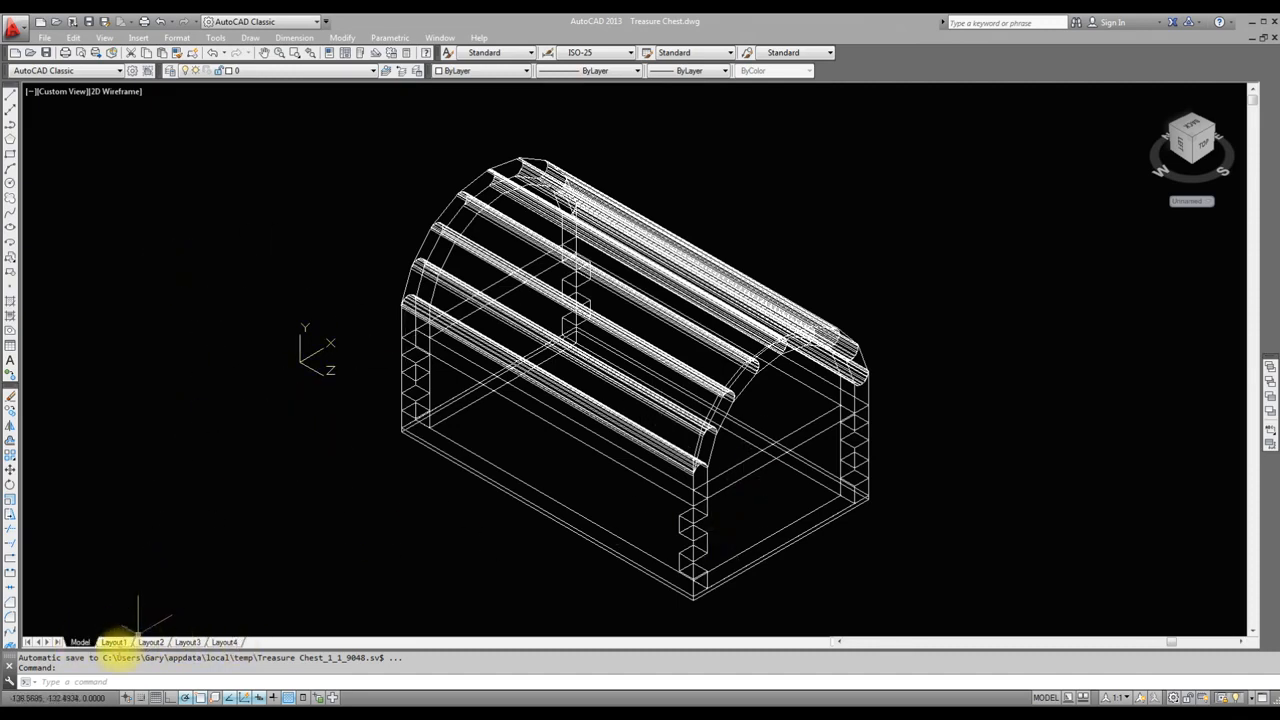
Step: Add a new blank layout to the drawing after Layout4 and open it
mouse_move(190, 638)
mouse_move(115, 636)
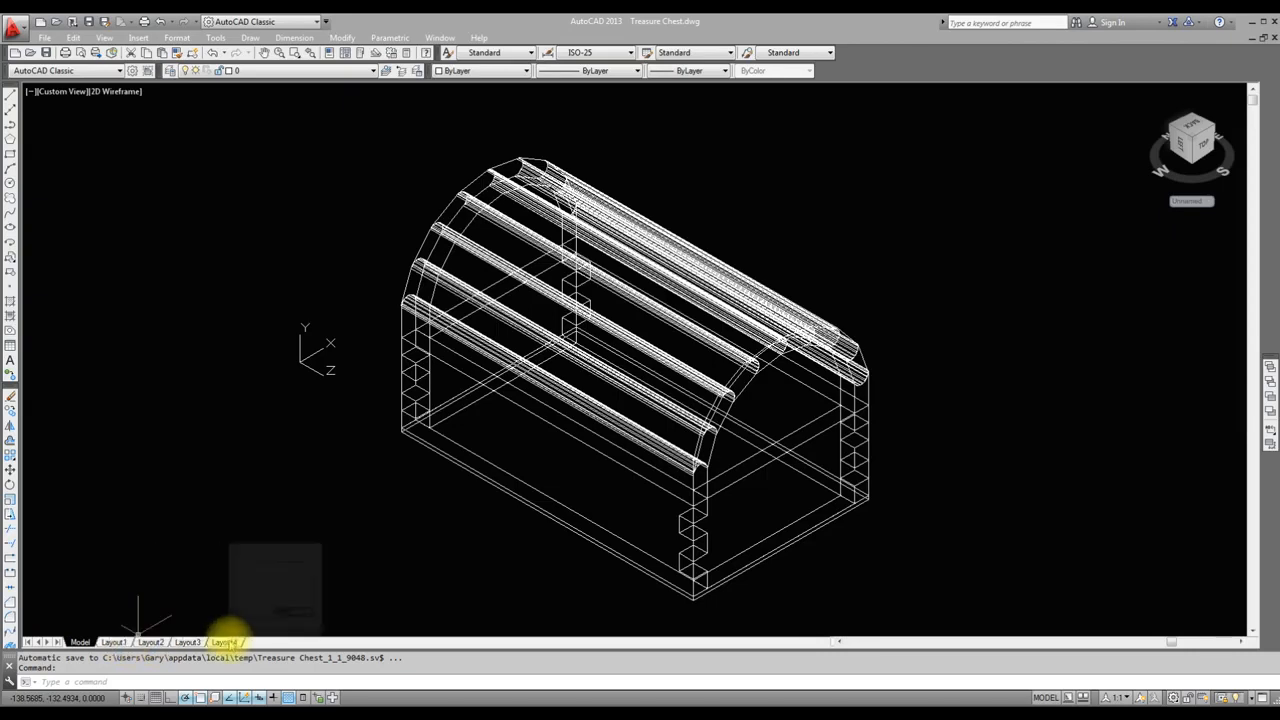
left_click(228, 641)
right_click(228, 642)
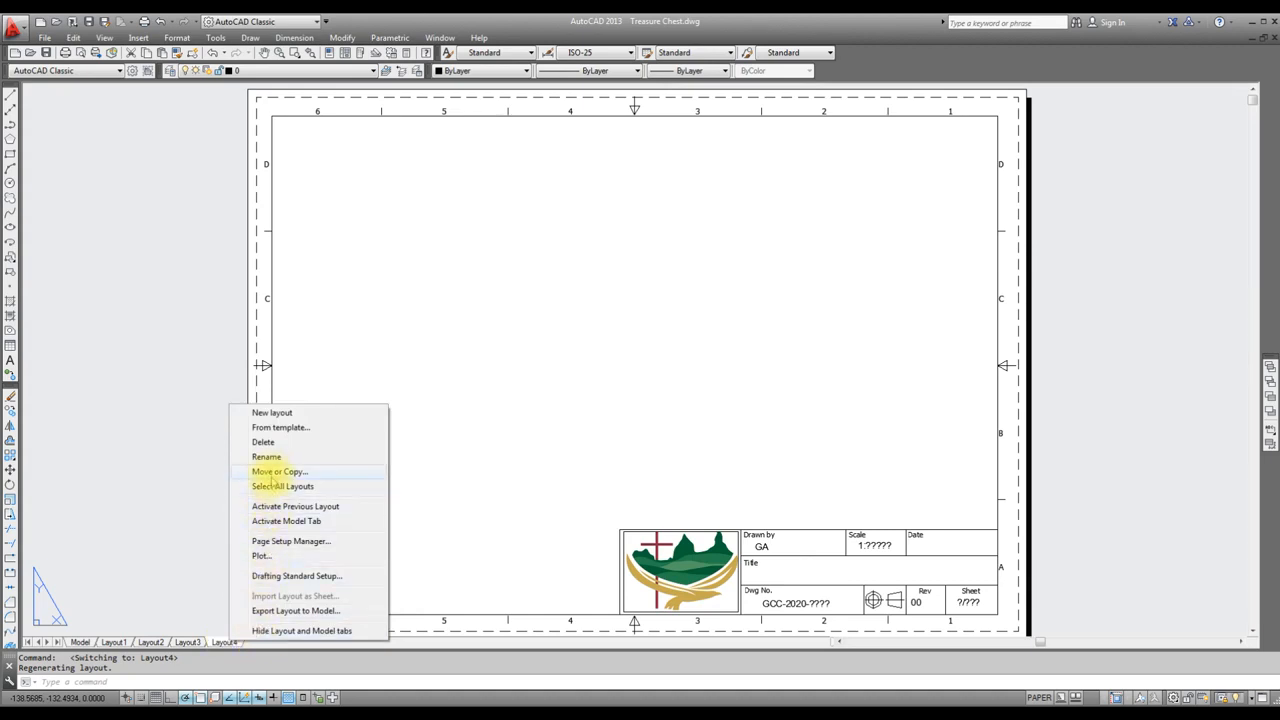
left_click(270, 412)
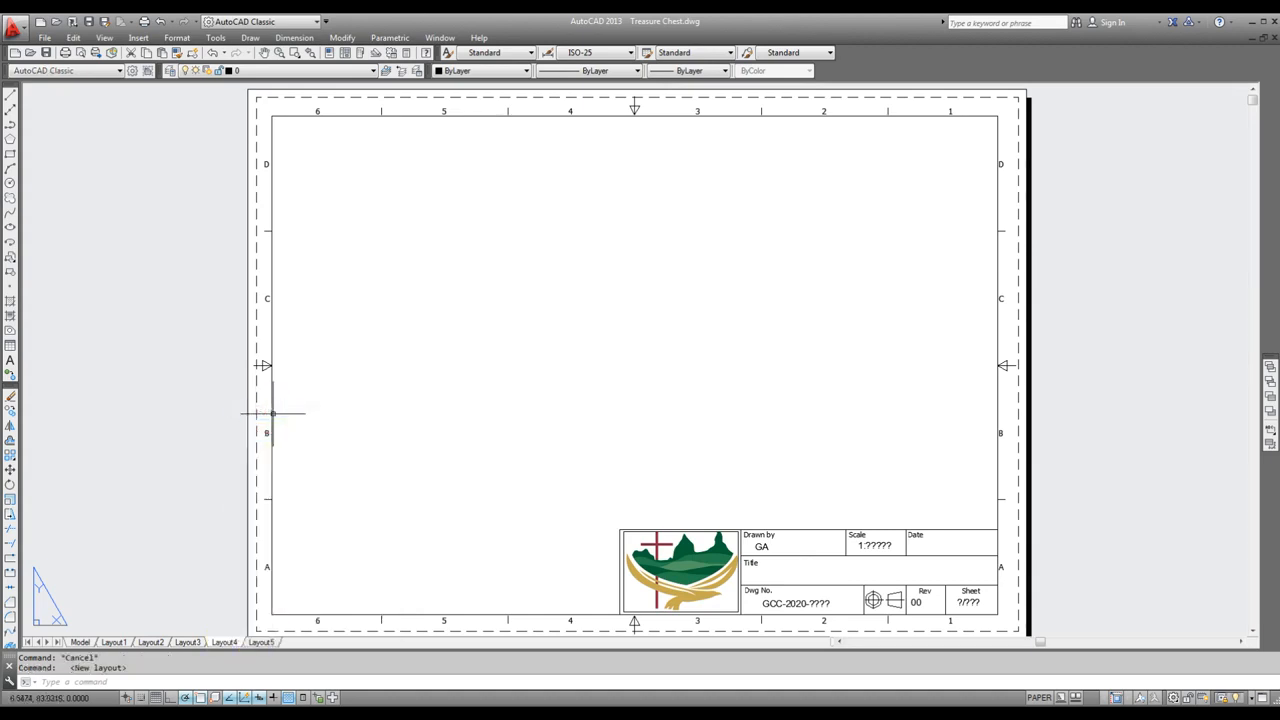
left_click(259, 641)
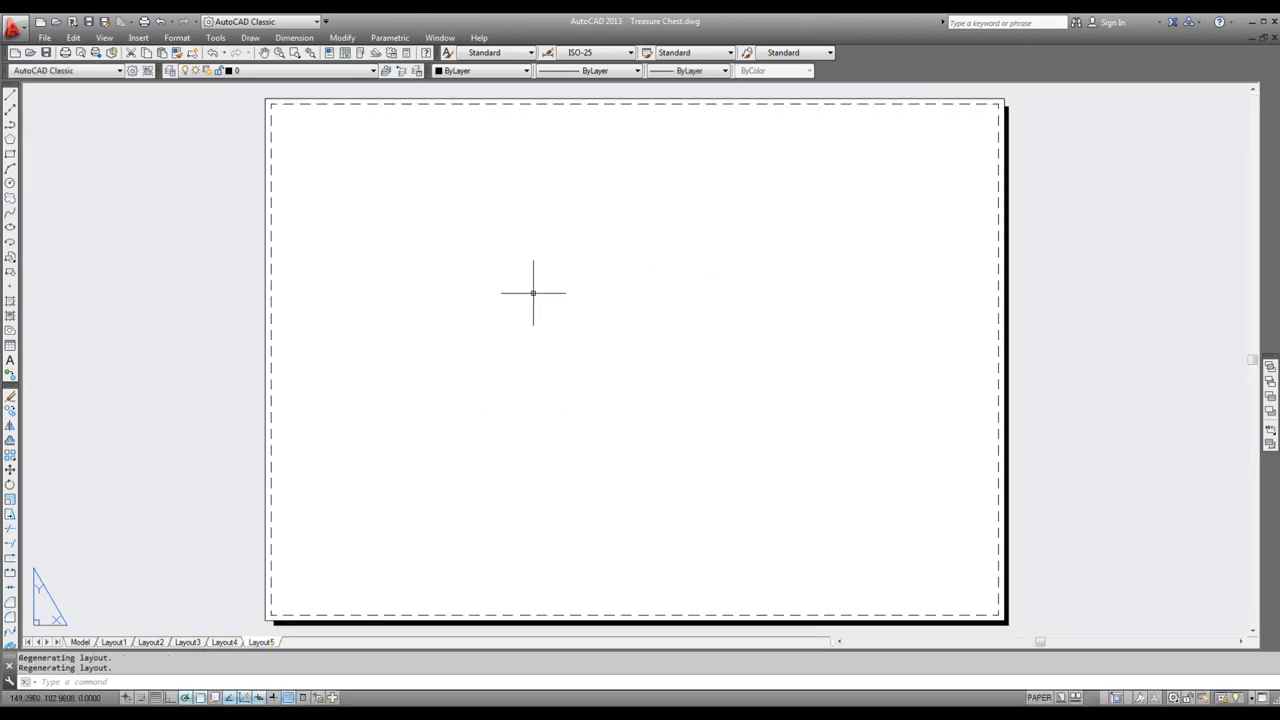
Step: Open Layout1 and zoom to extents so the whole title-block sheet fits the view
left_click(115, 642)
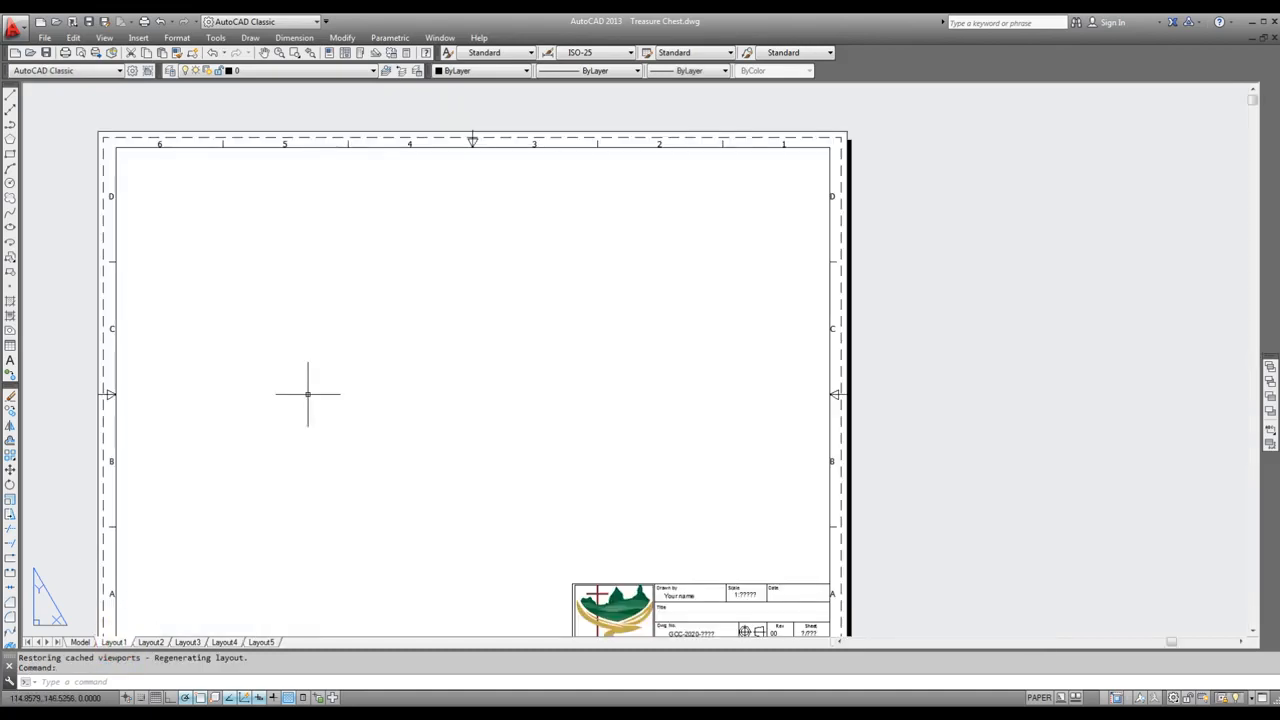
type("z")
key("space")
type("e")
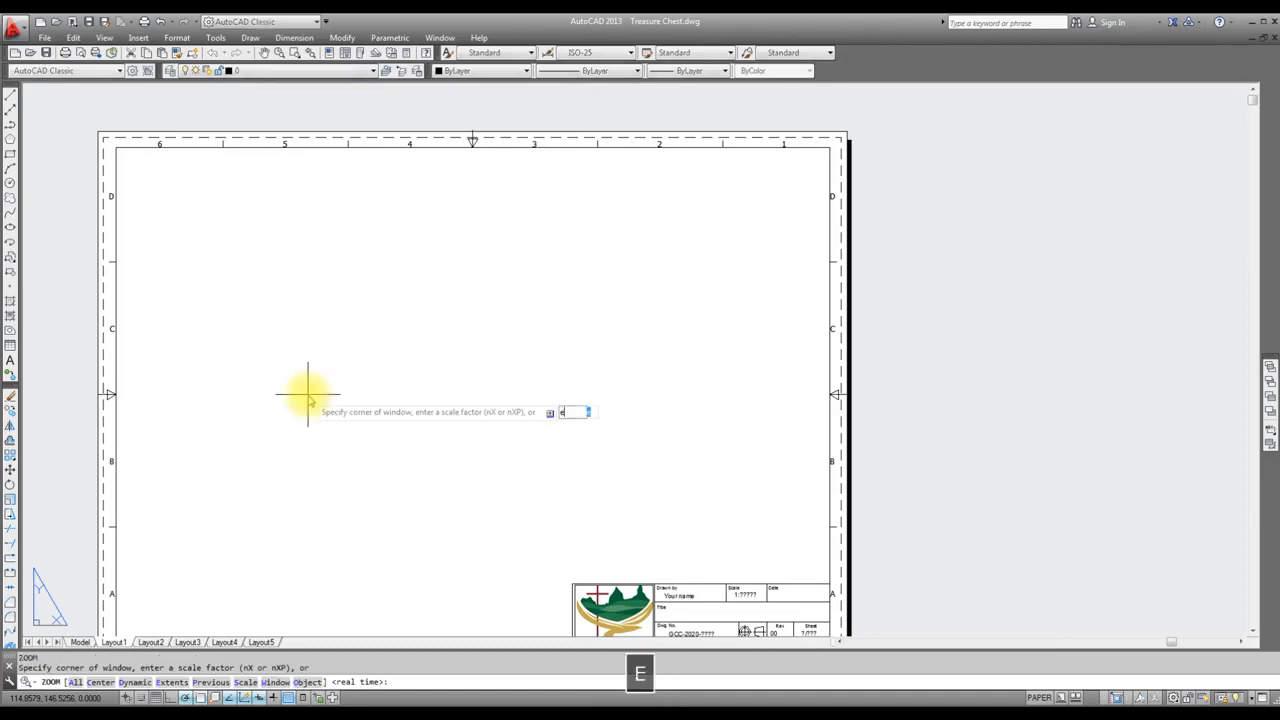
key("space")
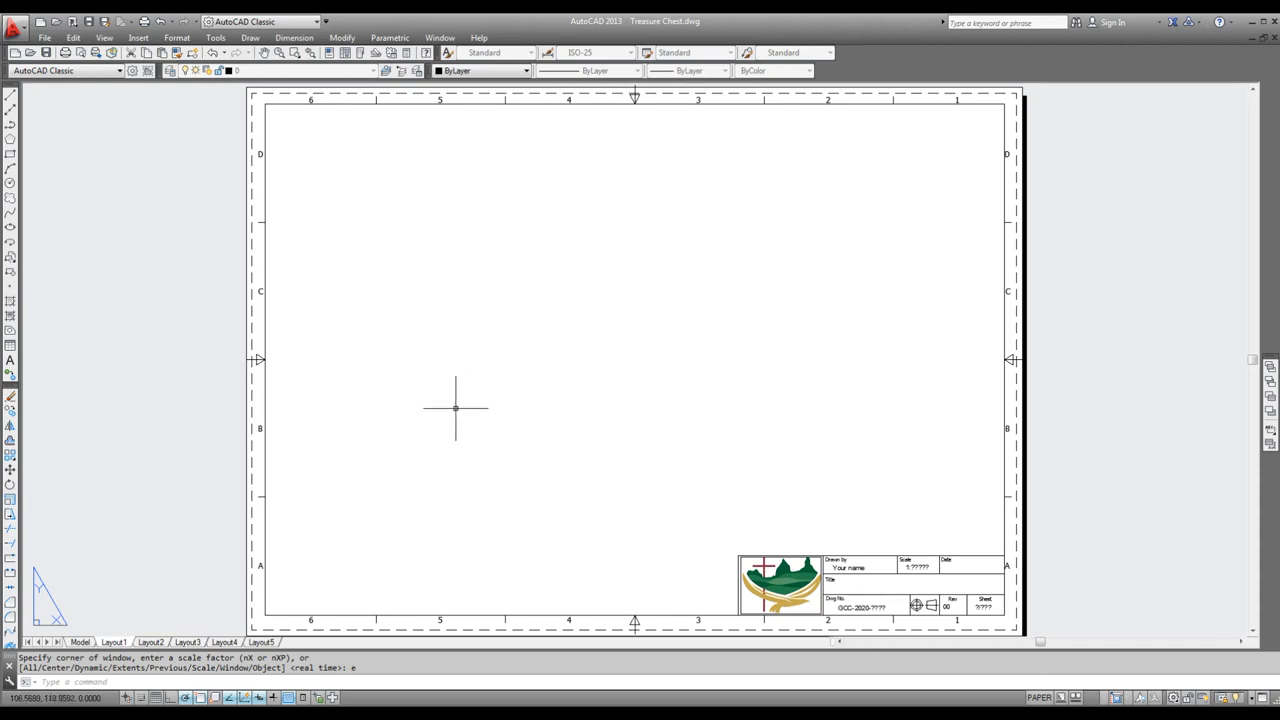
Step: Compare the sheet border and title block of Layout2 with those of Layout1
mouse_move(266, 641)
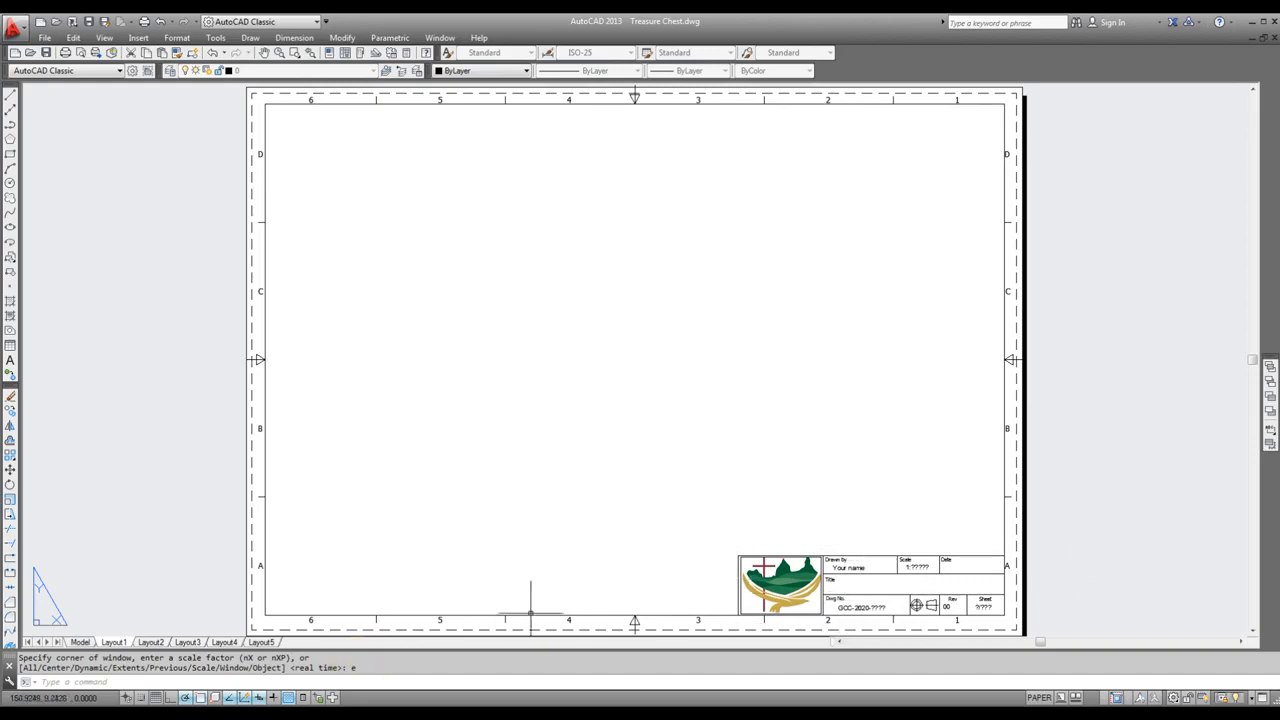
mouse_move(161, 644)
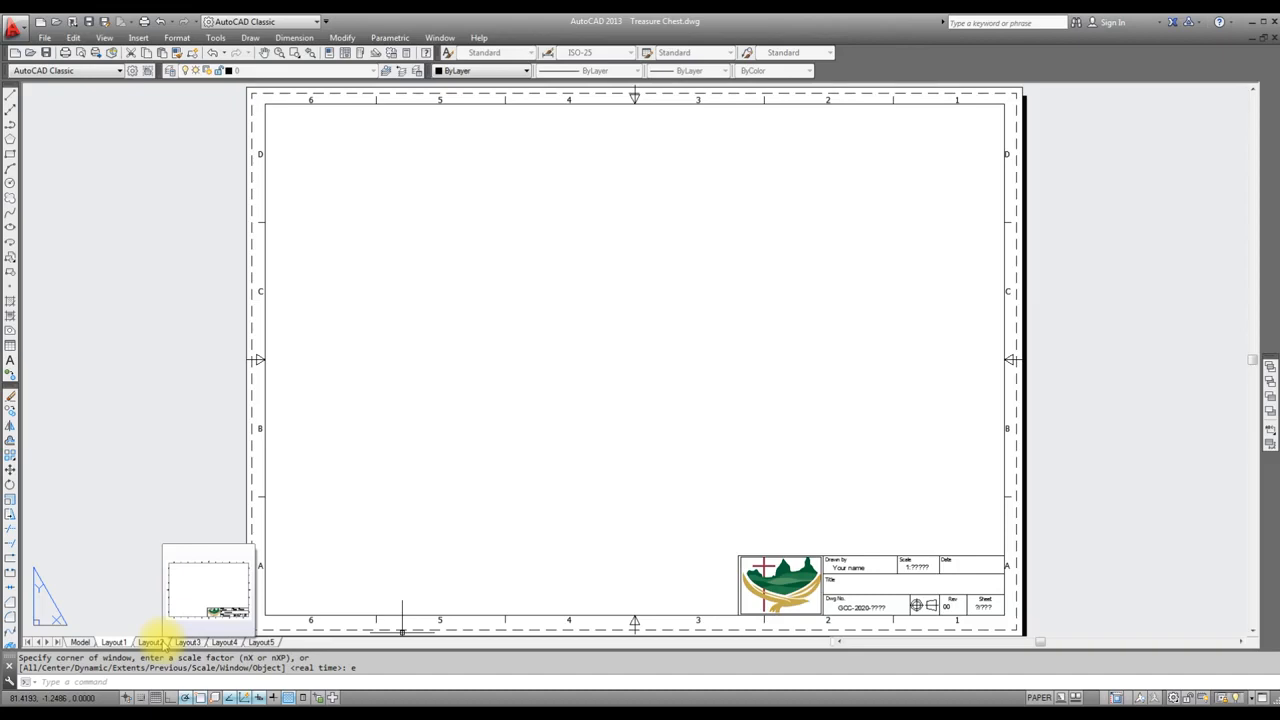
left_click(150, 642)
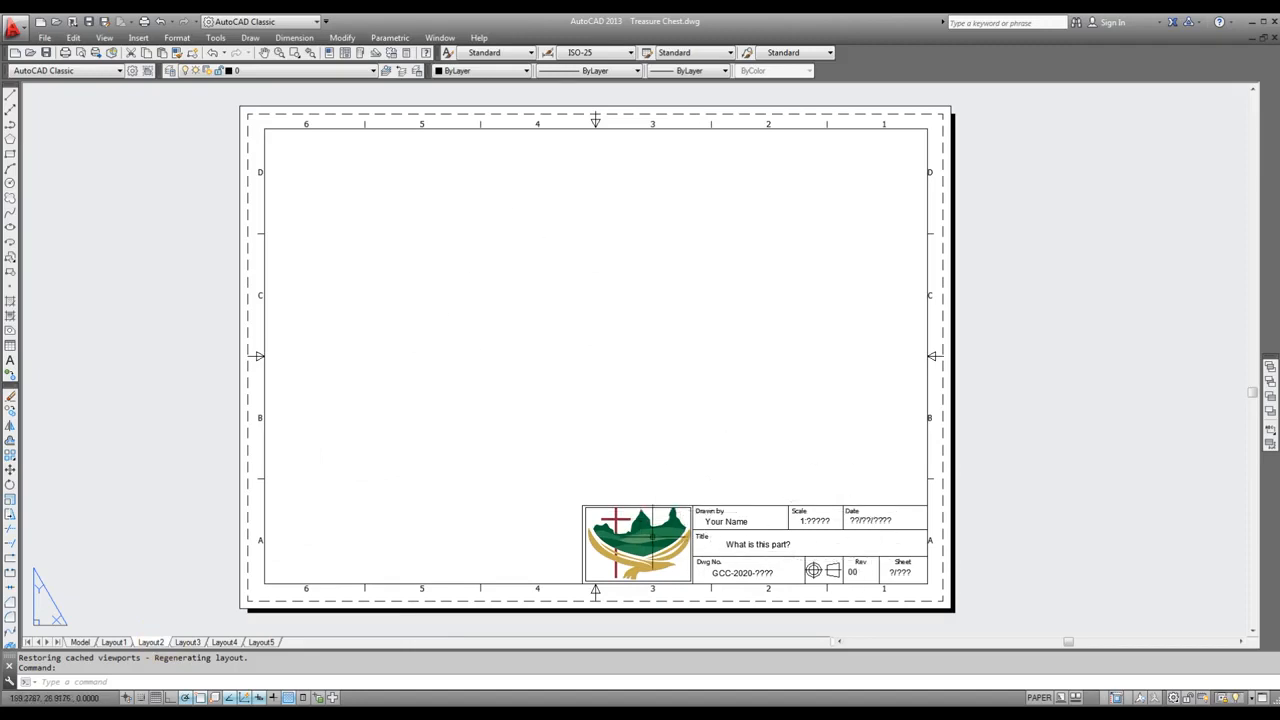
left_click(113, 642)
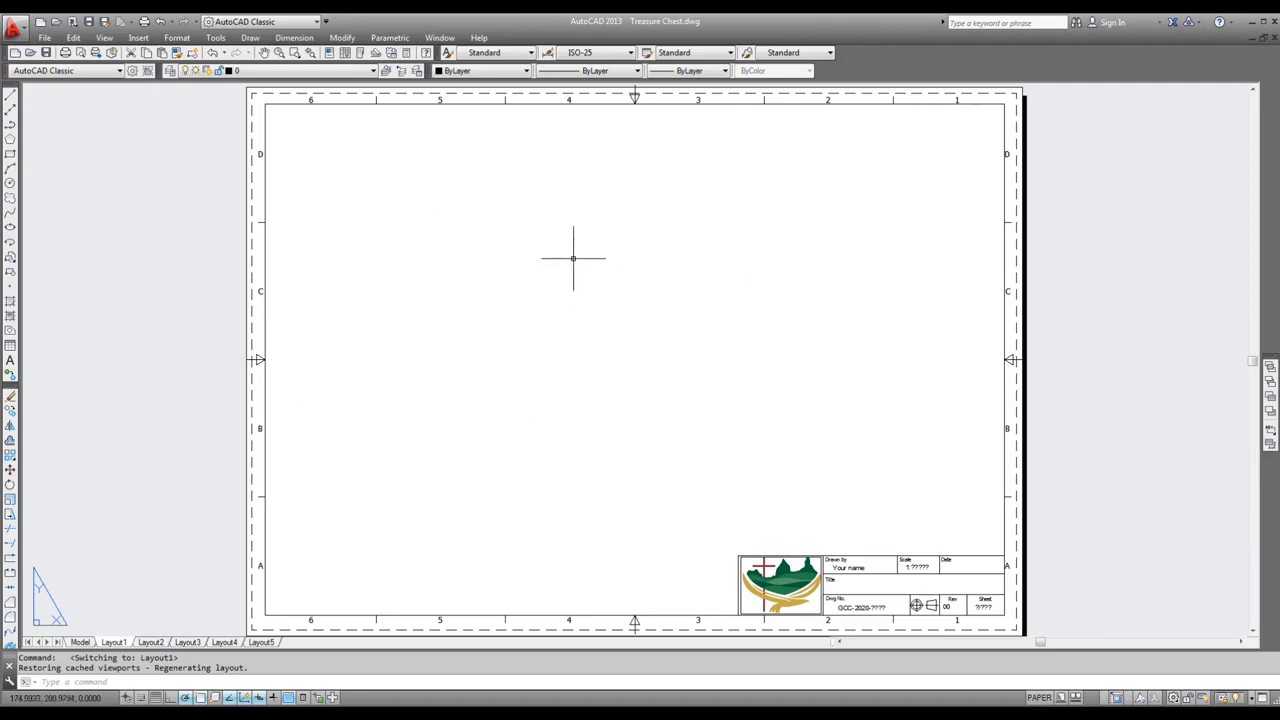
left_click(151, 642)
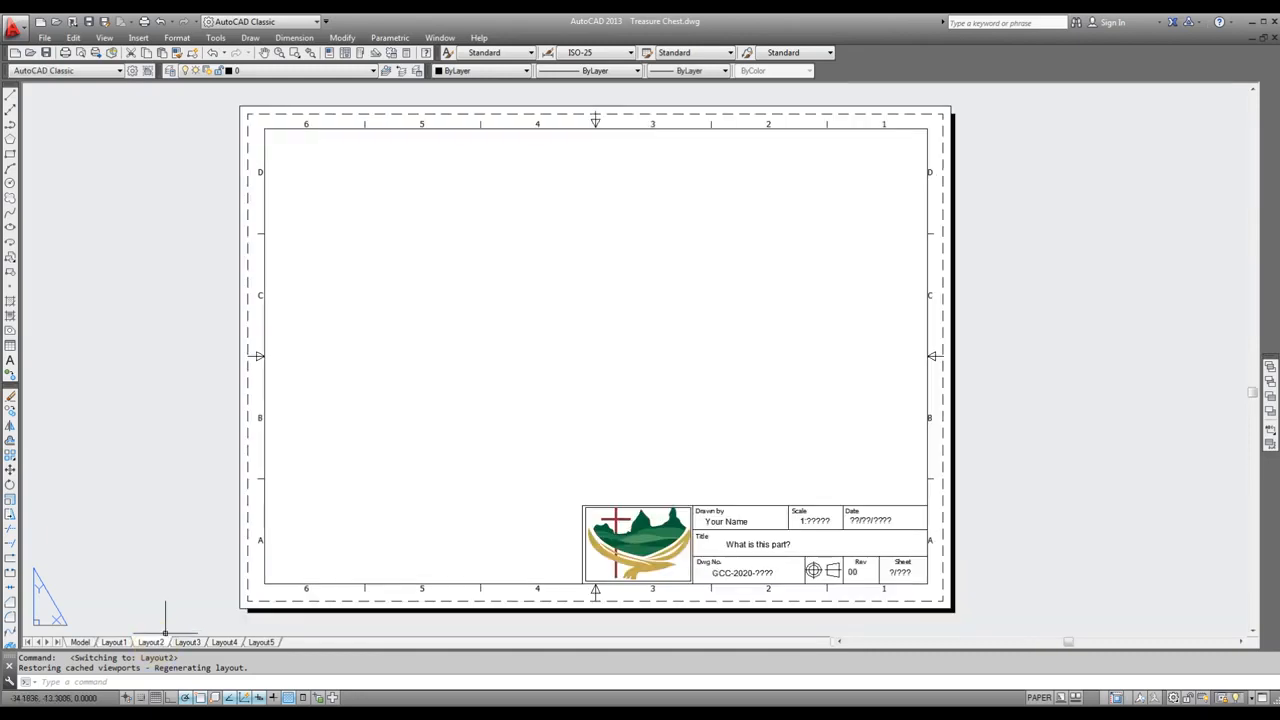
left_click(112, 642)
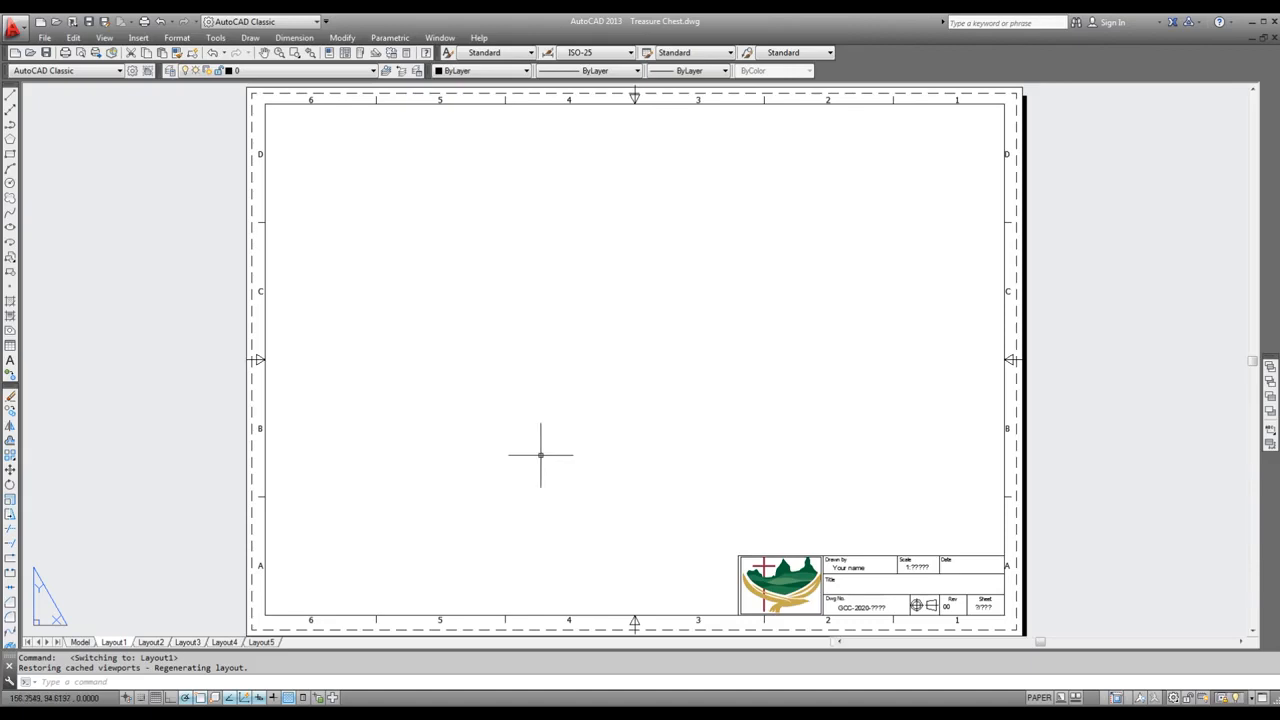
left_click(115, 642)
Step: Return to model space and set the treasure chest to the Front view
left_click(79, 642)
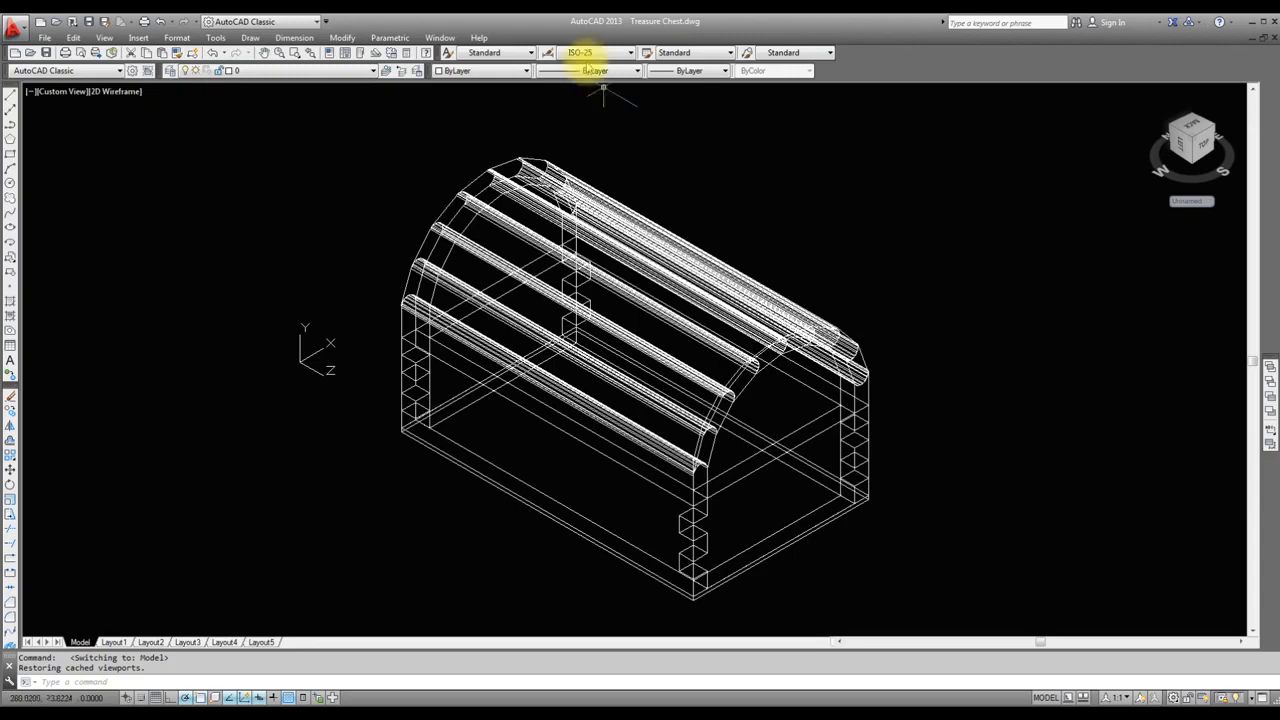
left_click(104, 38)
mouse_move(140, 262)
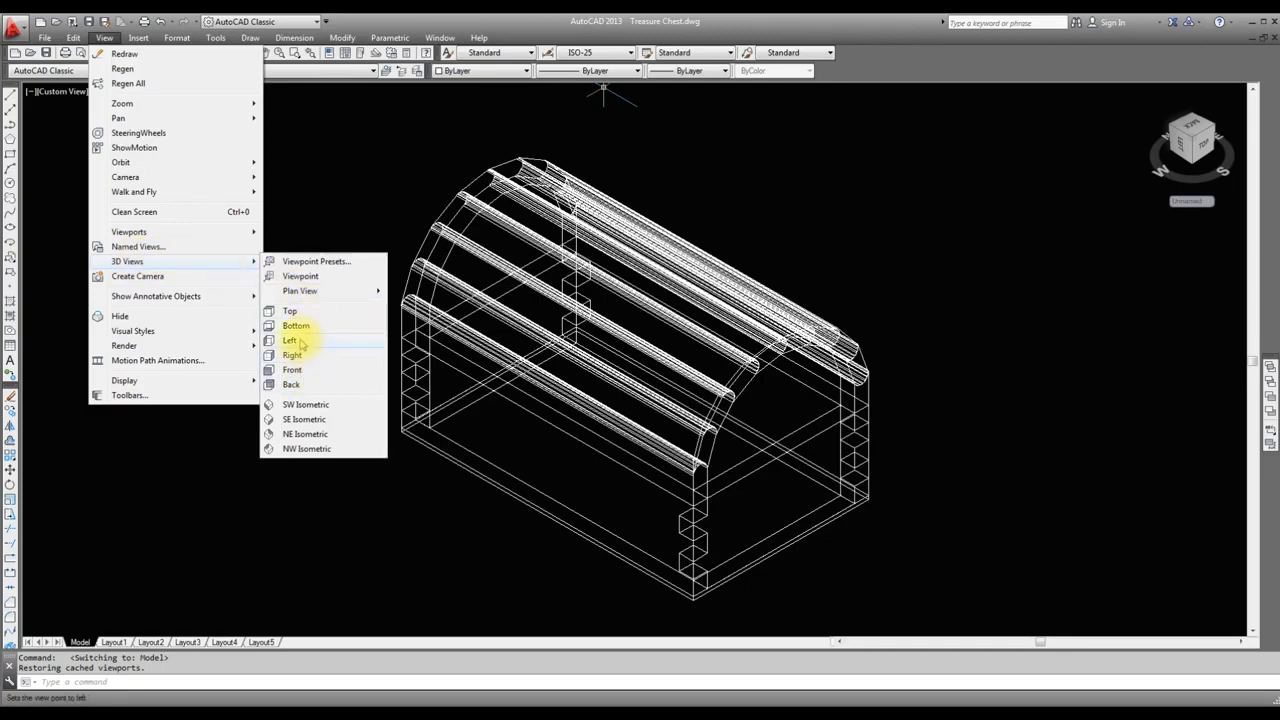
left_click(297, 372)
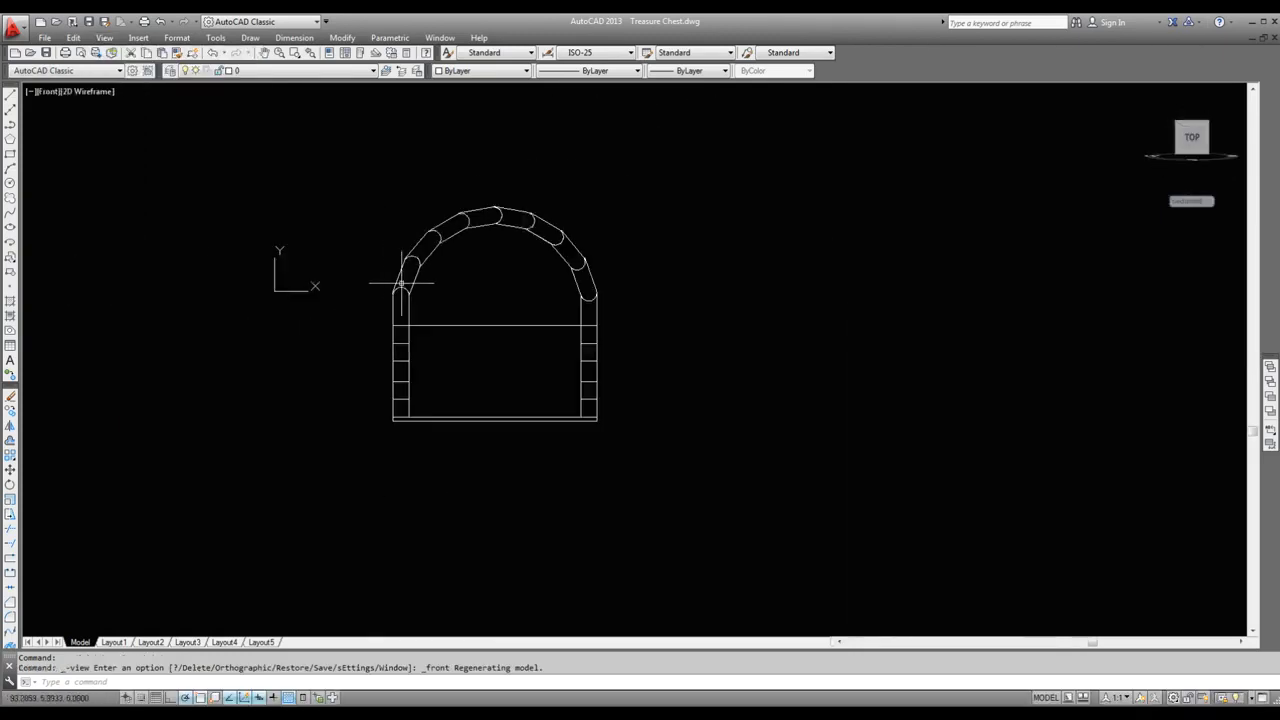
scroll(518, 377, "up", 2)
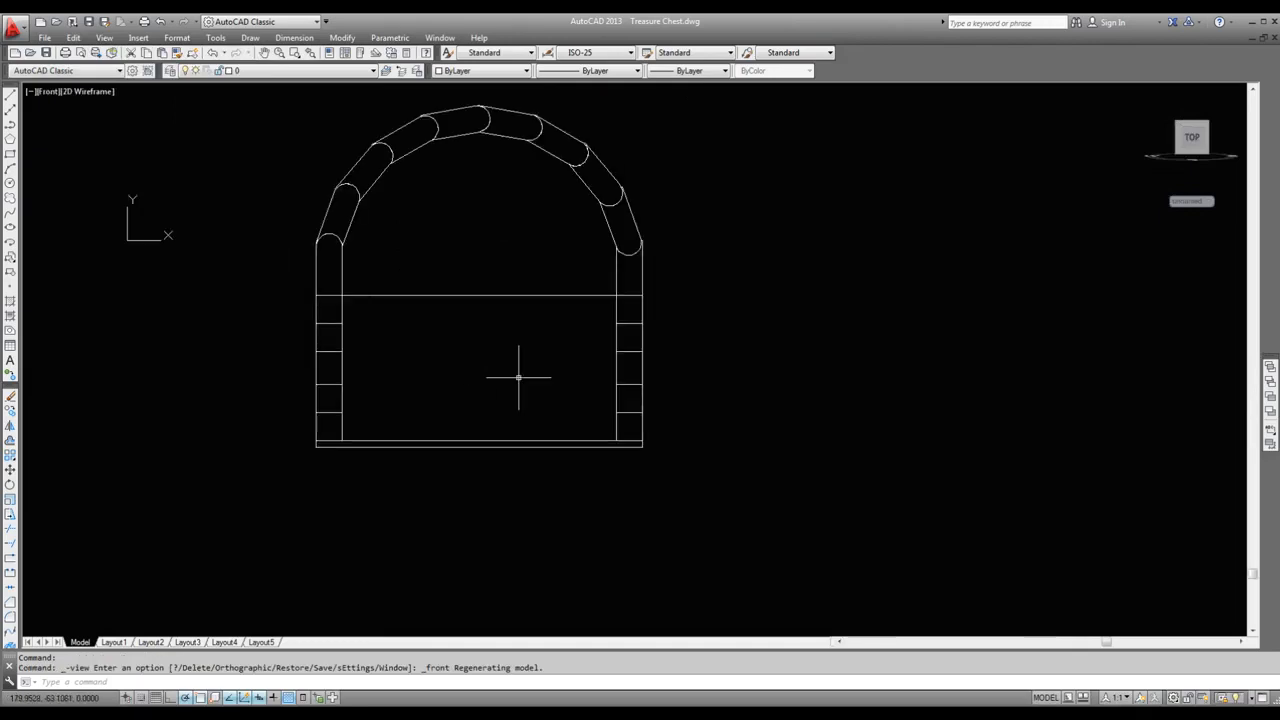
Step: Copy the chest's right side wall with the finger joints into the empty space right of the chest
left_click(616, 399)
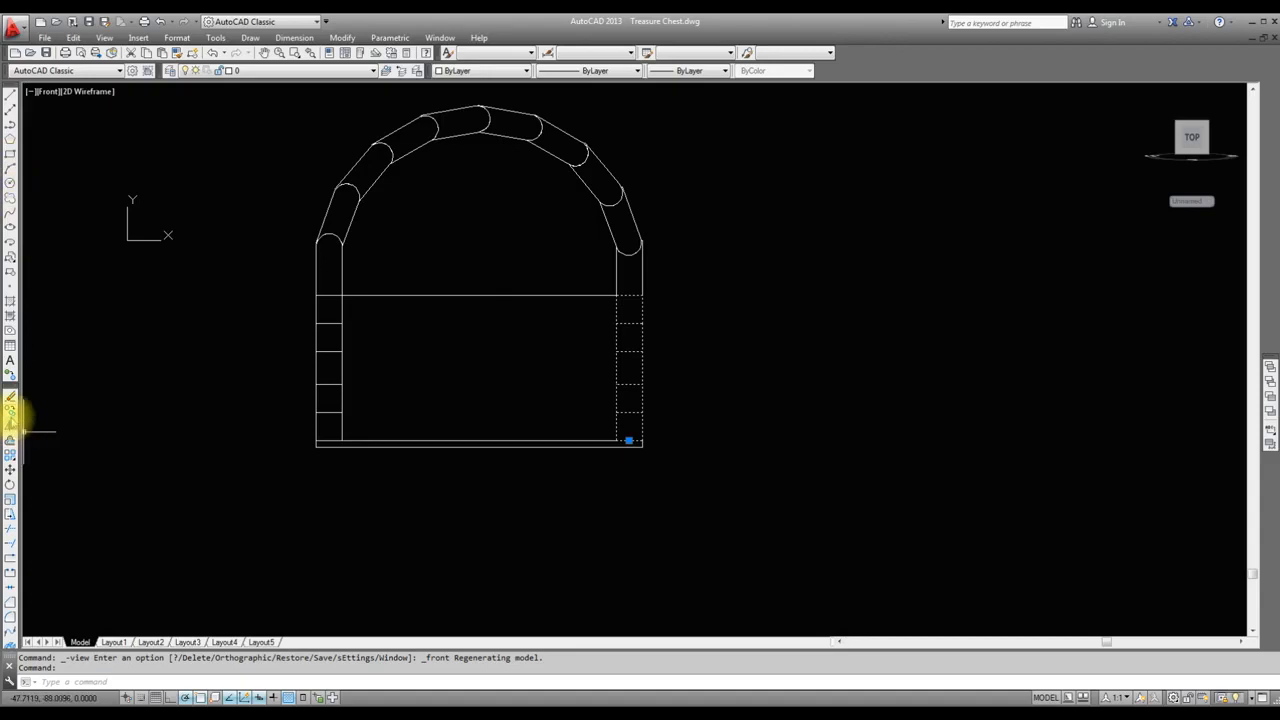
left_click(255, 497)
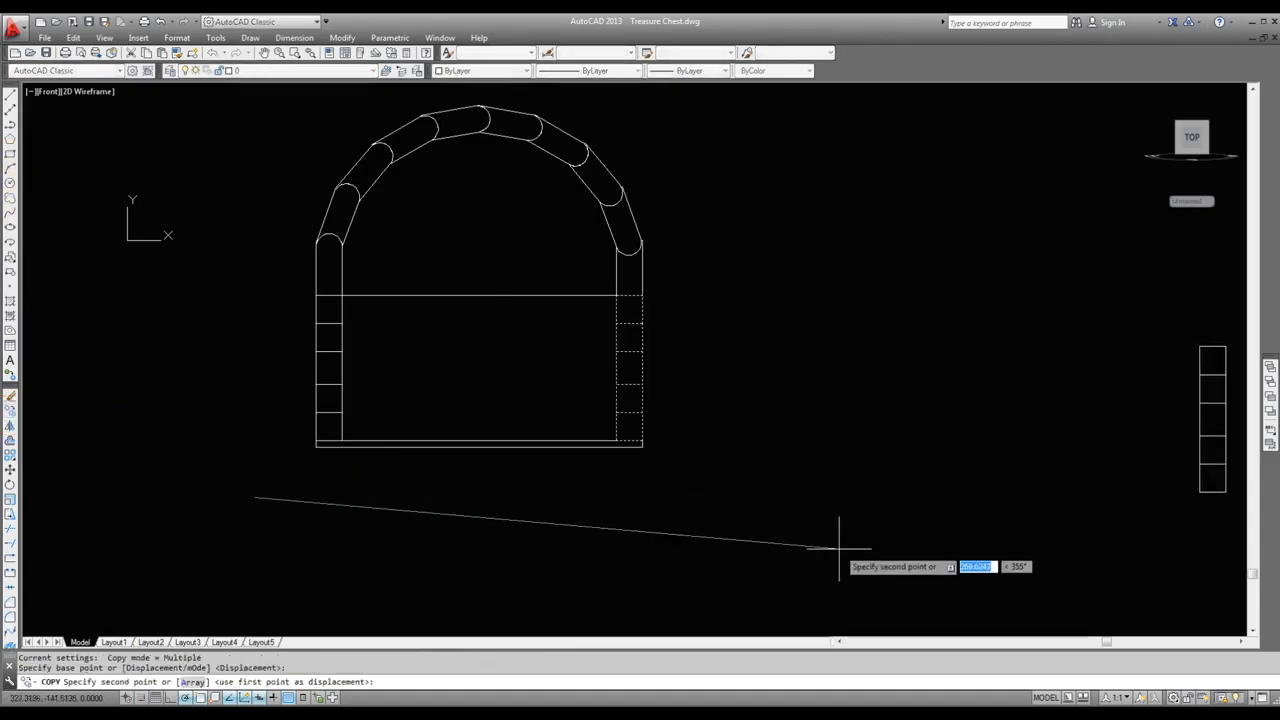
left_click(662, 620)
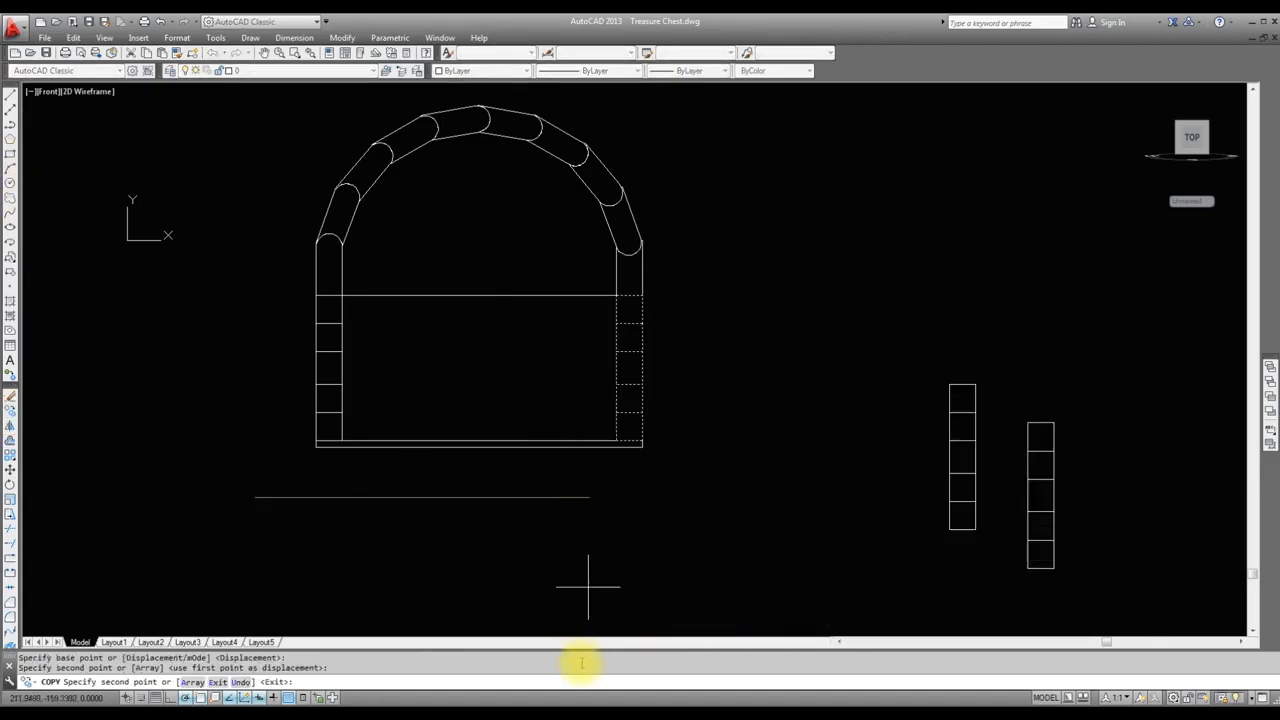
key("Escape")
Step: Copy the chest's thin base panel straight down, below the assembled chest
key("space")
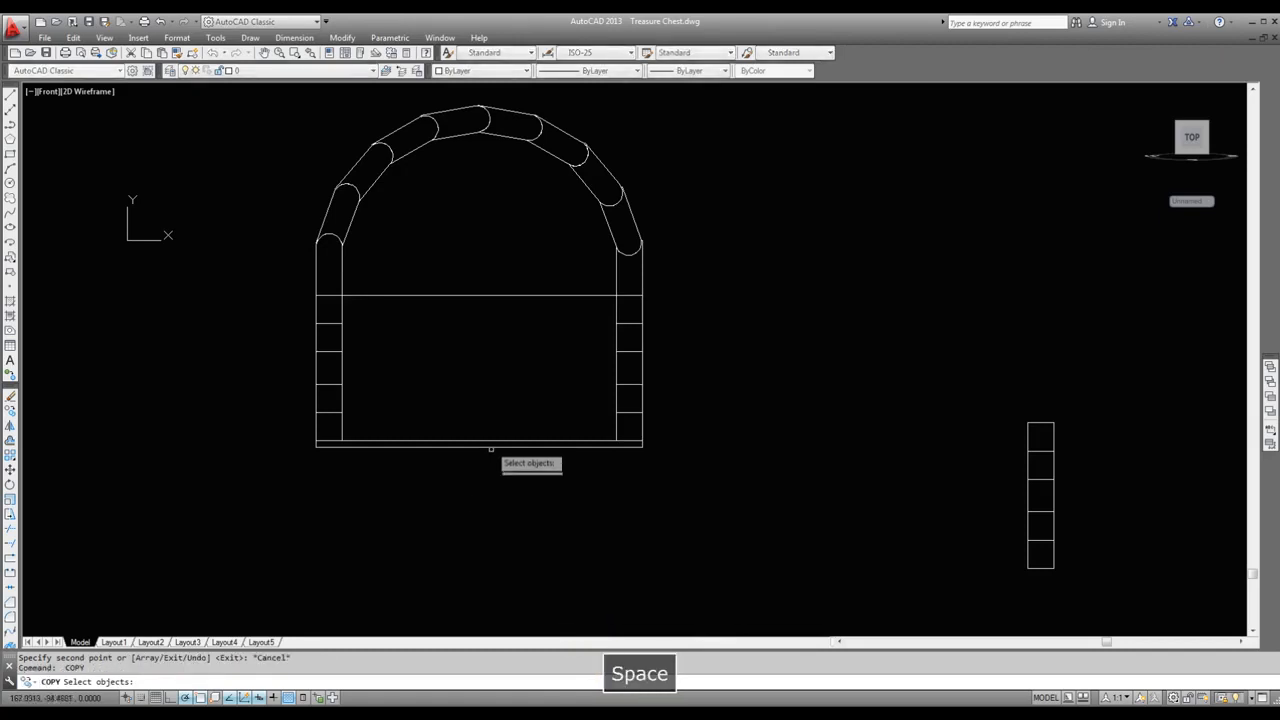
left_click(487, 440)
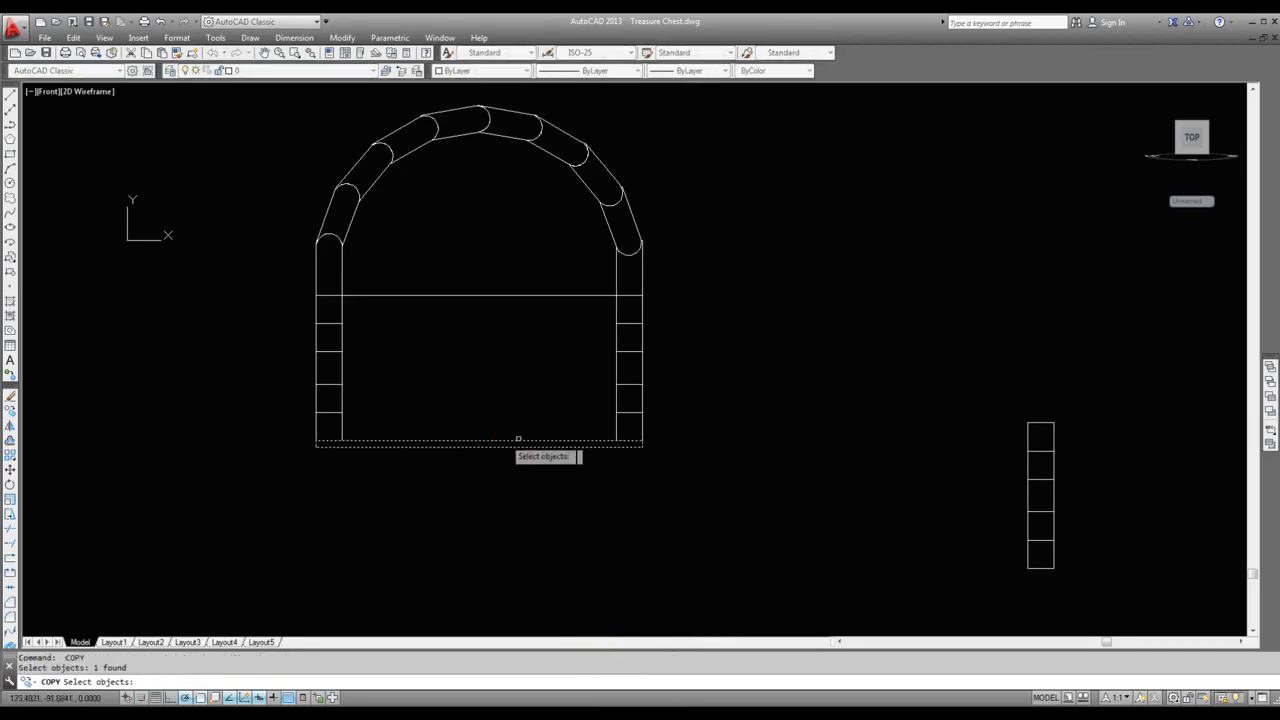
key("space")
left_click(762, 370)
left_click(762, 560)
key("Escape")
Step: Copy the chest's jointed lower end panels and arched lid end panels to the lower left of the chest
key("space")
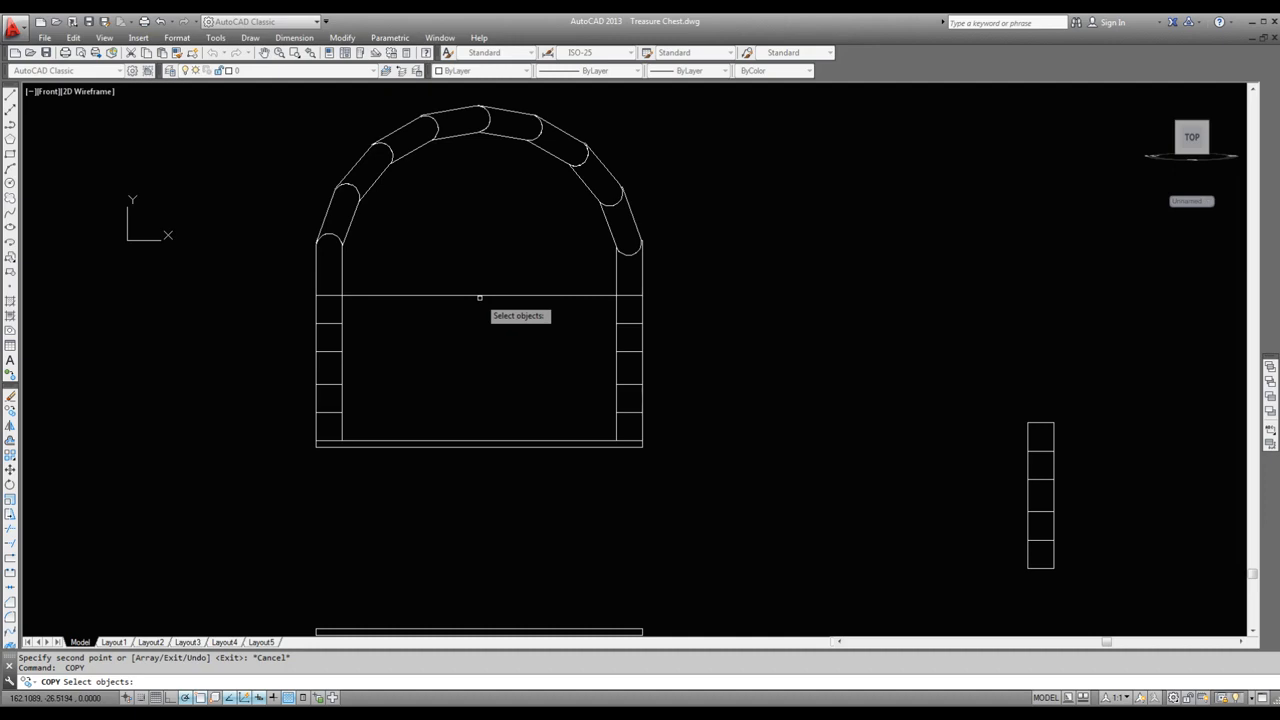
left_click(491, 263)
left_click(471, 331)
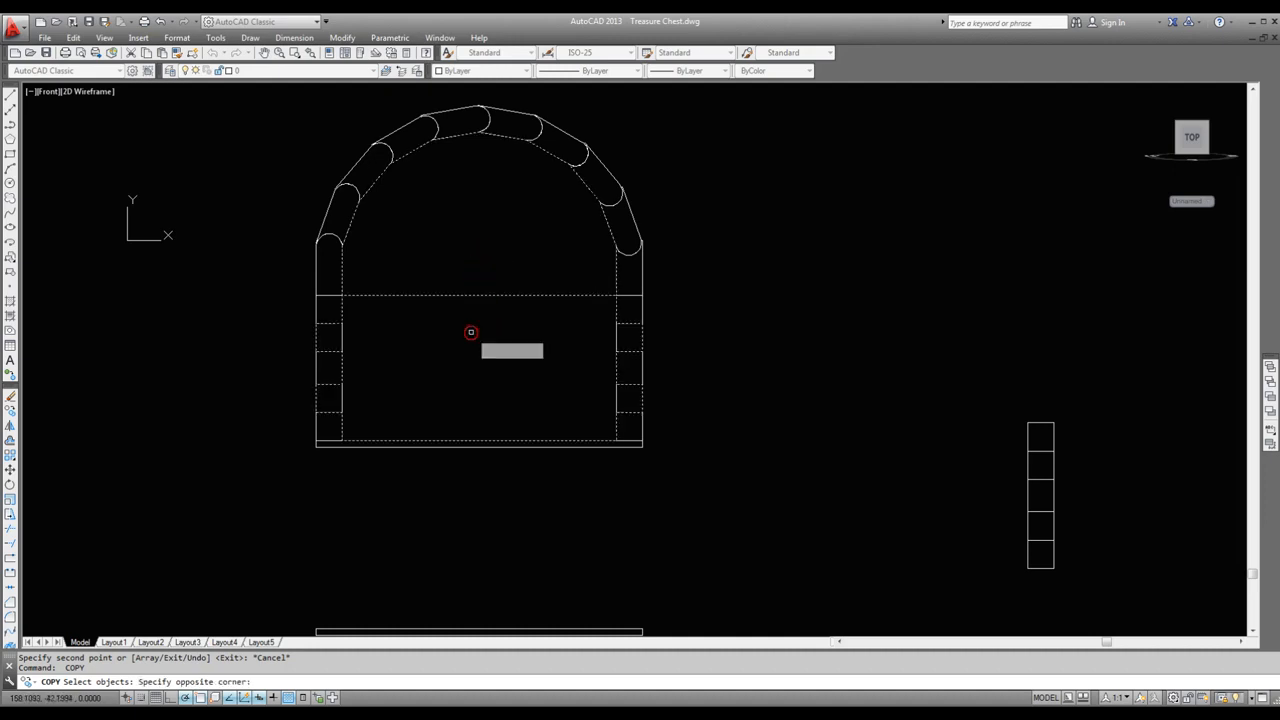
scroll(461, 302, "down", 5)
scroll(635, 390, "up", 2)
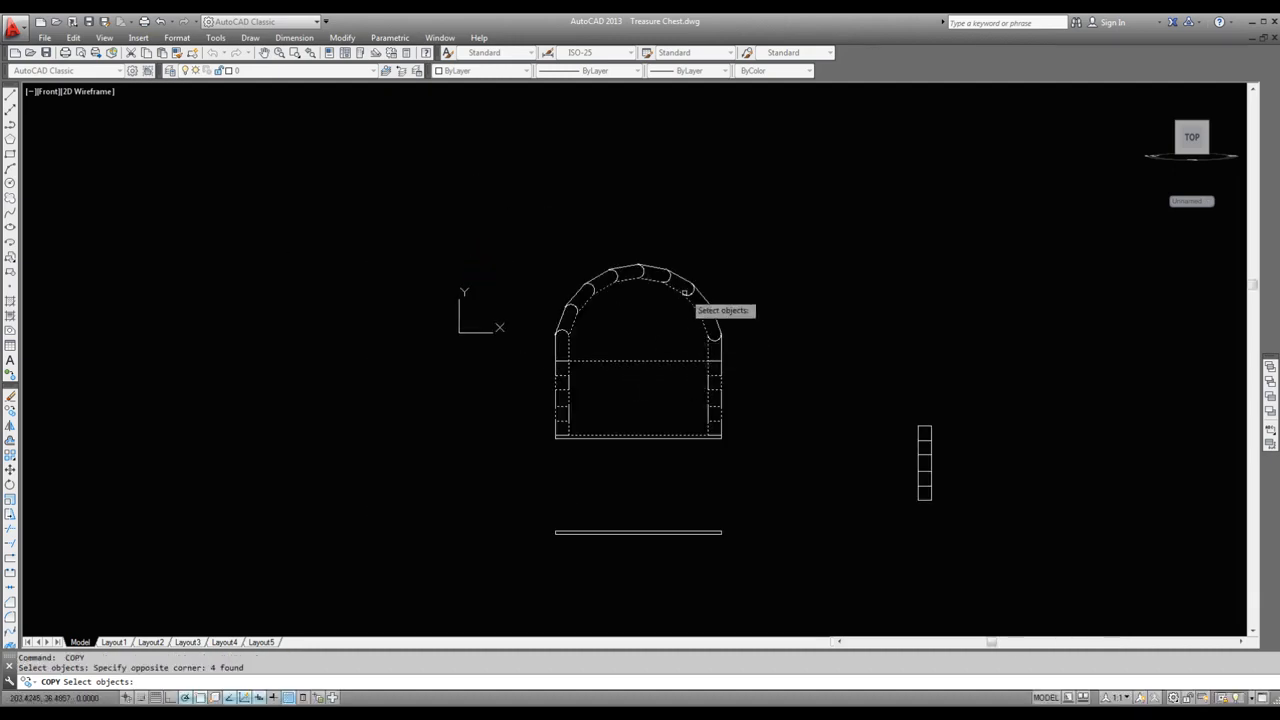
key("space")
left_click(749, 241)
left_click(457, 412)
key("Escape")
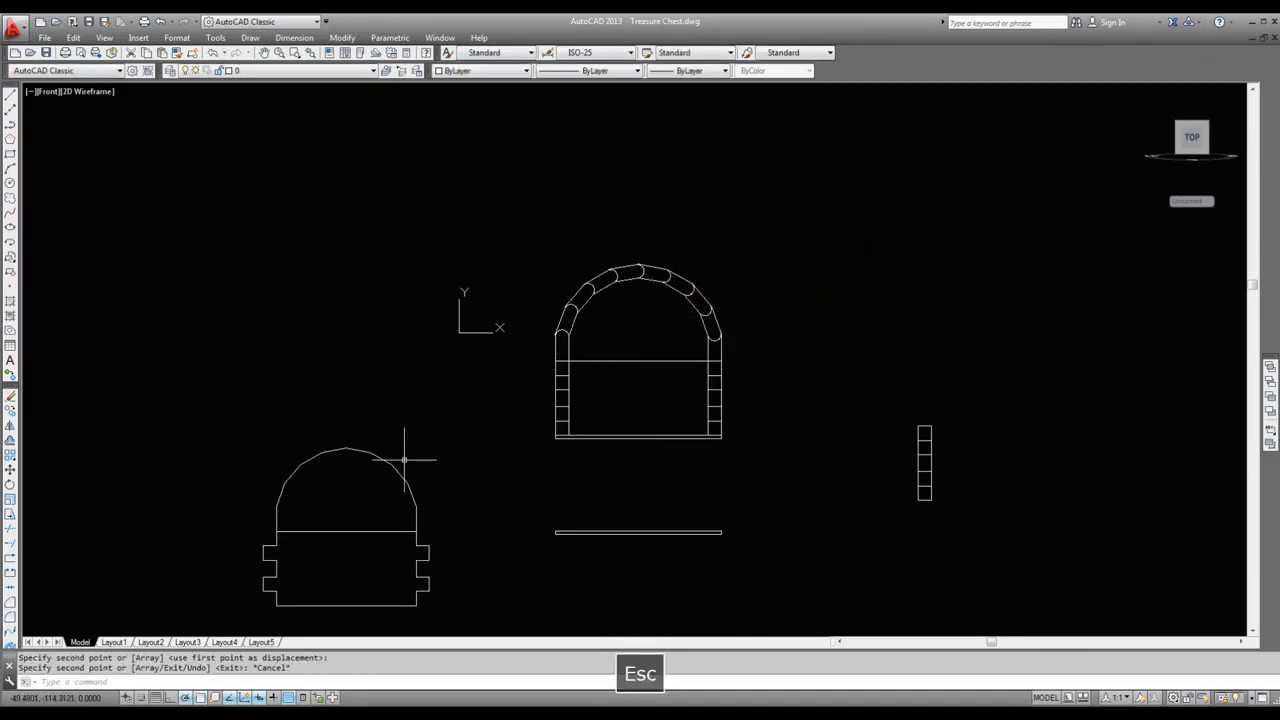
Step: Move one copied arched lid end panel to the left, clear of the other copied end panels
left_click(399, 469)
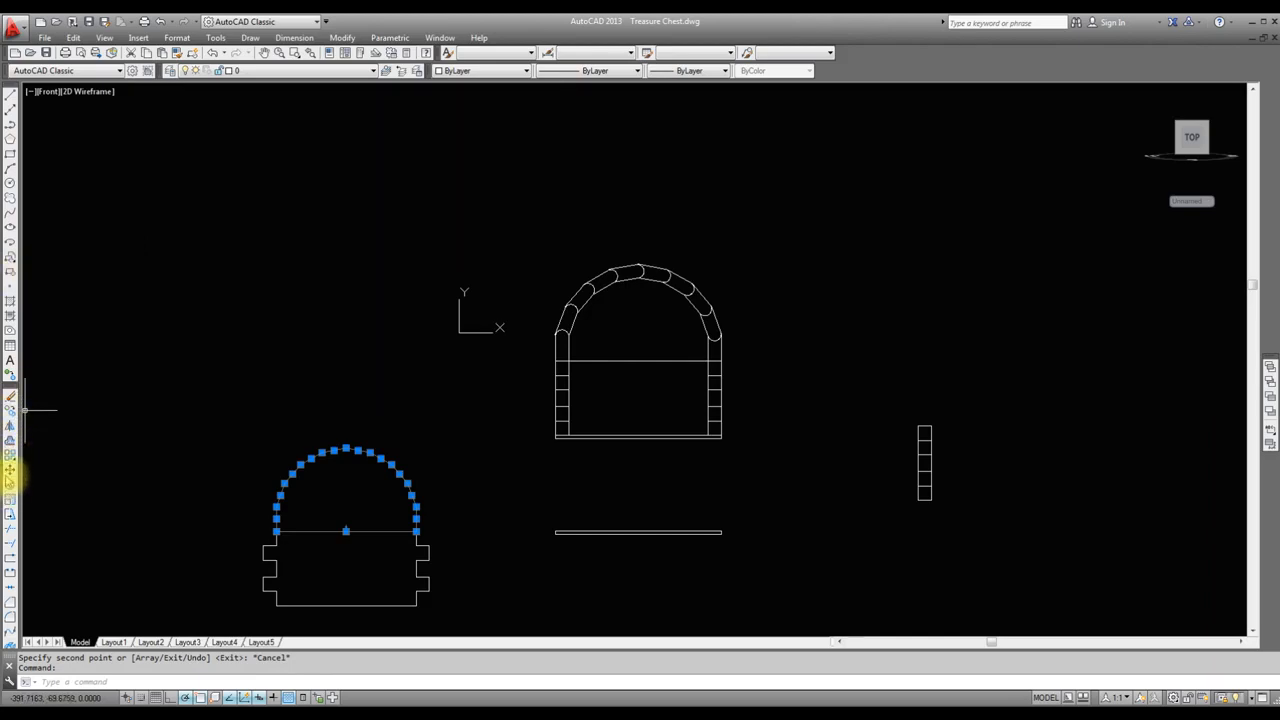
left_click(10, 467)
left_click(446, 467)
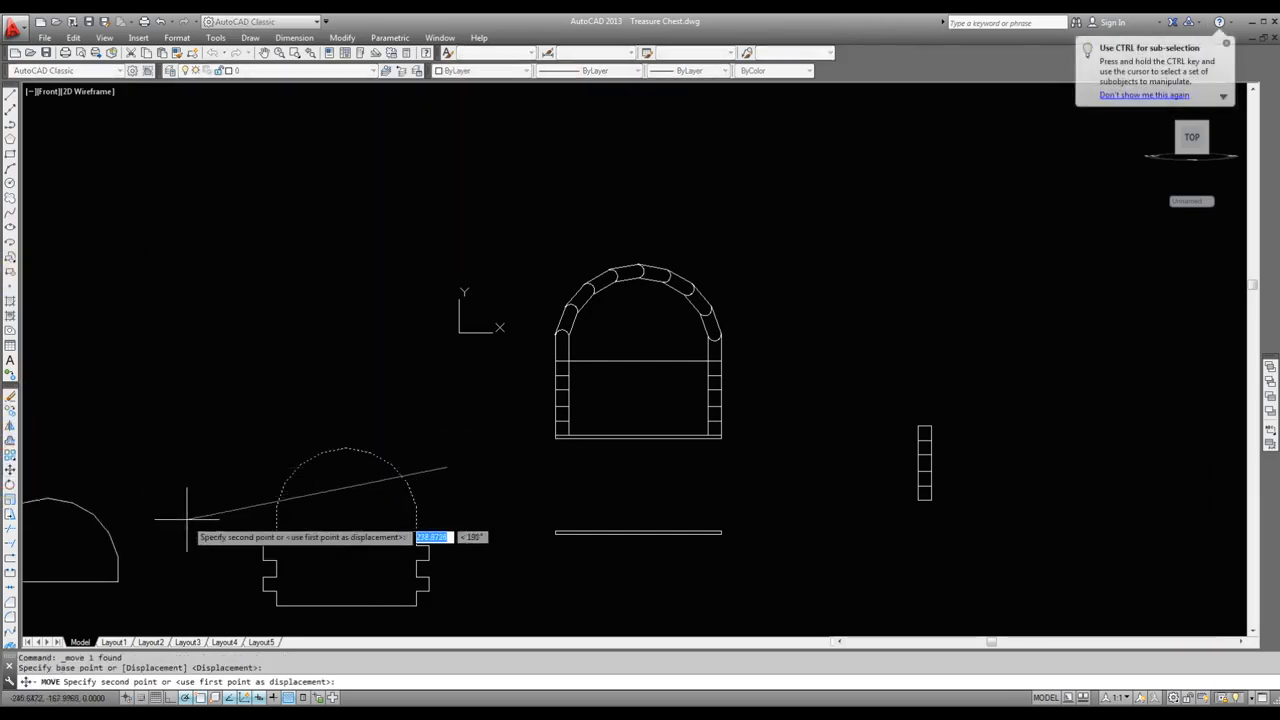
left_click(251, 518)
Step: Copy the lid slat just left of the arch's peak to the space below the copied base panel
scroll(347, 384, "down", 1)
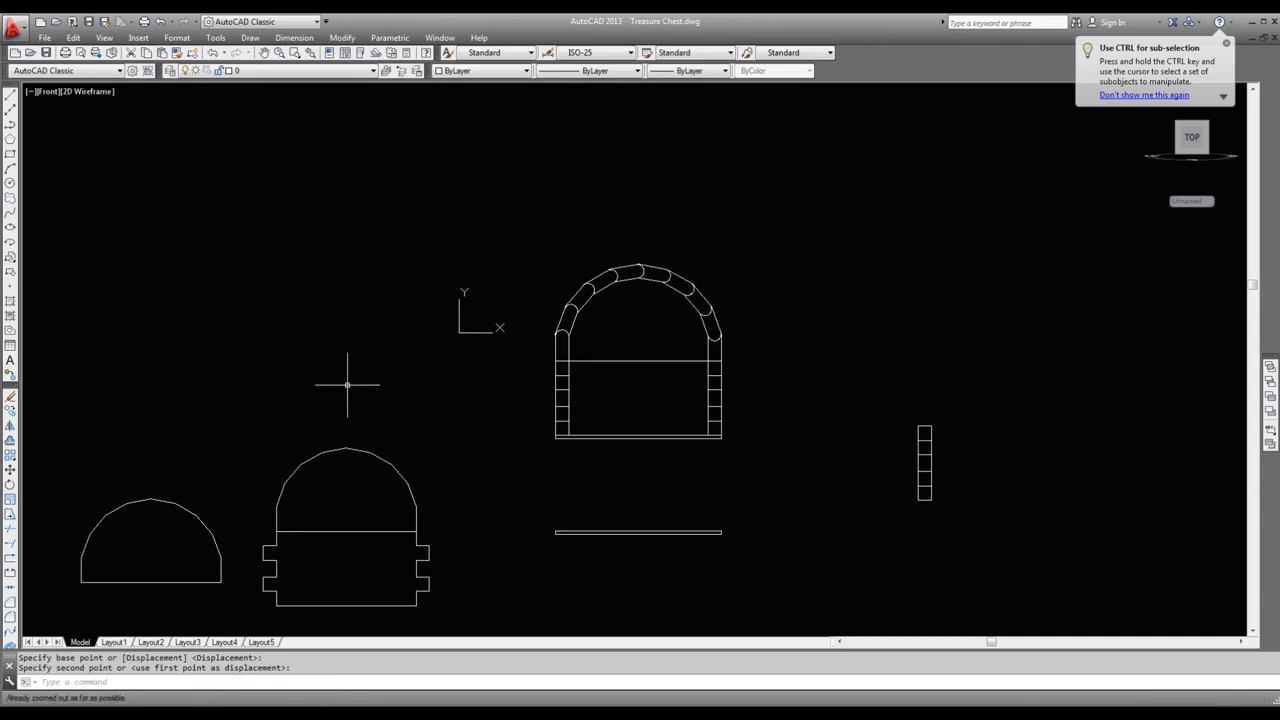
scroll(205, 583, "up", 2)
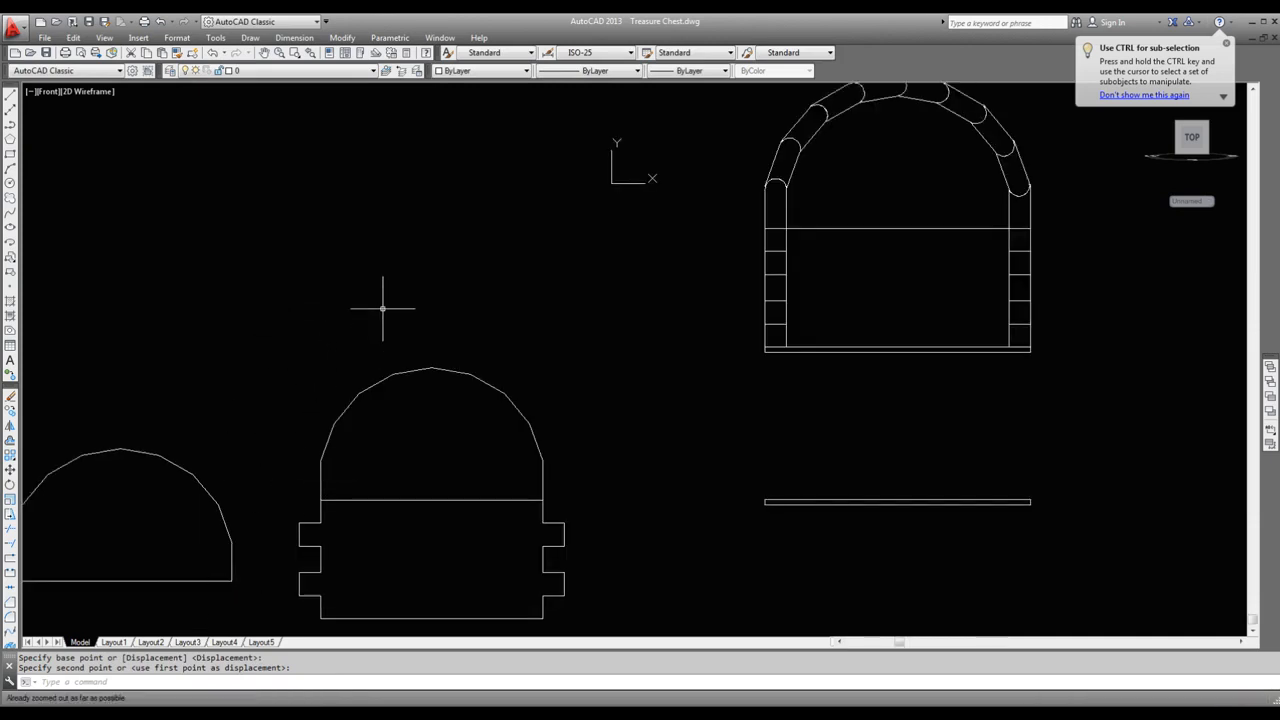
scroll(385, 300, "down", 1)
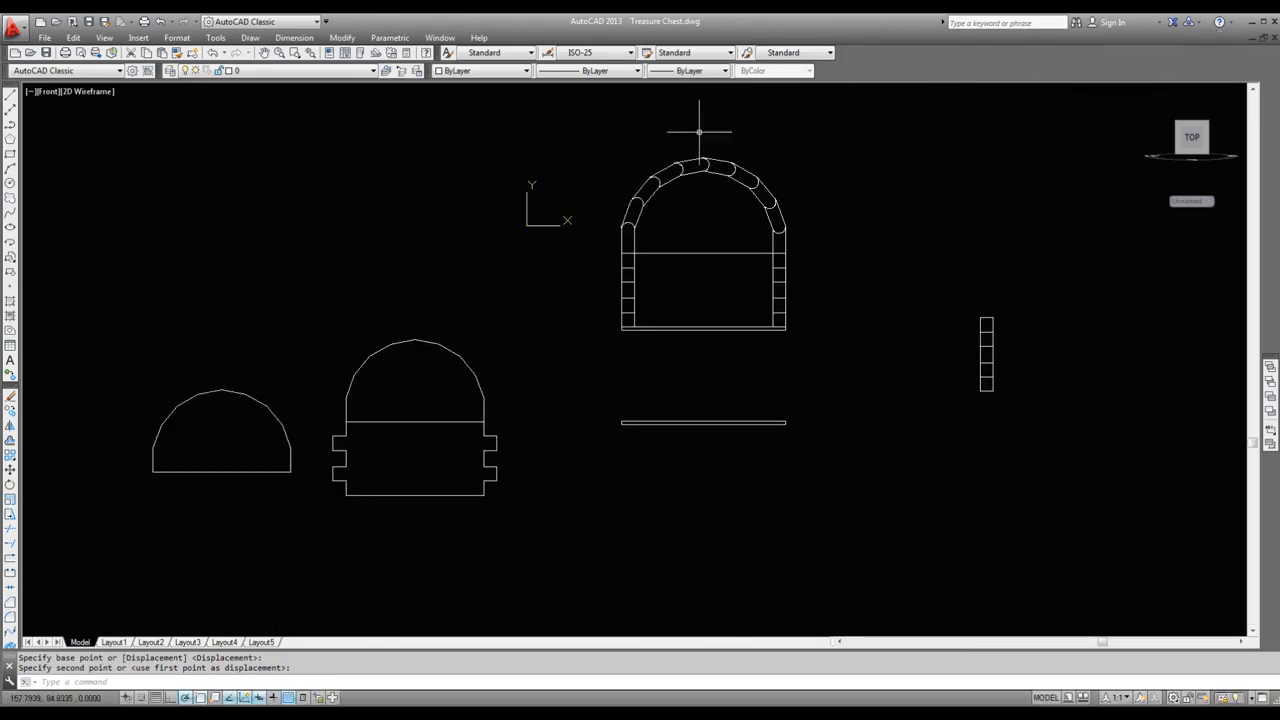
left_click(10, 410)
left_click(698, 166)
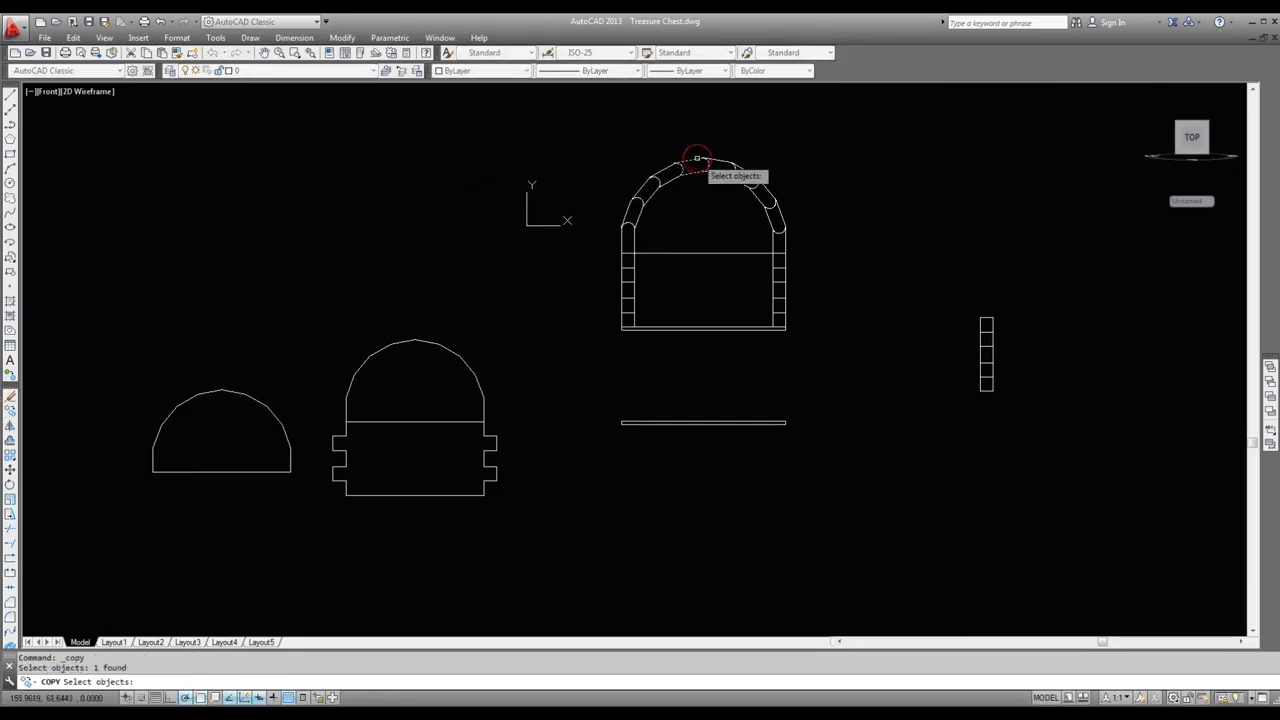
key("space")
left_click(810, 175)
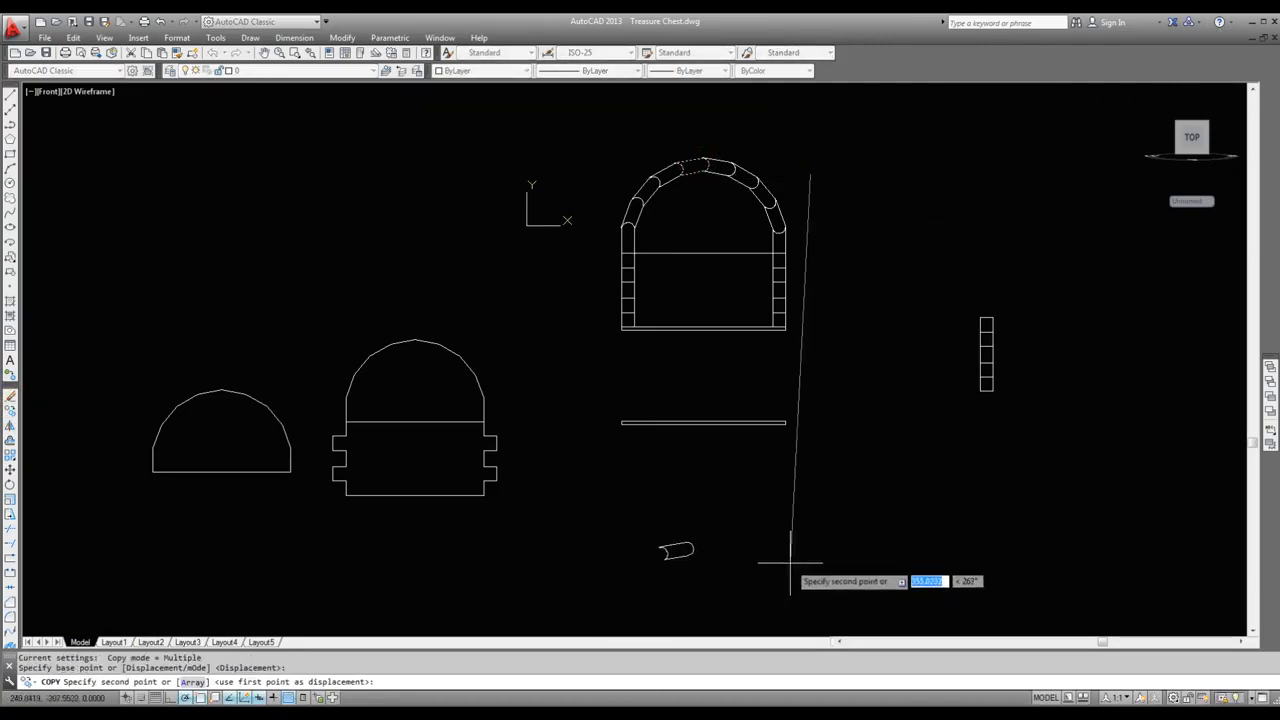
key("Escape")
Step: Copy the round-topped strip at the lid's lower left edge to just right of the copied slat
key("space")
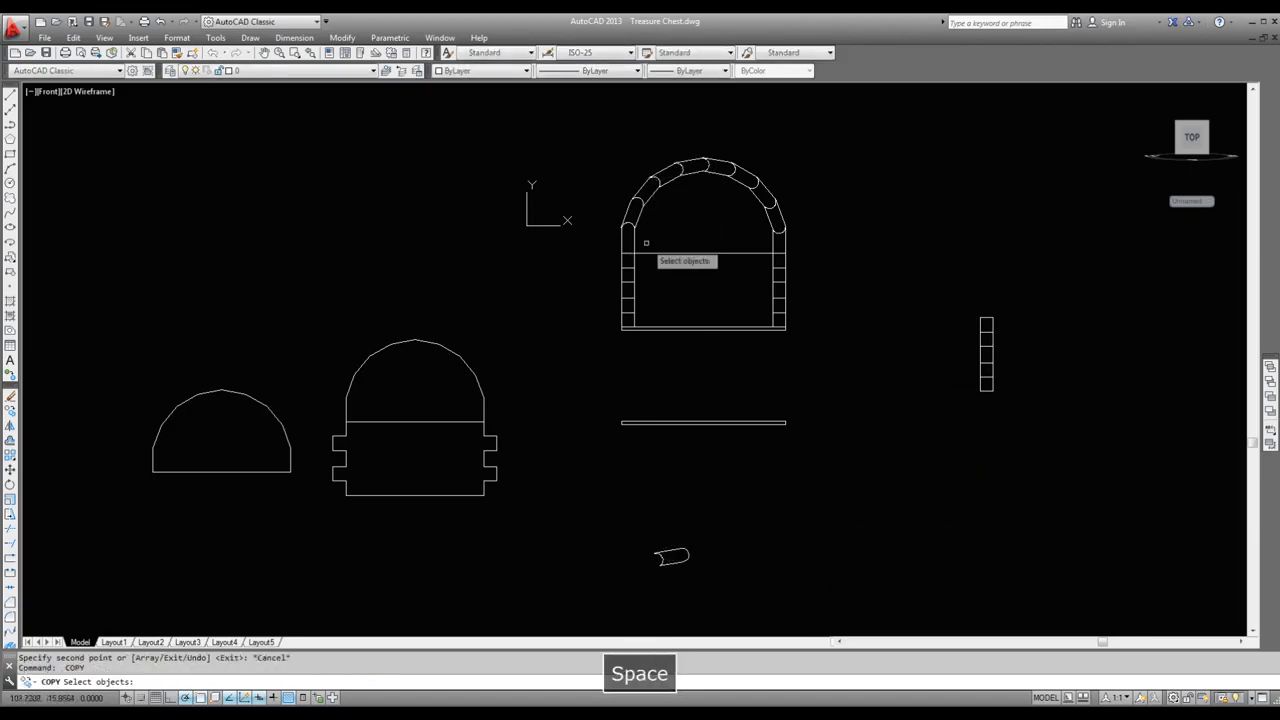
left_click(621, 244)
key("space")
left_click(822, 204)
key("Escape")
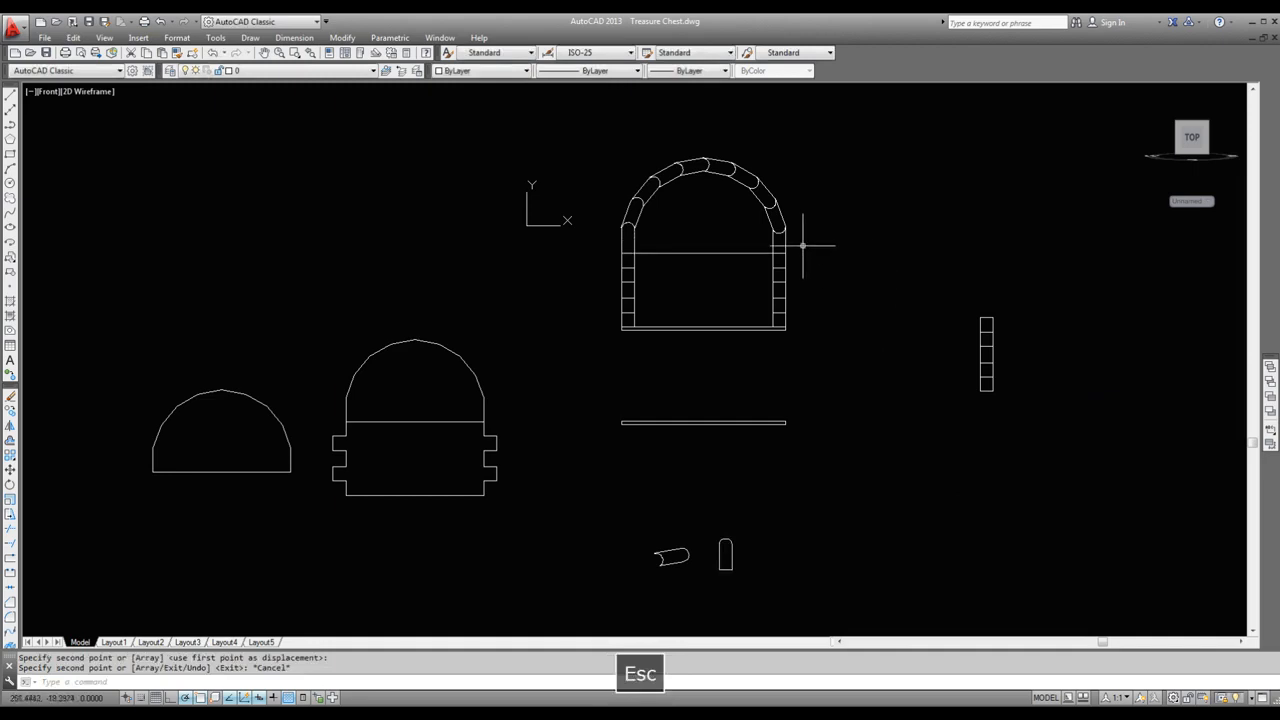
key("space")
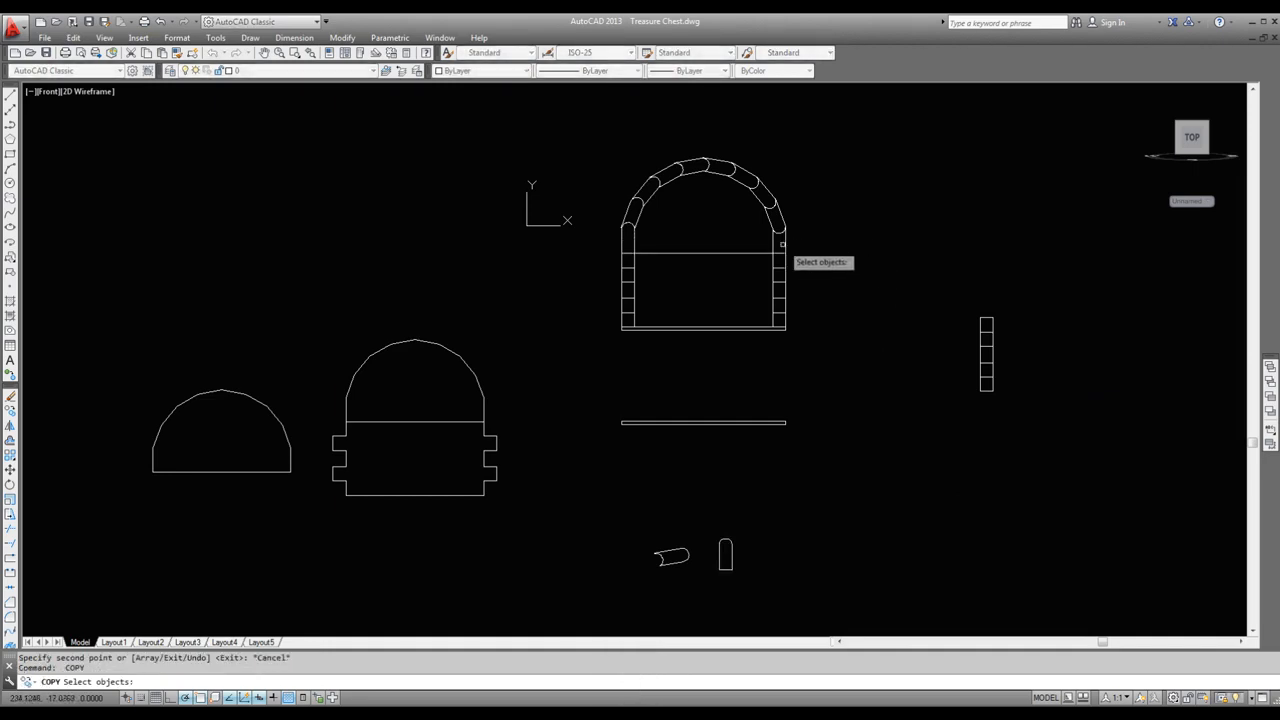
left_click(789, 244)
left_click(758, 240)
key("space")
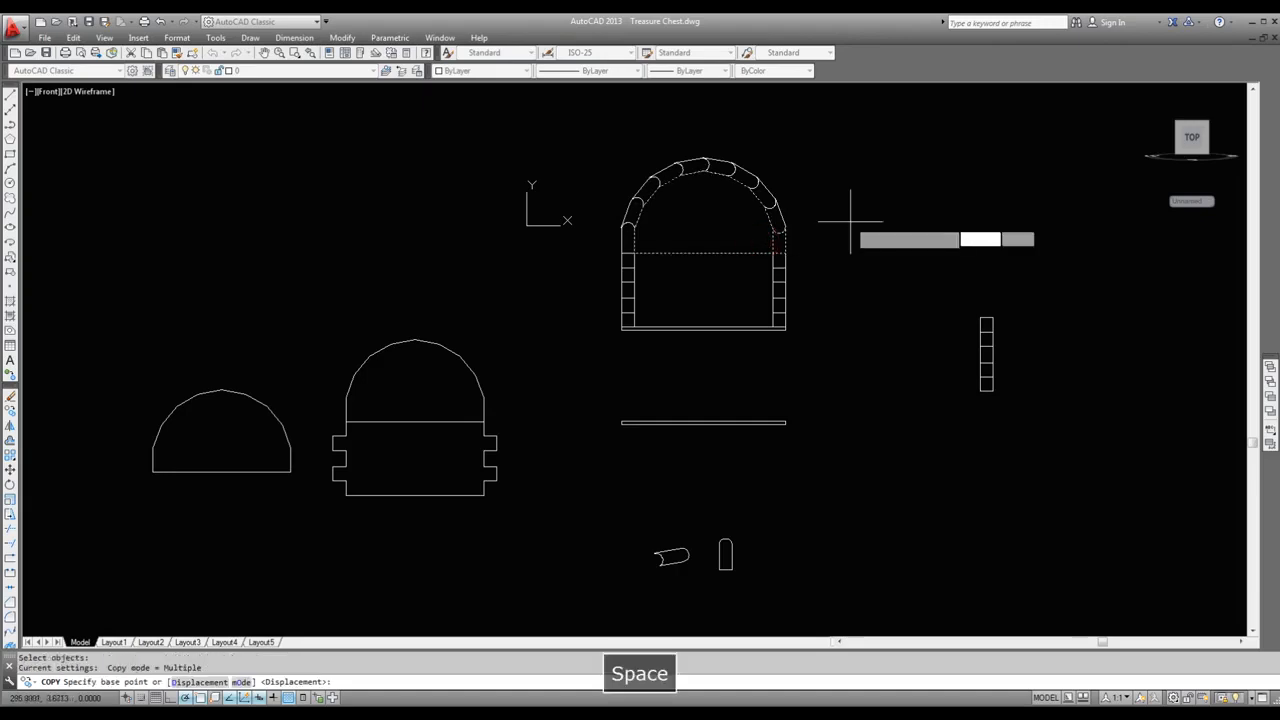
key("Escape")
scroll(789, 246, "up", 3)
key("space")
key("Escape")
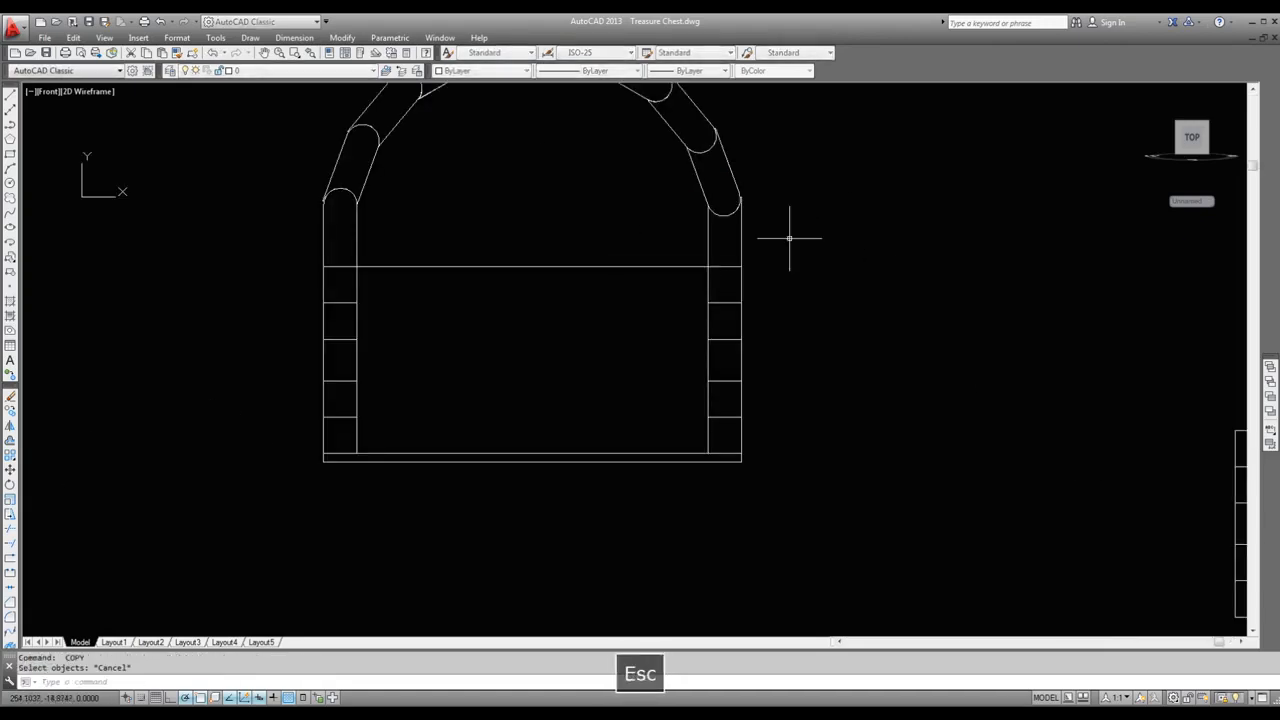
Step: Copy the concave-topped strip at the lid's lower right edge to just right of the copied round-topped strip
left_click(786, 240)
scroll(758, 242, "down", 4)
left_click(760, 248)
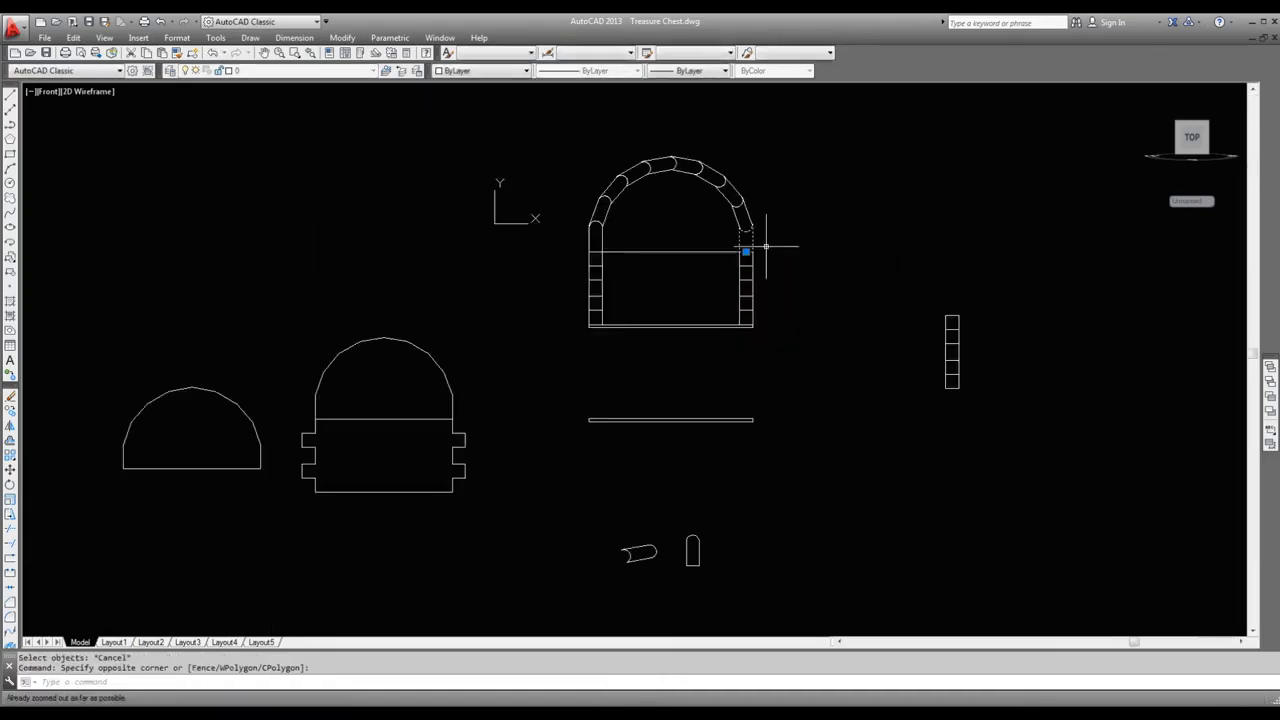
key("space")
left_click(829, 246)
left_click(840, 570)
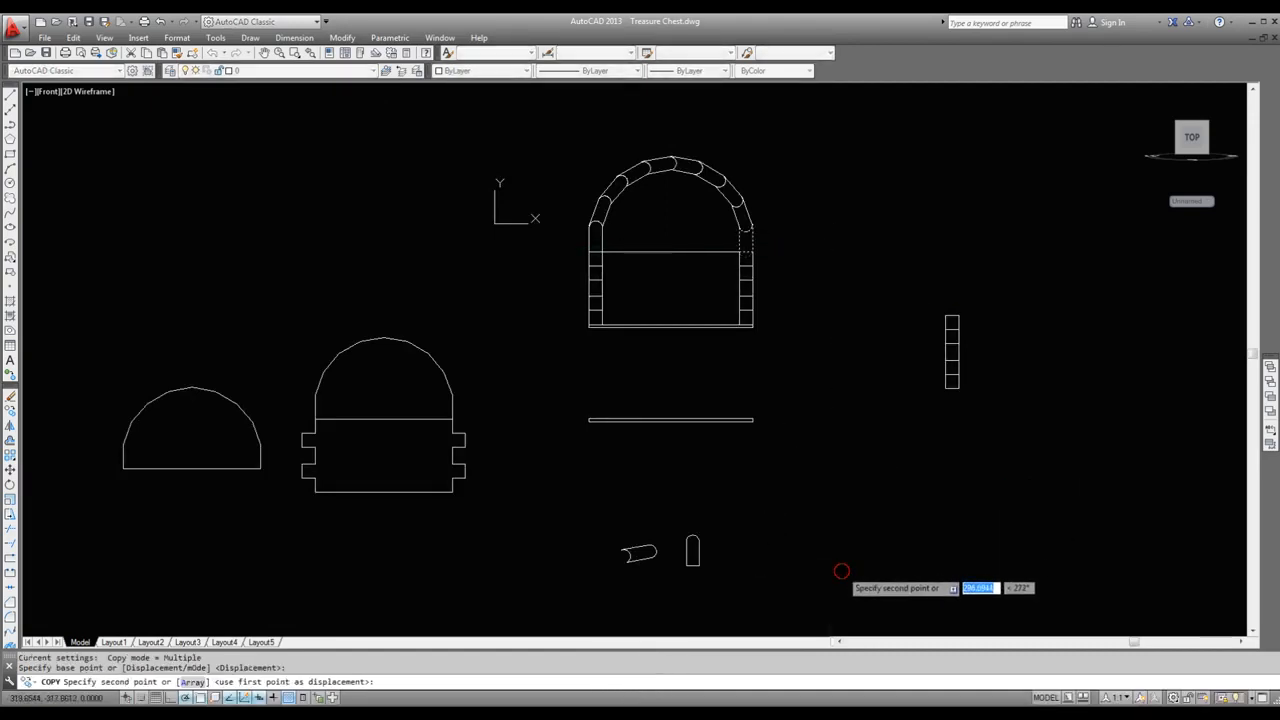
key("Escape")
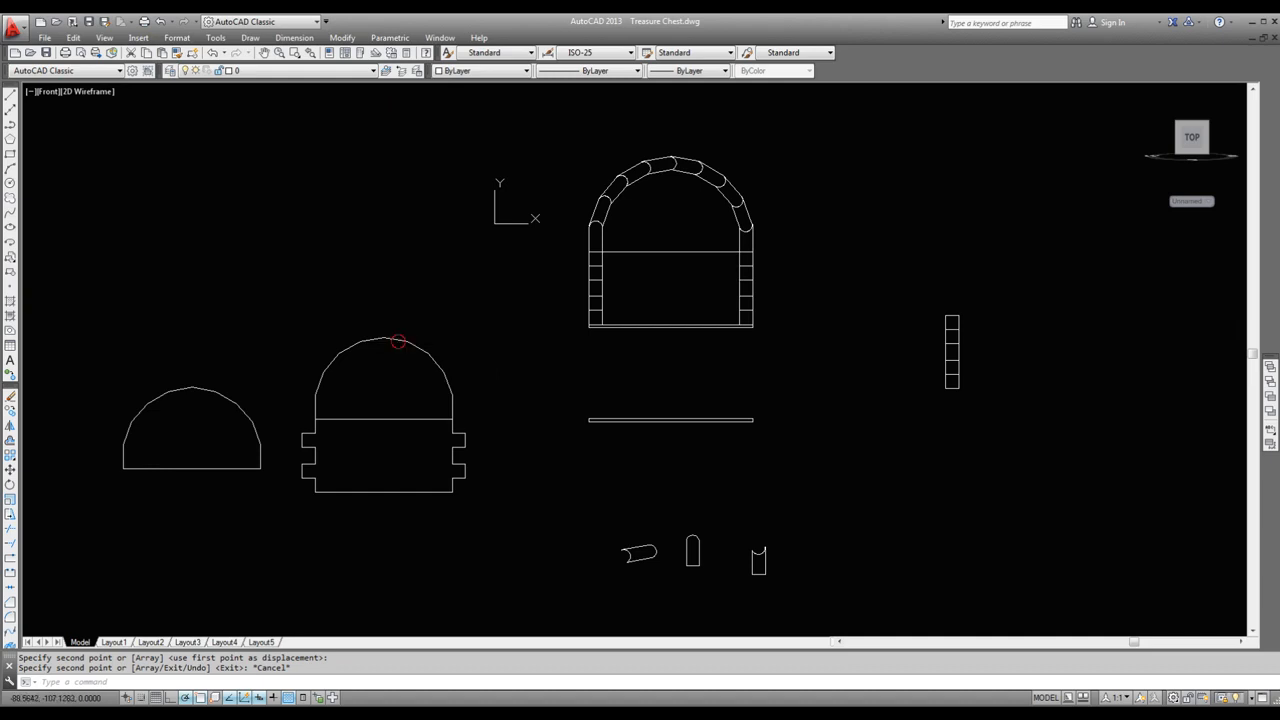
Step: Delete the arched lid end panel still sitting above the copied jointed end panels
left_click(395, 340)
key("Delete")
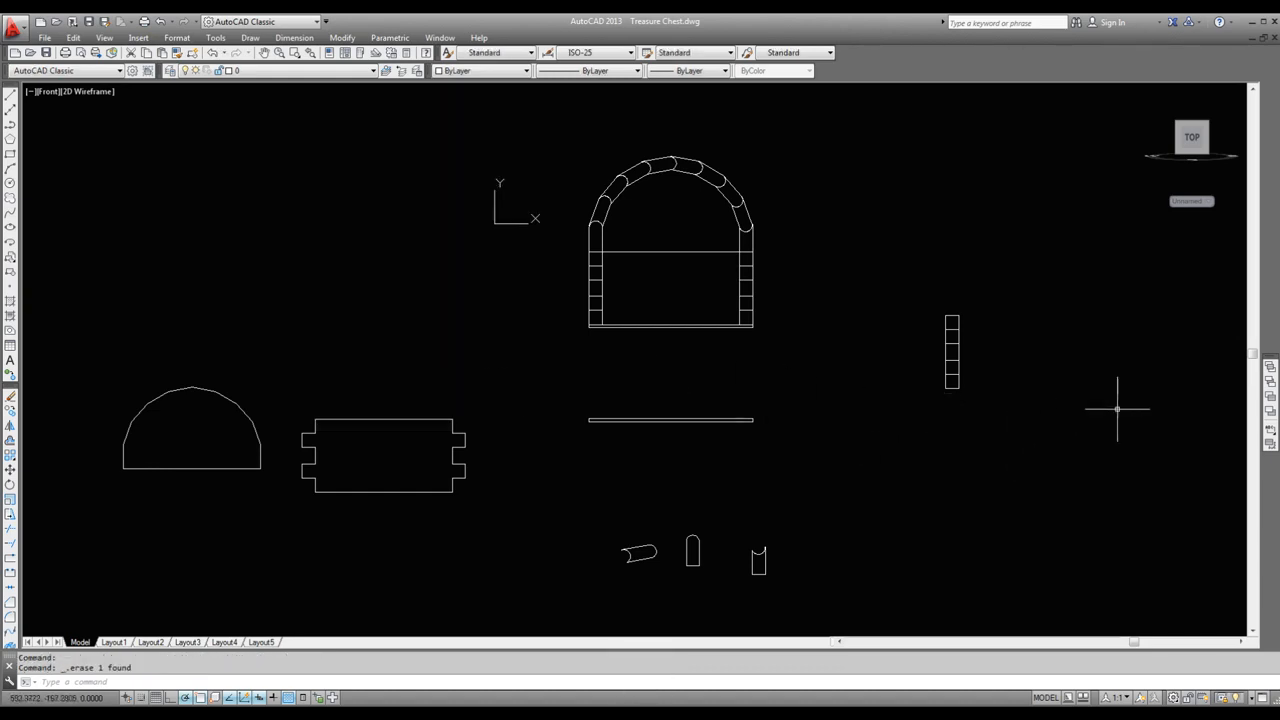
left_click(1192, 112)
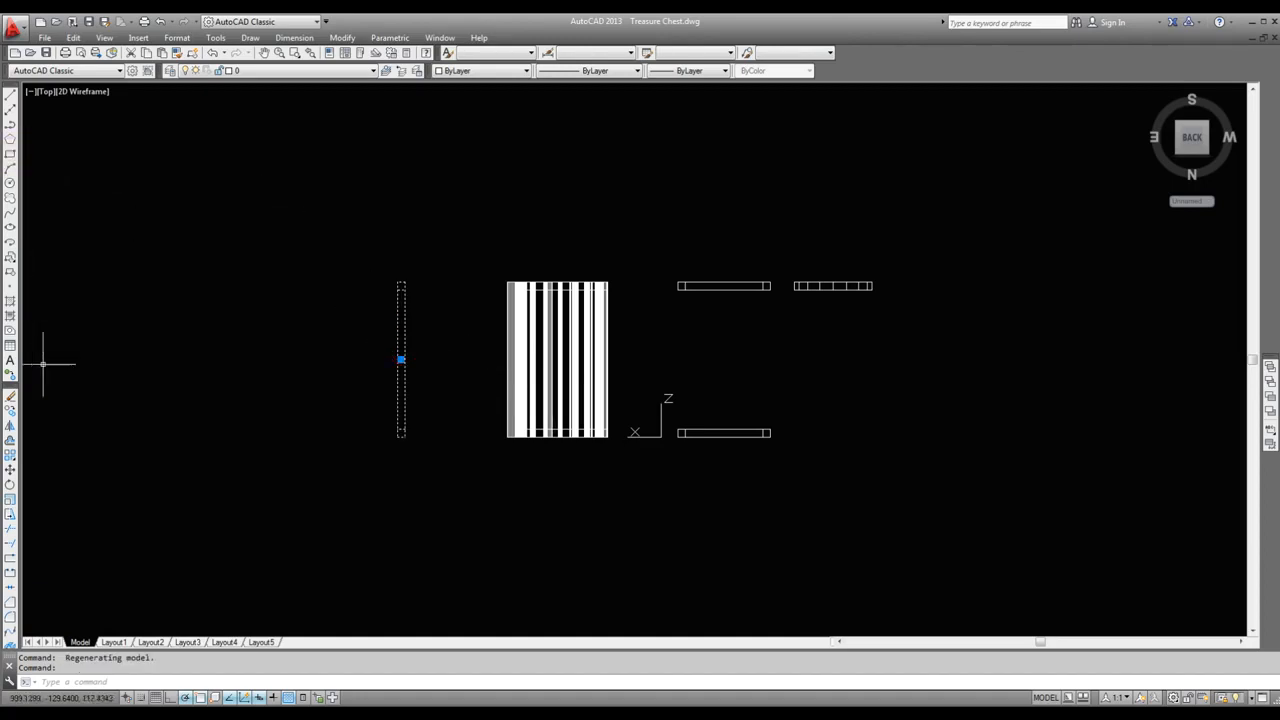
left_click(10, 469)
left_click(420, 516)
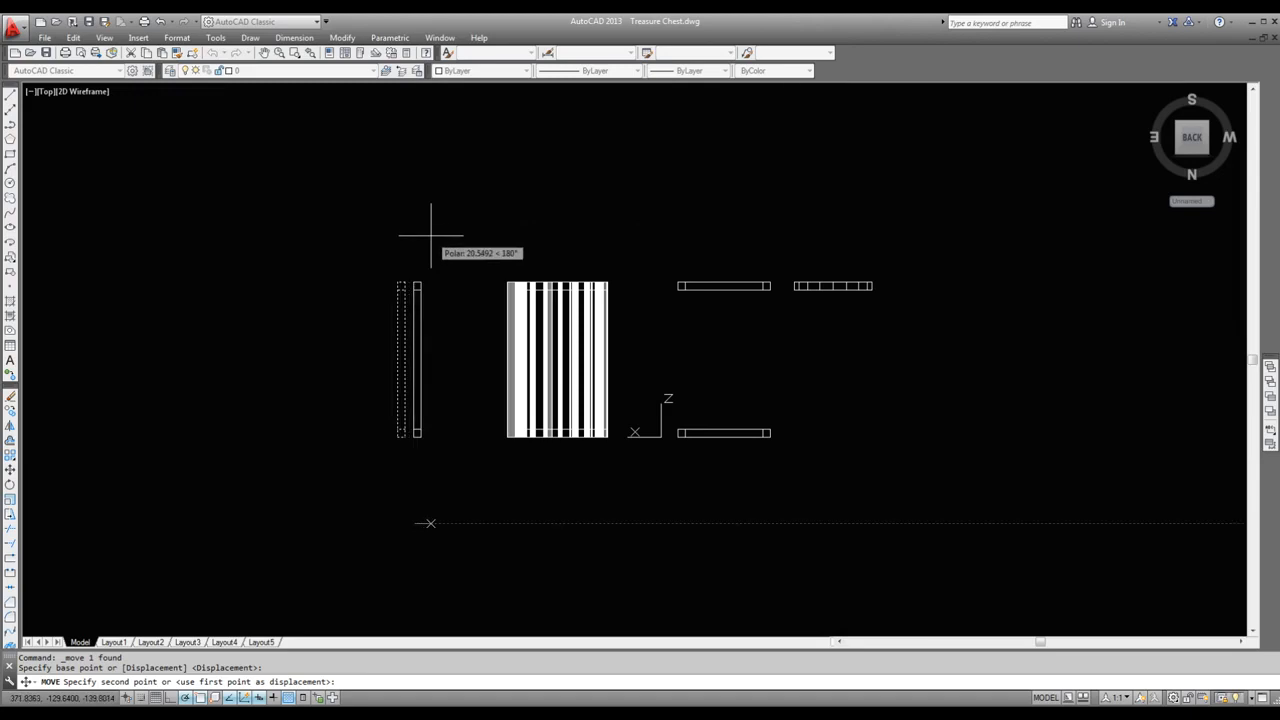
key("Escape")
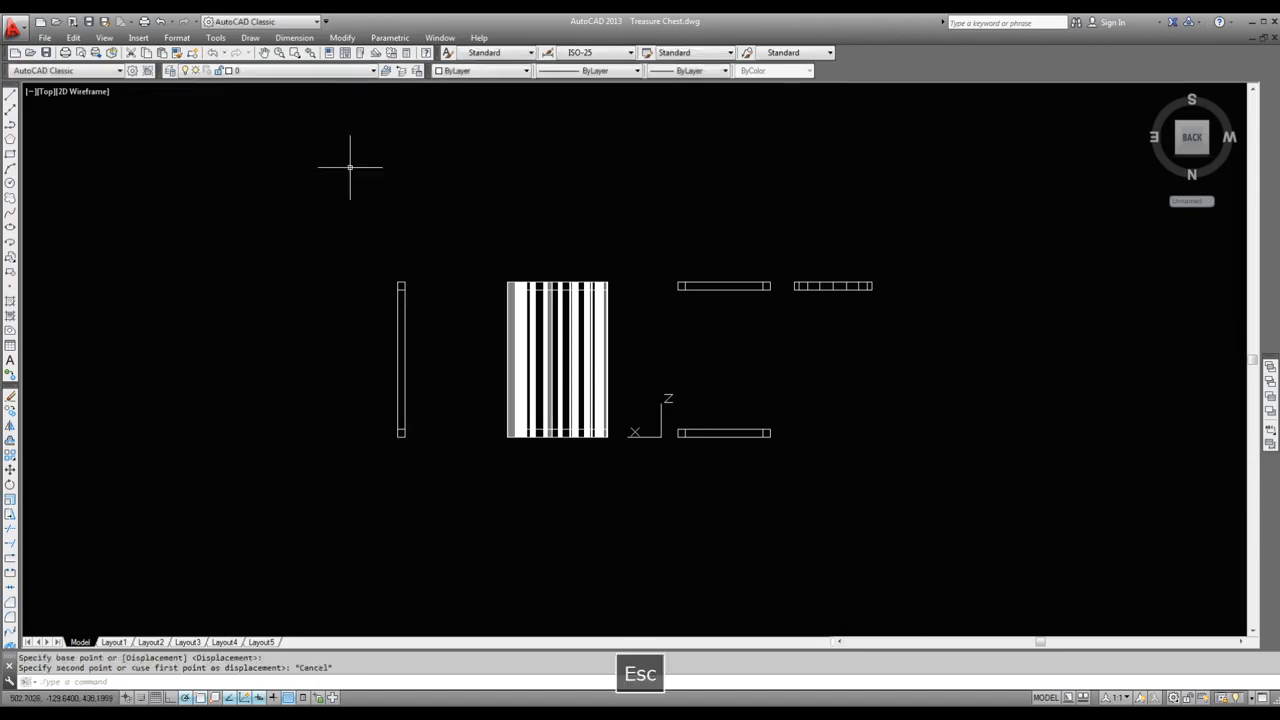
Step: Switch the model to the standard Top view so the chest and all the copied parts are in sight
left_click(104, 38)
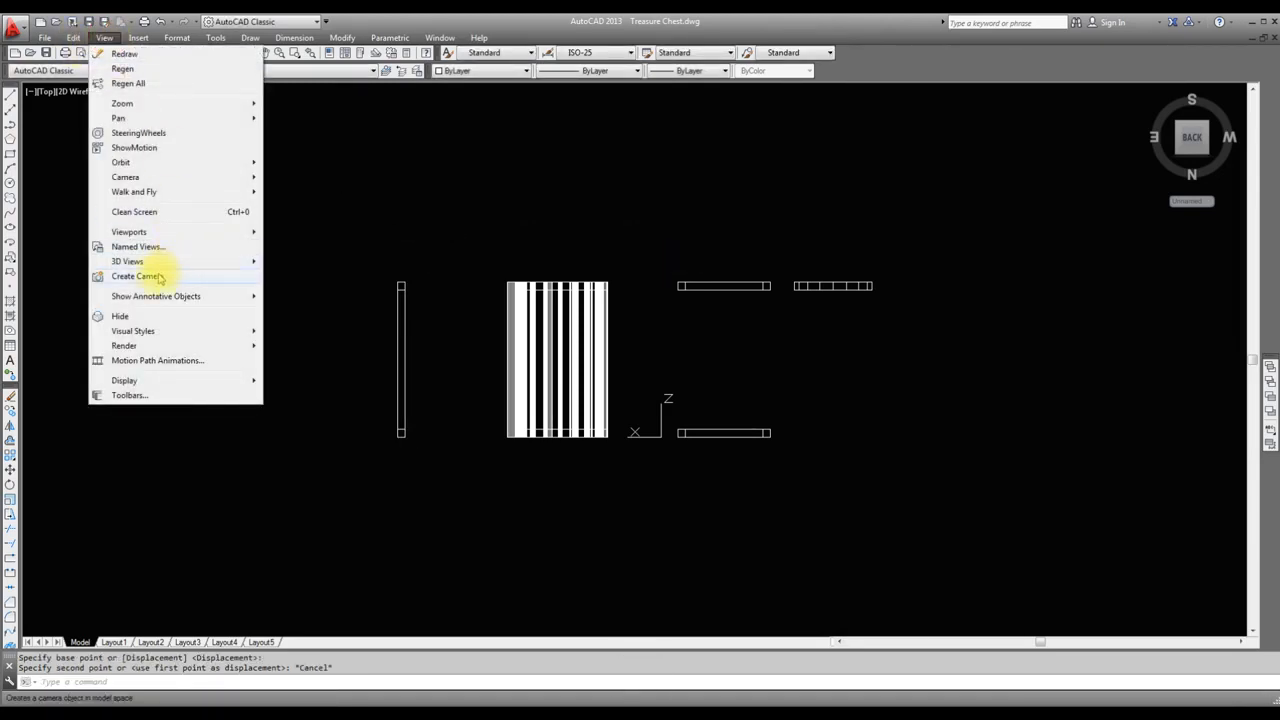
mouse_move(168, 262)
left_click(302, 312)
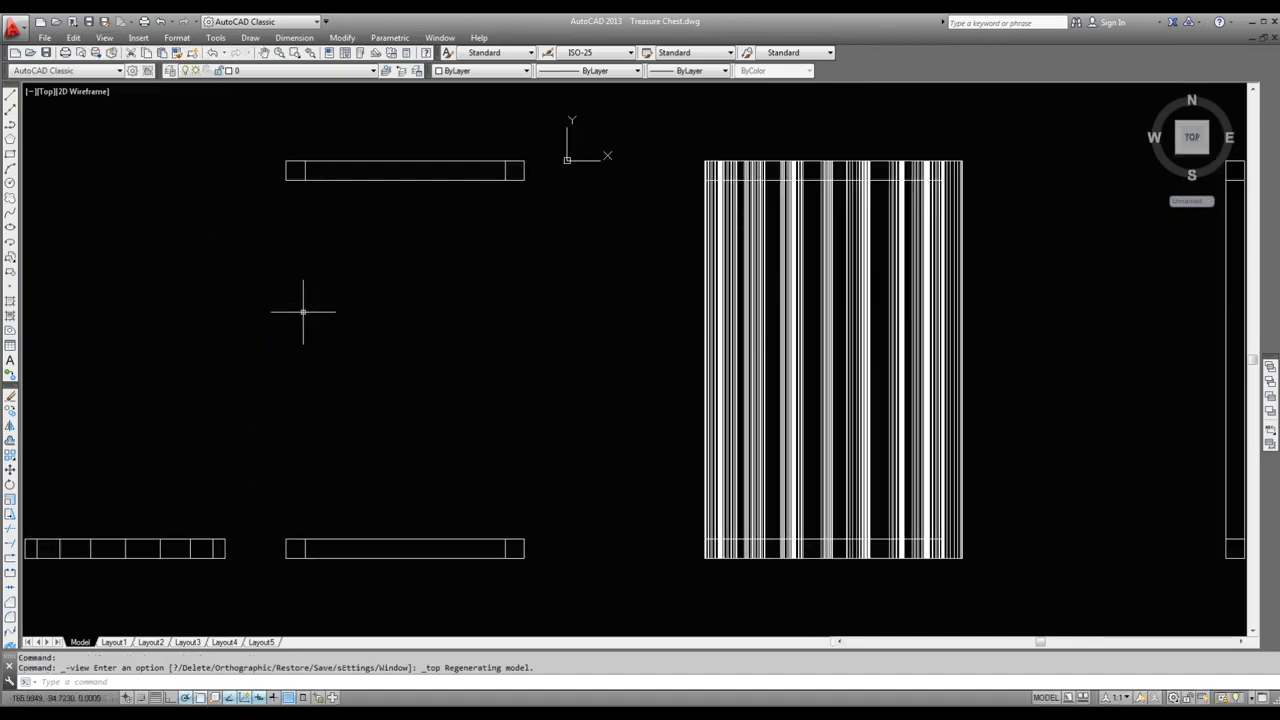
scroll(422, 374, "down", 2)
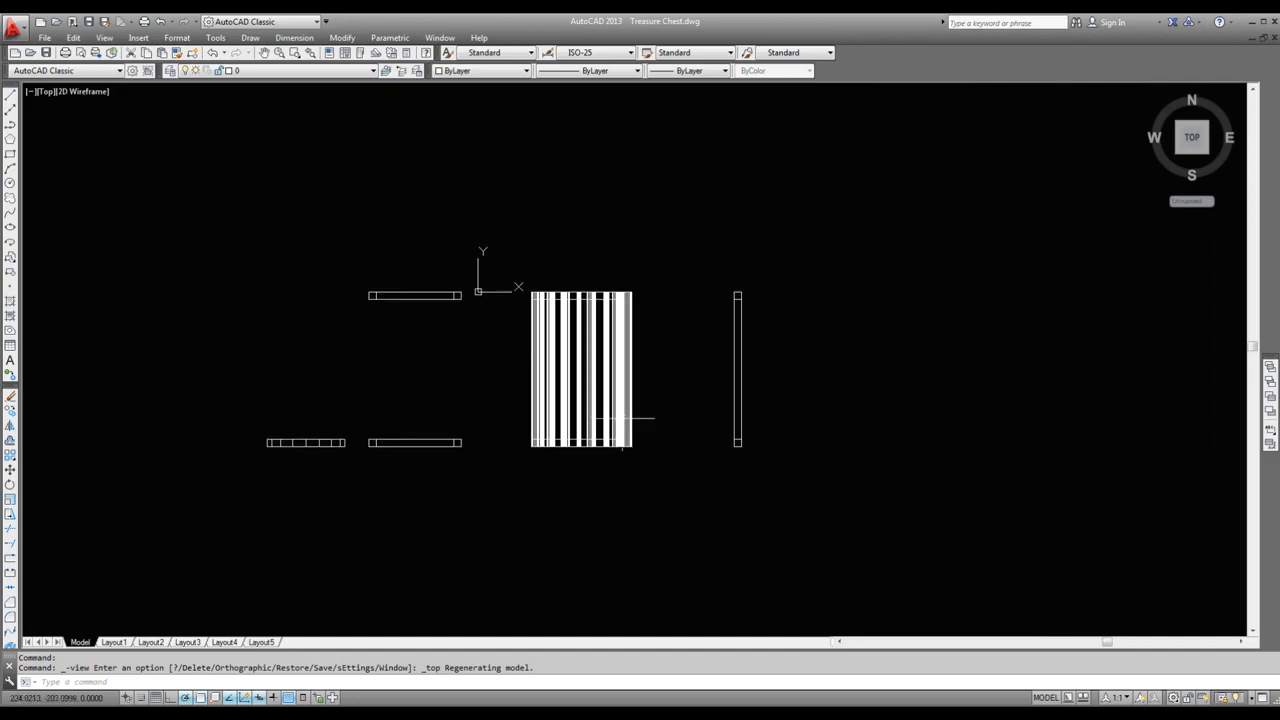
Step: Move the copied long side panel from the right of the chest to the free space above and right of it
left_click(738, 346)
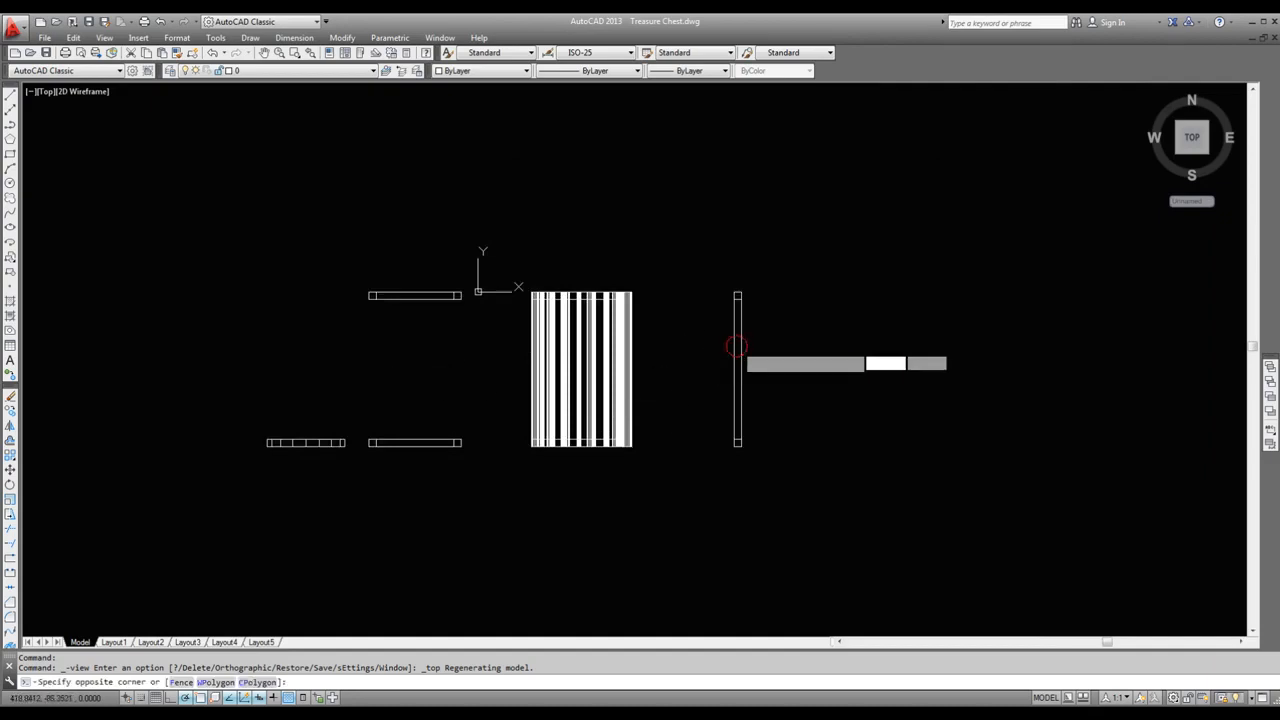
left_click(719, 355)
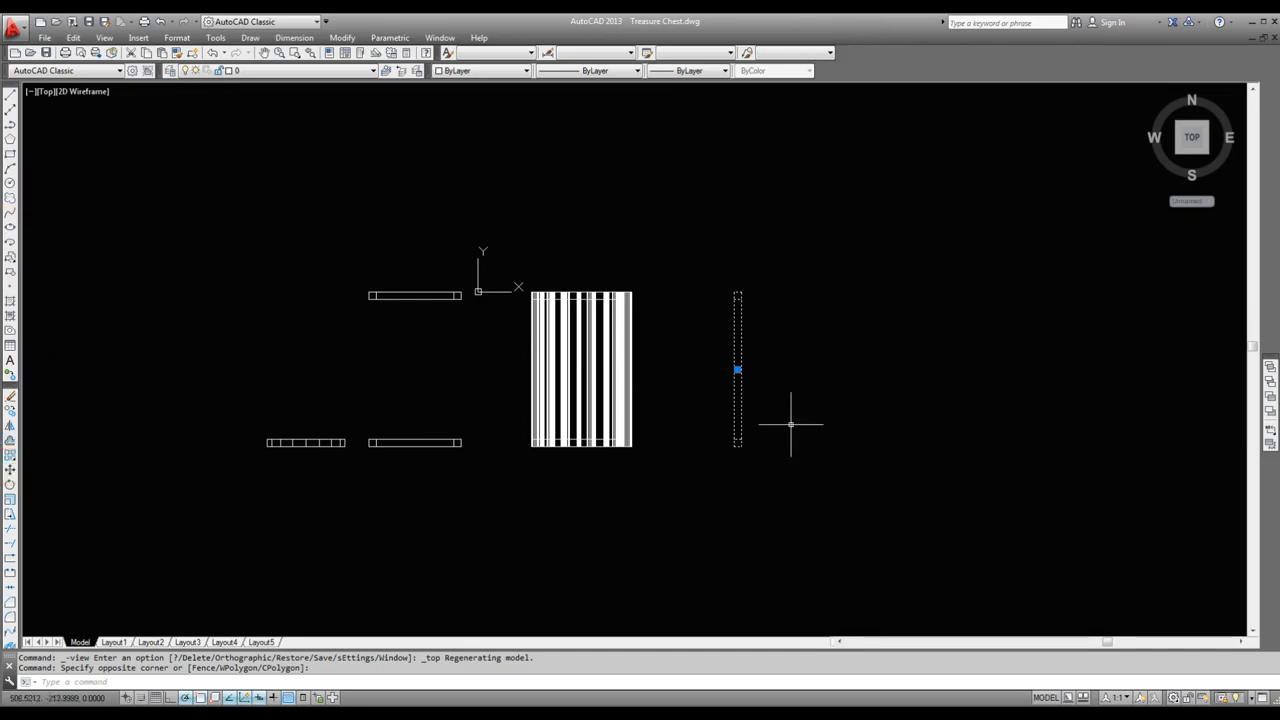
key("Escape")
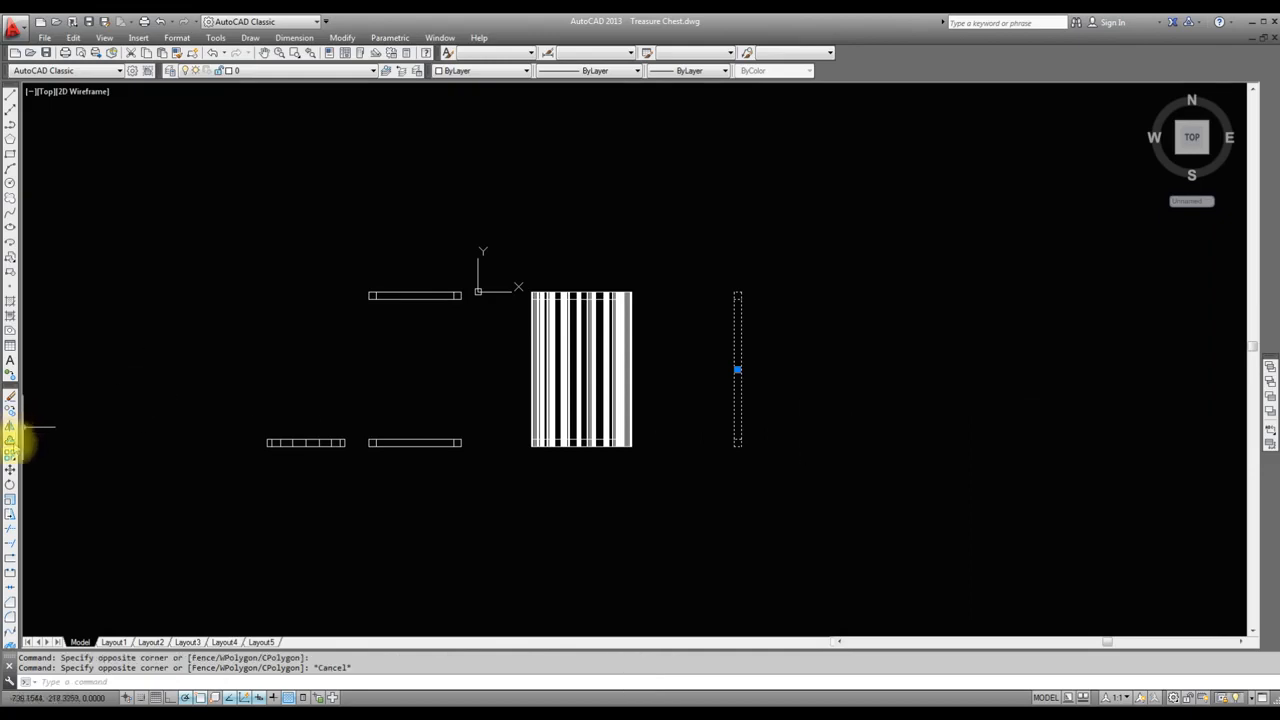
left_click(9, 470)
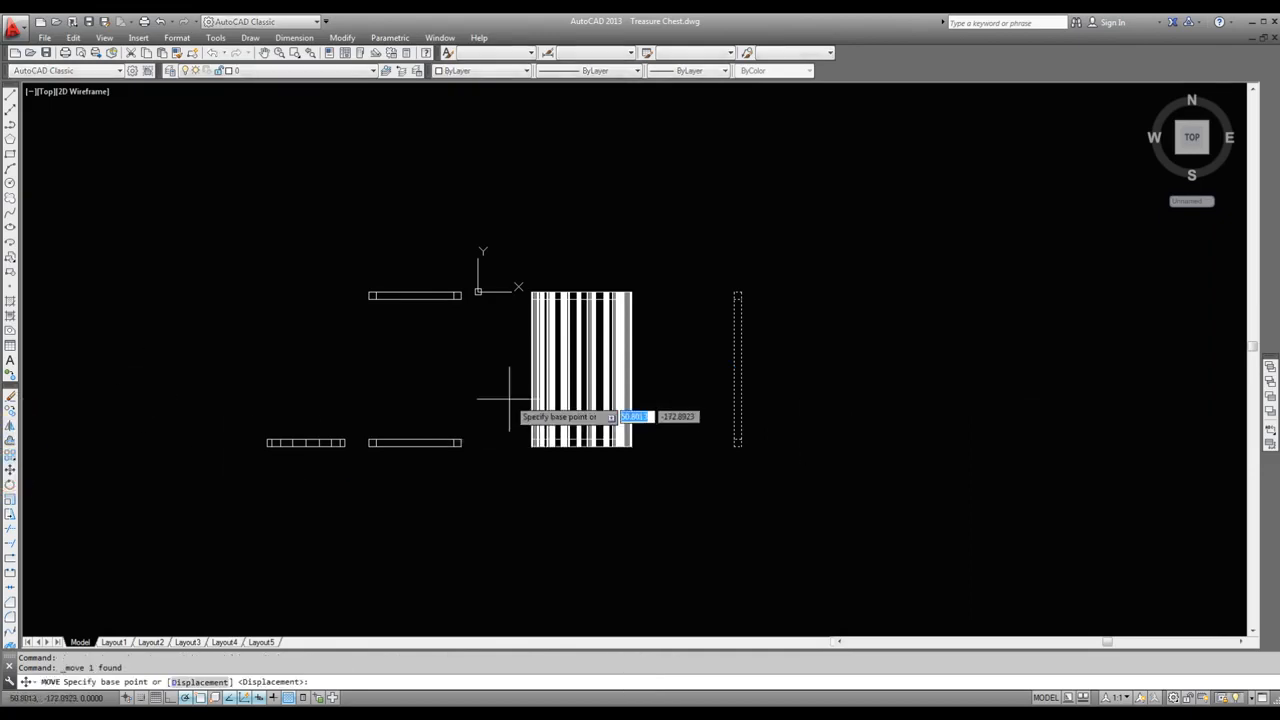
left_click(768, 461)
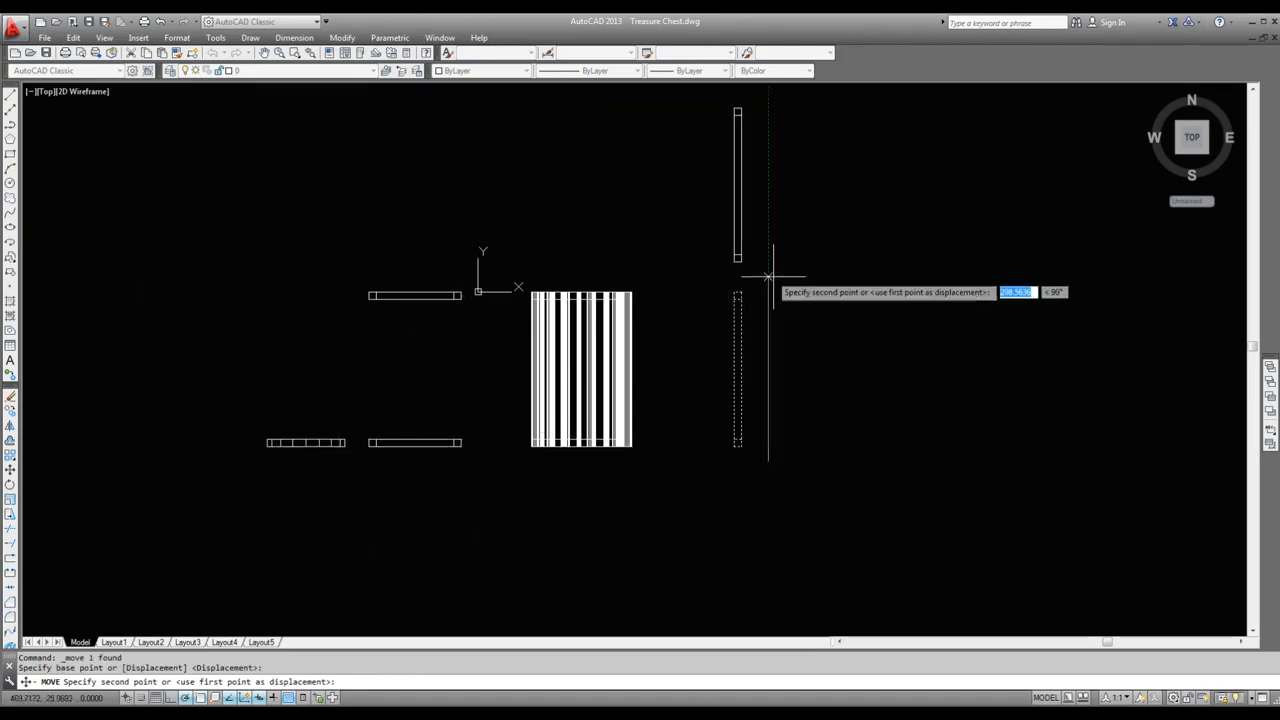
scroll(770, 290, "up", 4)
scroll(770, 296, "down", 5)
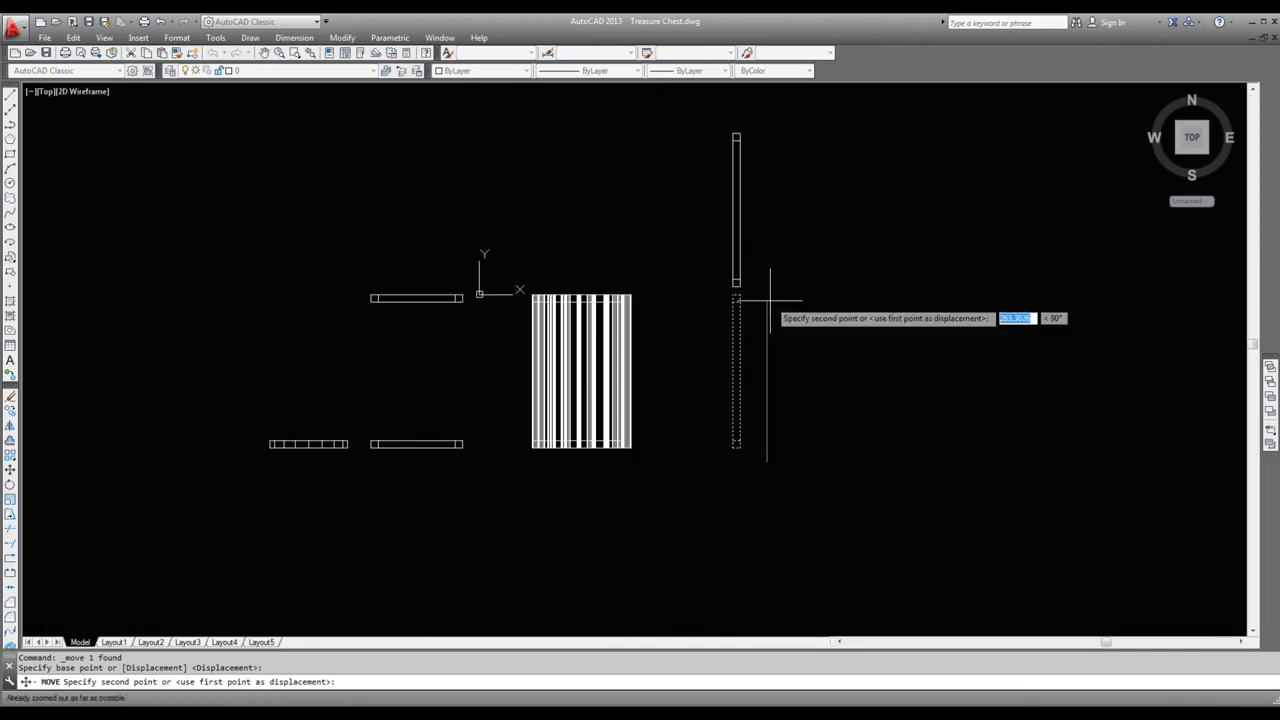
left_click(730, 232)
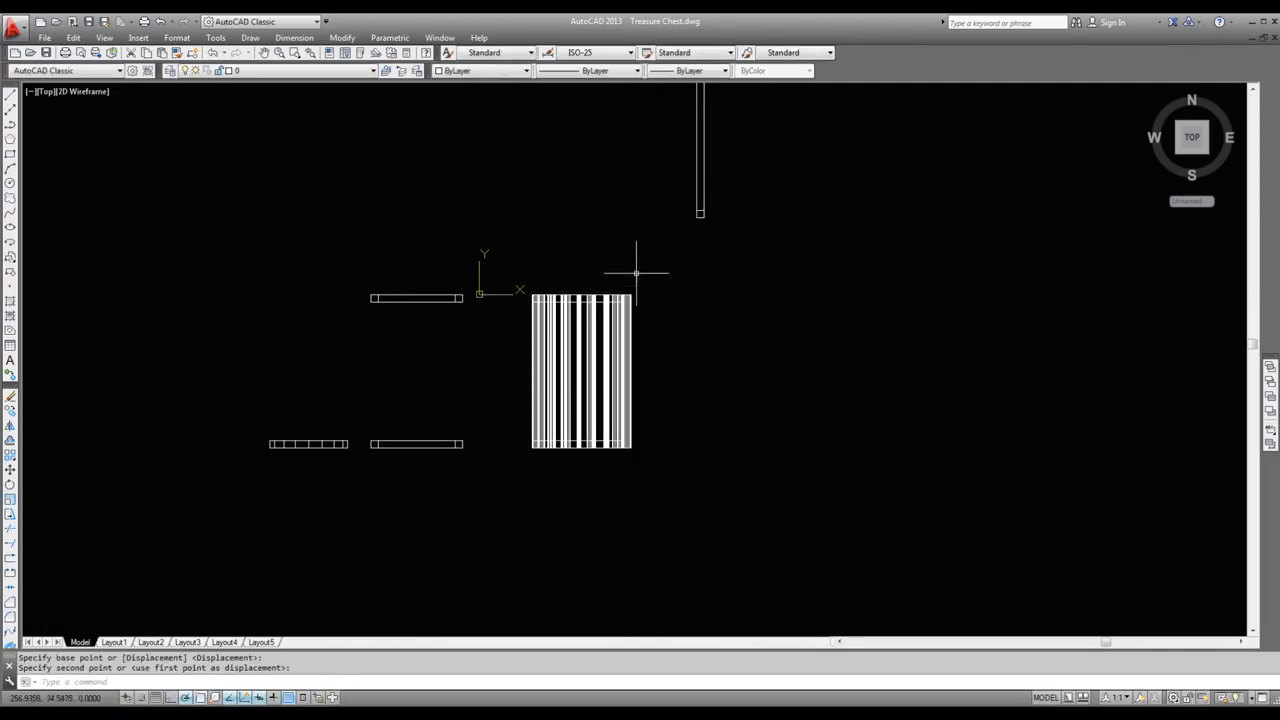
Step: Rotate the moved long side panel 90 degrees about the midpoint of its lower end
scroll(498, 415, "up", 3)
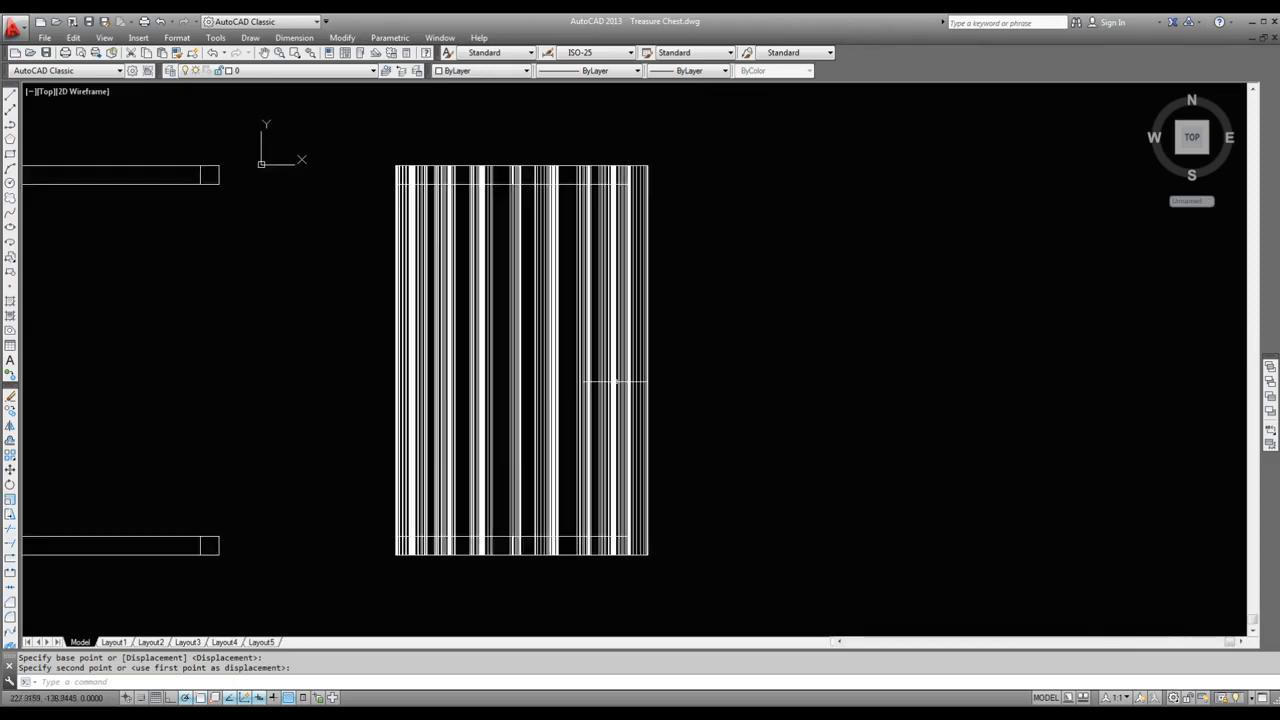
scroll(586, 390, "down", 4)
scroll(729, 254, "up", 2)
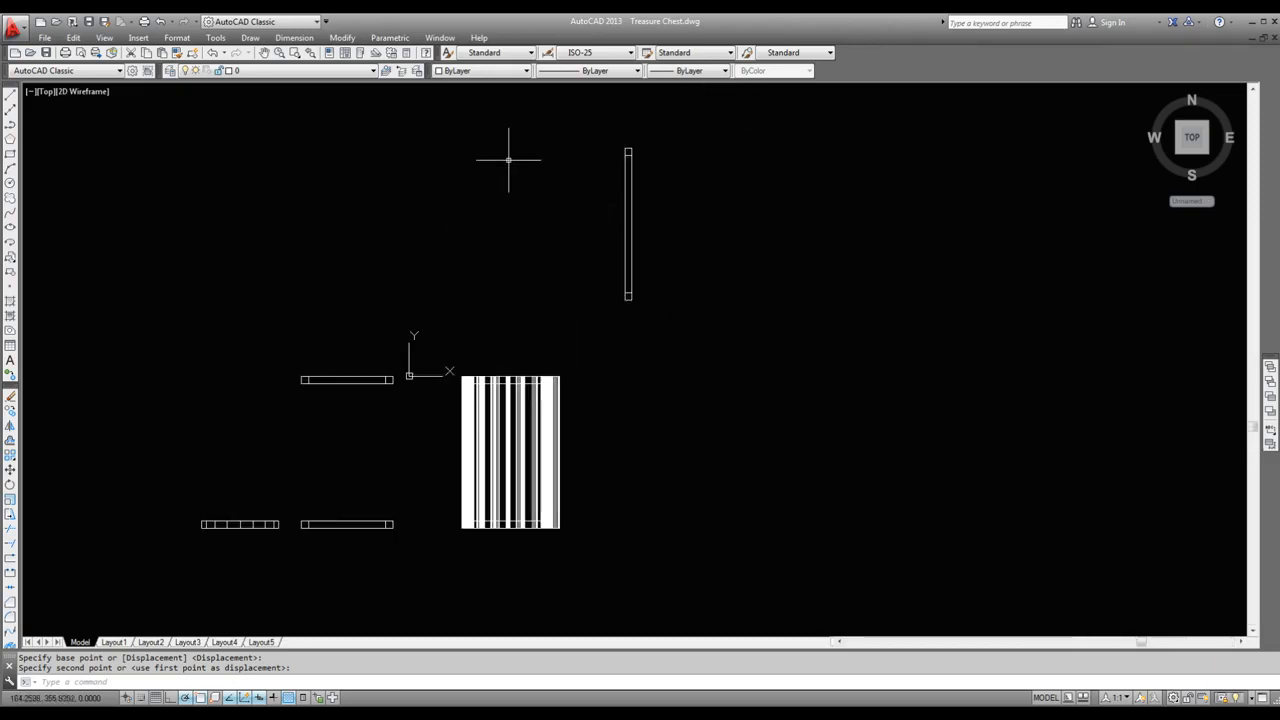
left_click(531, 114)
left_click(705, 322)
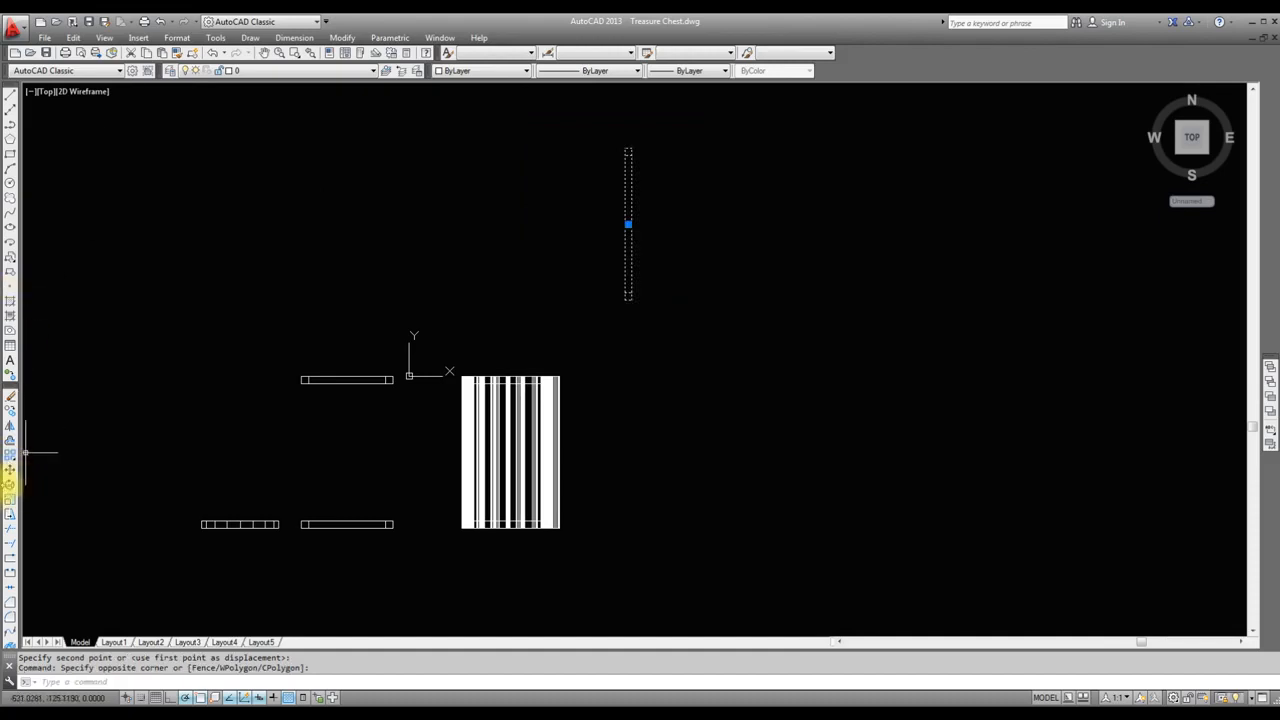
left_click(11, 485)
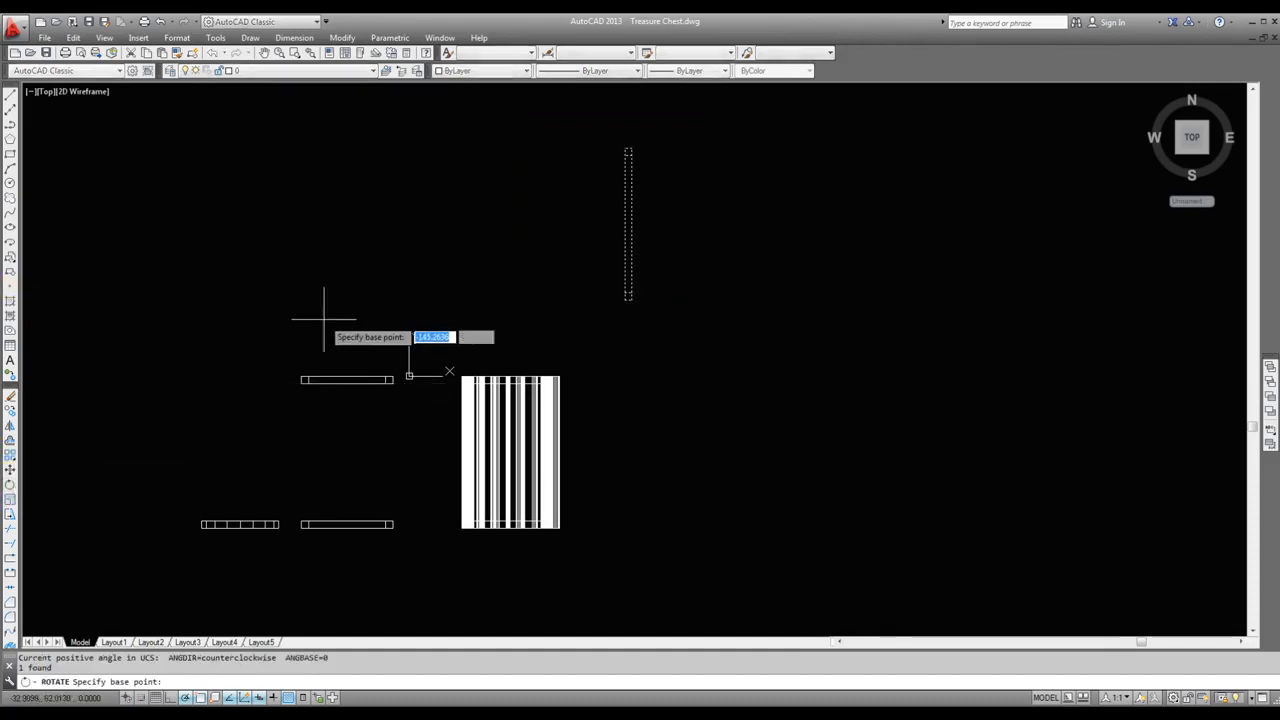
left_click(628, 300)
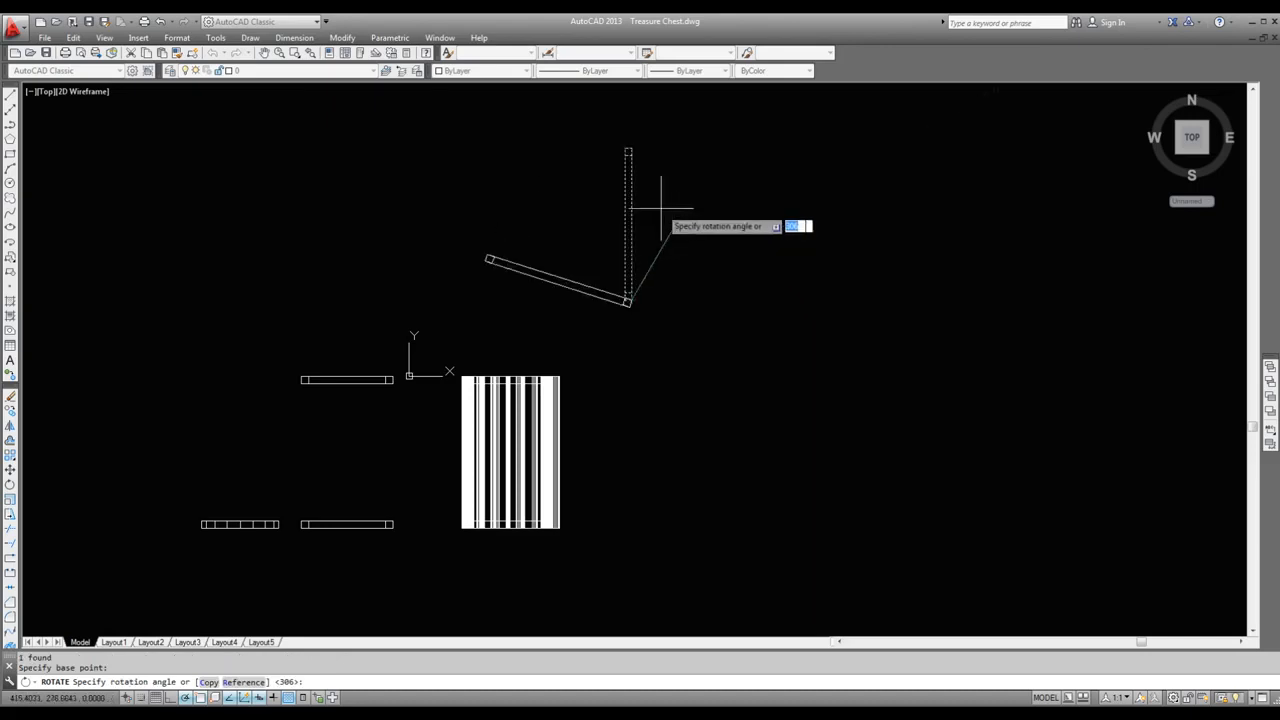
type("90")
key("Return")
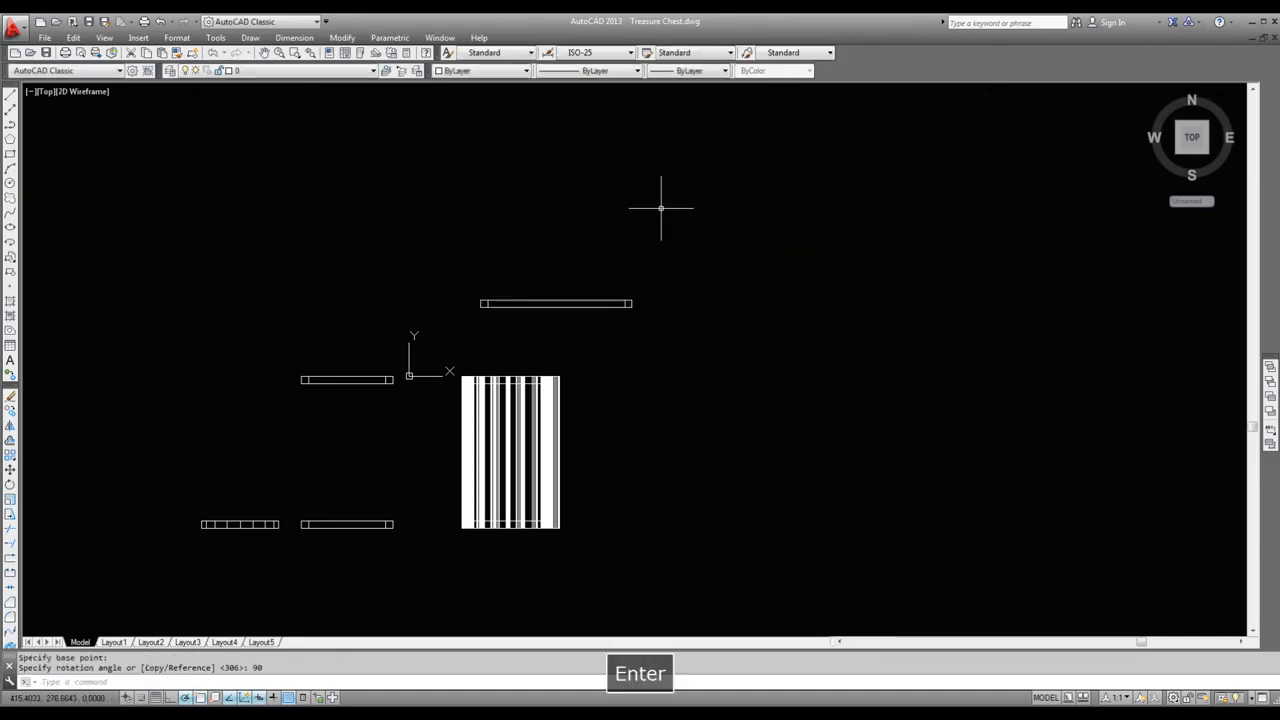
left_click(580, 304)
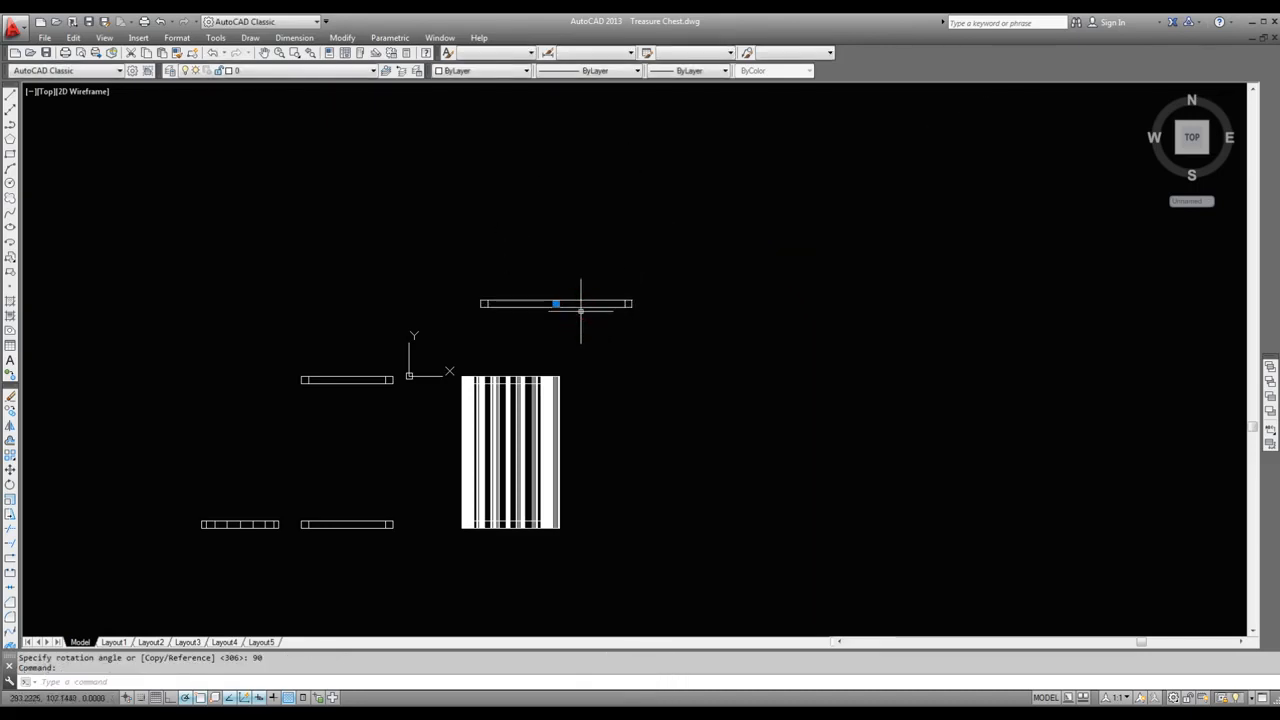
left_click(10, 468)
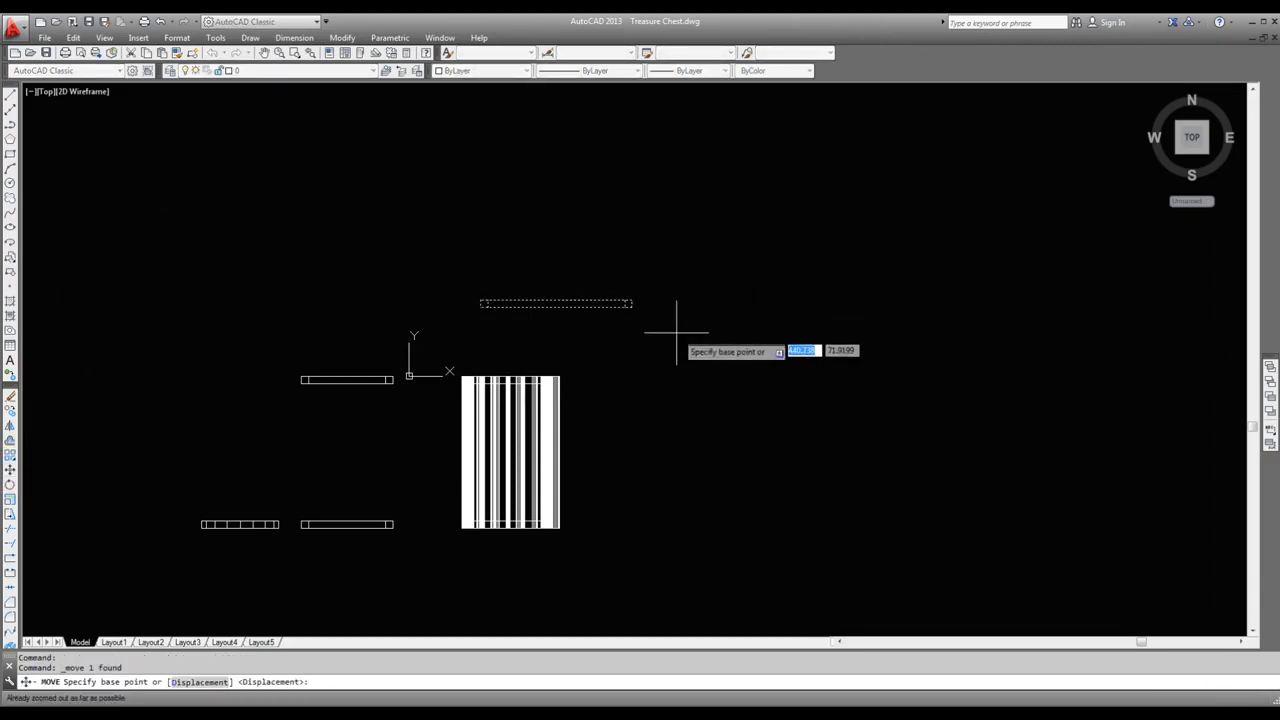
key("Escape")
Step: Move the upper jointed end panel copy up beside the rotated side panel, in line with it on its left
key("space")
left_click(355, 384)
key("space")
left_click(361, 439)
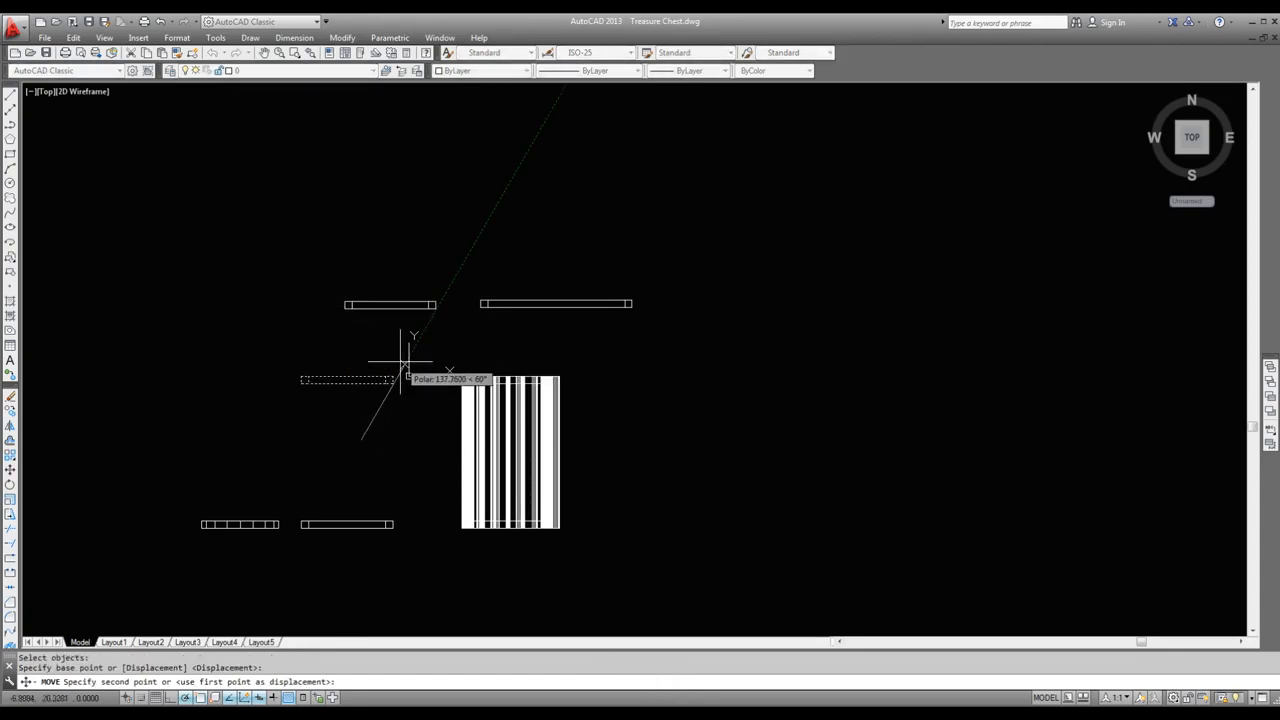
left_click(403, 363)
Step: Move the copied arched lid end panel from the lower left up into the row, left of the jointed end panel
key("space")
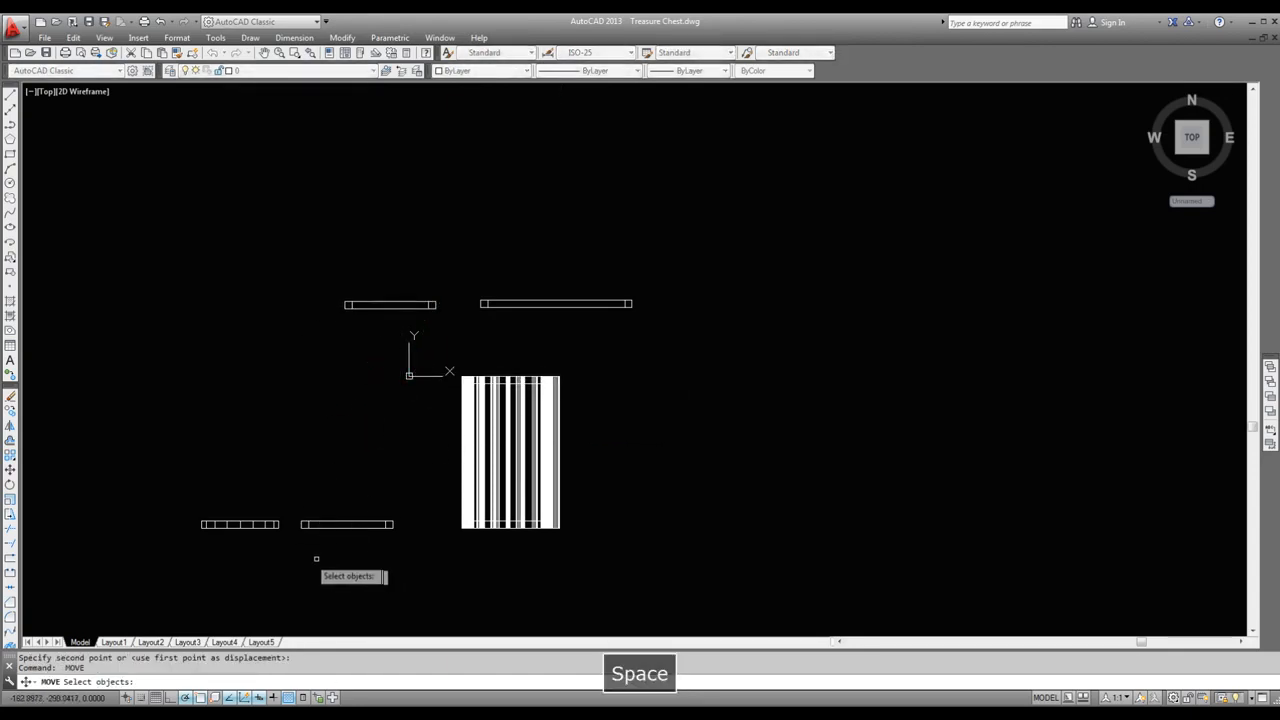
left_click(259, 525)
key("space")
left_click(259, 548)
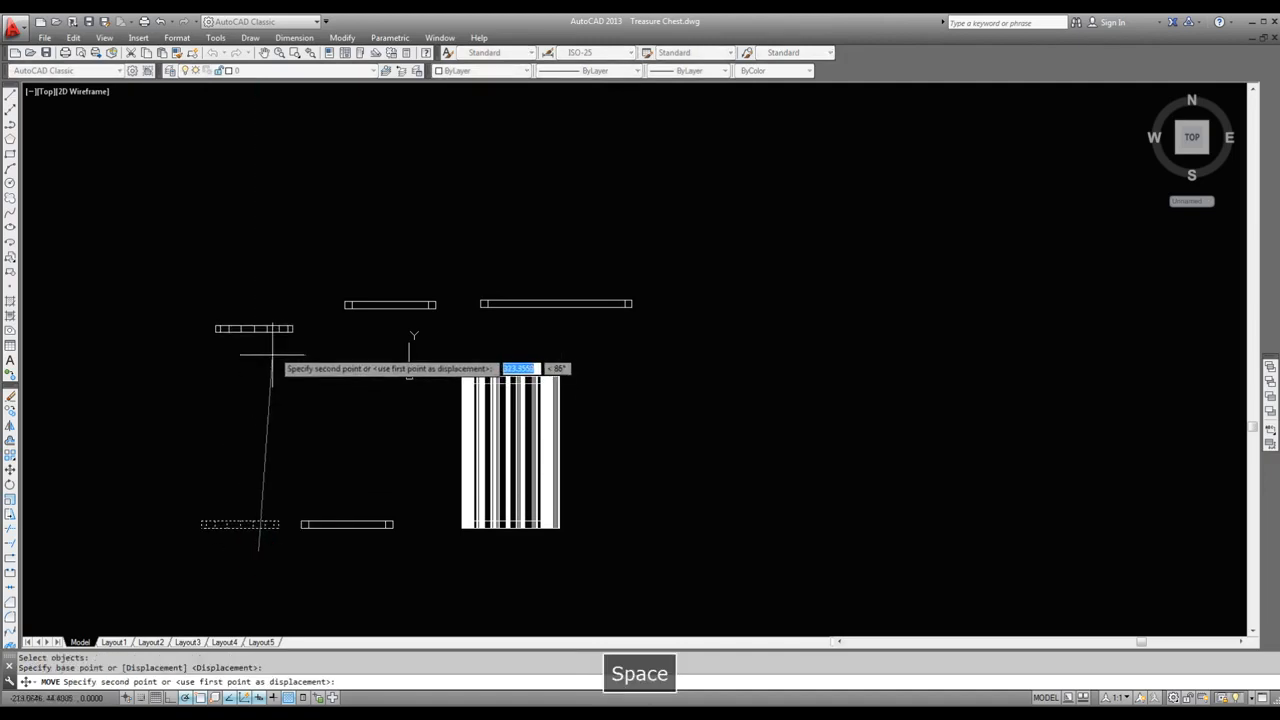
left_click(277, 329)
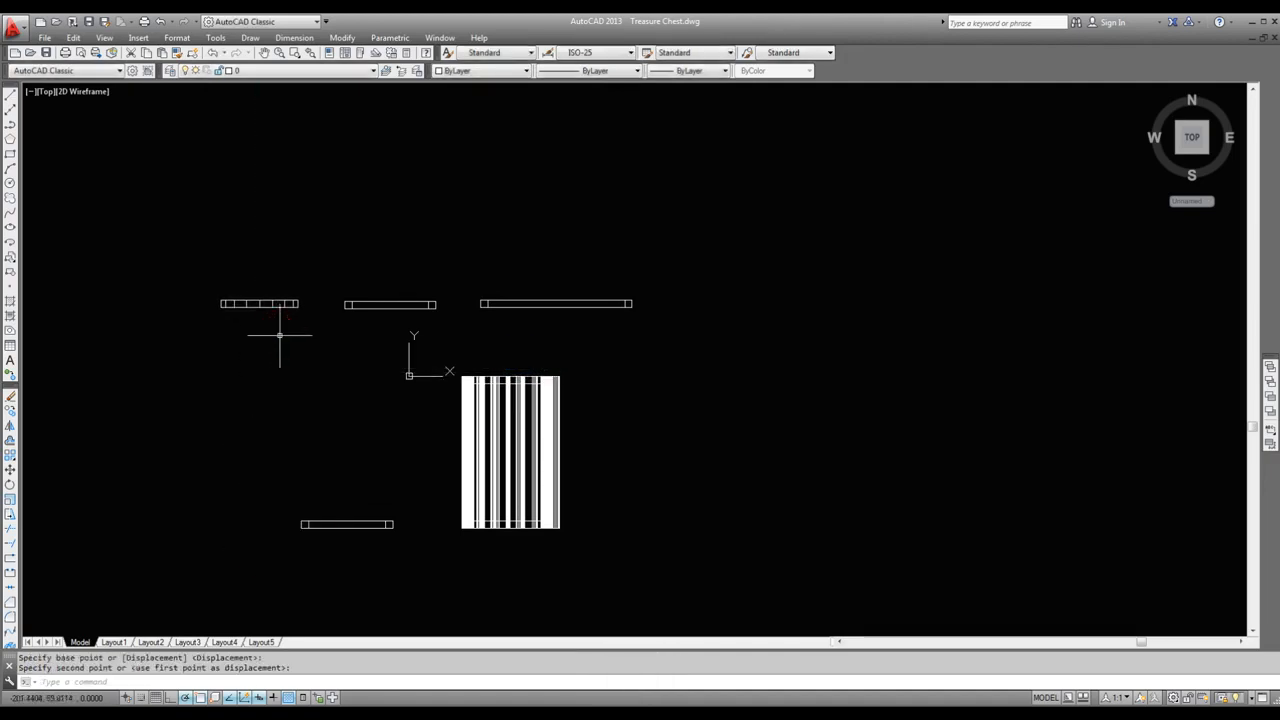
Step: Move the remaining jointed end panel copy from left of the chest into the row, right of the rotated side panel
left_click(363, 524)
left_click(363, 522)
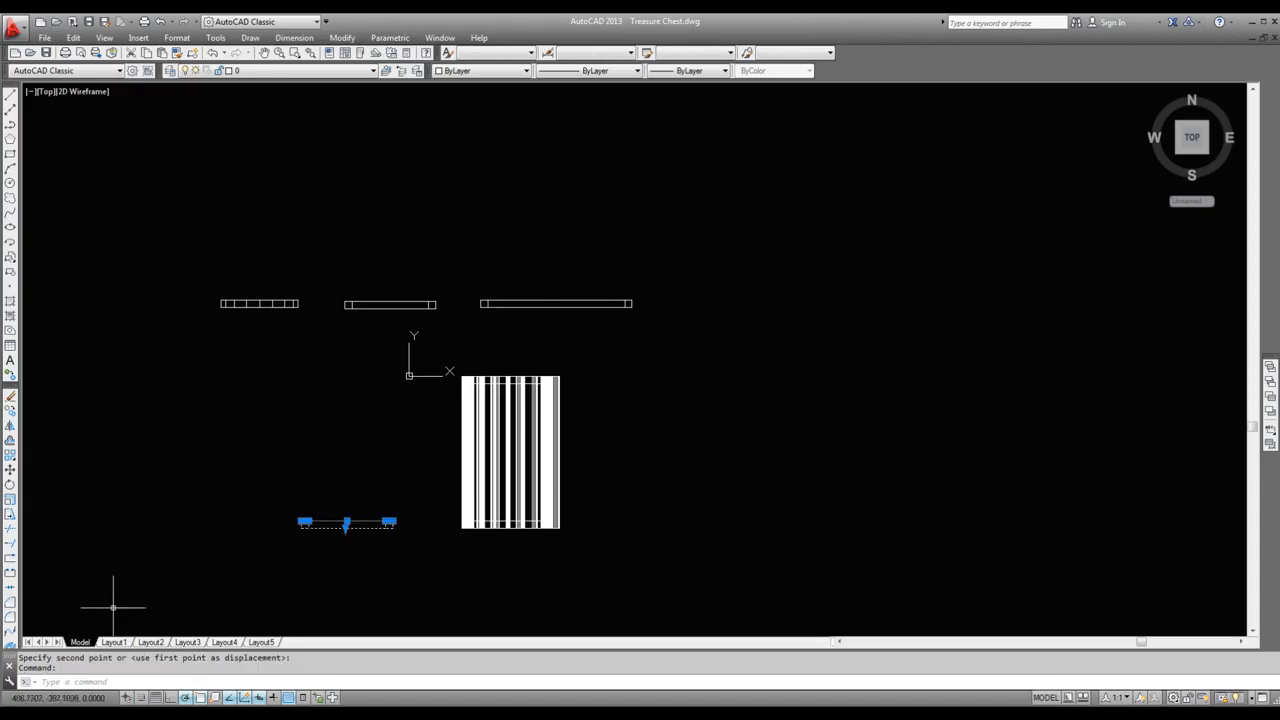
left_click(10, 469)
left_click(346, 564)
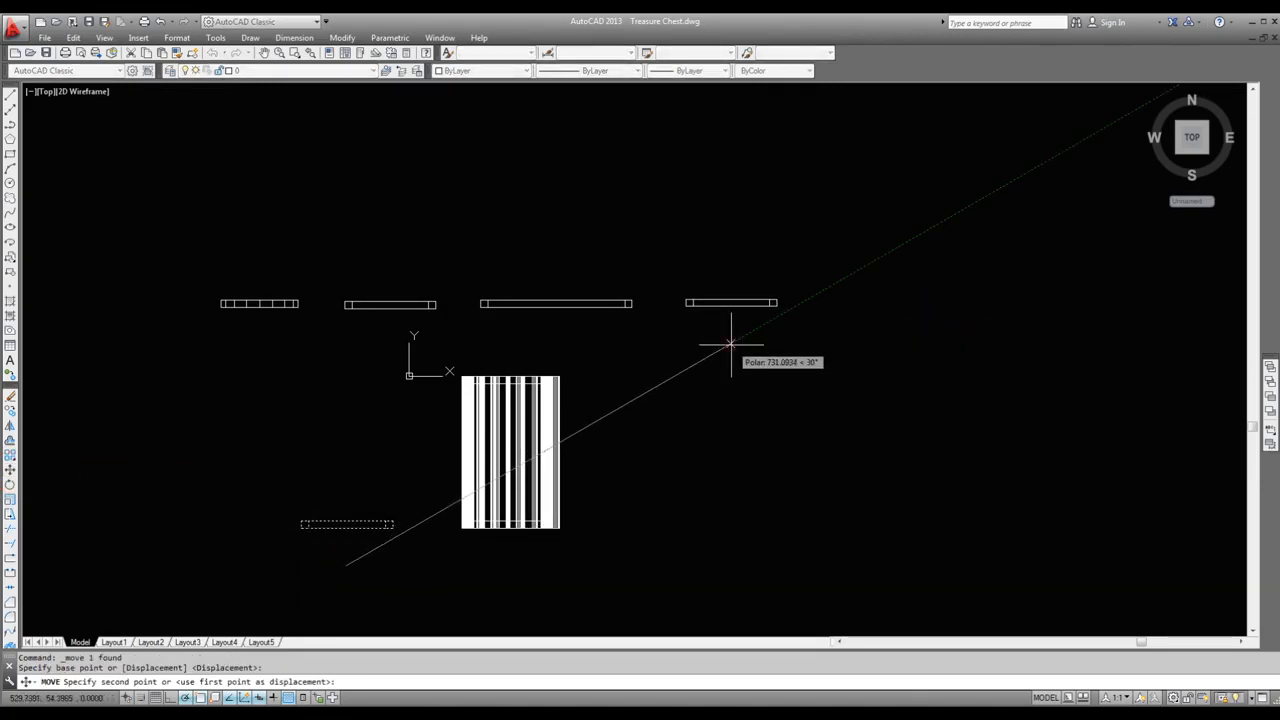
left_click(731, 344)
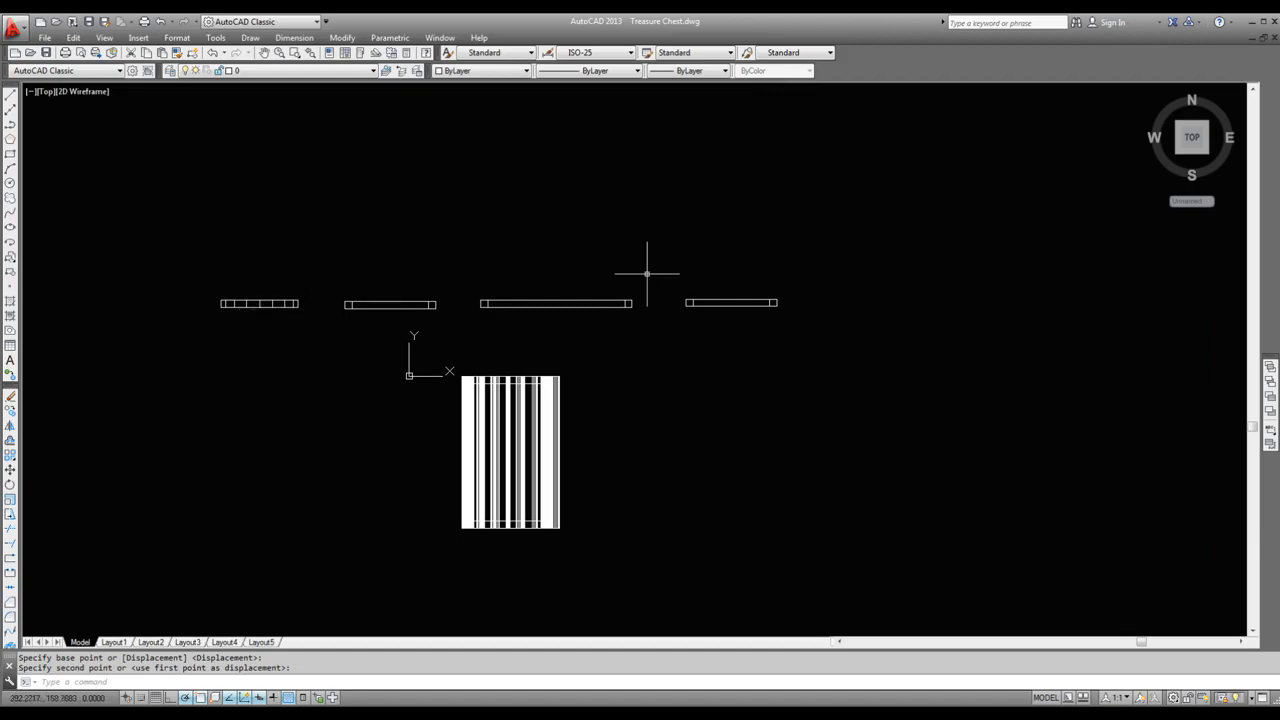
Step: Switch to the Front view and erase the jointed end panel copy between the arched lid end panel and the chest
scroll(566, 338, "up", 2)
scroll(566, 338, "down", 3)
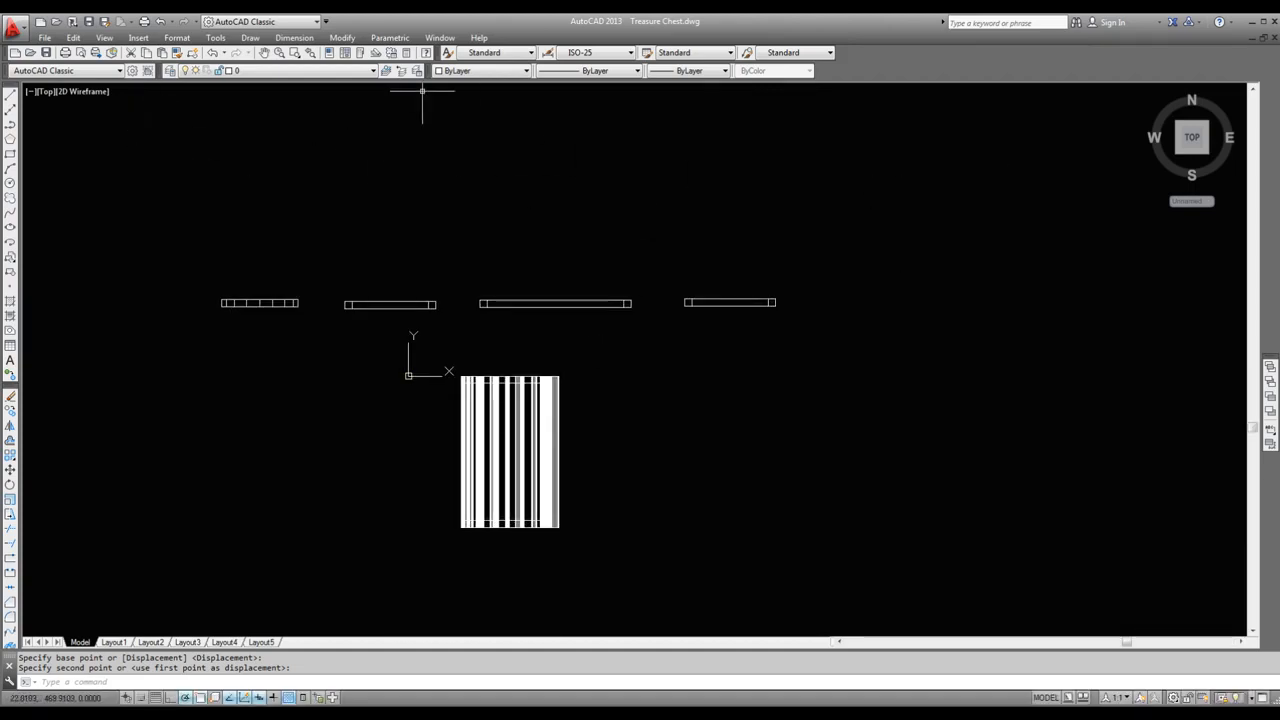
left_click(102, 39)
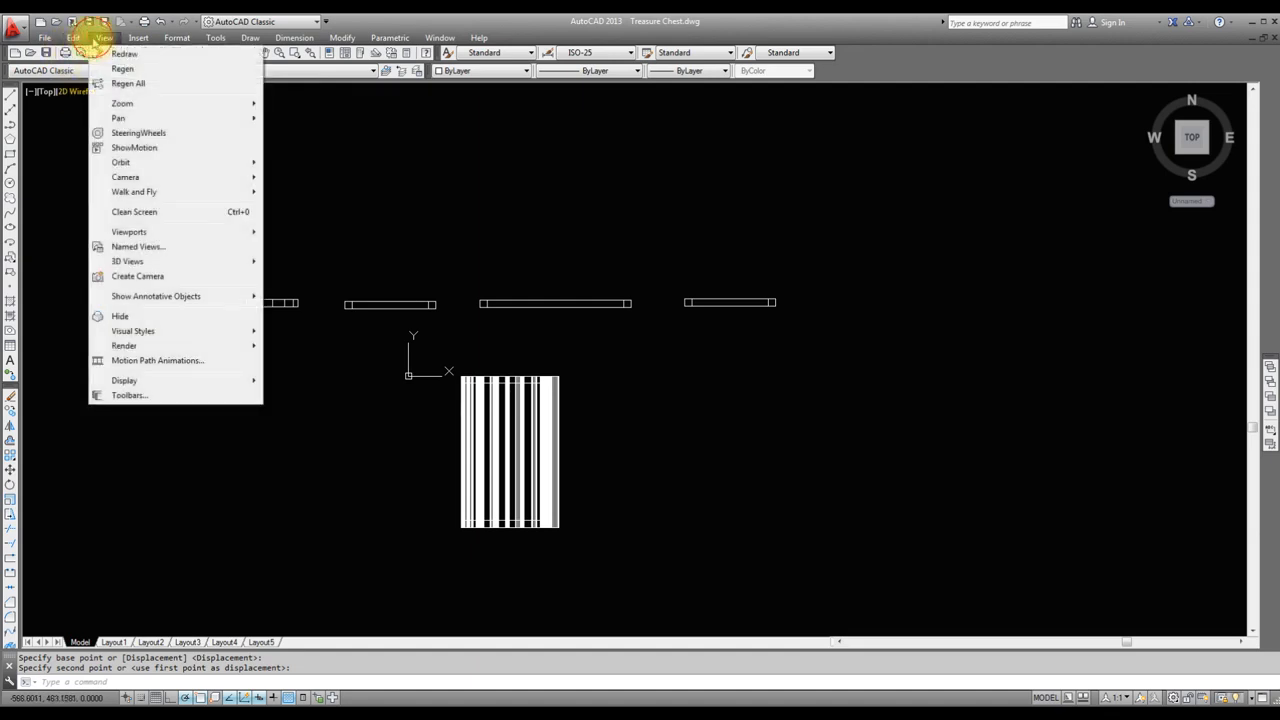
mouse_move(166, 263)
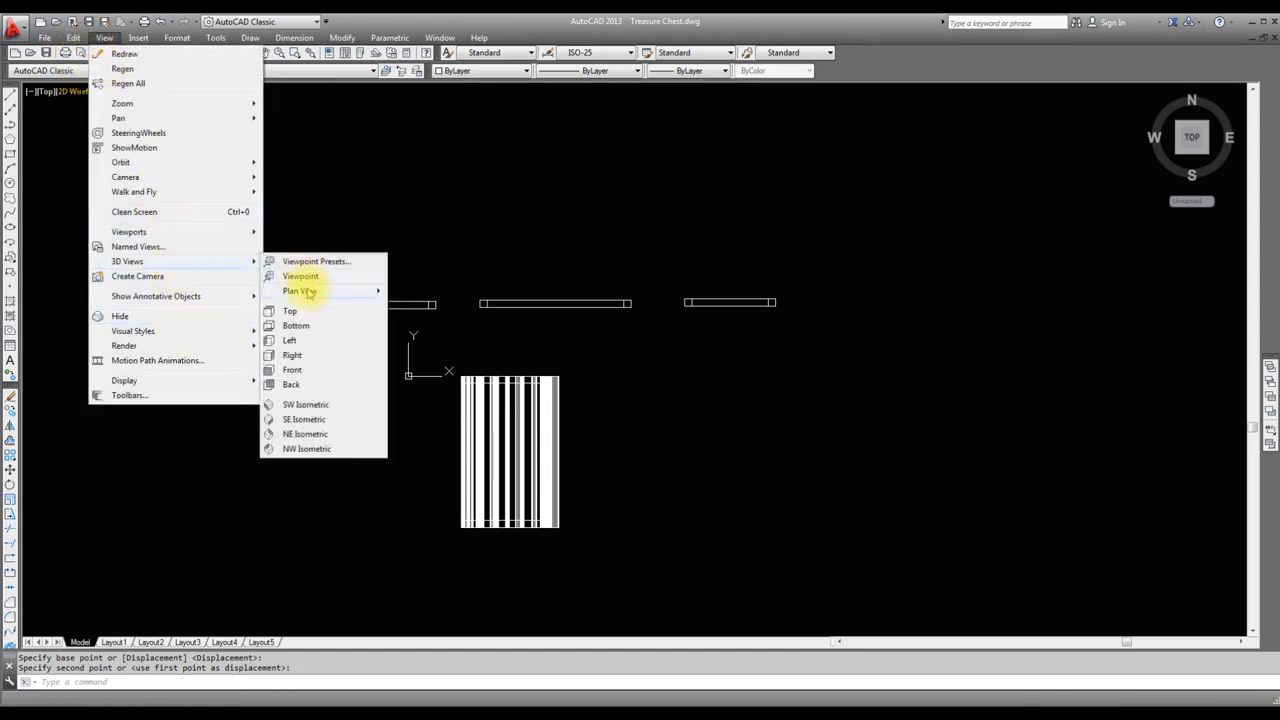
left_click(291, 370)
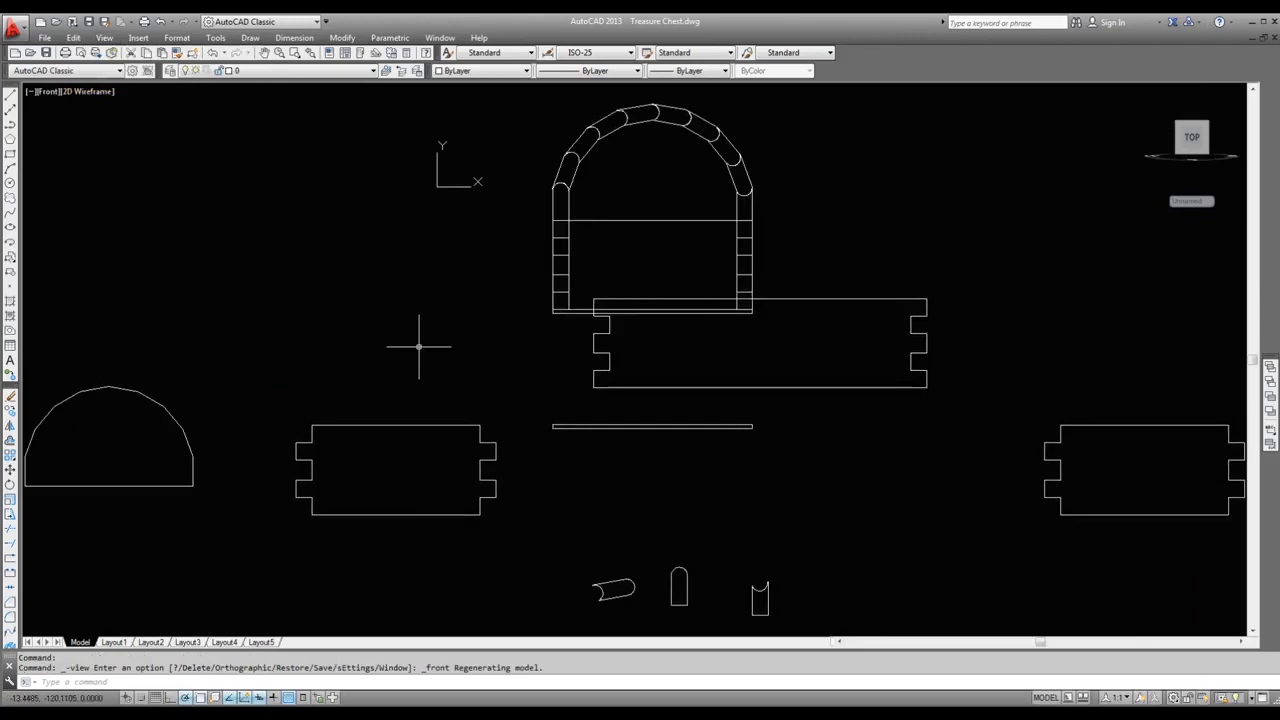
scroll(419, 347, "up", 2)
scroll(419, 347, "down", 4)
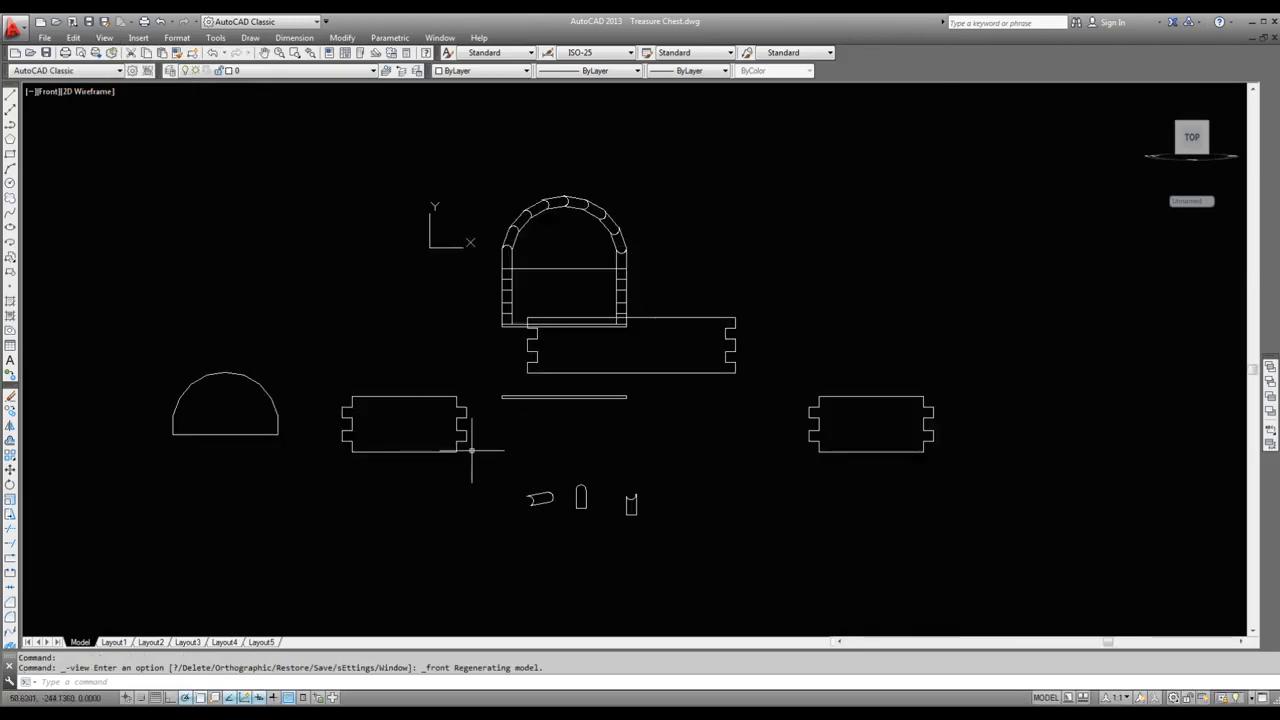
left_click(441, 398)
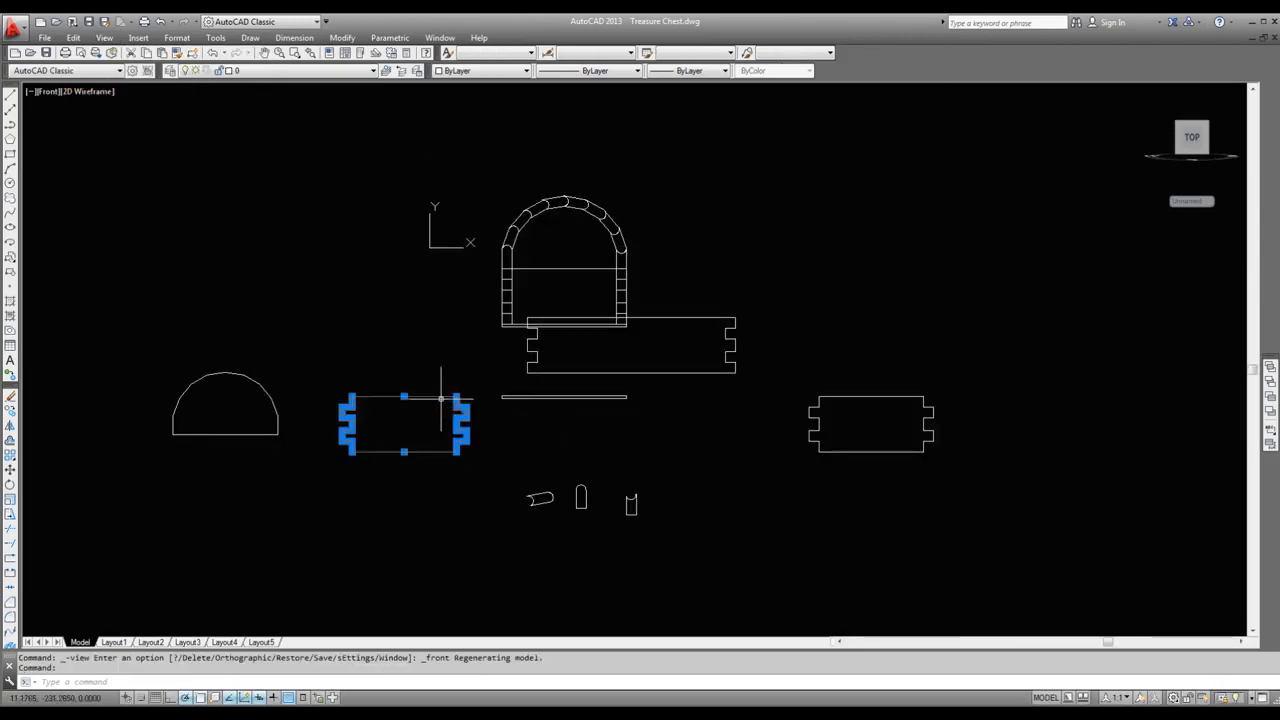
key("Delete")
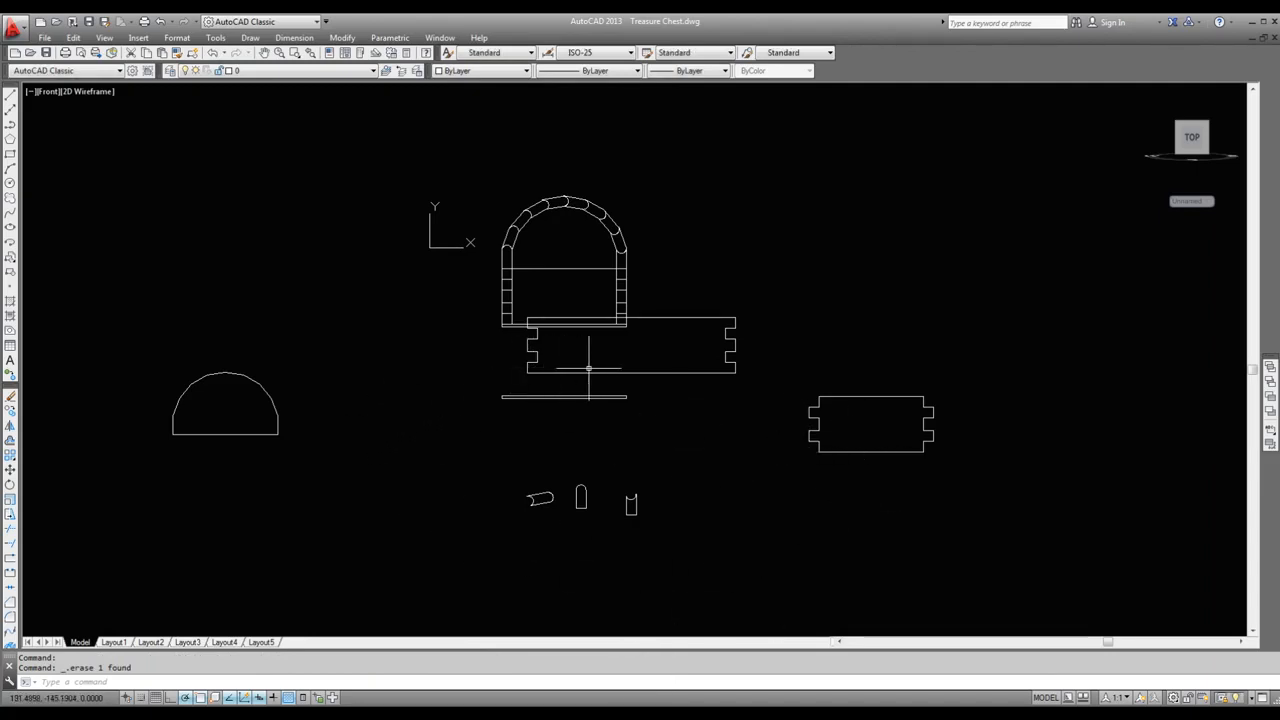
Step: Move the long jointed side panel from beneath the chest to the left of the arched lid end panel, in line with its base
left_click(10, 469)
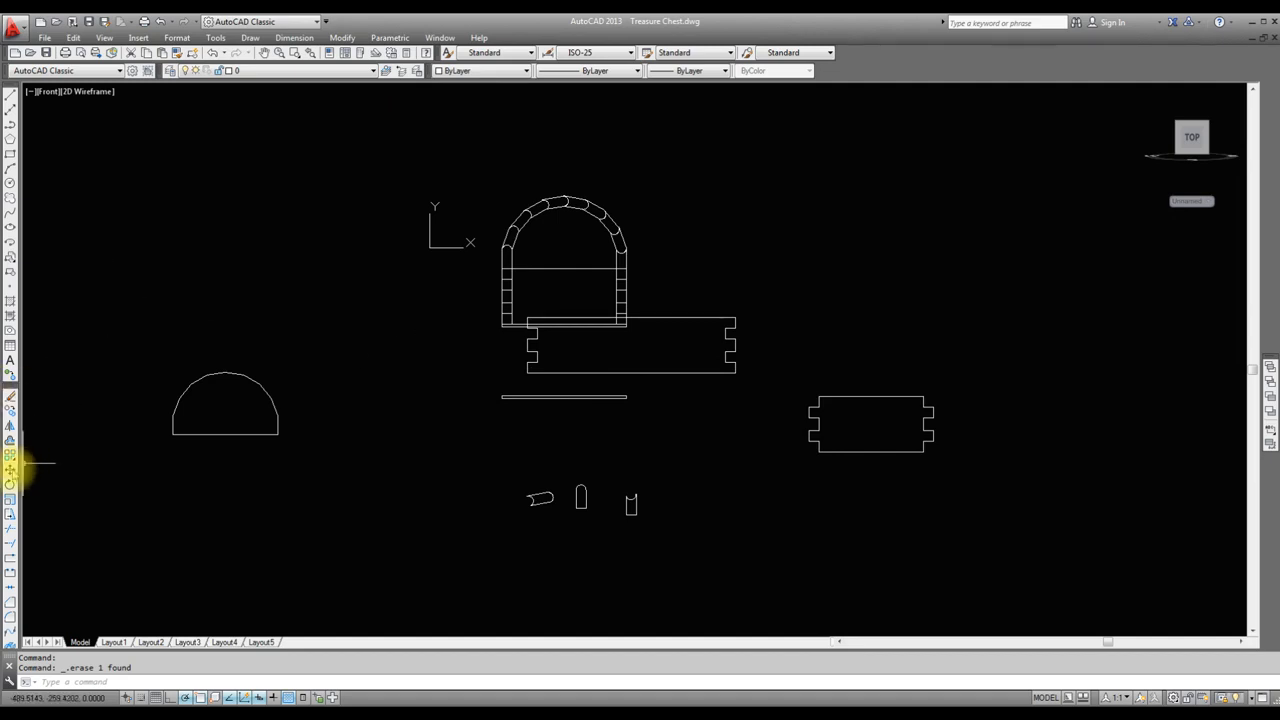
left_click(584, 375)
key("space")
left_click(713, 407)
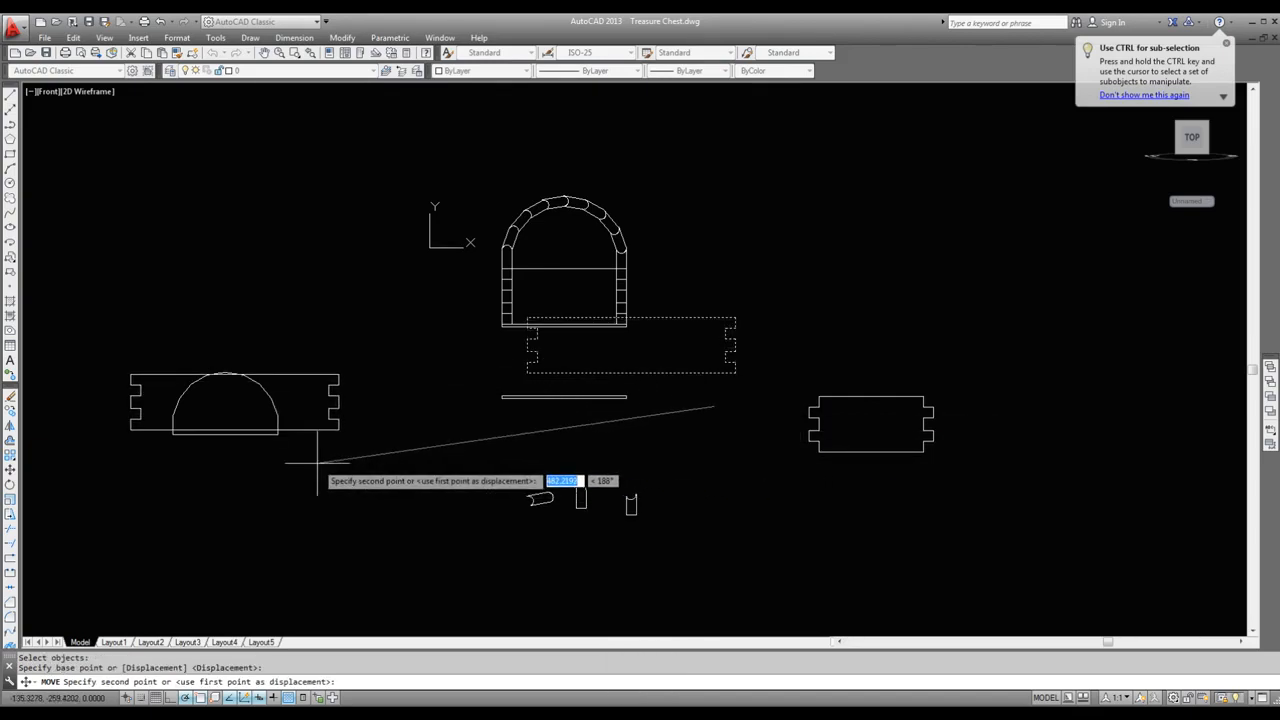
left_click(130, 469)
Step: Move the remaining jointed end panel from the far right into the row, just right of the arched lid end panel
key("space")
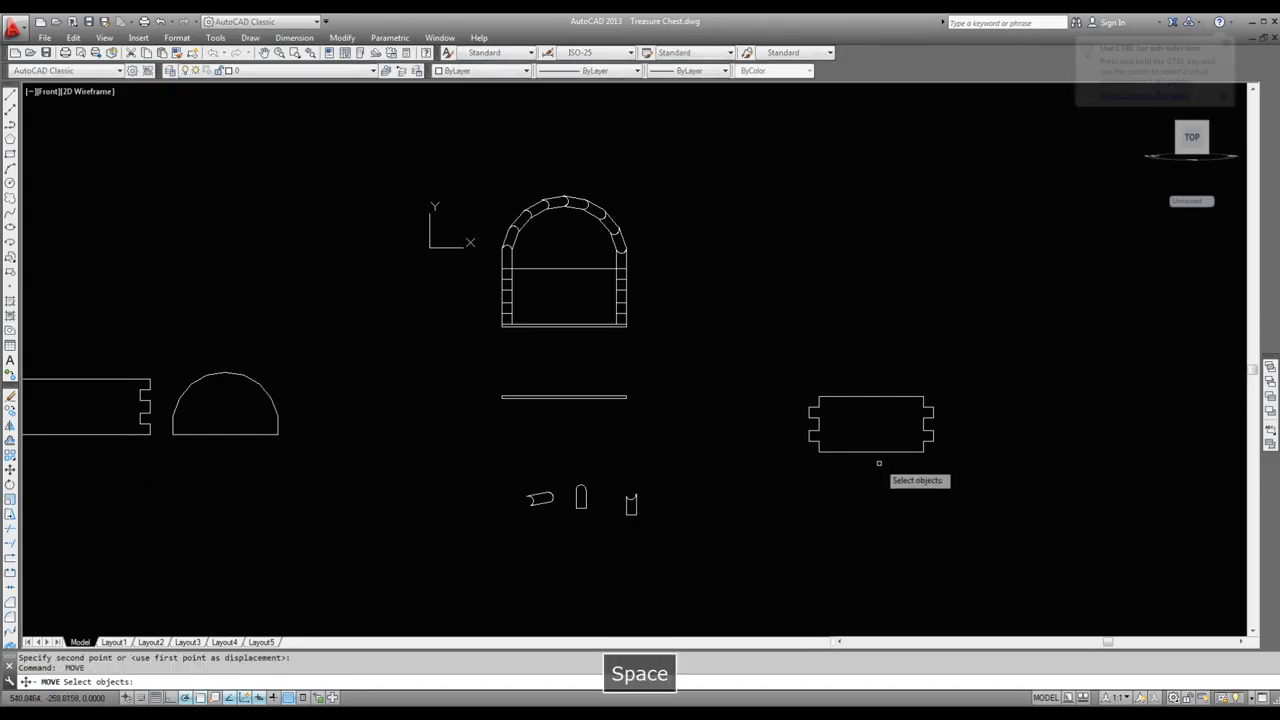
left_click(872, 453)
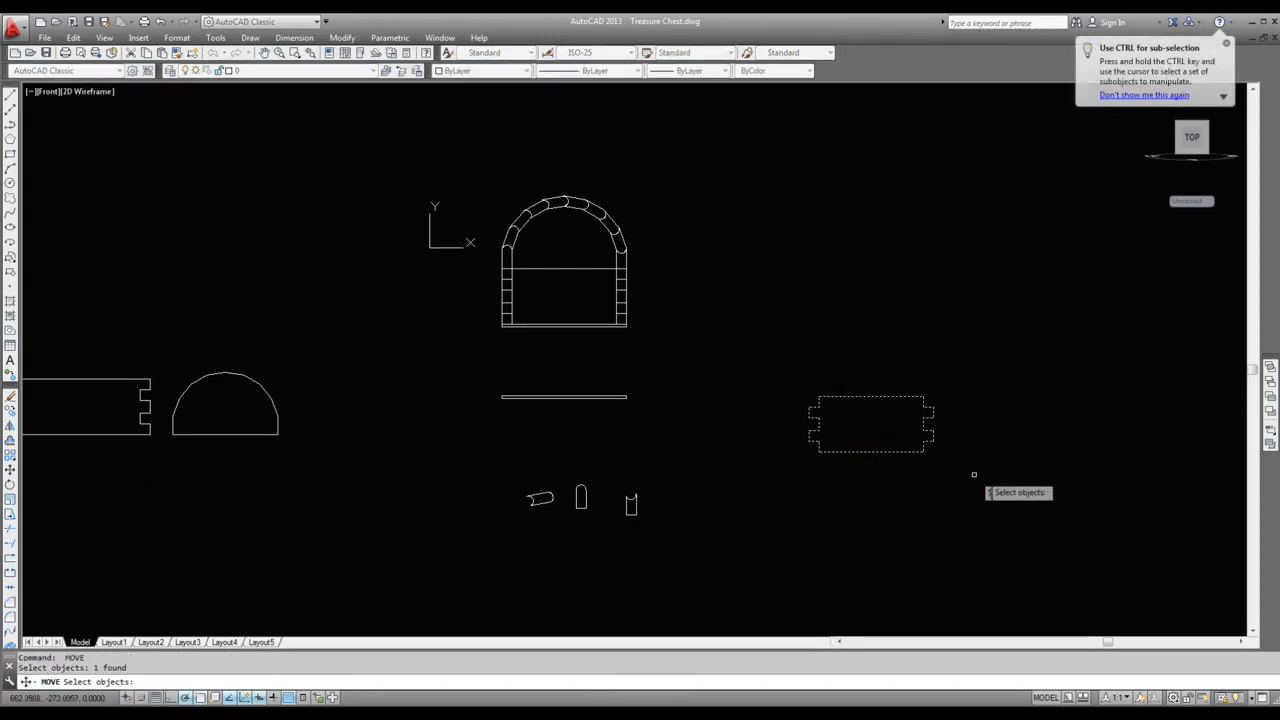
key("space")
left_click(988, 475)
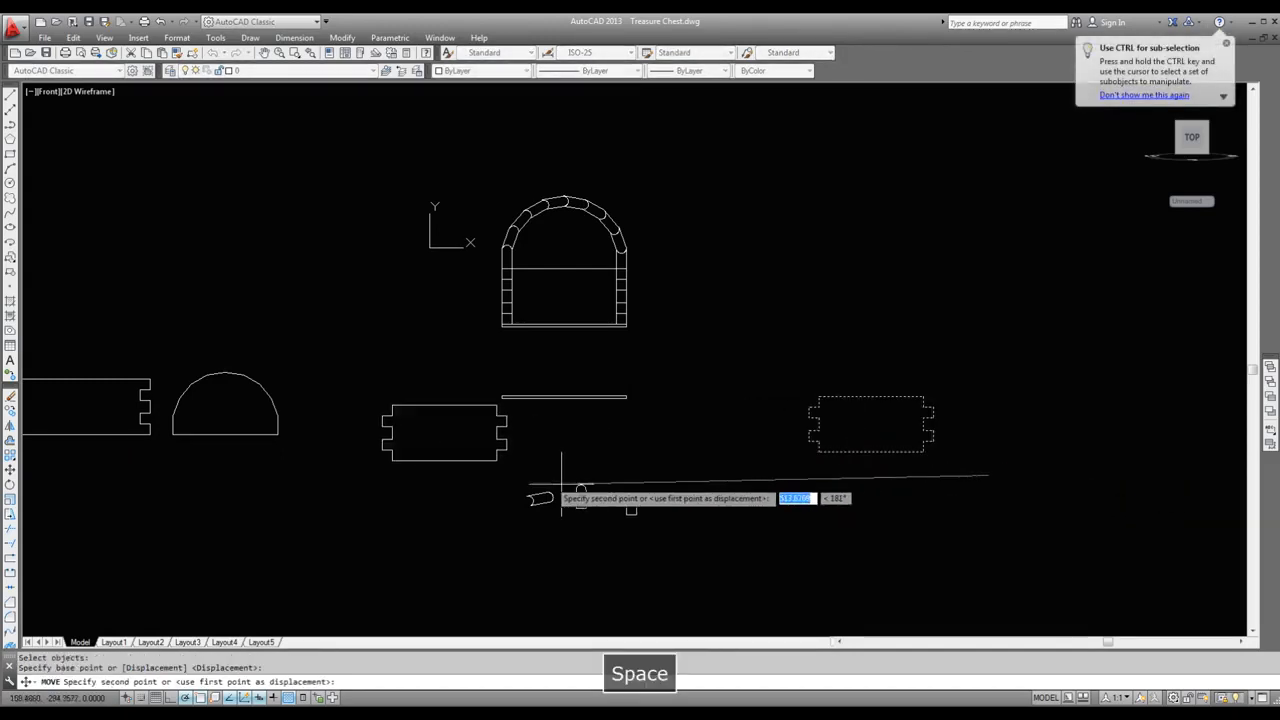
left_click(478, 458)
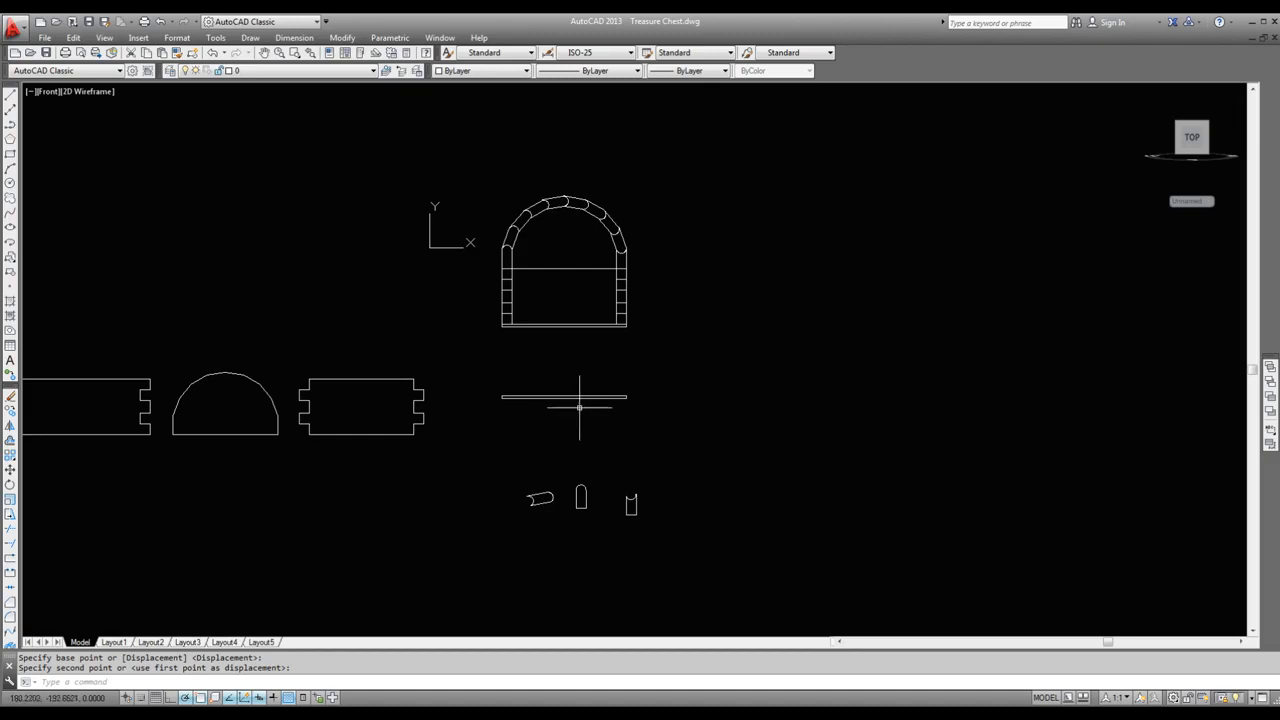
Step: Move the thin base panel from below the chest well out to the right, clear of the small slat profiles
key("space")
left_click(542, 442)
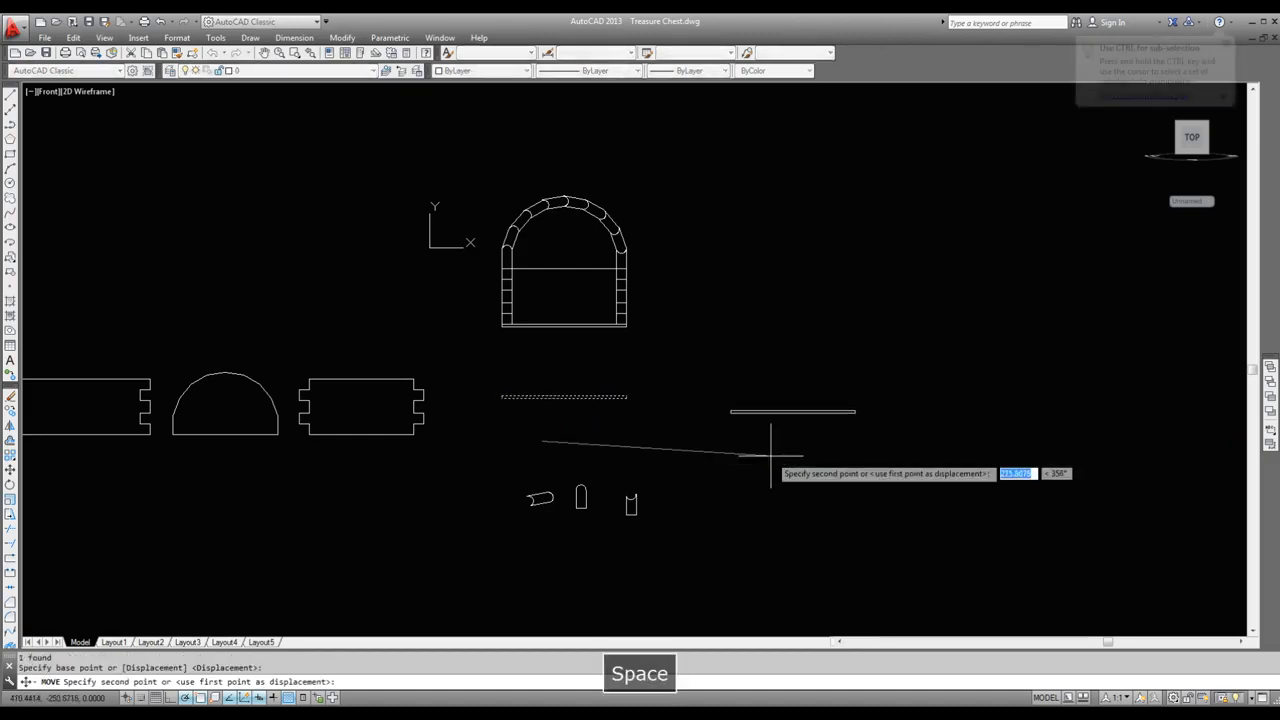
left_click(818, 467)
Step: Rotate the middle slat profile with the rounded top 270 degrees about its lower right corner
scroll(578, 555, "up", 2)
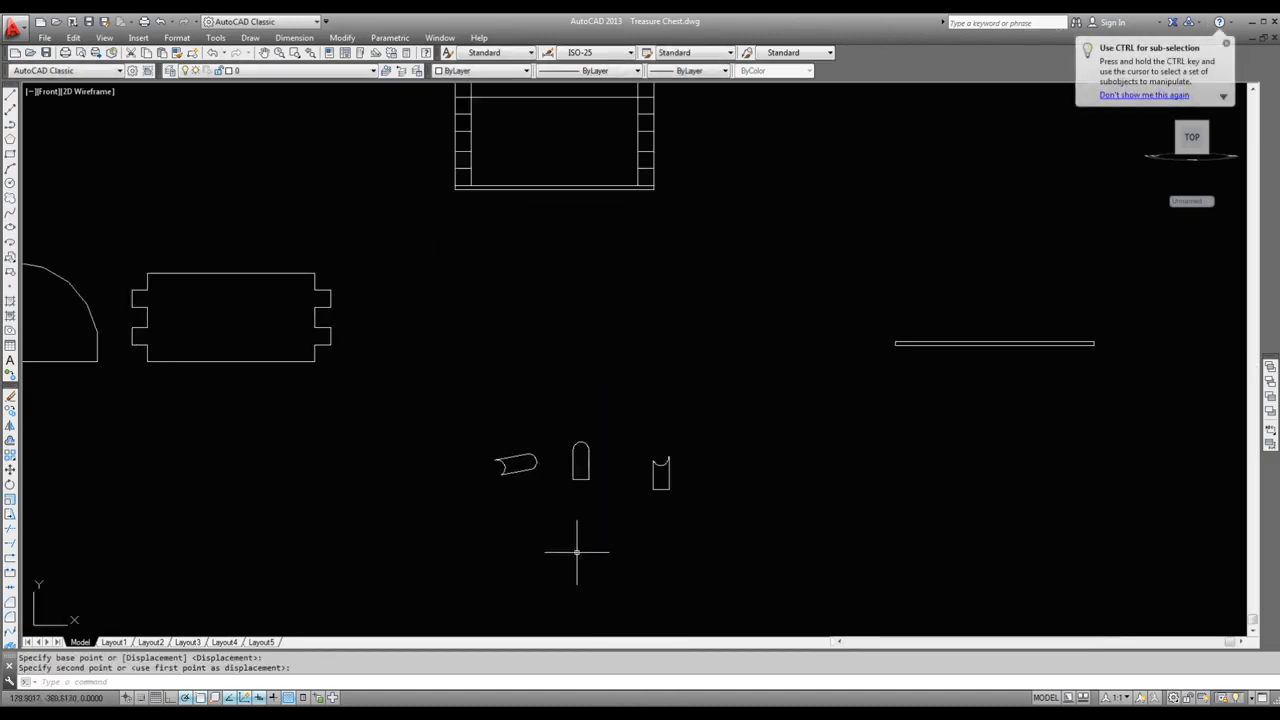
left_click(626, 415)
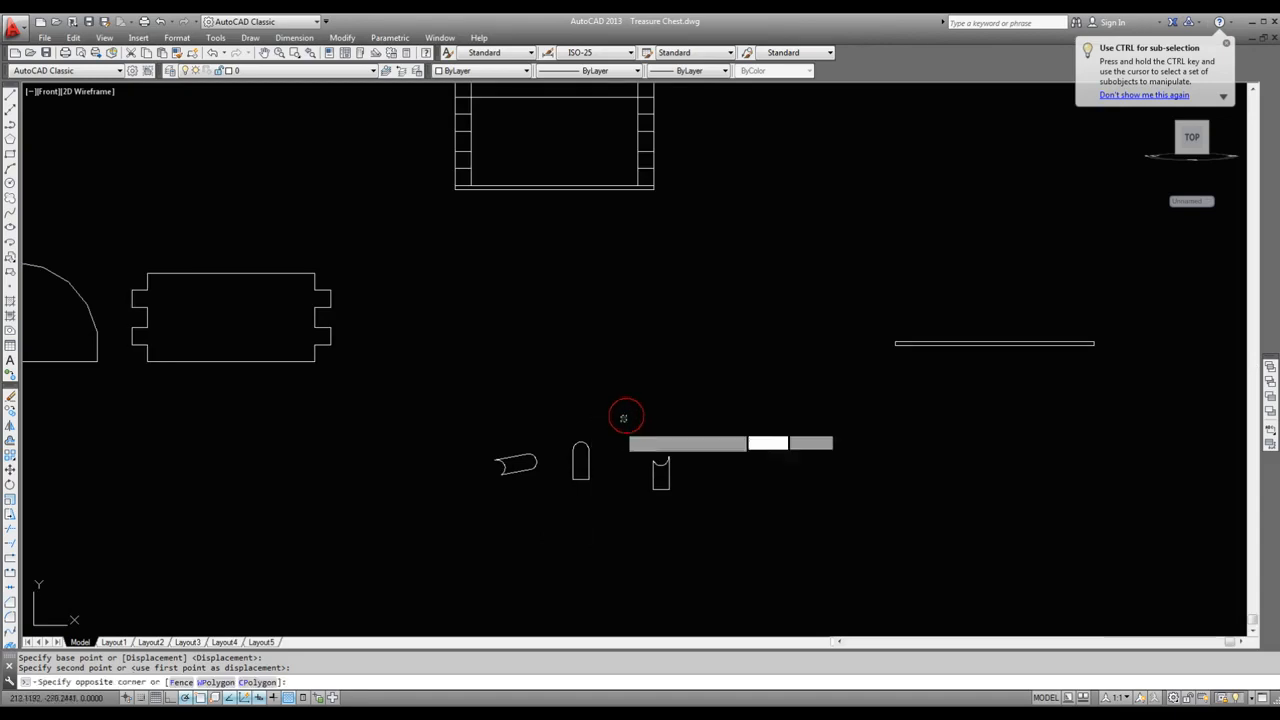
left_click(554, 507)
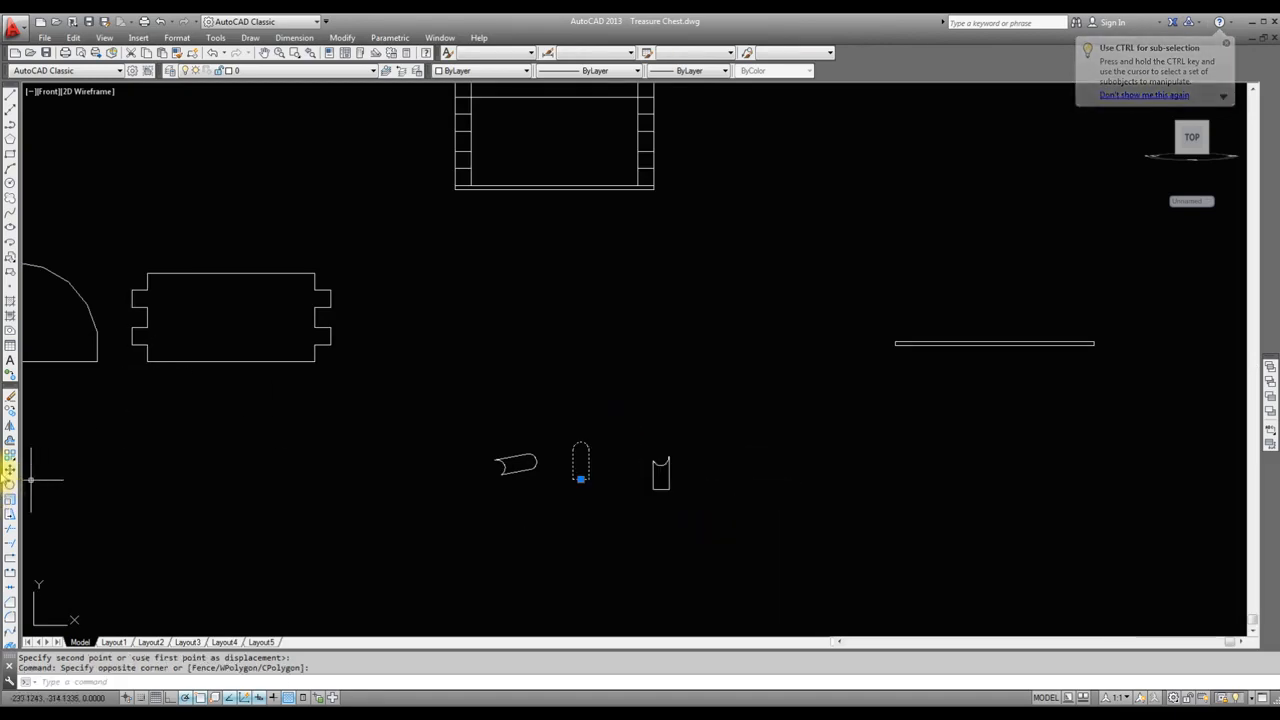
left_click(9, 484)
left_click(581, 479)
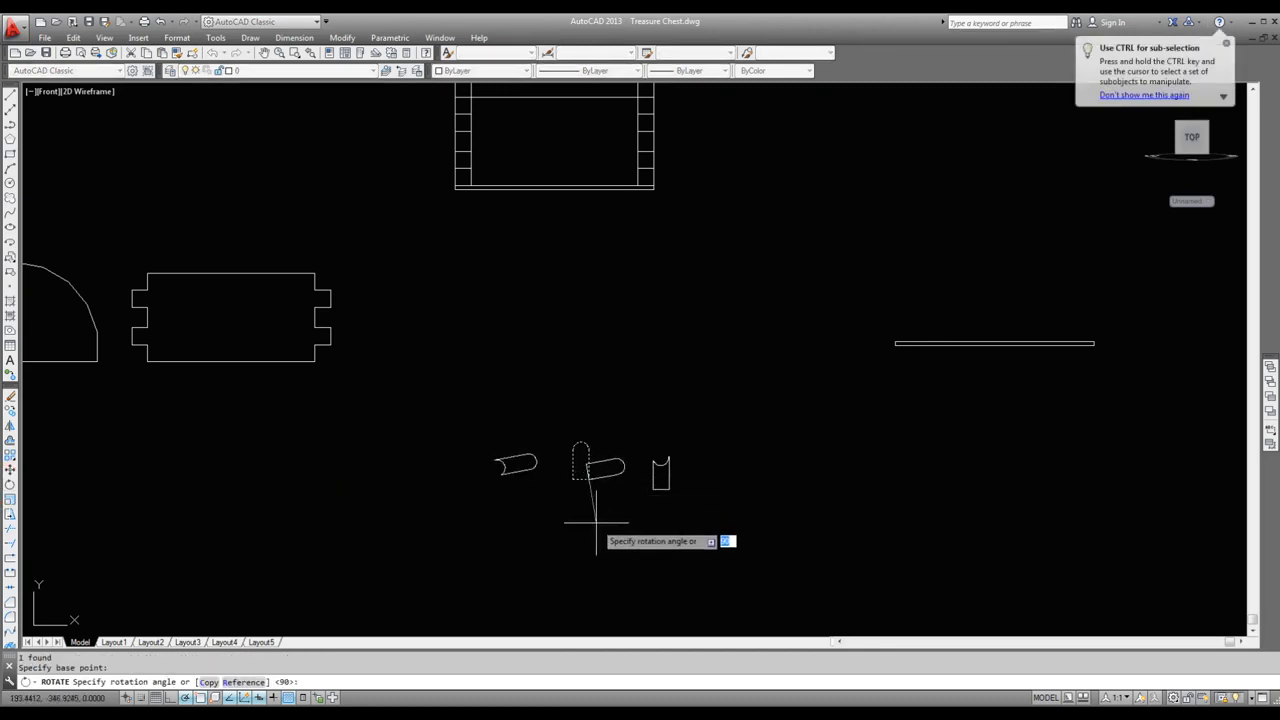
left_click(589, 527)
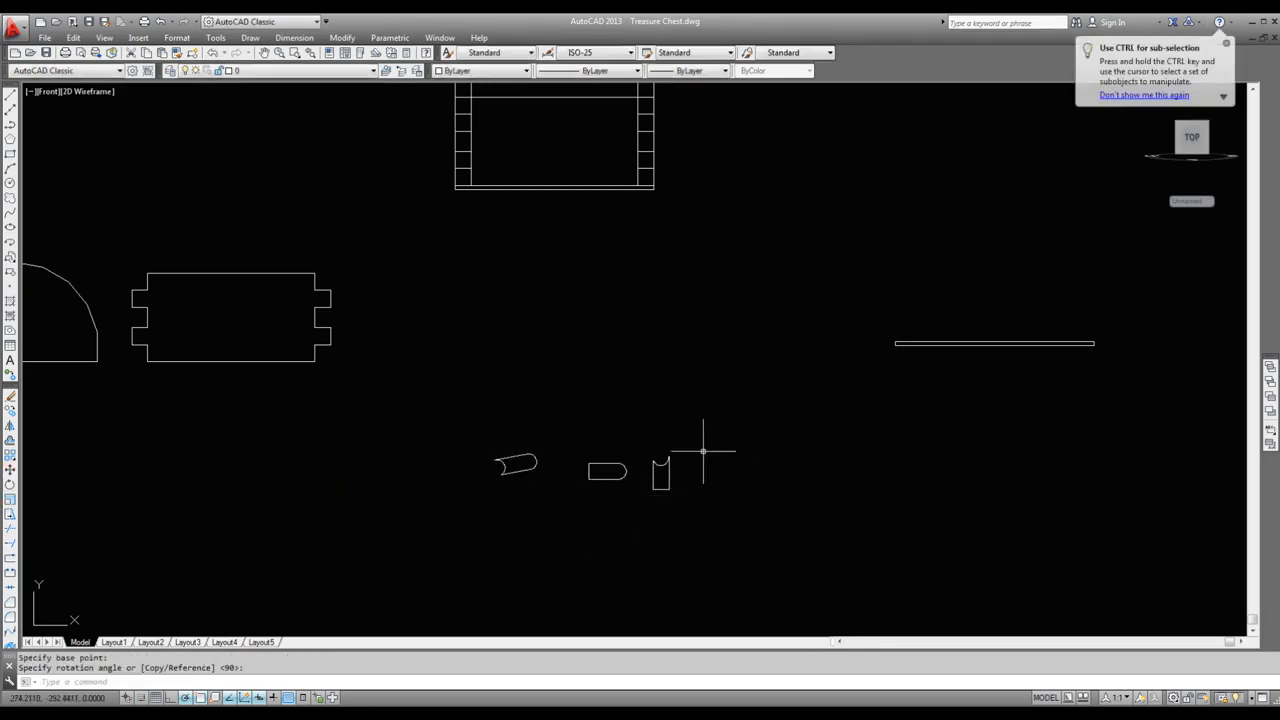
Step: Rotate the right slat profile with the concave top 270 degrees about its lower right corner
key("space")
left_click(703, 451)
left_click(650, 490)
key("space")
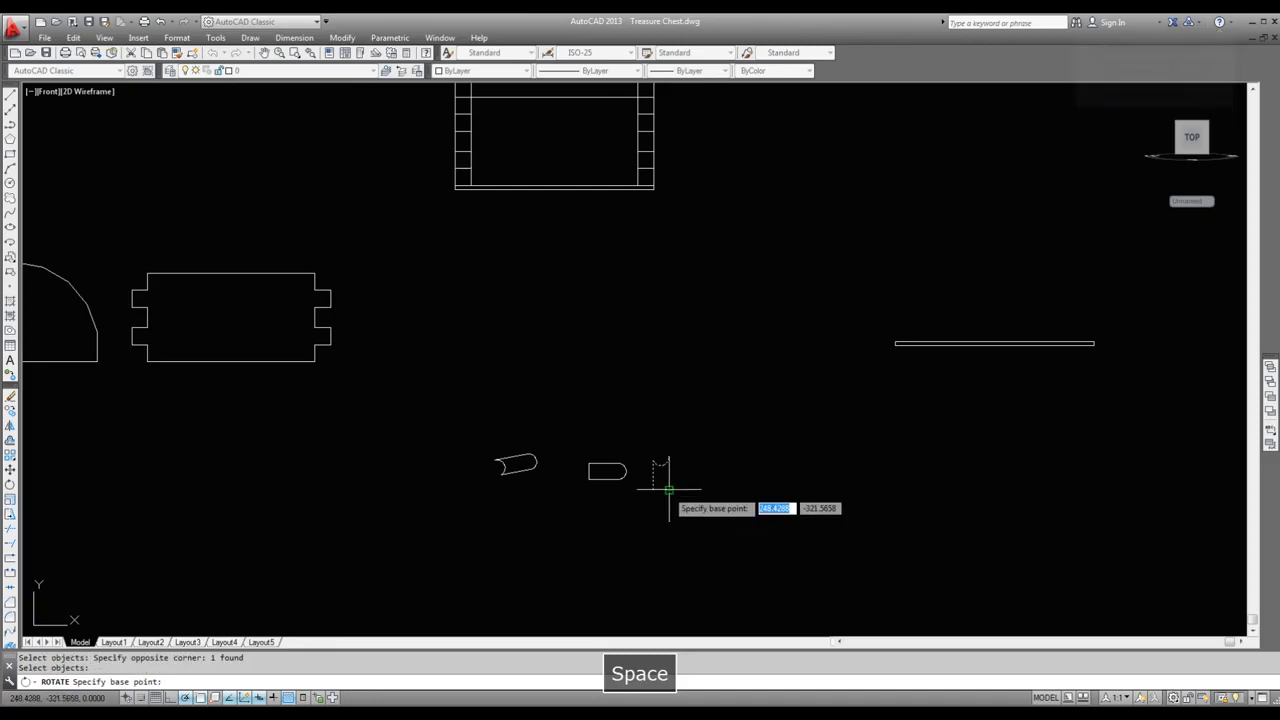
left_click(668, 490)
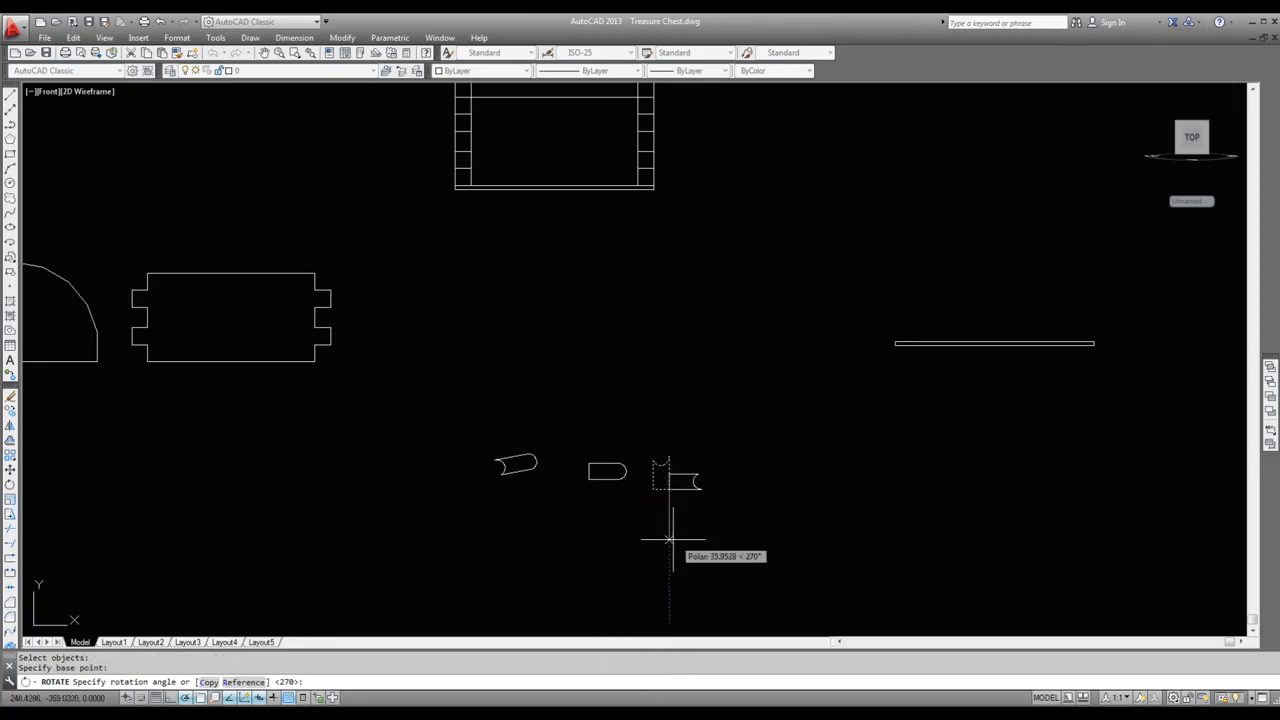
left_click(668, 540)
Step: Align the tilted slat's lower straight edge with the upper edge of the middle slat, without scaling it
scroll(651, 529, "up", 4)
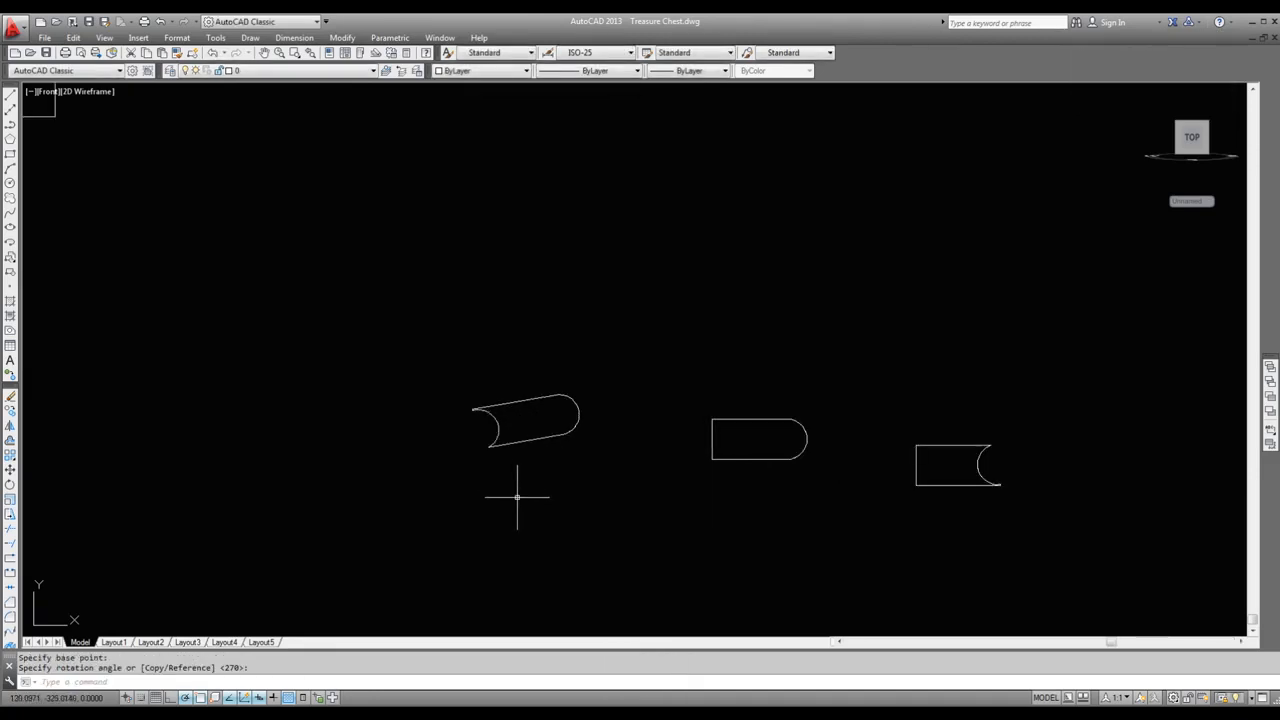
type("alig")
key("space")
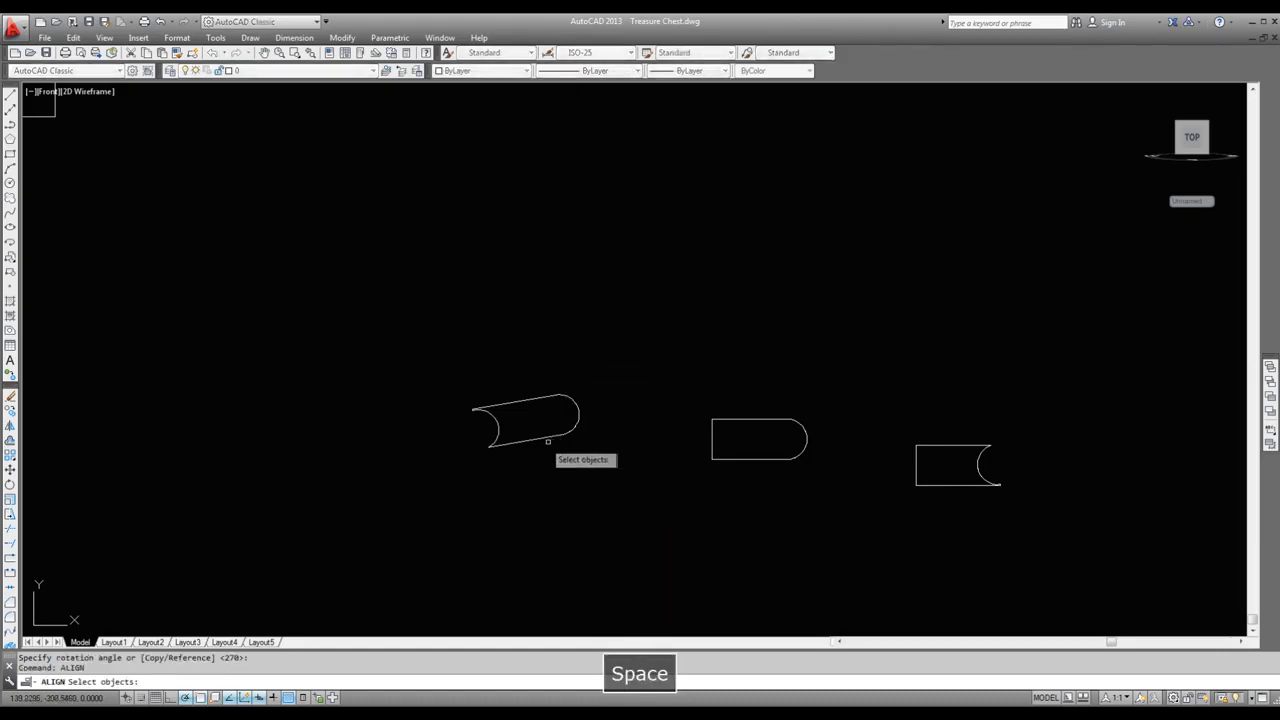
left_click(541, 434)
key("space")
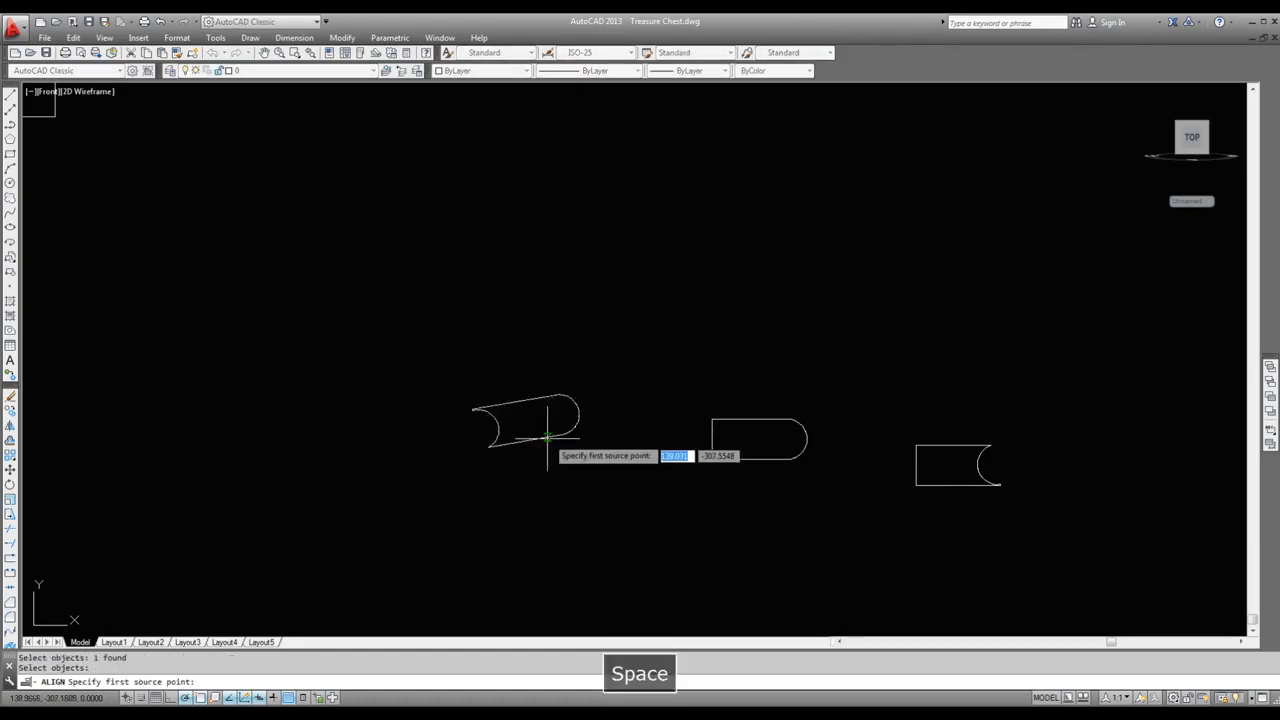
left_click(562, 434)
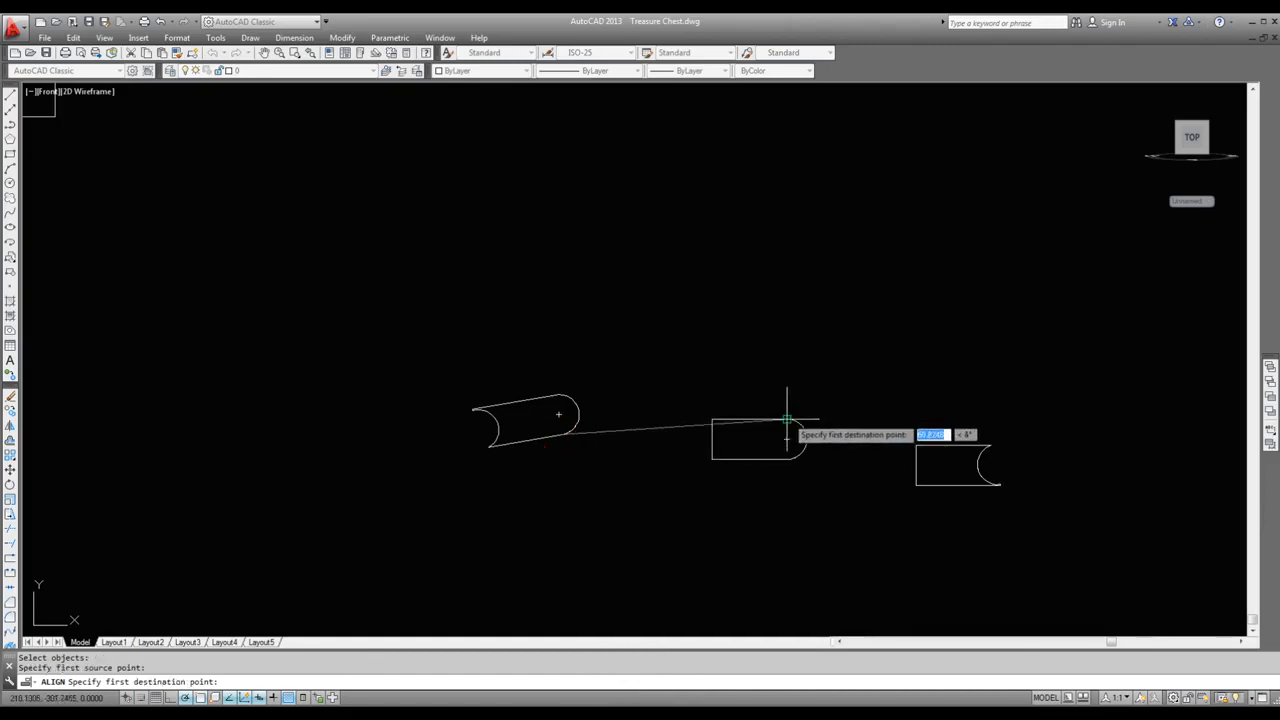
left_click(787, 419)
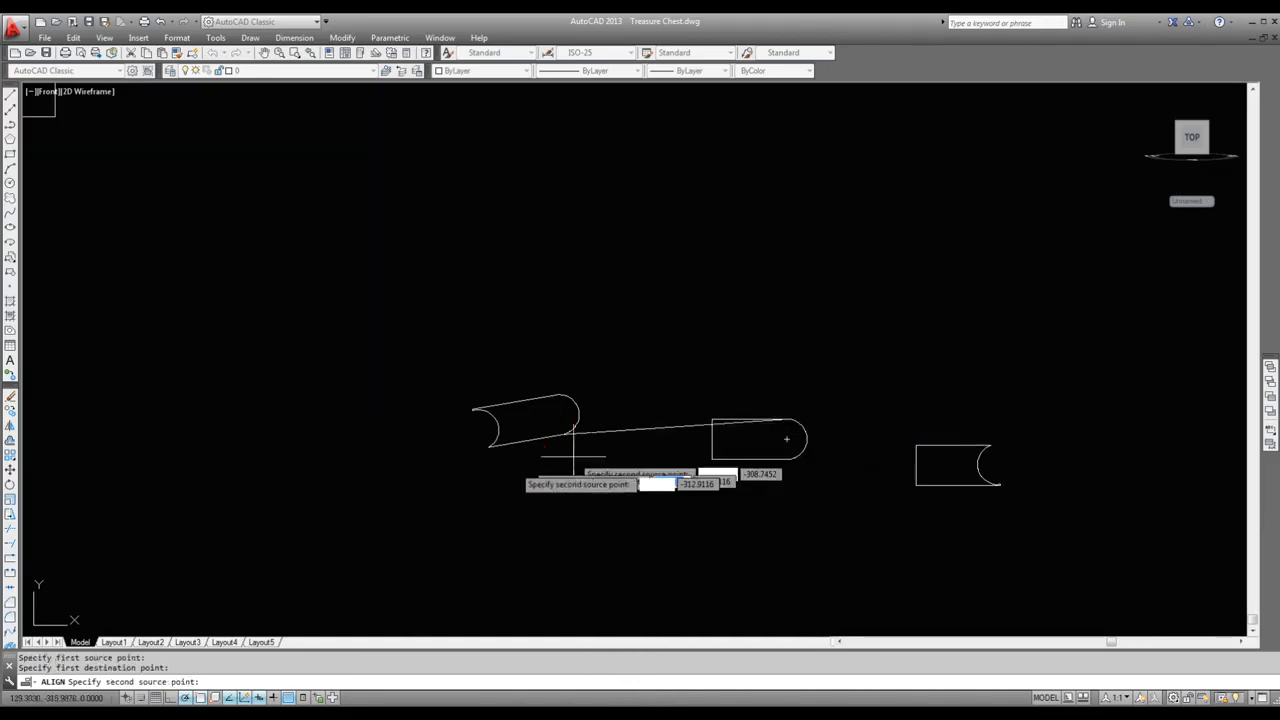
left_click(487, 446)
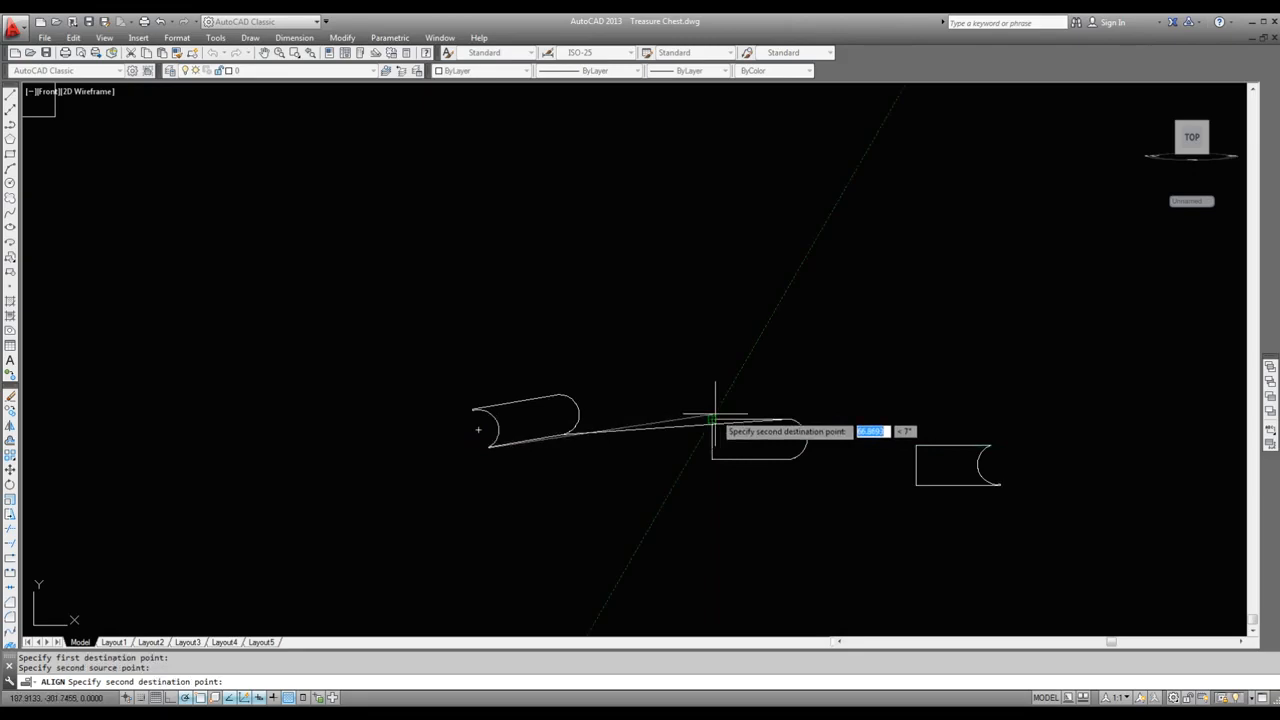
left_click(711, 420)
key("space")
key("space")
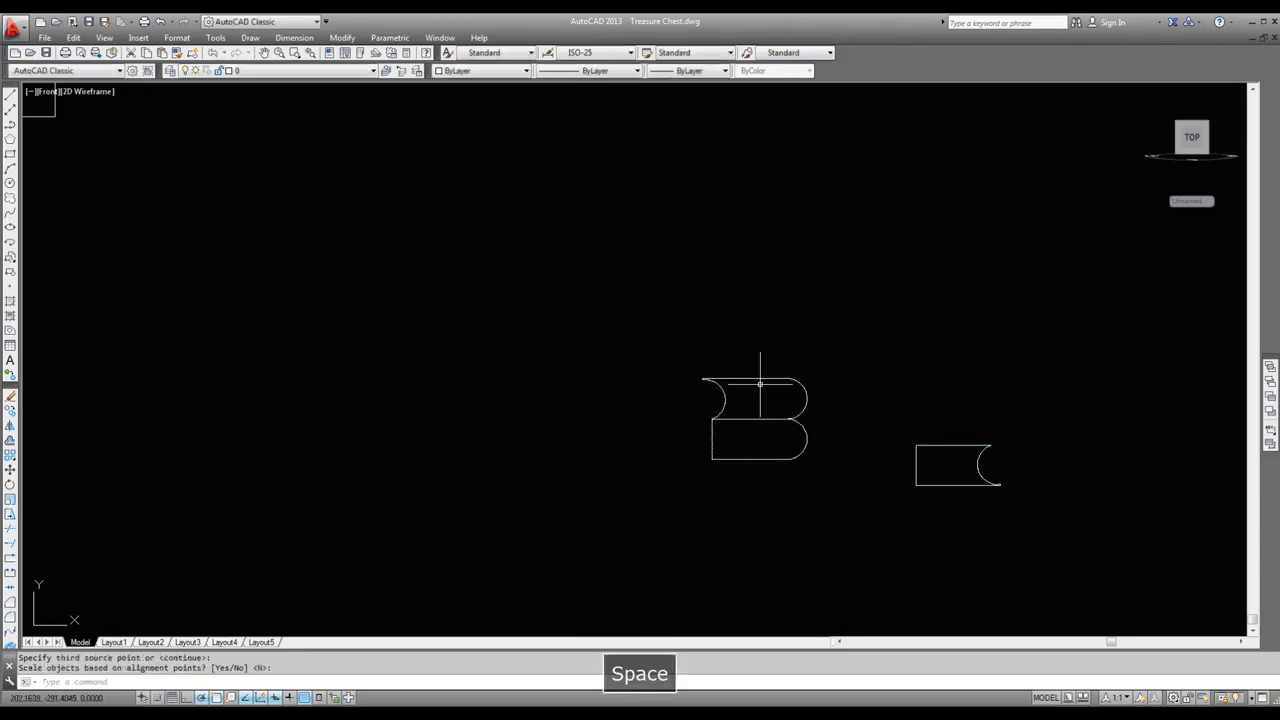
Step: Move the aligned slat with one concave and one rounded end off the middle slat, level with it on its left
left_click(760, 378)
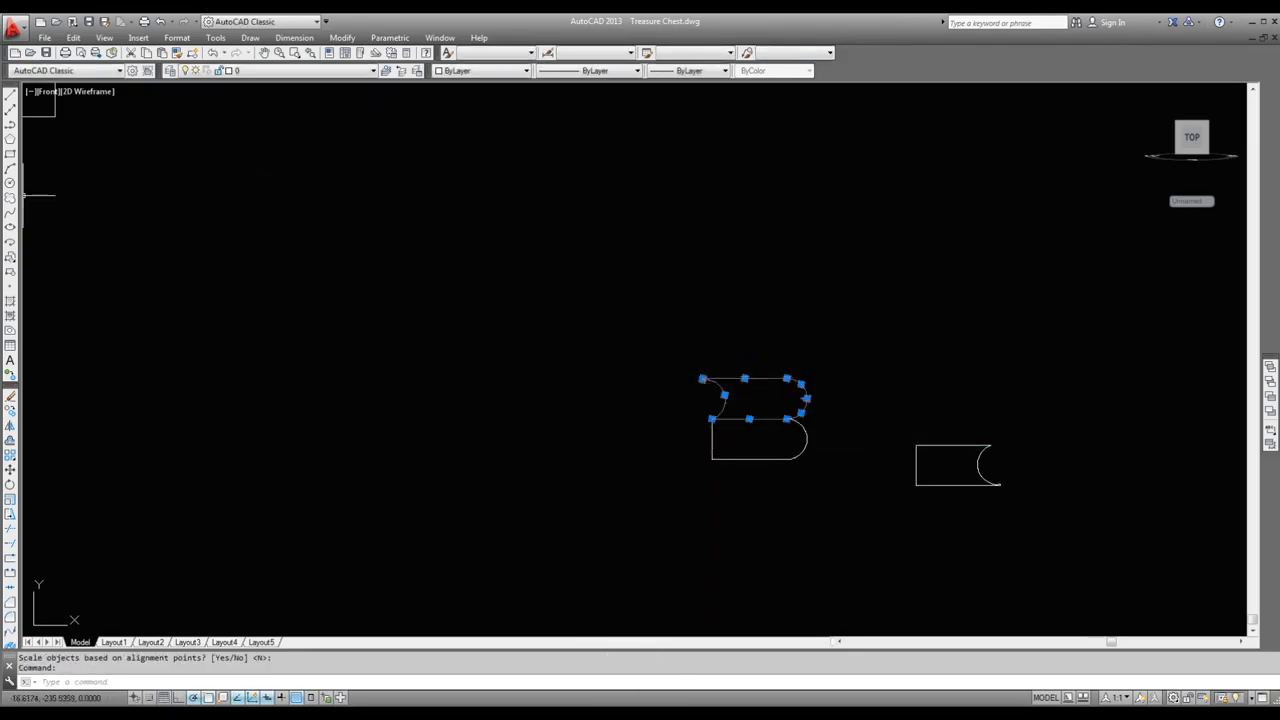
left_click(11, 468)
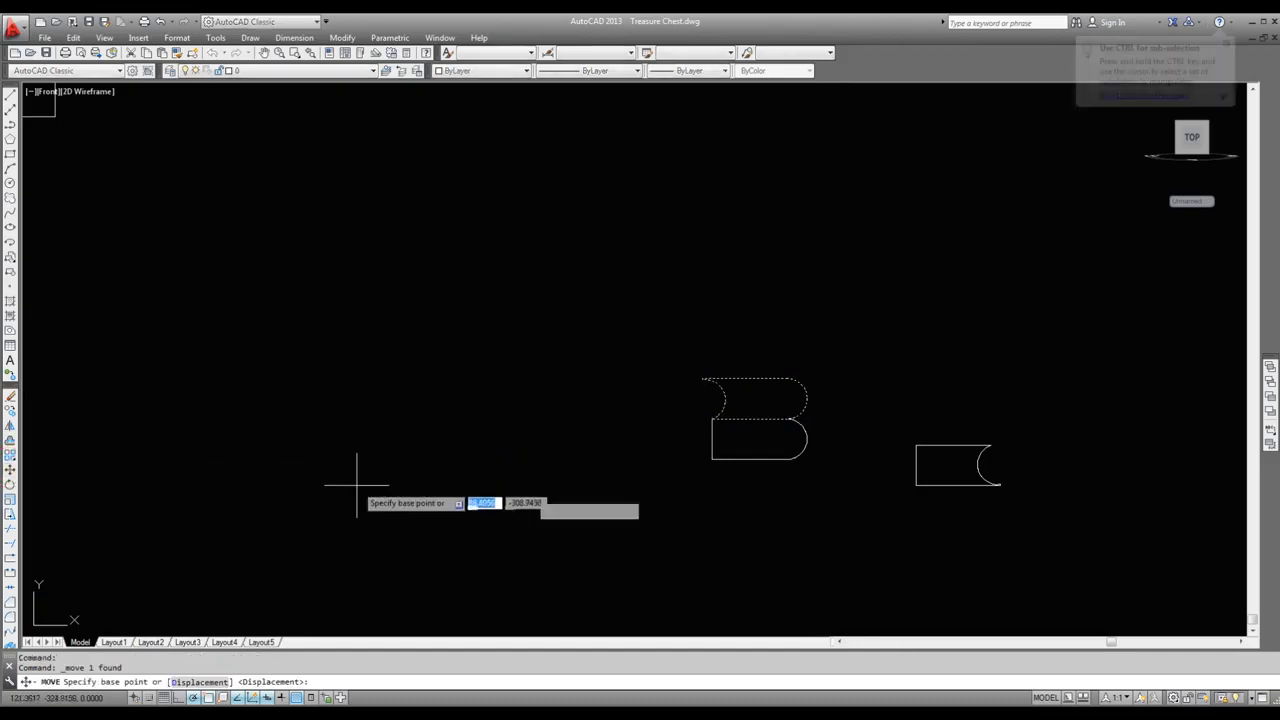
left_click(862, 336)
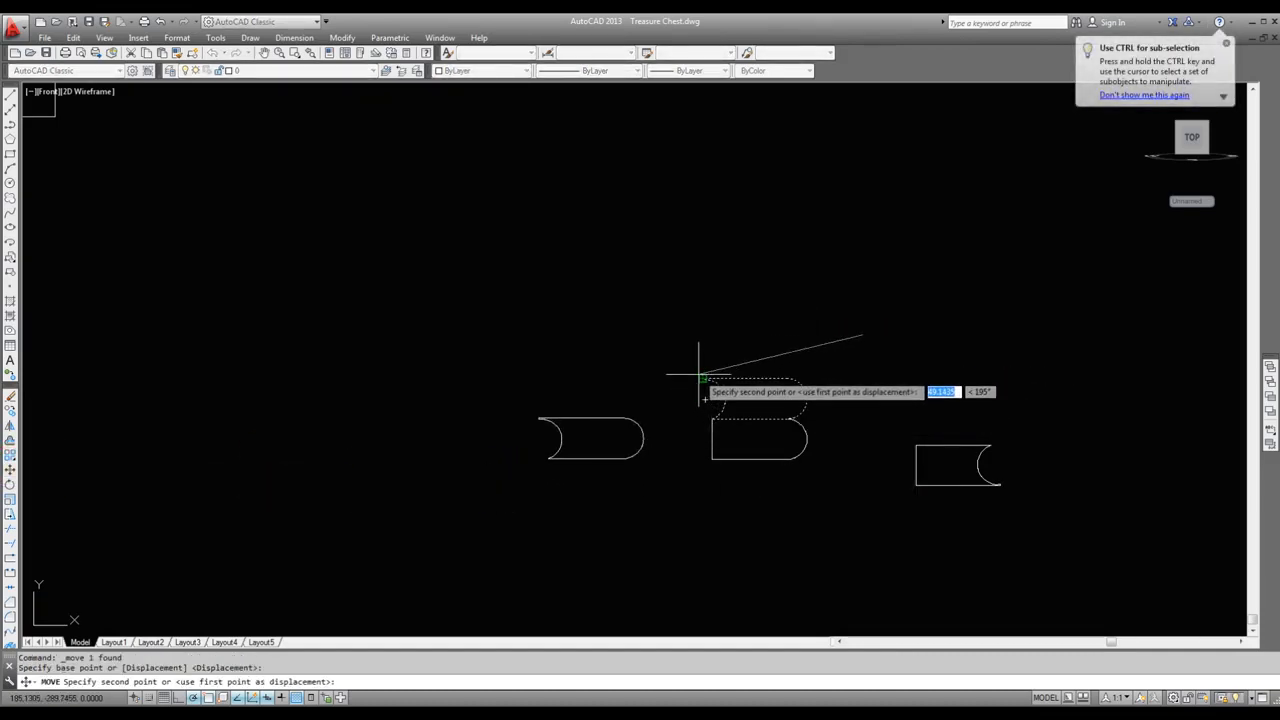
left_click(697, 372)
Step: Move the square-and-concave-ended slat closer to the middle slat, level with it on its right
key("space")
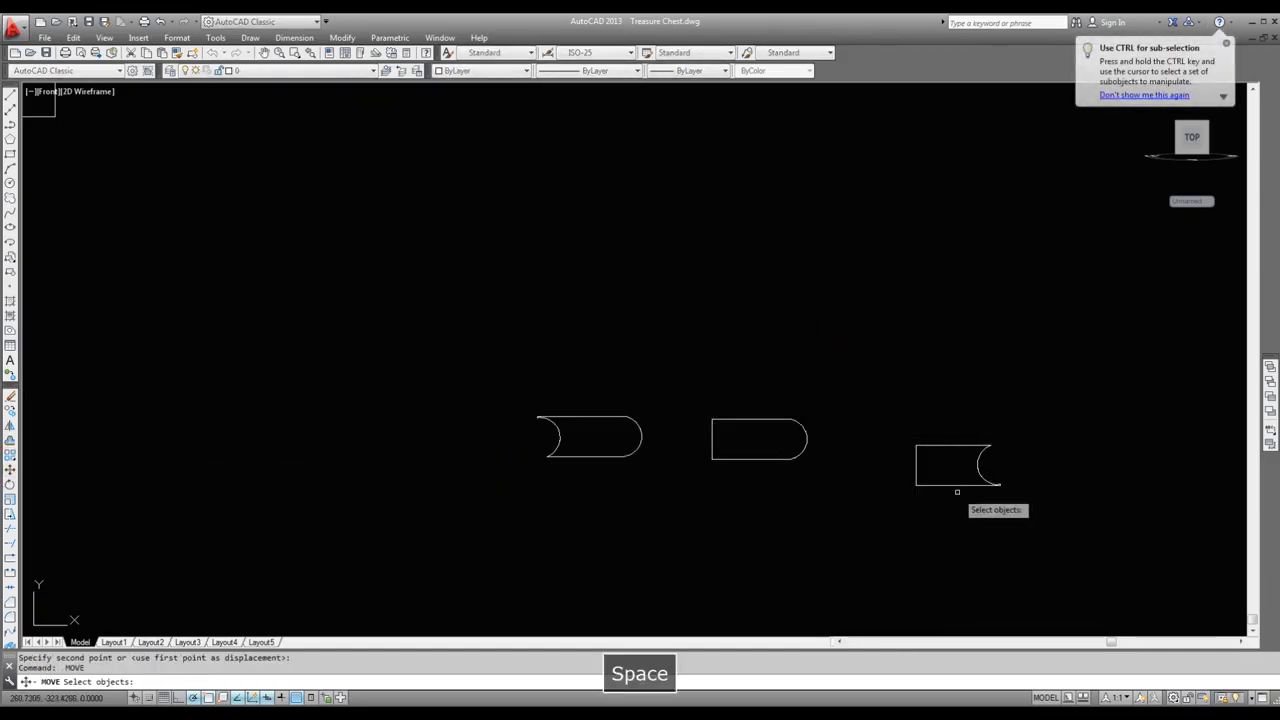
left_click(954, 485)
key("space")
left_click(957, 530)
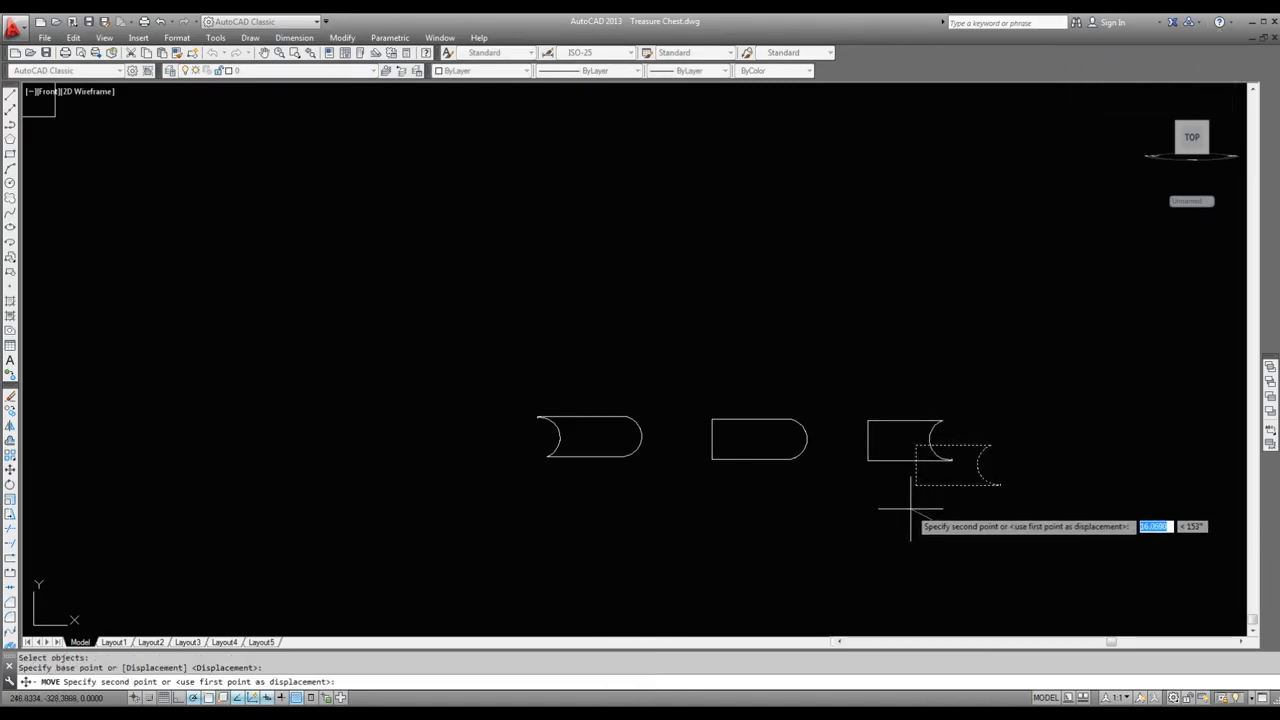
left_click(911, 509)
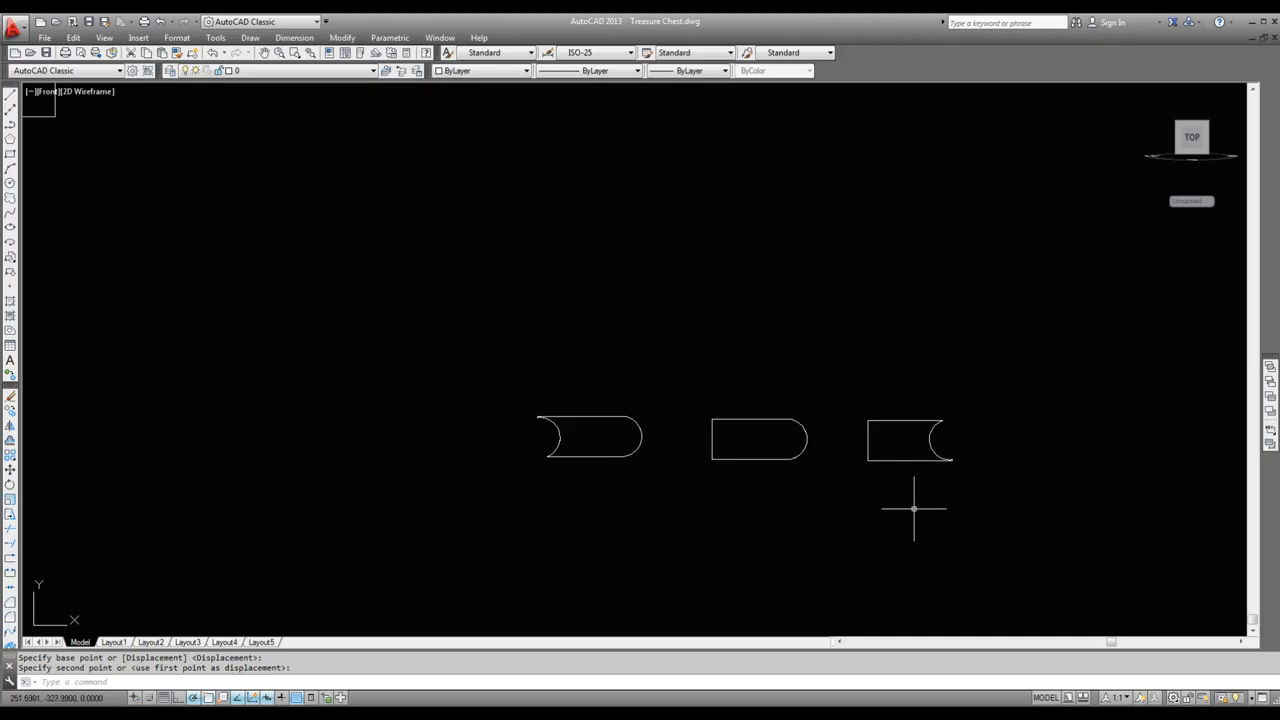
scroll(979, 448, "up", 2)
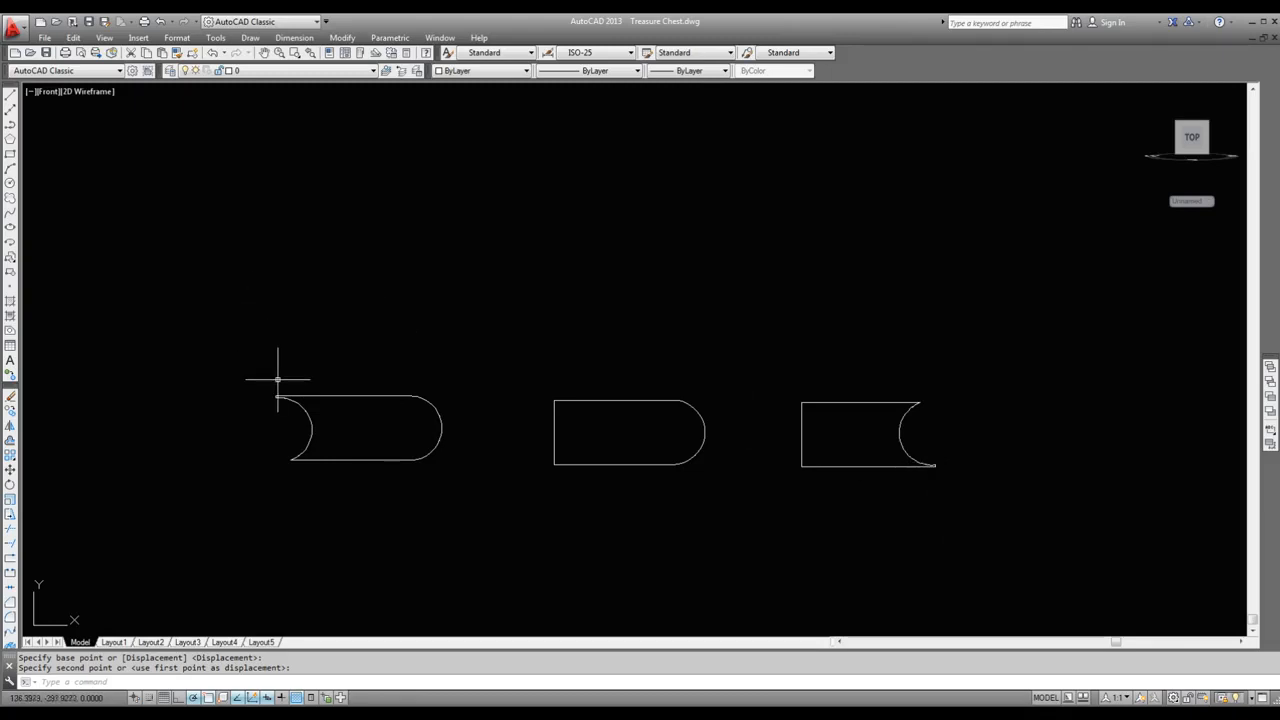
left_click(841, 465)
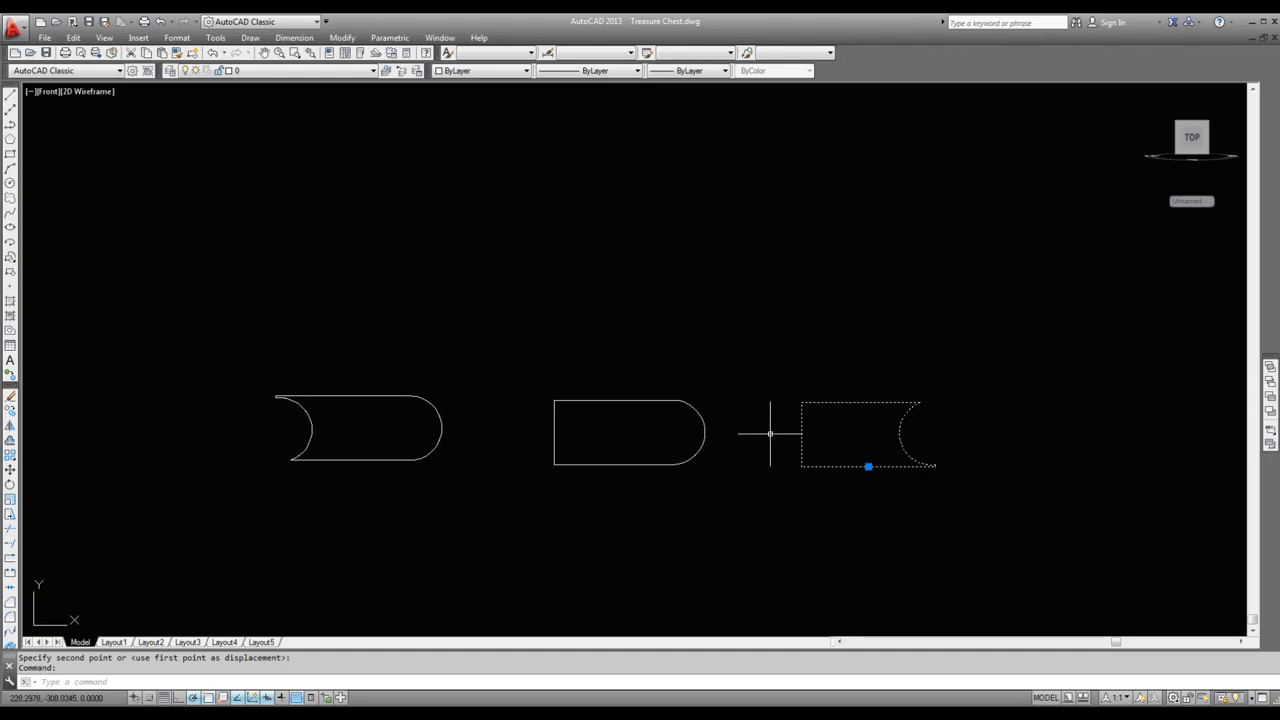
key("space")
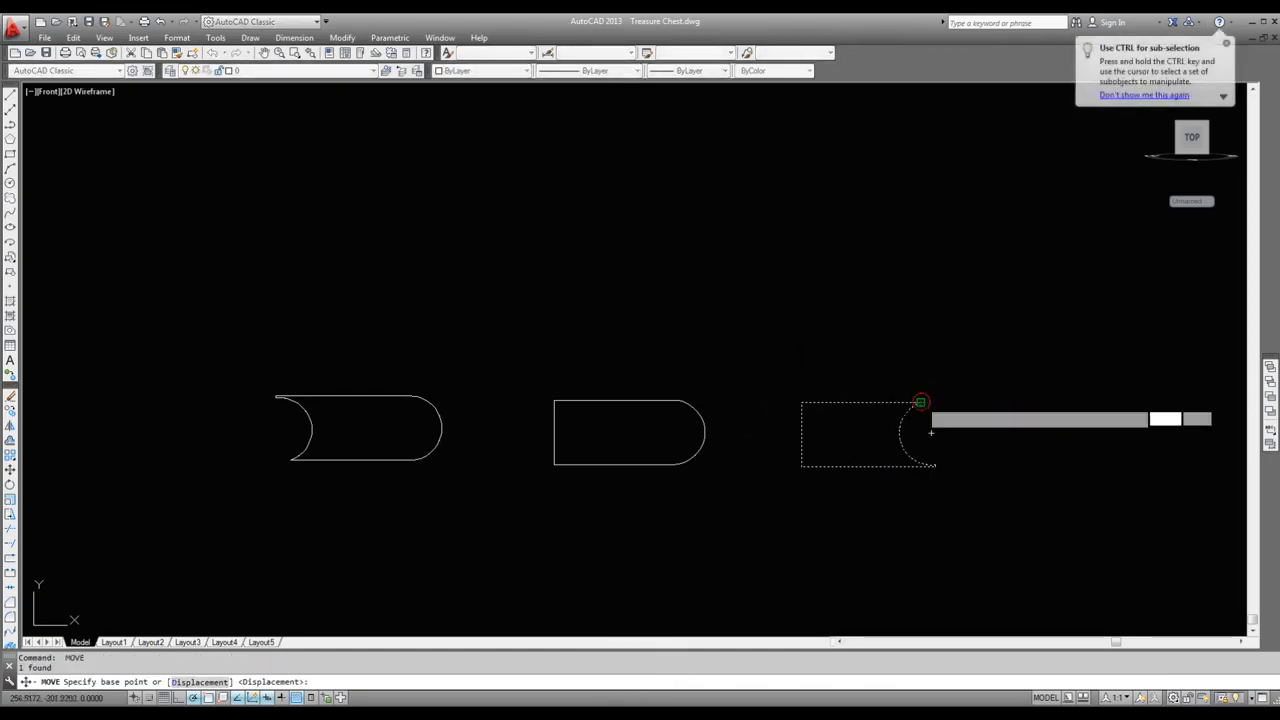
left_click(920, 403)
key("Escape")
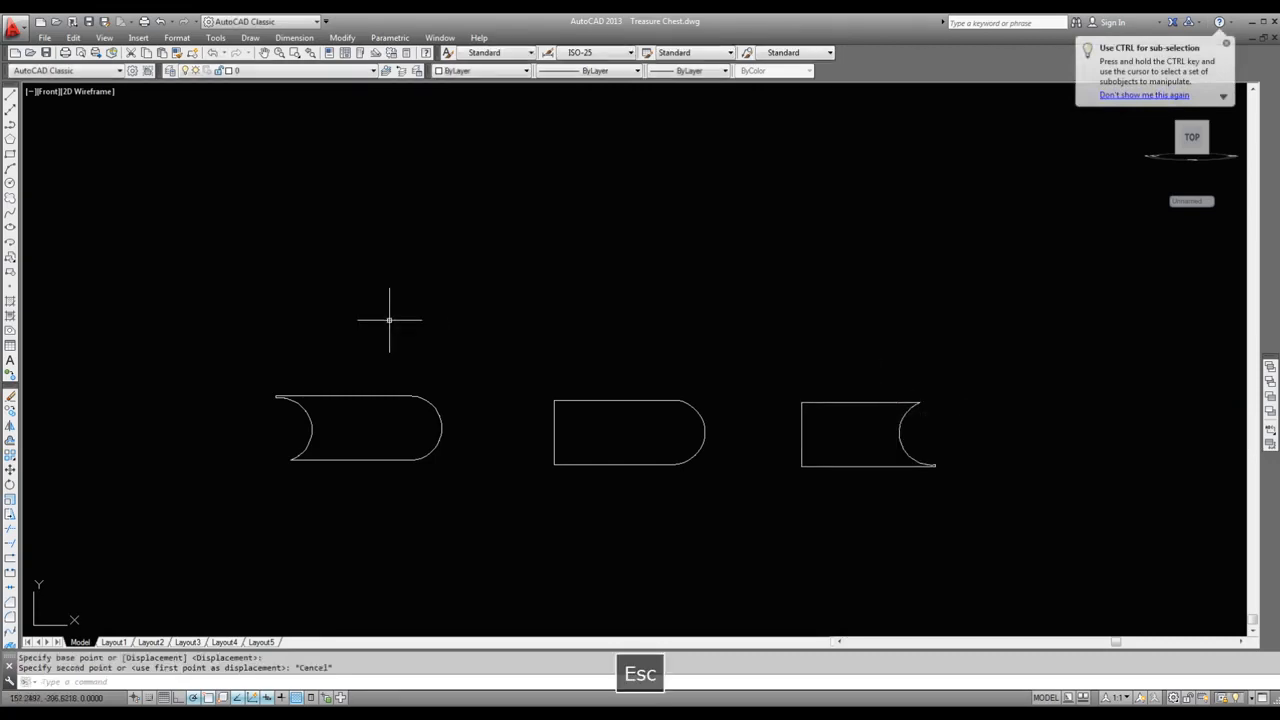
Step: Rotate the right slat profile with the square and concave ends 180 degrees about its upper right corner
left_click(10, 484)
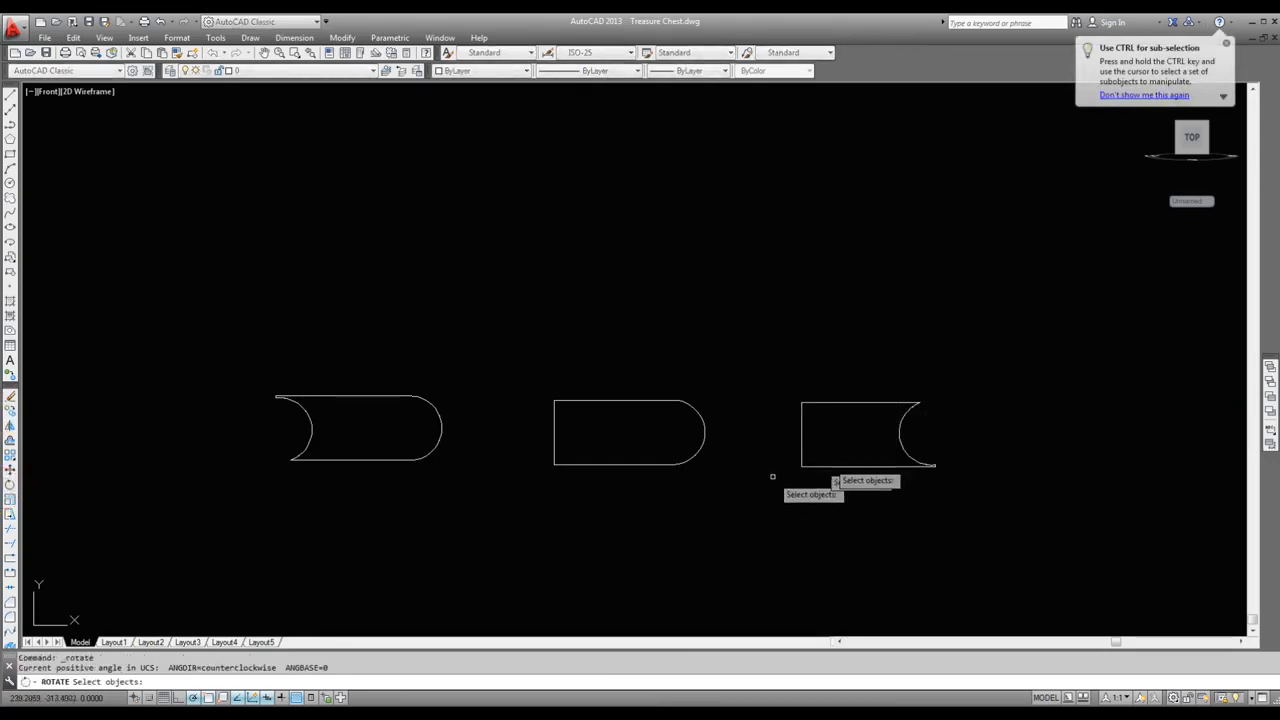
left_click(846, 465)
key("space")
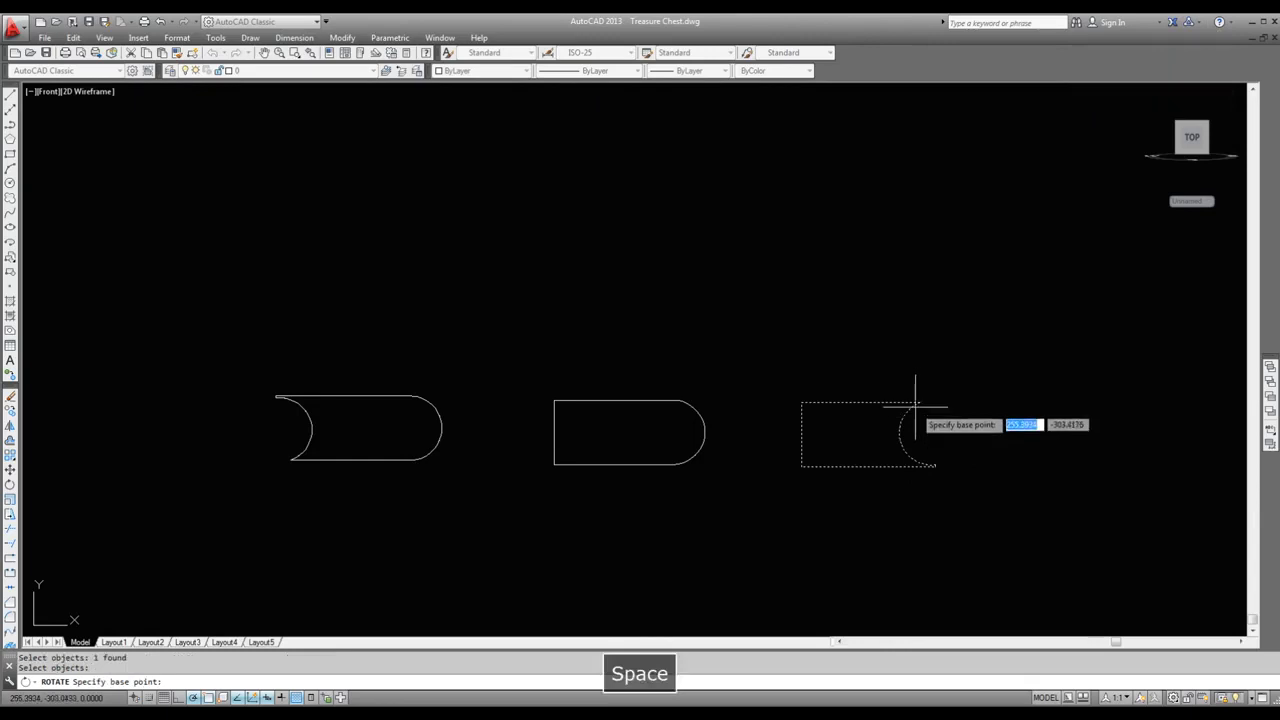
left_click(920, 403)
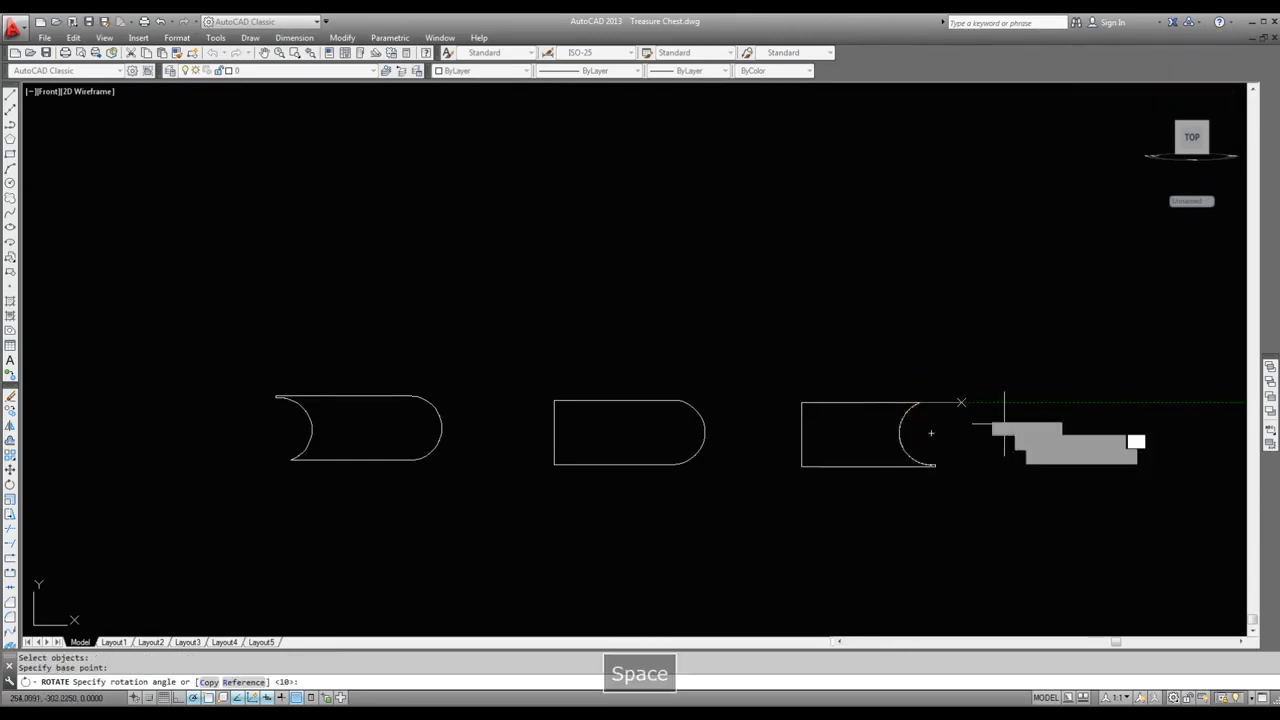
left_click(740, 404)
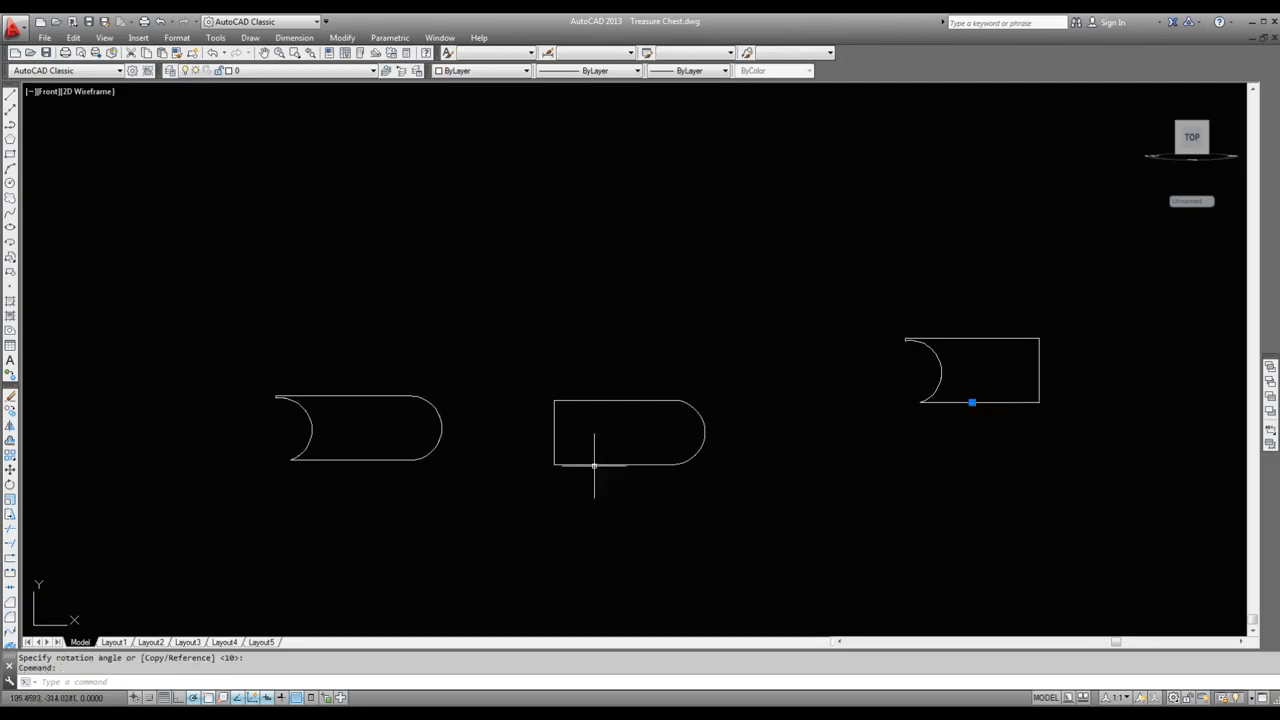
key("Escape")
Step: Move the rotated square-and-concave-ended slat down and left, about level with the middle slat
left_click(1080, 302)
left_click(1013, 364)
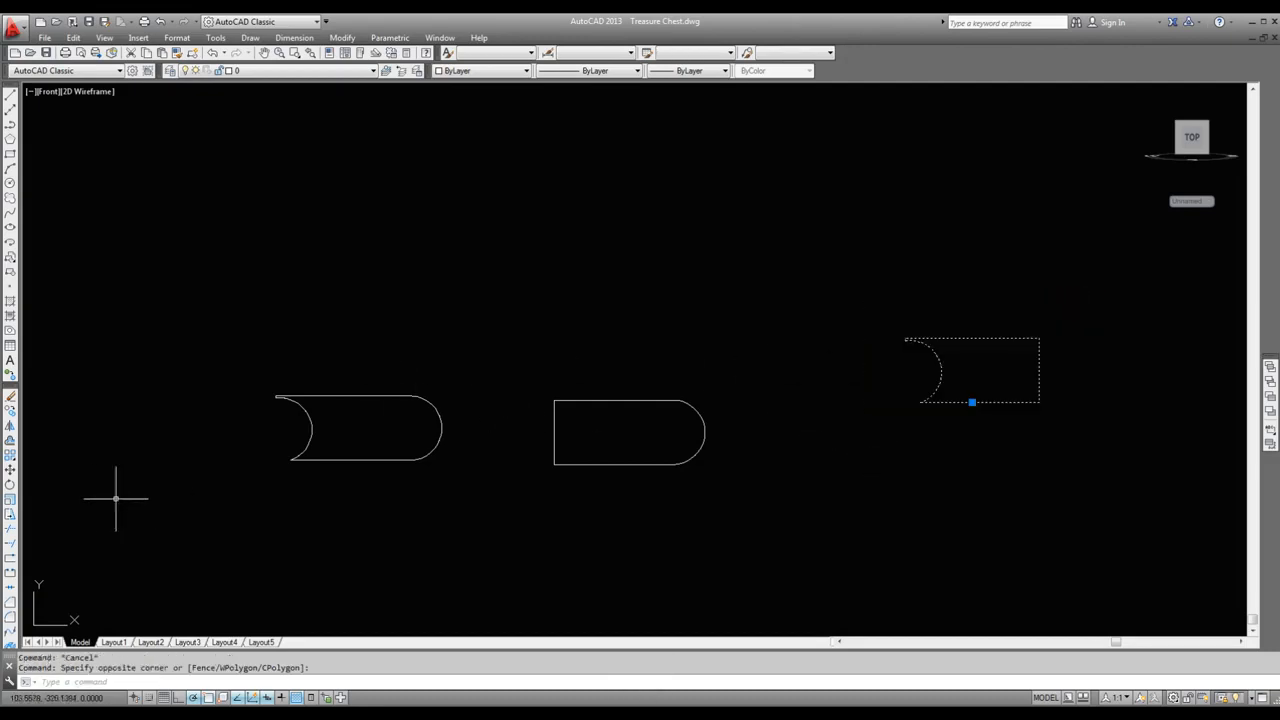
left_click(10, 470)
left_click(893, 450)
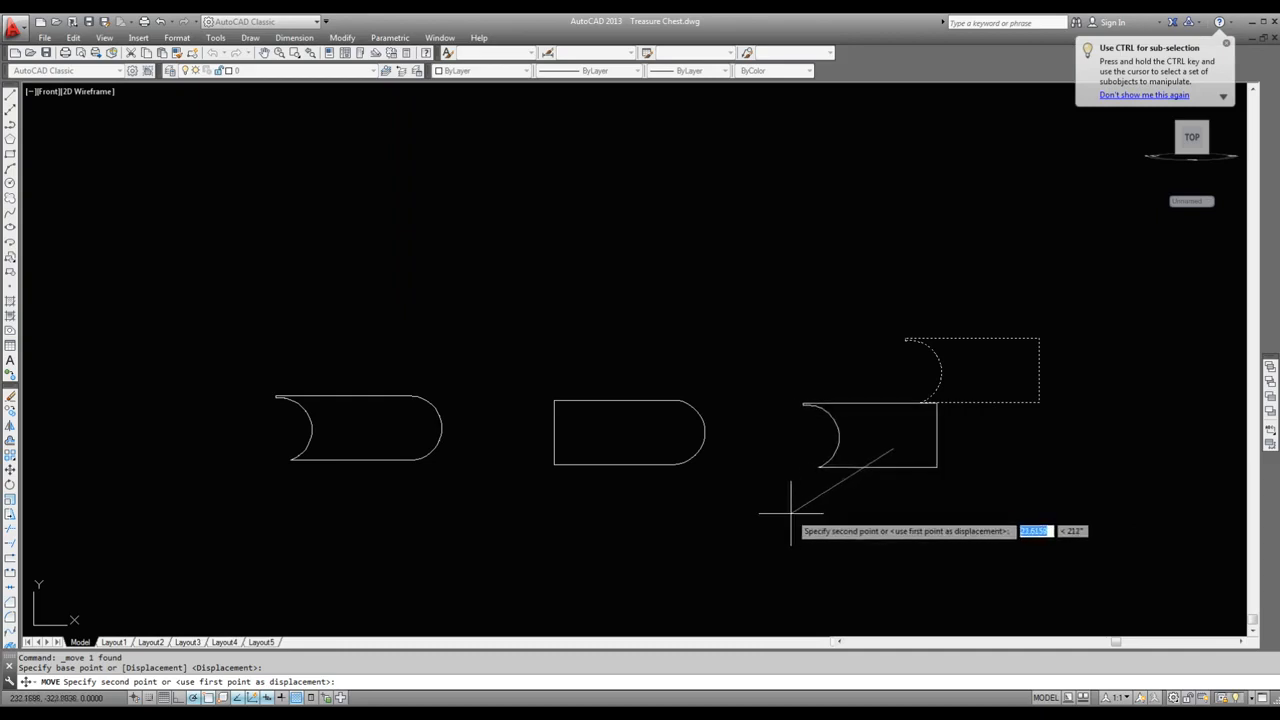
left_click(790, 514)
Step: Move the left slat with the concave and rounded ends horizontally a little closer to the middle slat
key("space")
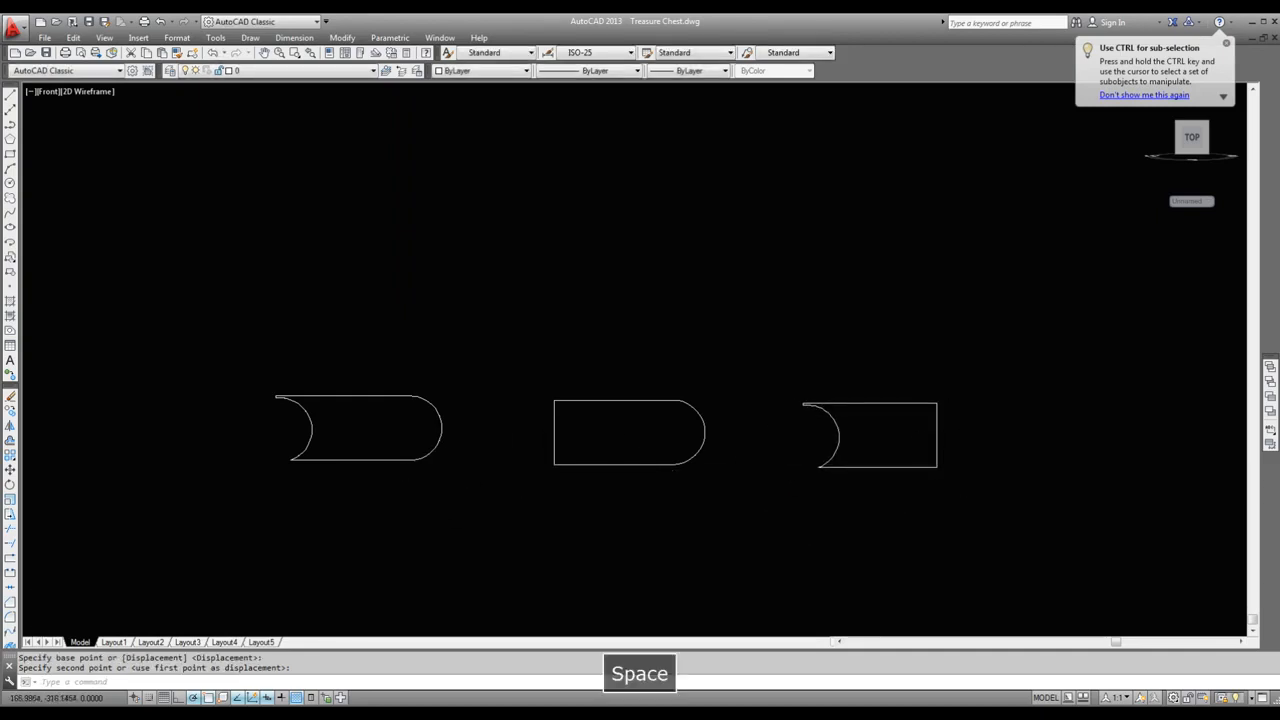
left_click(420, 460)
key("space")
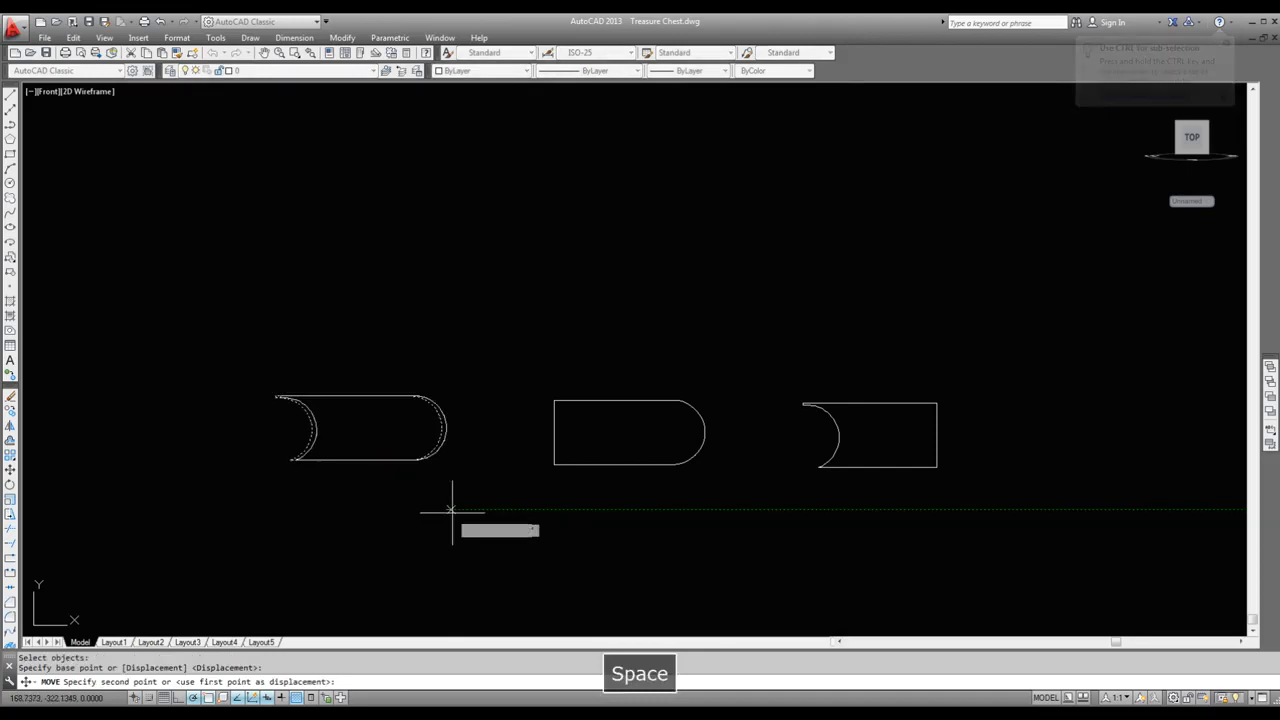
left_click(449, 512)
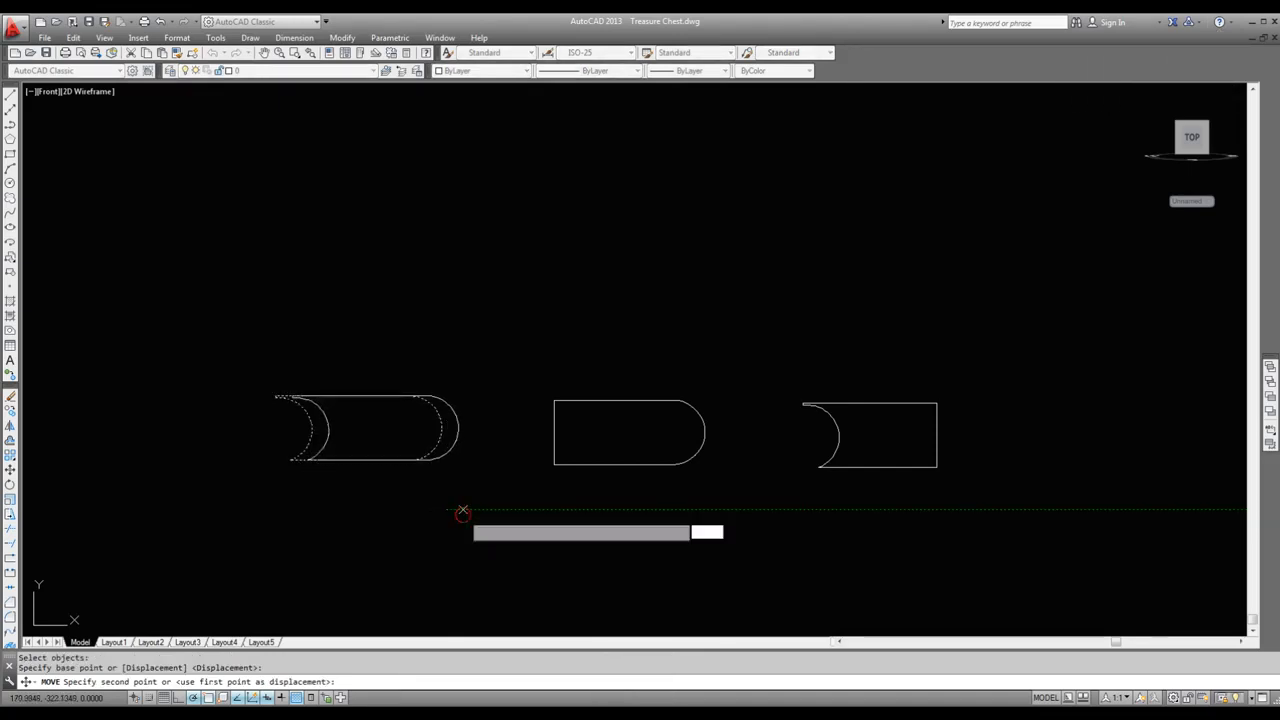
left_click(457, 513)
Step: Switch the model to the Right view and bring the chest and all the separated parts into sight
scroll(548, 446, "down", 10)
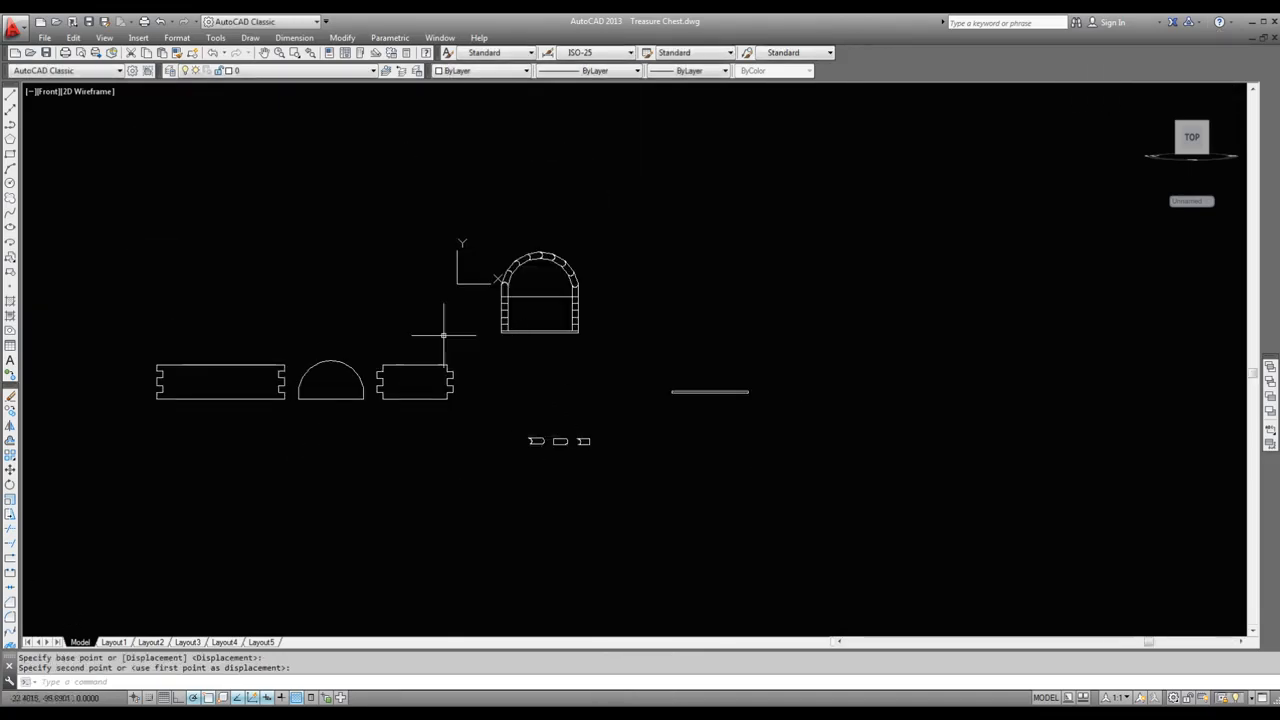
scroll(408, 300, "up", 2)
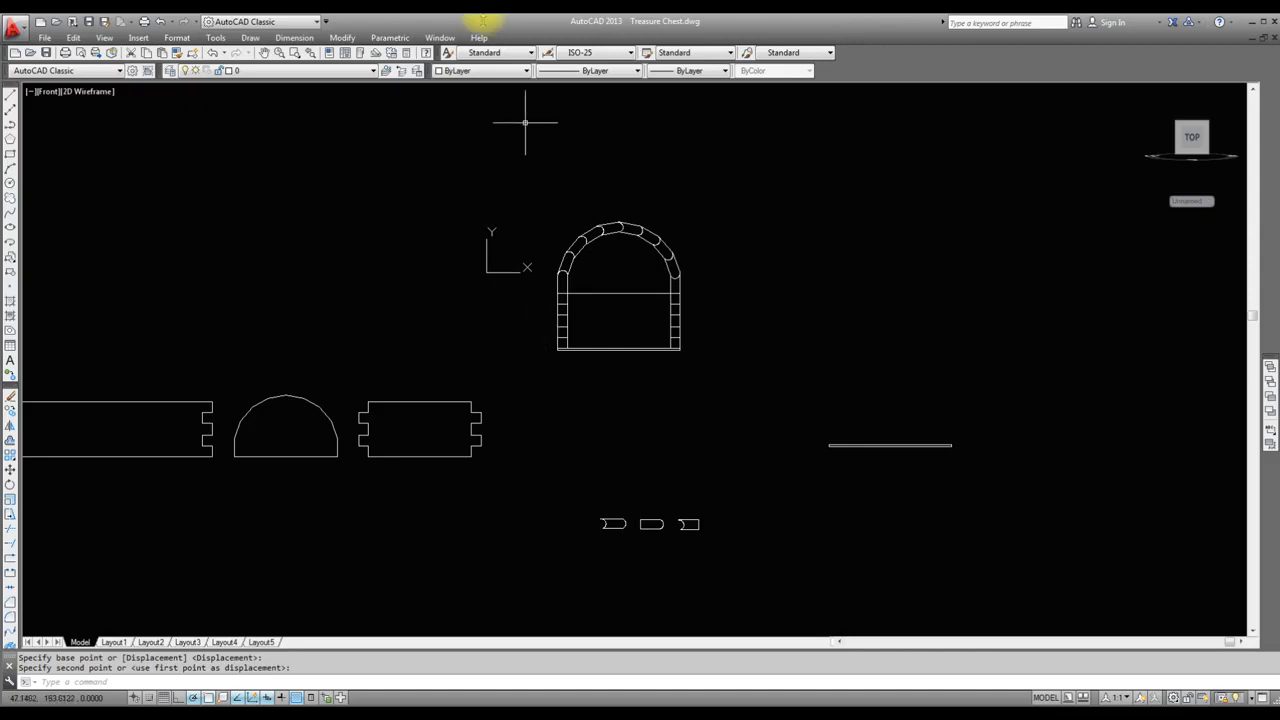
left_click(104, 38)
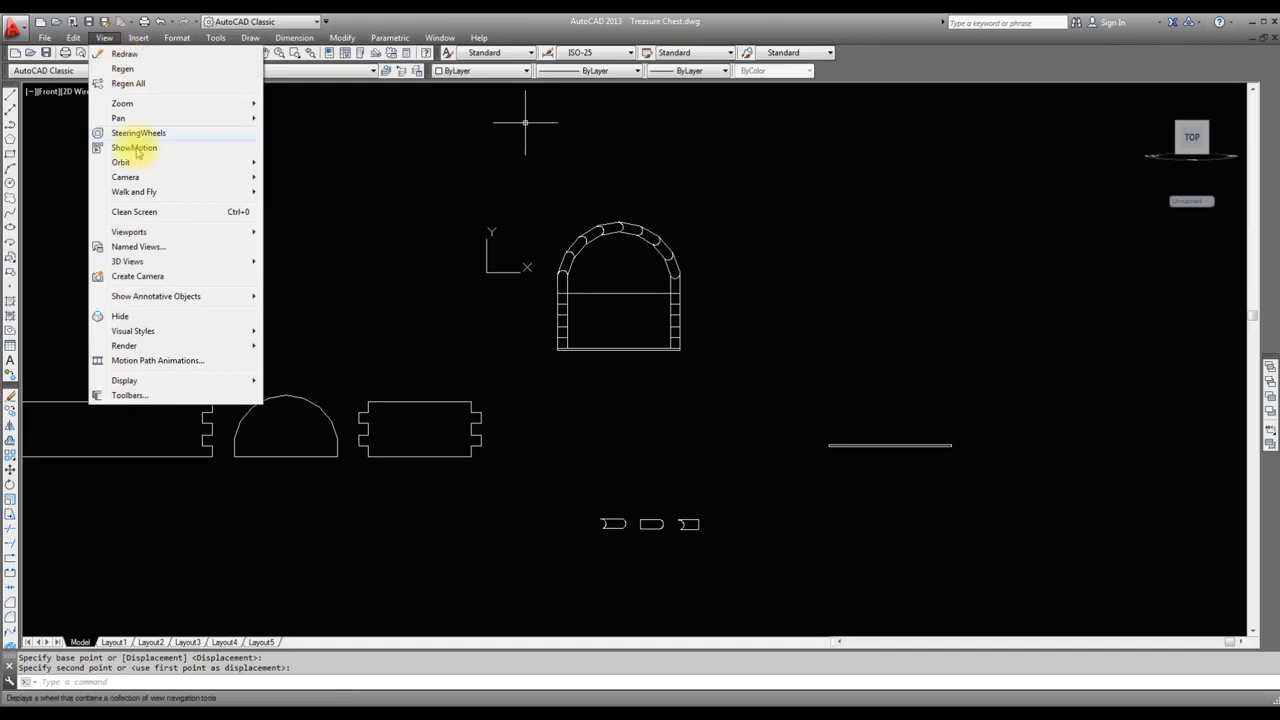
mouse_move(172, 262)
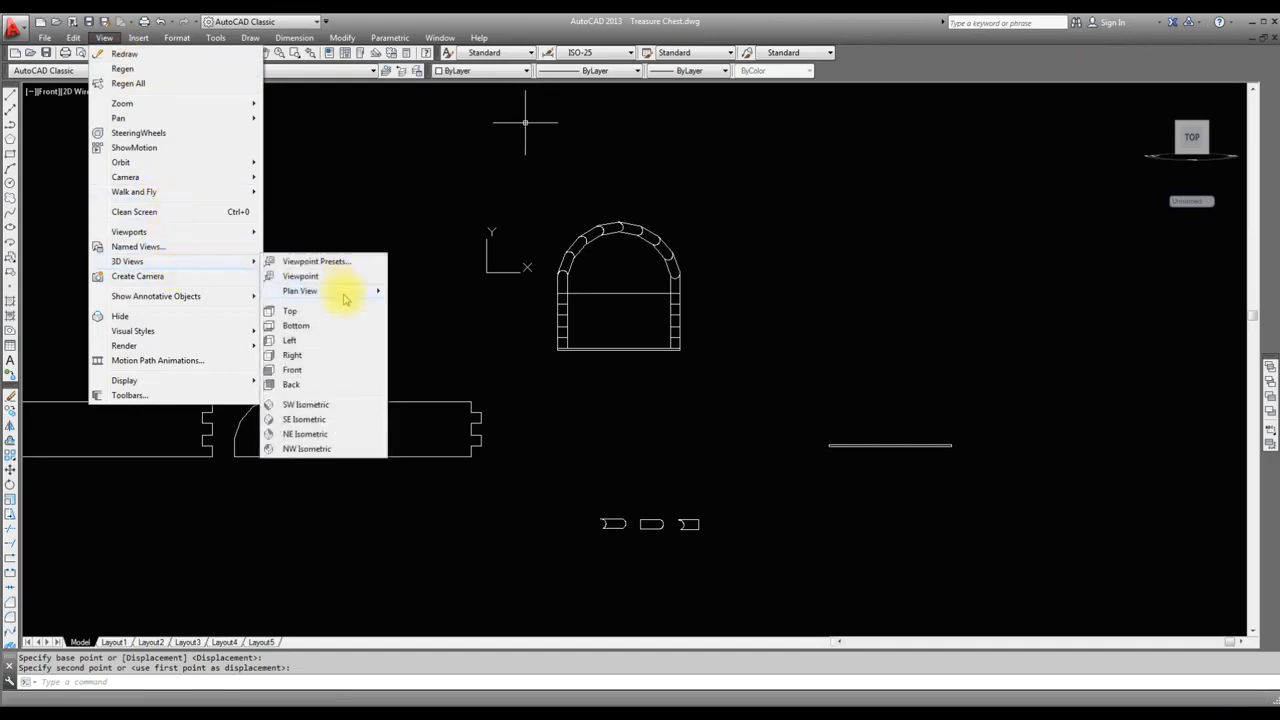
left_click(318, 352)
scroll(465, 343, "up", 3)
scroll(465, 343, "down", 7)
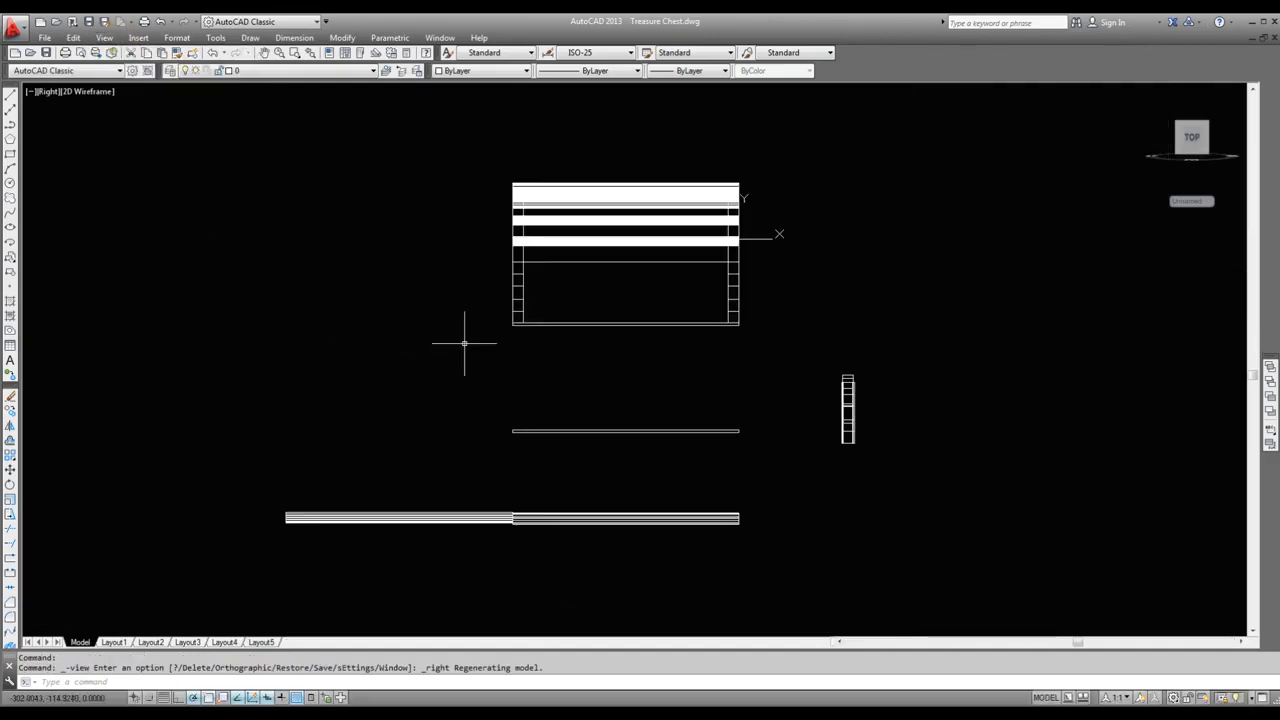
scroll(686, 442, "up", 4)
scroll(677, 437, "down", 2)
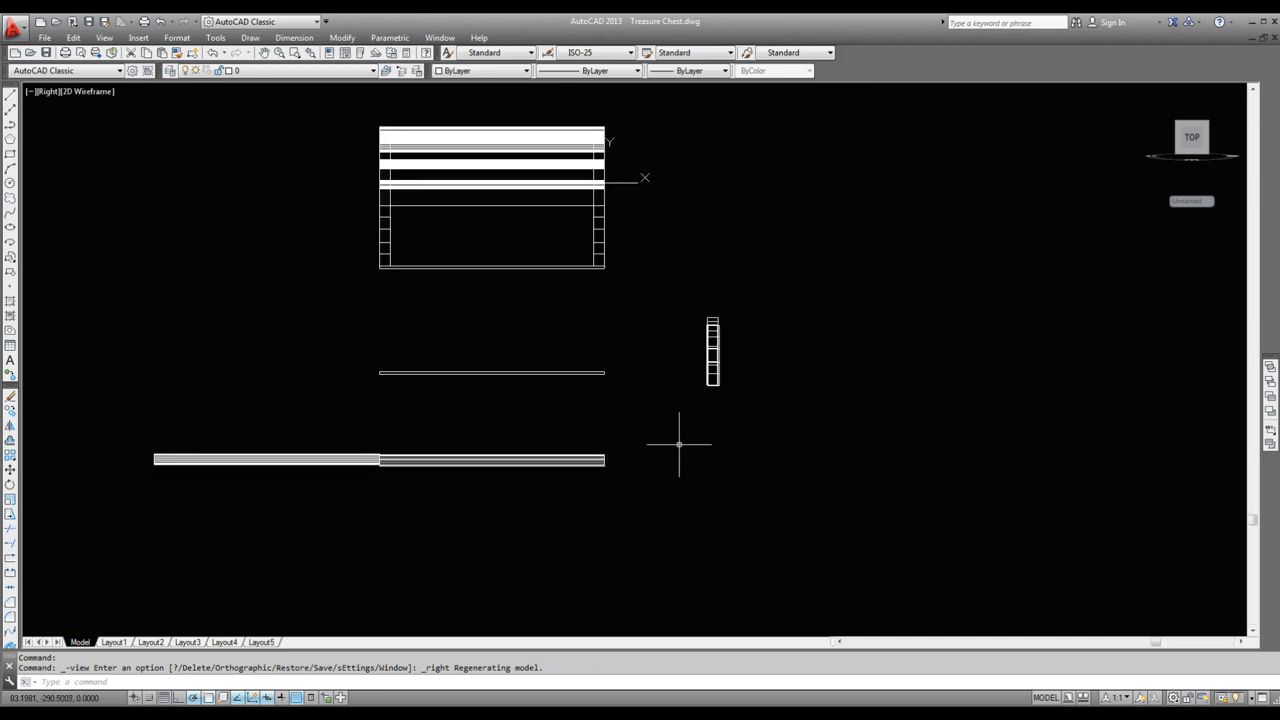
Step: Move the slat that sticks out on the left horizontally to the right, roughly lining it up with the other slats
scroll(363, 474, "up", 4)
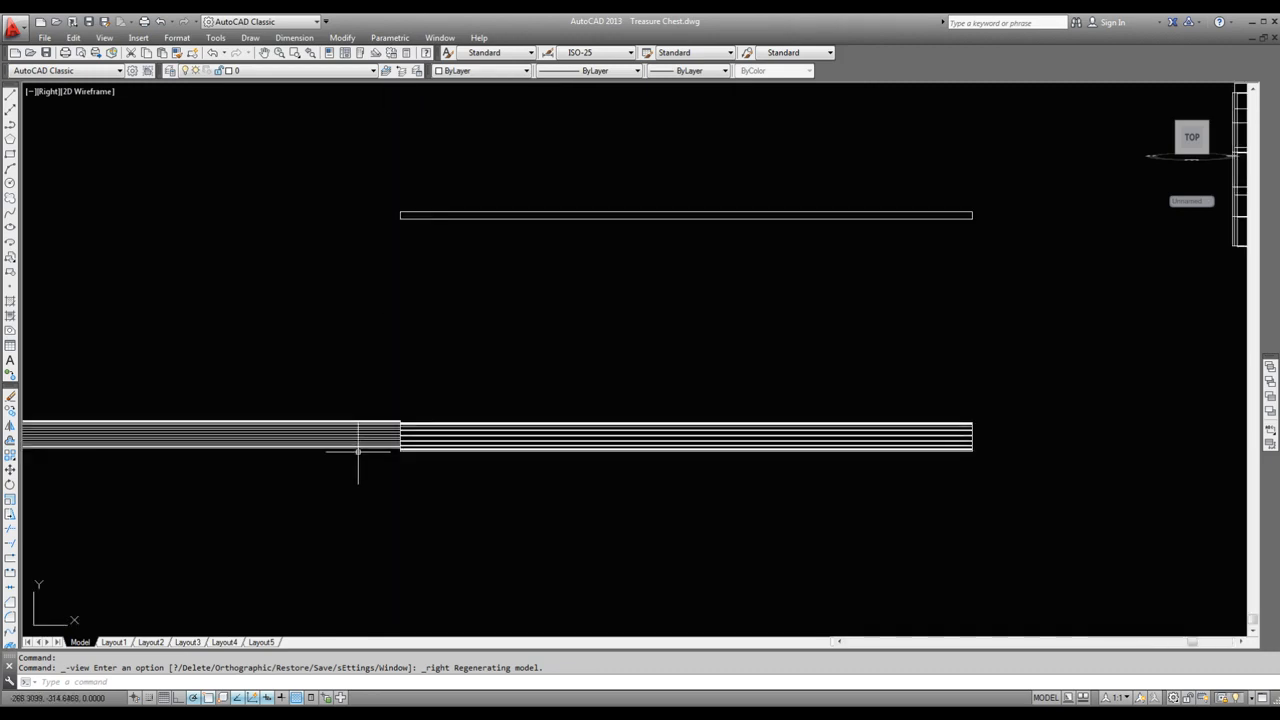
left_click(358, 449)
scroll(460, 345, "down", 3)
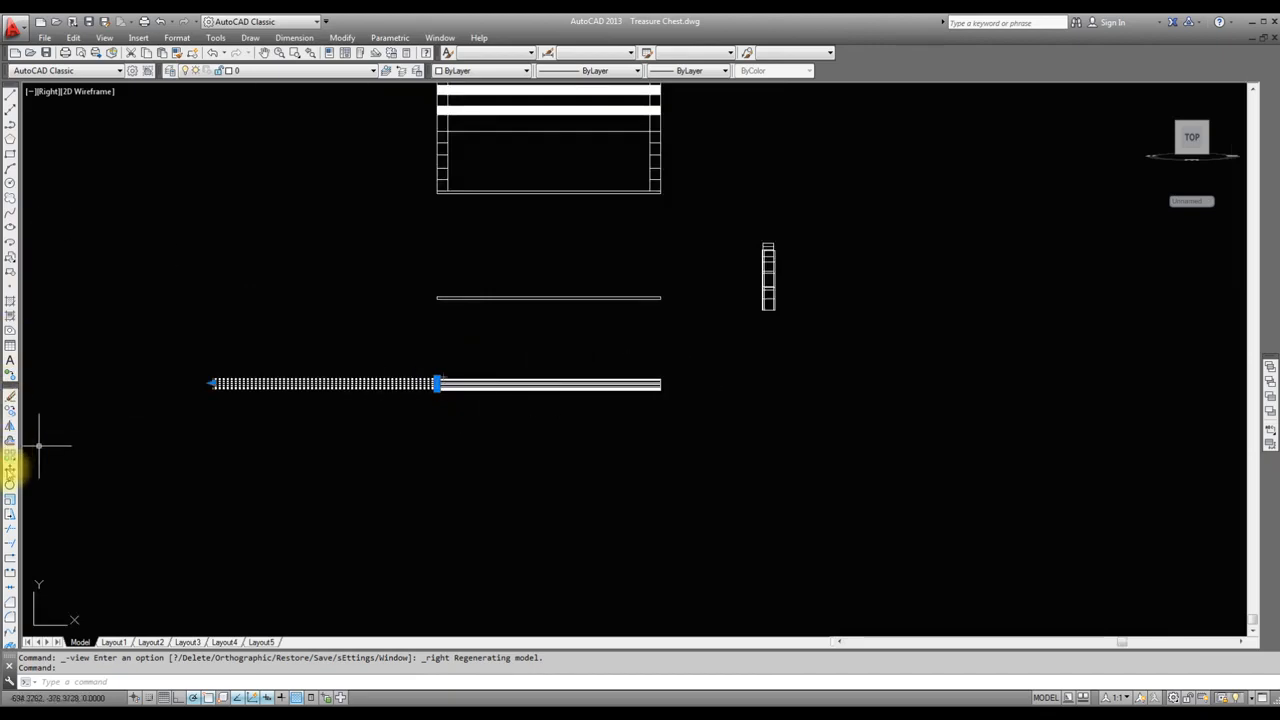
left_click(9, 470)
left_click(281, 464)
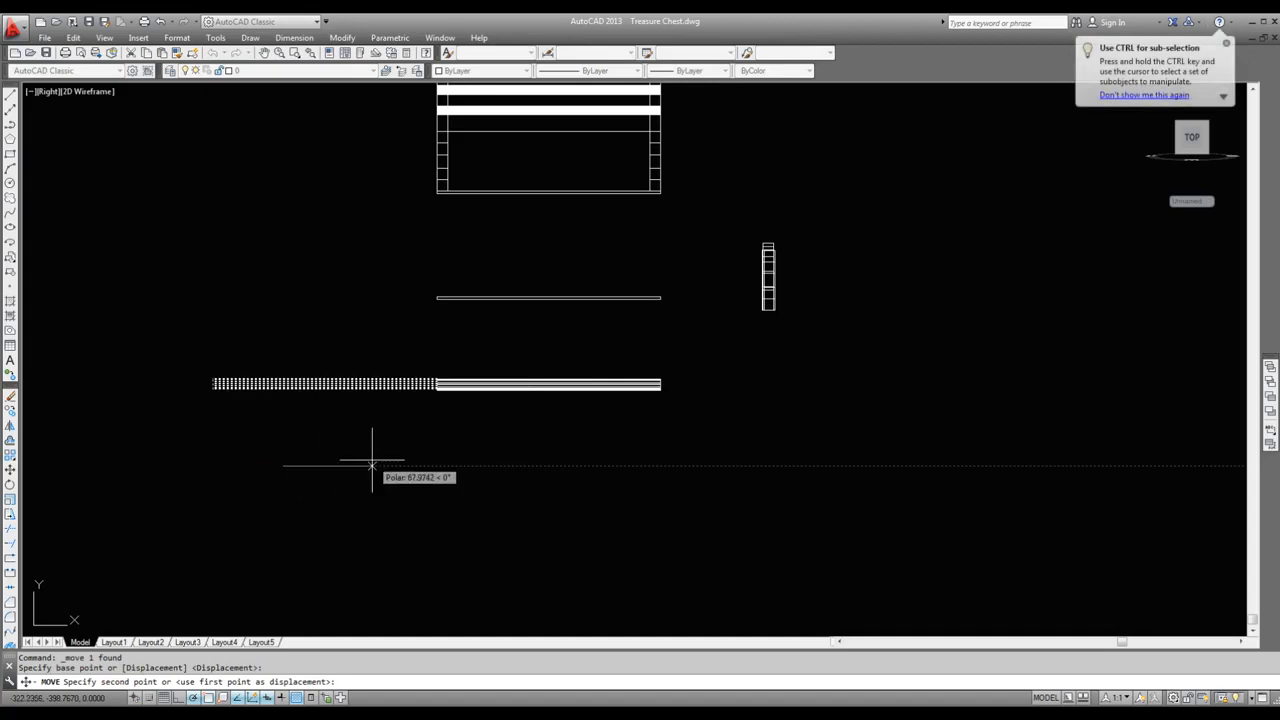
left_click(504, 464)
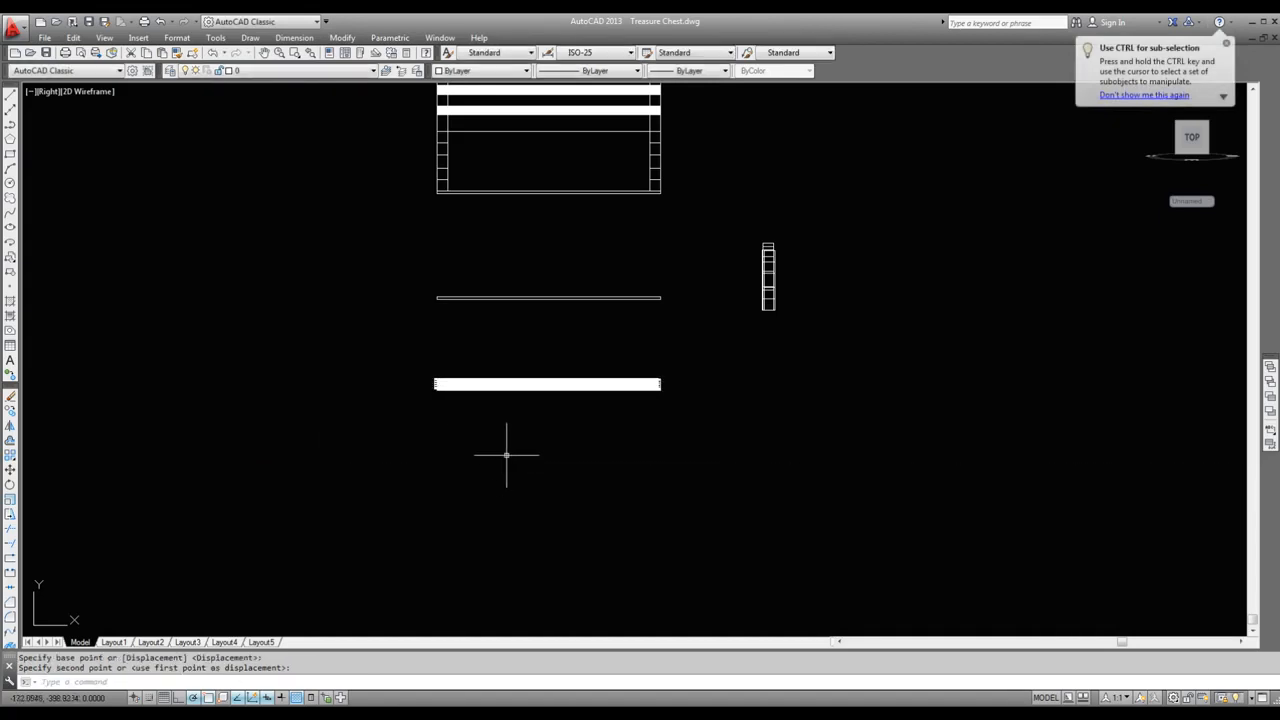
scroll(724, 261, "up", 2)
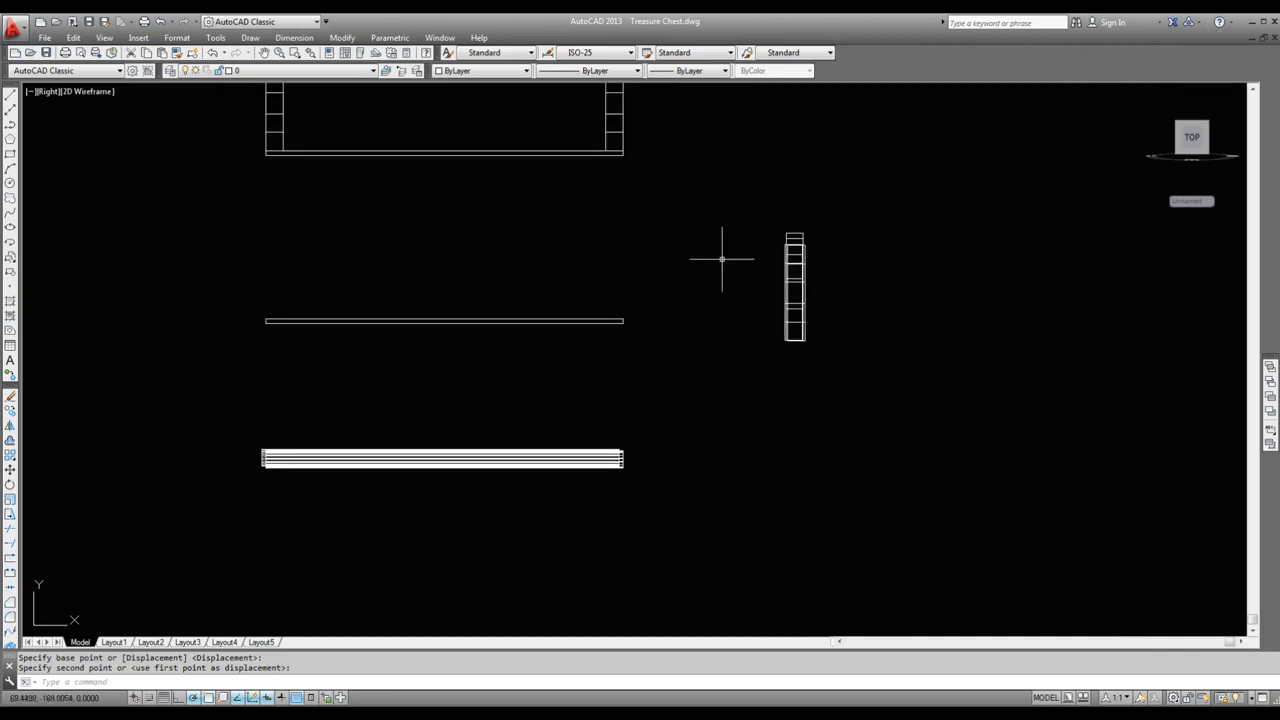
scroll(795, 256, "up", 1)
scroll(757, 337, "down", 2)
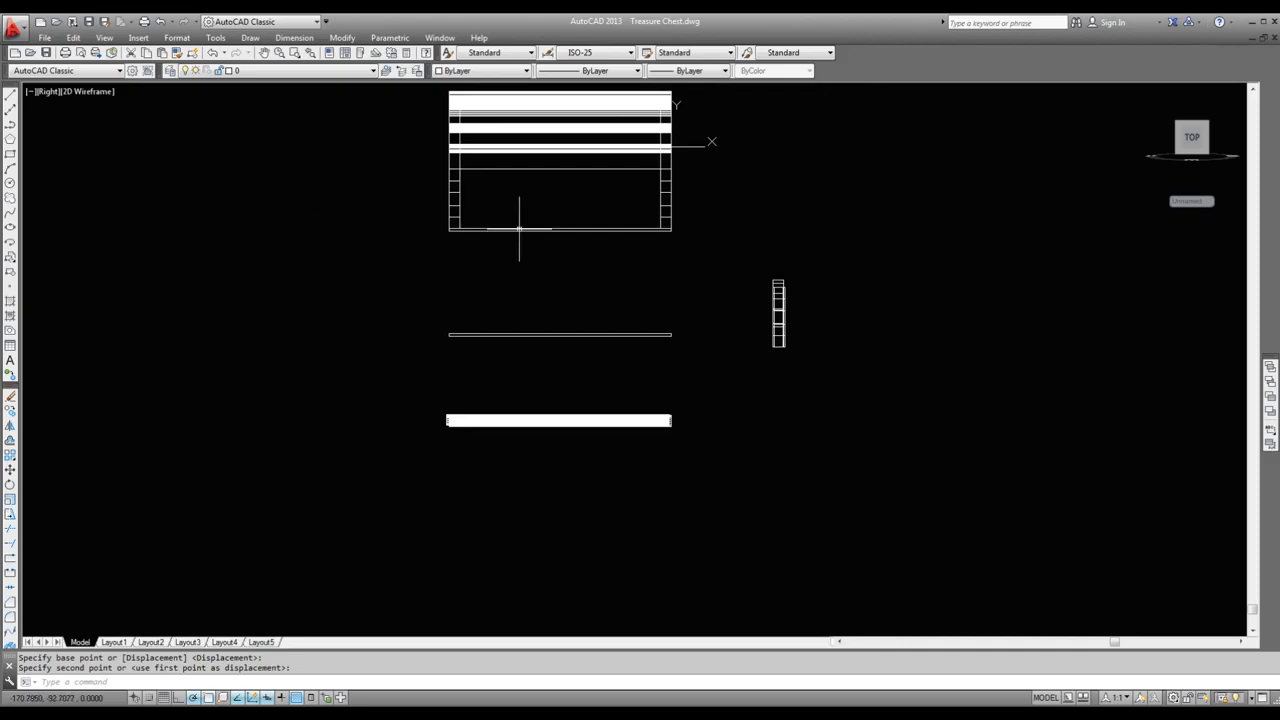
Step: On Layout1, create a Four: Equal viewport arrangement from the border's upper left corner to the title block's upper right corner
left_click(113, 642)
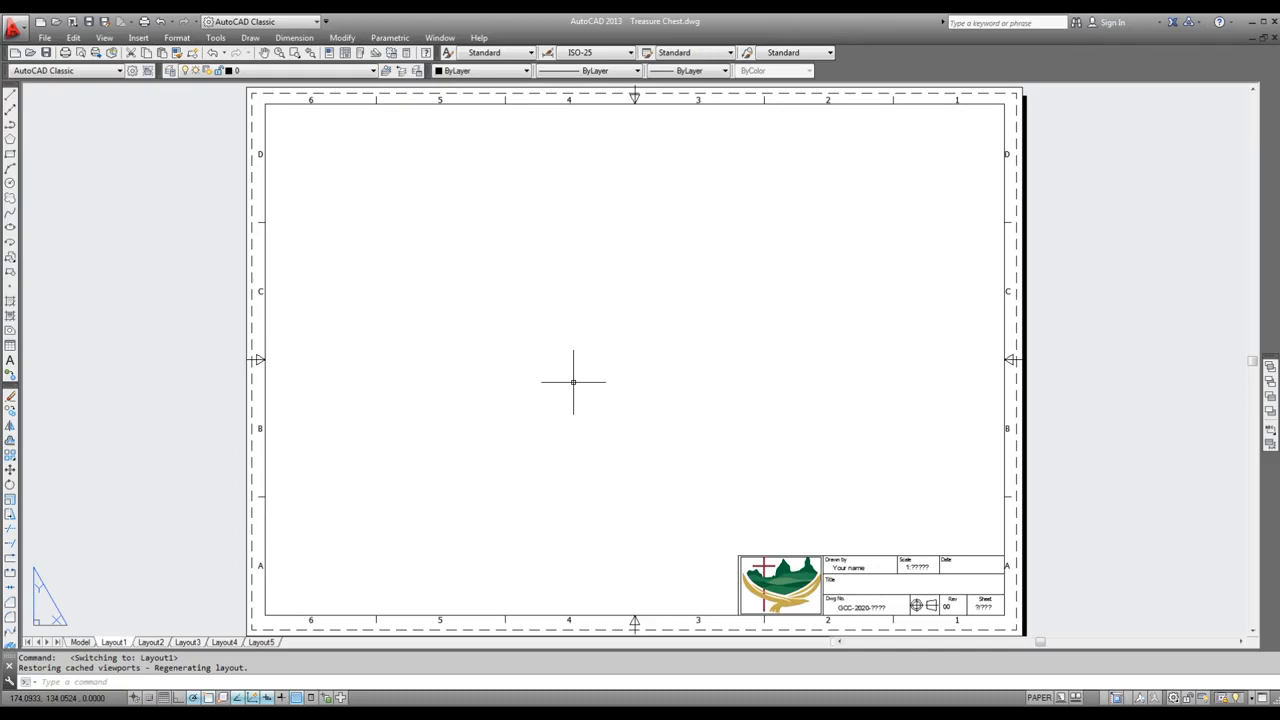
type("VI")
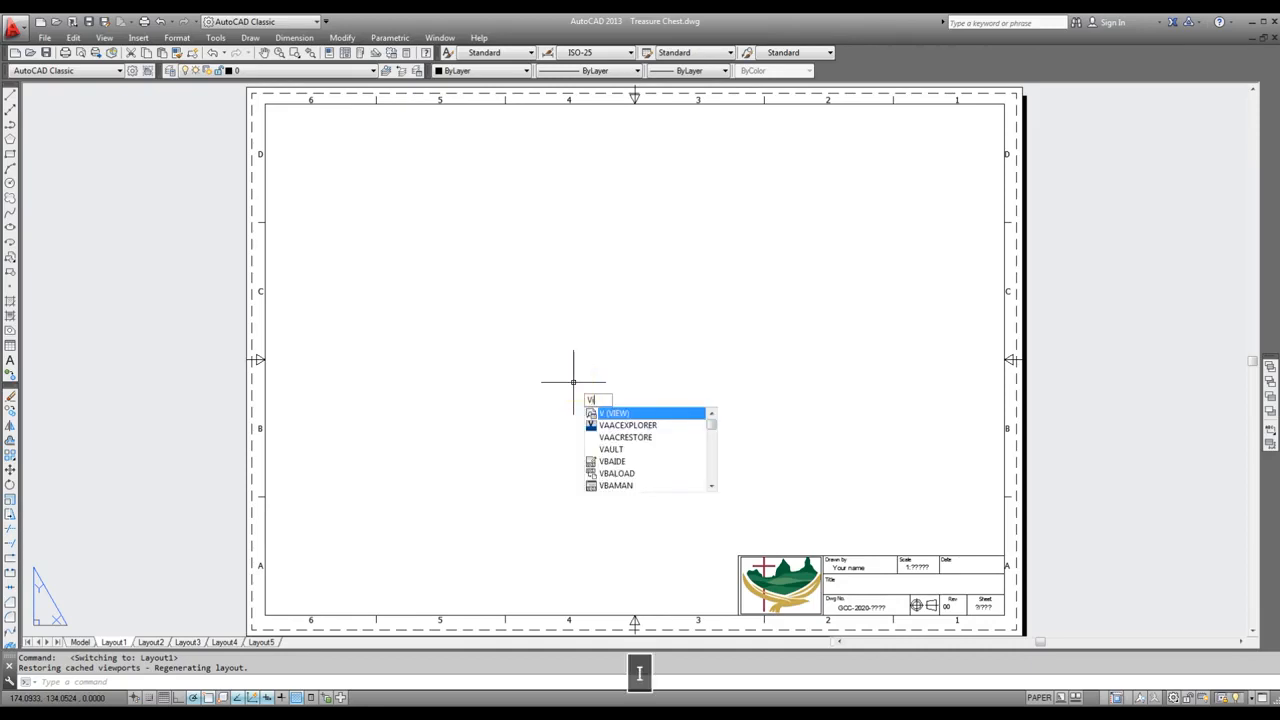
type("EWPORTS")
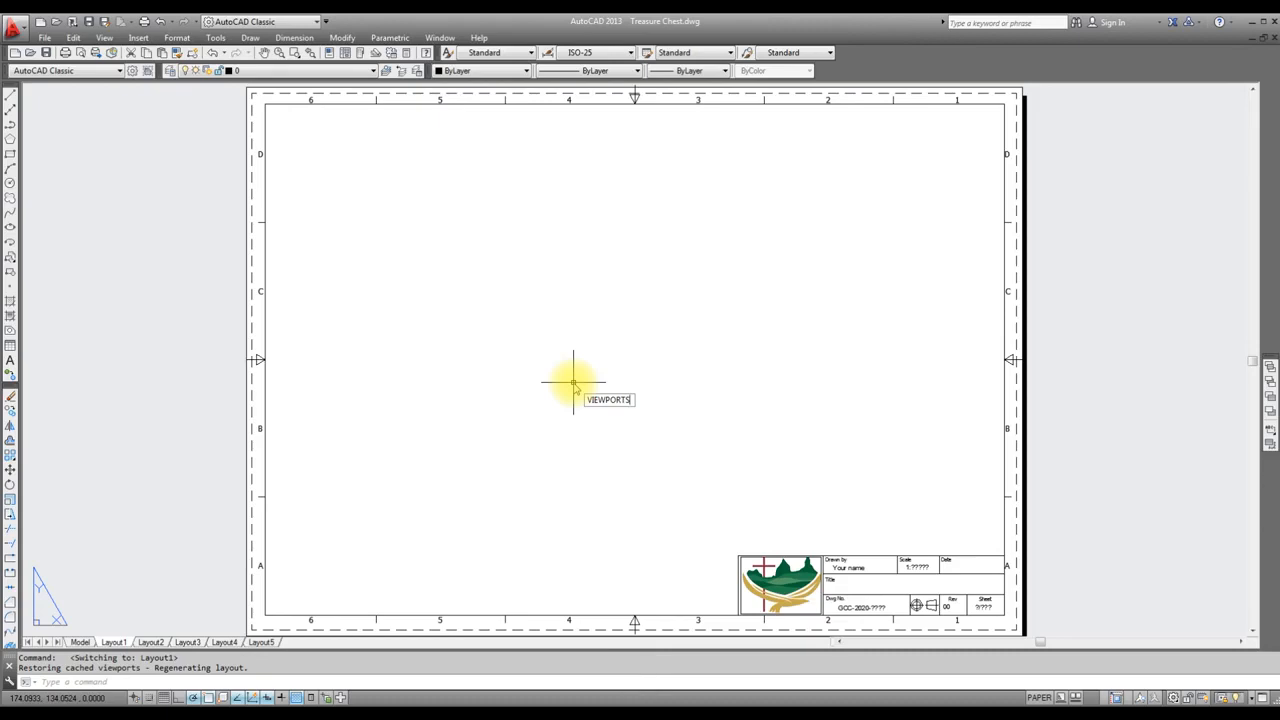
key("Return")
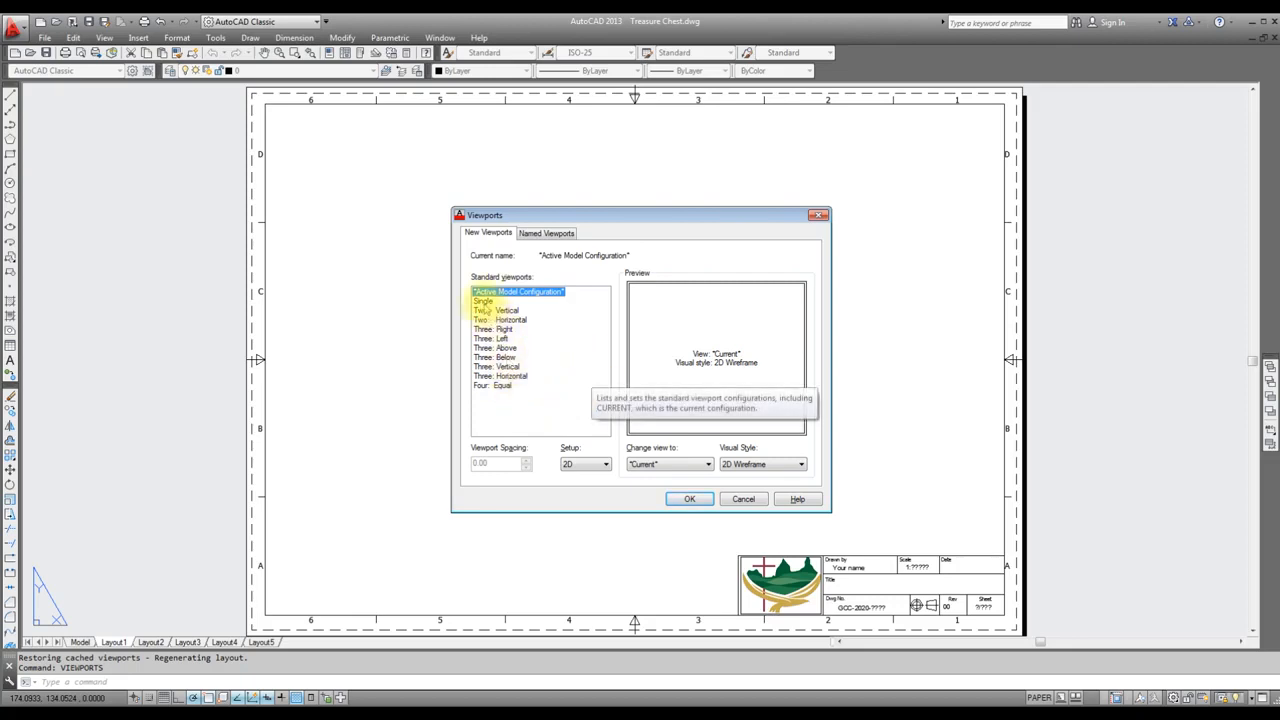
left_click(490, 387)
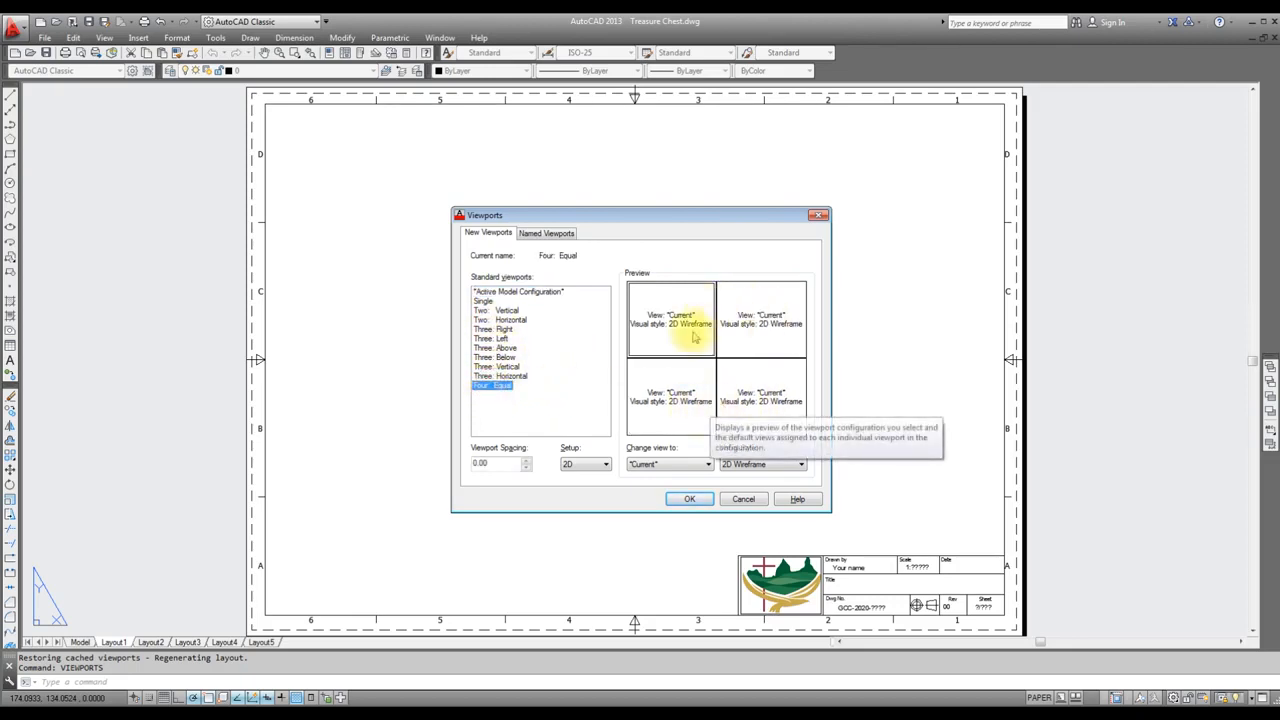
left_click(690, 500)
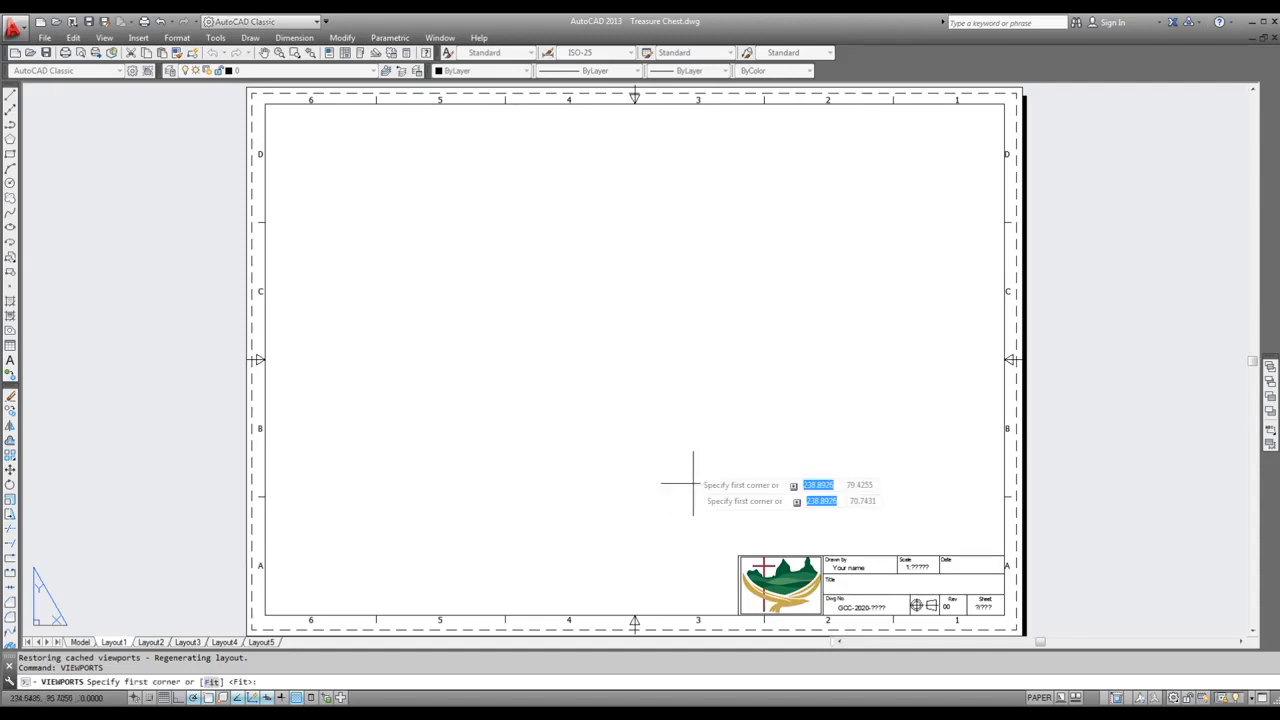
left_click(265, 104)
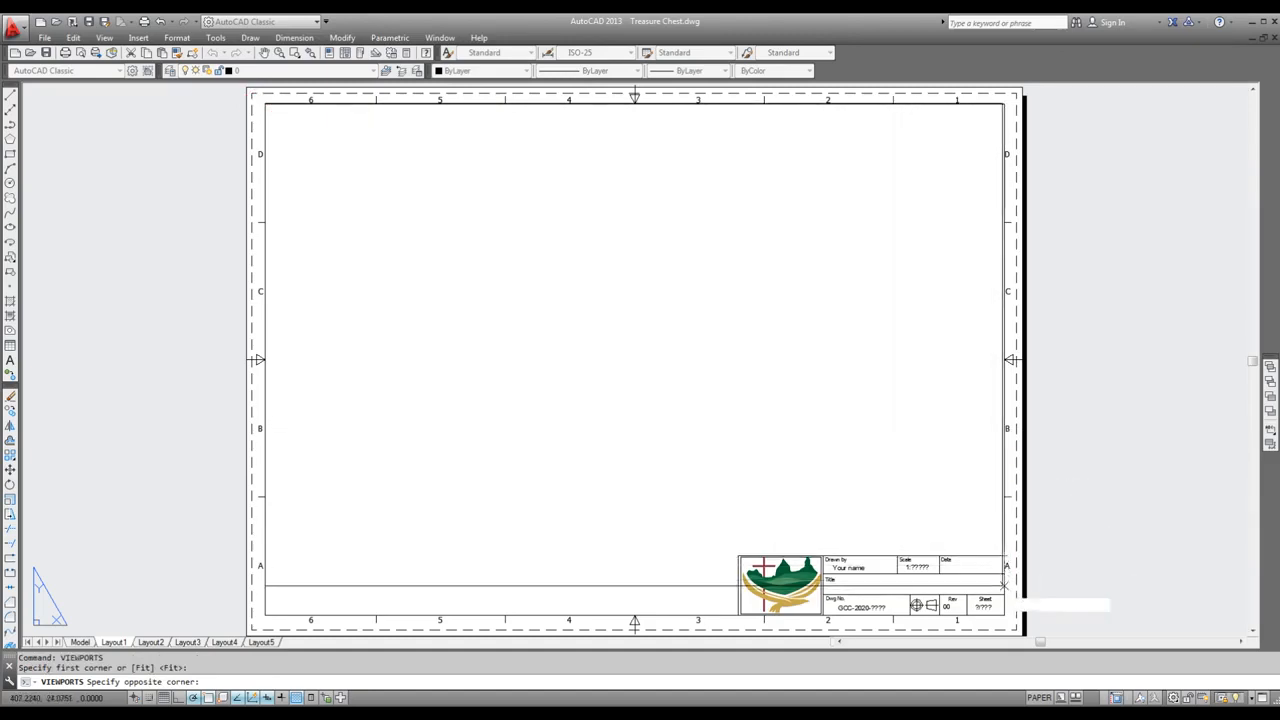
left_click(1004, 556)
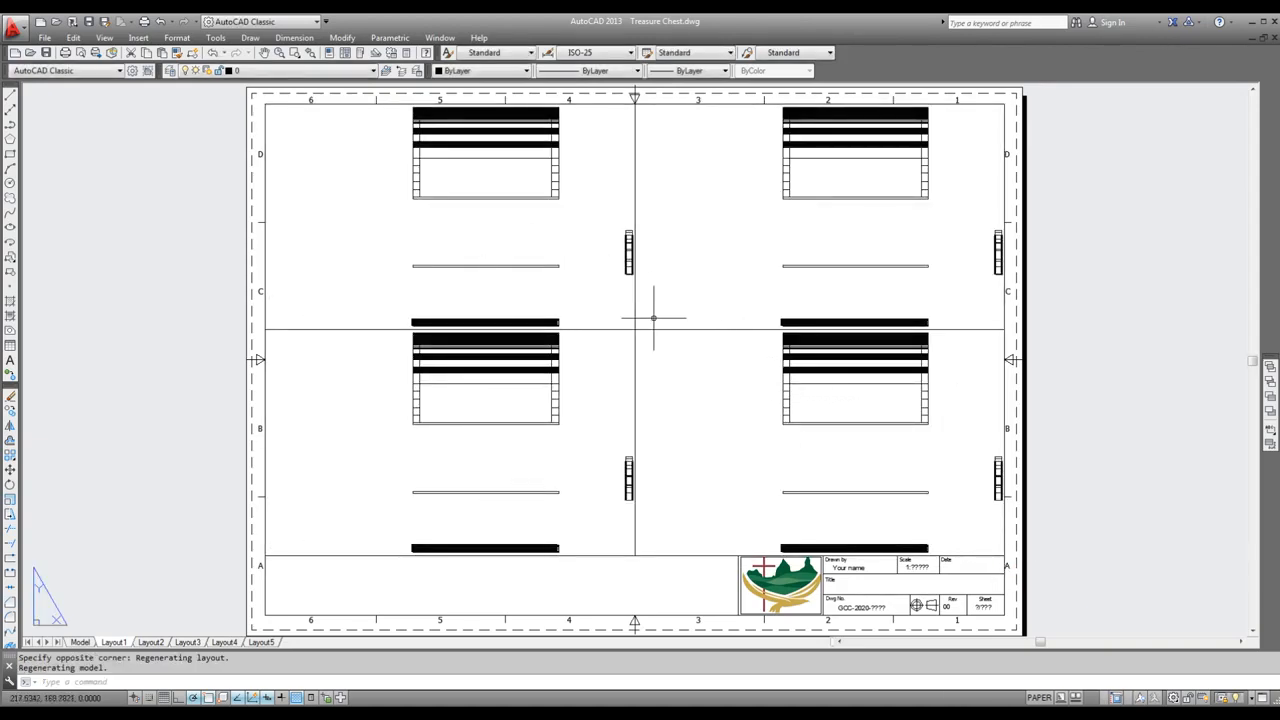
Step: Assign all four layout viewports to the Viewports layer
left_click(372, 72)
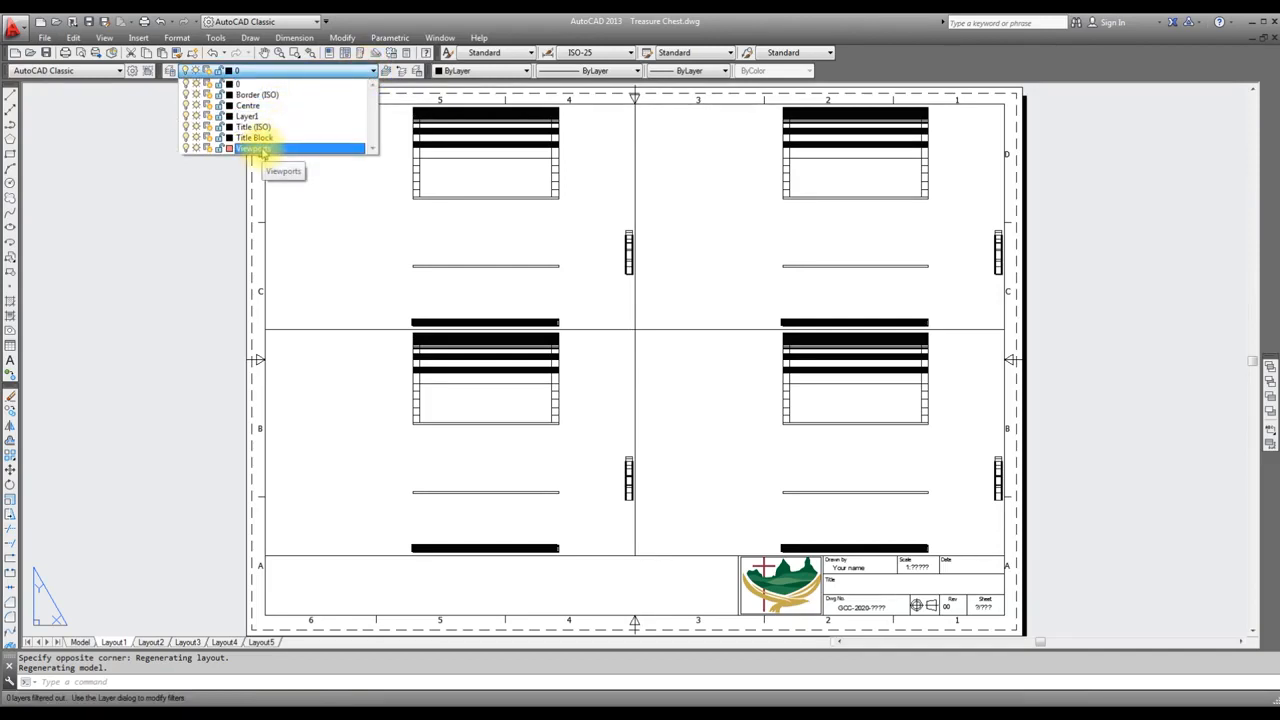
key("Escape")
left_click(660, 298)
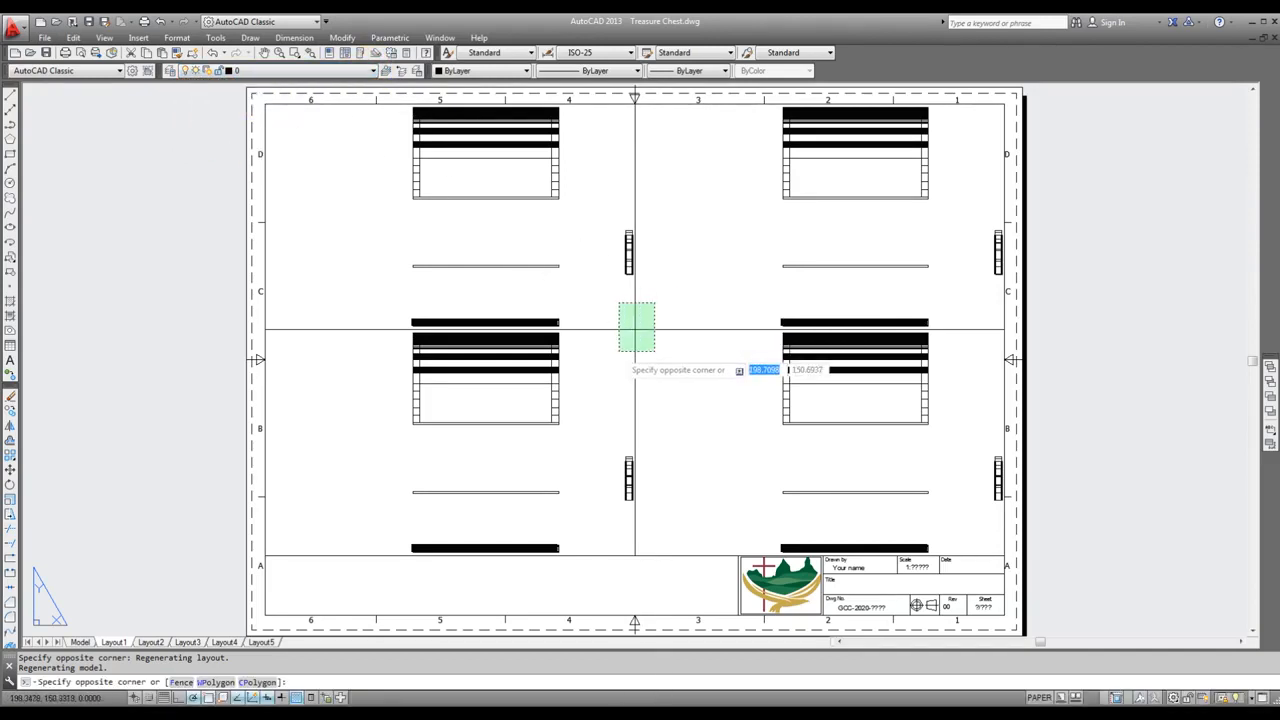
left_click(614, 357)
left_click(372, 71)
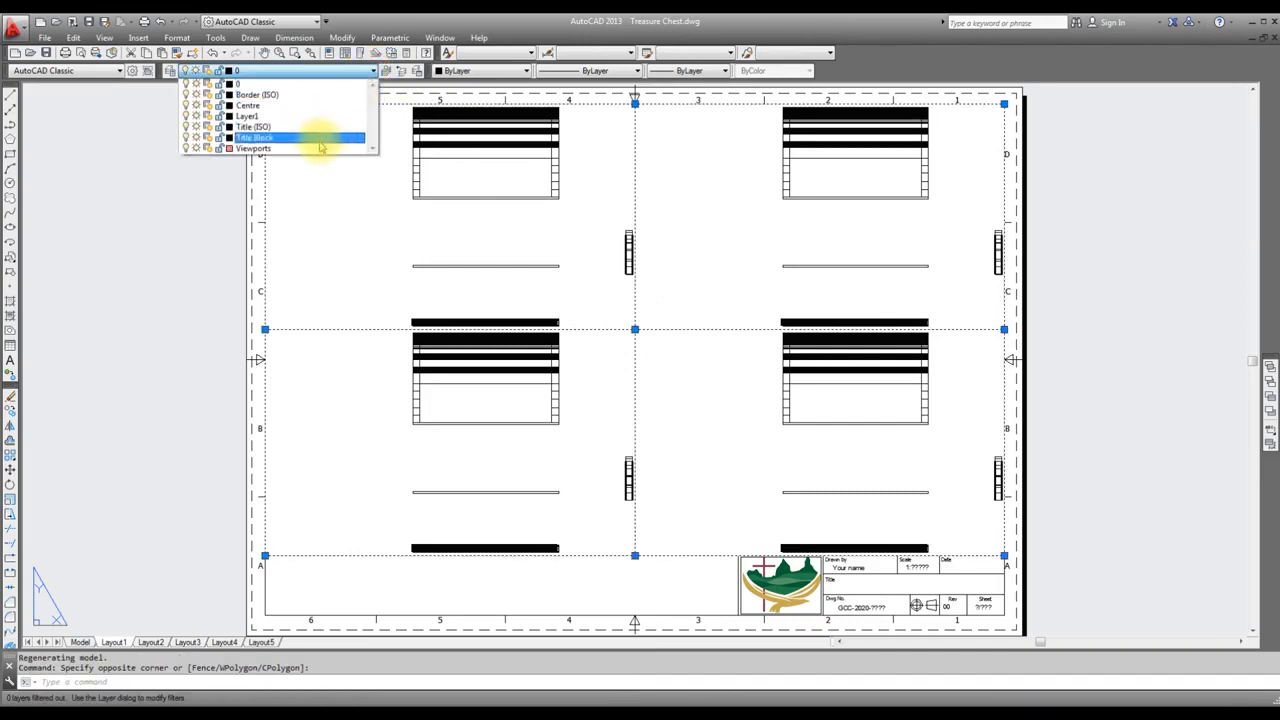
left_click(304, 148)
key("Escape")
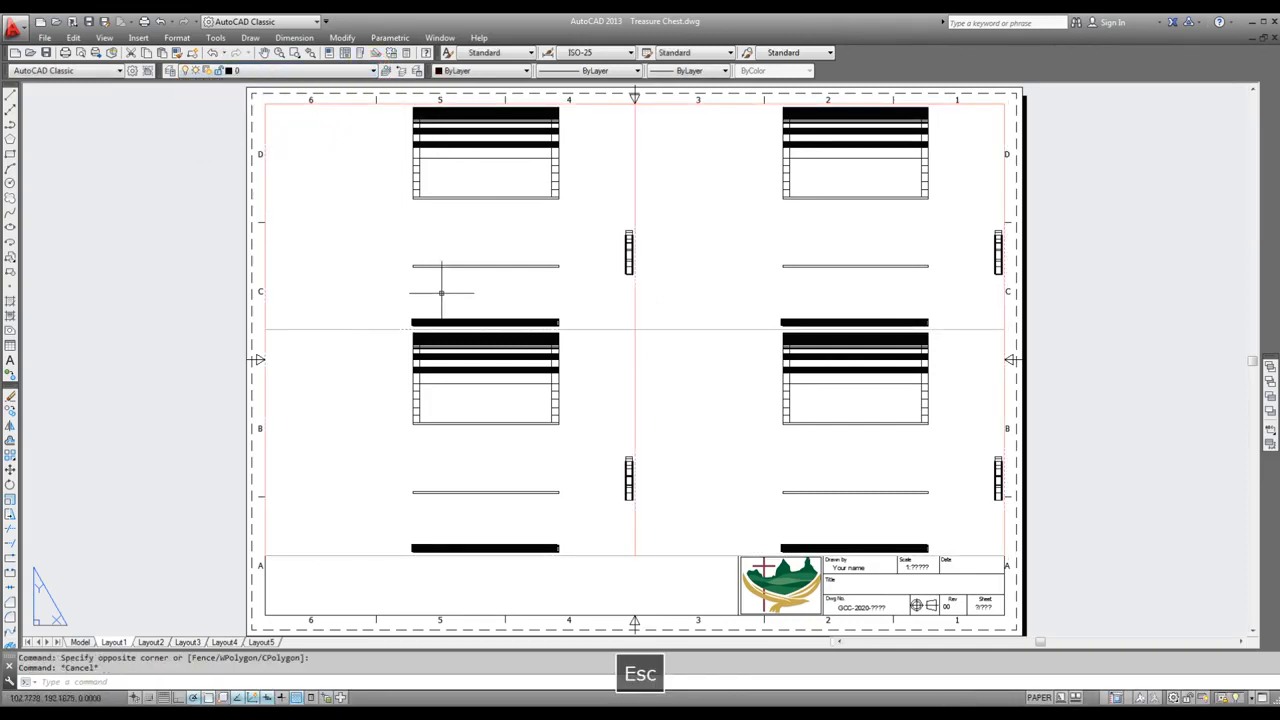
Step: Check the Viewports layer's plot setting in the Layer Properties Manager
scroll(443, 277, "down", 2)
scroll(540, 262, "up", 2)
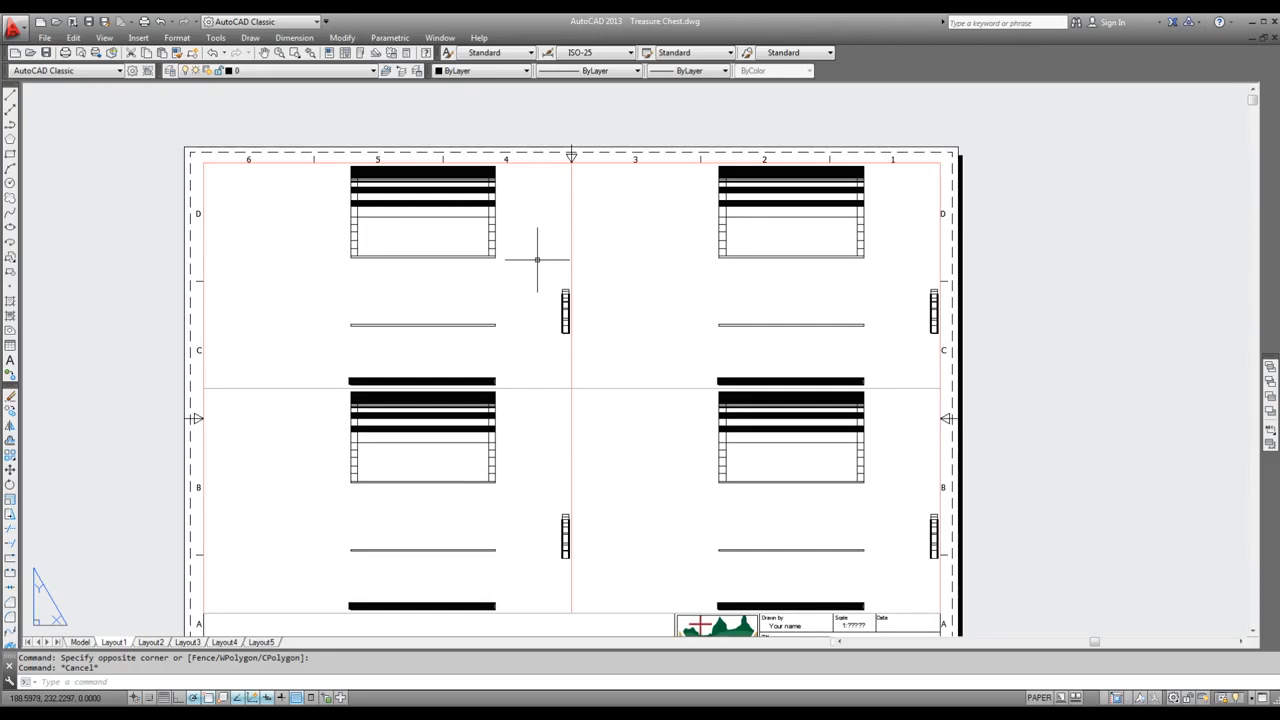
left_click(571, 249)
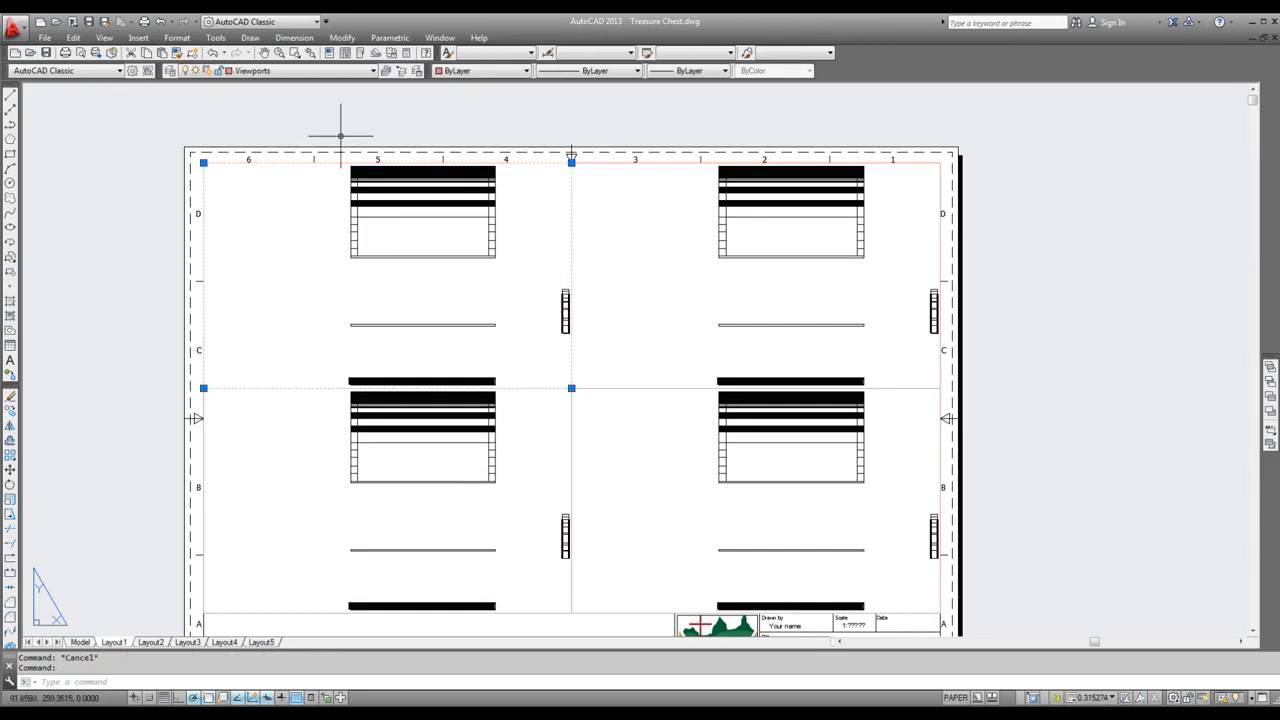
left_click(371, 71)
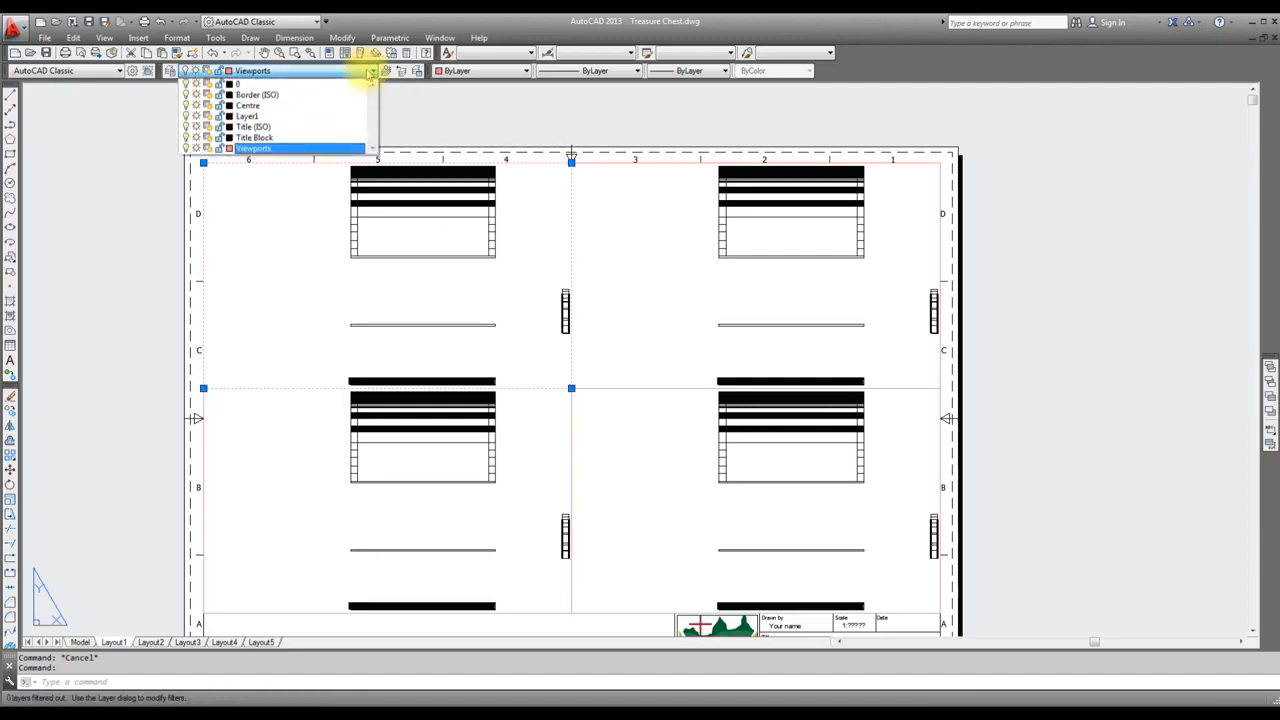
key("Escape")
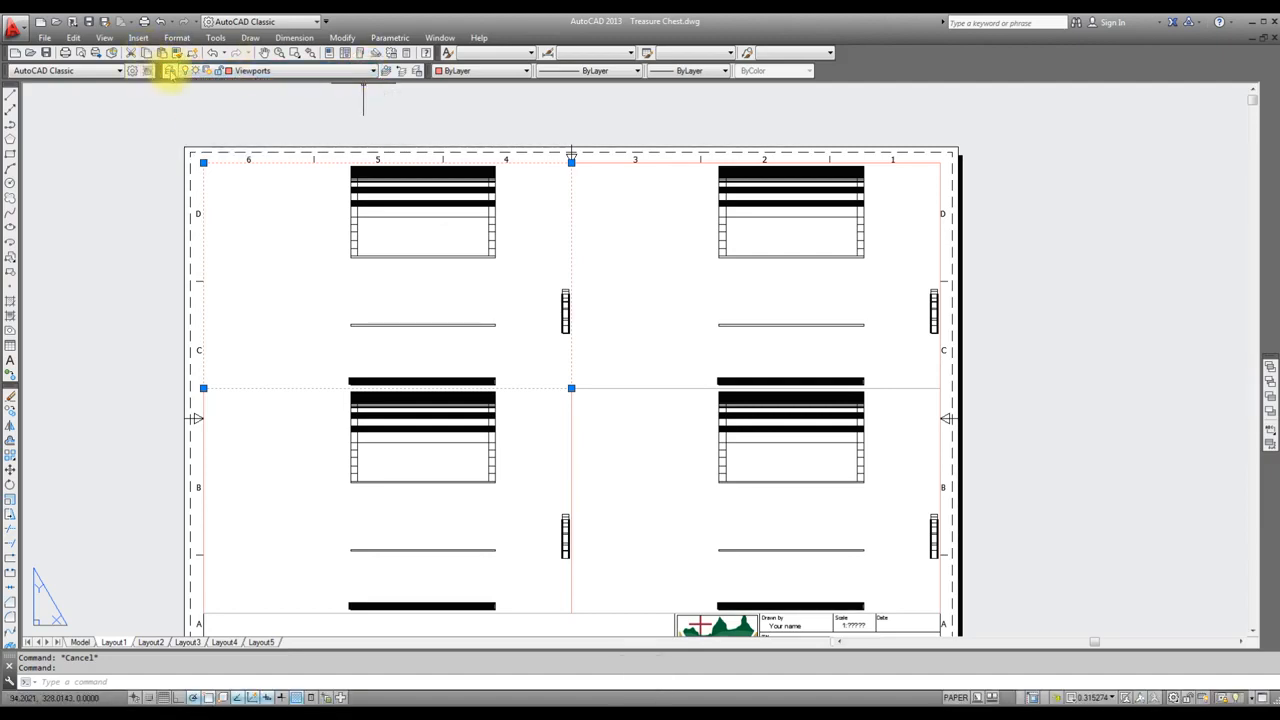
left_click(132, 70)
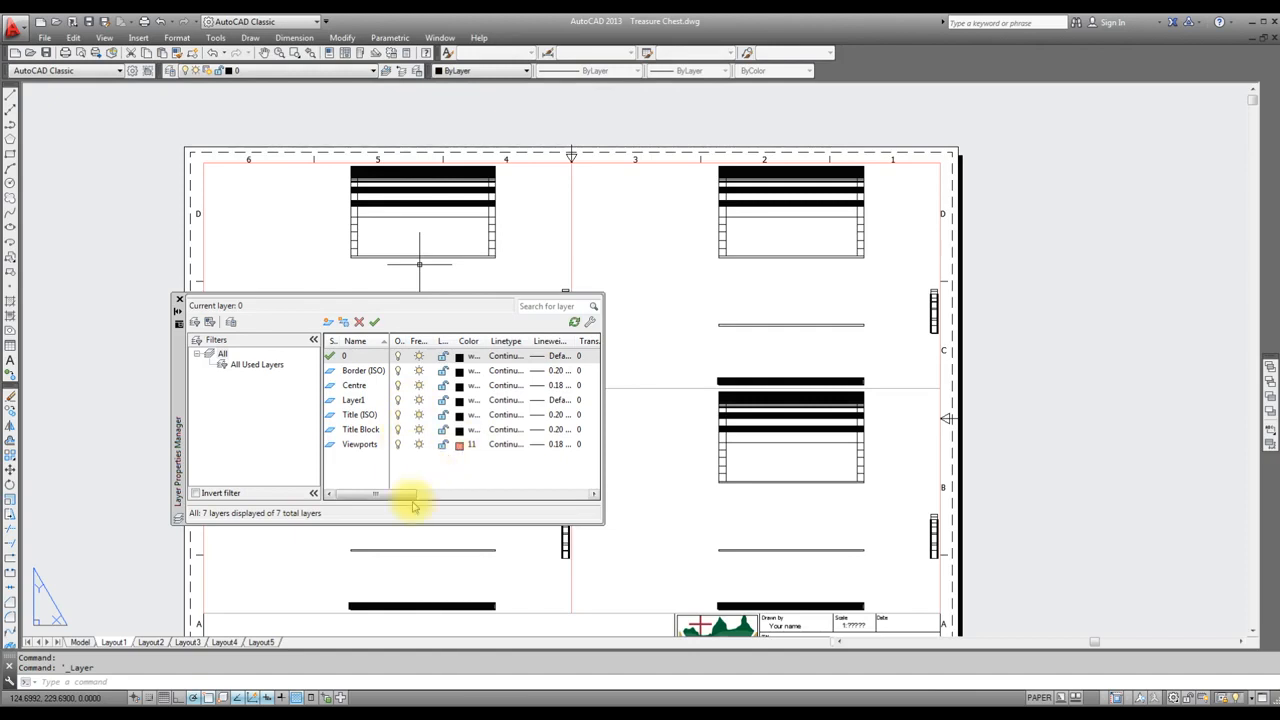
left_click_drag(403, 495, 482, 494)
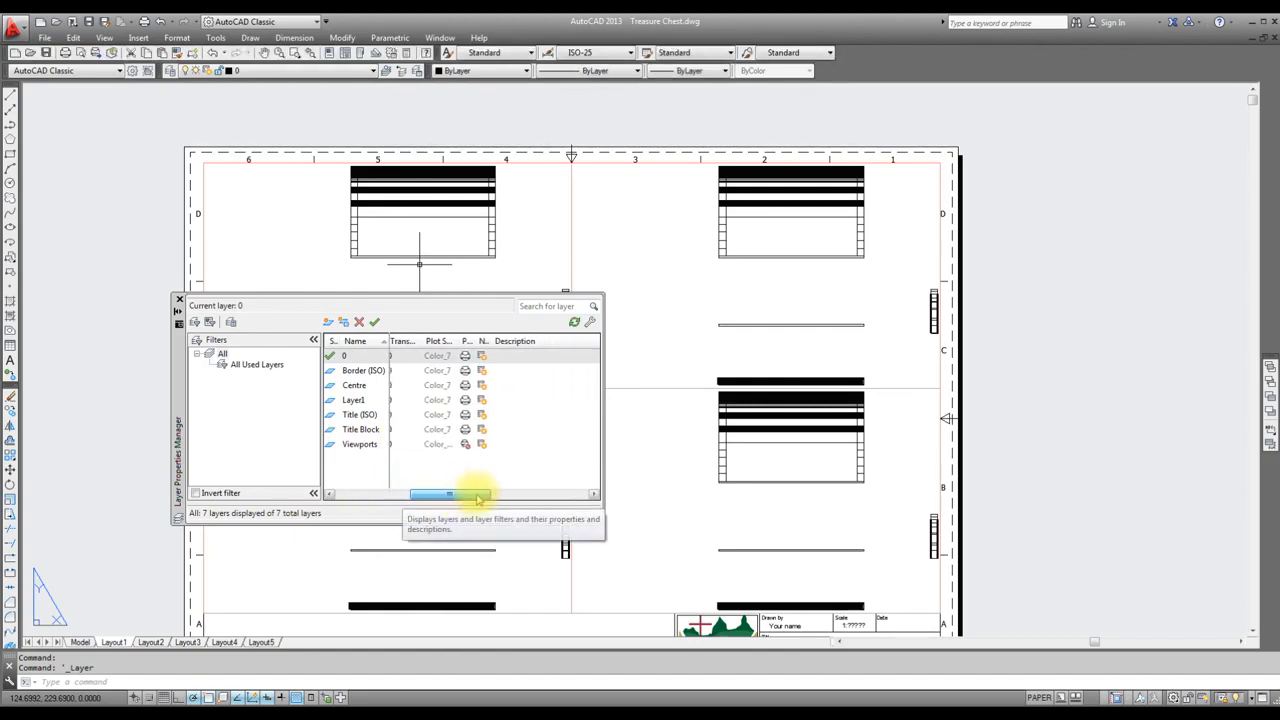
left_click(465, 444)
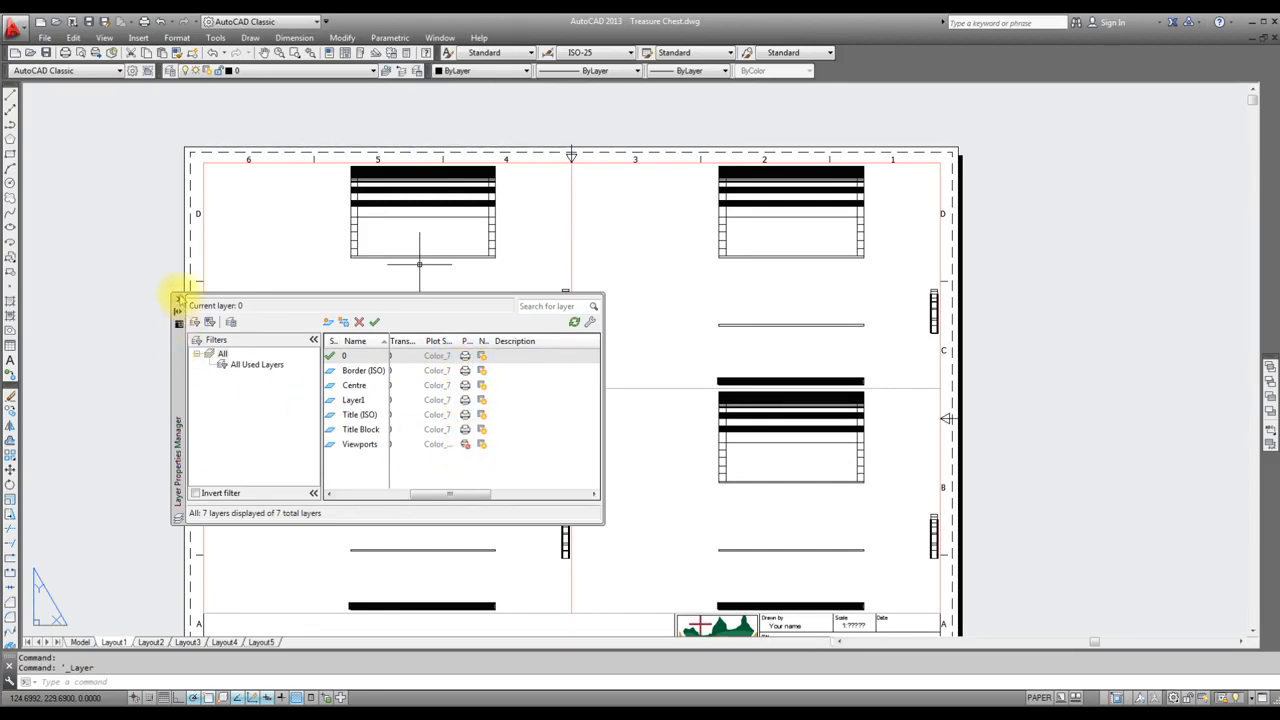
left_click(178, 299)
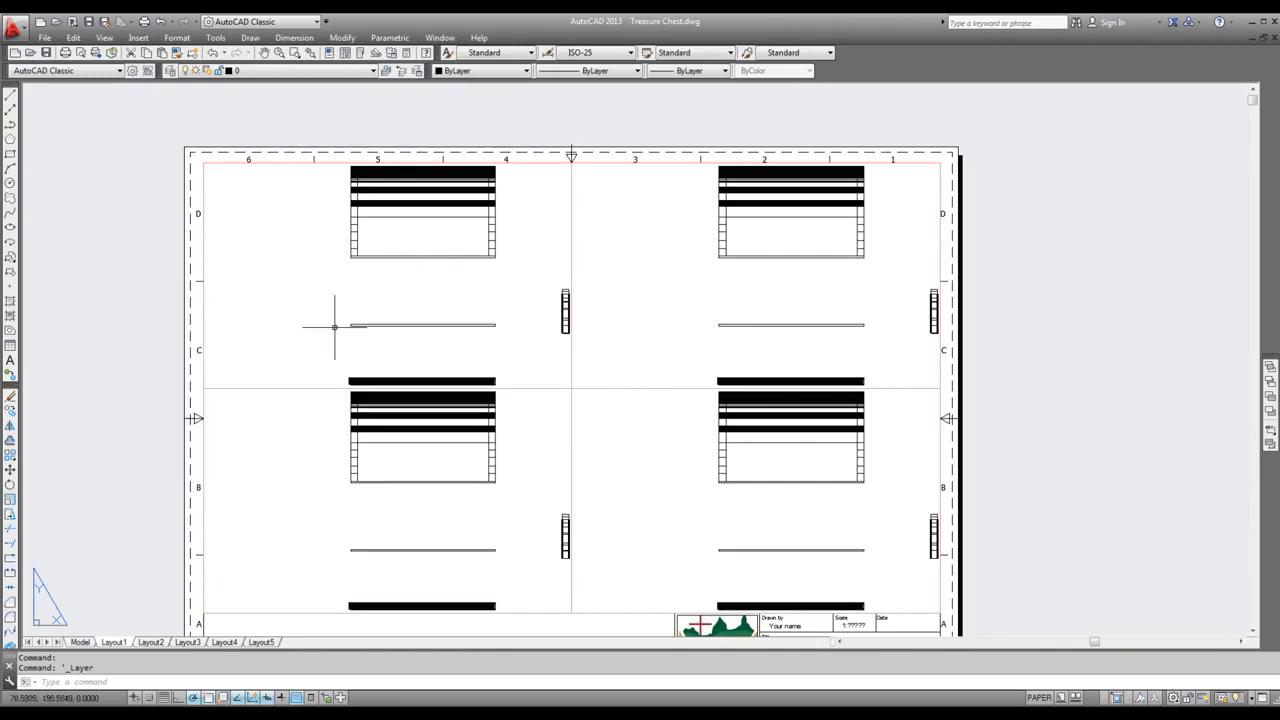
Step: Set the upper left viewport to the Front view at a scale of 1:2 and return to paper space
double_click(536, 331)
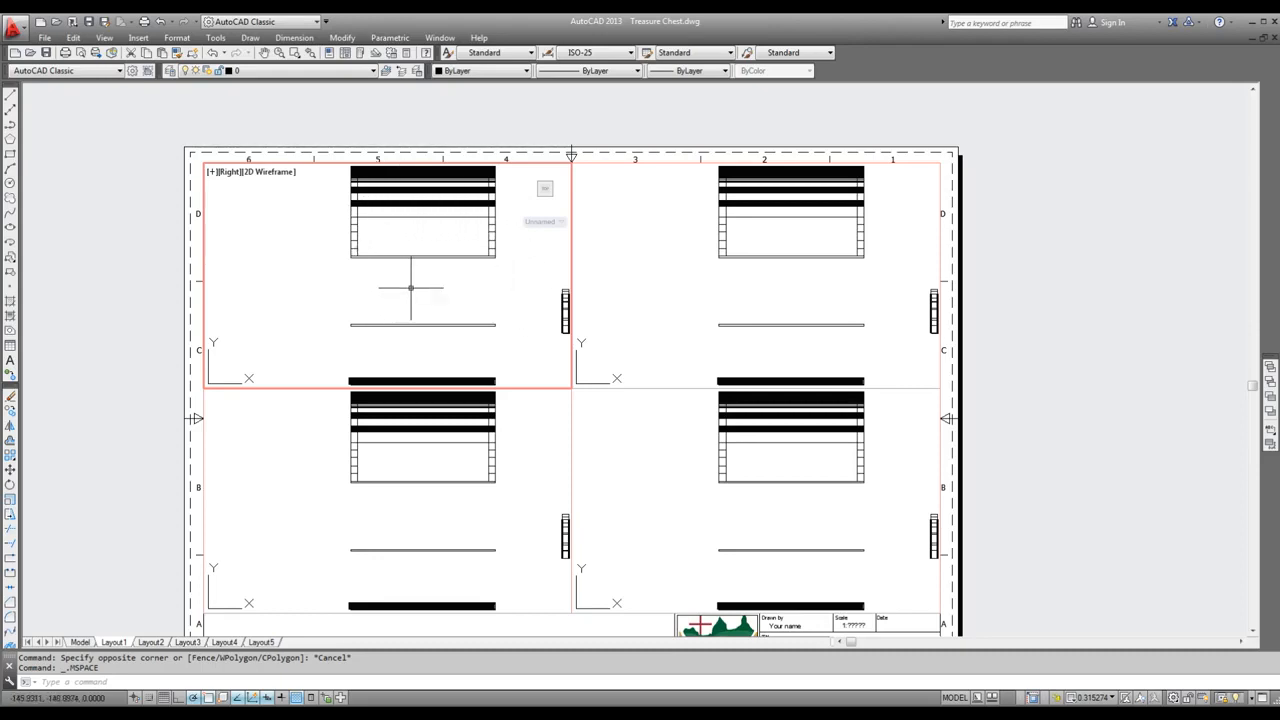
left_click(104, 37)
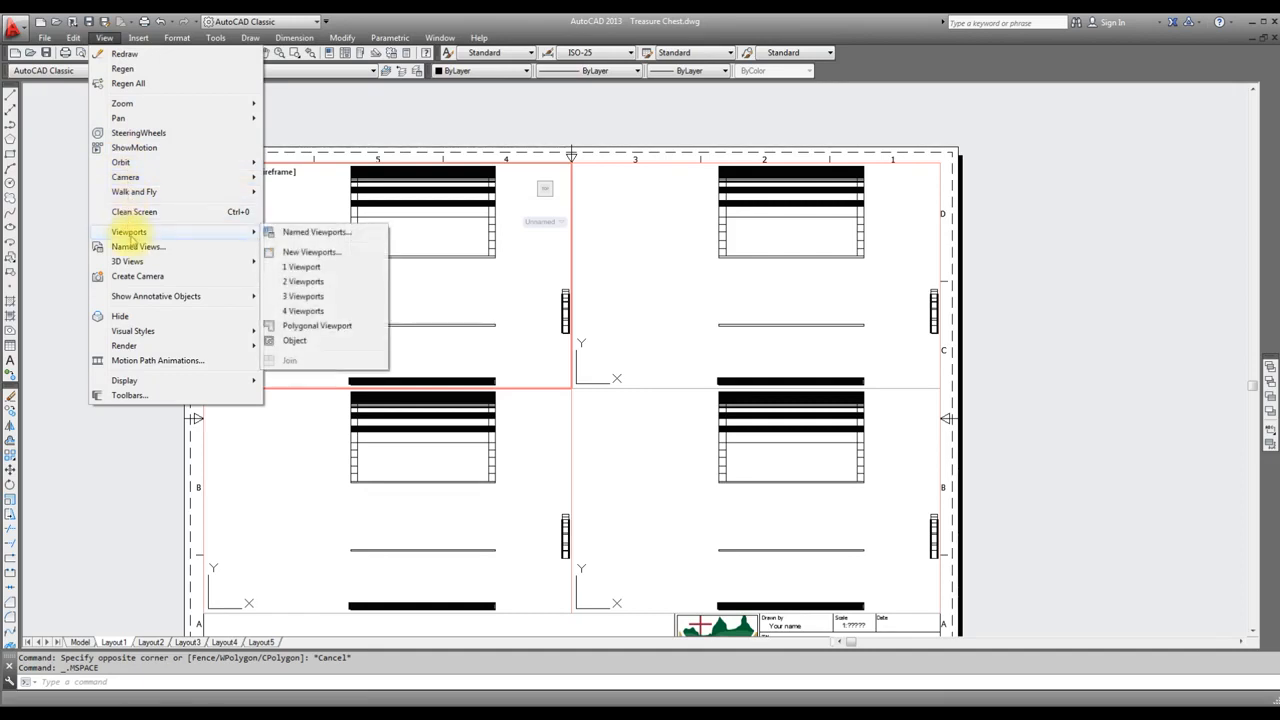
mouse_move(140, 261)
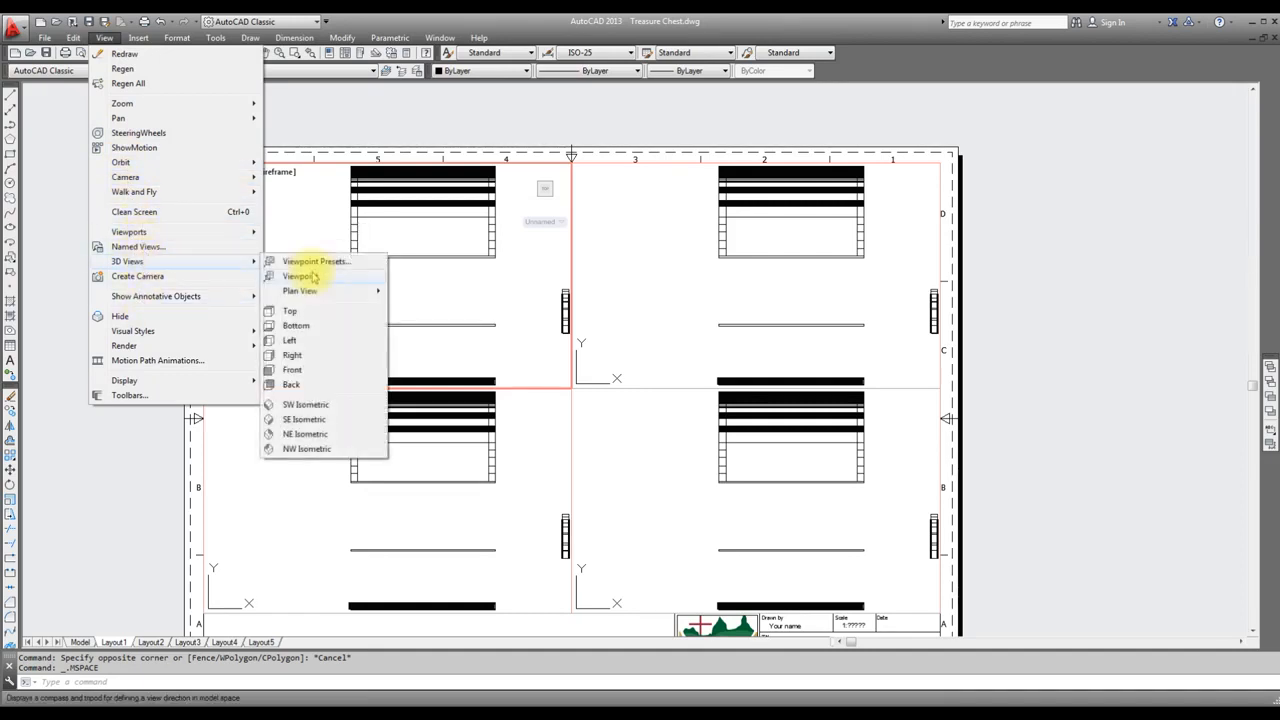
left_click(303, 372)
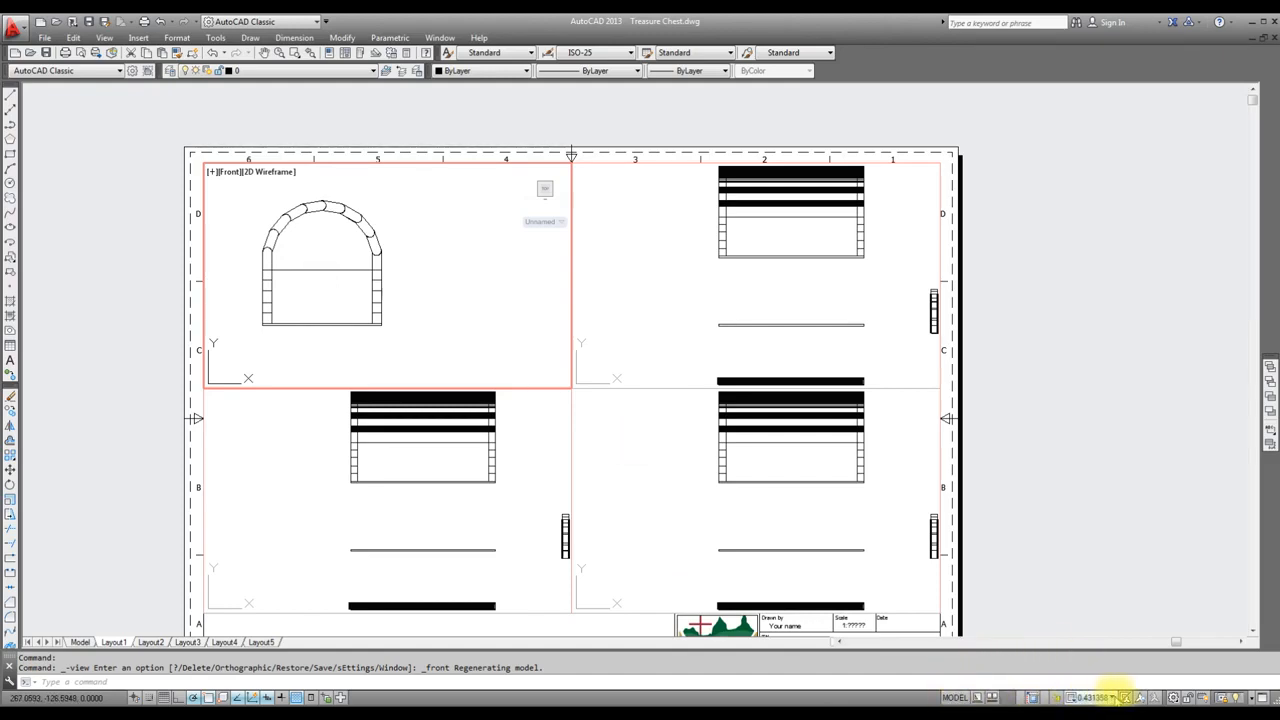
left_click(1113, 697)
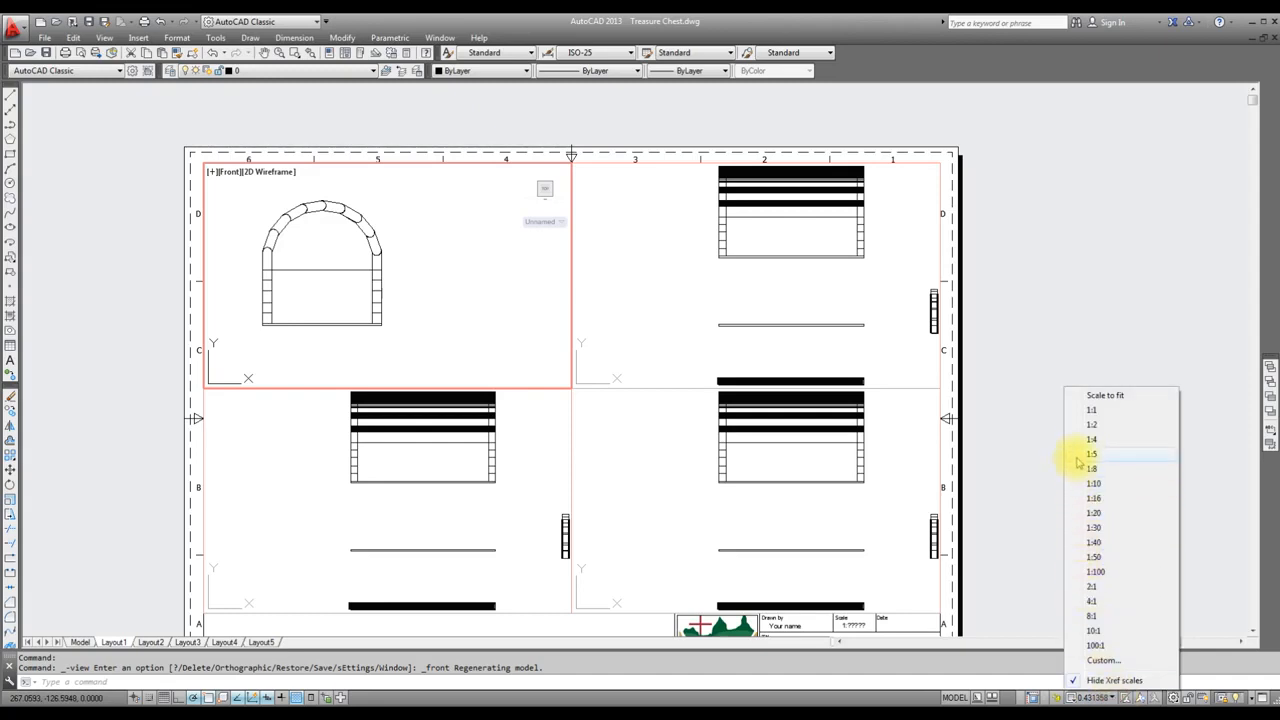
left_click(1090, 426)
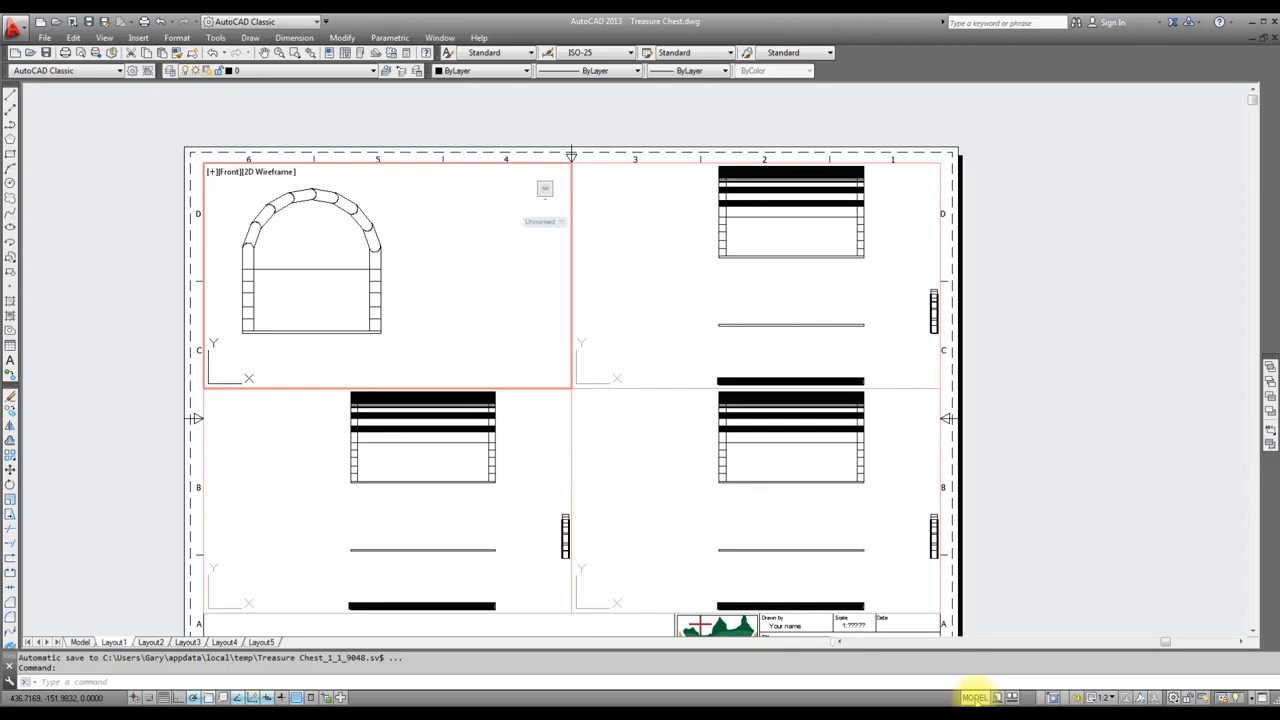
left_click(975, 697)
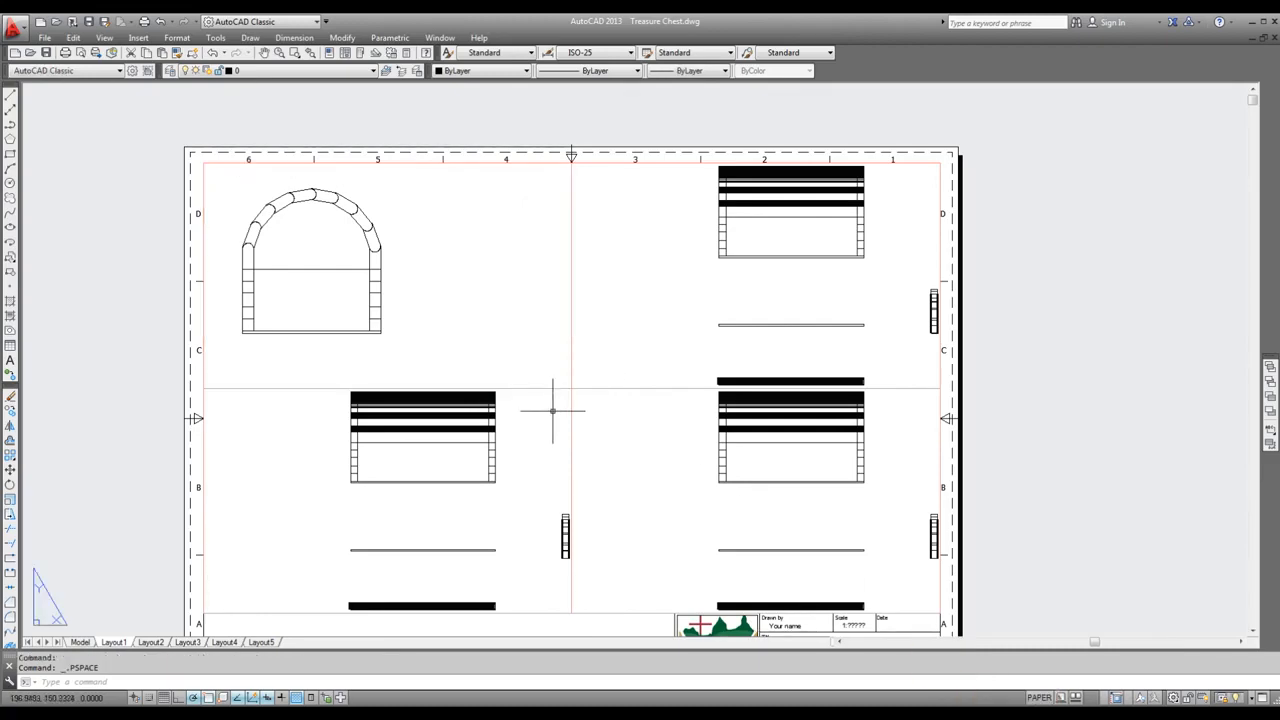
Step: Zoom out the model inside the lower left viewport so the chest and parts appear smaller, and return to paper space
scroll(409, 323, "up", 4)
scroll(403, 323, "down", 8)
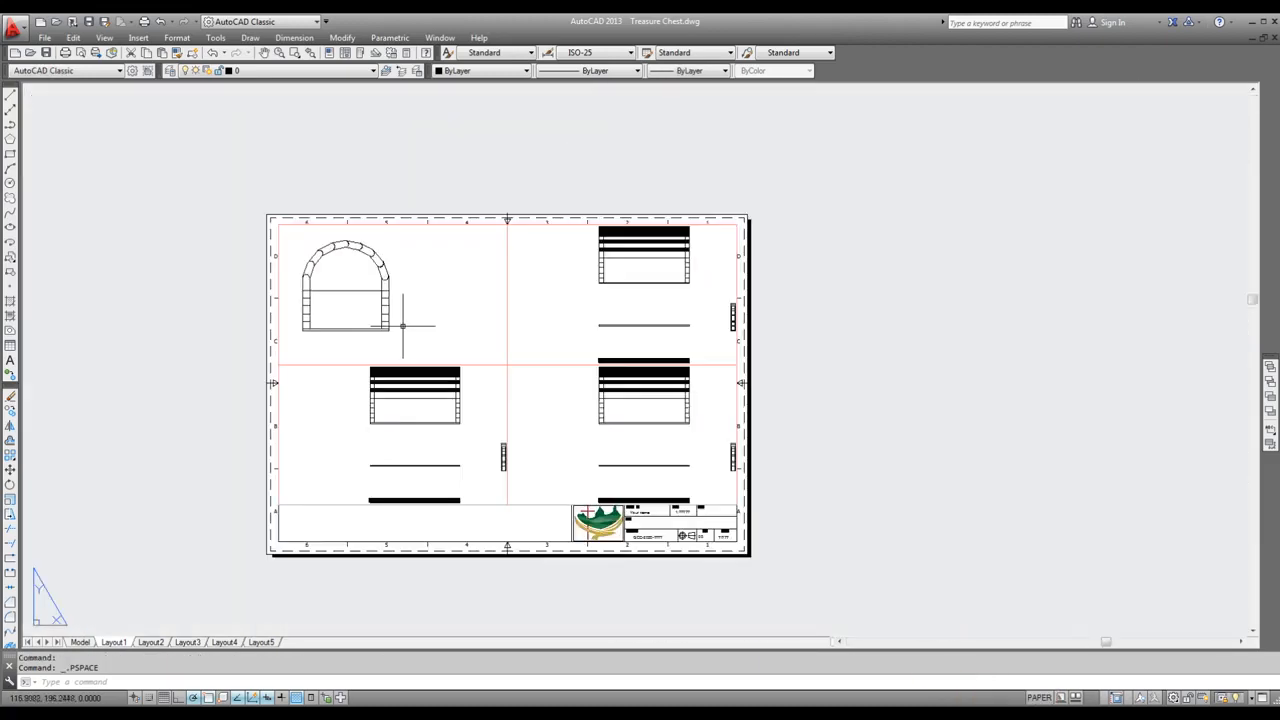
scroll(403, 325, "up", 8)
scroll(403, 323, "down", 4)
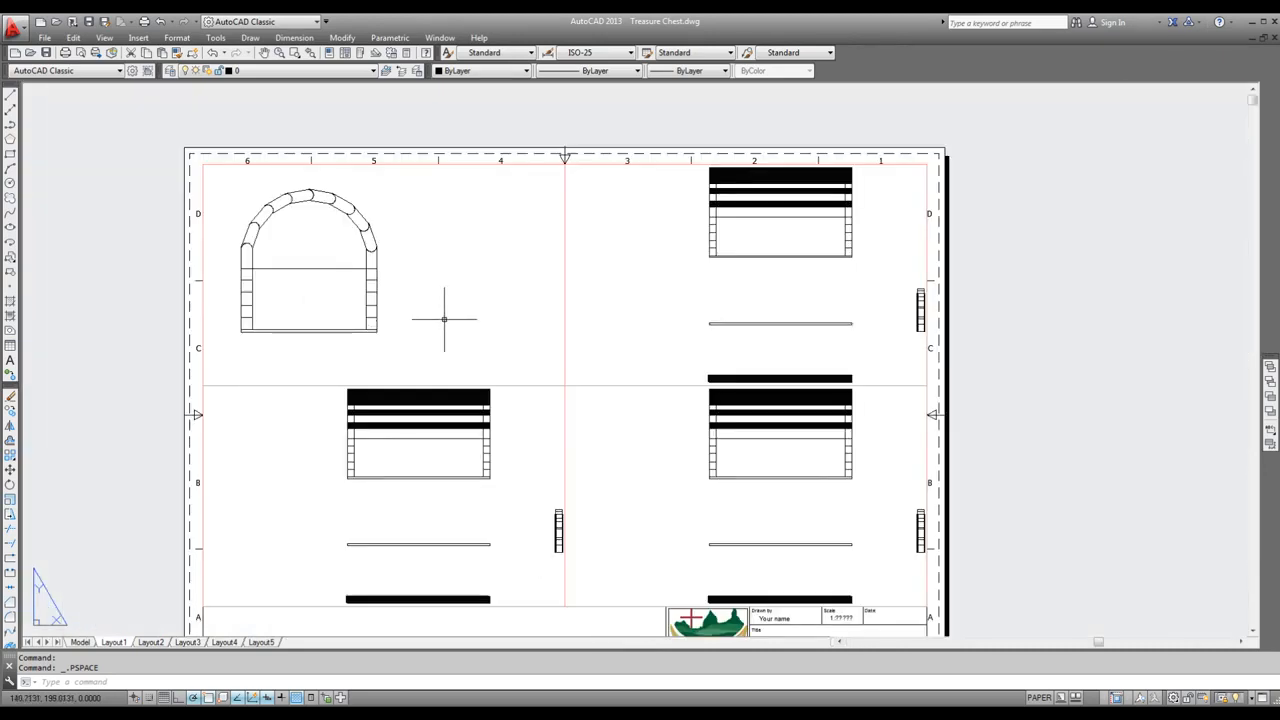
double_click(295, 486)
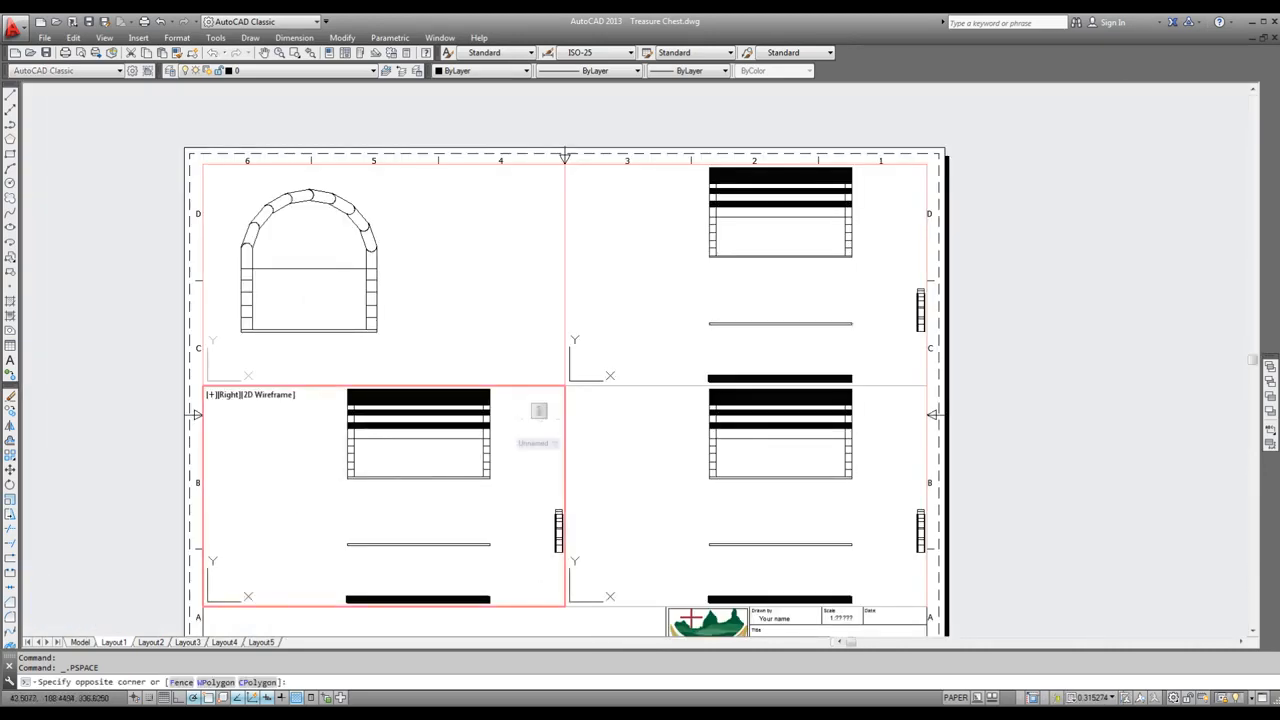
scroll(457, 529, "down", 3)
scroll(489, 529, "up", 3)
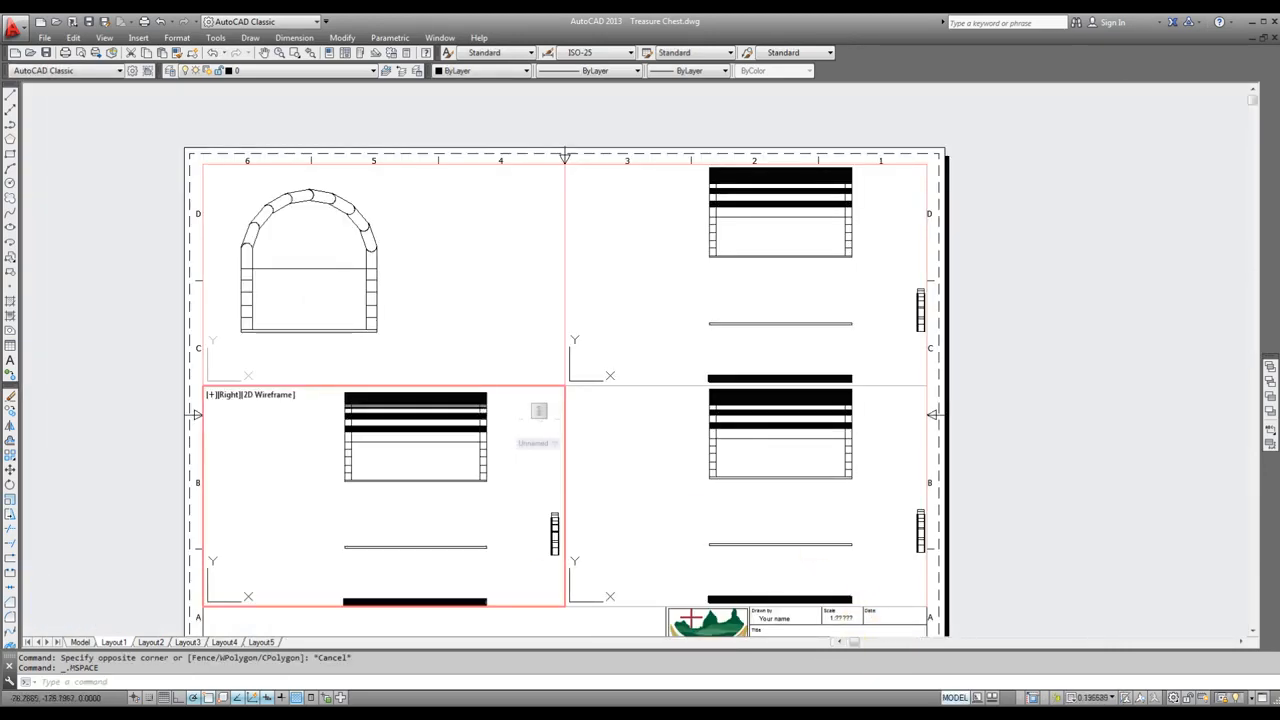
scroll(443, 510, "down", 3)
scroll(445, 495, "up", 3)
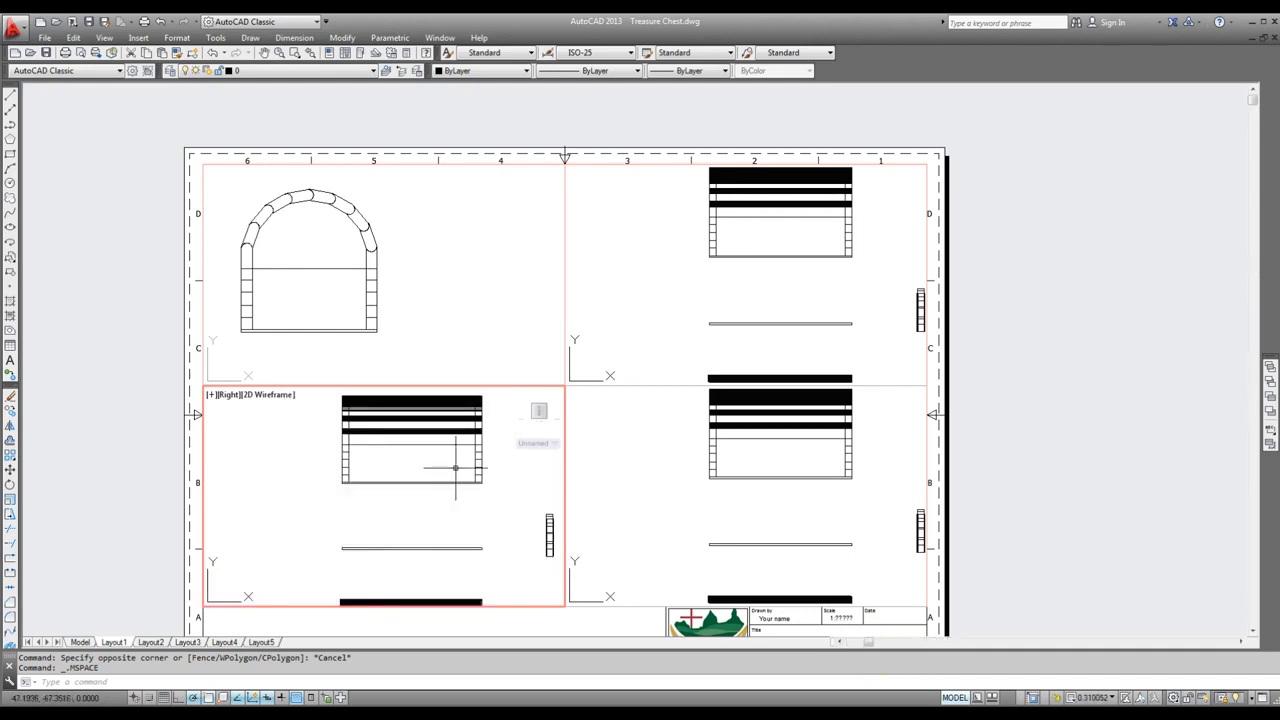
scroll(440, 483, "down", 3)
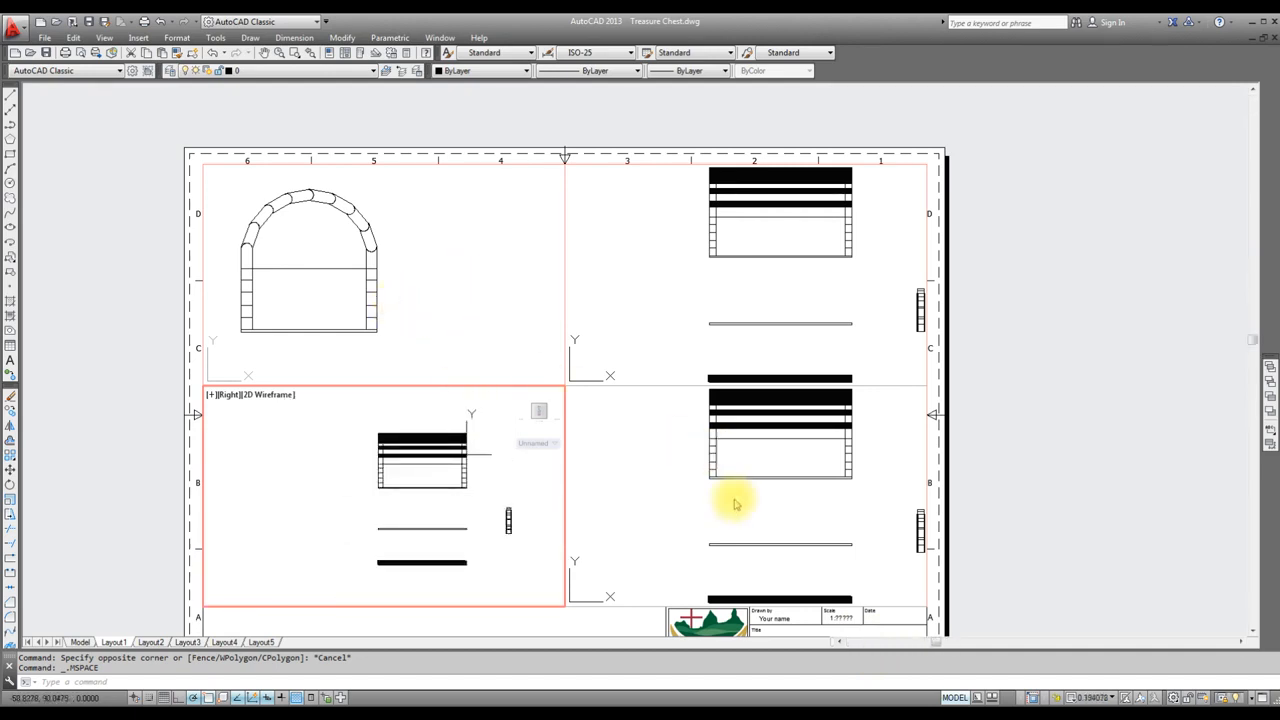
left_click(955, 697)
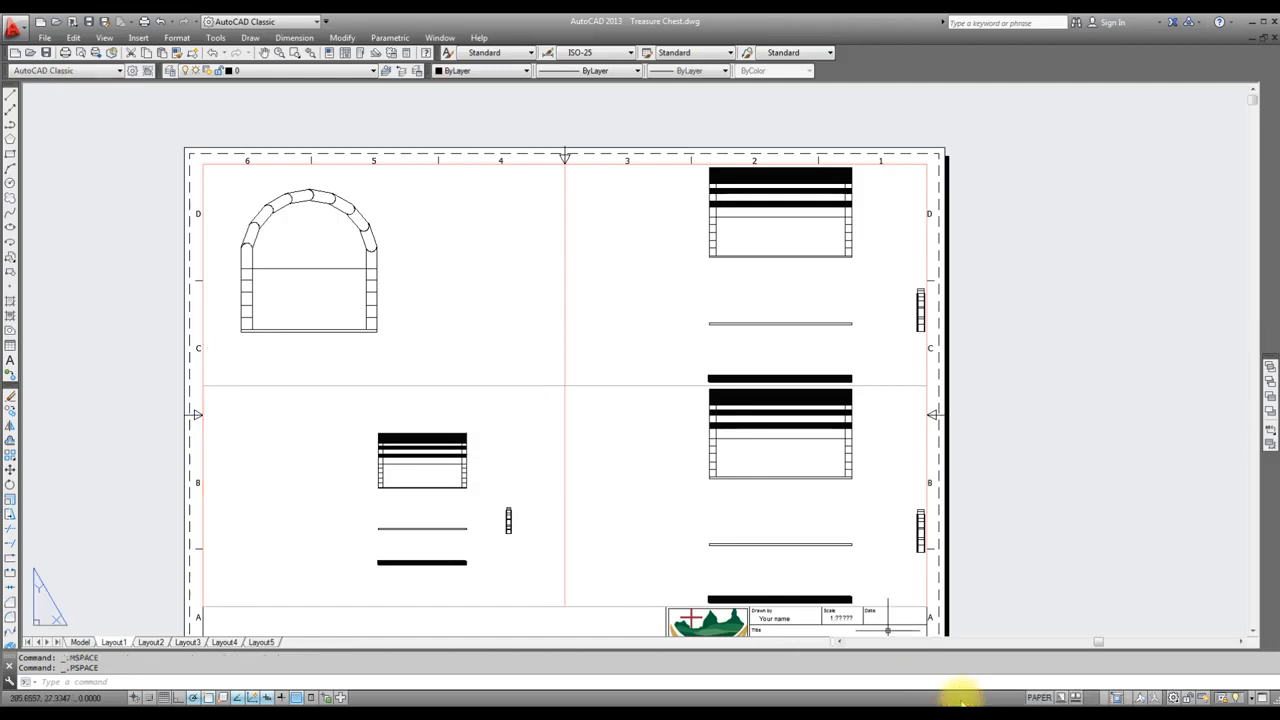
double_click(519, 452)
left_click(532, 445)
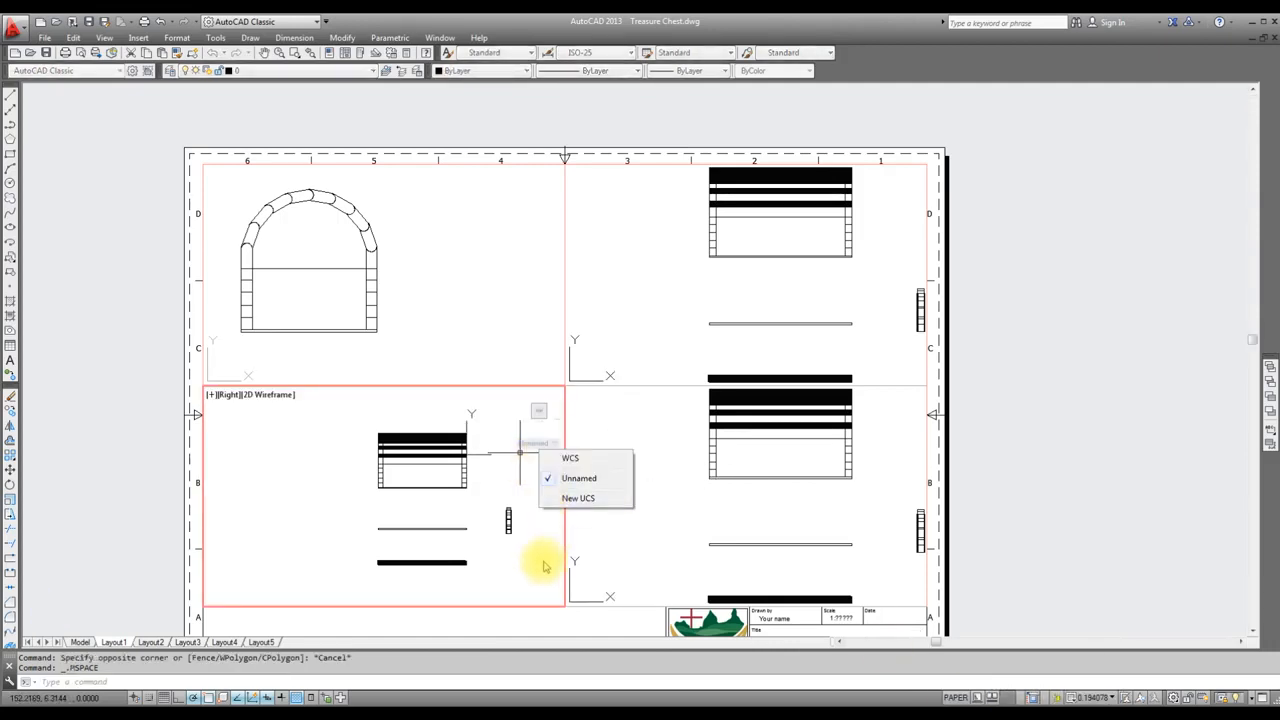
left_click(538, 628)
scroll(519, 425, "up", 2)
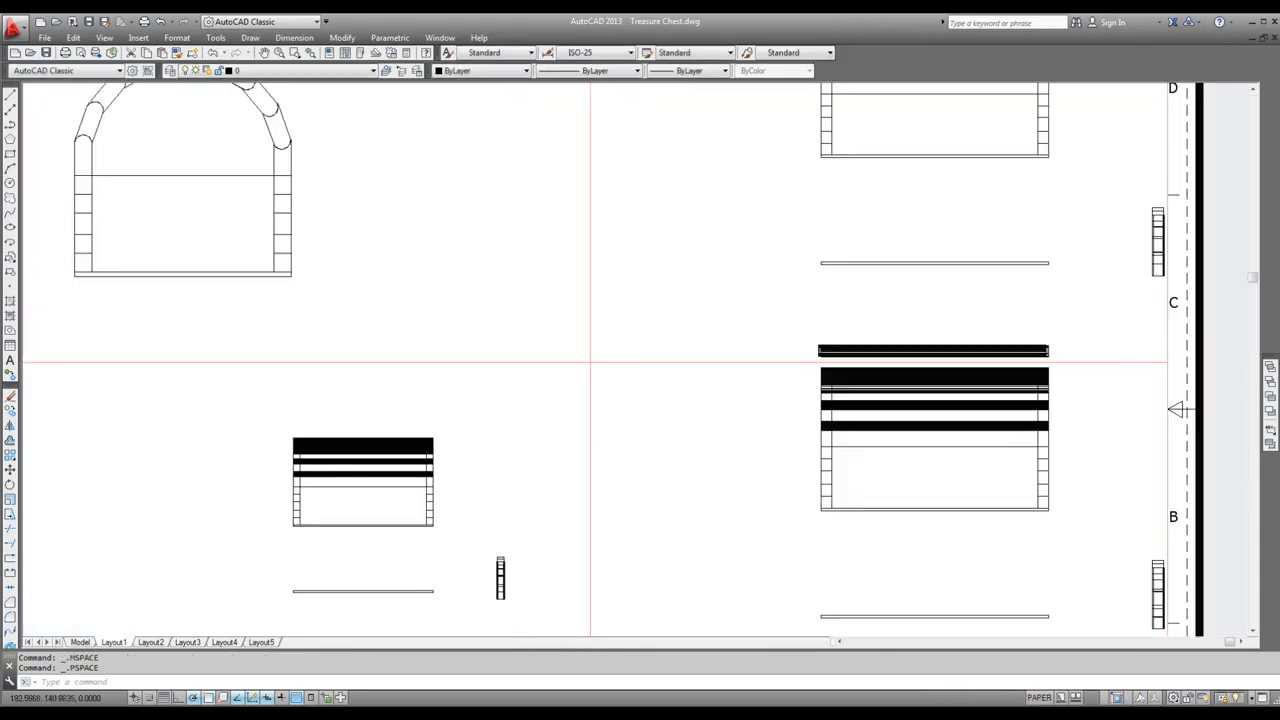
scroll(523, 414, "down", 6)
scroll(491, 520, "up", 4)
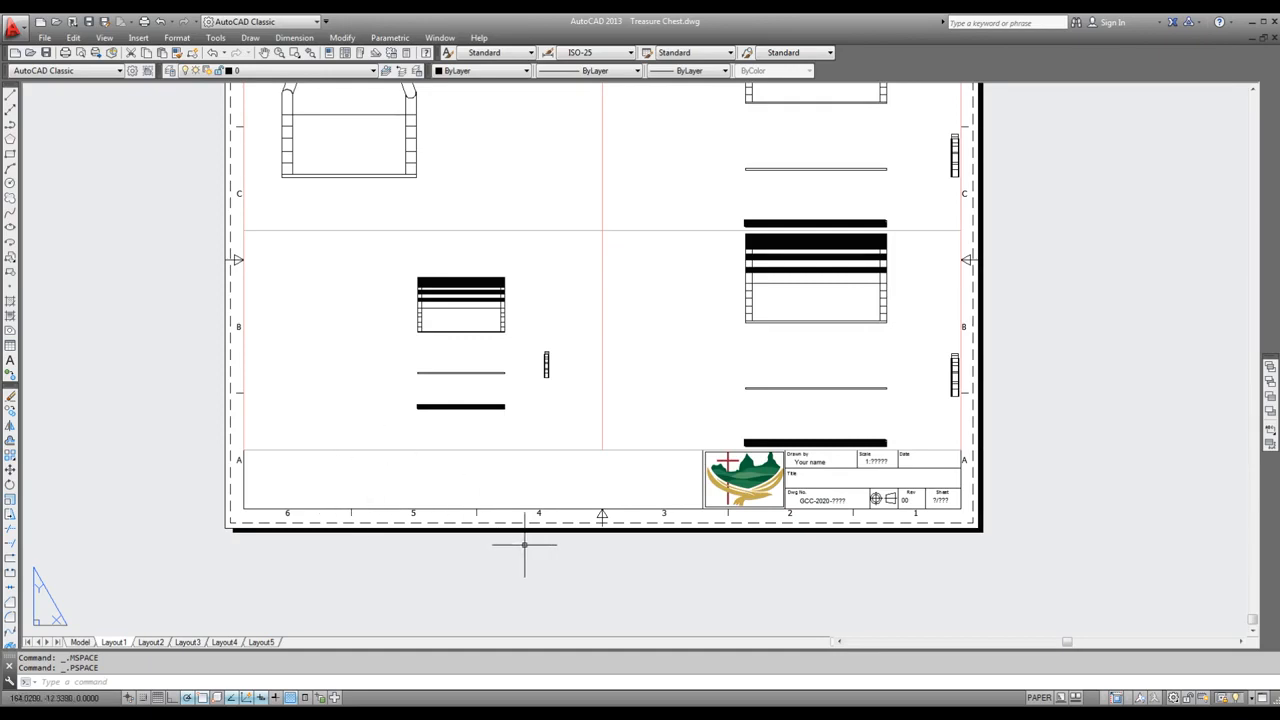
scroll(350, 316, "up", 3)
scroll(516, 333, "down", 1)
scroll(516, 333, "up", 1)
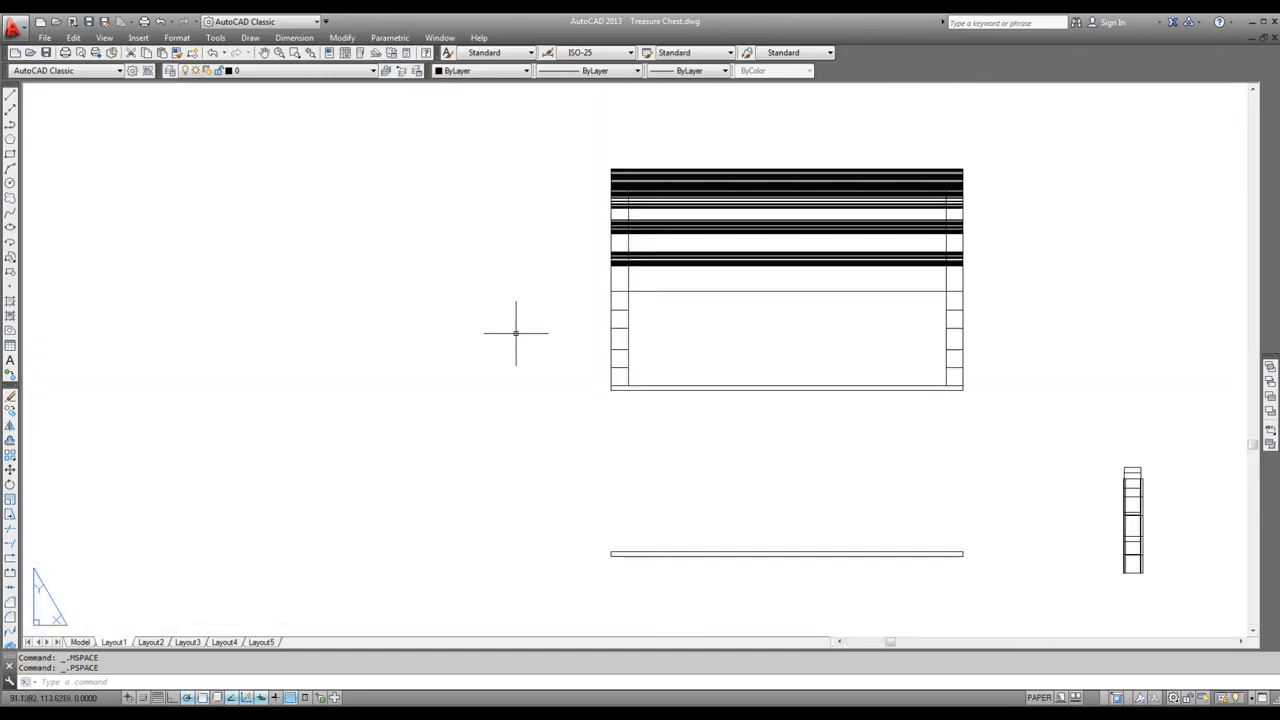
scroll(466, 431, "down", 5)
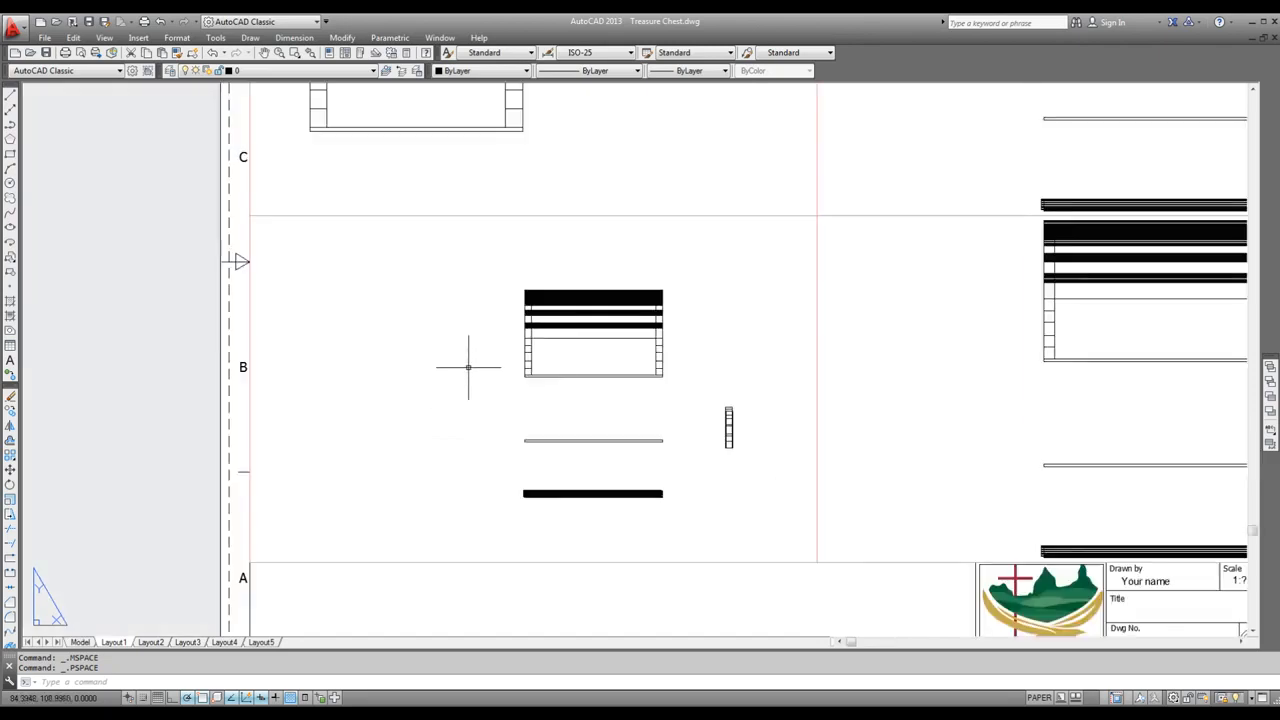
scroll(457, 464, "up", 3)
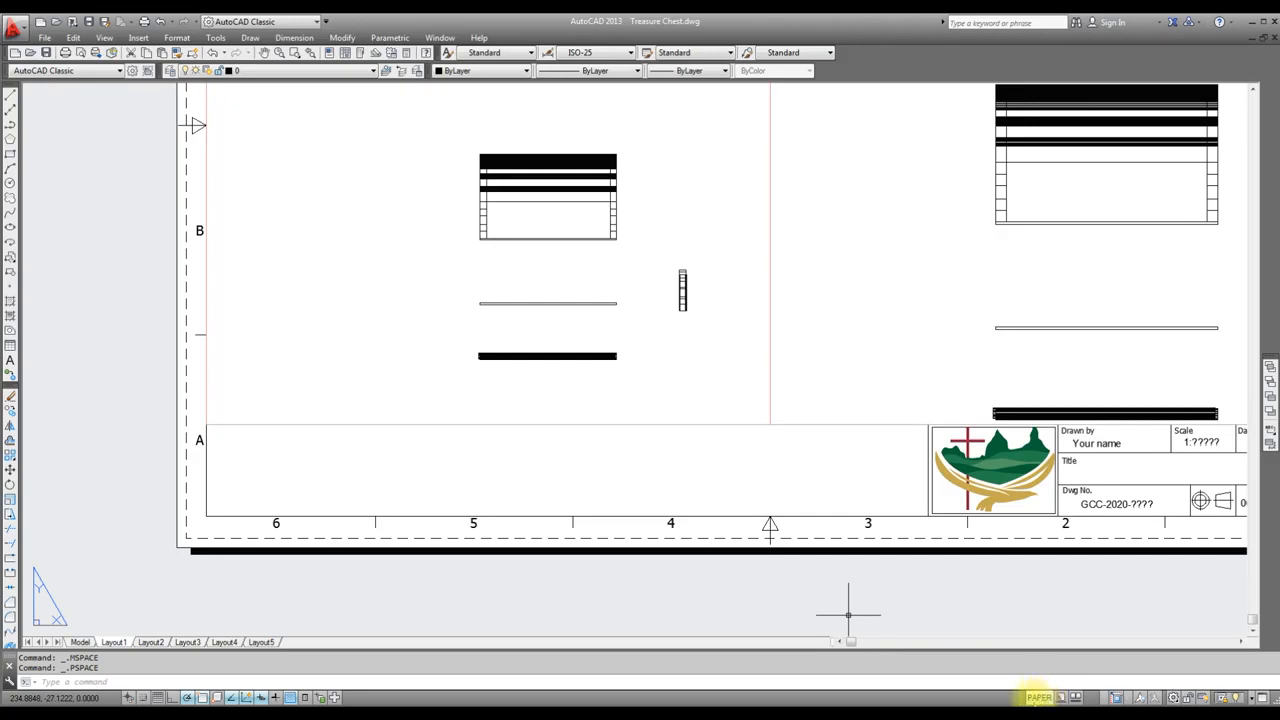
scroll(891, 636, "up", 4)
scroll(891, 636, "down", 4)
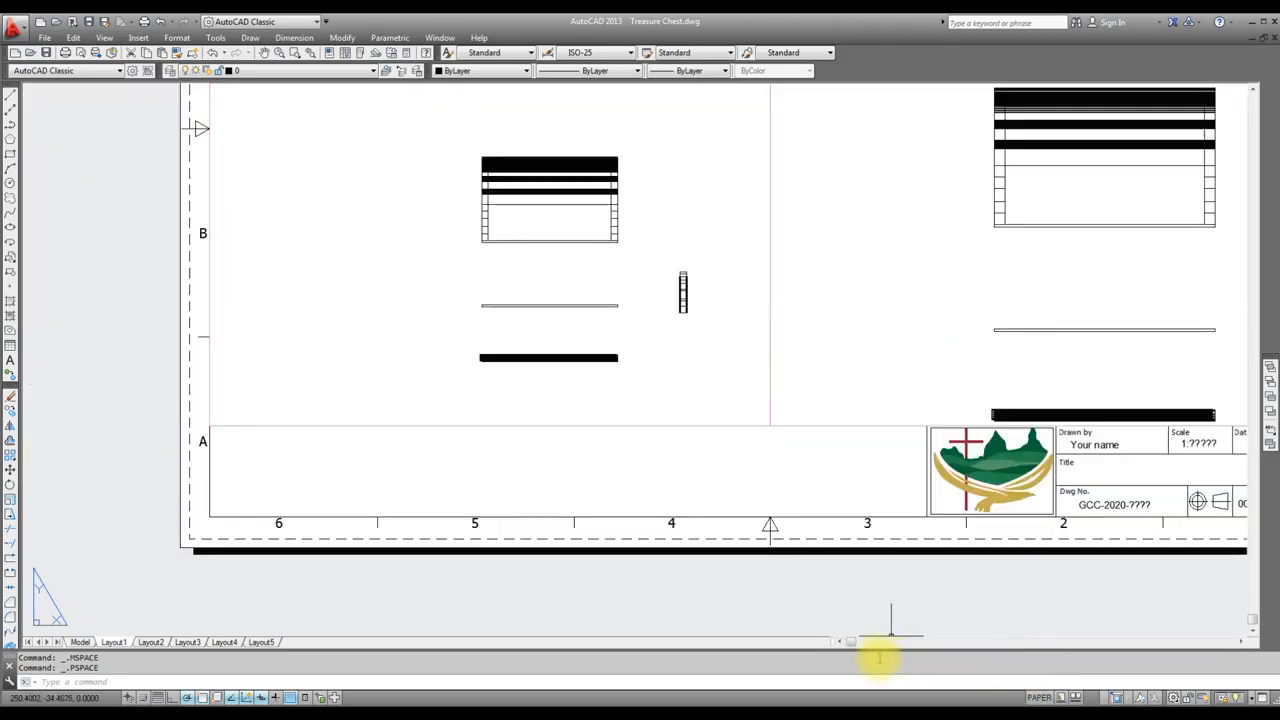
scroll(891, 636, "down", 2)
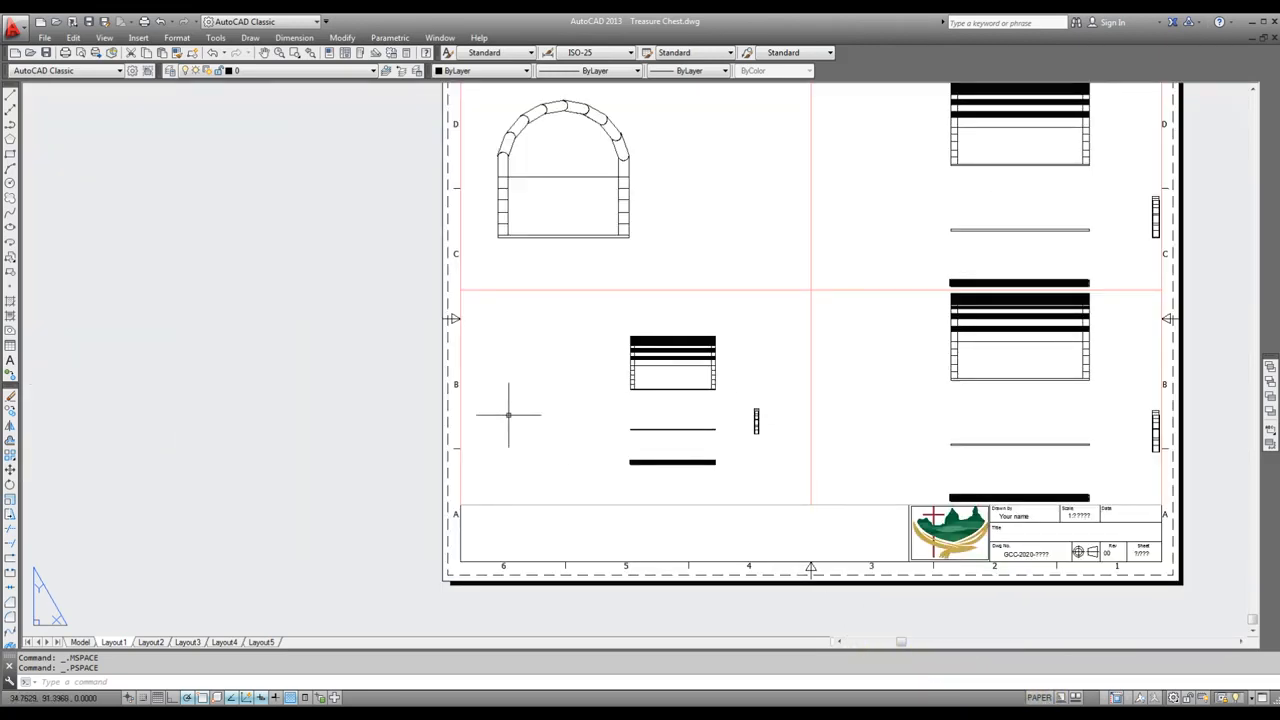
scroll(493, 470, "up", 2)
scroll(965, 480, "up", 4)
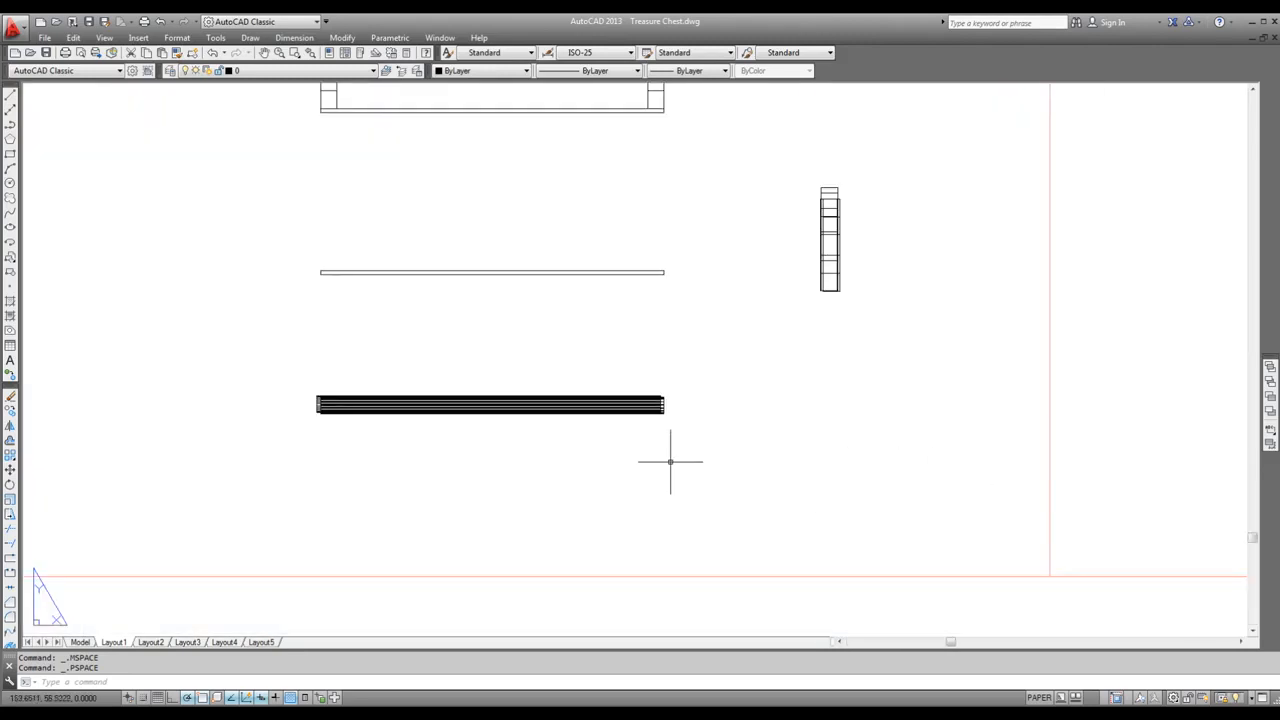
Step: Narrow the upper left viewport by stretching its right edge in to just beside the chest's front view
scroll(569, 444, "down", 3)
scroll(314, 305, "up", 4)
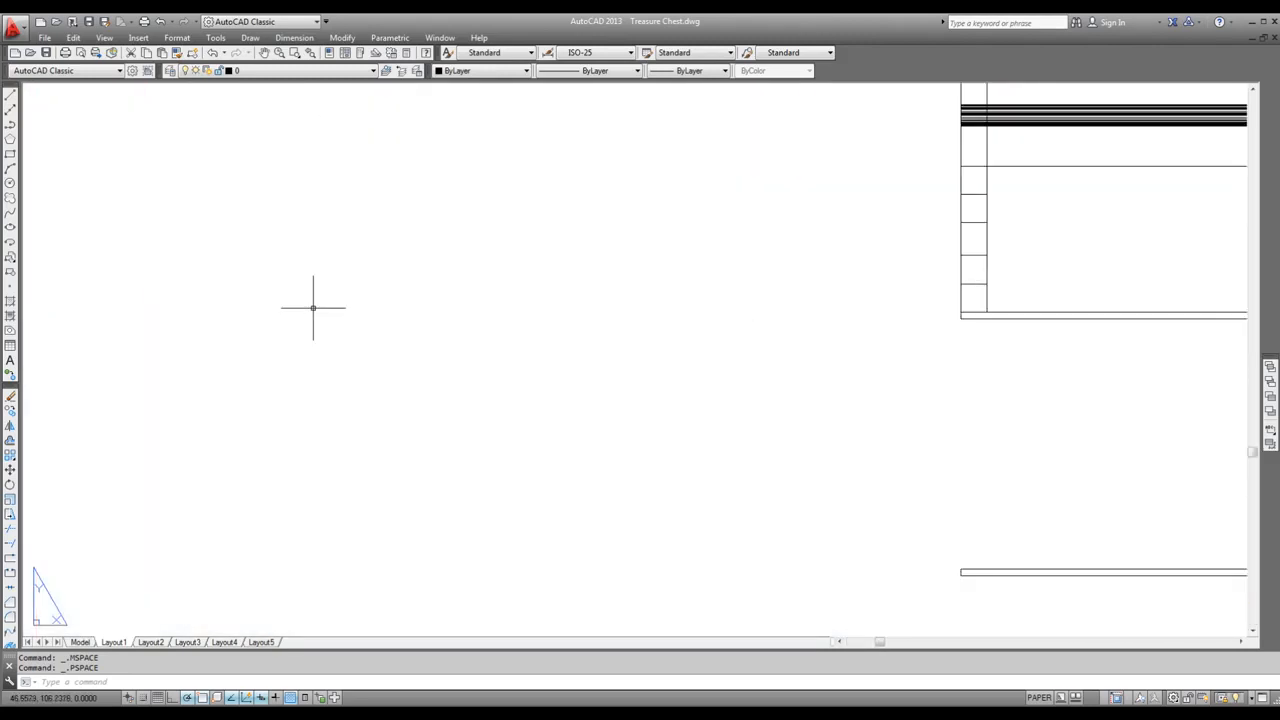
scroll(340, 335, "down", 3)
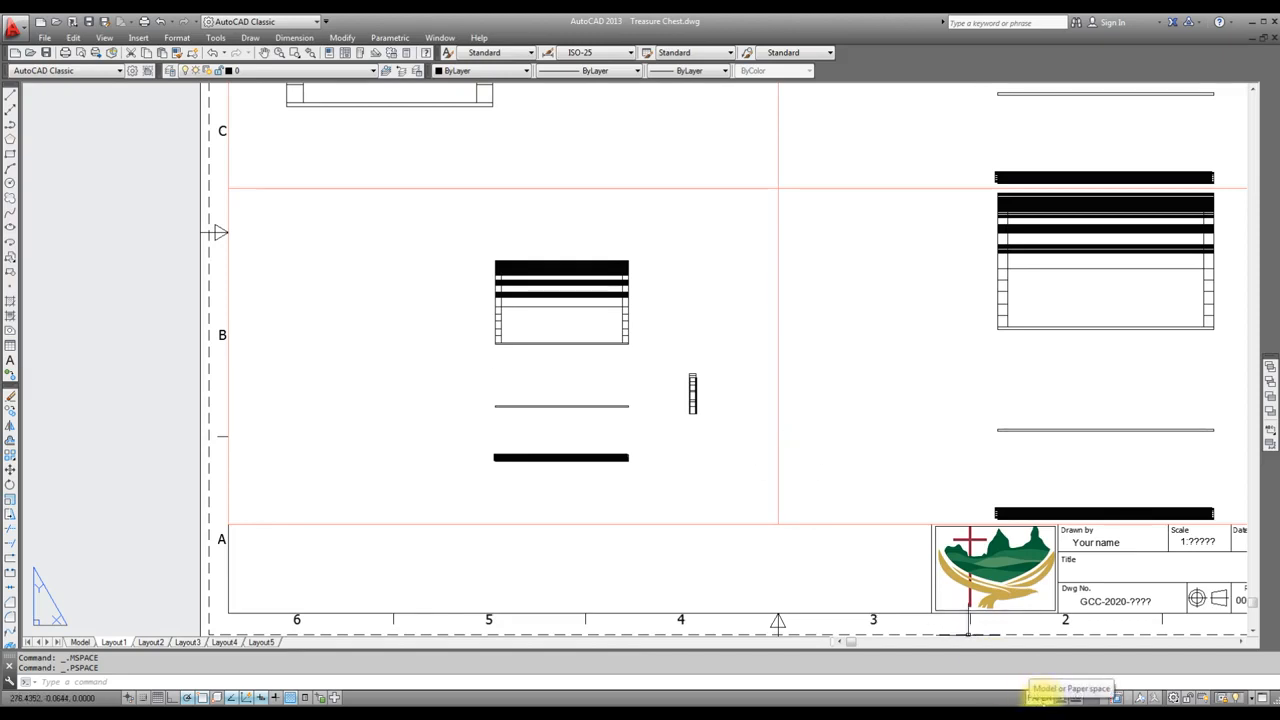
scroll(557, 579, "up", 2)
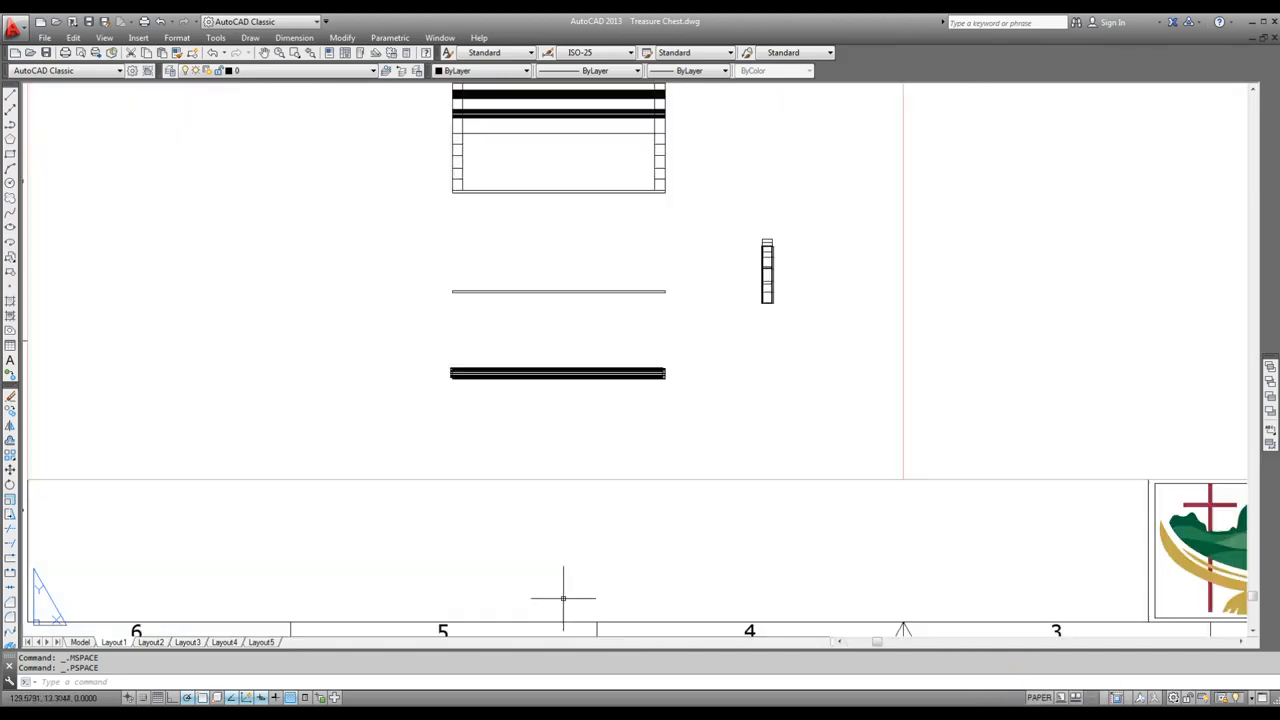
scroll(559, 593, "up", 2)
scroll(559, 593, "down", 6)
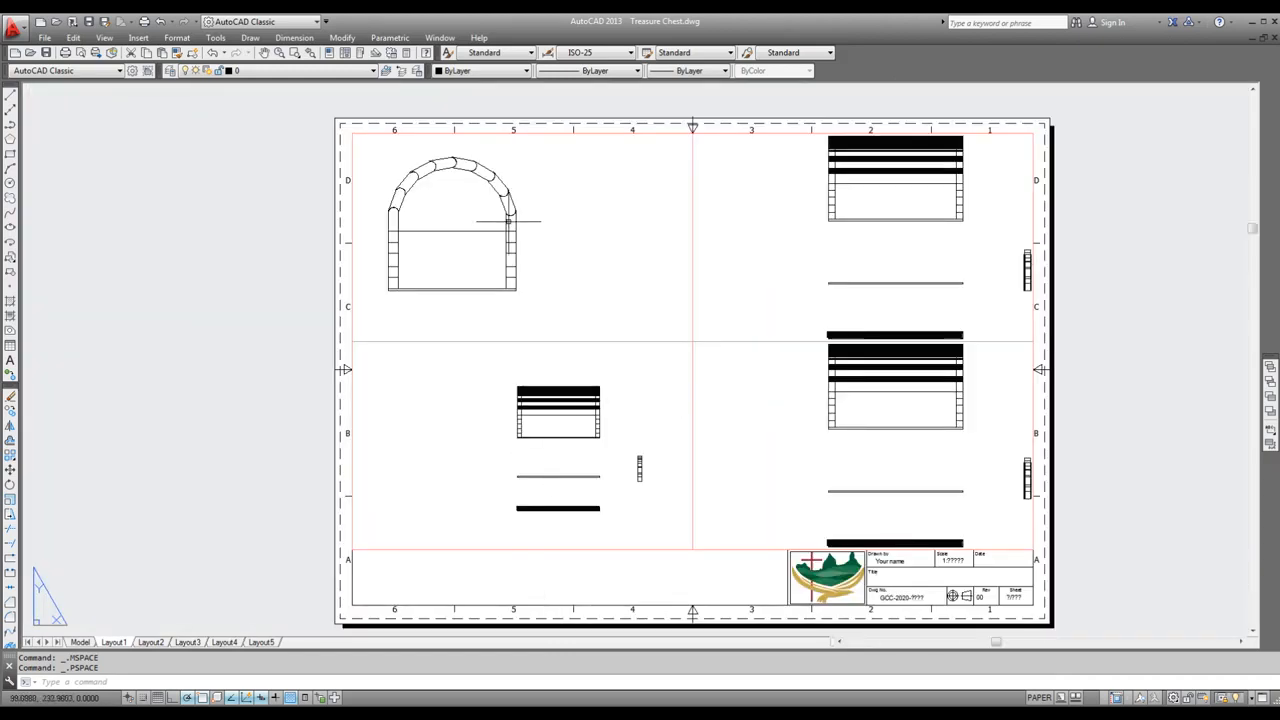
scroll(582, 140, "up", 4)
left_click(700, 115)
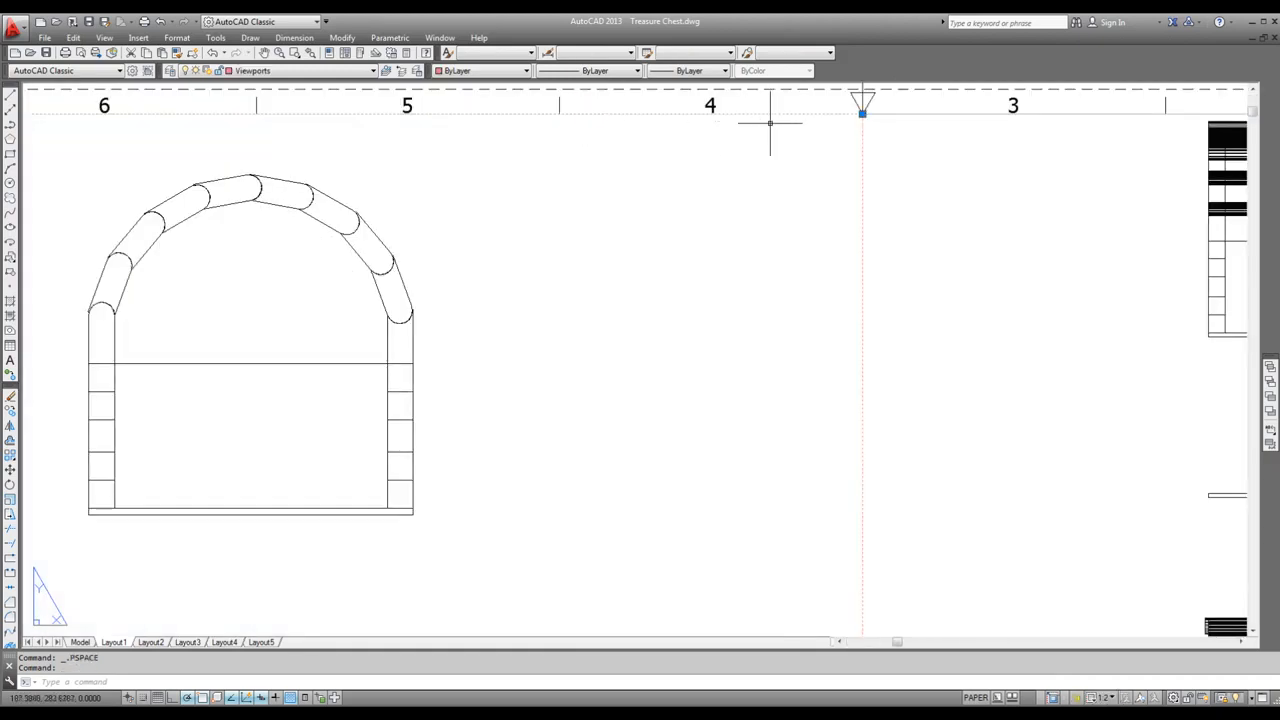
left_click(862, 113)
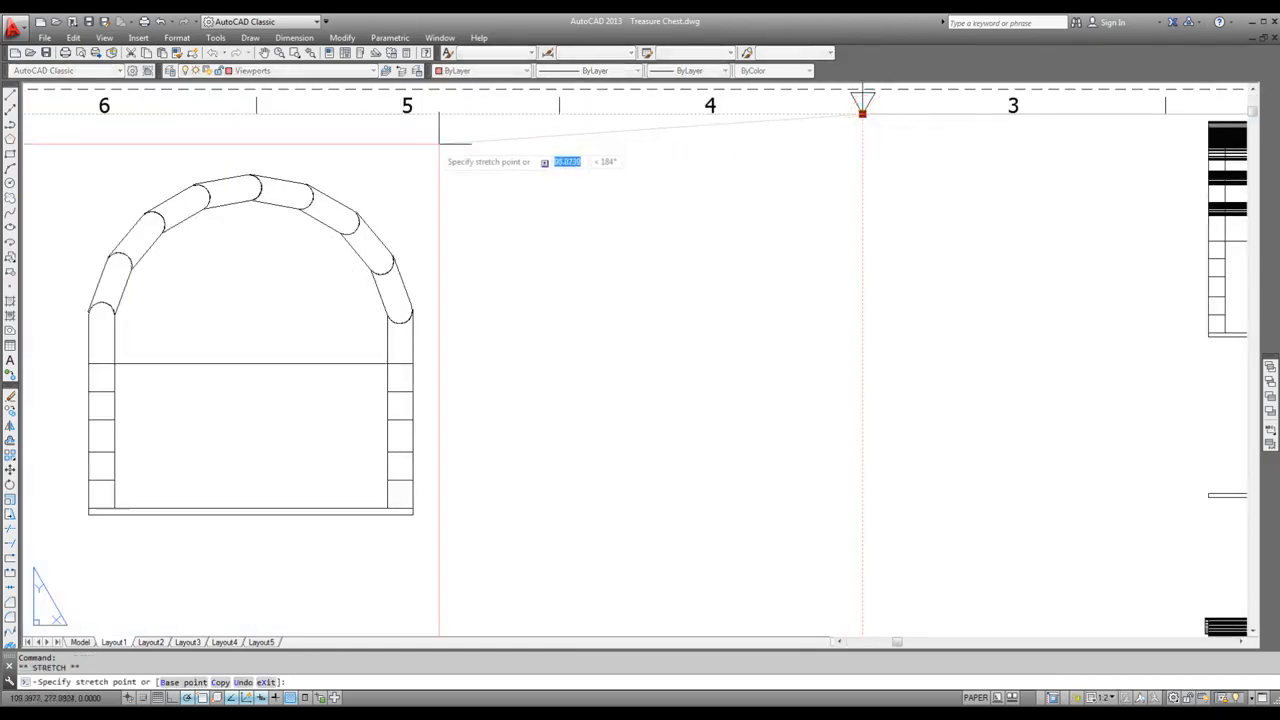
left_click(429, 113)
scroll(471, 177, "up", 3)
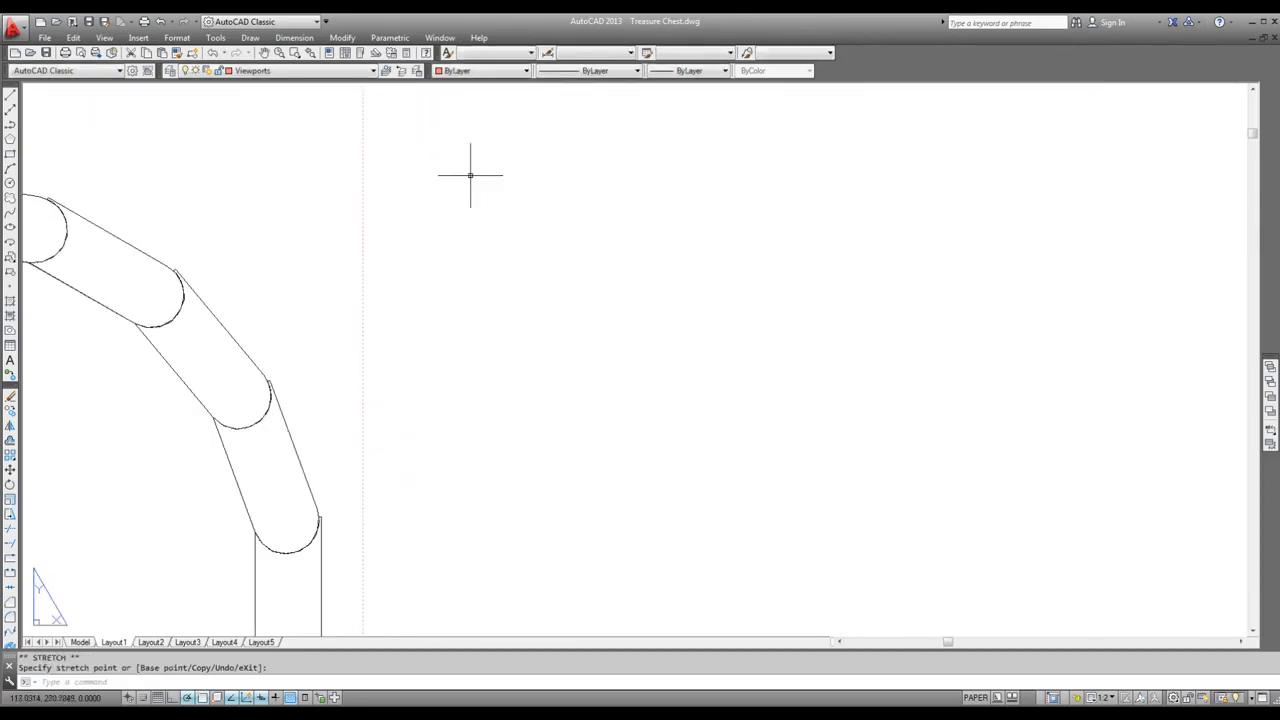
scroll(471, 177, "down", 6)
scroll(297, 163, "down", 2)
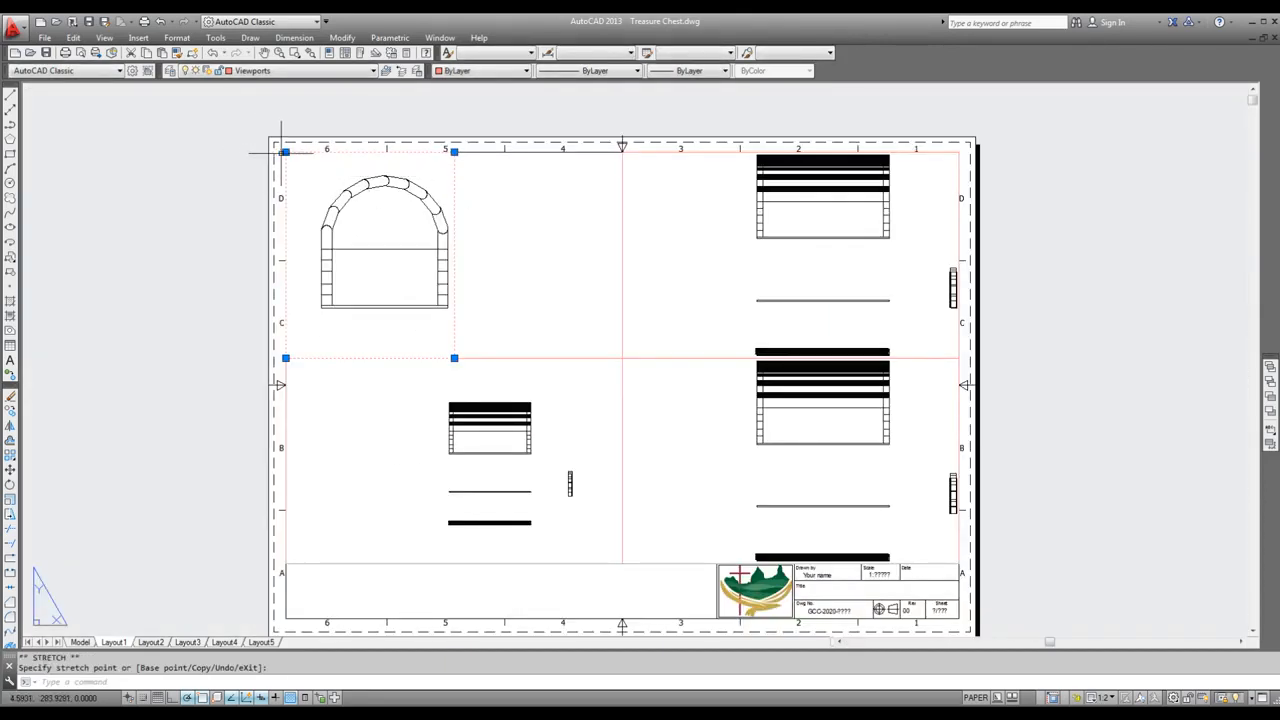
Step: Tighten the left, lower and upper edges of the front view's viewport around the chest and deselect it
left_click(285, 151)
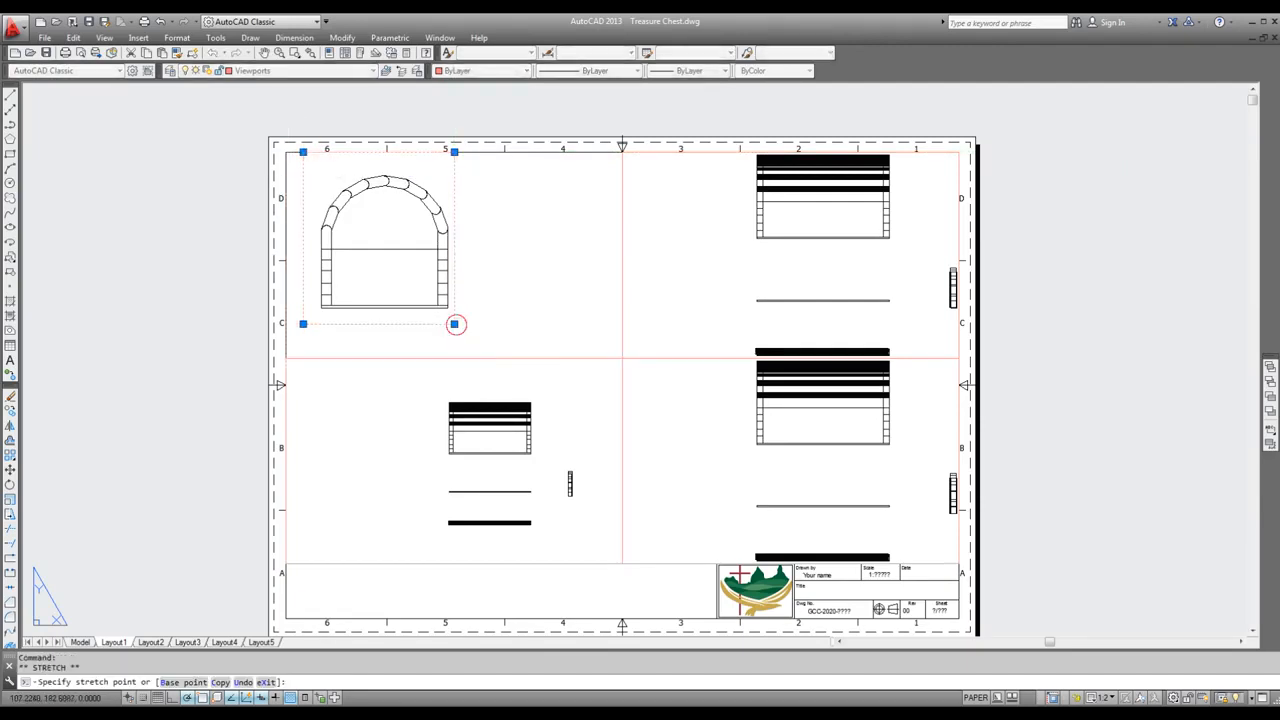
left_click(454, 323)
left_click(454, 151)
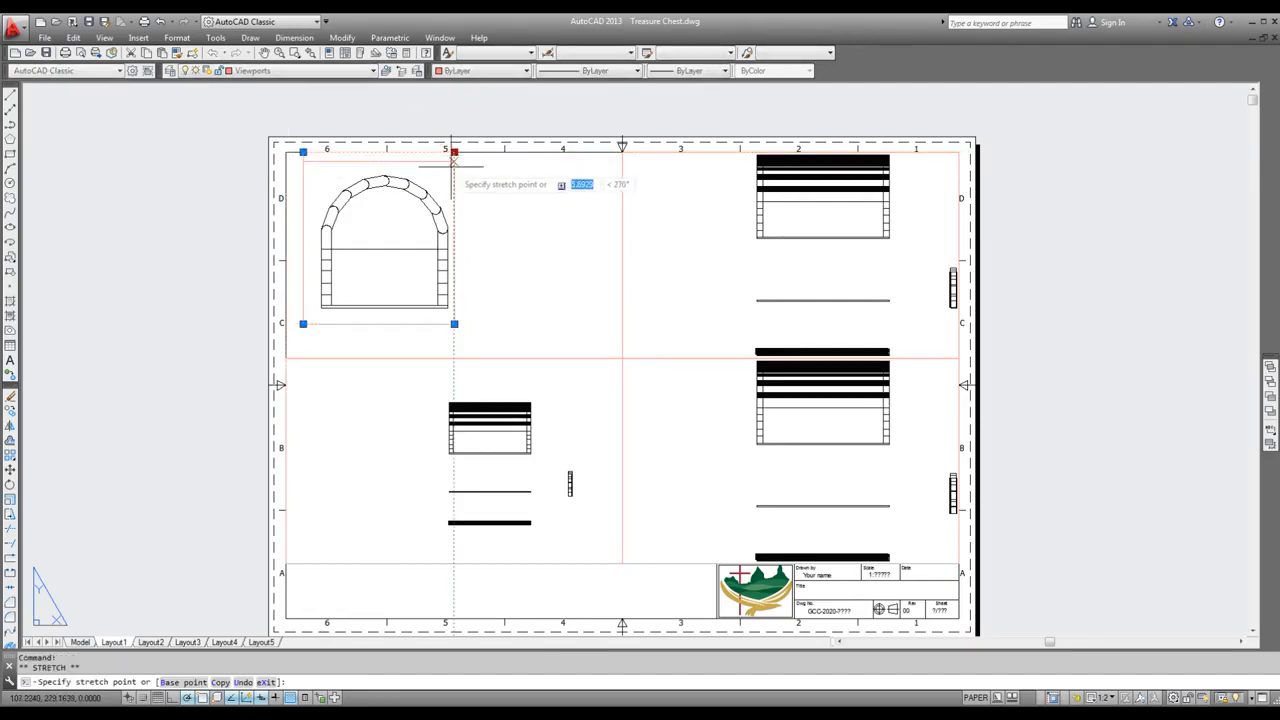
left_click(454, 171)
key("Escape")
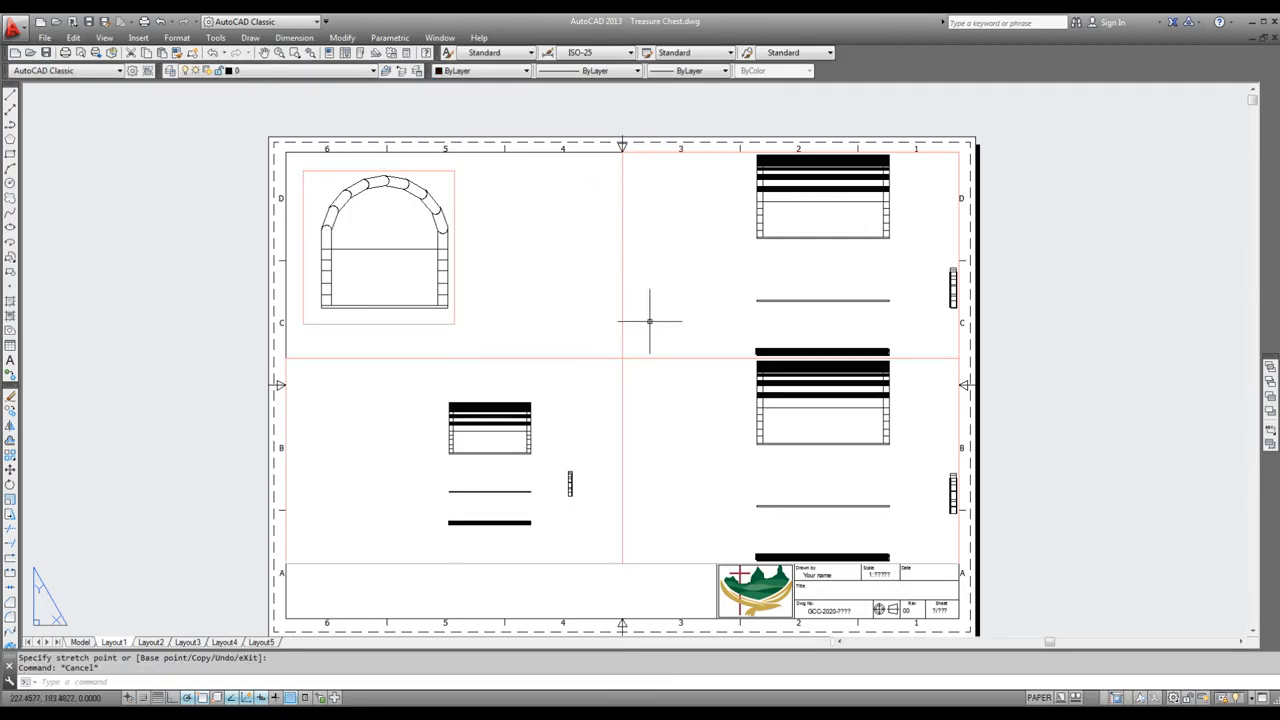
Step: Move the upper right viewport about 134 units horizontally to the left, towards the front view
left_click(623, 242)
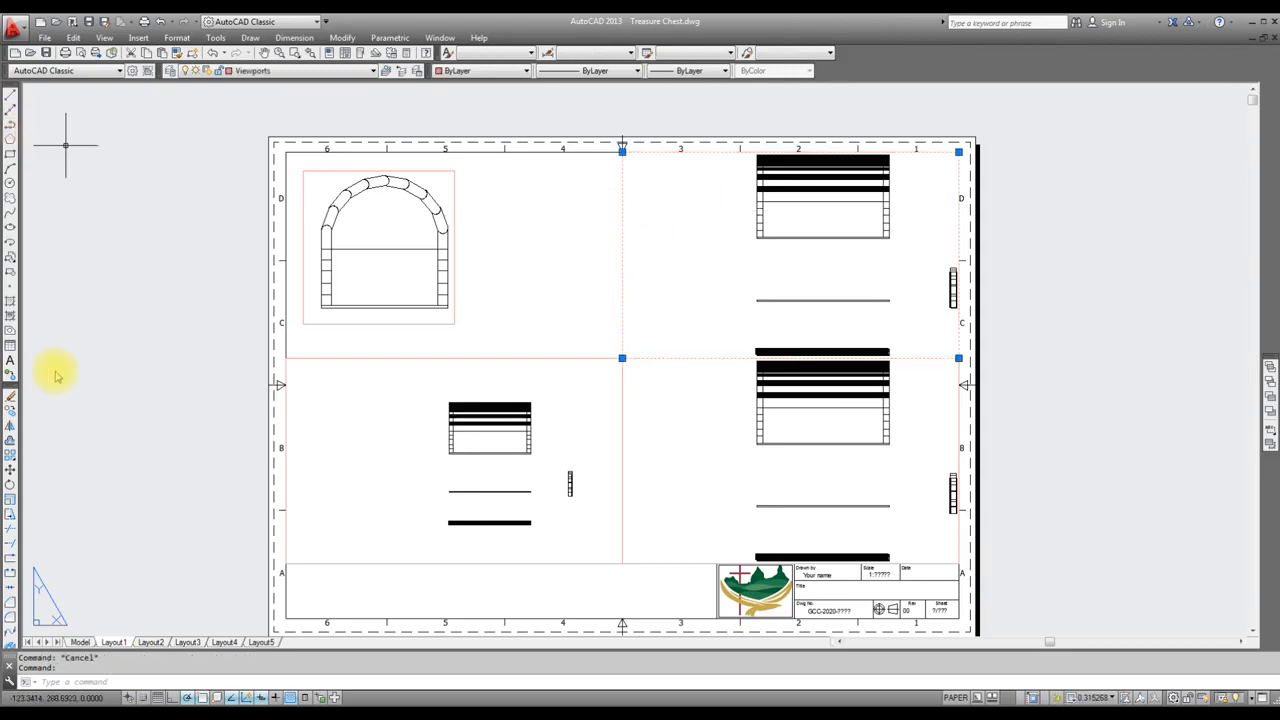
left_click(10, 469)
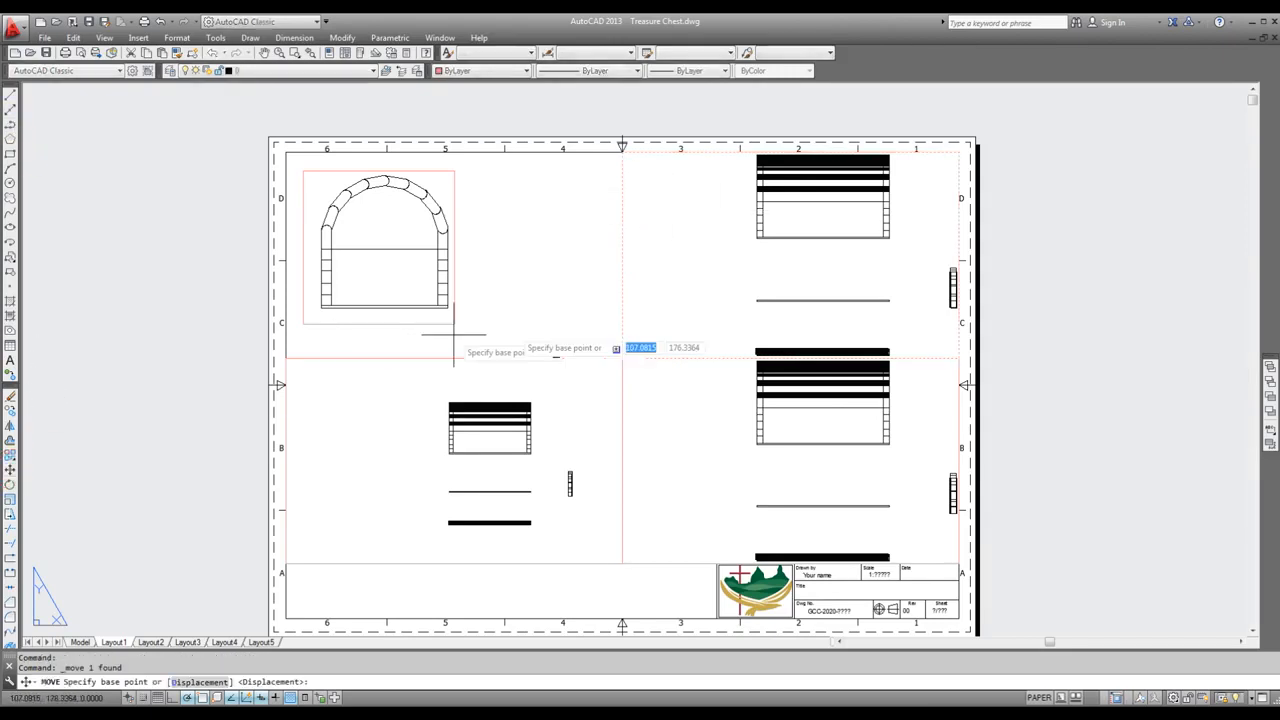
left_click(654, 284)
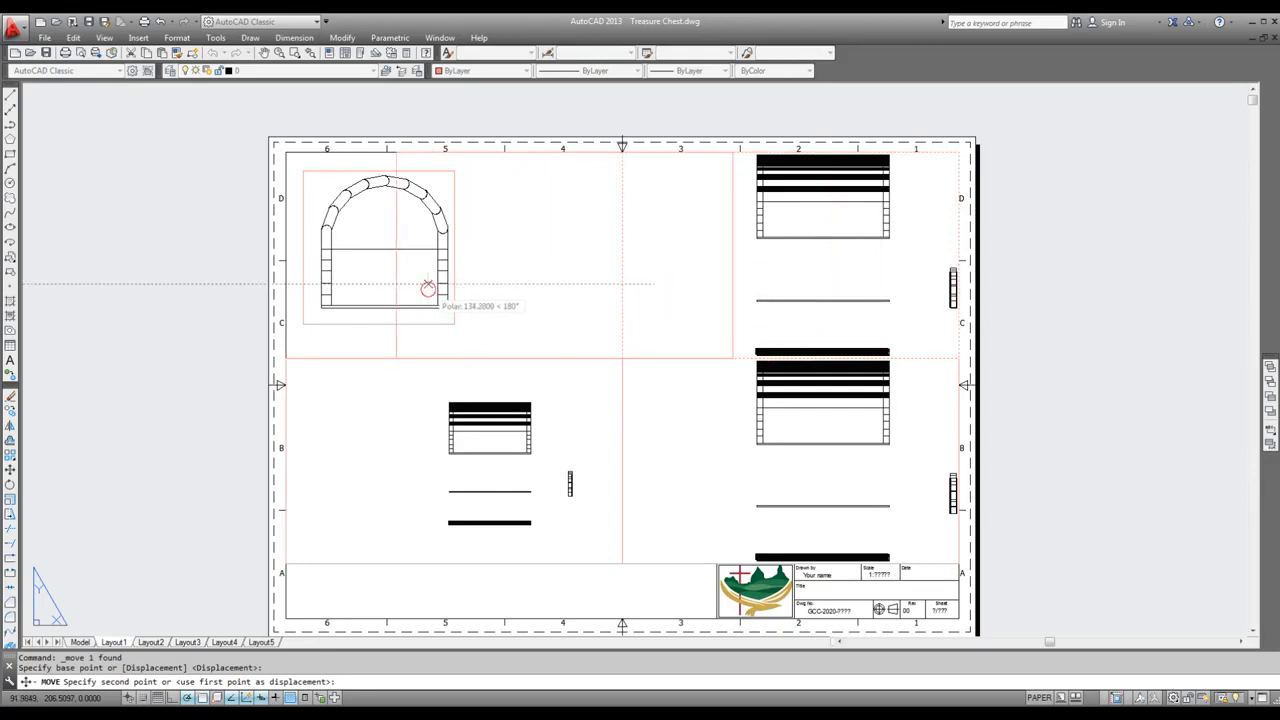
left_click(428, 284)
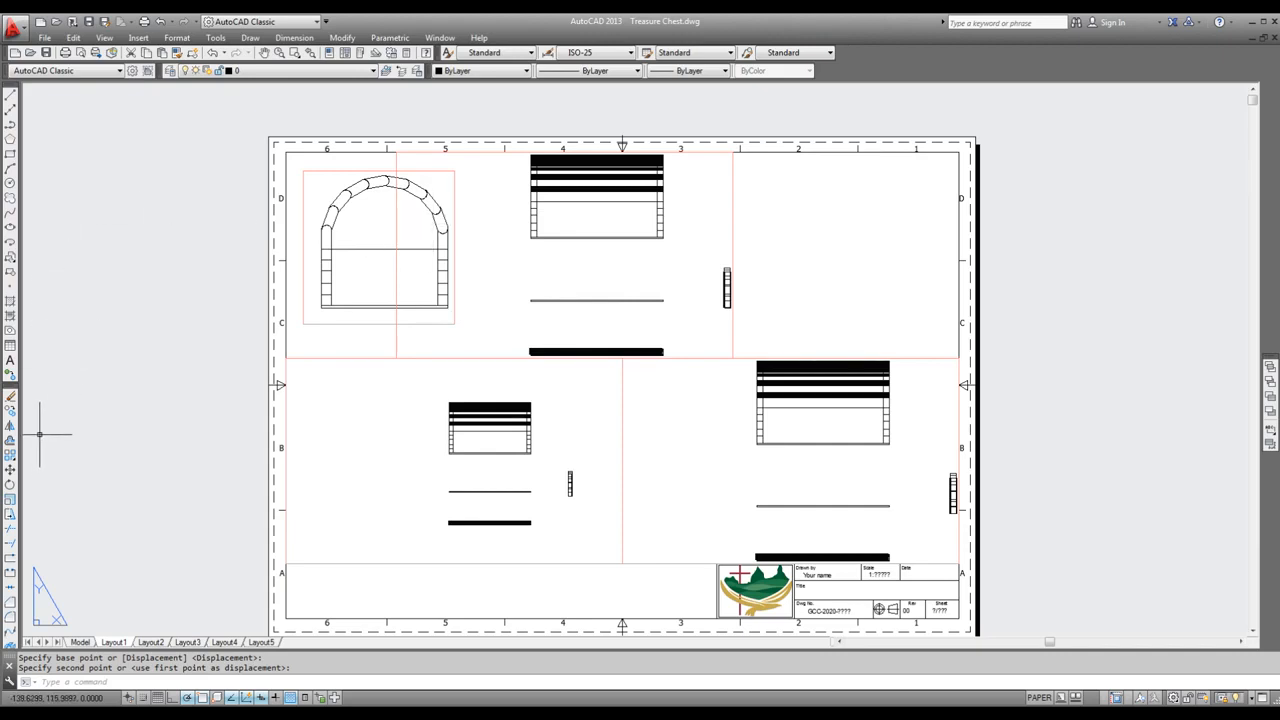
Step: Enlarge the model inside the moved Right view viewport and return to paper space
double_click(694, 248)
double_click(687, 201)
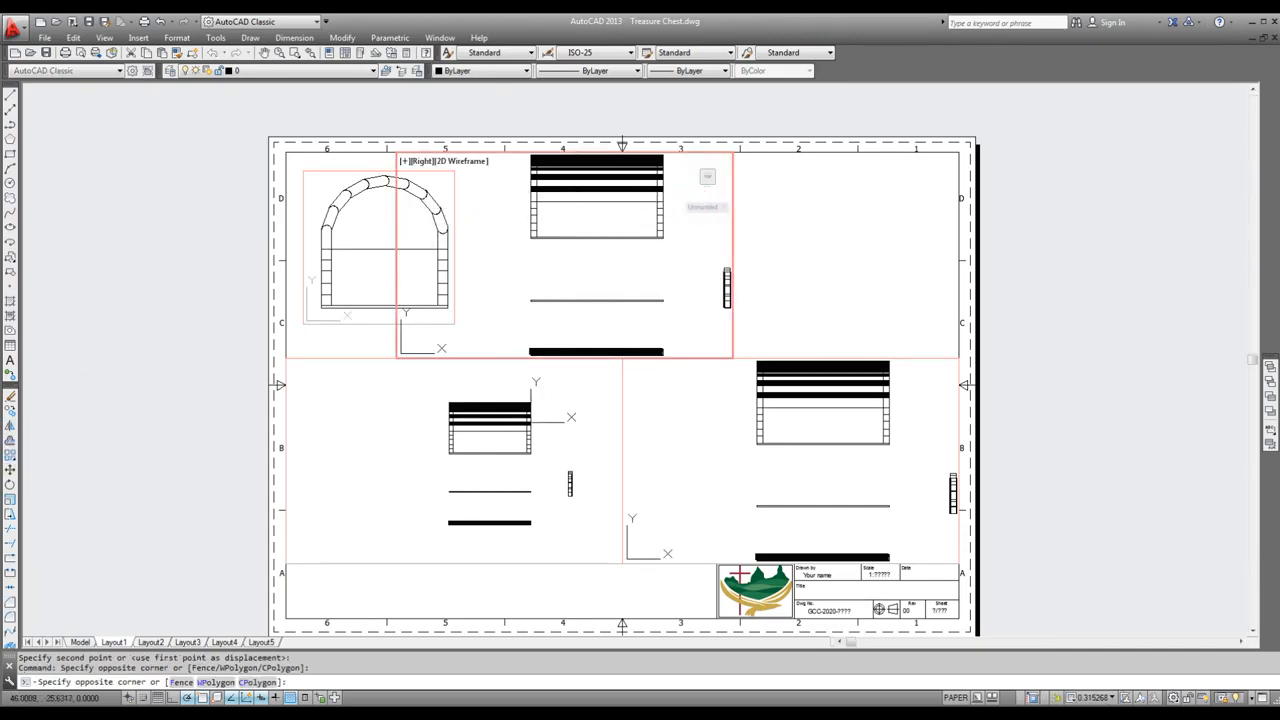
scroll(688, 195, "up", 2)
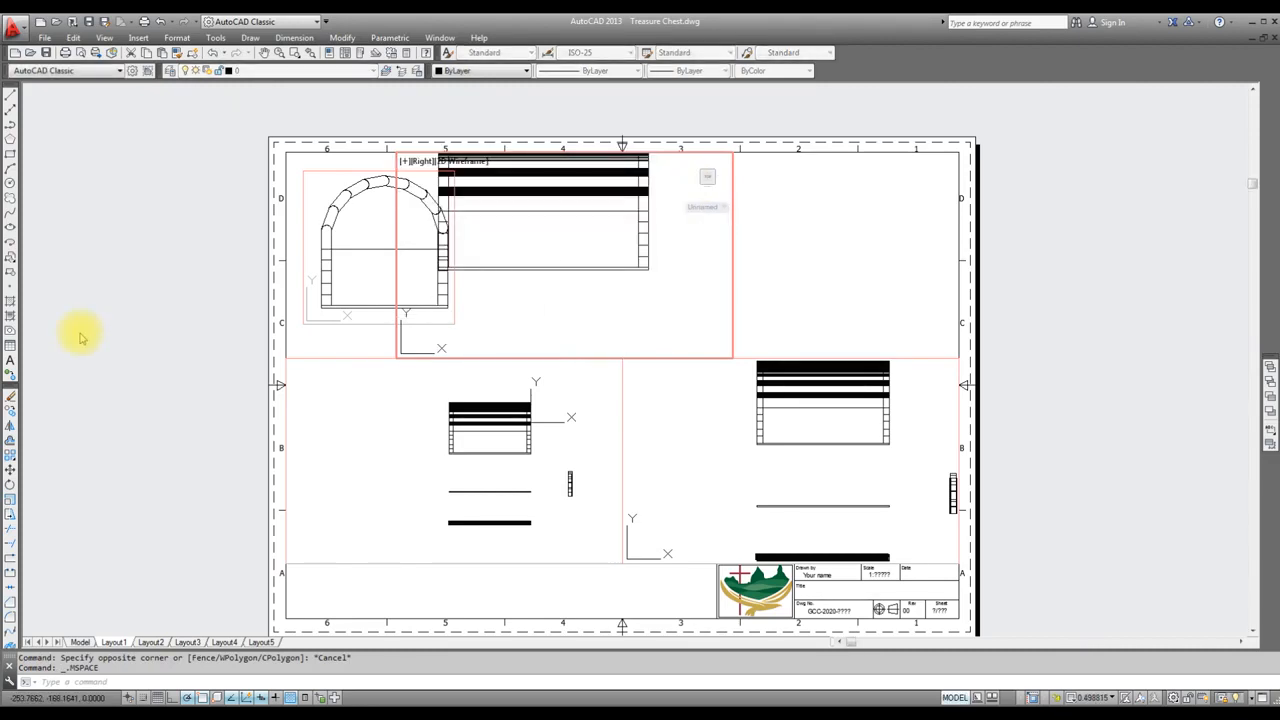
left_click(955, 697)
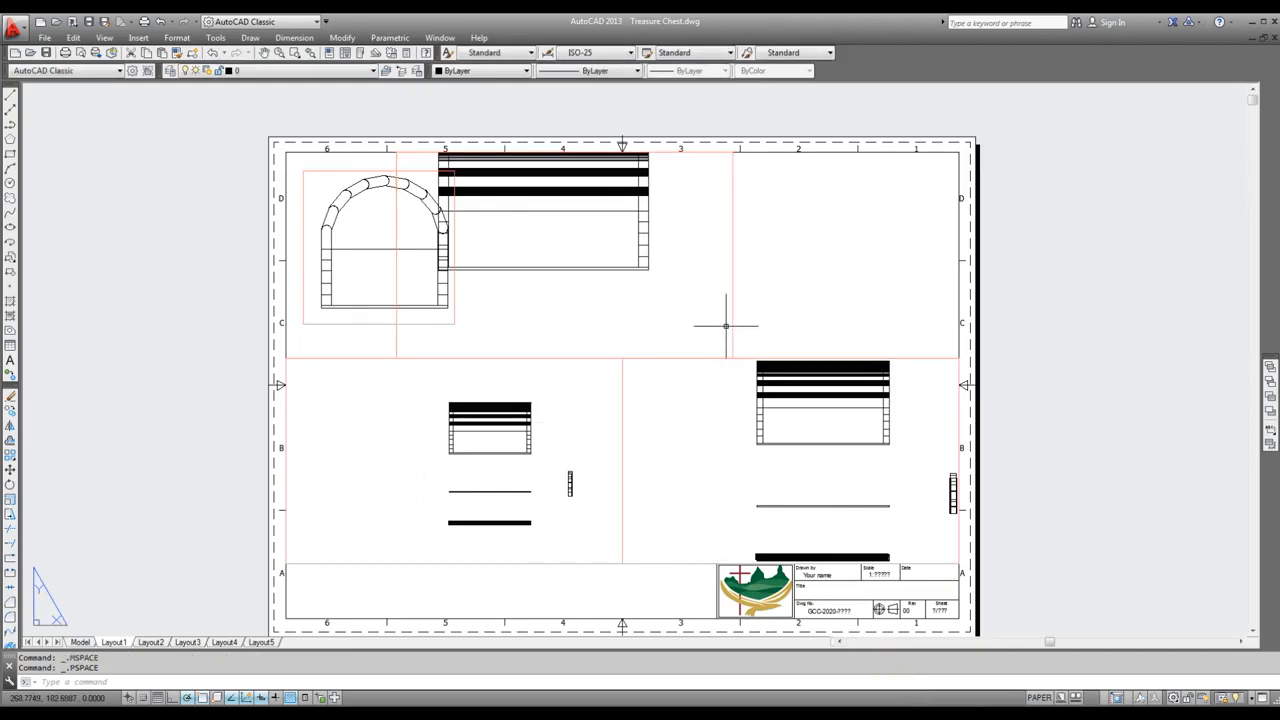
Step: Move the Right view viewport to the right so it sits just clear of the front view's viewport
left_click(732, 272)
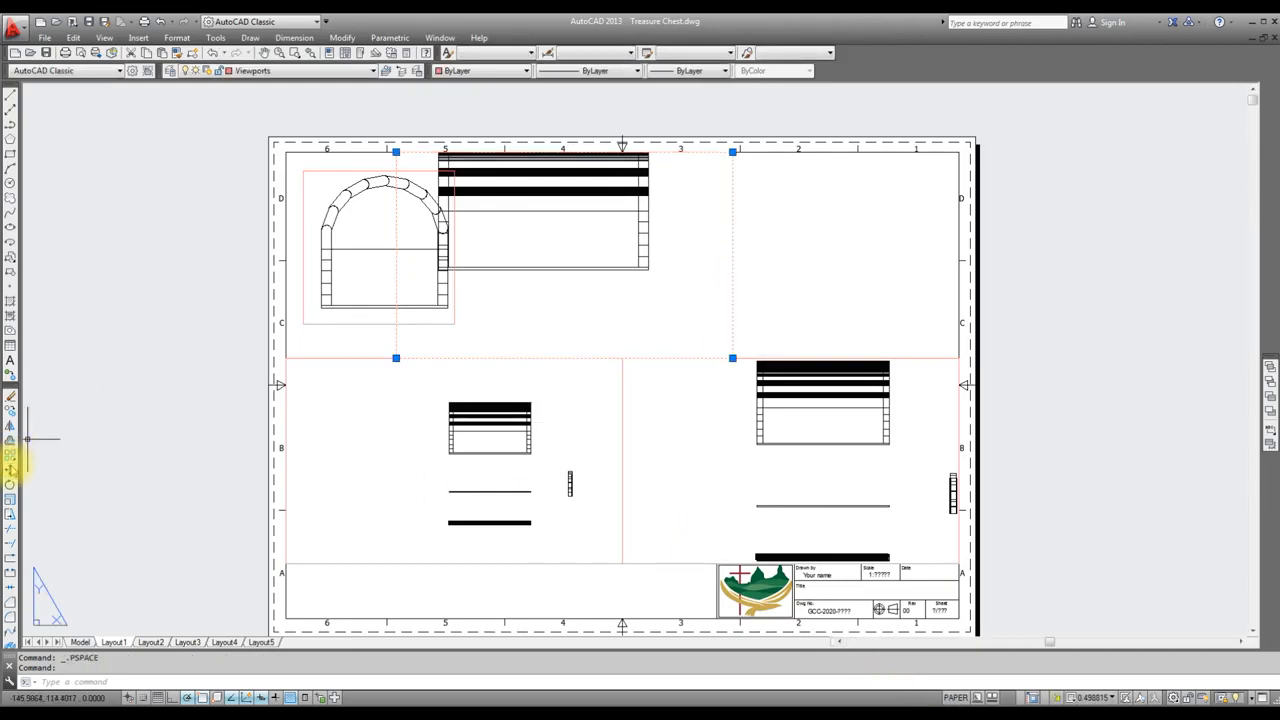
left_click(10, 468)
left_click(201, 342)
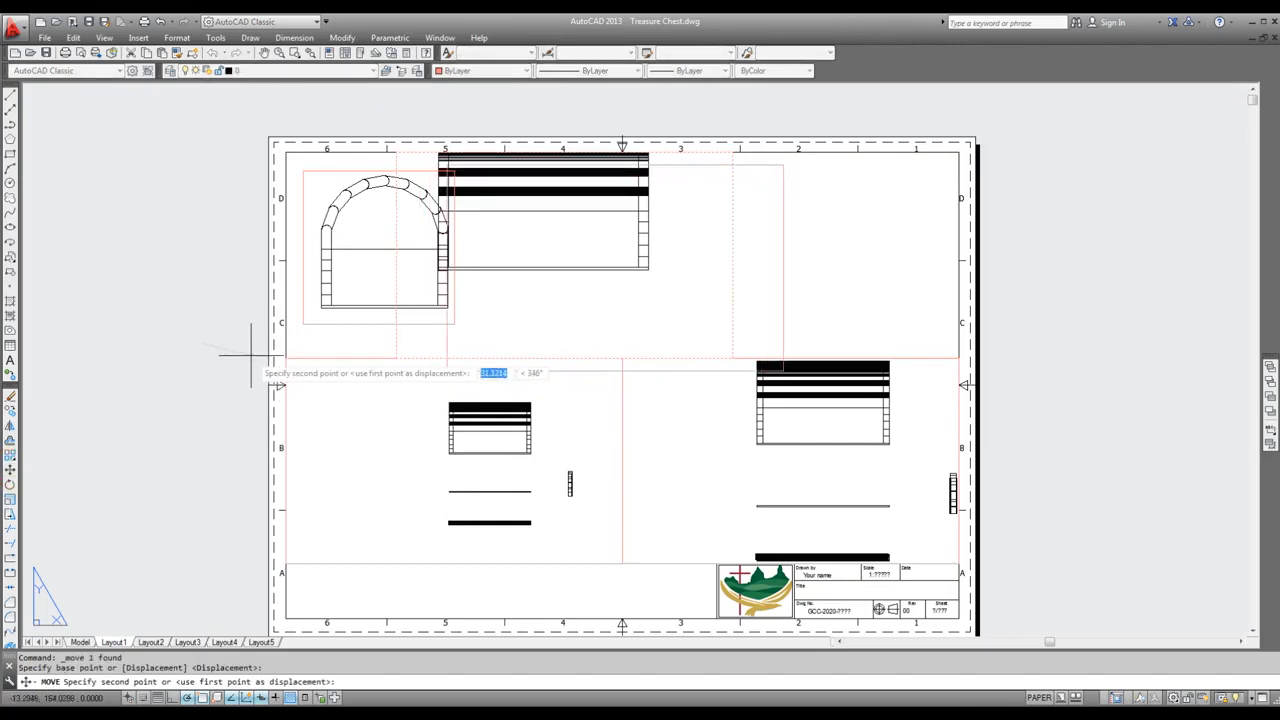
left_click(270, 345)
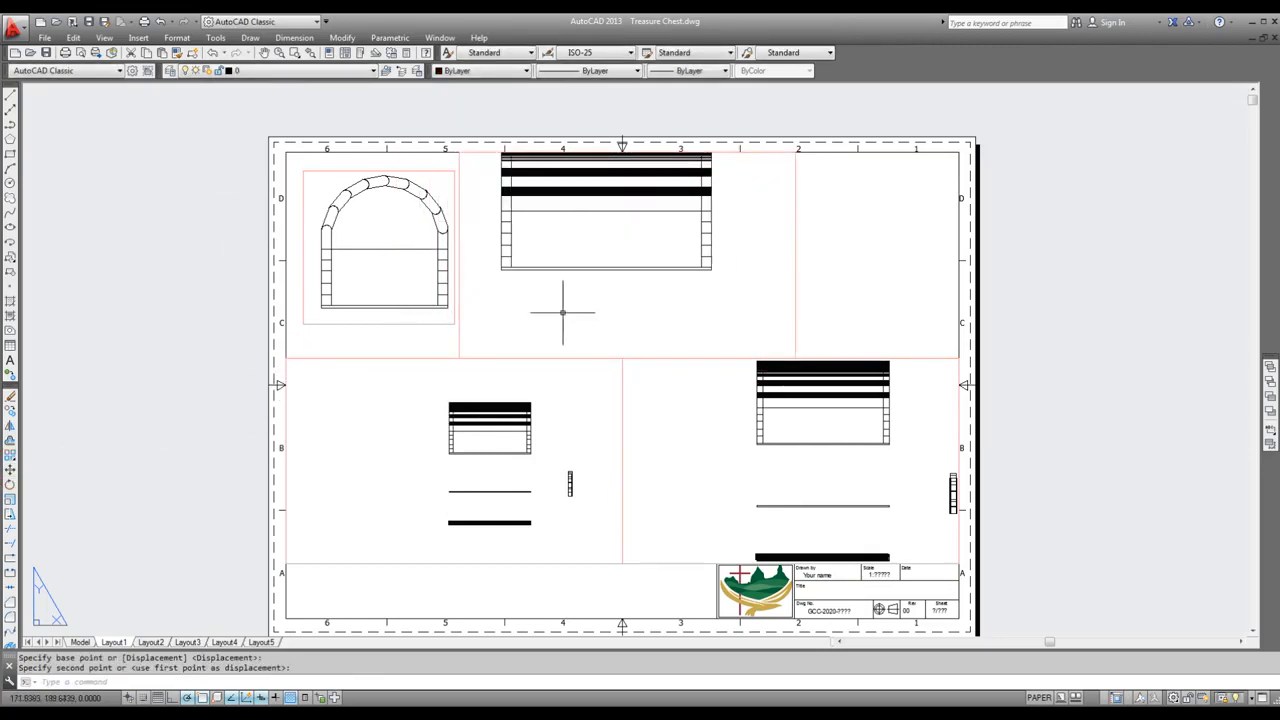
Step: Centre the chest in the Right view viewport, set its scale to 1:2 and return to paper space
double_click(606, 318)
scroll(604, 326, "down", 2)
scroll(617, 229, "up", 2)
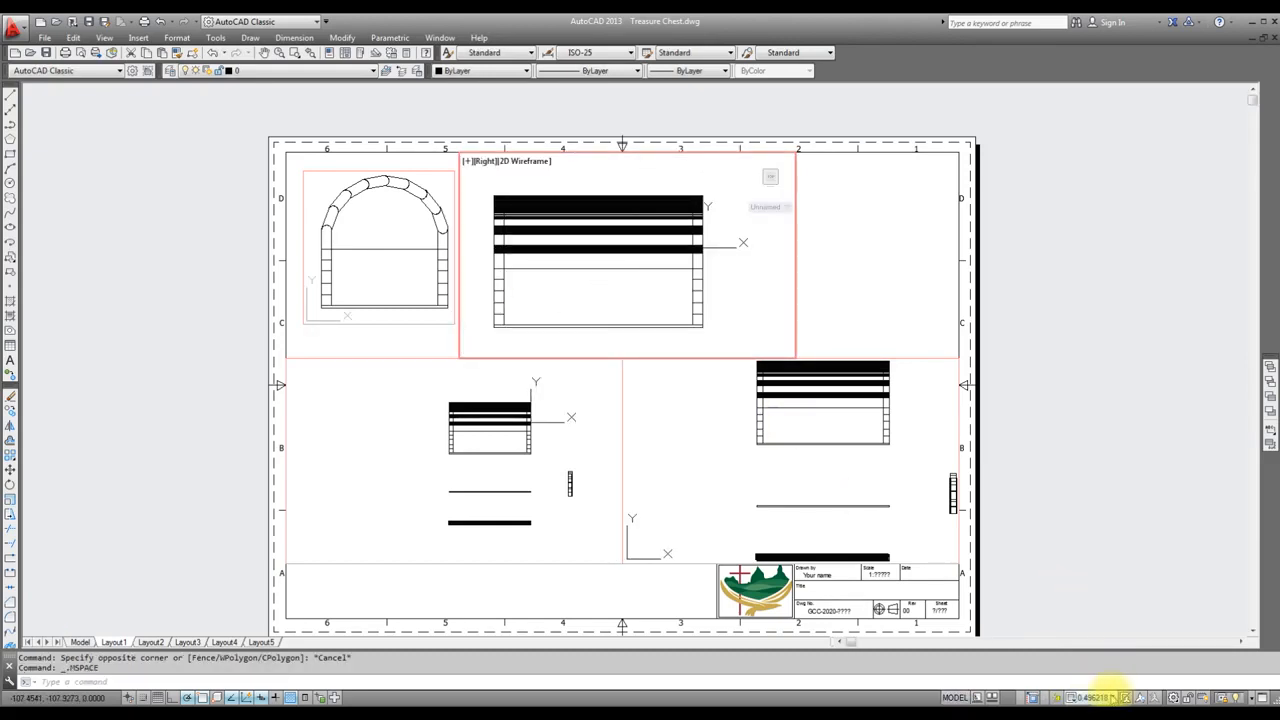
left_click(1116, 697)
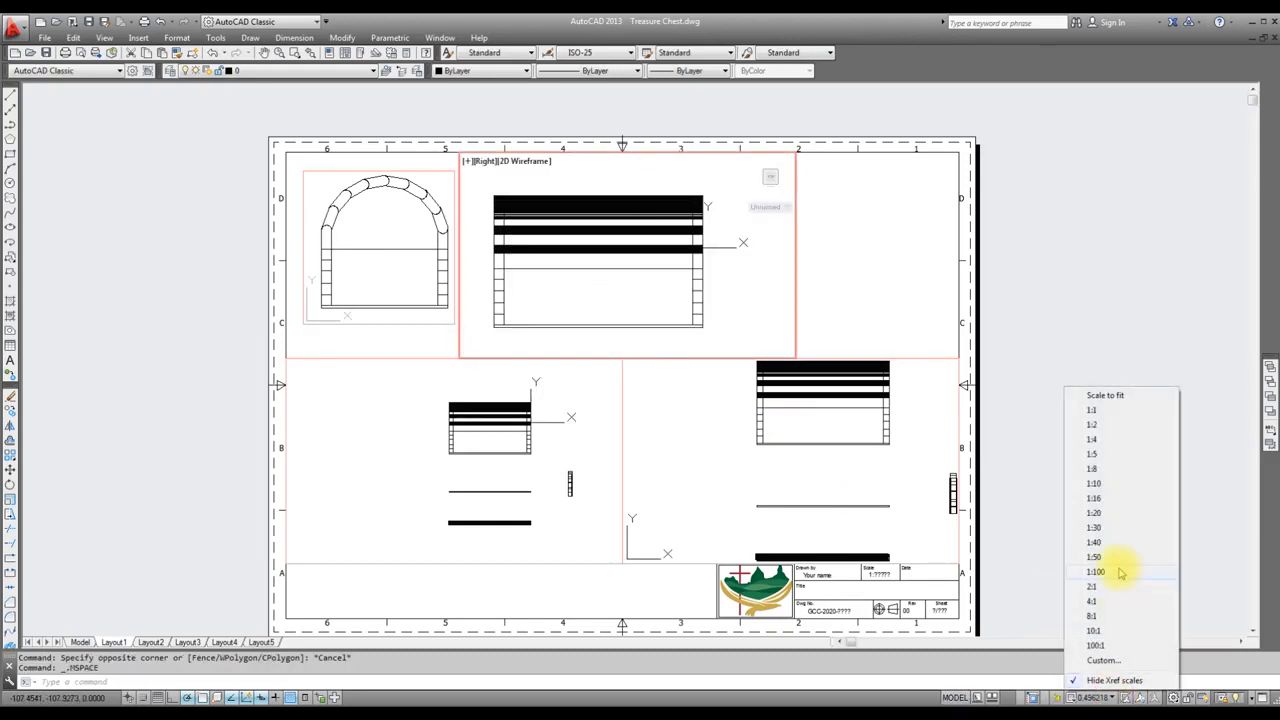
left_click(1090, 424)
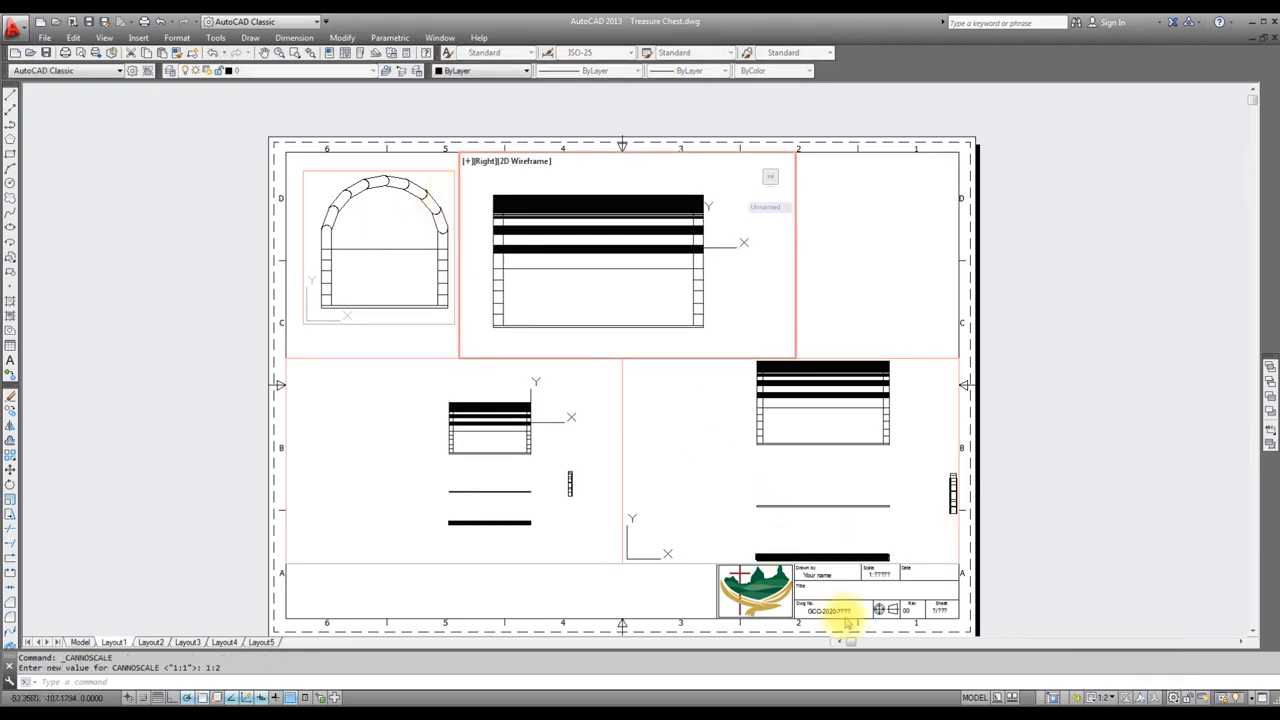
left_click(978, 697)
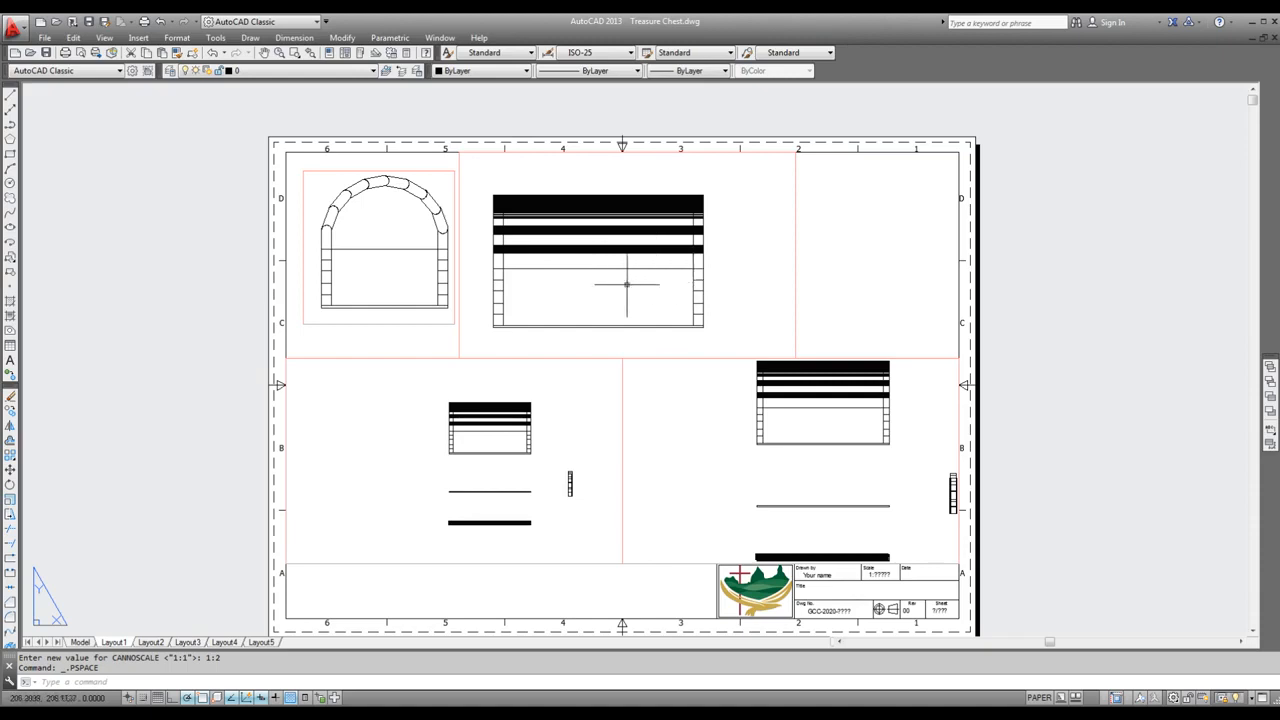
scroll(424, 174, "up", 6)
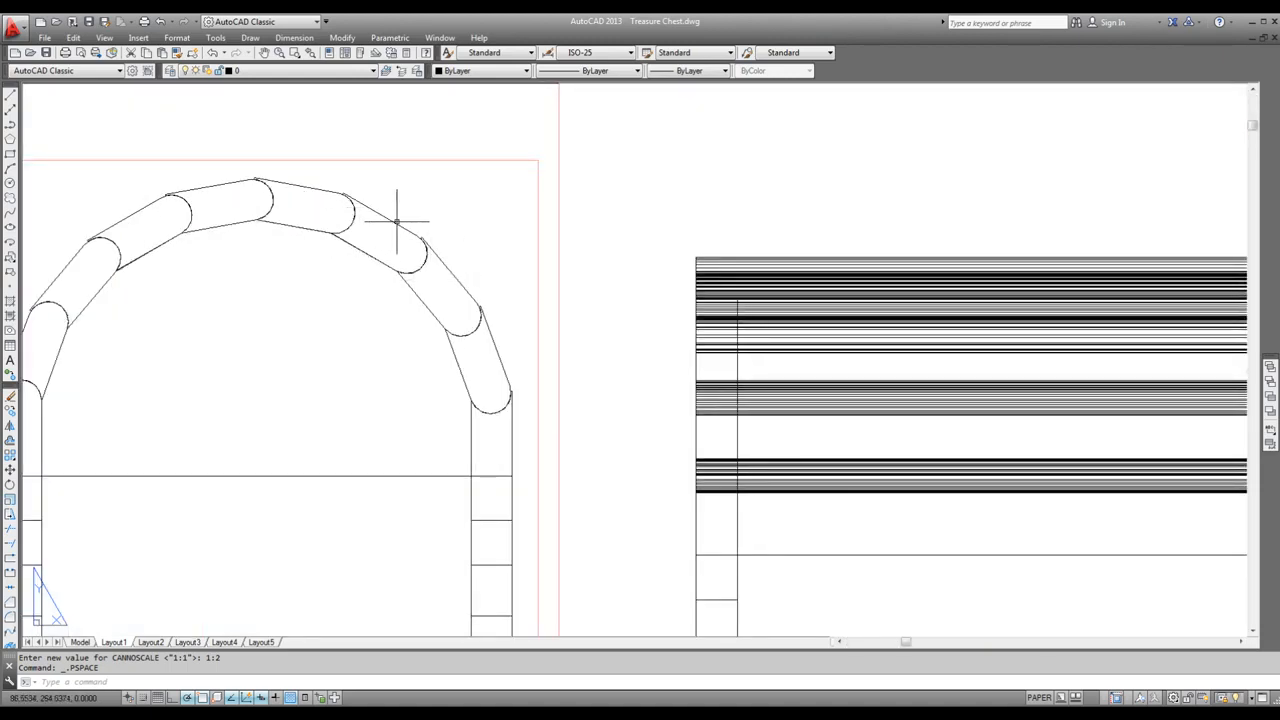
scroll(421, 242, "down", 4)
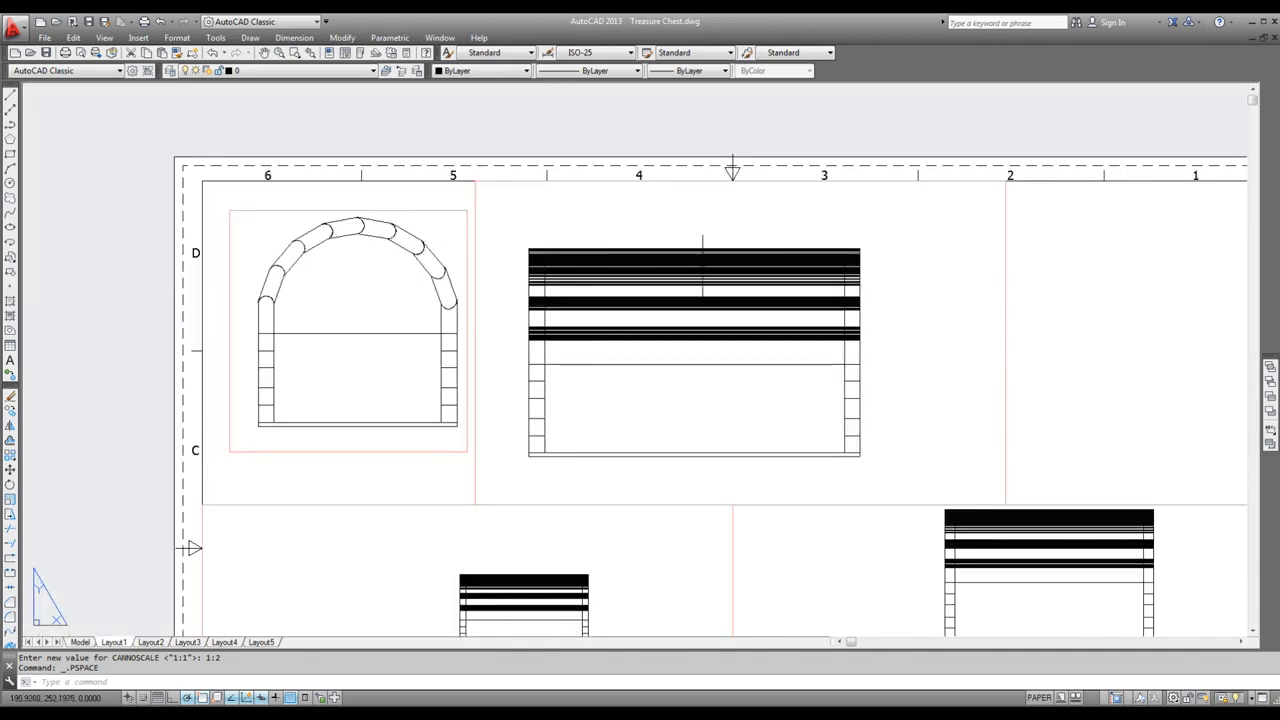
double_click(612, 469)
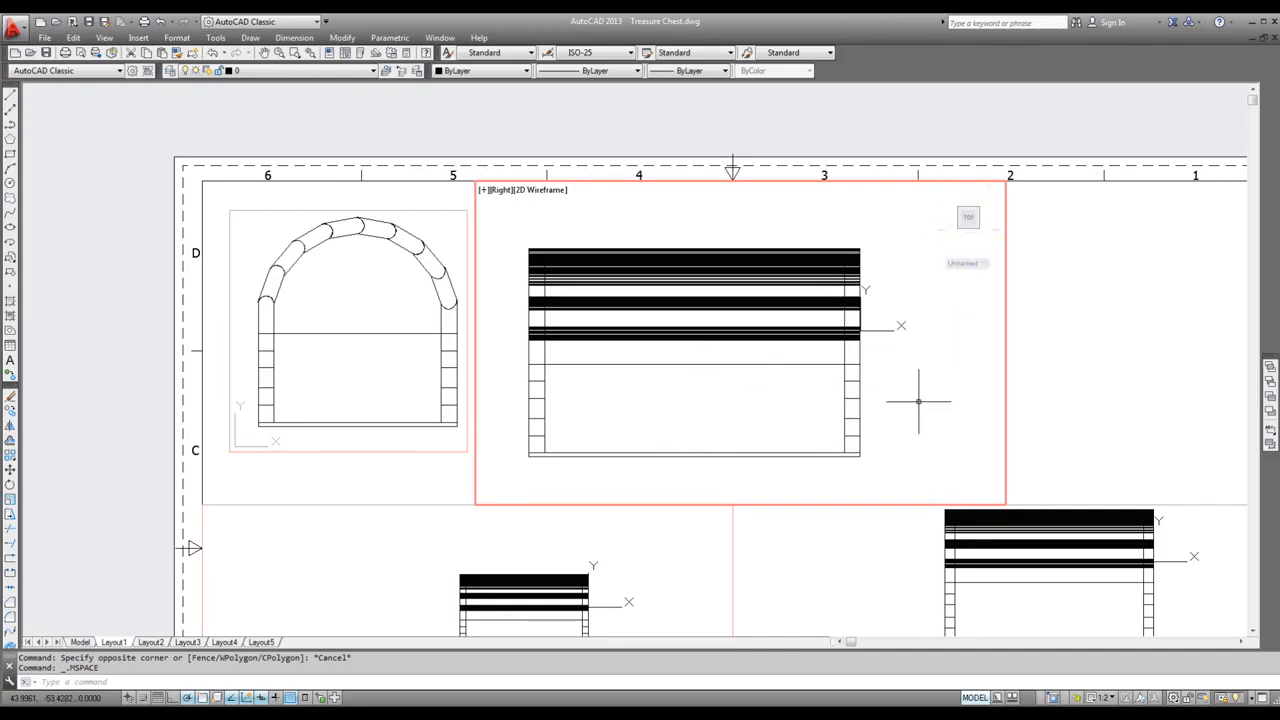
key("F2")
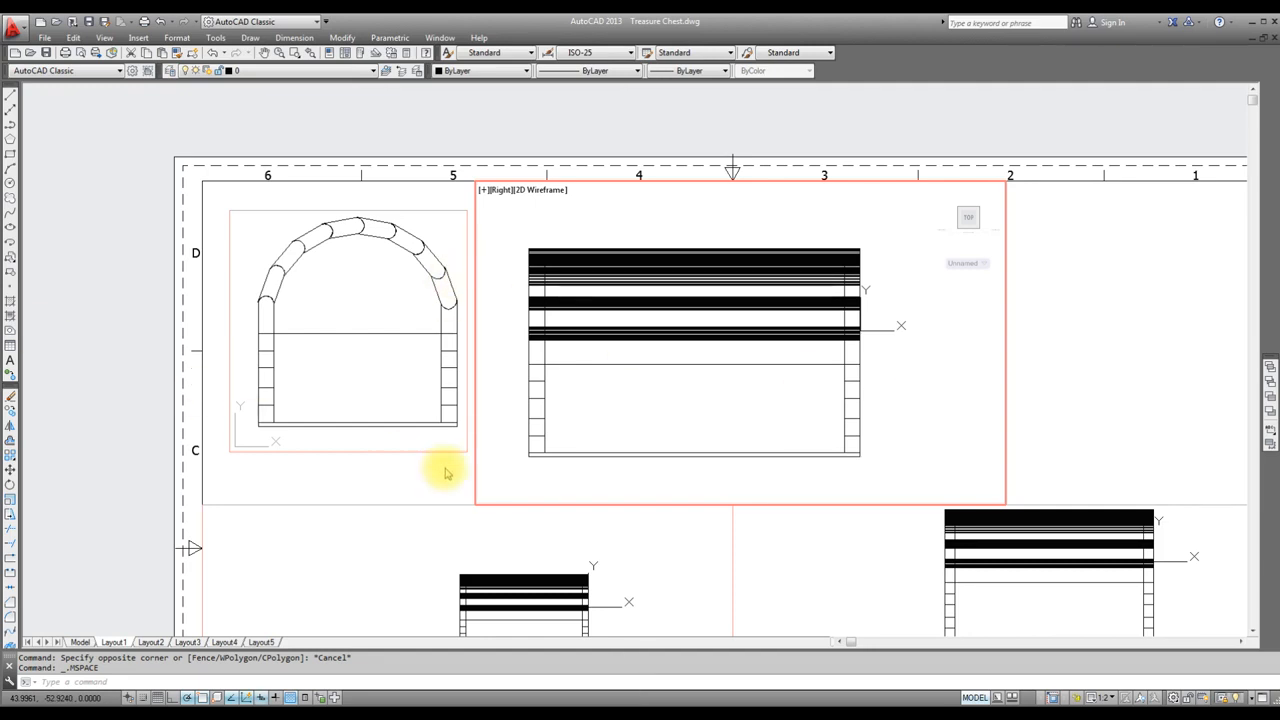
key("space")
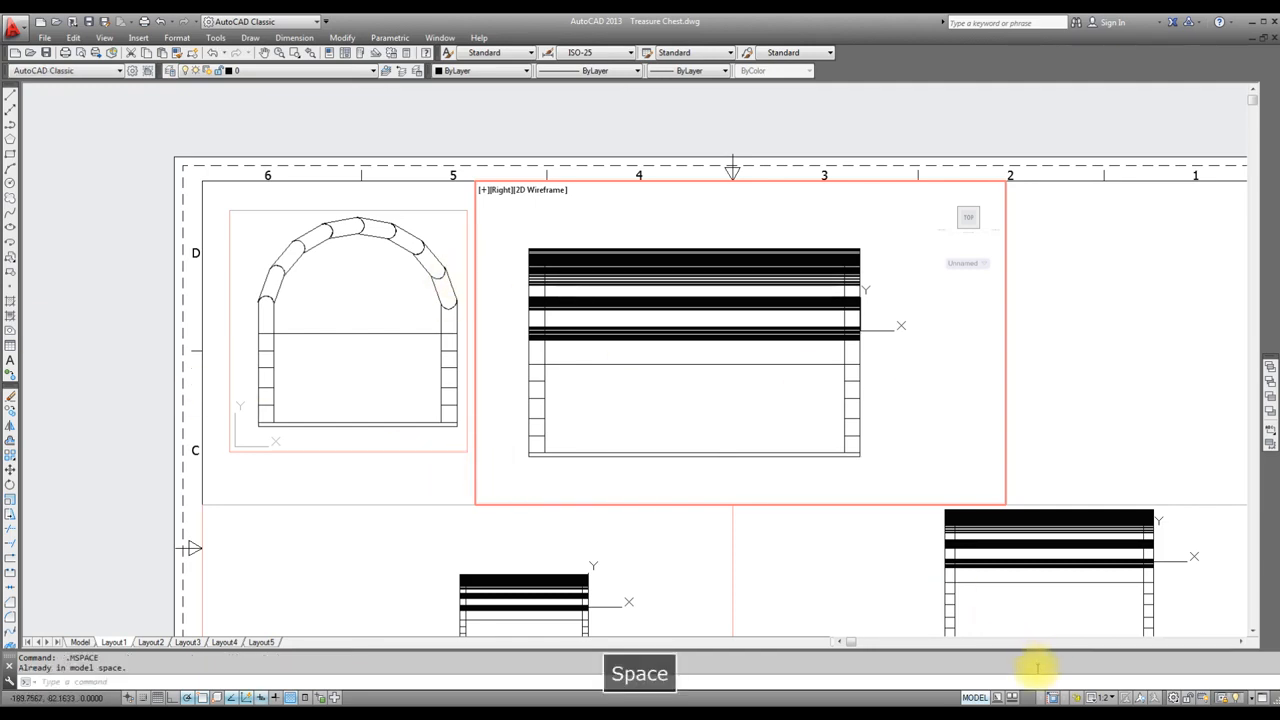
left_click(975, 697)
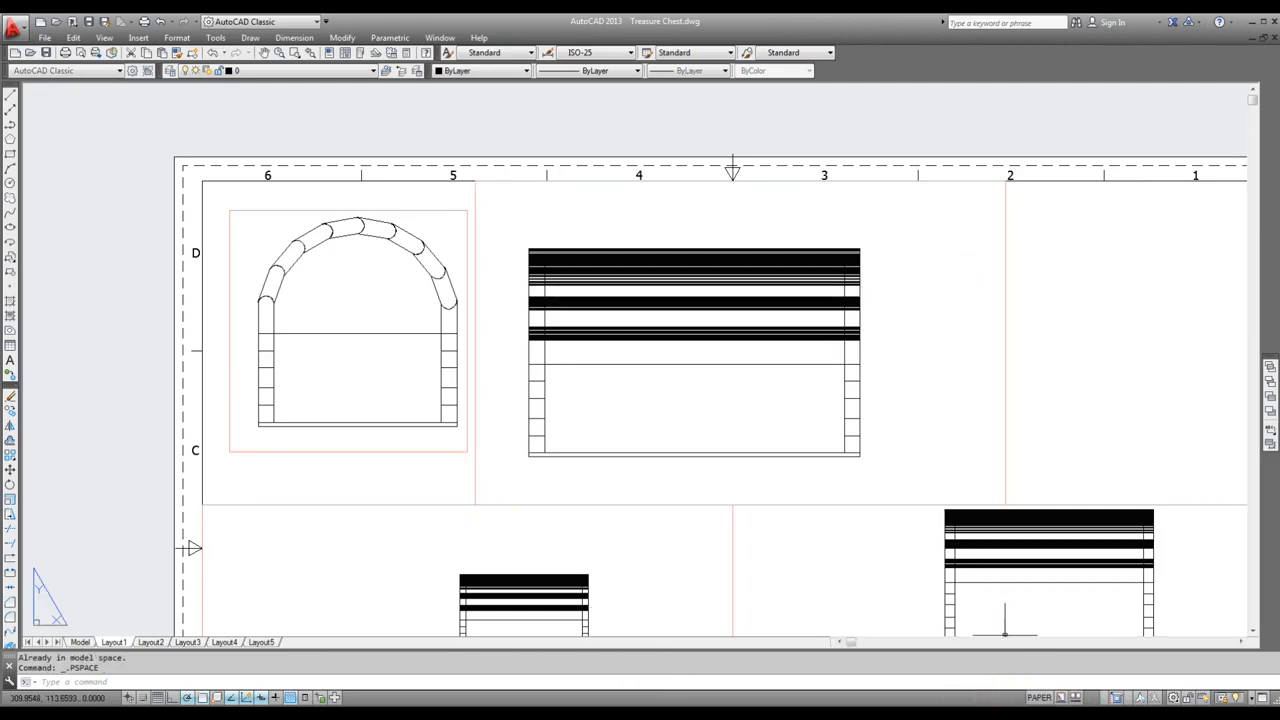
Step: Stretch the Right view viewport's lower right corner inward so its lower edge sits just below the chest
left_click(1006, 294)
left_click(1006, 504)
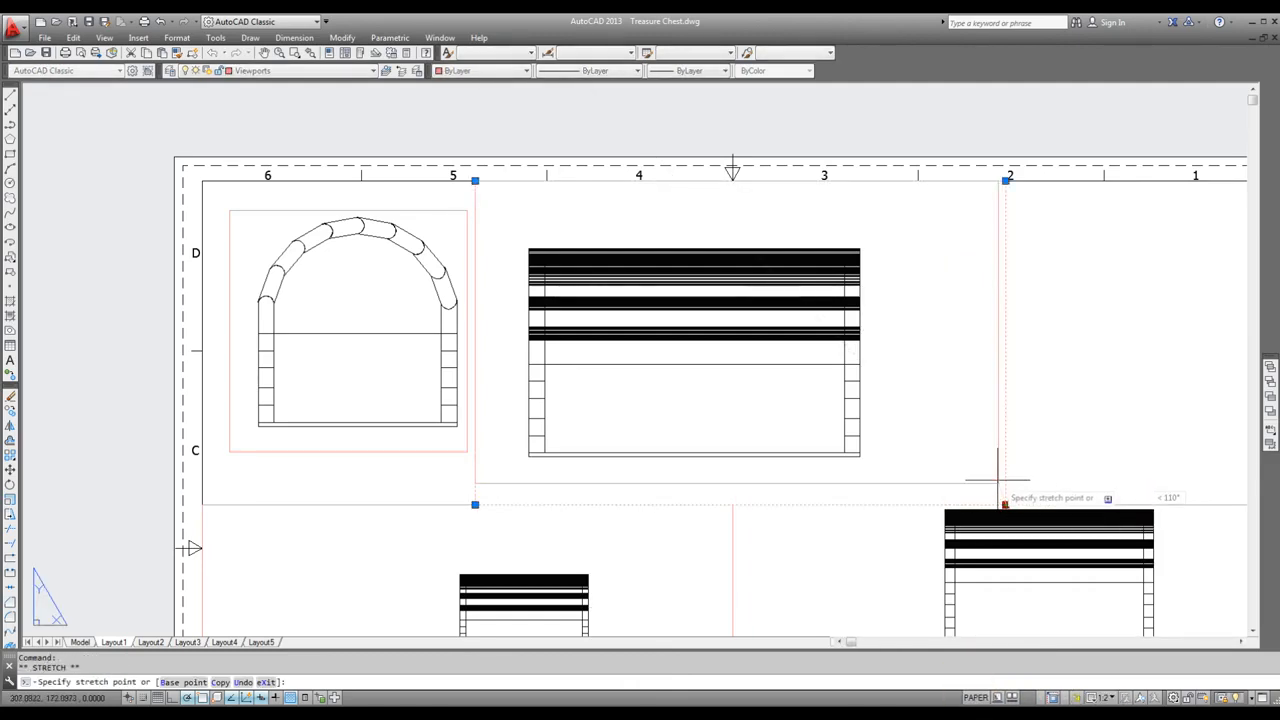
left_click(994, 468)
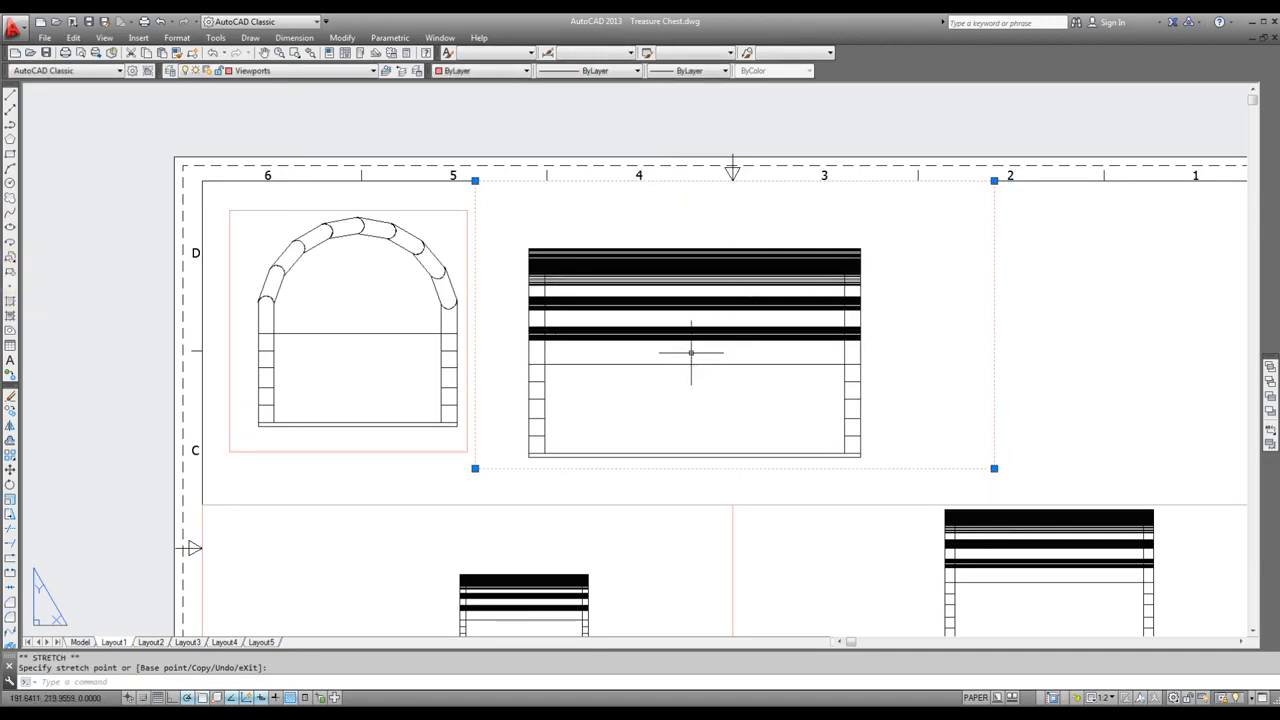
Step: Shift the model up inside the Right view viewport until the chest's base lines up with the front view's base
double_click(686, 408)
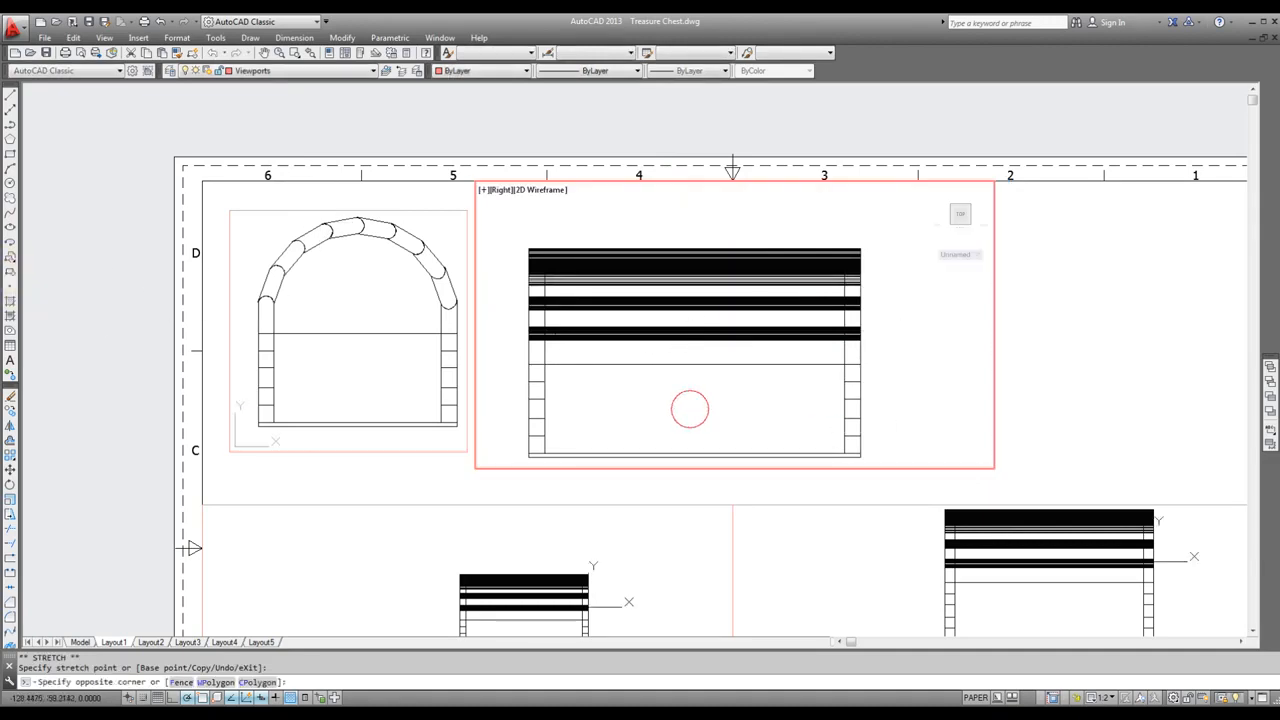
left_click(1252, 631)
left_click(1252, 632)
left_click(1252, 632)
left_click(1252, 631)
left_click(1252, 631)
left_click(1252, 631)
left_click(1252, 631)
left_click(1252, 631)
left_click(1252, 631)
left_click(1251, 630)
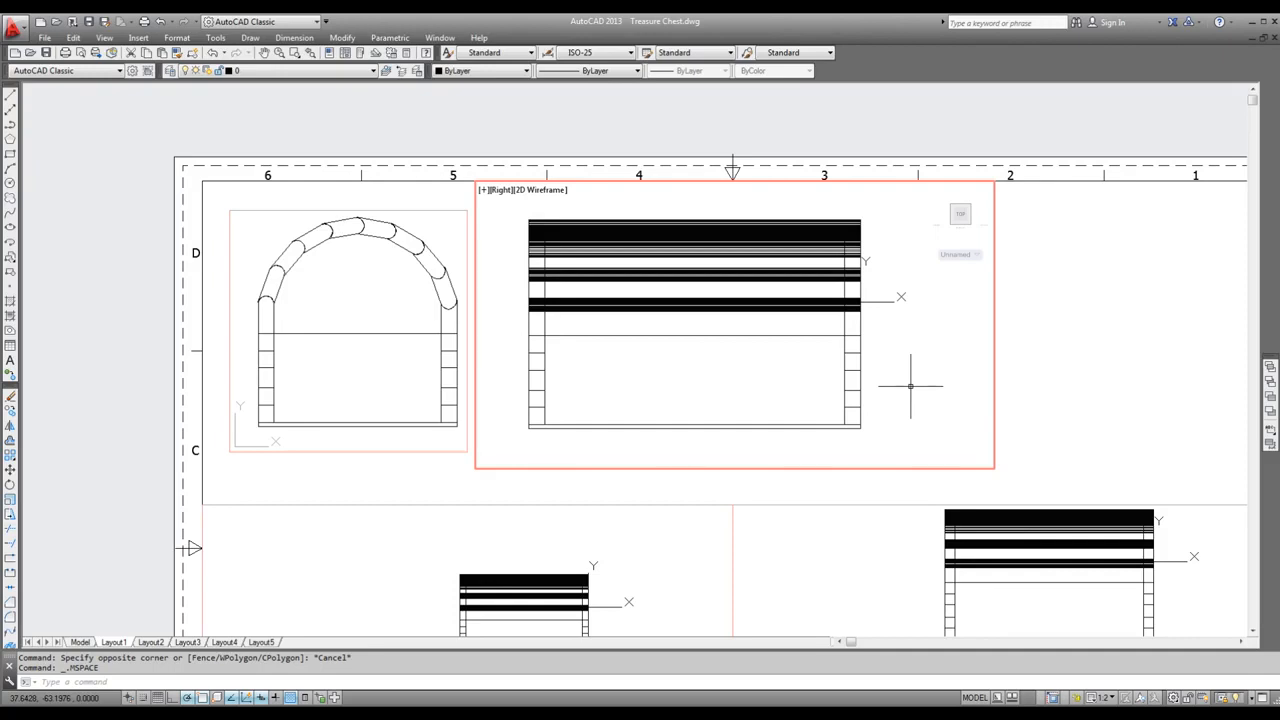
Step: Nudge the model up inside the Right view viewport until the chest's base is exactly level with the front view's base, and return to paper space
left_click(976, 697)
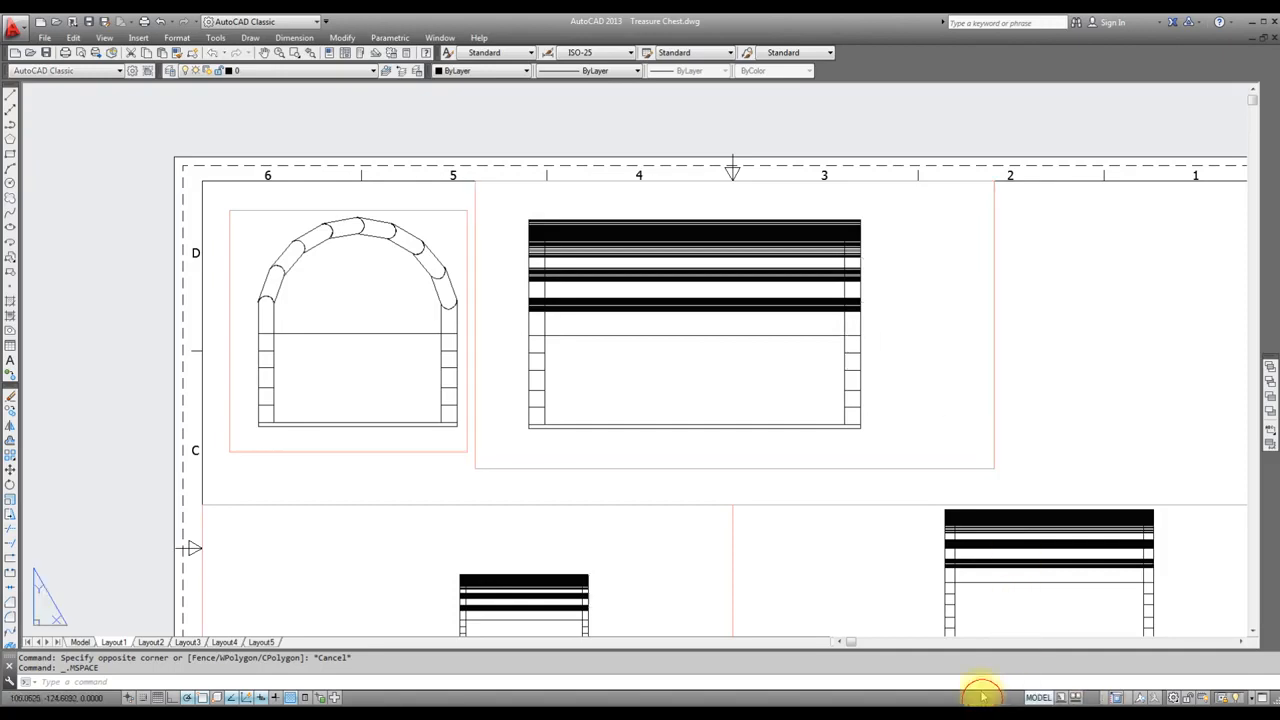
scroll(505, 465, "up", 4)
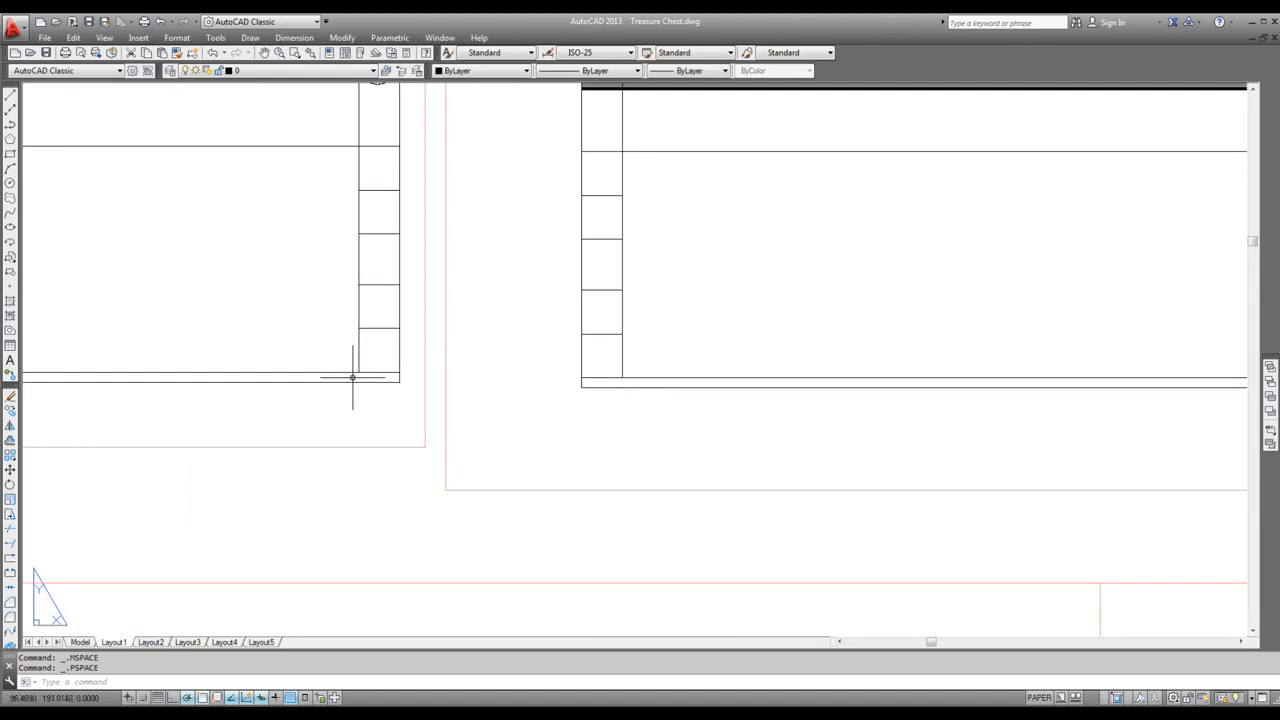
scroll(352, 453, "up", 2)
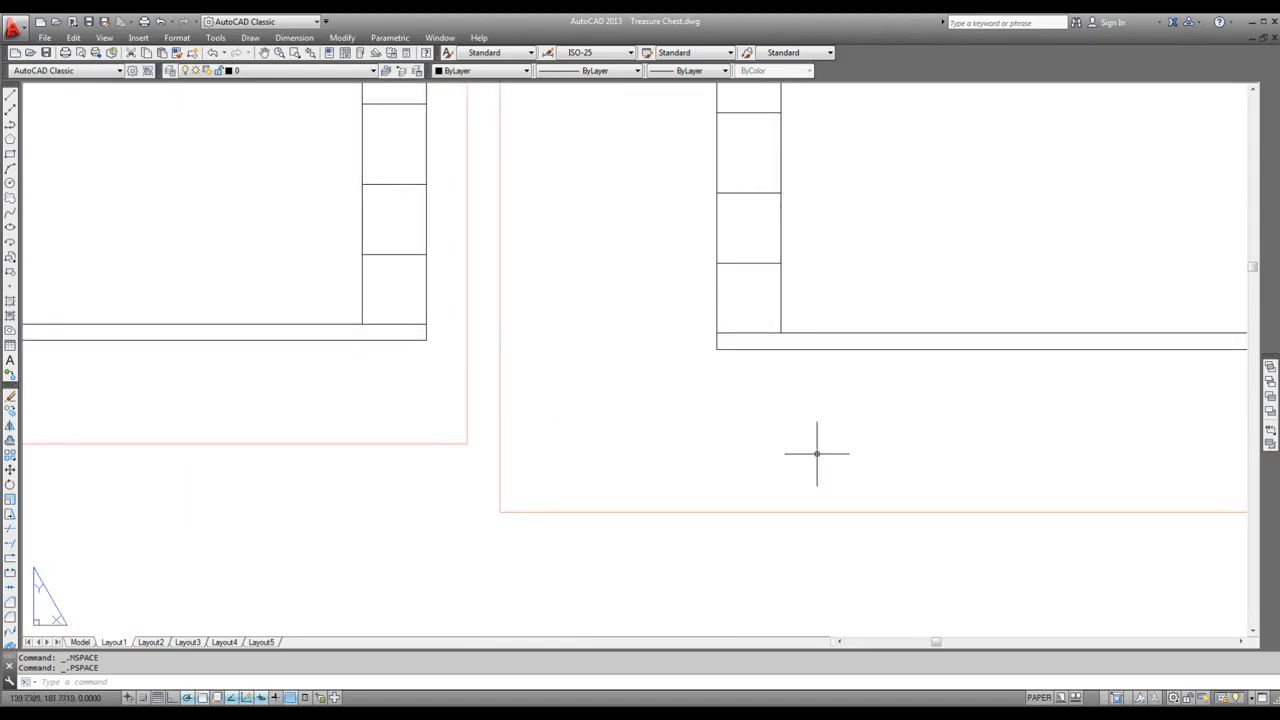
left_click(1252, 632)
left_click_drag(1252, 632, 1252, 632)
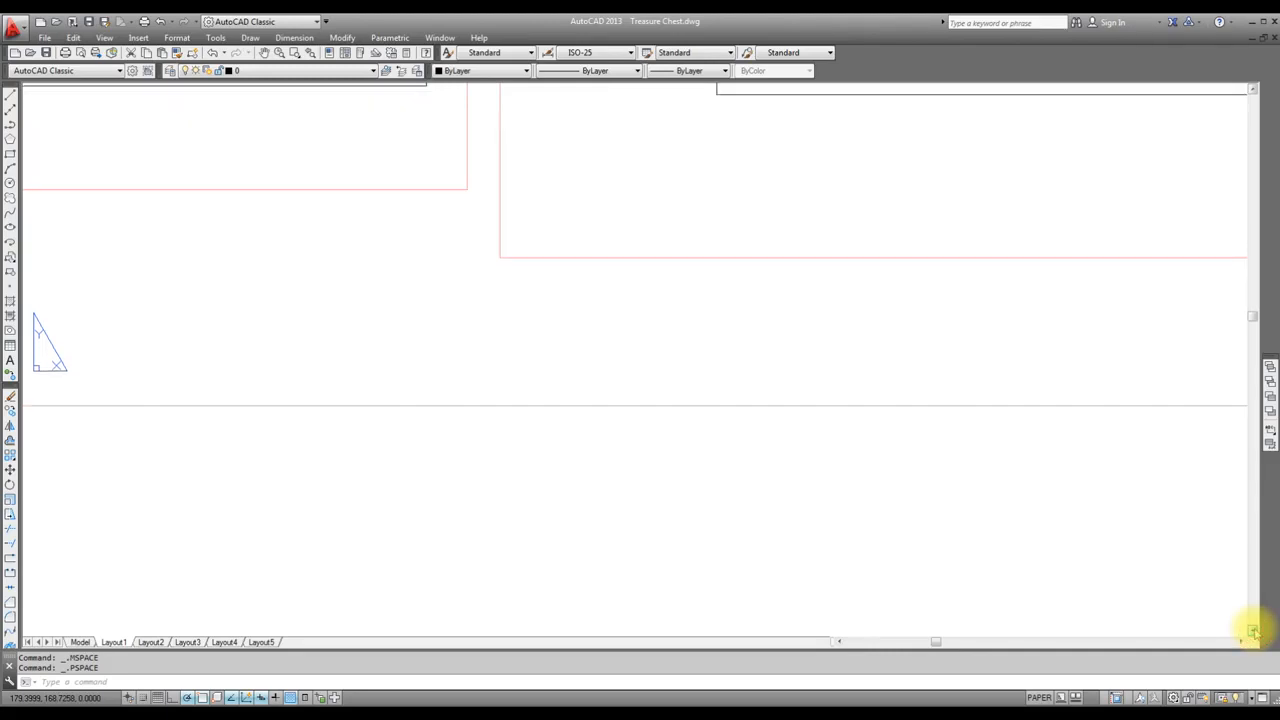
double_click(720, 143)
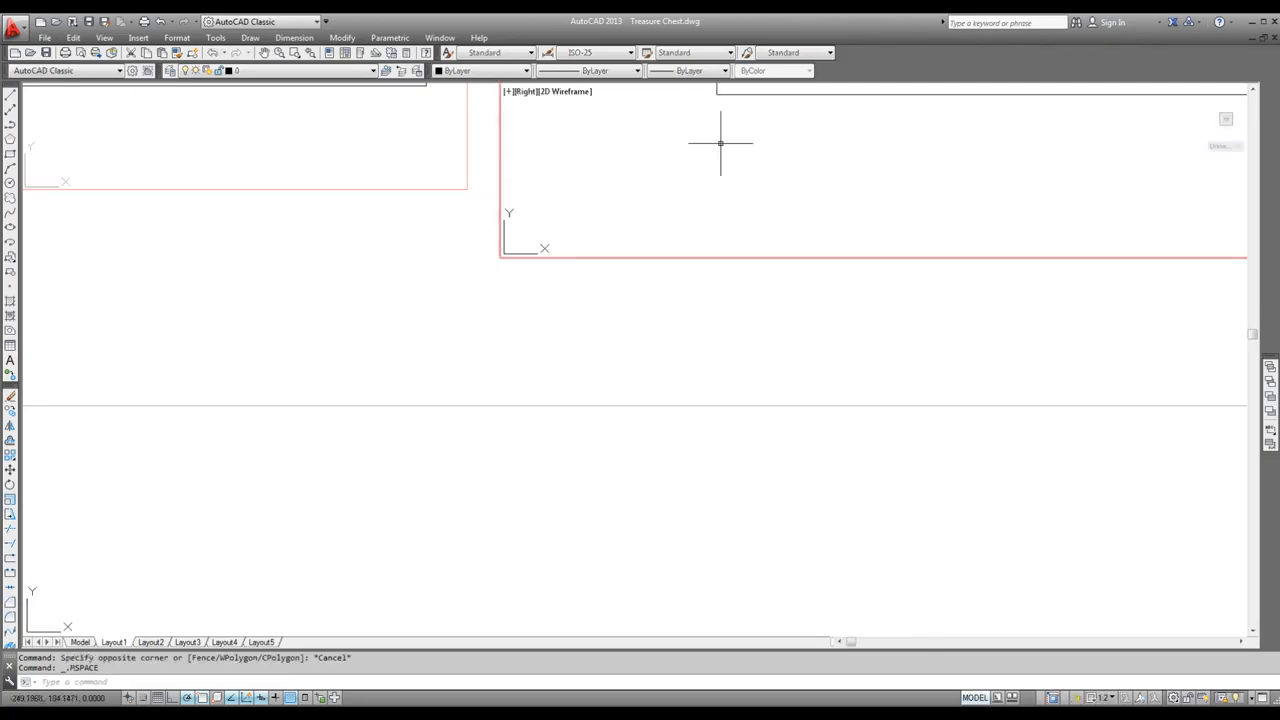
left_click(1253, 636)
left_click(1253, 636)
left_click(1253, 636)
left_click(1253, 636)
left_click(1253, 636)
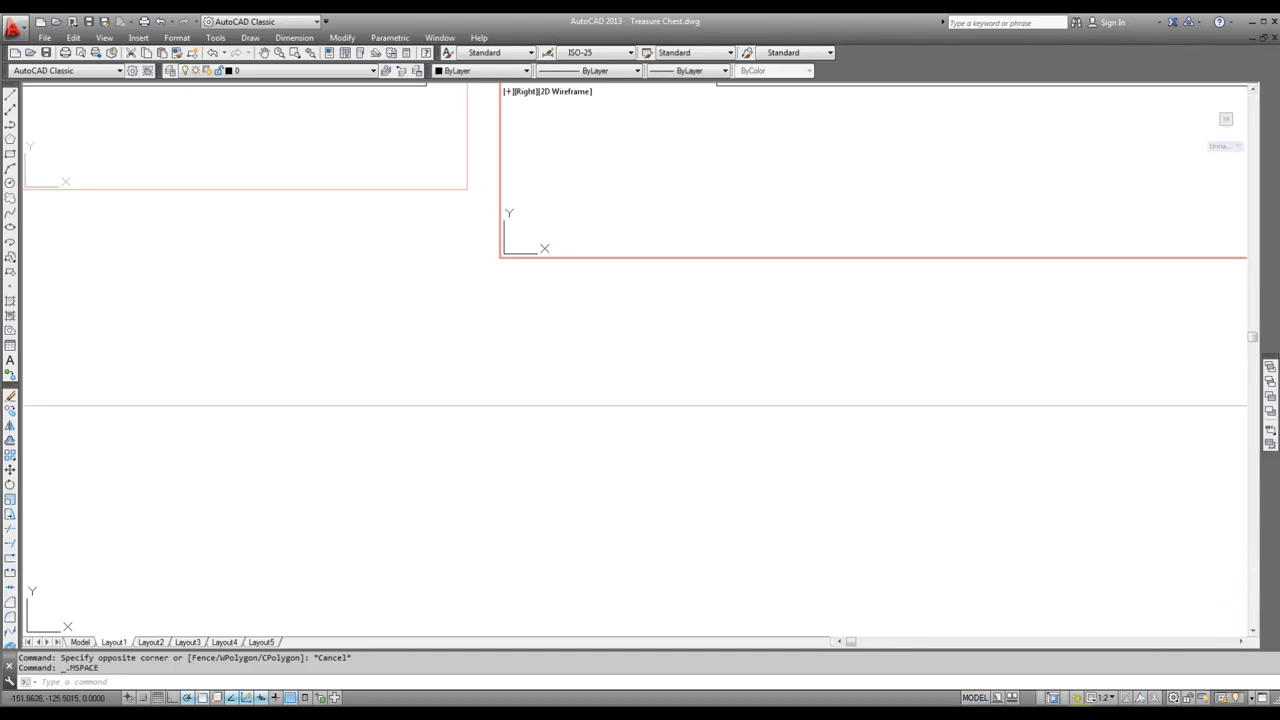
left_click(972, 697)
Step: Examine how the tops and bases of the chest line up between the front and Right view viewports
scroll(782, 614, "down", 2)
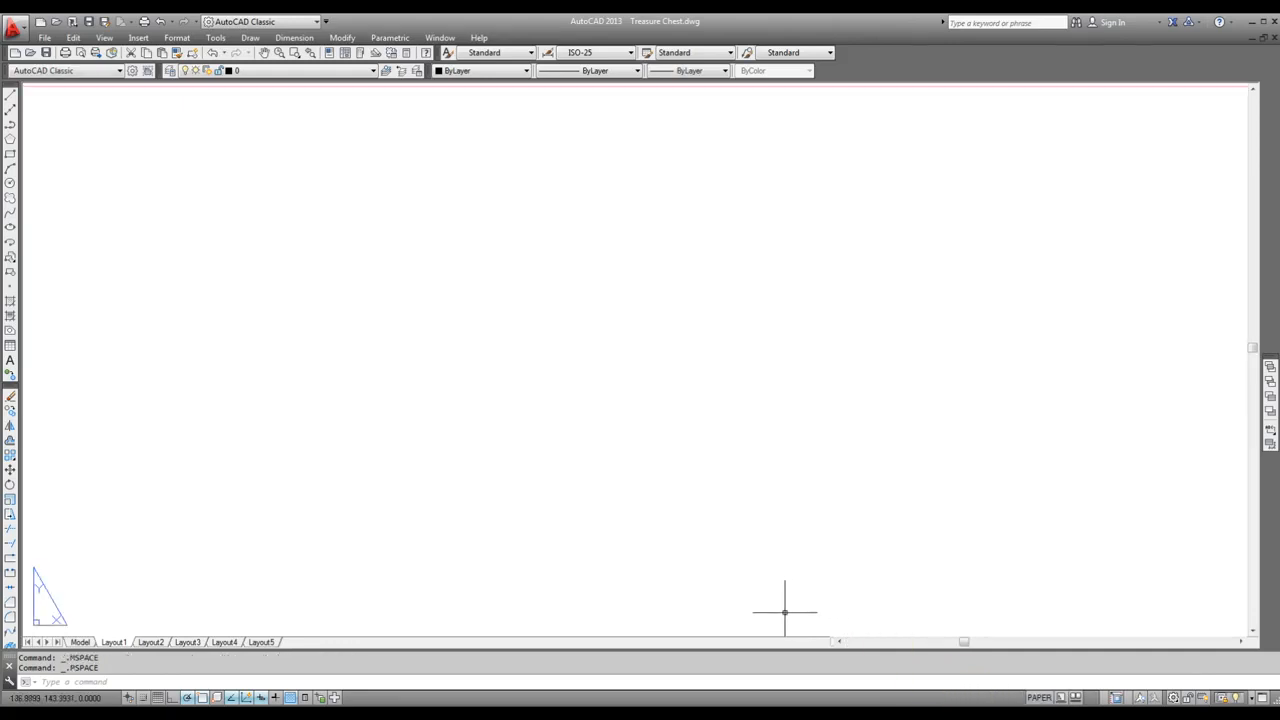
scroll(782, 614, "down", 3)
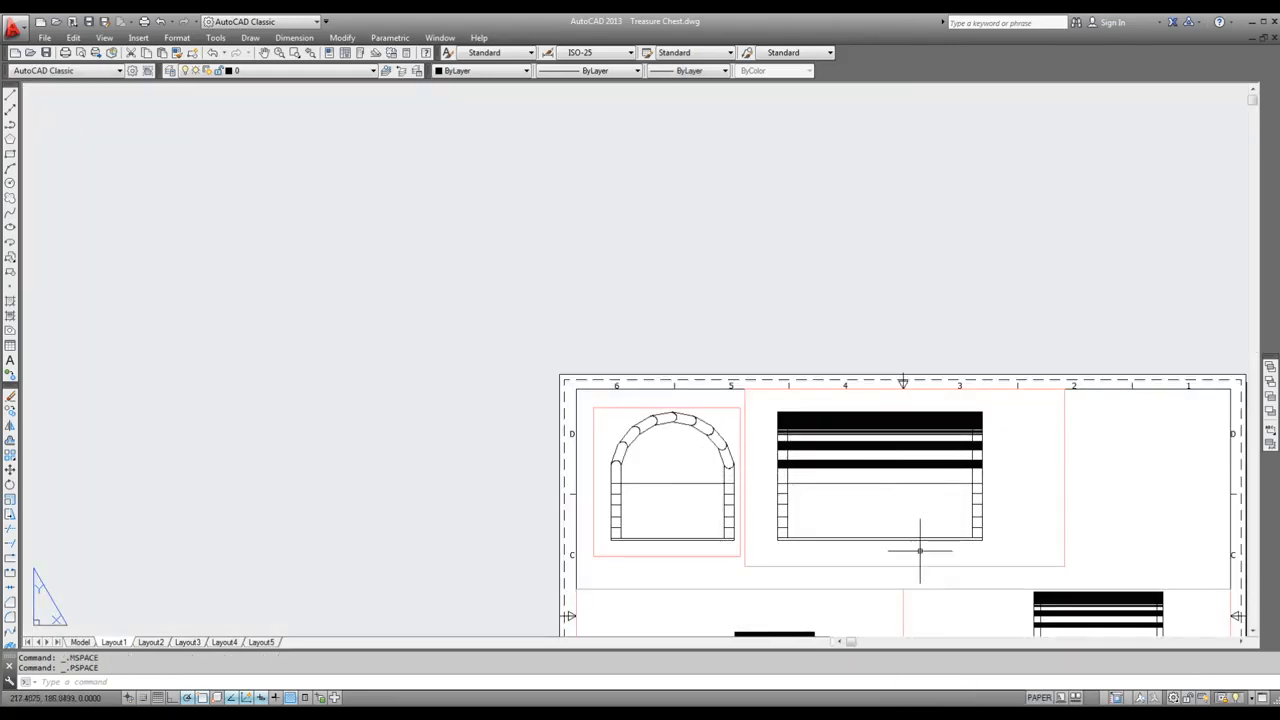
scroll(712, 425, "up", 4)
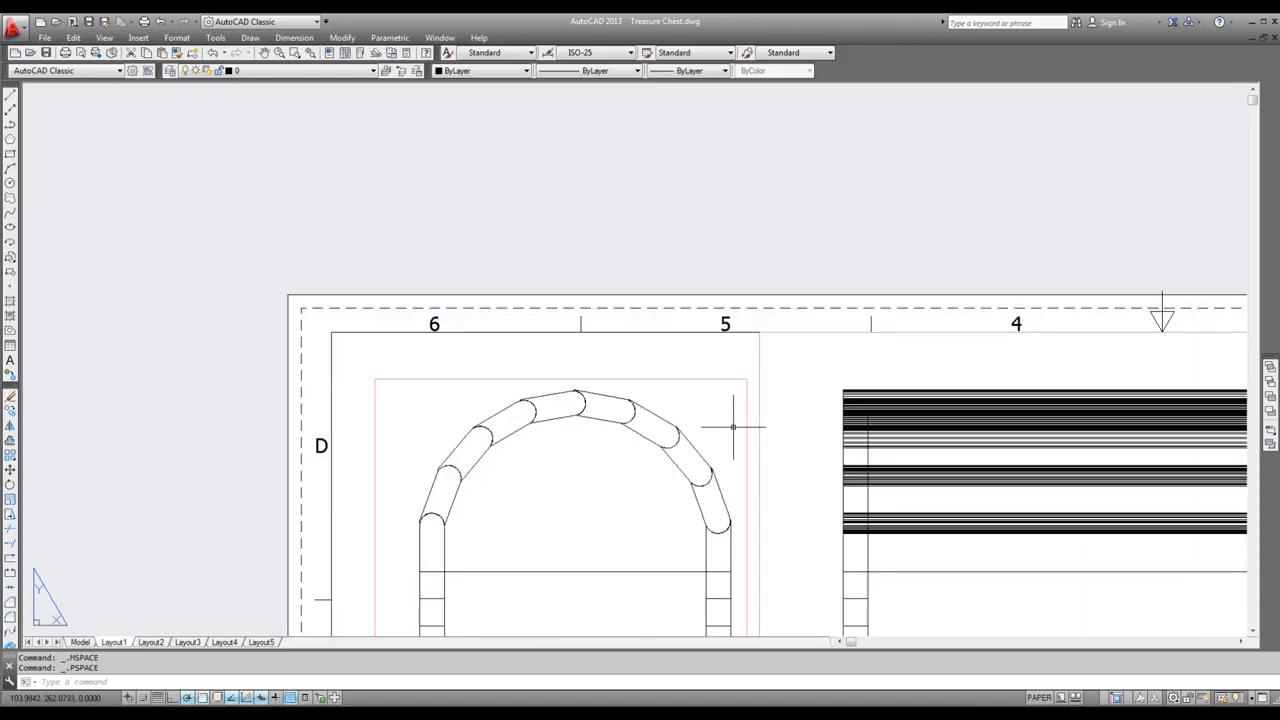
scroll(737, 429, "down", 4)
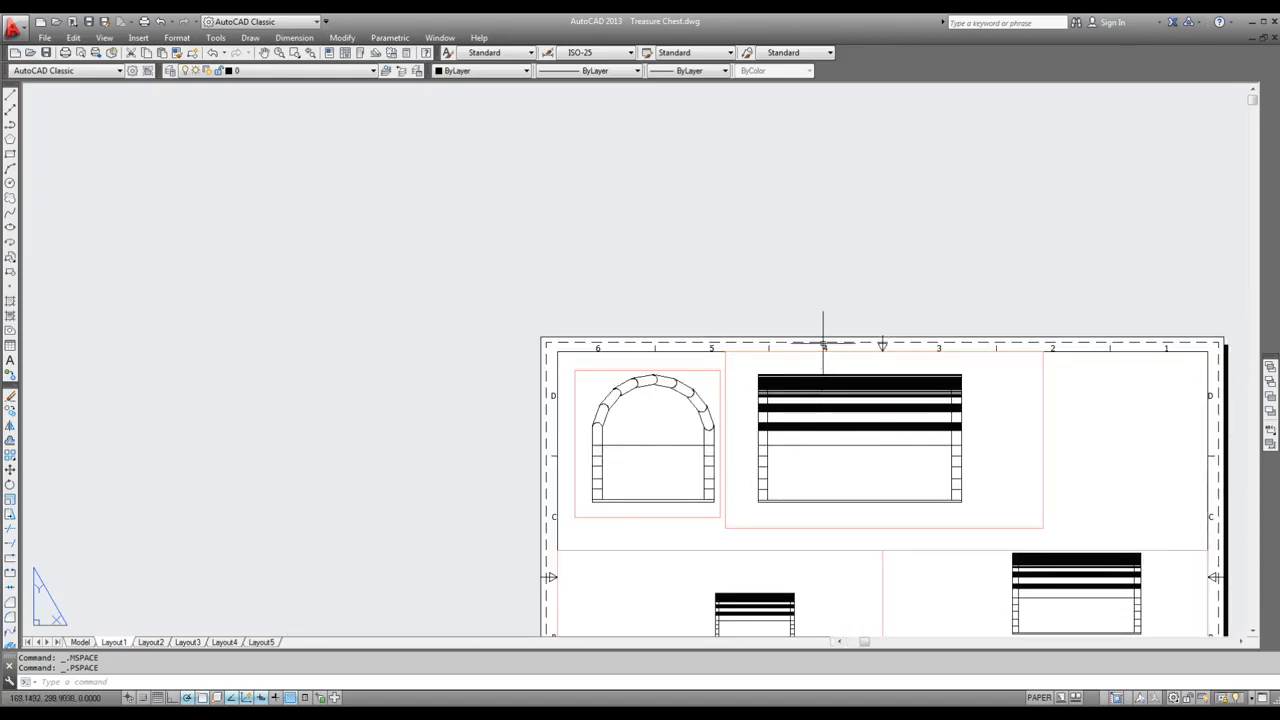
scroll(831, 523, "up", 5)
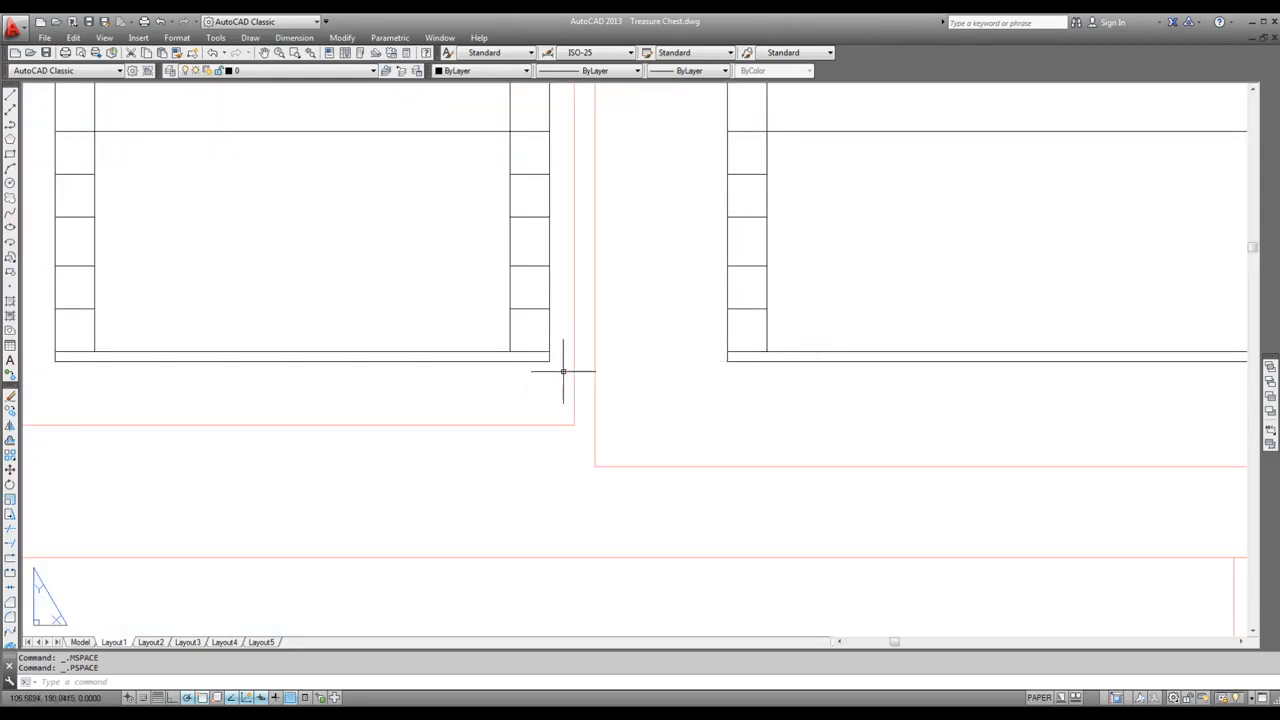
scroll(634, 380, "down", 5)
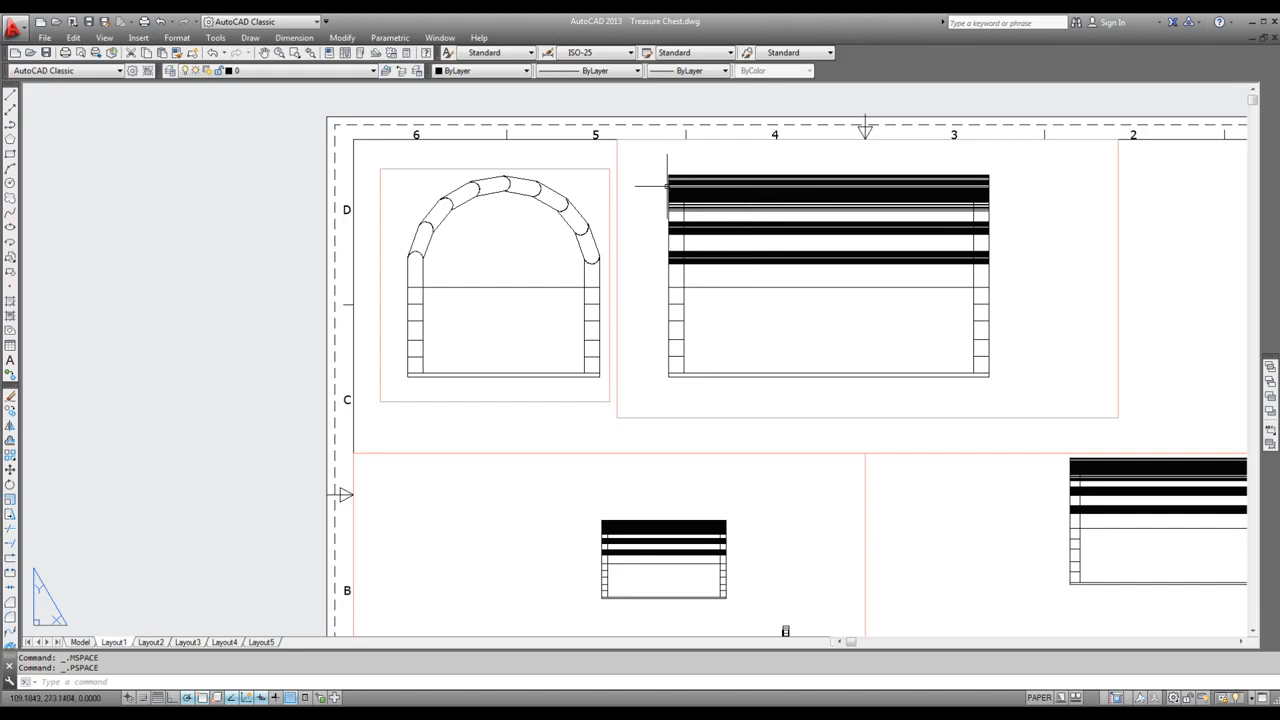
Step: Examine the chest's lid slats and corner joints in model space from the SW Isometric view
left_click(79, 642)
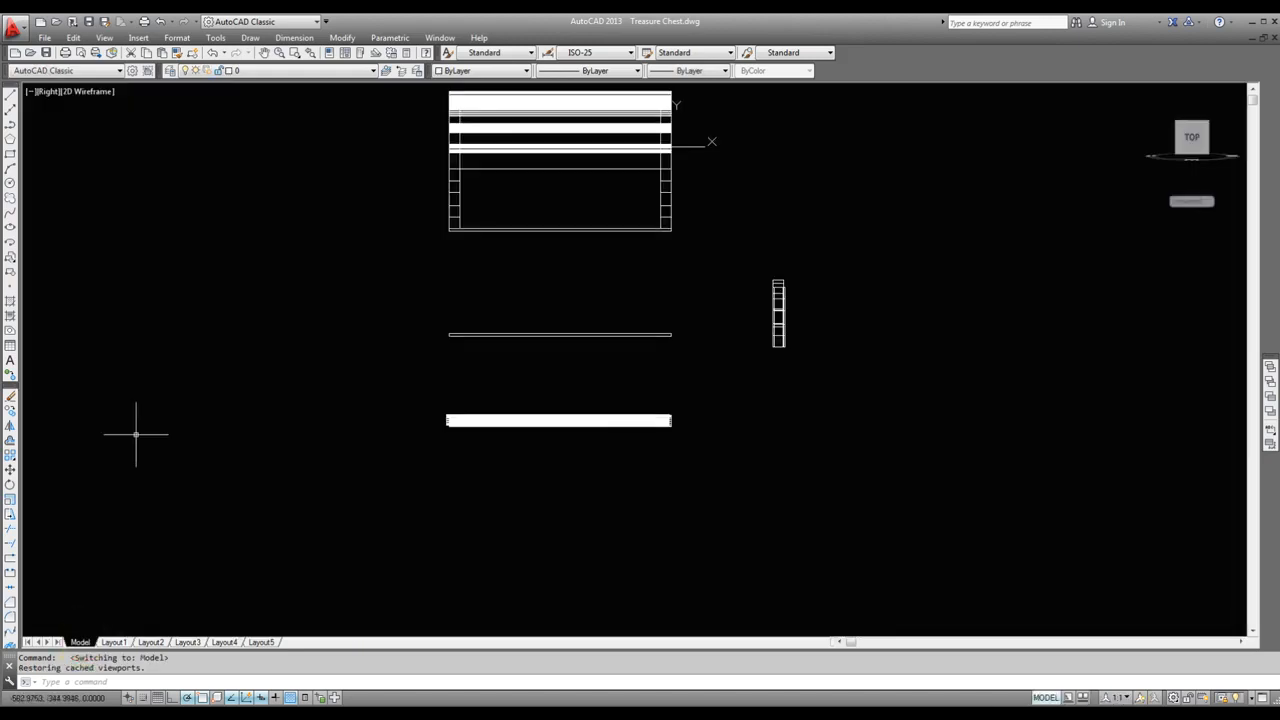
mouse_move(1182, 126)
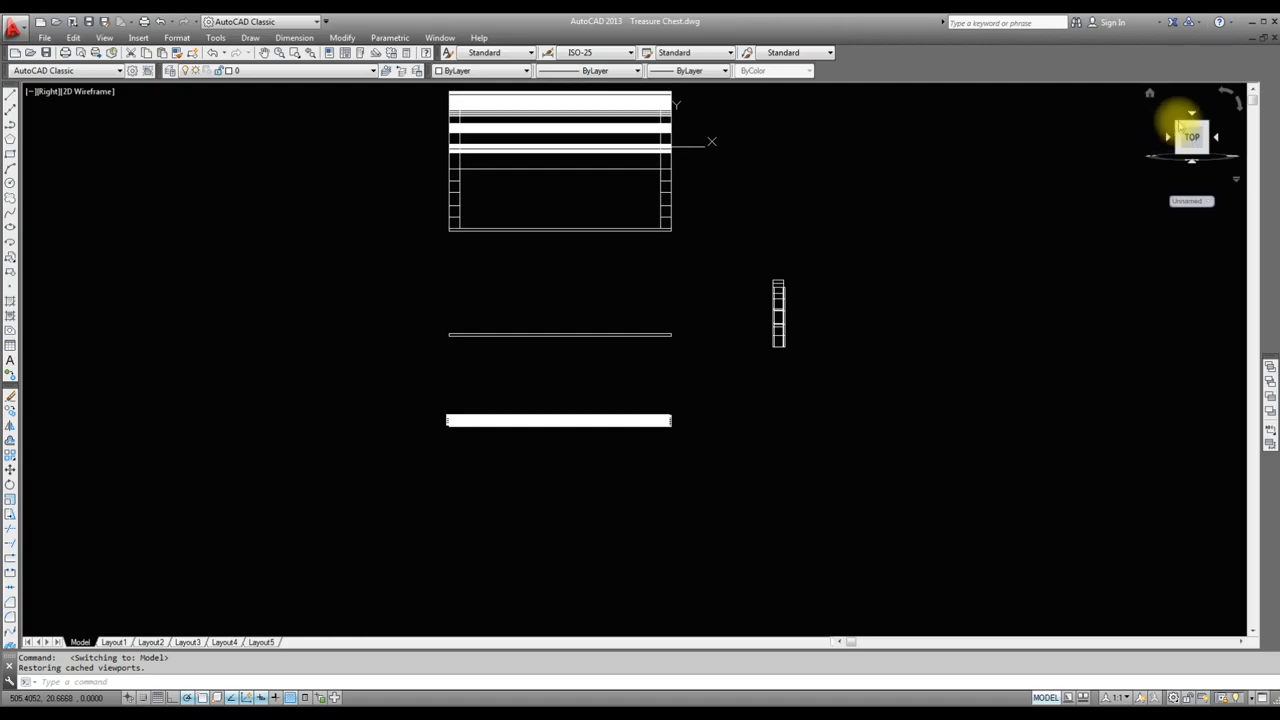
left_click(1179, 124)
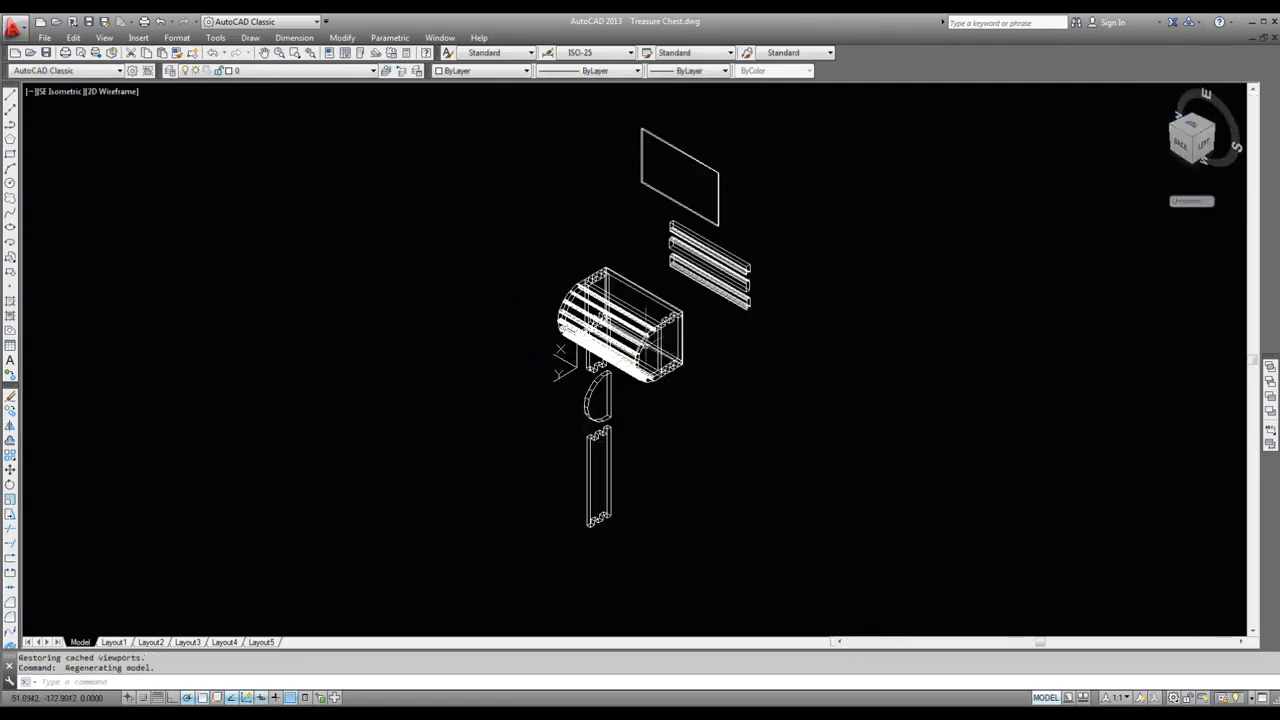
left_click(104, 38)
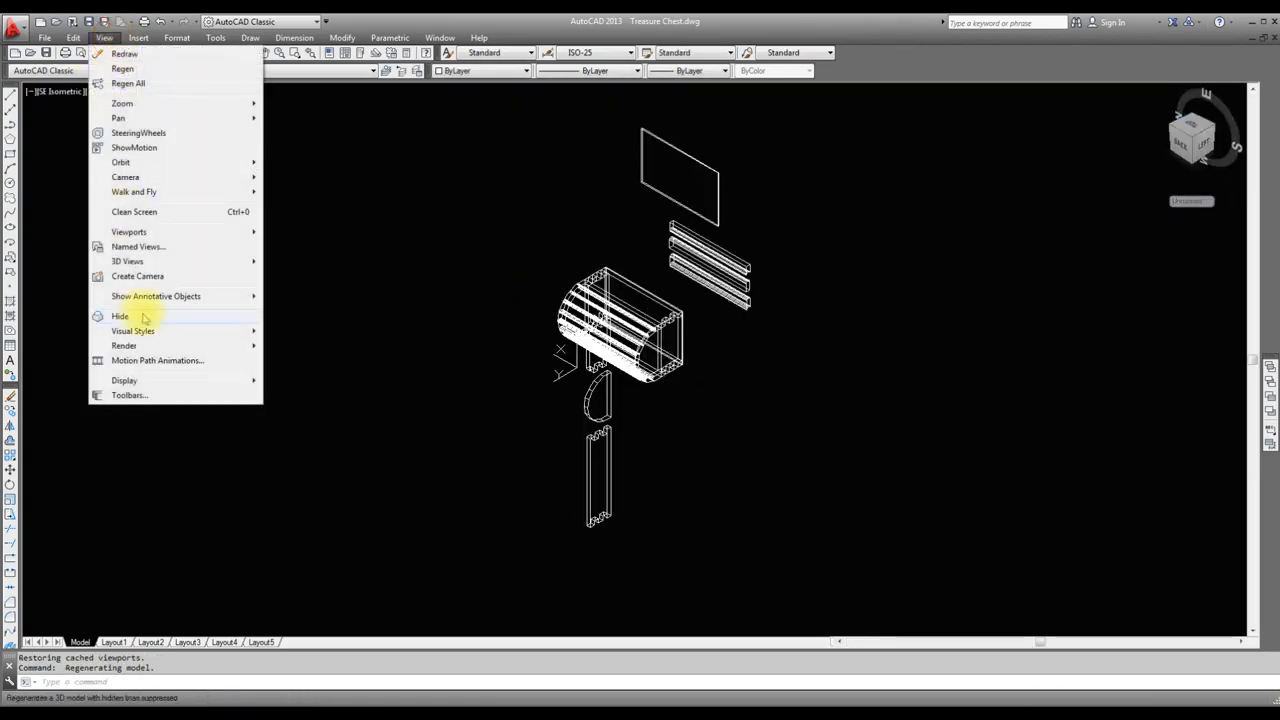
mouse_move(168, 263)
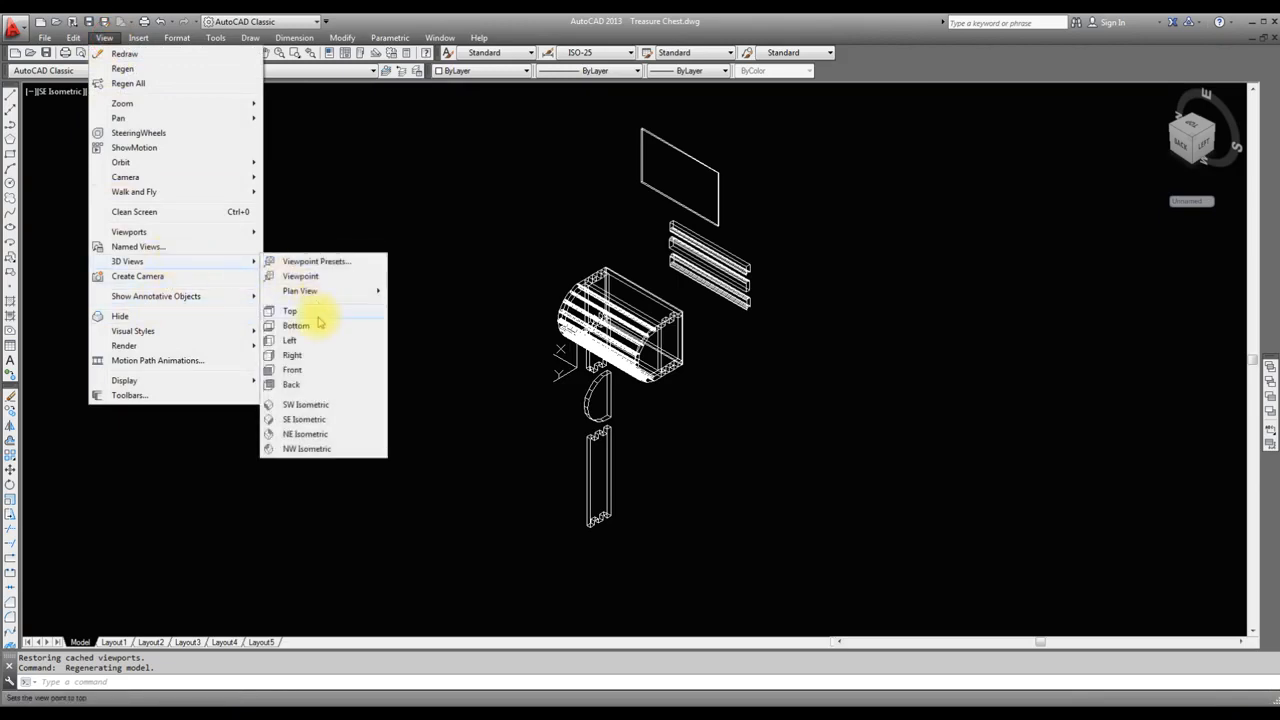
left_click(298, 408)
scroll(750, 355, "up", 4)
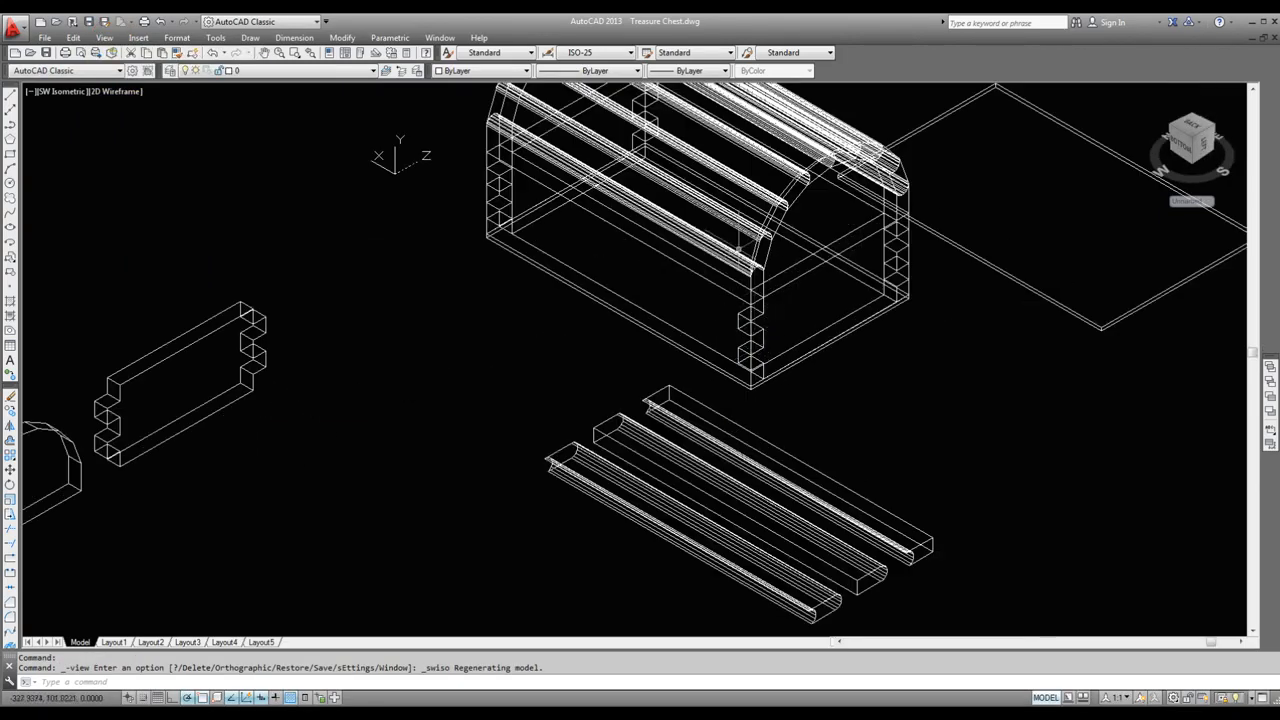
scroll(738, 246, "up", 3)
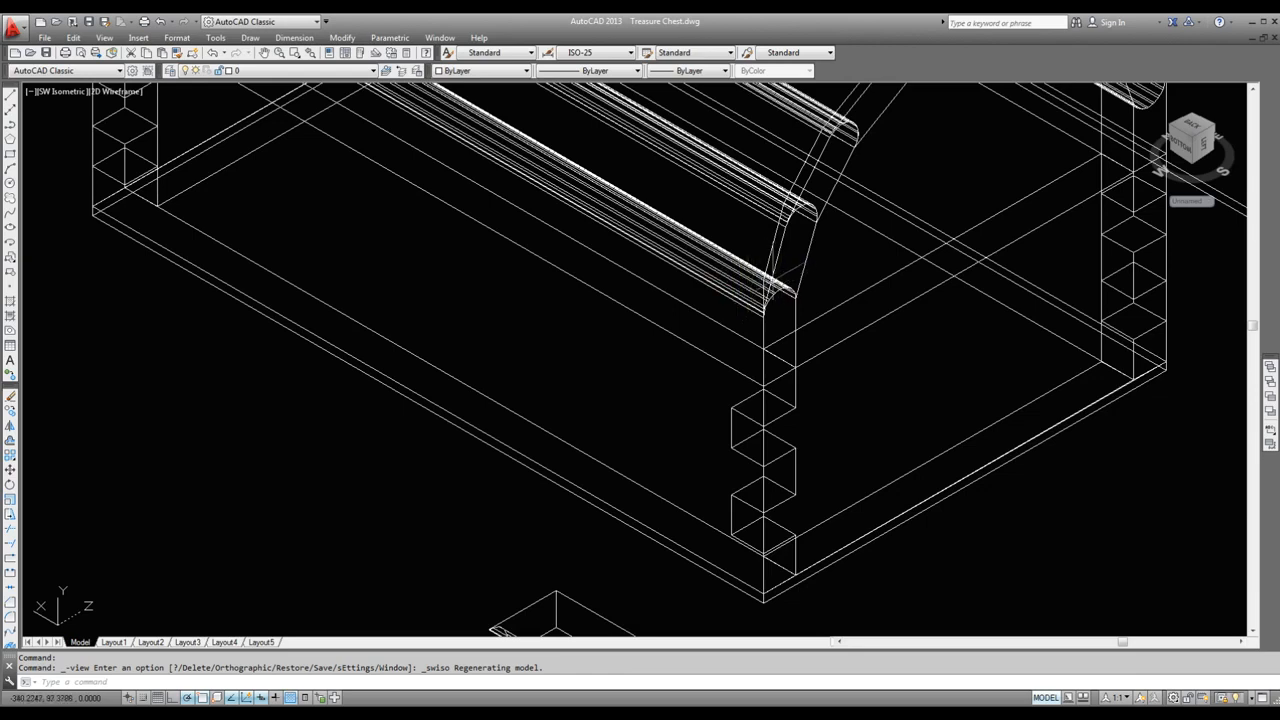
Step: Apply the Hidden visual style to Layout1's Right view viewport and return to paper space
left_click(112, 642)
left_click(655, 396)
left_click(655, 396)
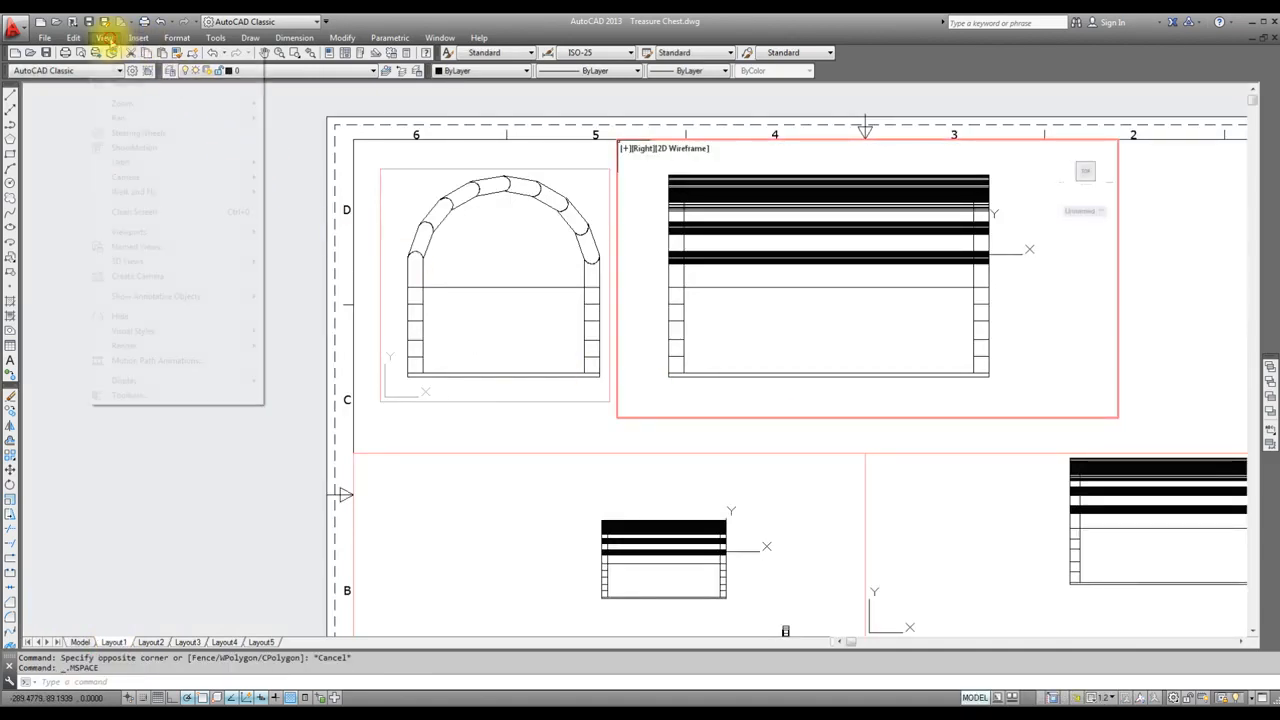
left_click(105, 38)
mouse_move(240, 338)
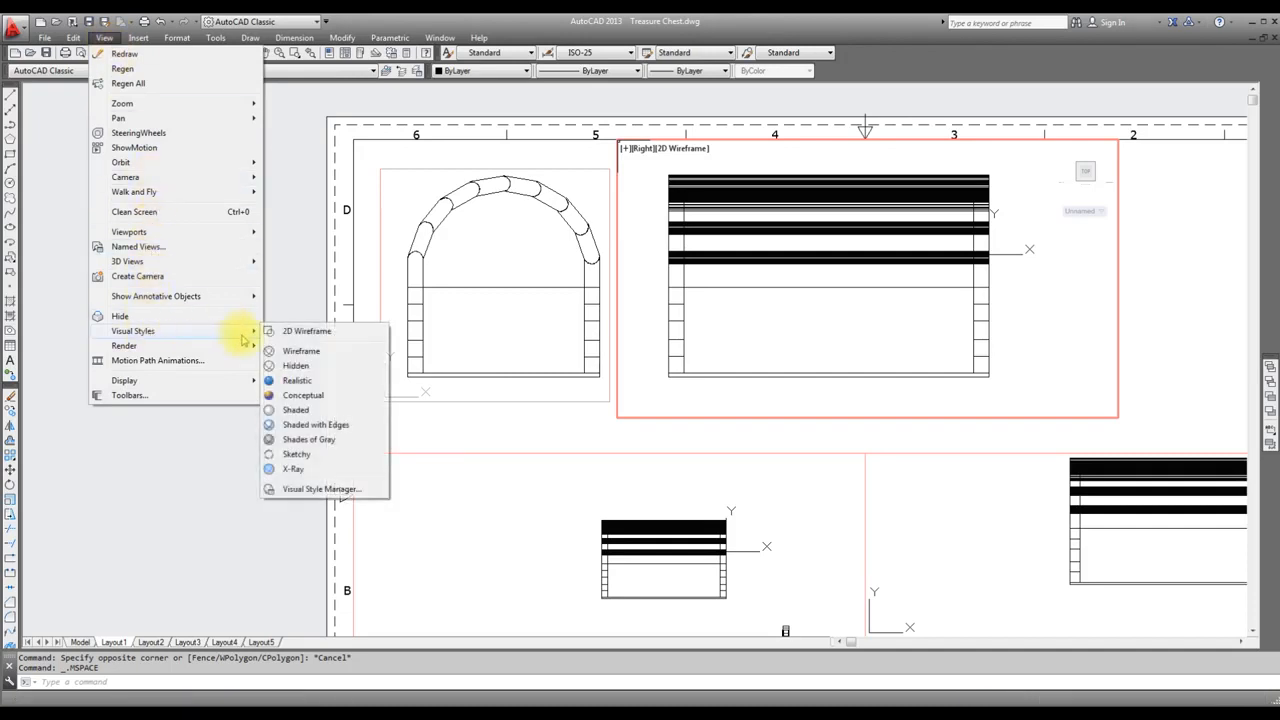
left_click(296, 367)
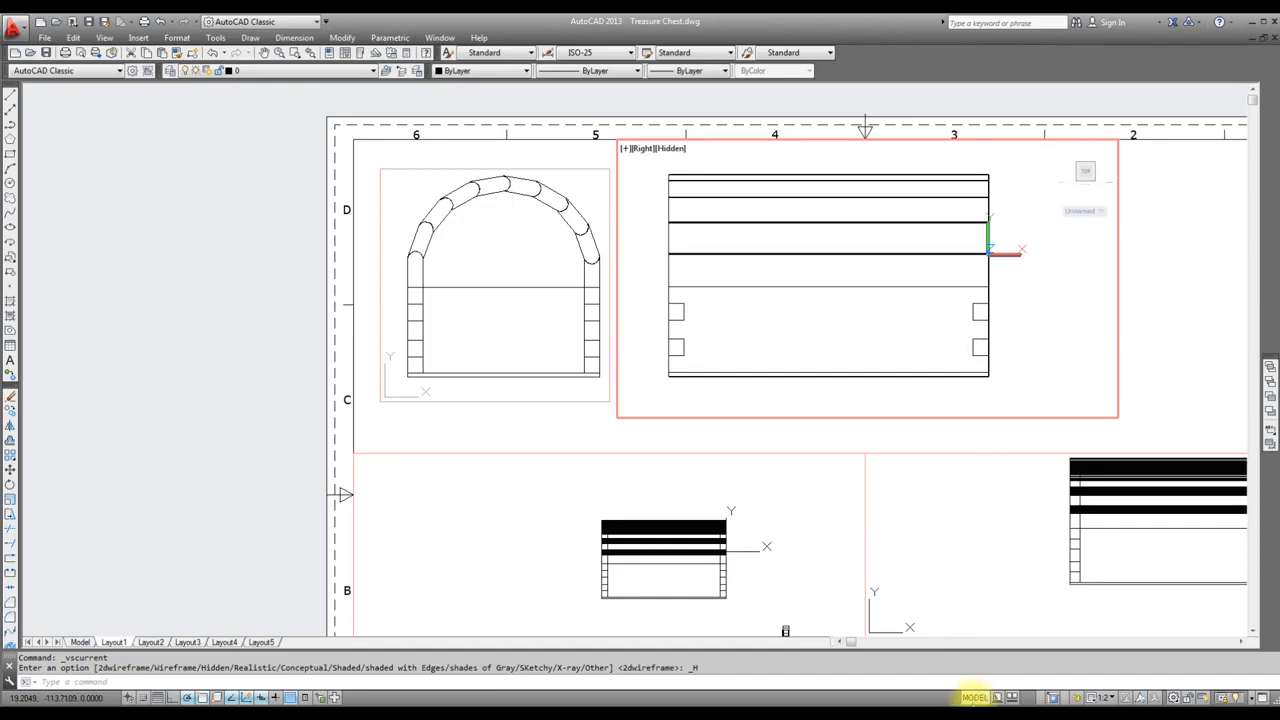
left_click(972, 697)
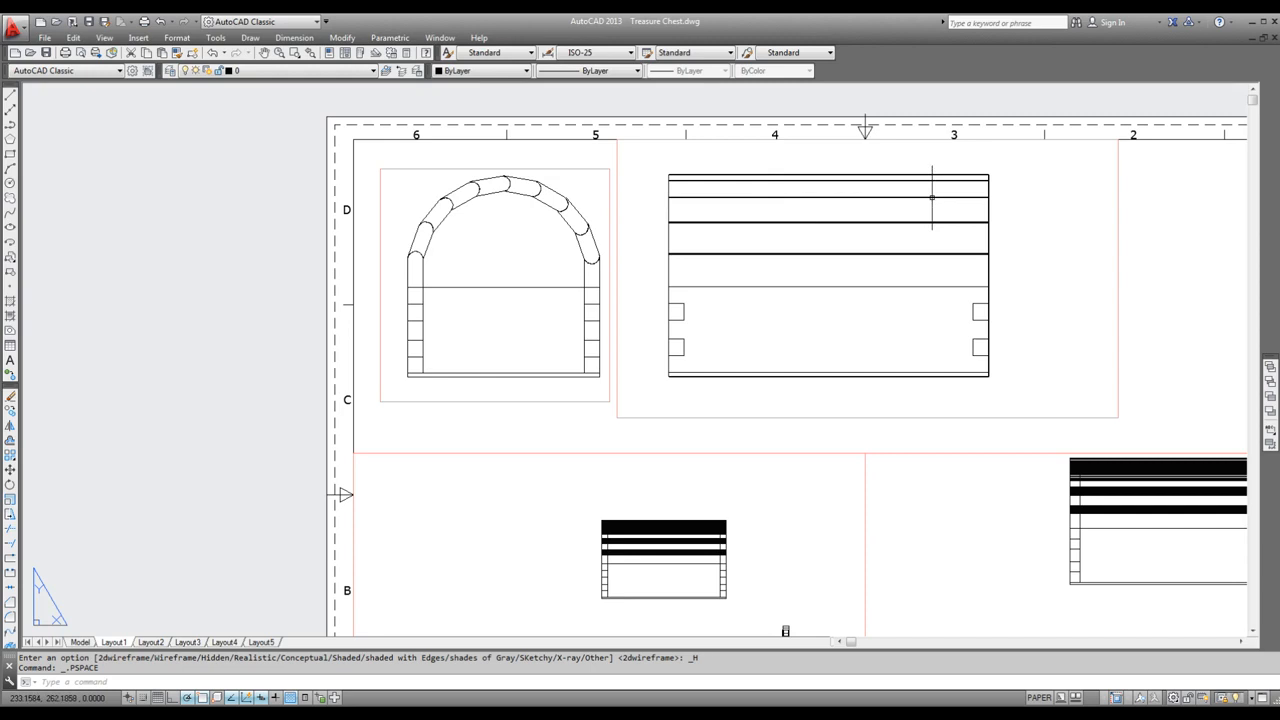
Step: Stretch the Right view viewport's right edge inward so it sits closer to the chest
scroll(655, 267, "up", 6)
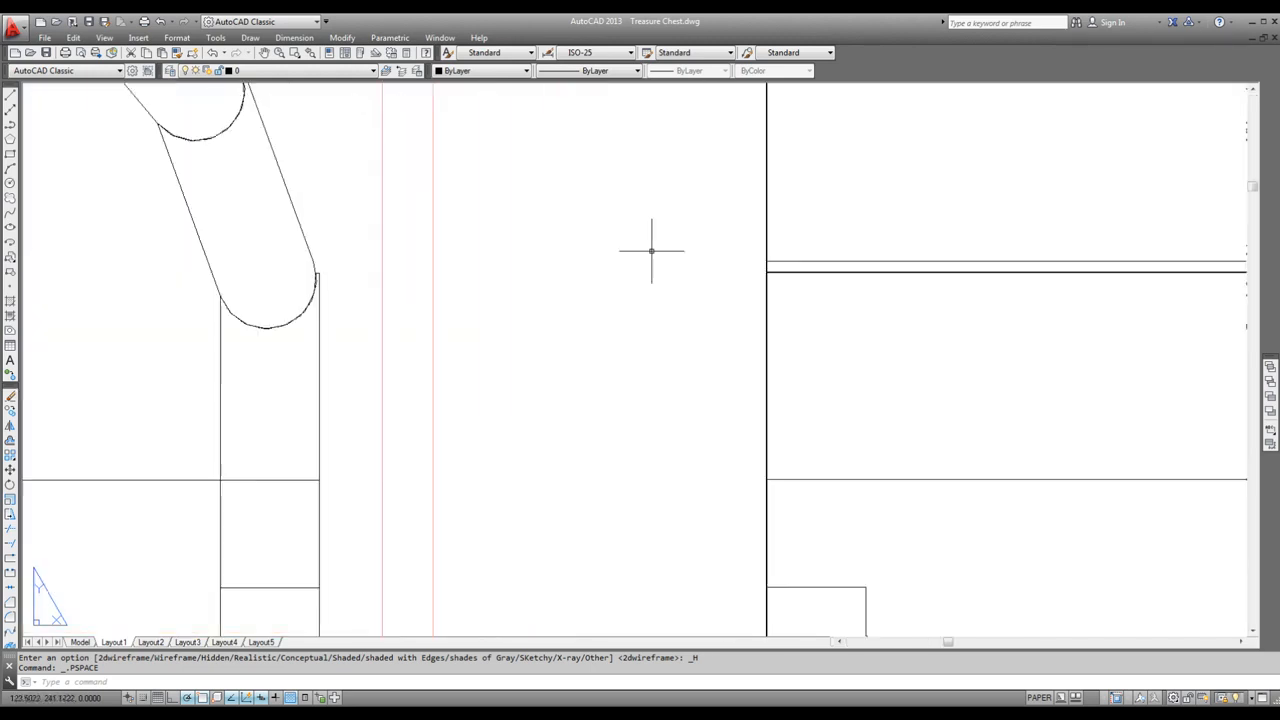
scroll(694, 242, "down", 6)
scroll(694, 242, "down", 3)
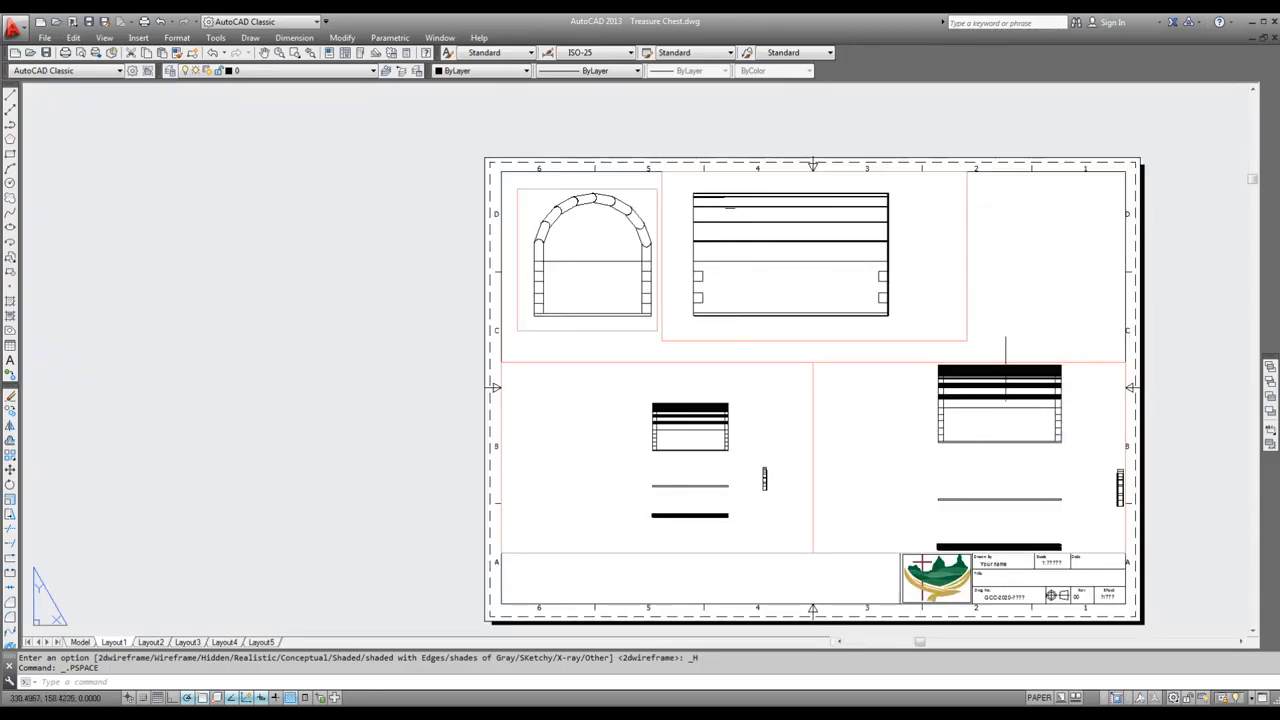
left_click(970, 245)
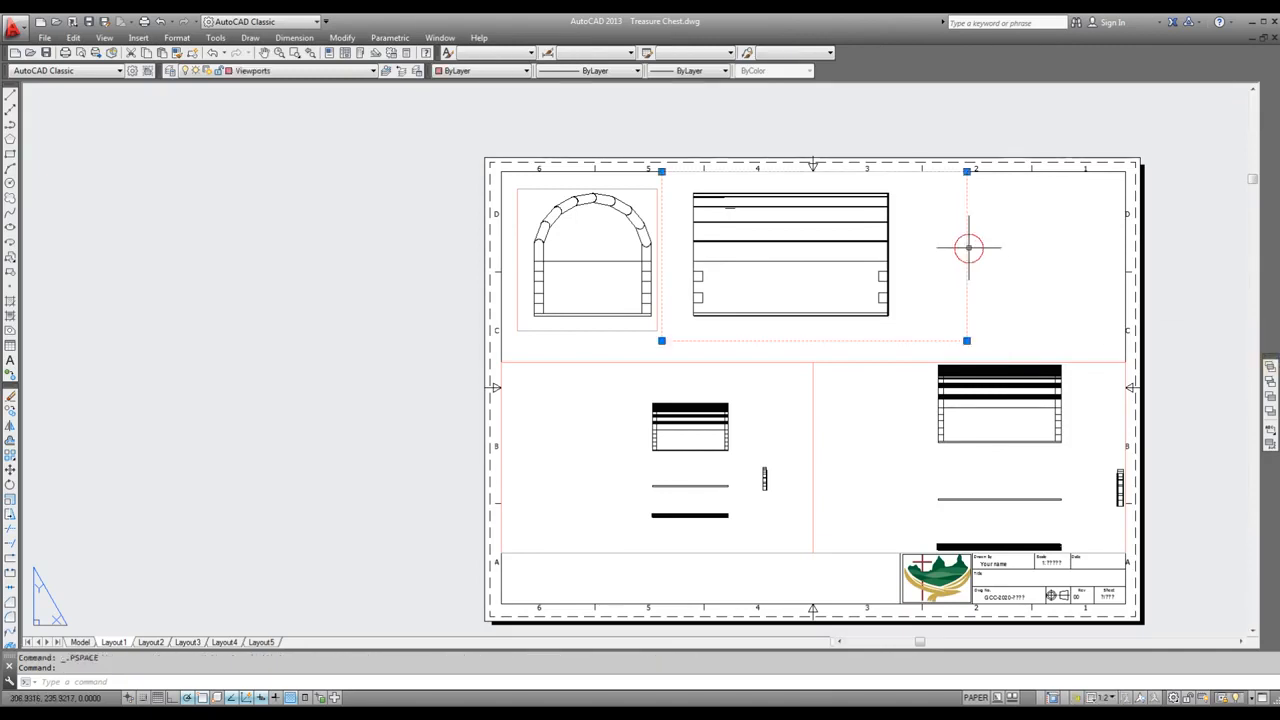
left_click(967, 341)
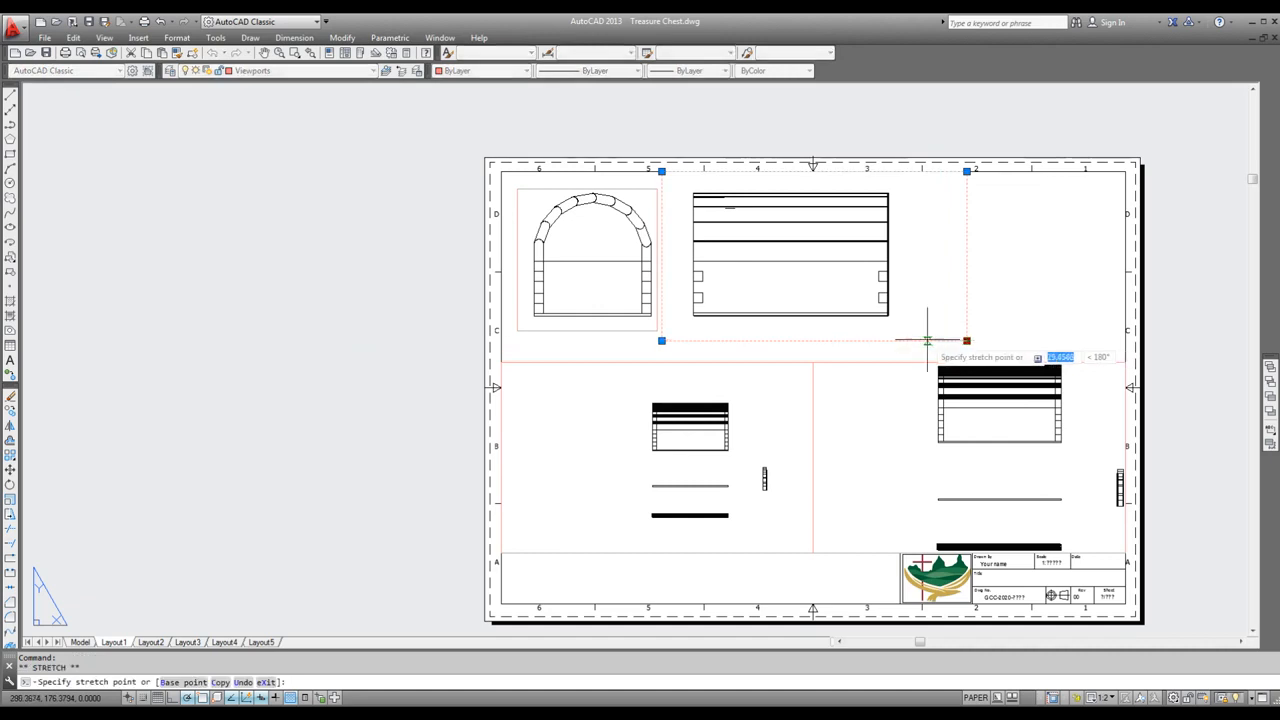
left_click(922, 341)
key("Escape")
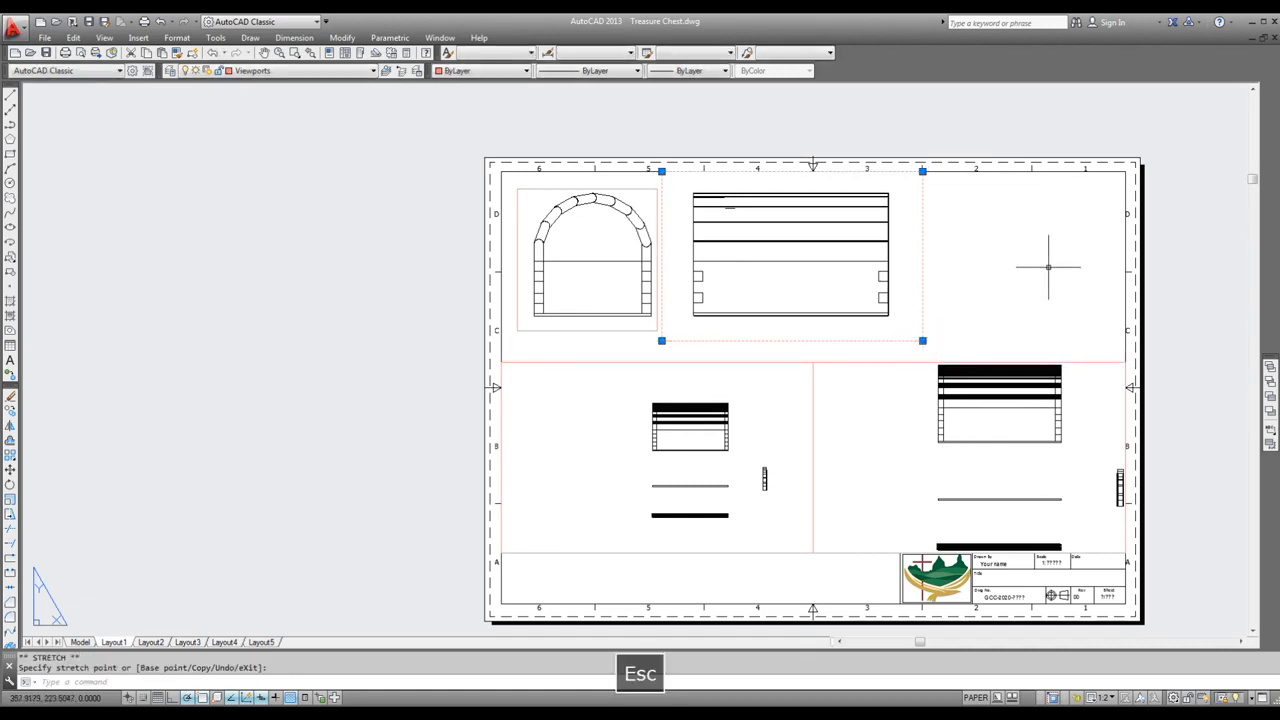
left_click(584, 189)
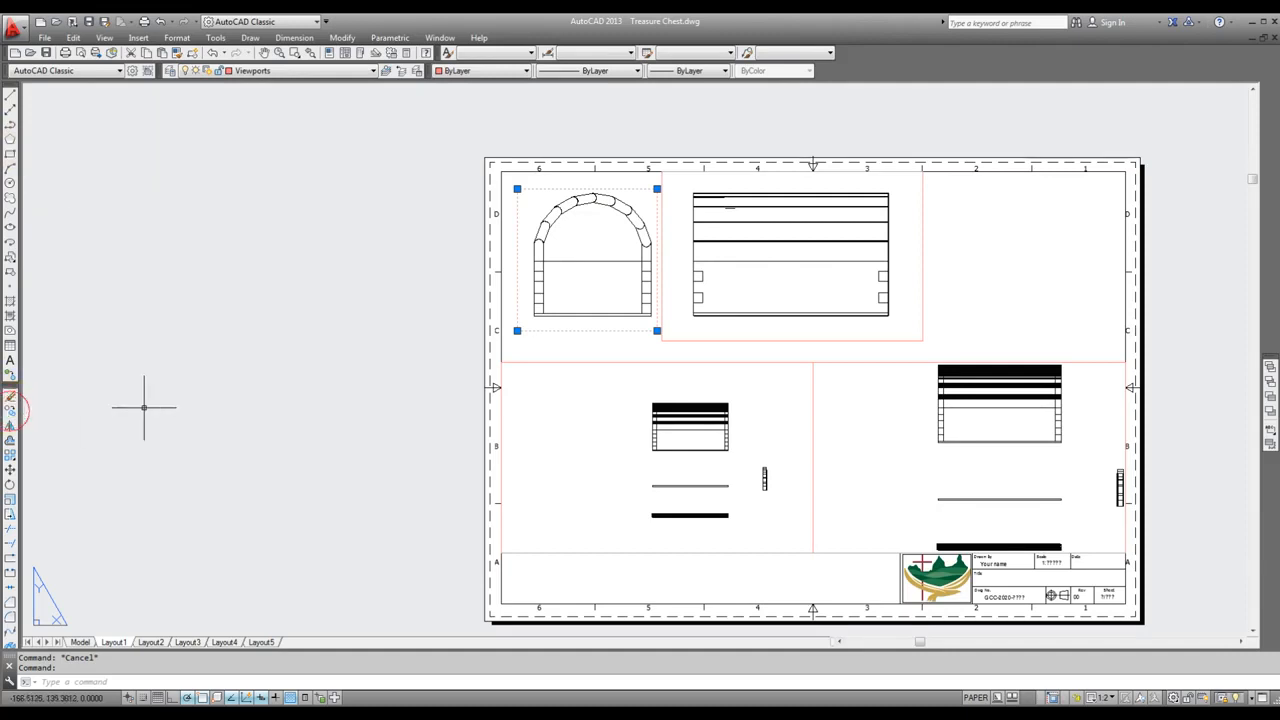
left_click(342, 402)
key("Escape")
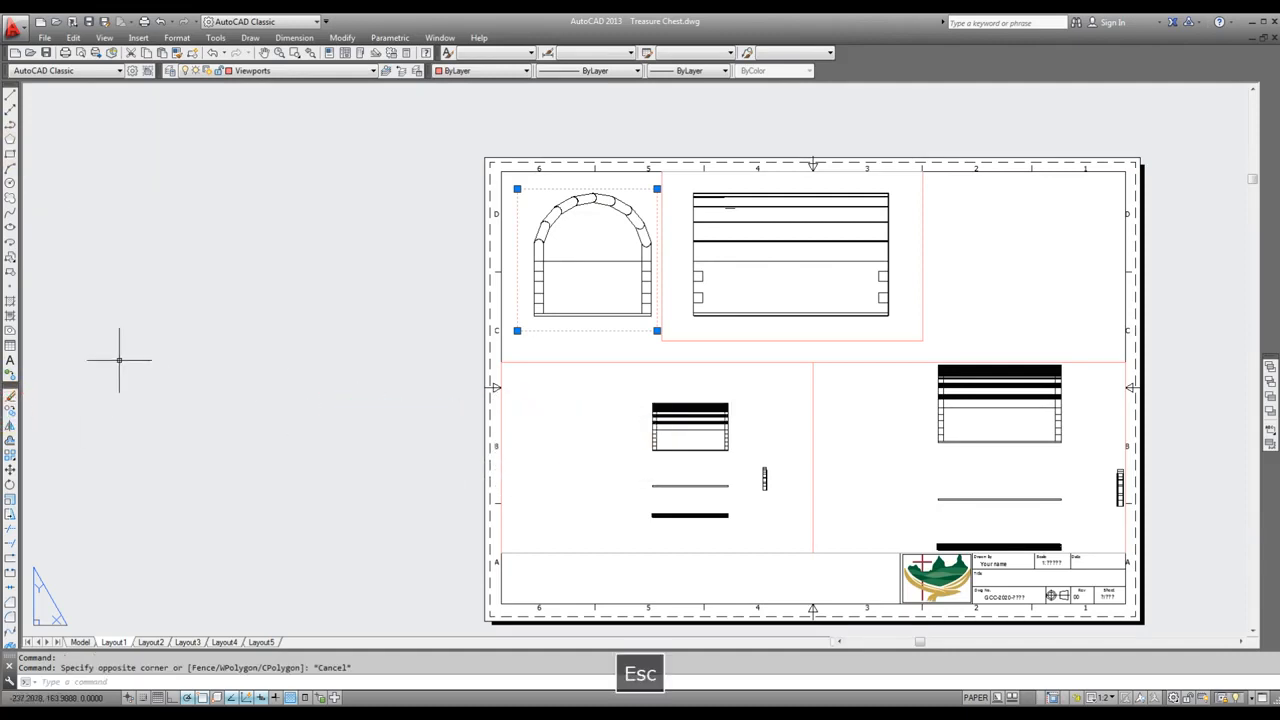
left_click(10, 411)
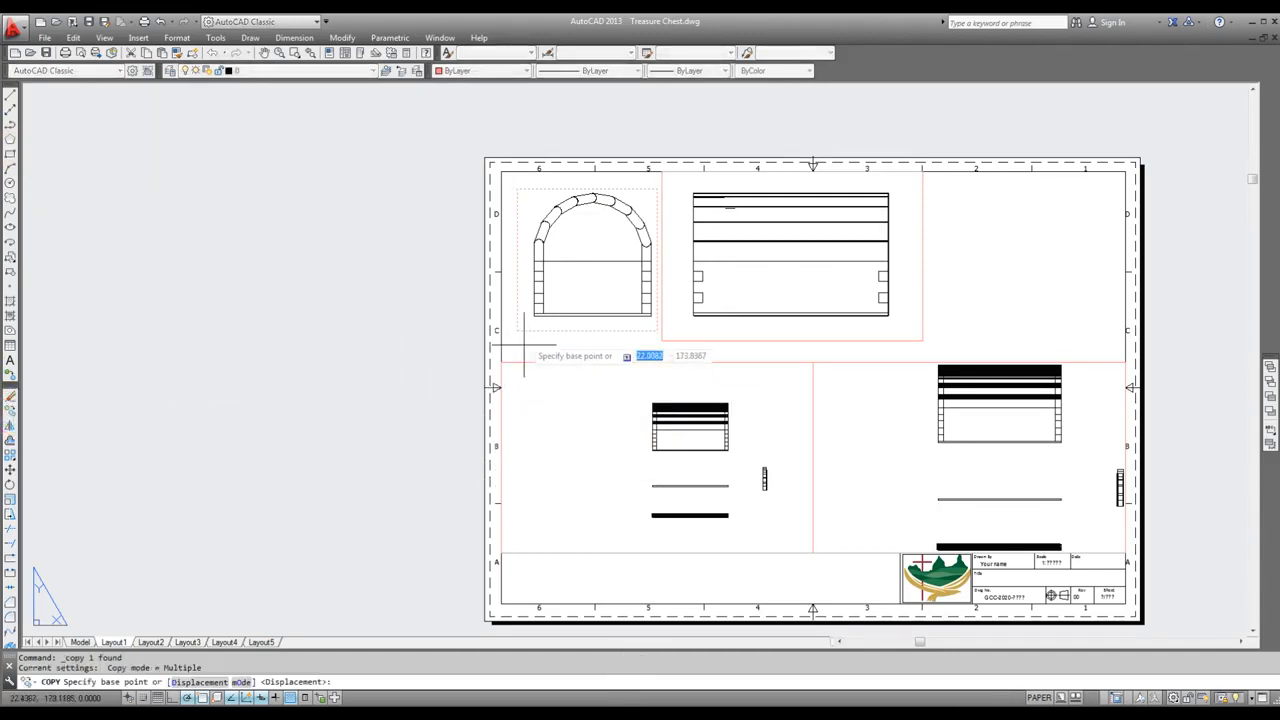
type("v")
key("space")
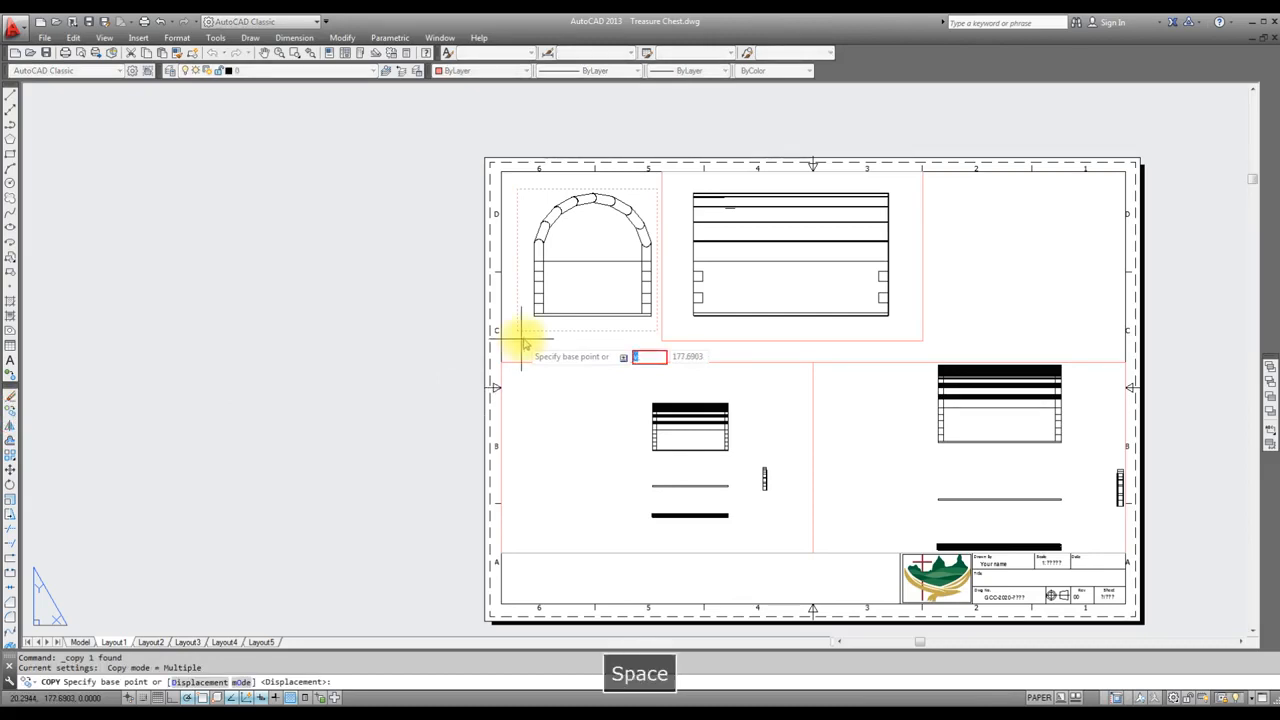
key("Escape")
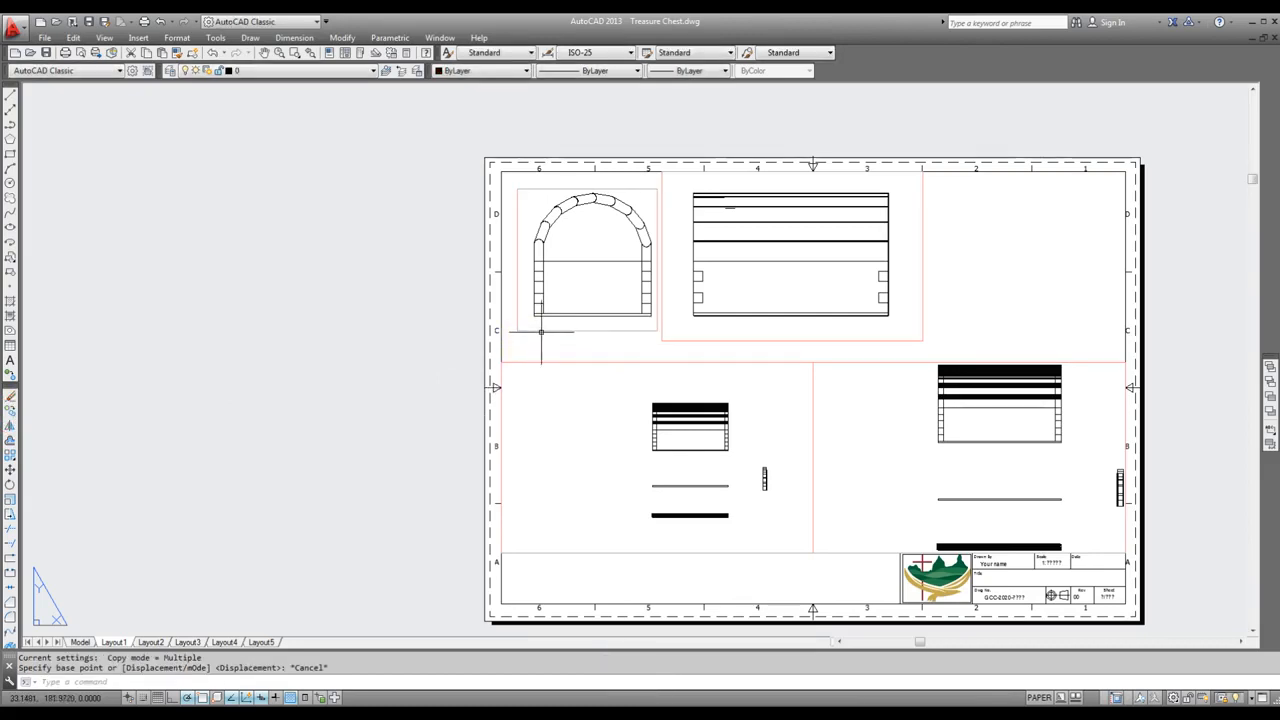
Step: Copy the front view viewport across to the empty area beyond the Right view viewport
left_click(517, 330)
left_click(10, 411)
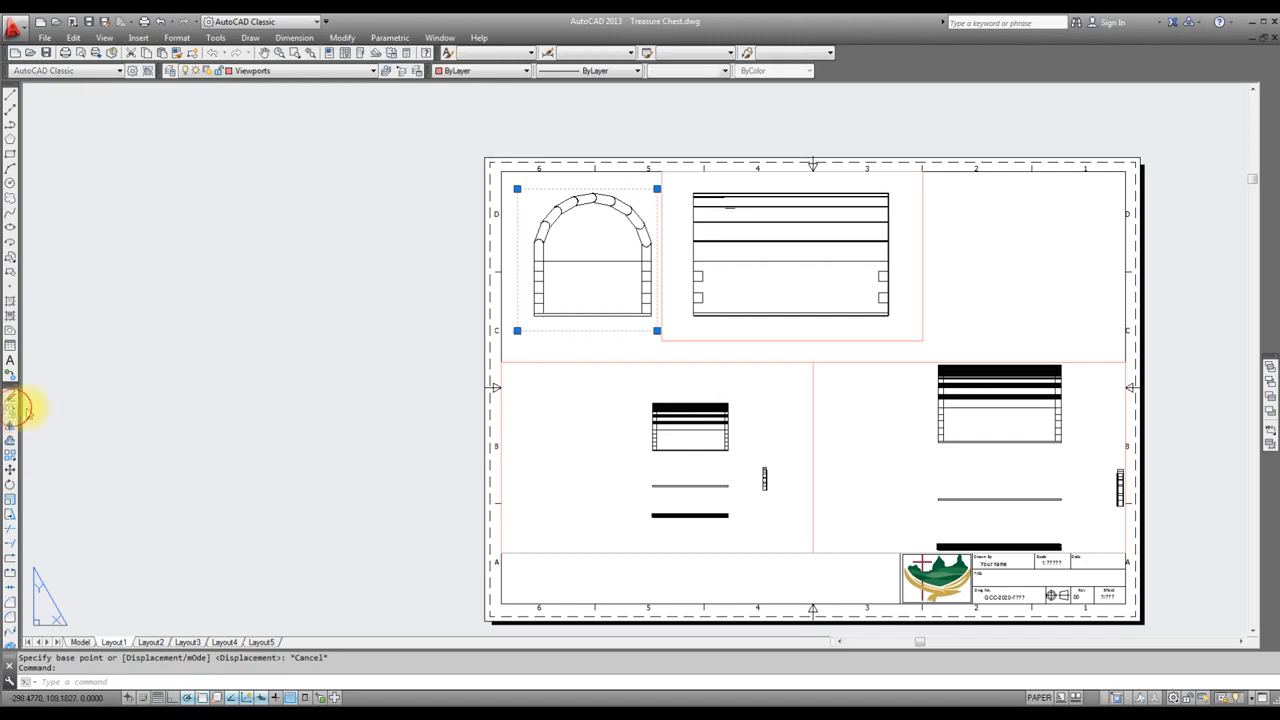
left_click(531, 359)
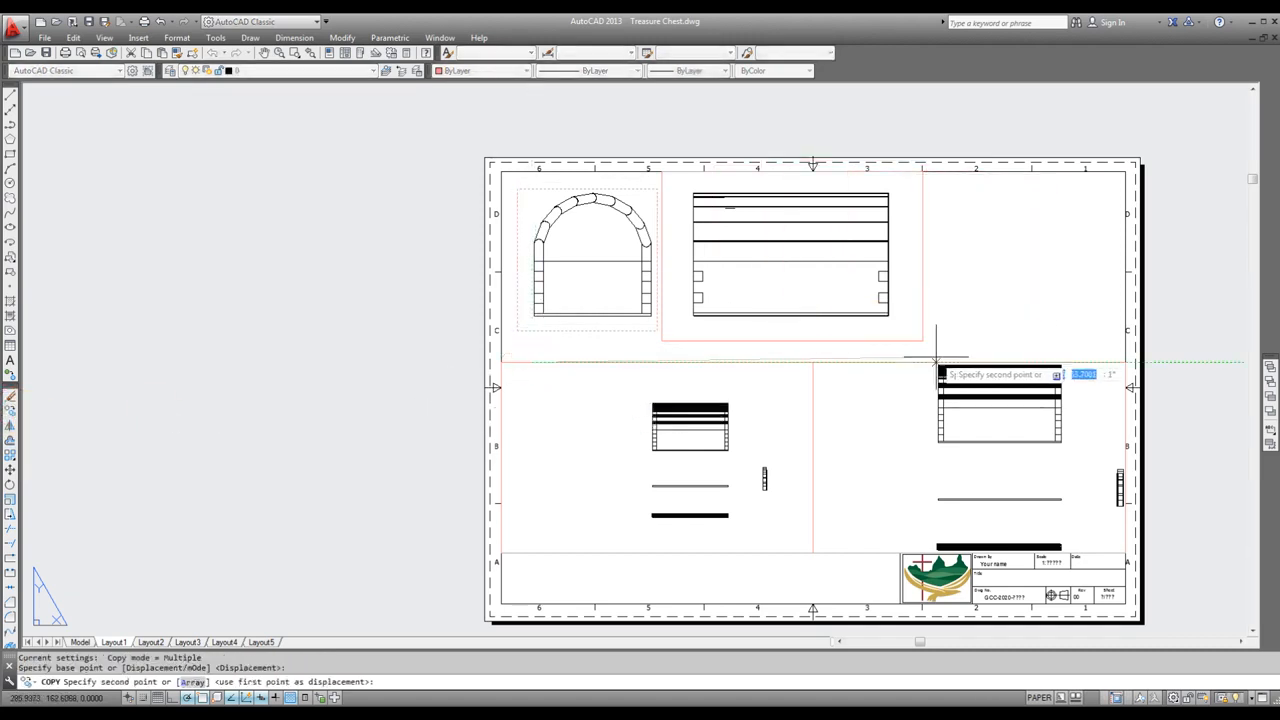
left_click(969, 361)
key("Escape")
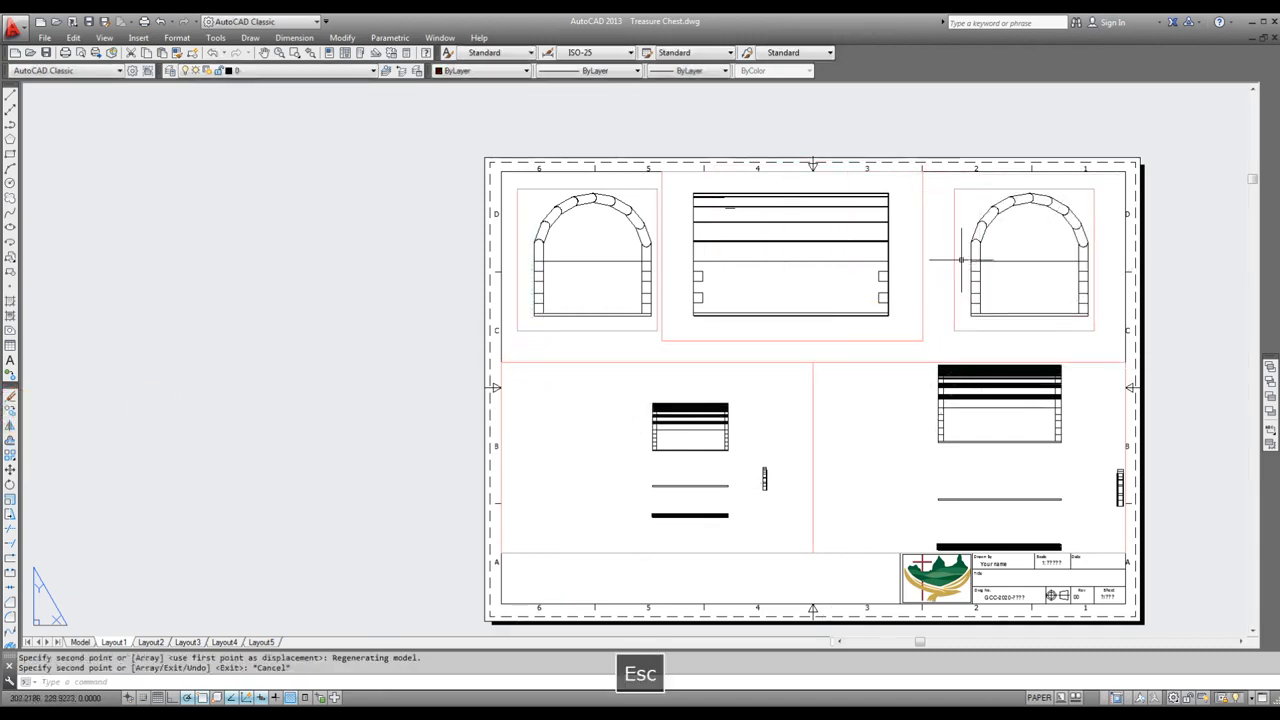
Step: Set the copied viewport's 3D view to SW Isometric
double_click(966, 218)
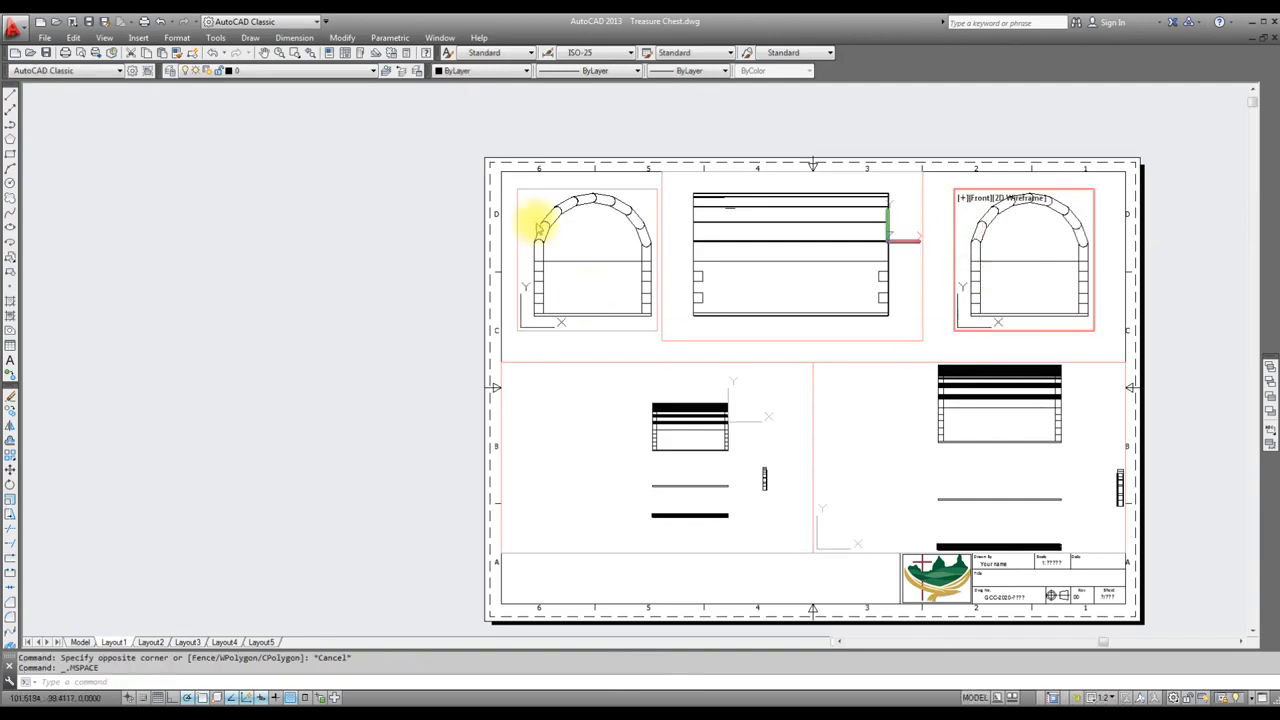
left_click(104, 37)
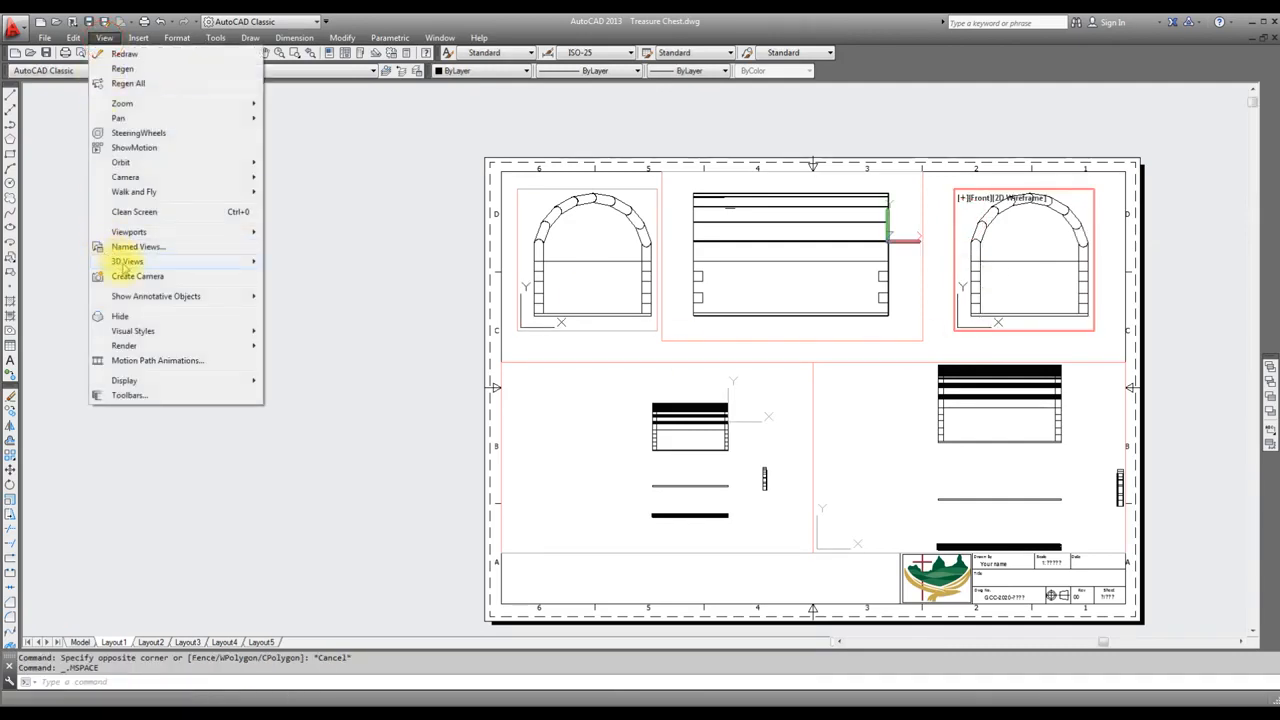
mouse_move(124, 263)
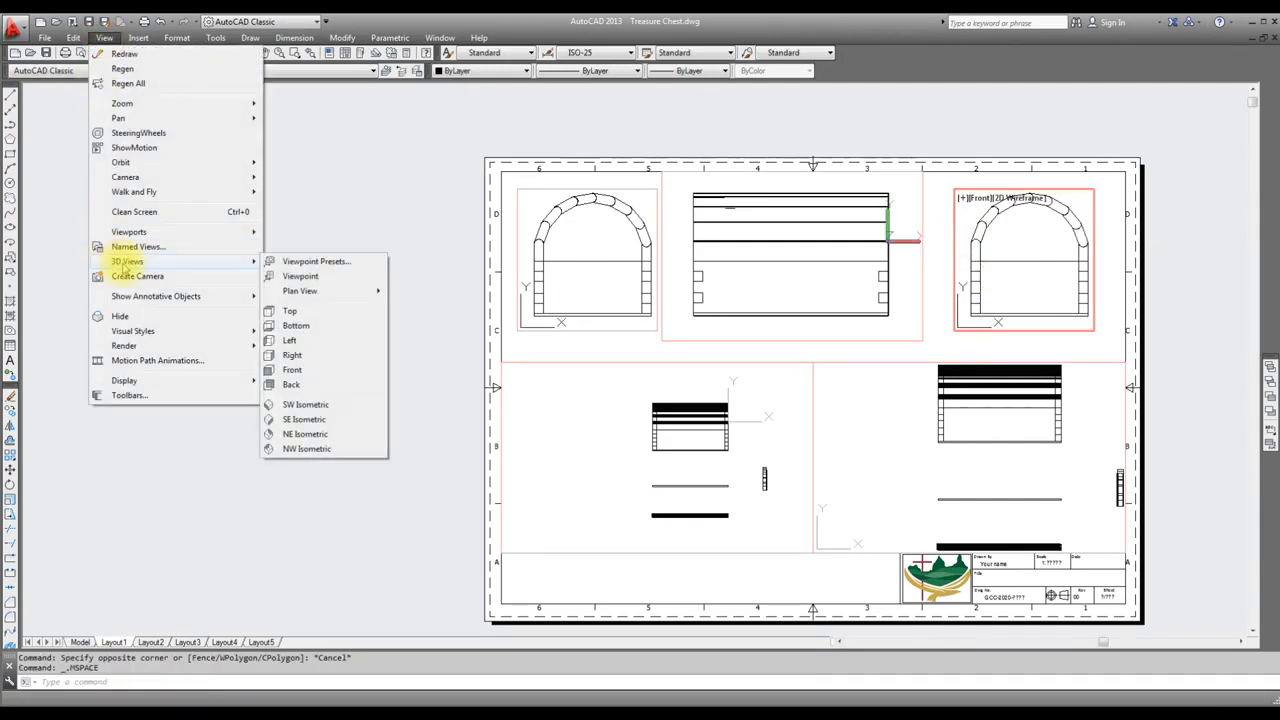
left_click(303, 404)
Step: Scale and position the isometric view so the chest fills its viewport, and return to paper space
scroll(1070, 250, "up", 6)
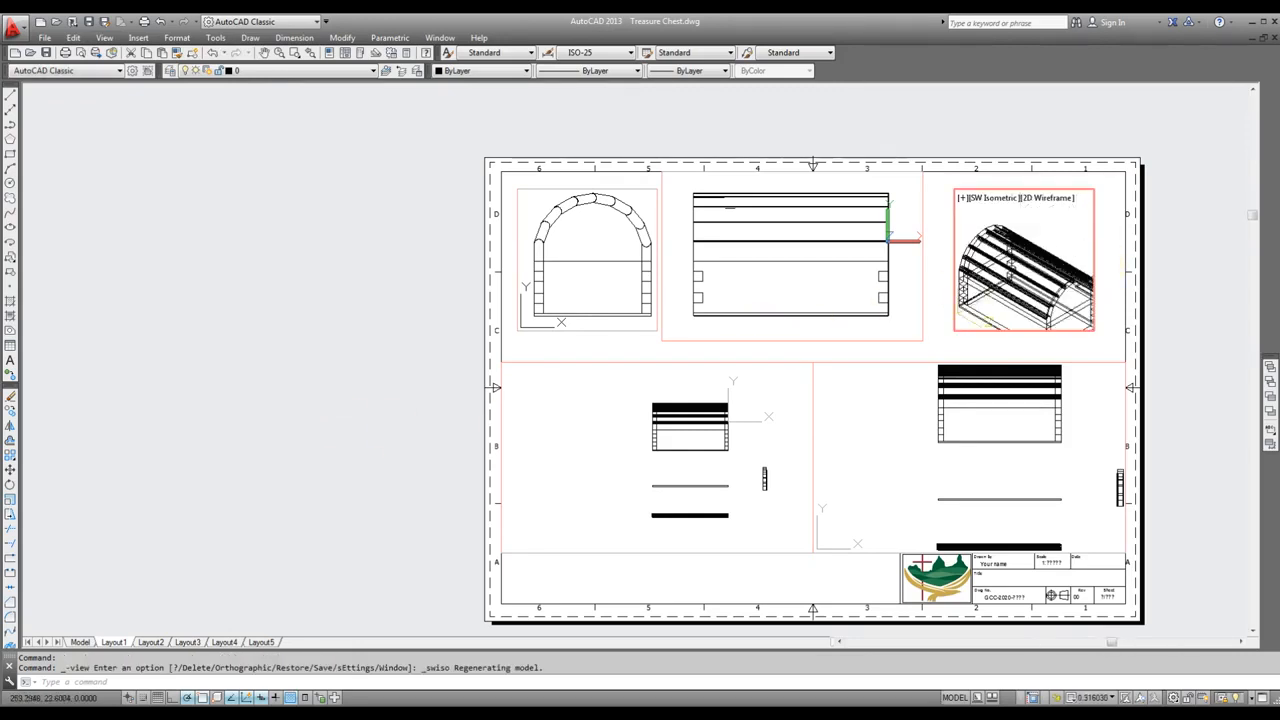
scroll(1024, 259, "down", 5)
scroll(1024, 259, "up", 2)
scroll(967, 246, "up", 3)
scroll(967, 246, "down", 3)
scroll(978, 225, "up", 3)
scroll(978, 225, "down", 3)
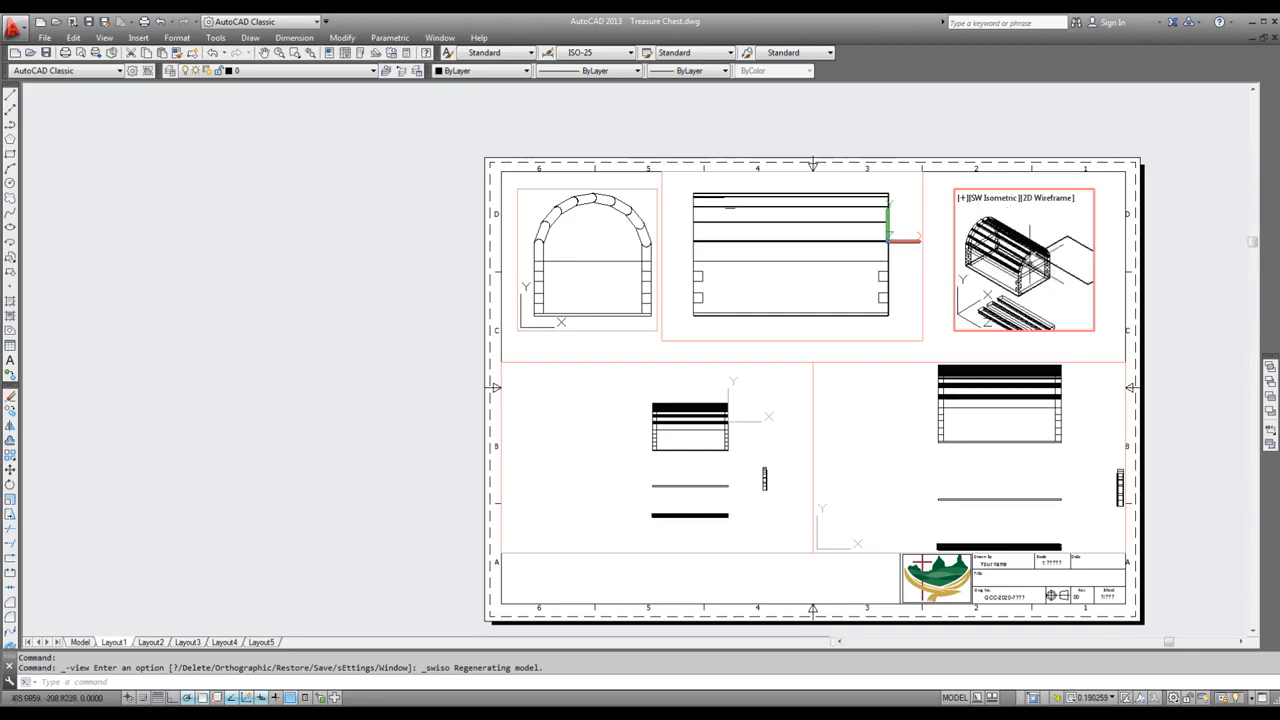
scroll(1010, 250, "up", 4)
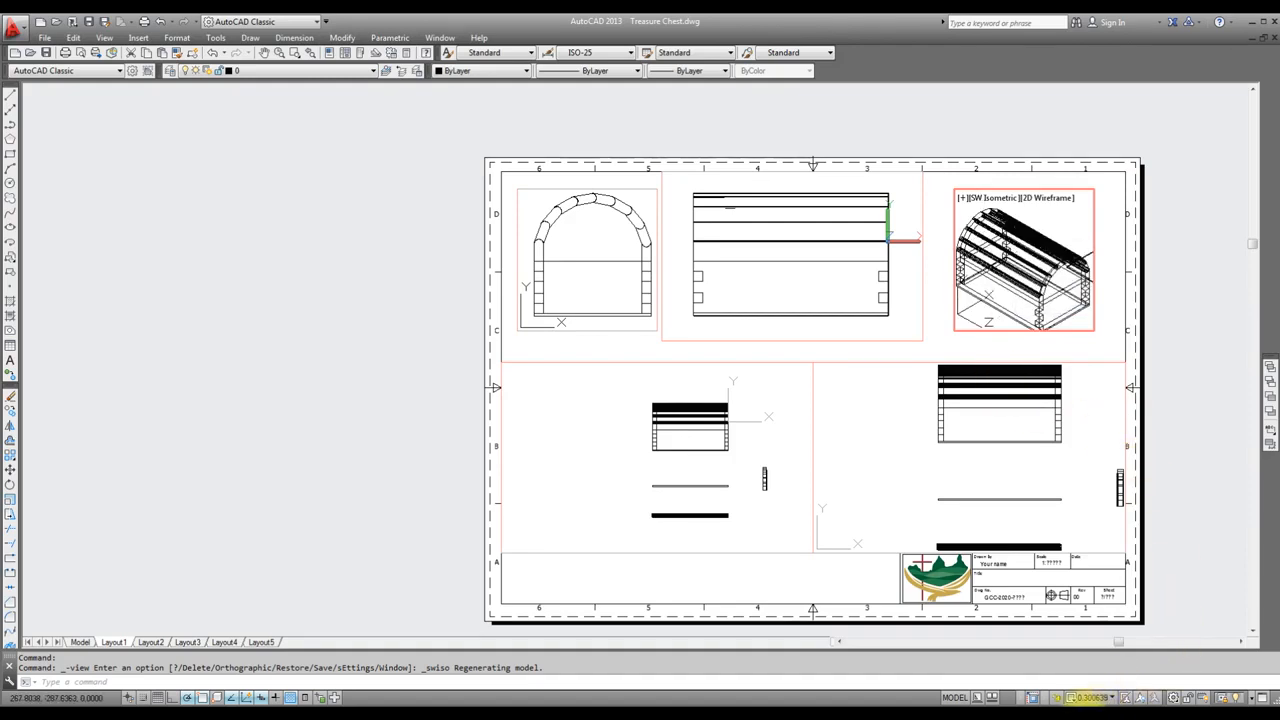
left_click(955, 697)
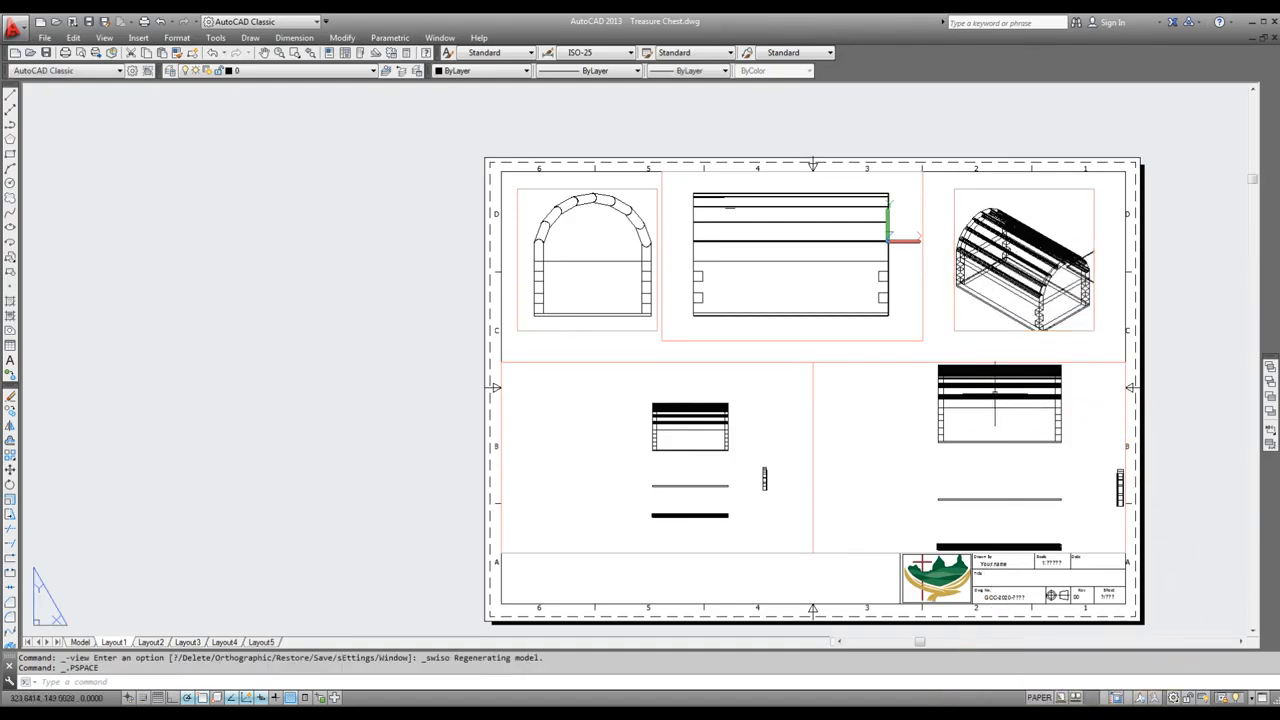
Step: Stretch the isometric viewport's lower-left corner outward so its base lines up with the Right view viewport's lower edge
left_click(954, 330)
left_click(954, 330)
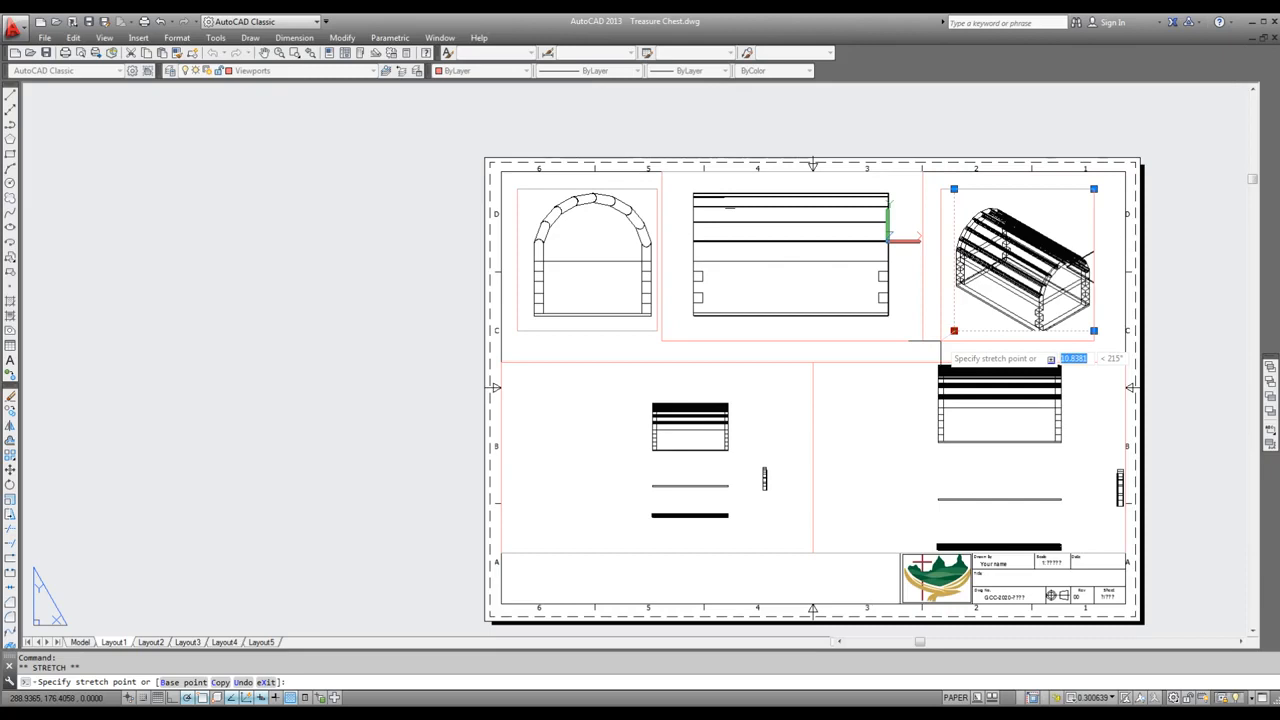
left_click(940, 341)
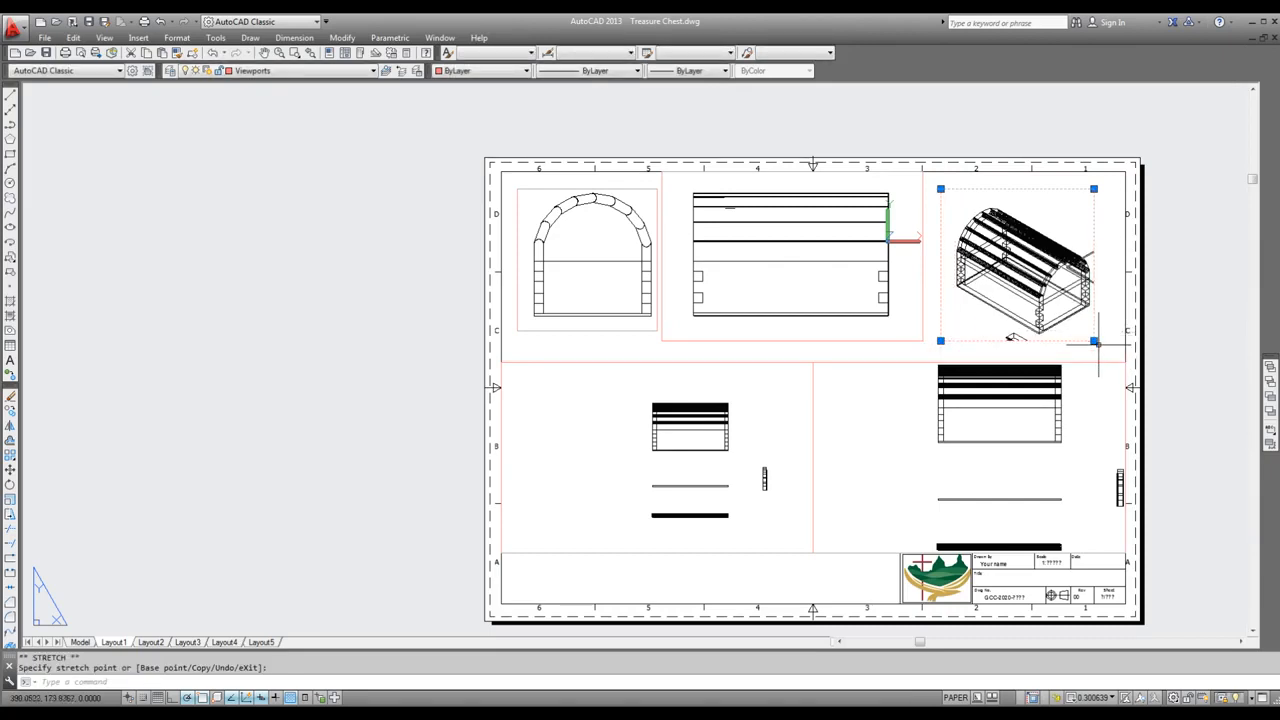
key("Escape")
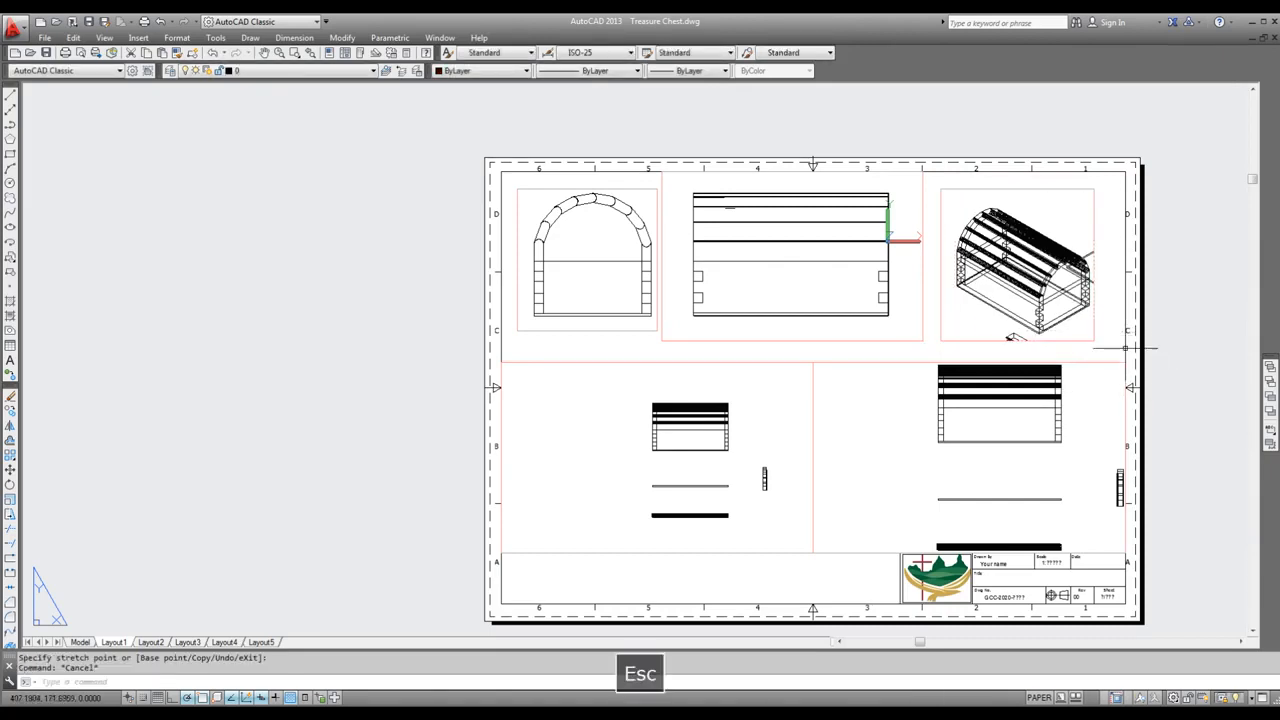
Step: Apply the Hidden visual style to the SW Isometric viewport and return to paper space
double_click(985, 318)
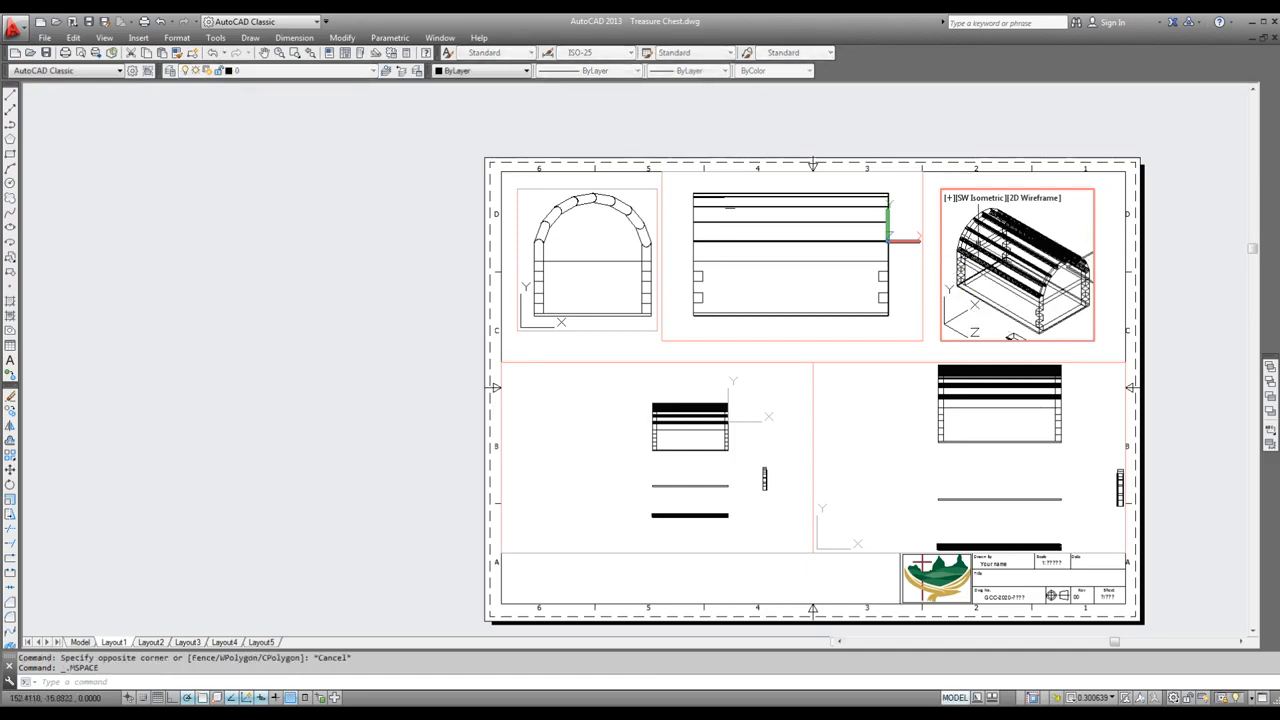
left_click(102, 38)
mouse_move(135, 331)
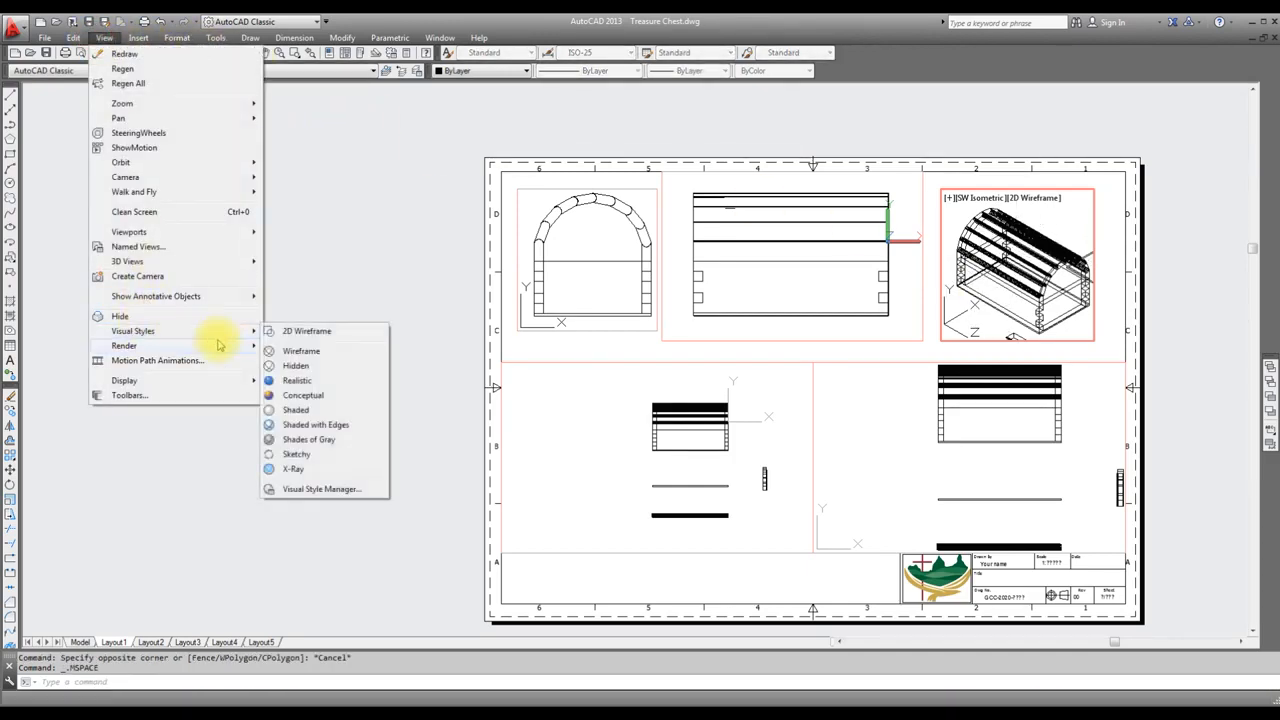
left_click(297, 366)
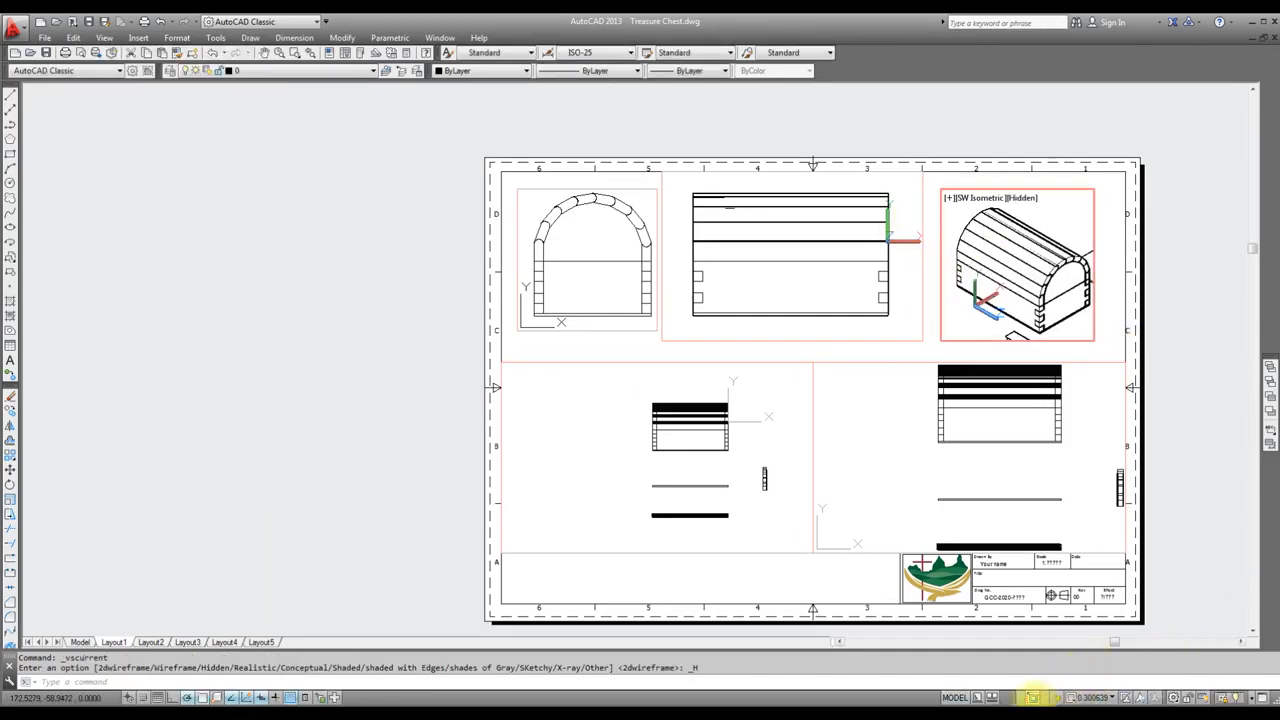
left_click(953, 697)
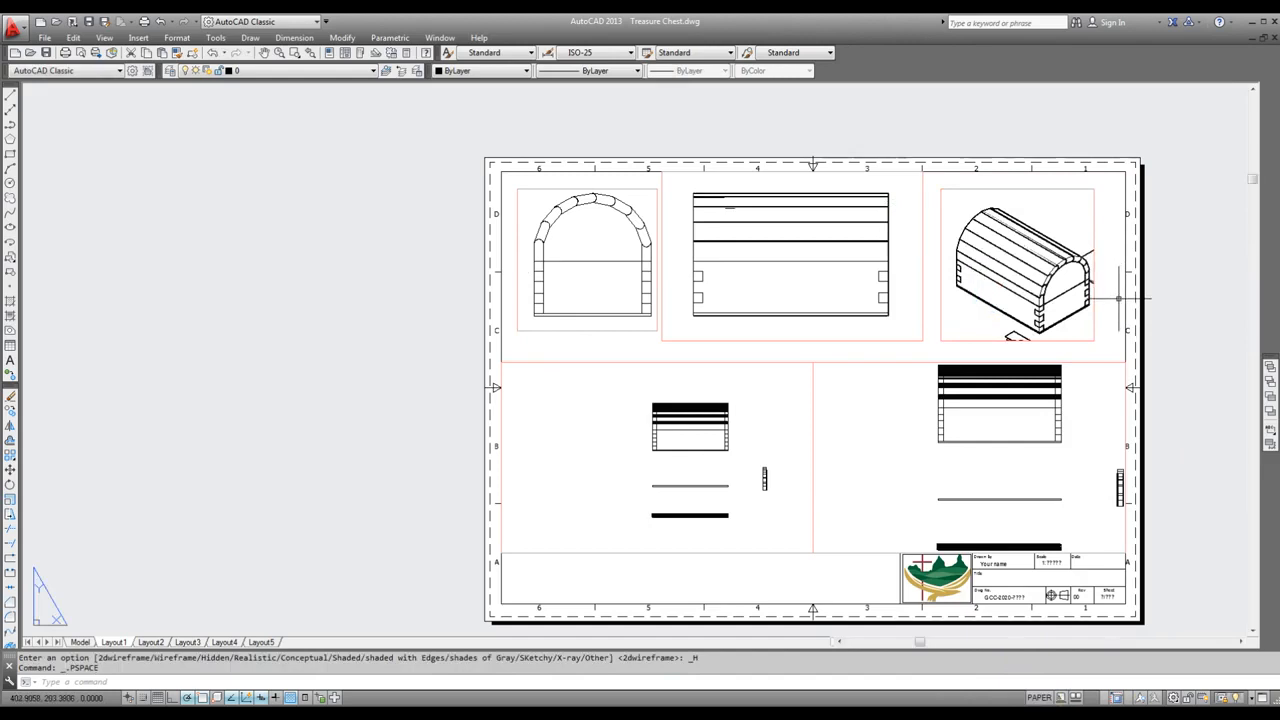
Step: Save the drawing with the new isometric viewport in place
scroll(1126, 300, "up", 2)
scroll(1050, 290, "down", 2)
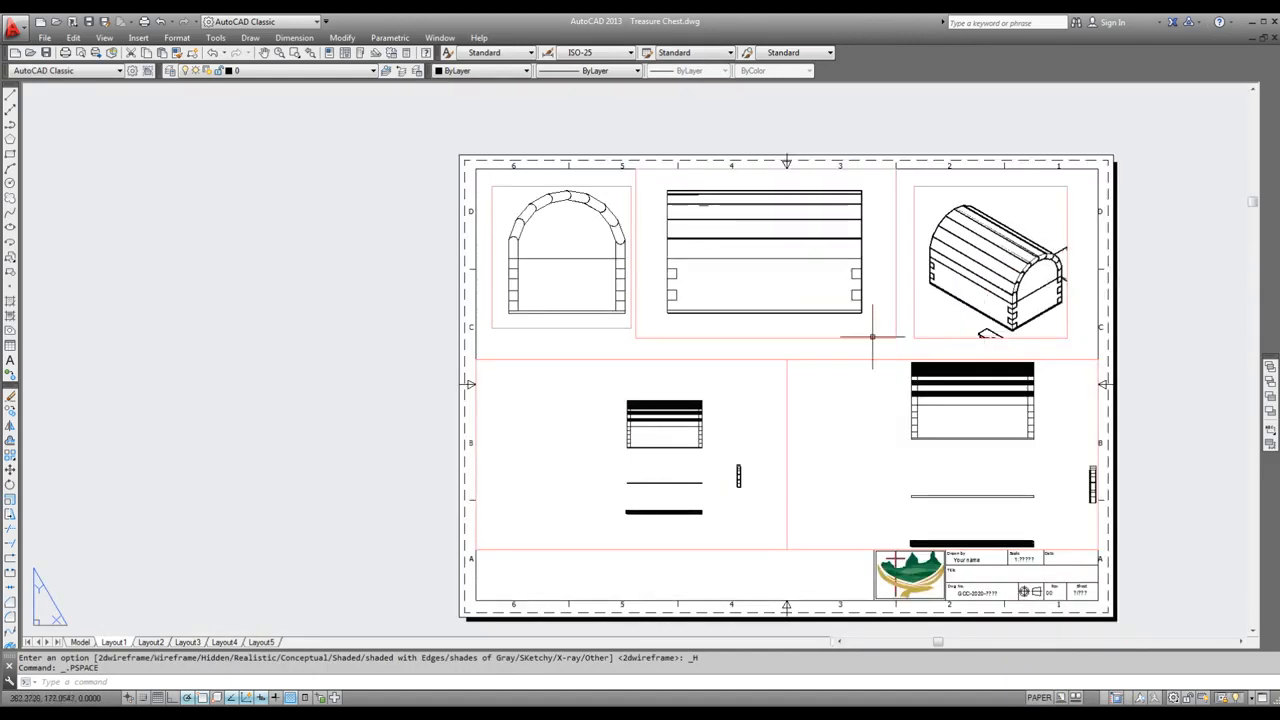
left_click(88, 21)
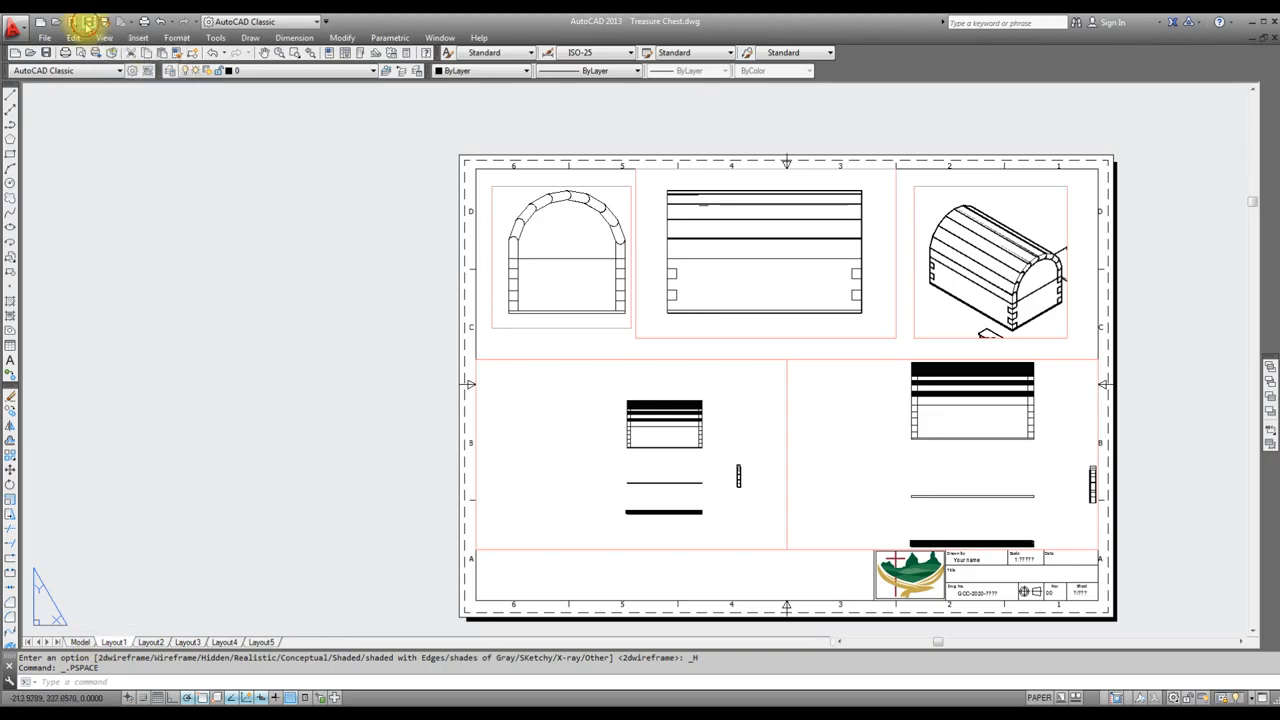
Step: Switch to model space and bring the chest and all its separate parts into view
left_click(80, 642)
scroll(623, 417, "up", 3)
scroll(623, 417, "down", 4)
scroll(635, 408, "down", 4)
scroll(875, 340, "down", 3)
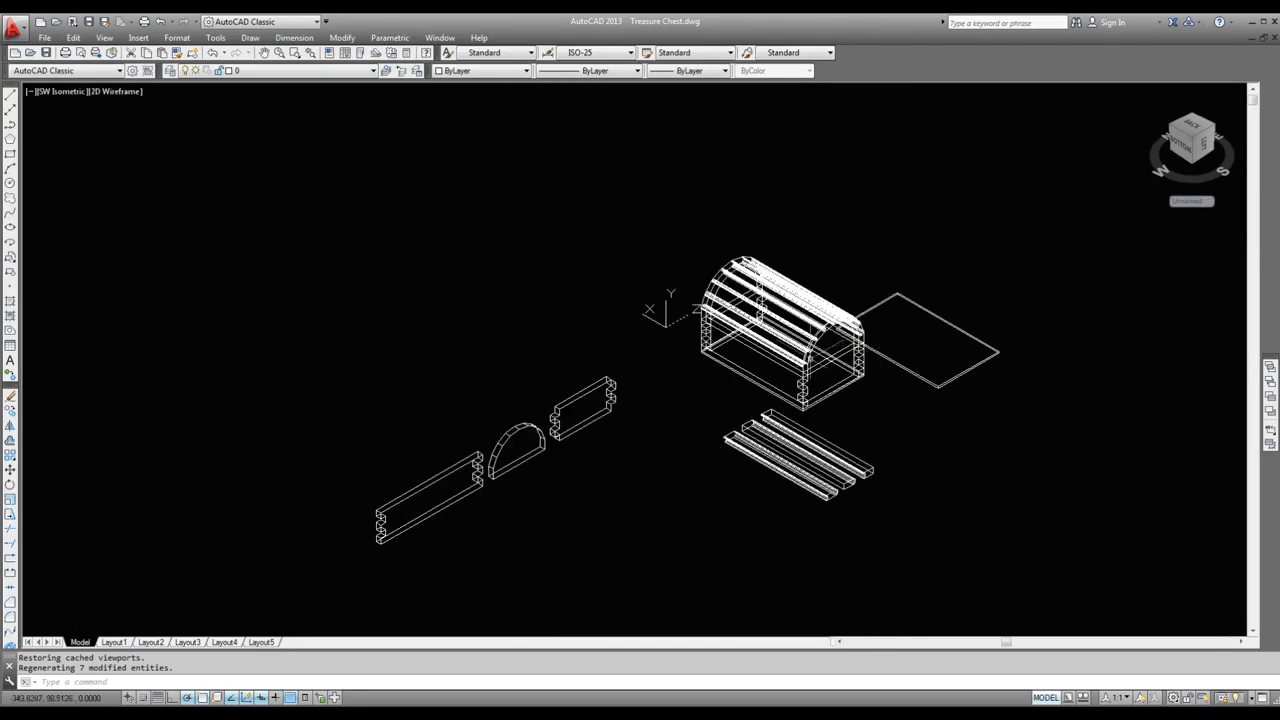
left_click(872, 414)
left_click(771, 539)
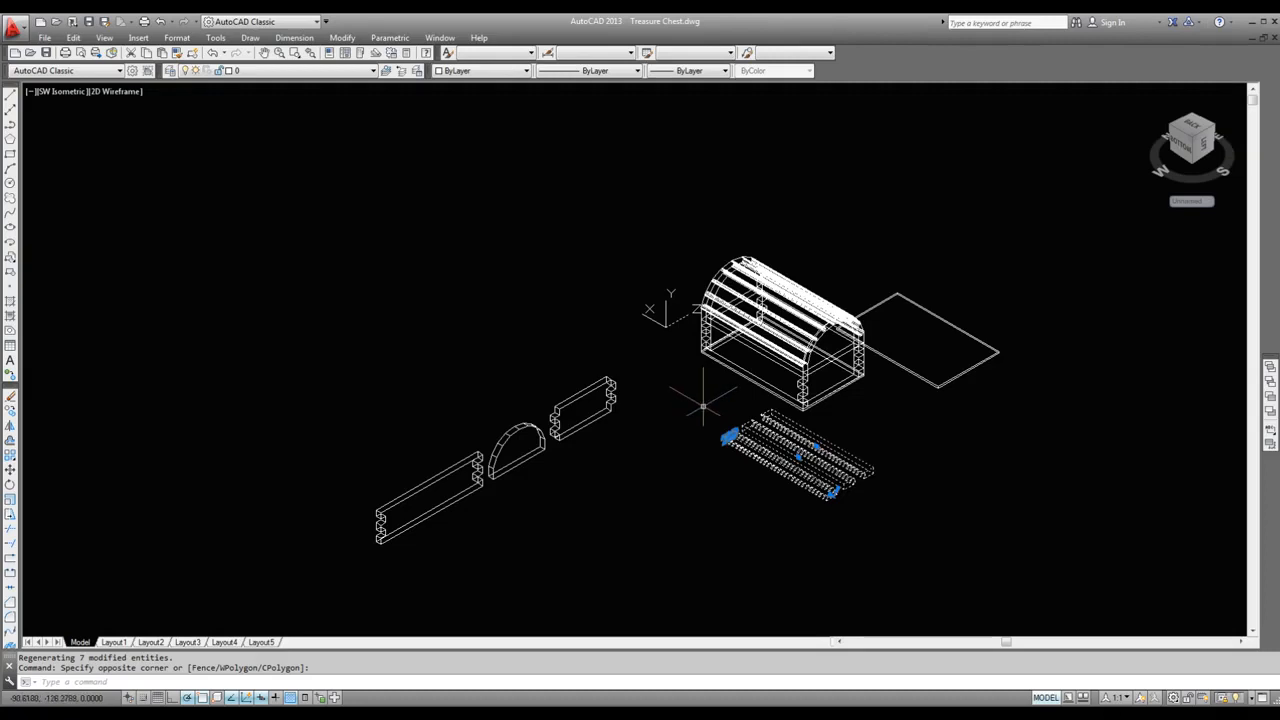
key("Escape")
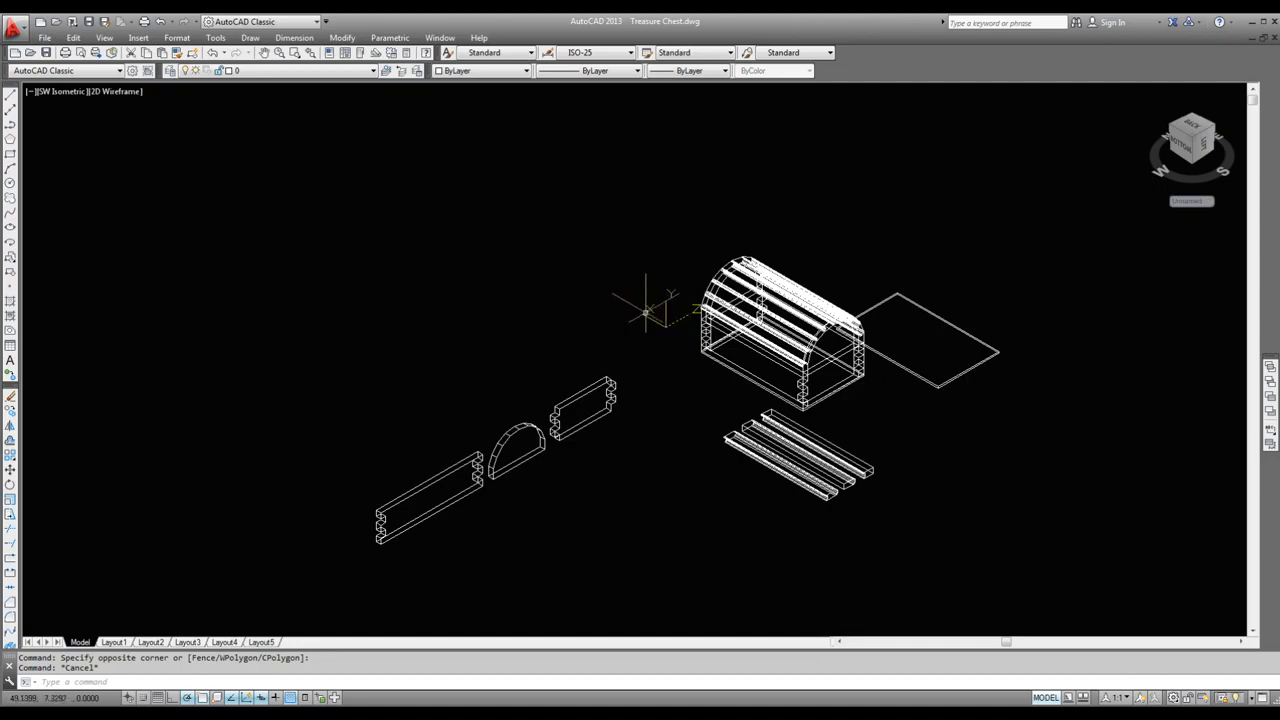
Step: Move the loose rectangular base panel farther away from the chest along the panel's short edges
left_click(923, 375)
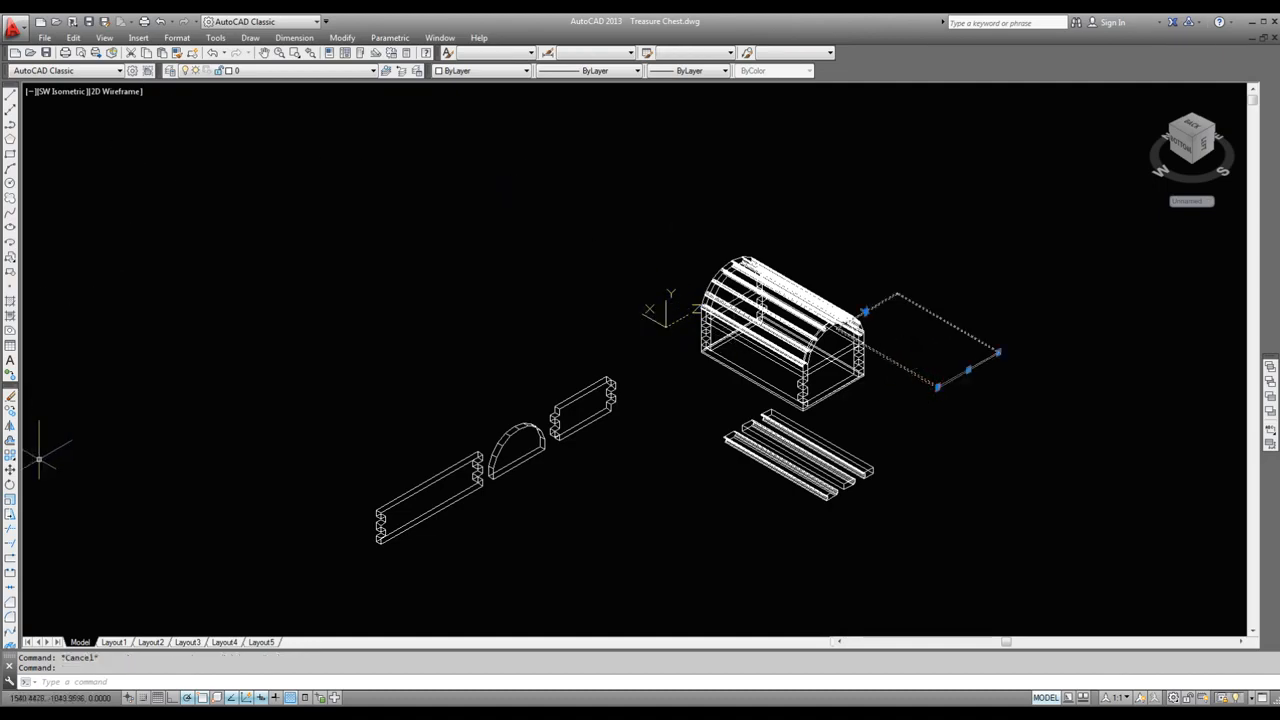
left_click(10, 468)
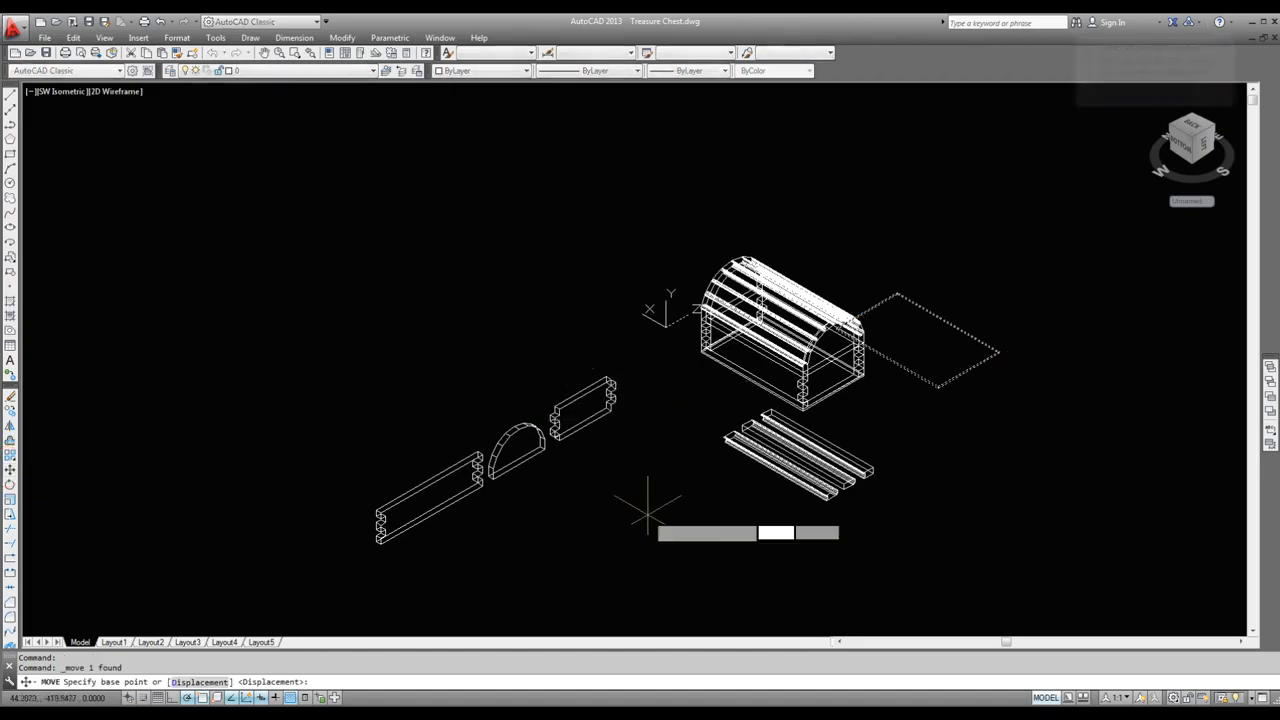
left_click(641, 553)
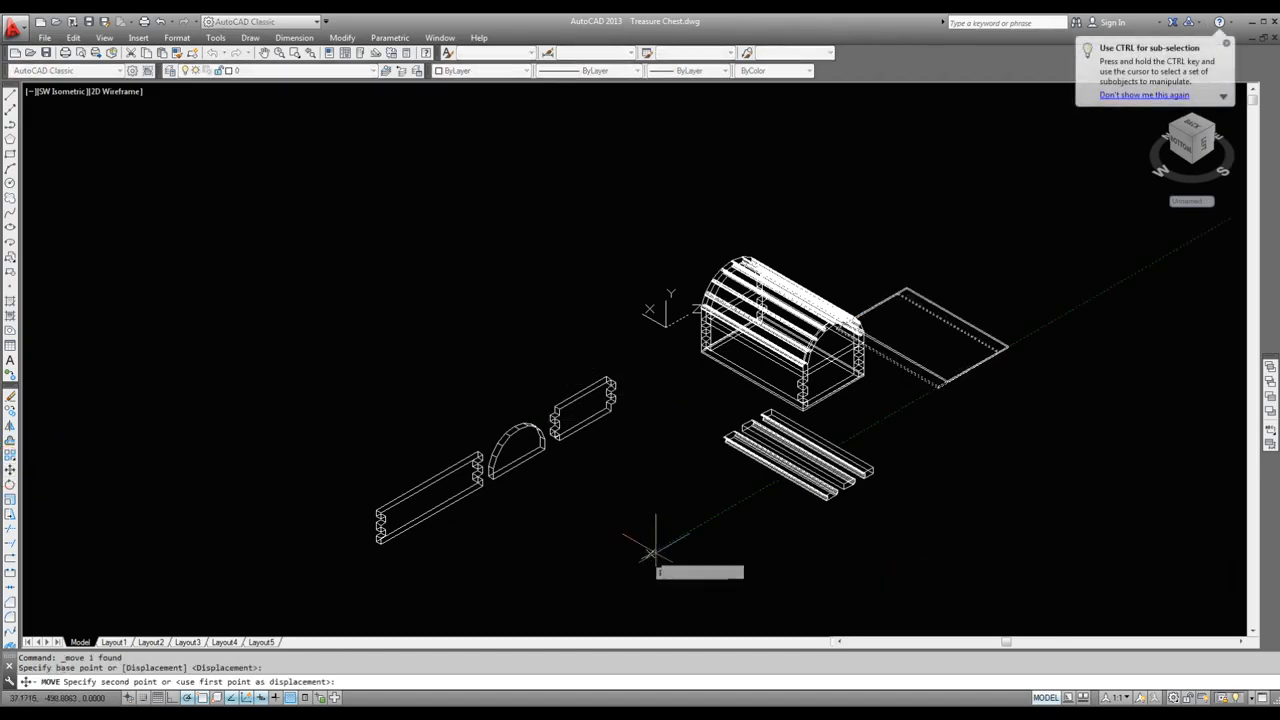
left_click(736, 512)
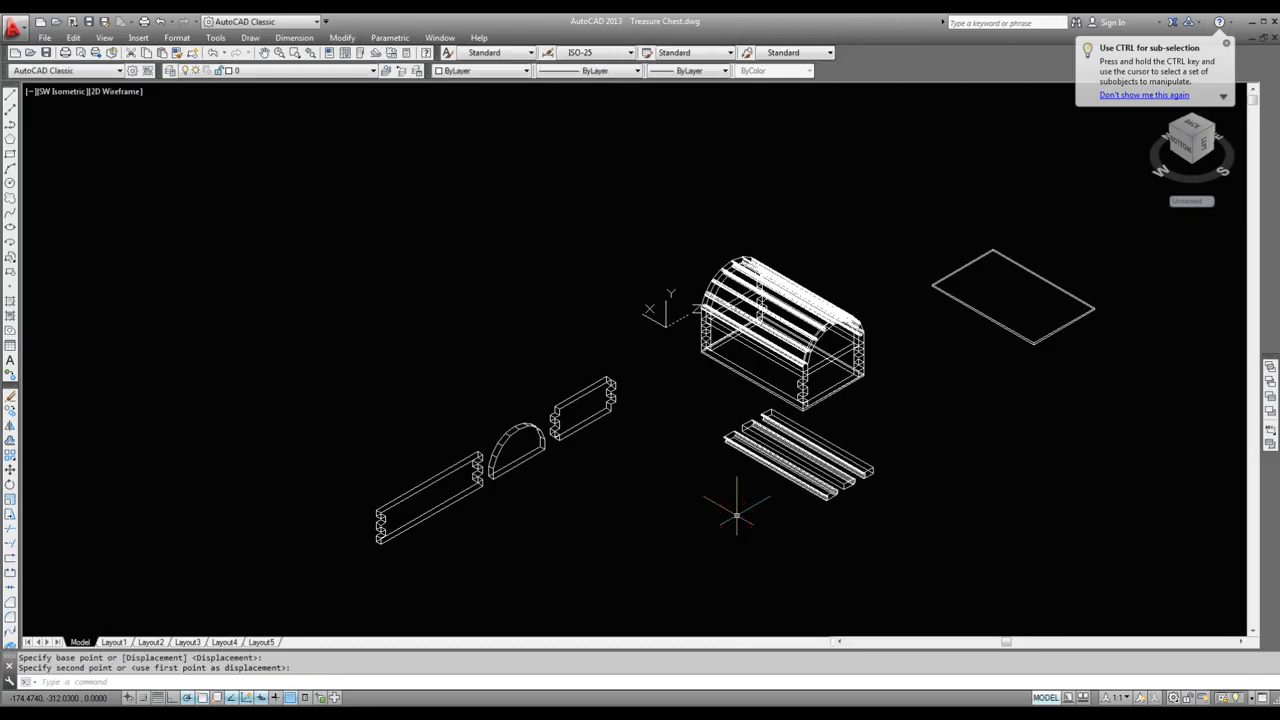
Step: Move the group of loose lid slats farther away from the chest
key("space")
left_click(950, 449)
left_click(768, 526)
key("space")
left_click(645, 505)
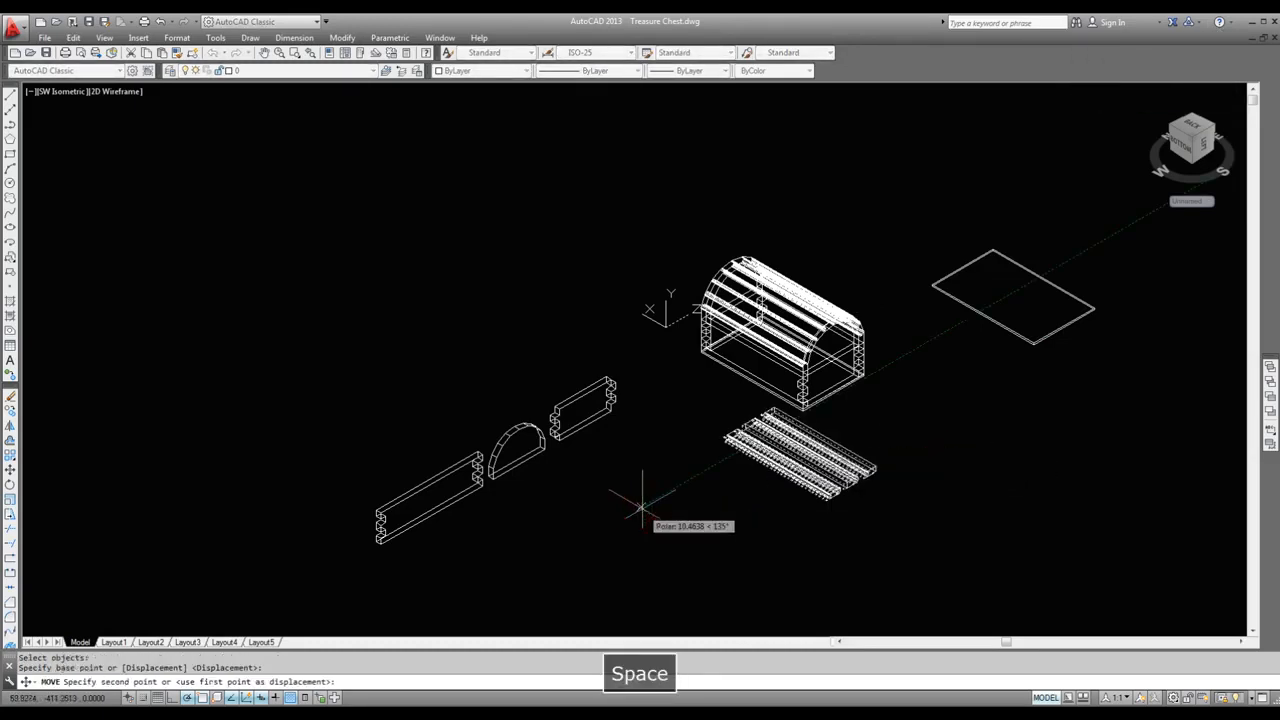
left_click(600, 547)
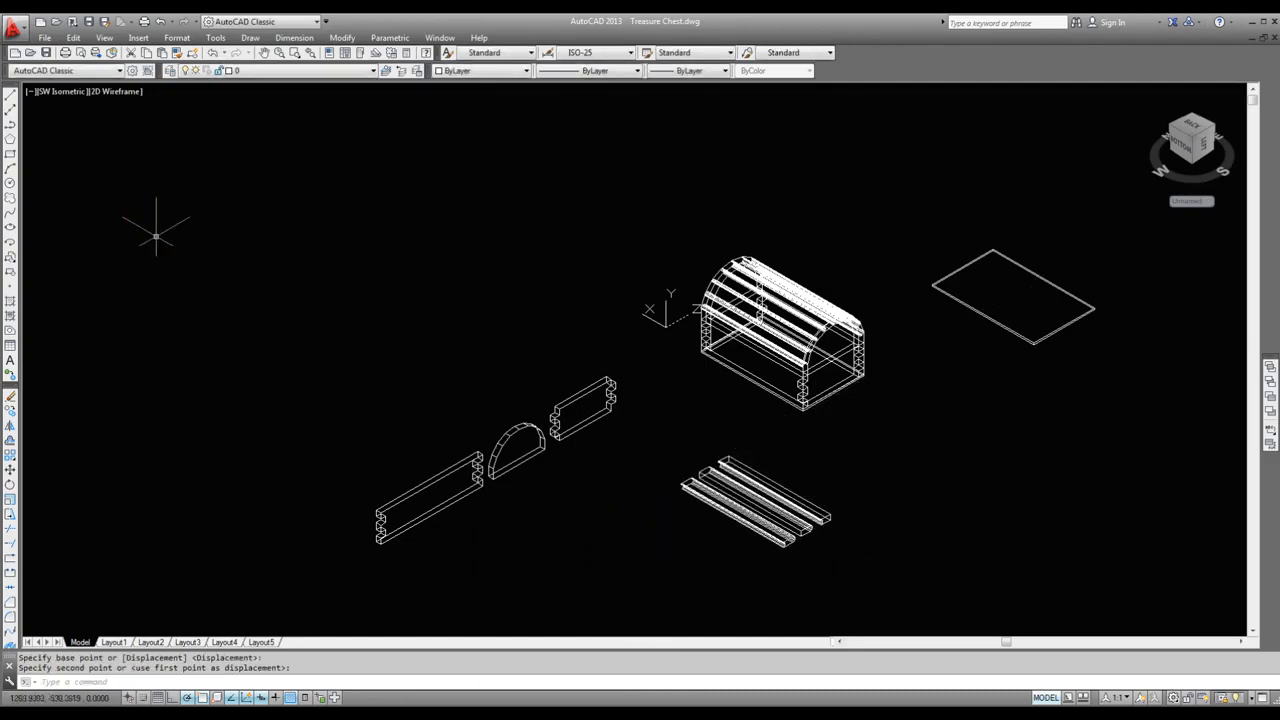
Step: Return to Layout1 and save the drawing
left_click(113, 641)
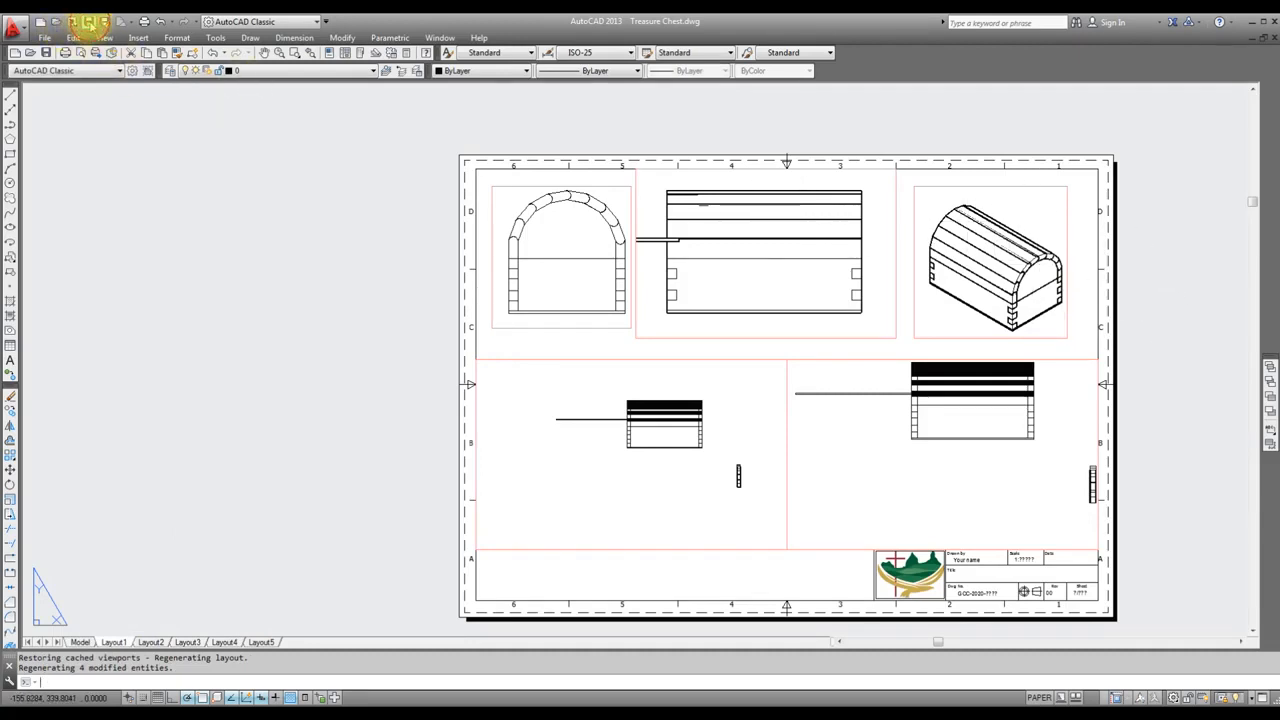
left_click(86, 21)
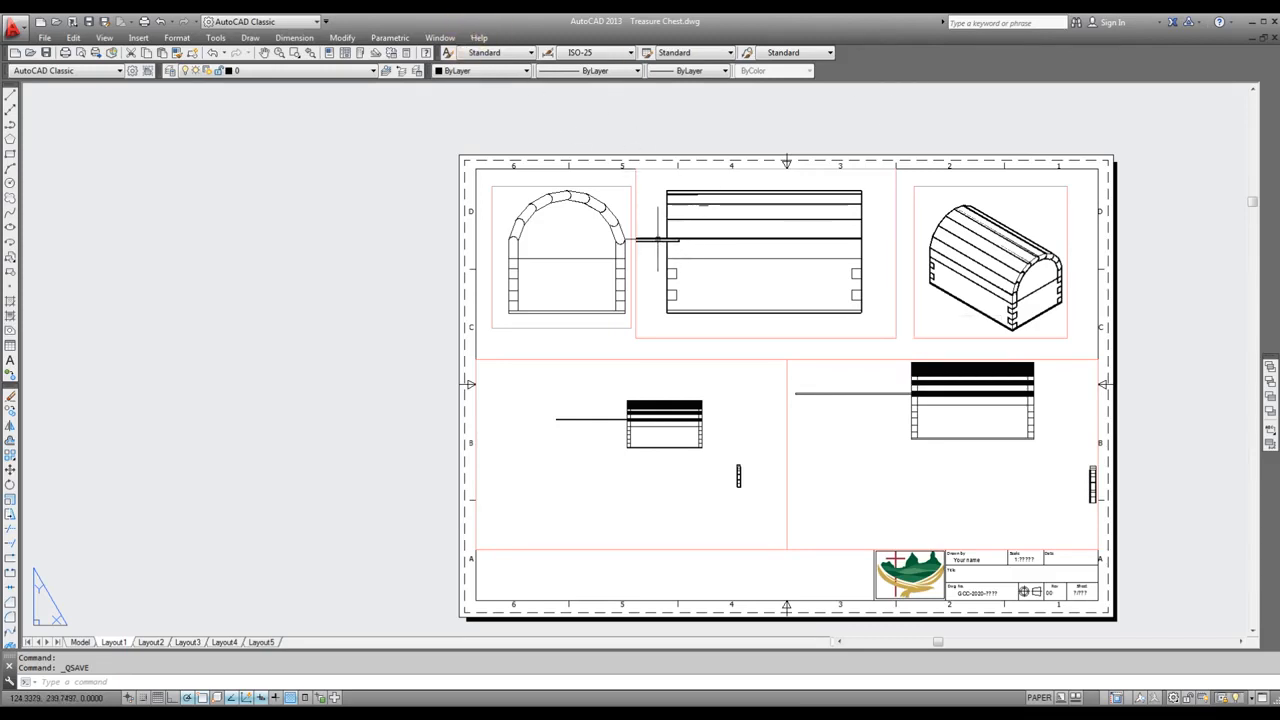
Step: Within the Right view viewport, move the protruding loose base panel downward until it is clear of the chest view
double_click(657, 330)
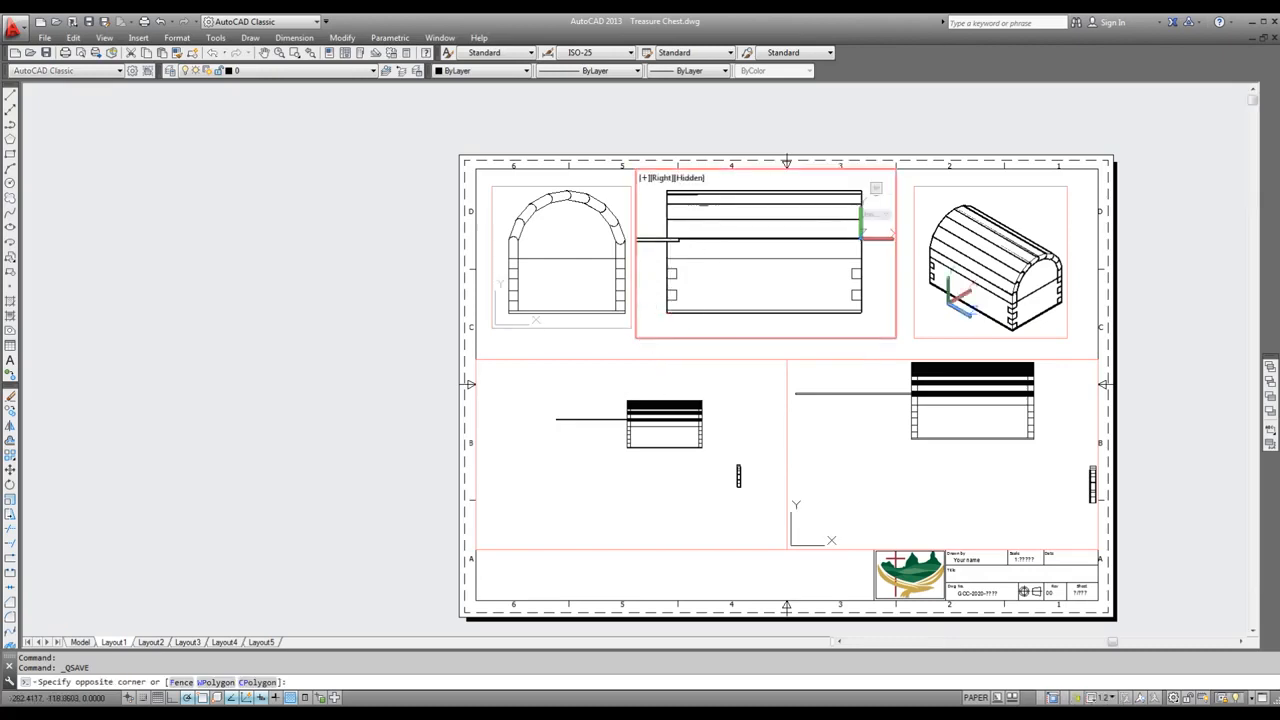
left_click(646, 241)
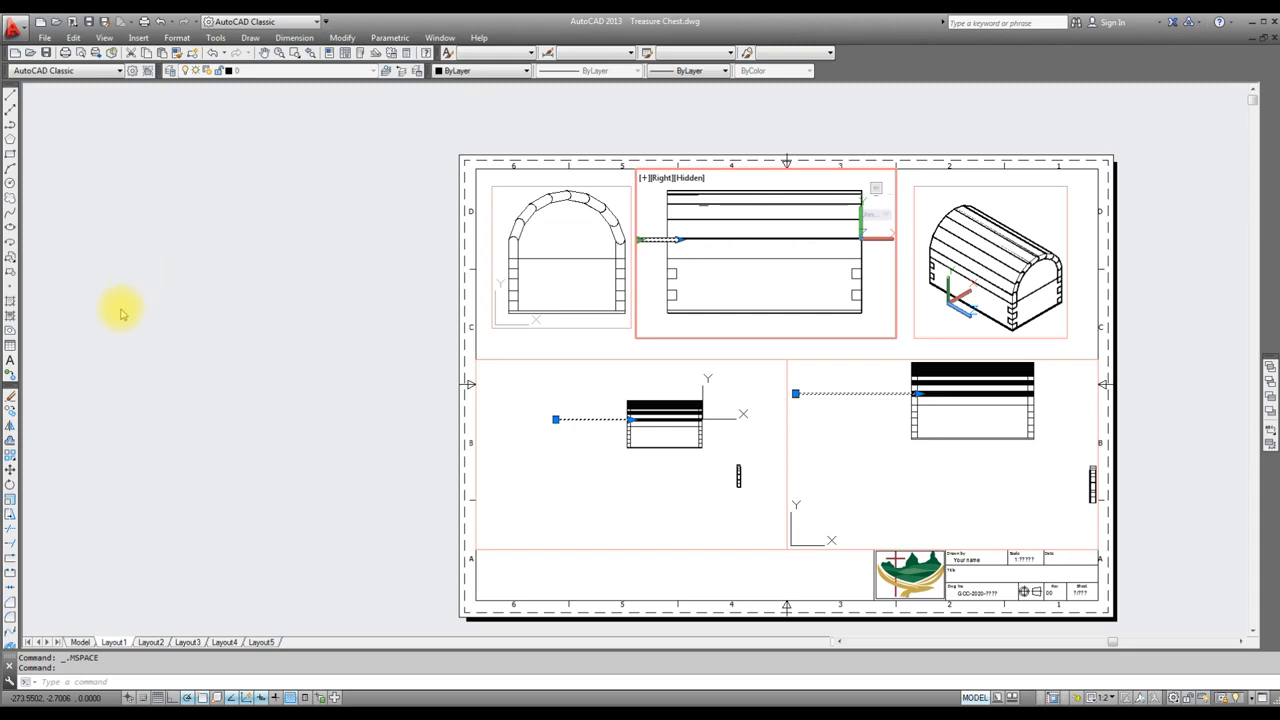
left_click(10, 469)
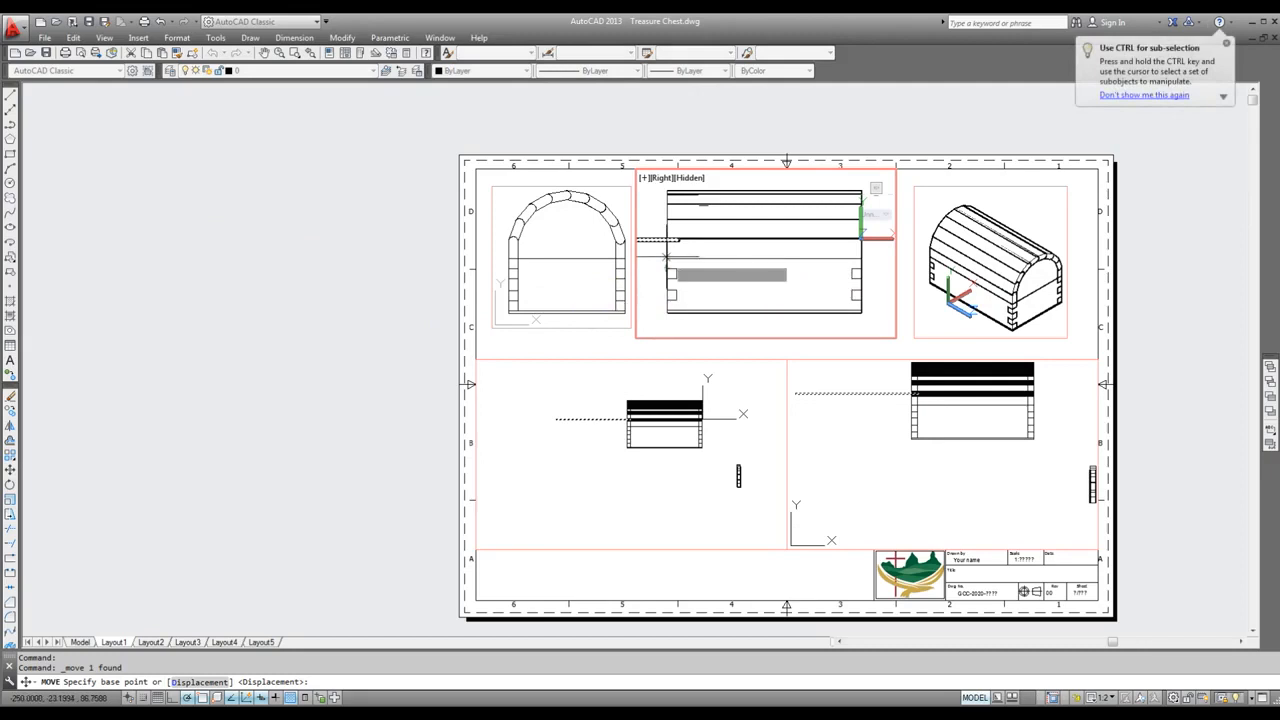
left_click(650, 194)
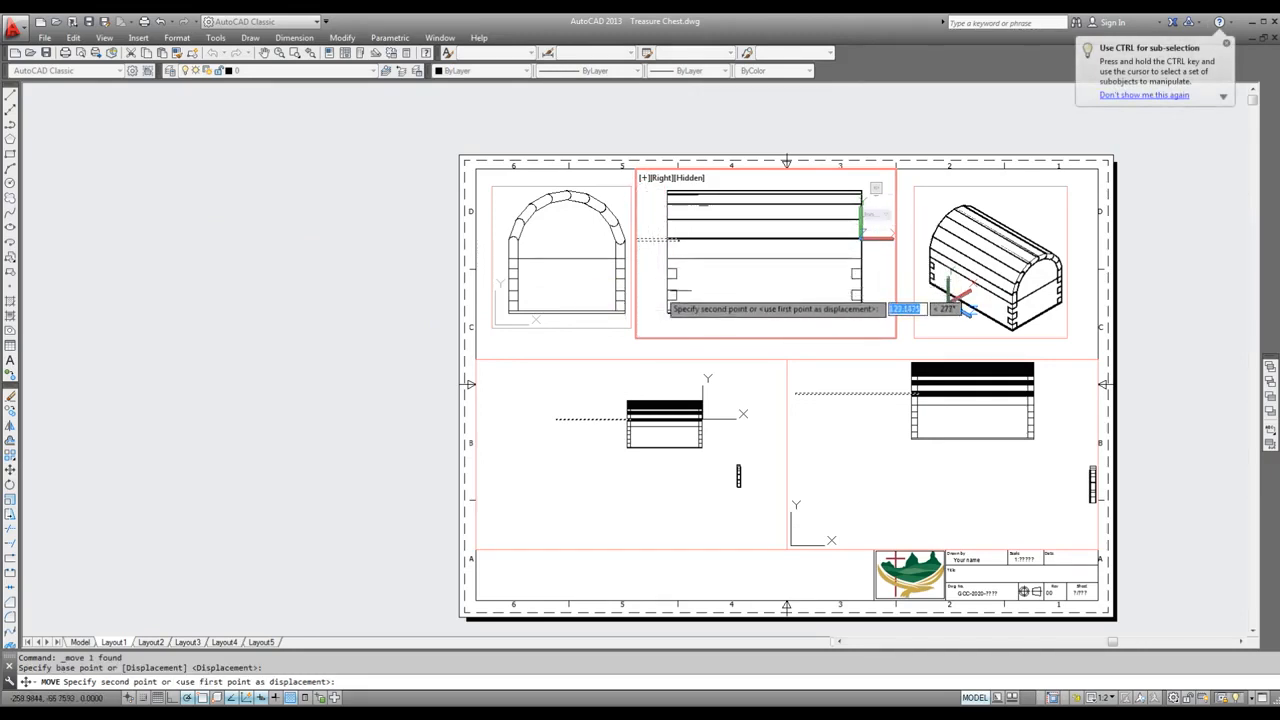
left_click(654, 306)
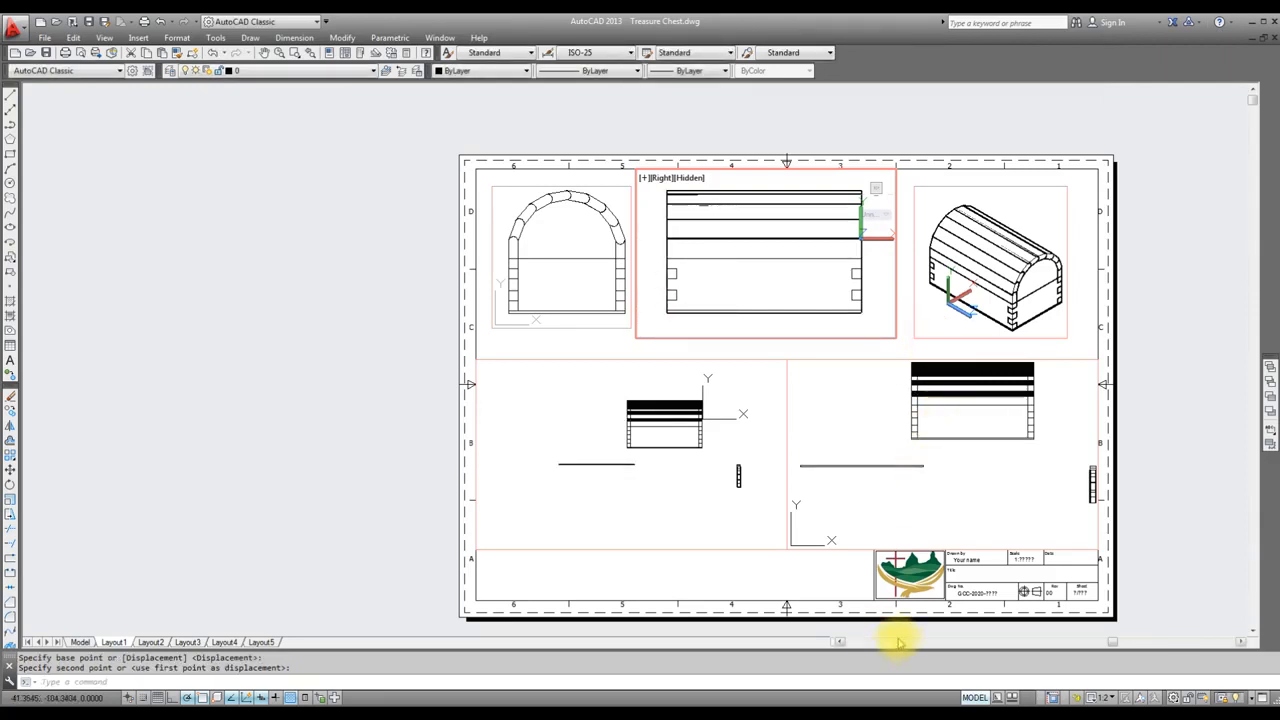
Step: Leave the Right view viewport for paper space and save the drawing
left_click(978, 697)
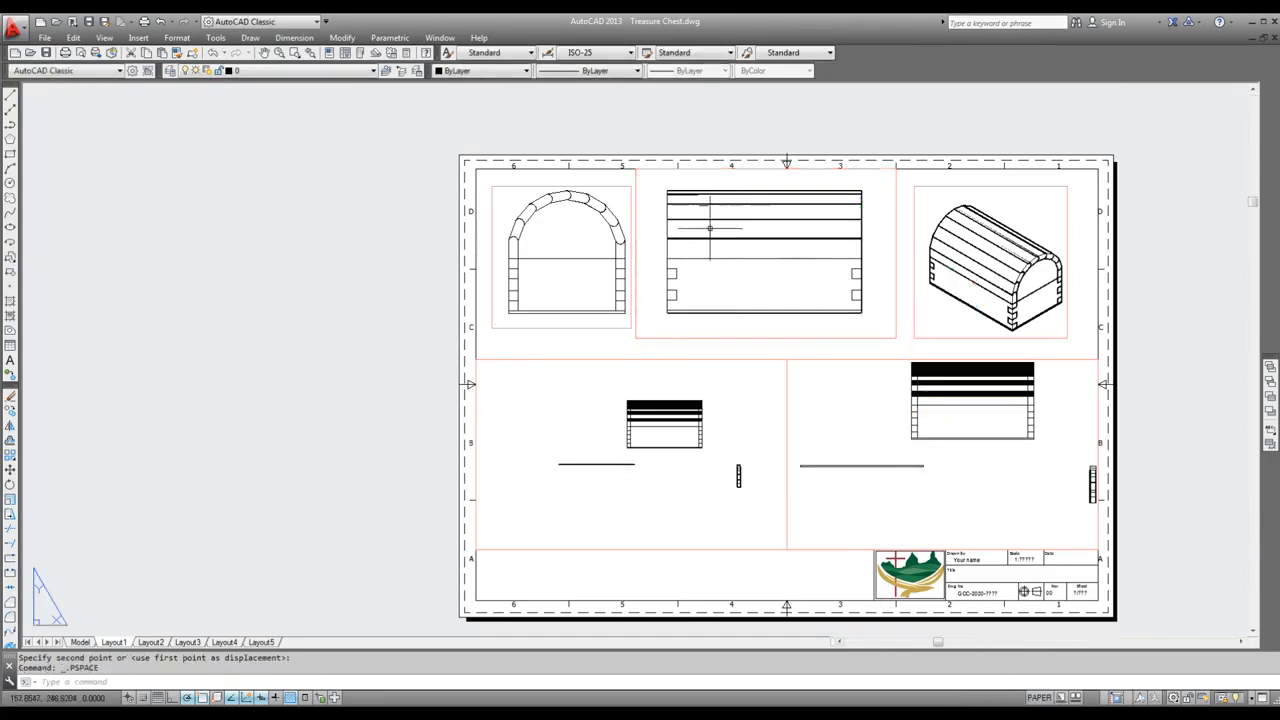
scroll(686, 200, "up", 5)
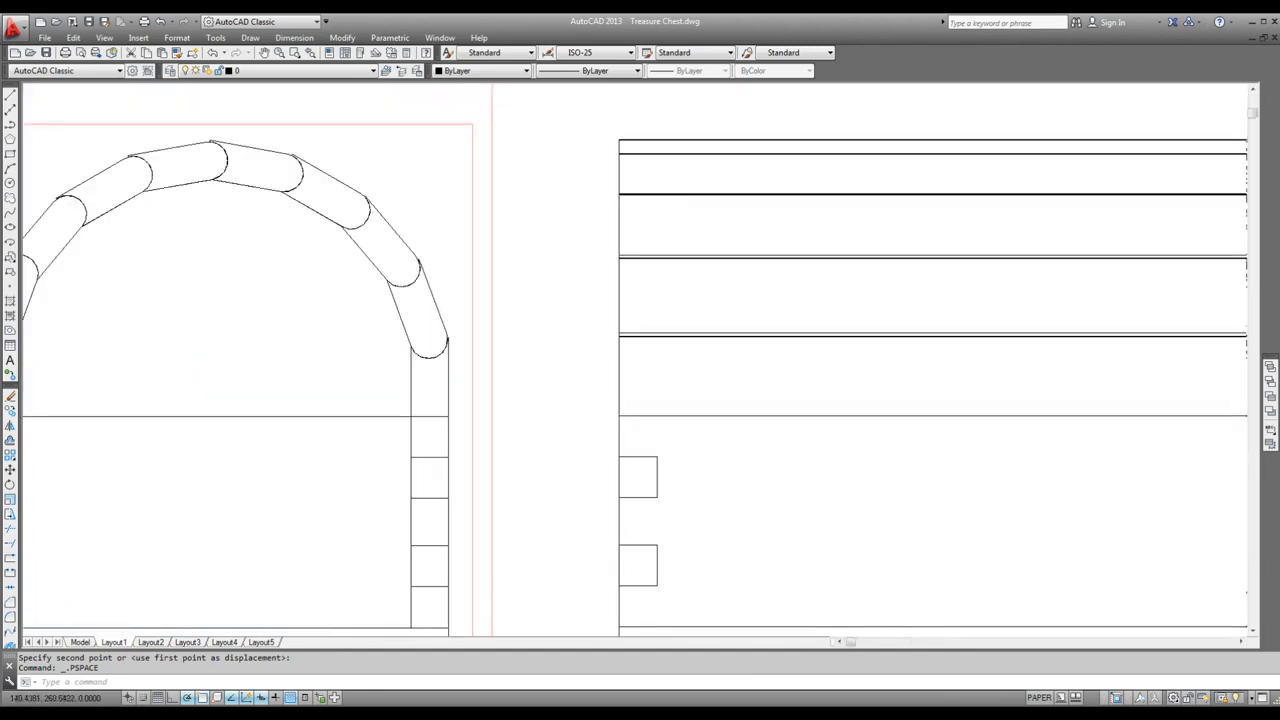
scroll(686, 200, "down", 7)
scroll(838, 218, "up", 2)
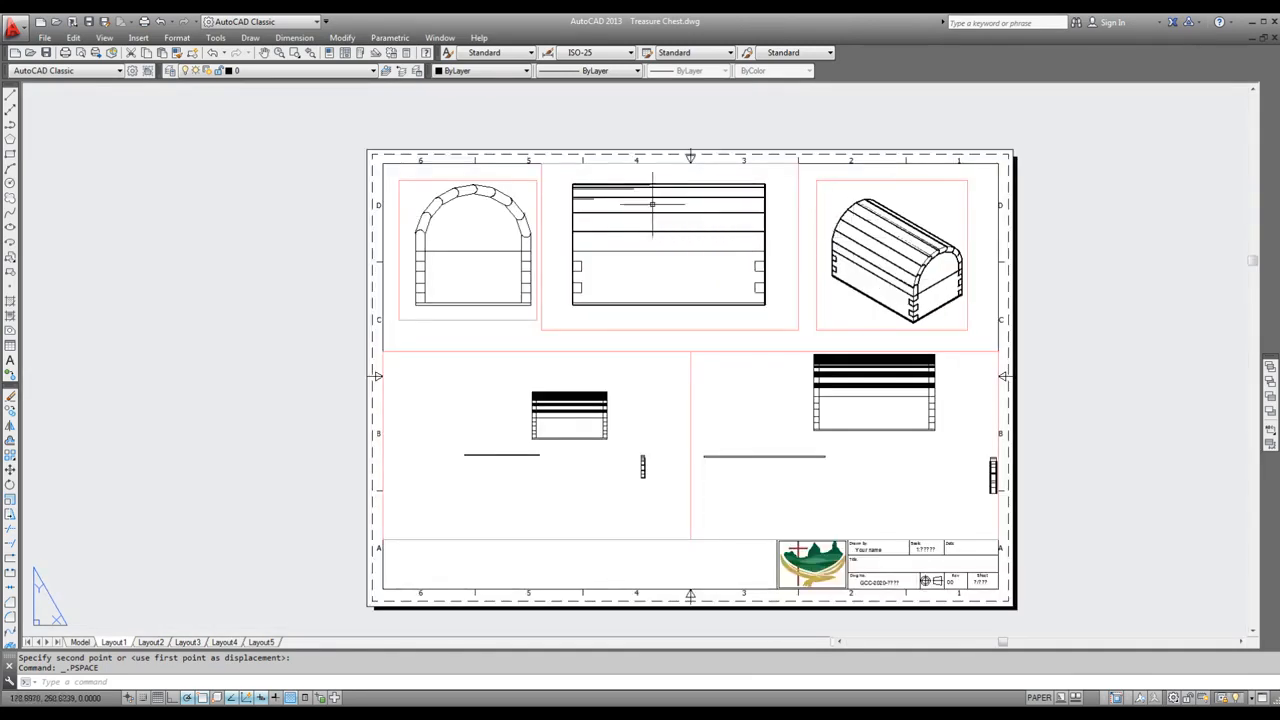
scroll(606, 185, "up", 6)
scroll(563, 263, "down", 6)
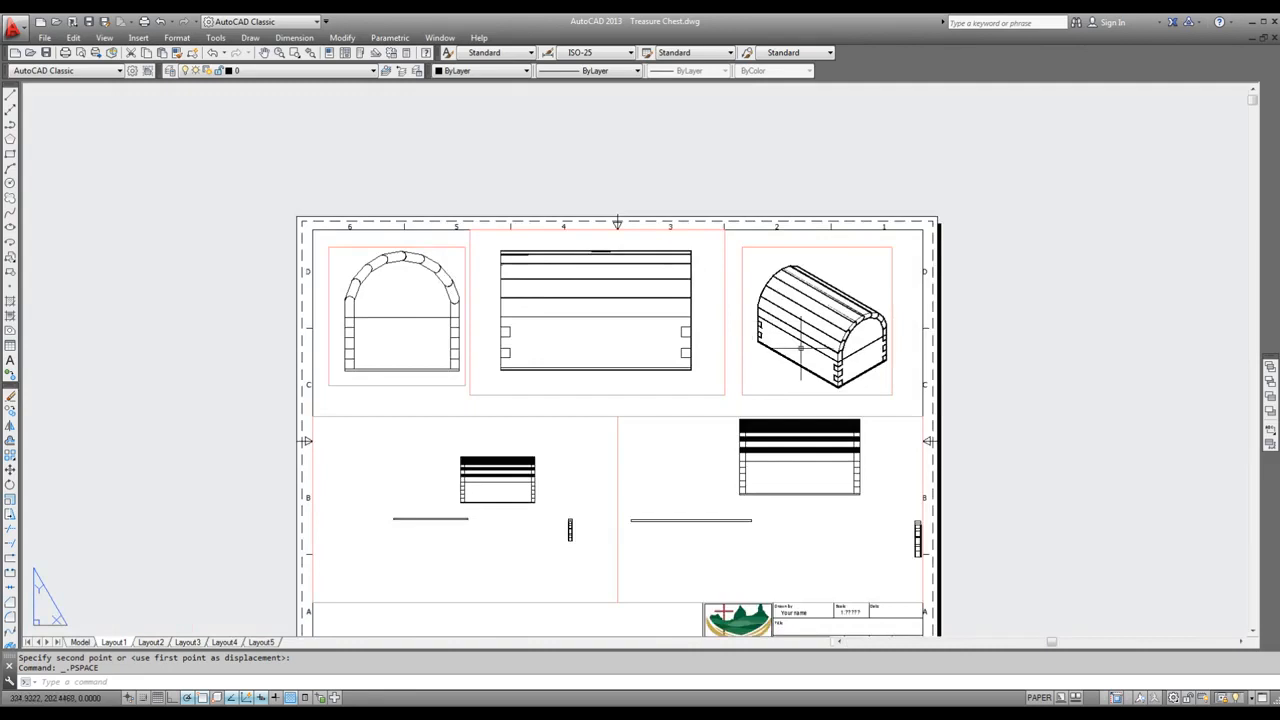
left_click(72, 21)
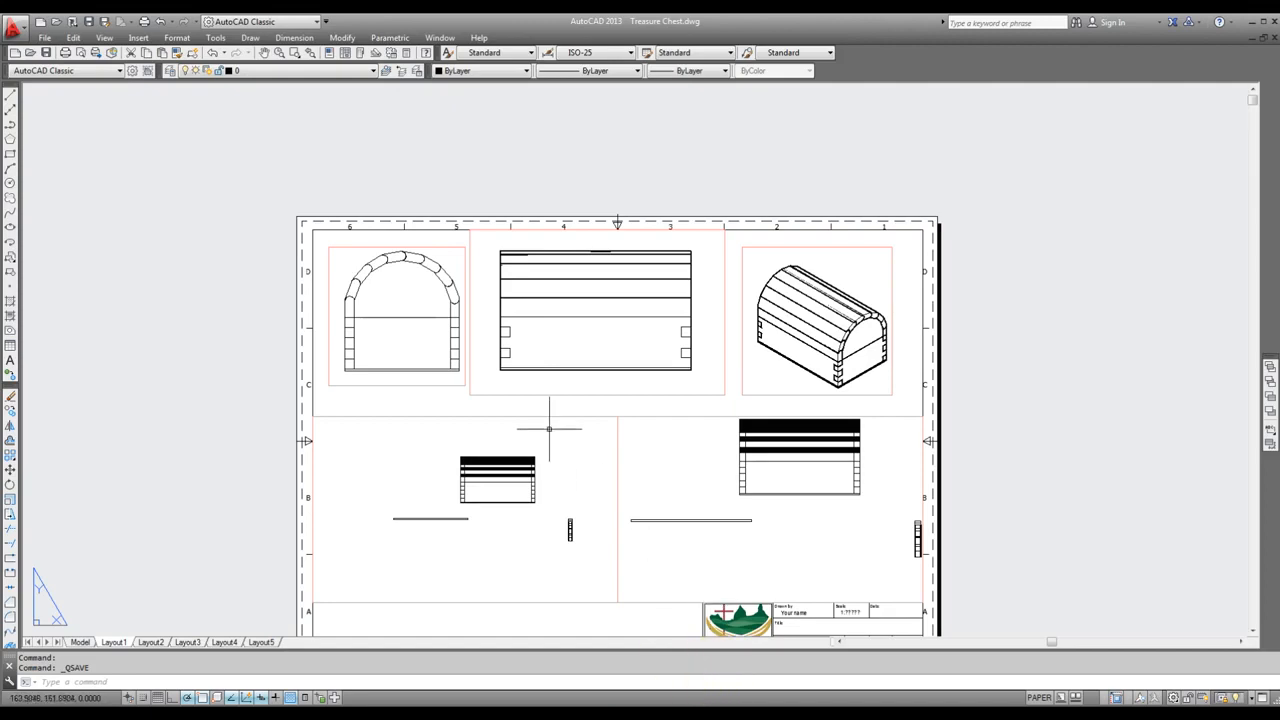
Step: Narrow the isometric viewport slightly by moving its lower-left corner inward toward the chest, then deselect it
scroll(618, 250, "up", 8)
scroll(395, 270, "down", 8)
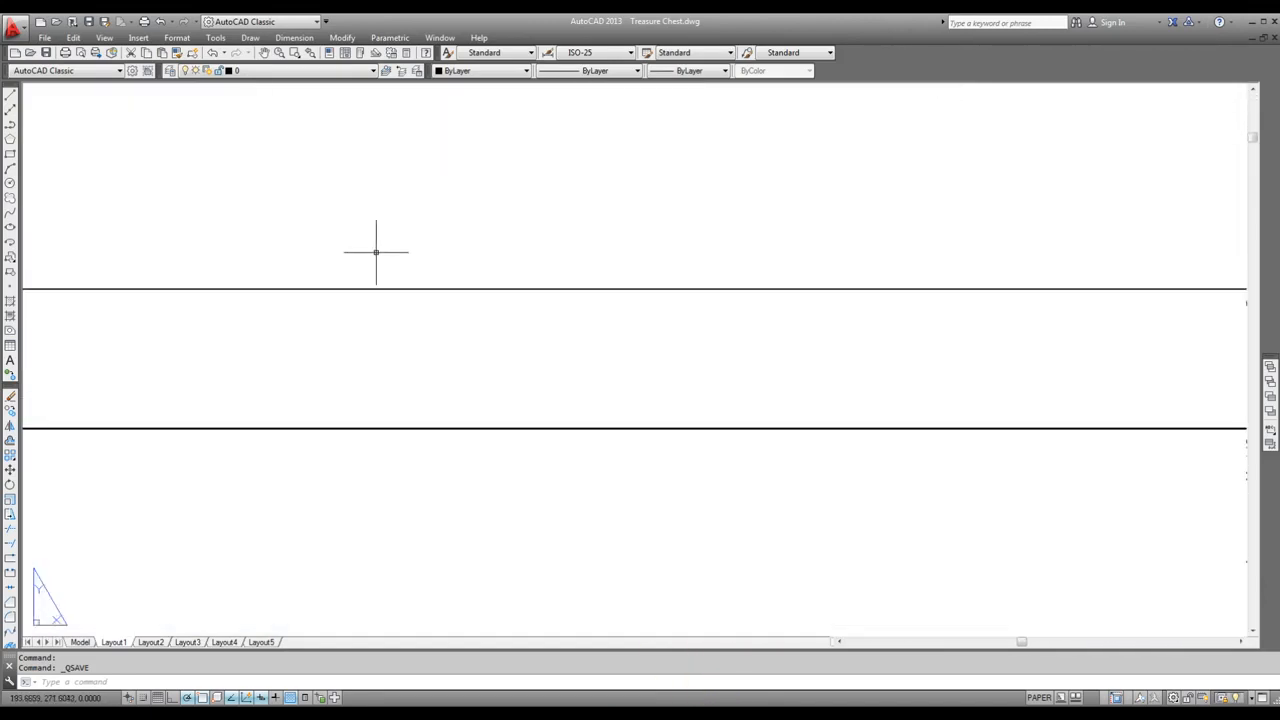
scroll(762, 300, "down", 2)
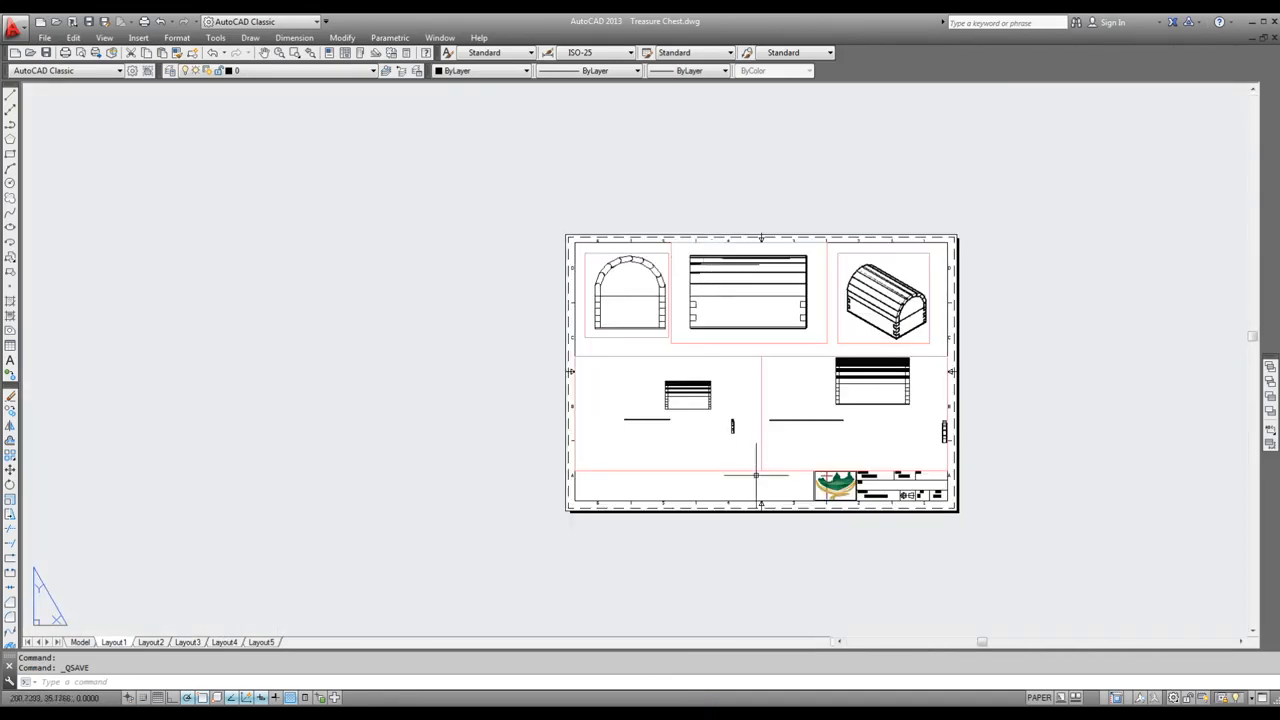
scroll(770, 360, "up", 2)
scroll(766, 363, "up", 3)
scroll(697, 330, "down", 5)
scroll(756, 262, "up", 2)
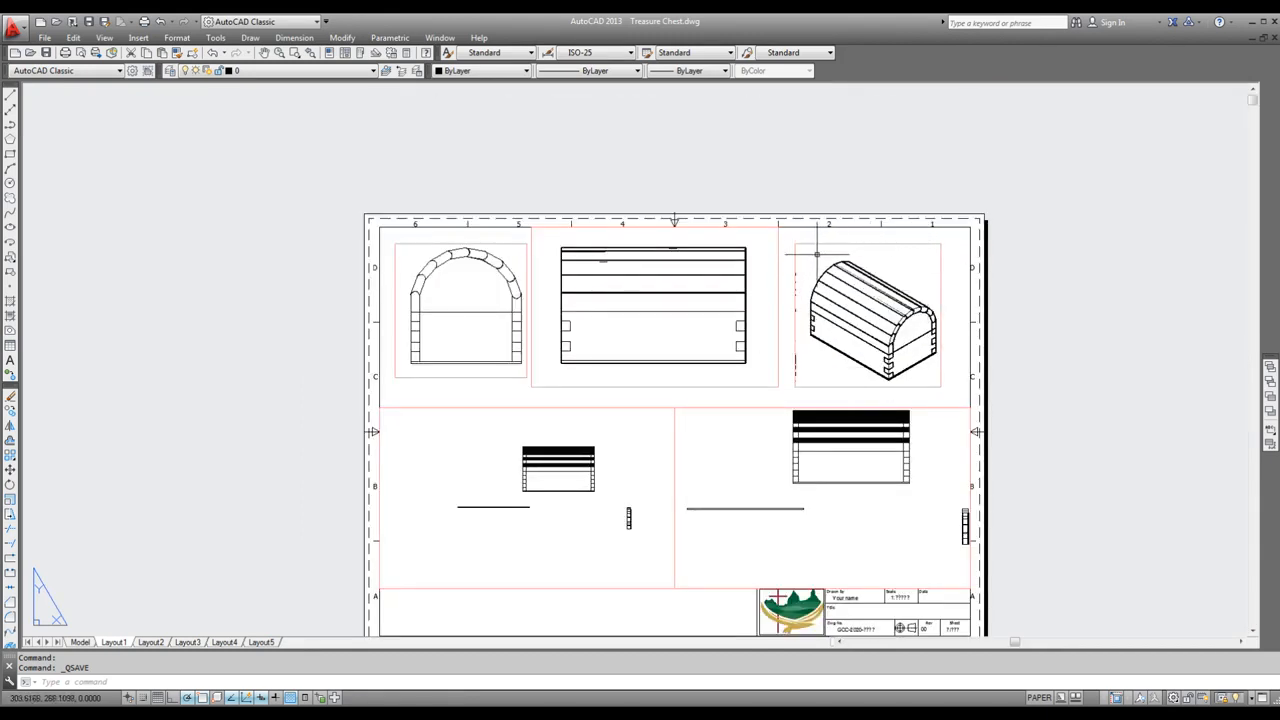
scroll(818, 262, "up", 2)
scroll(806, 295, "down", 2)
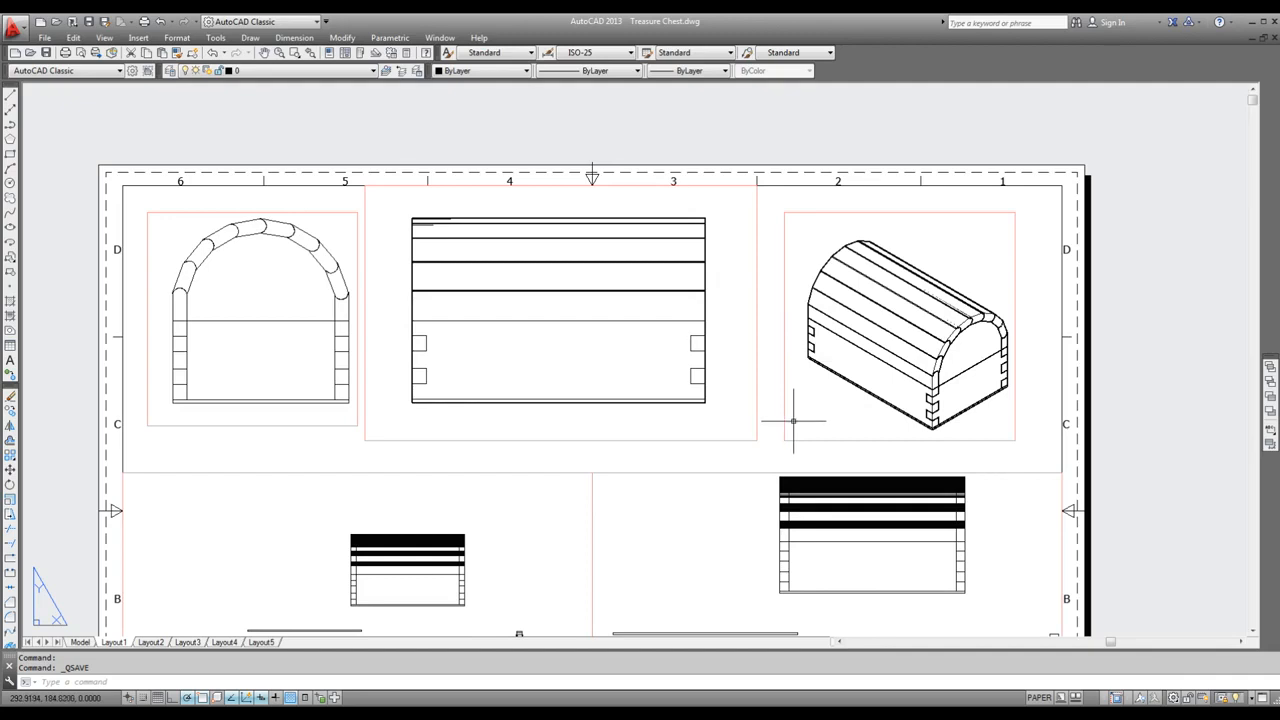
left_click(787, 440)
left_click(786, 440)
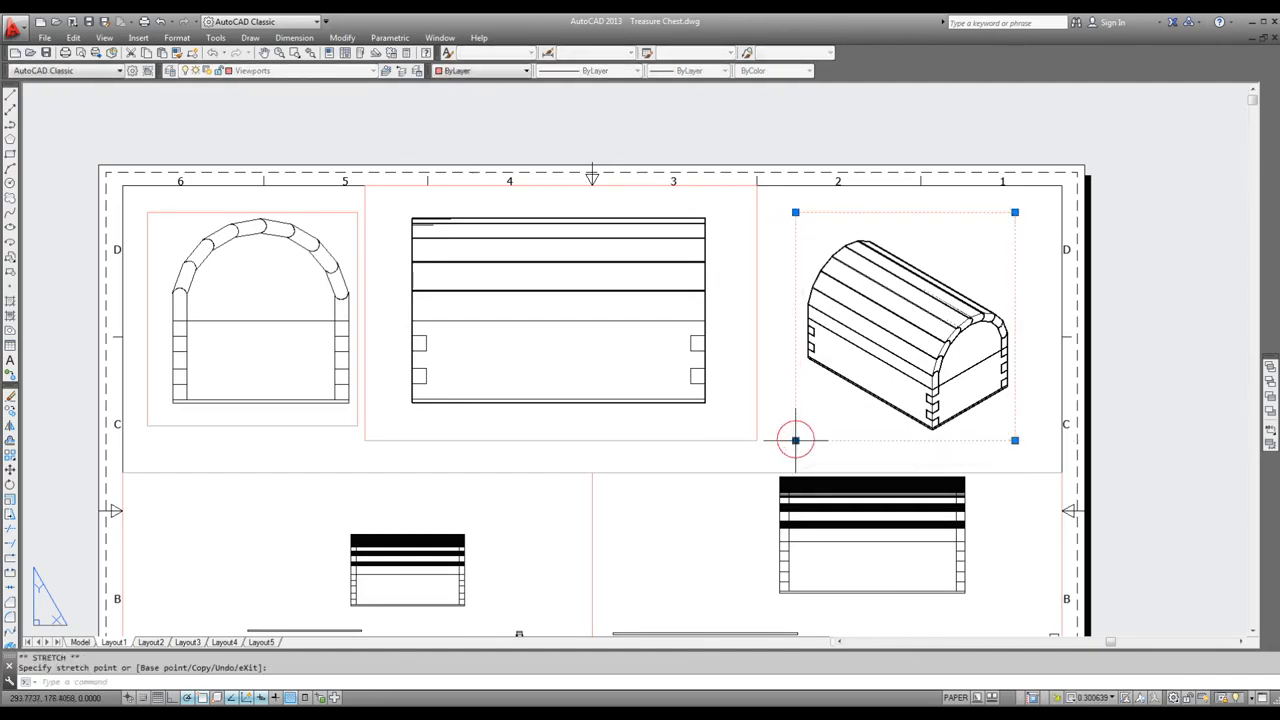
key("Escape")
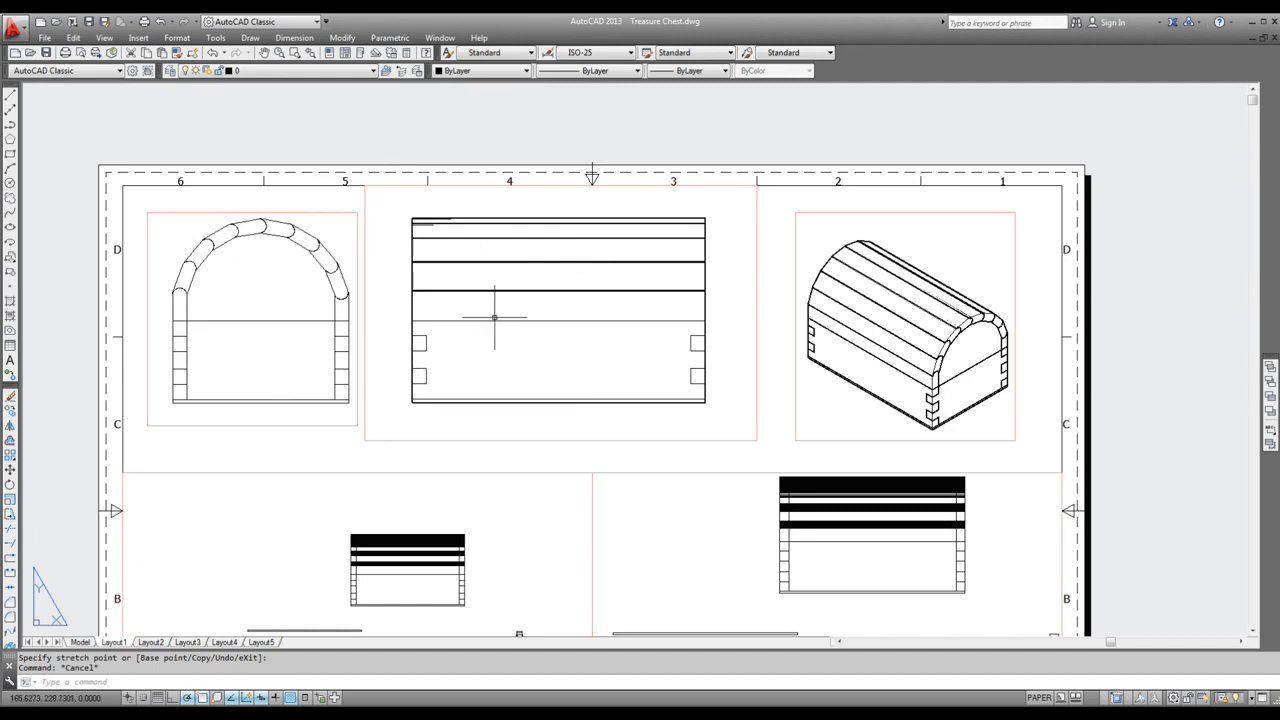
Step: Create a new layer named Dimensions and make it the current layer
left_click(372, 71)
left_click(372, 78)
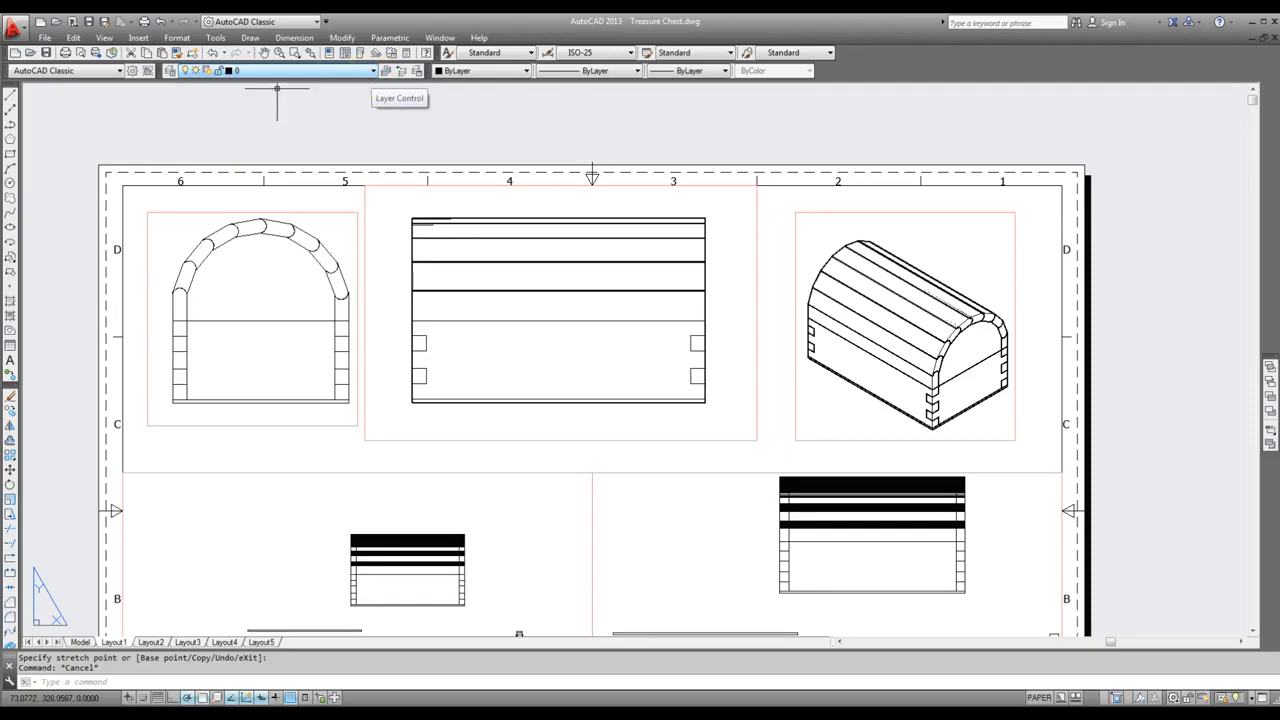
left_click(168, 71)
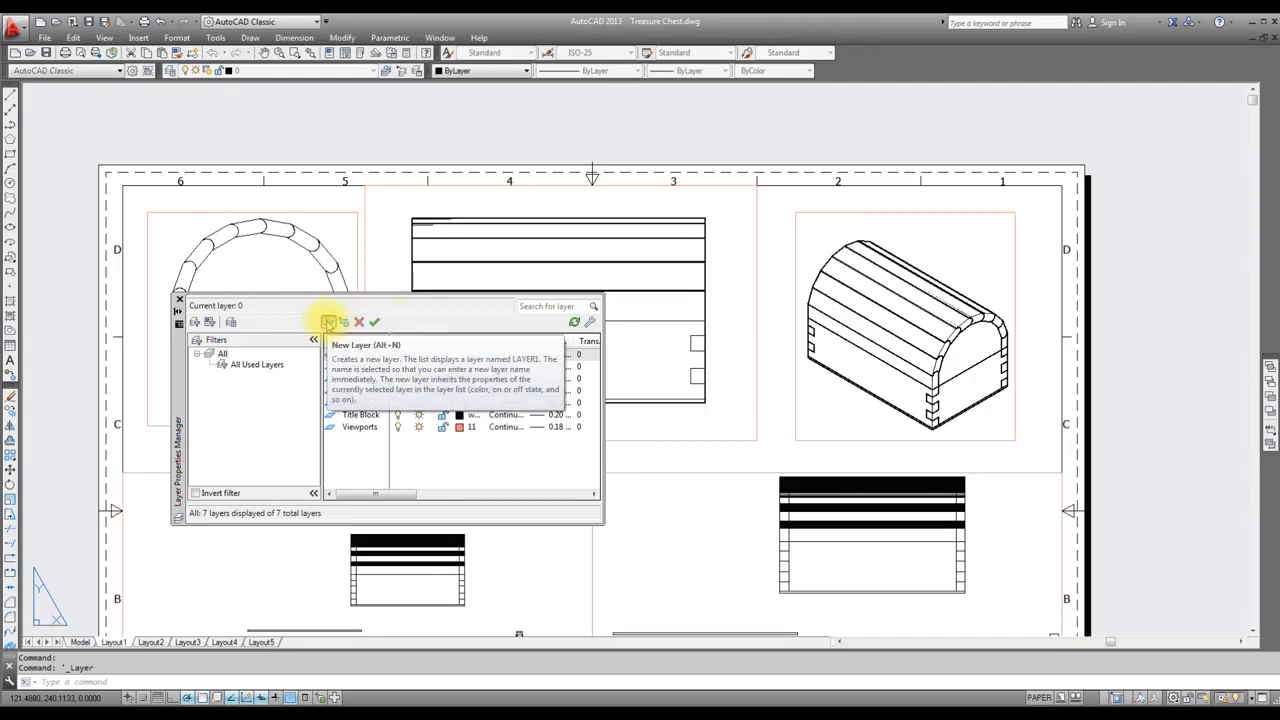
left_click(327, 322)
type("Di")
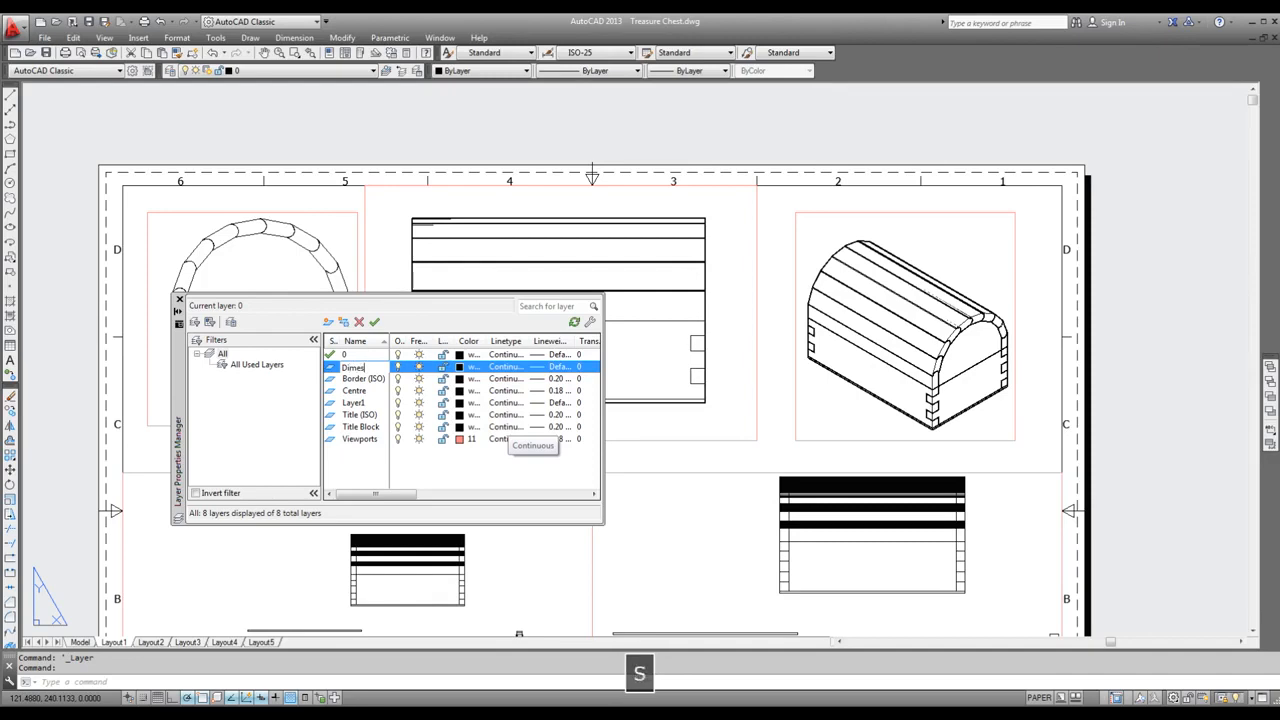
type("mensions")
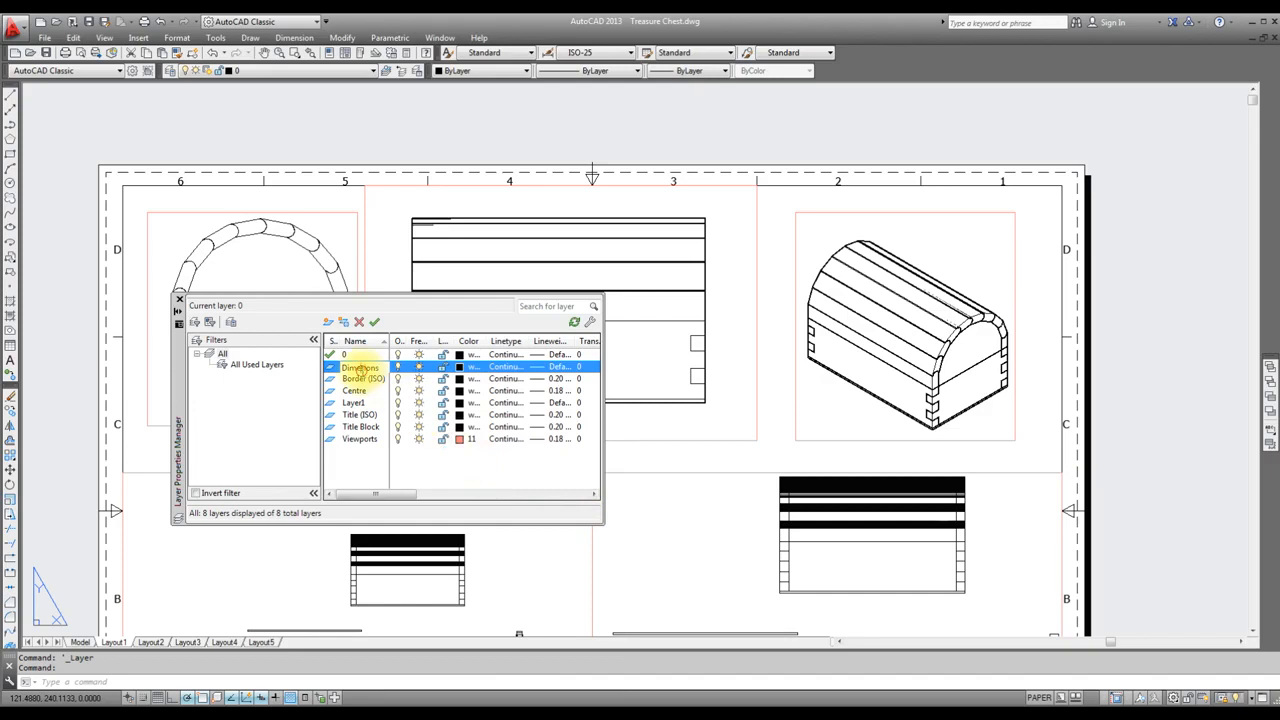
type("n")
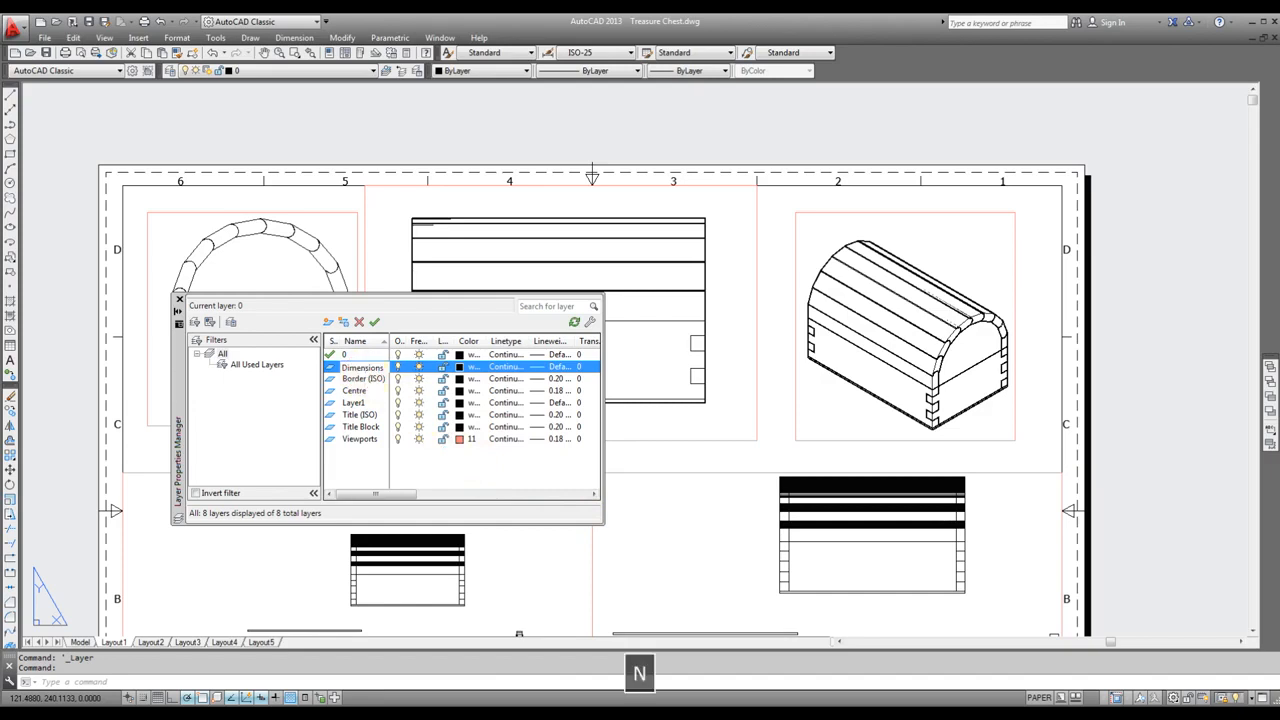
left_click(520, 472)
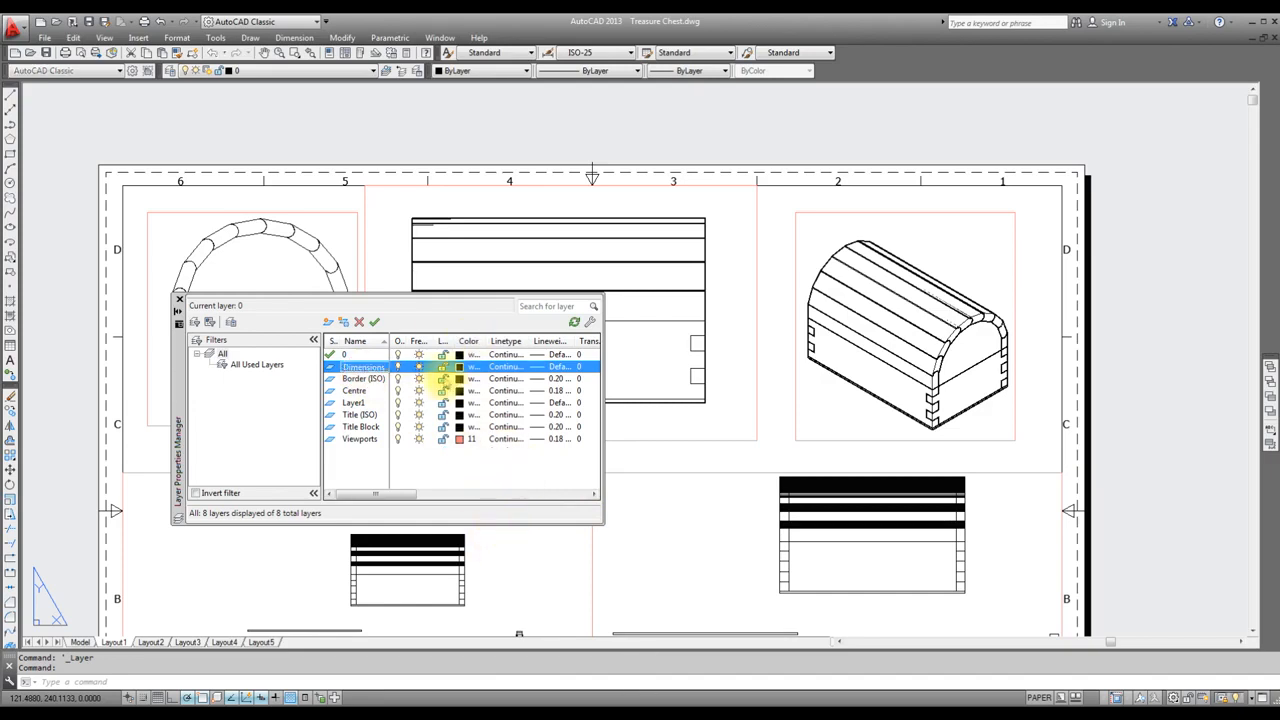
left_click(180, 300)
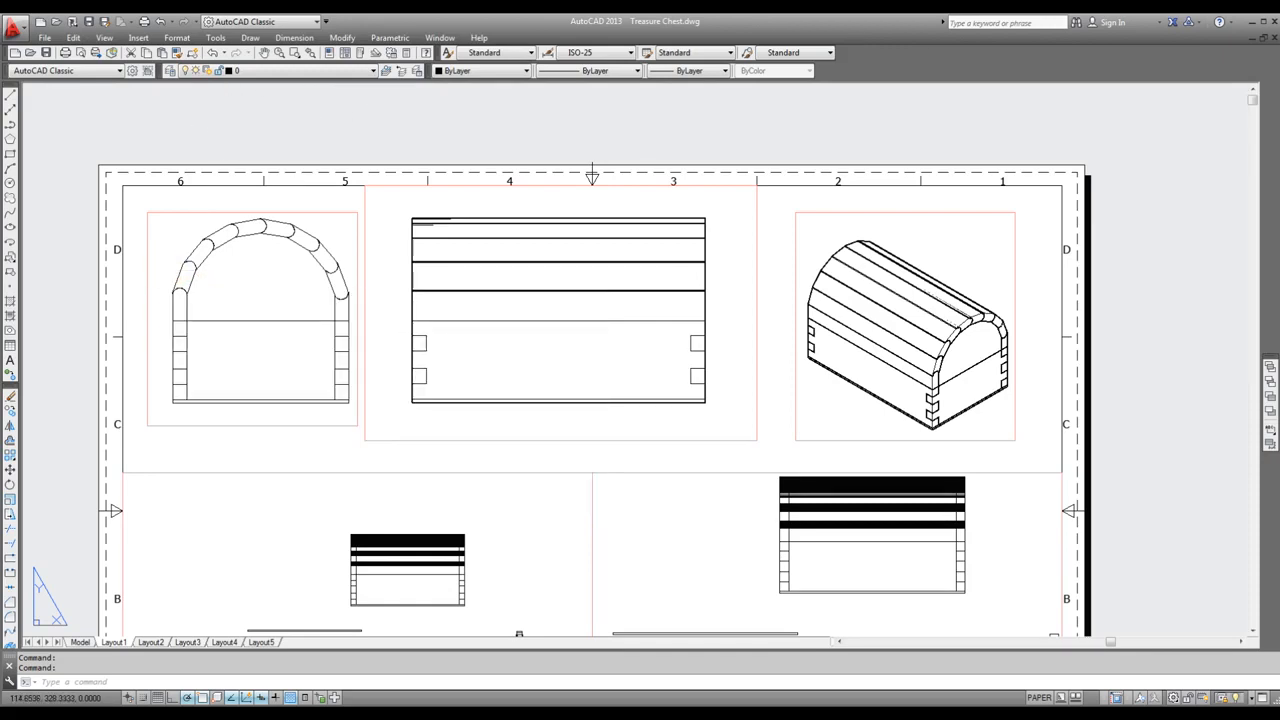
left_click(373, 71)
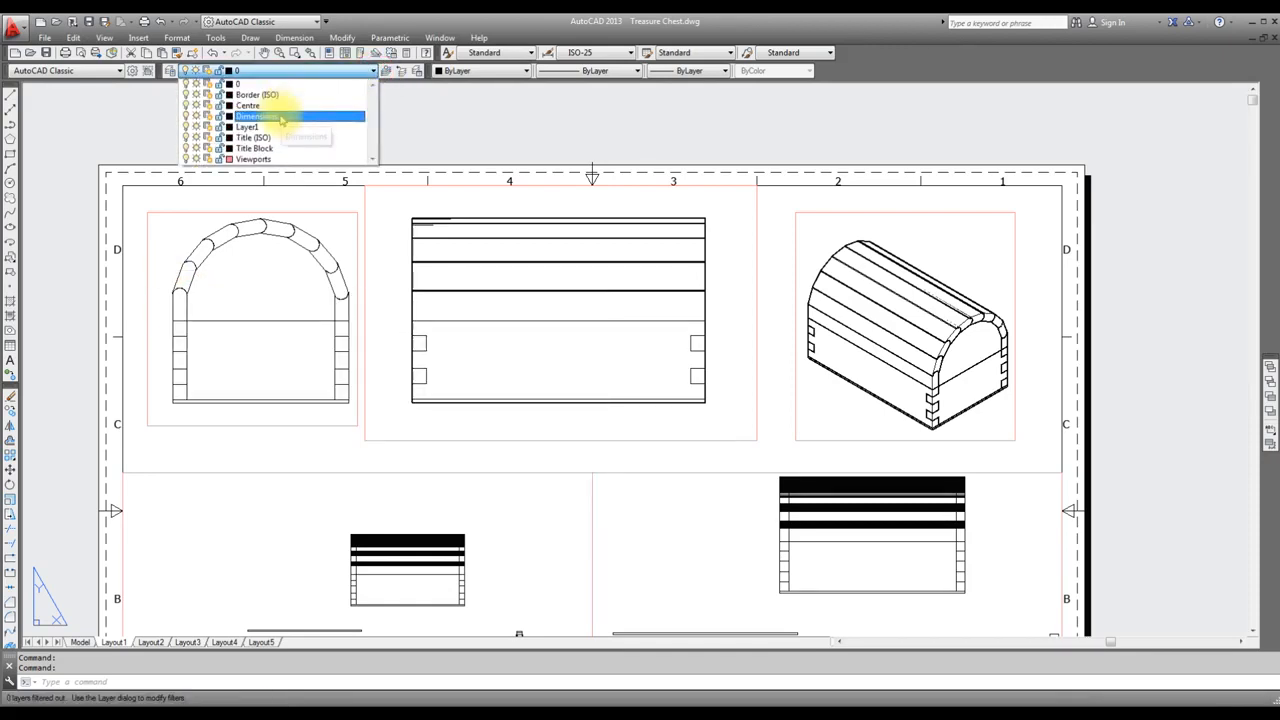
left_click(352, 106)
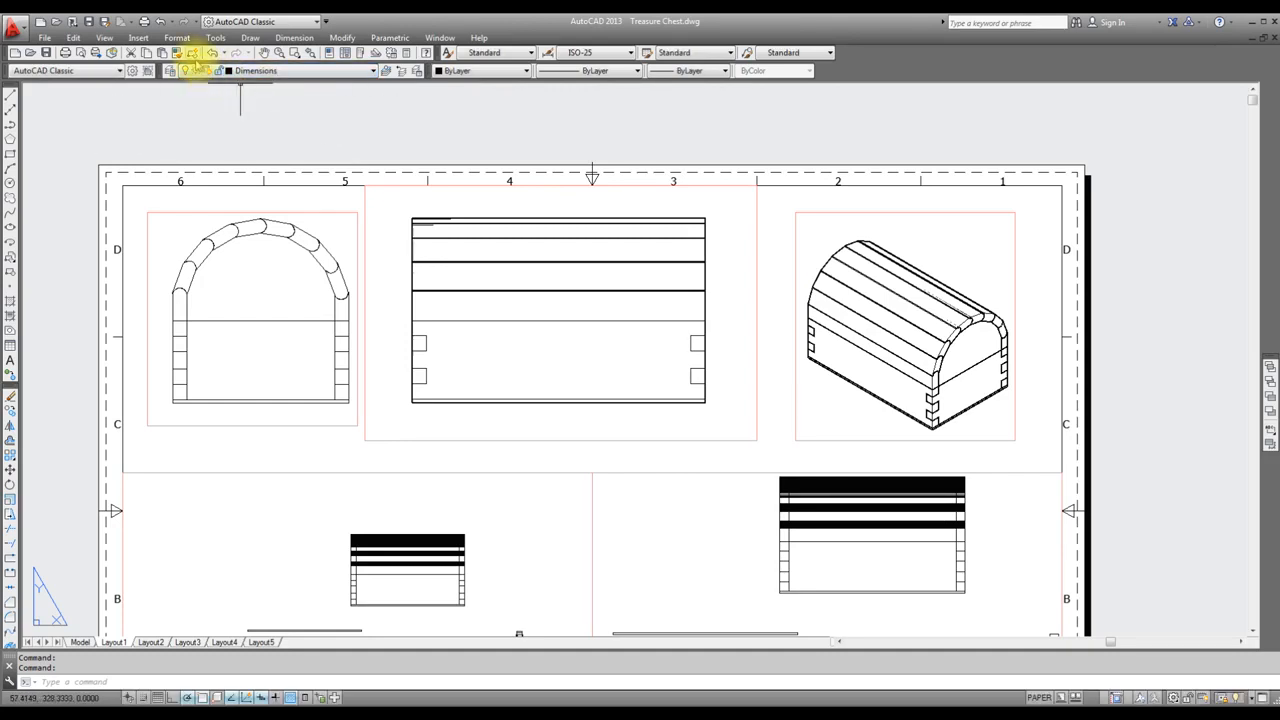
Step: Try to place a linear dimension below the arched end view, spanning the base panel's lower-left and lower-right corners
left_click(294, 38)
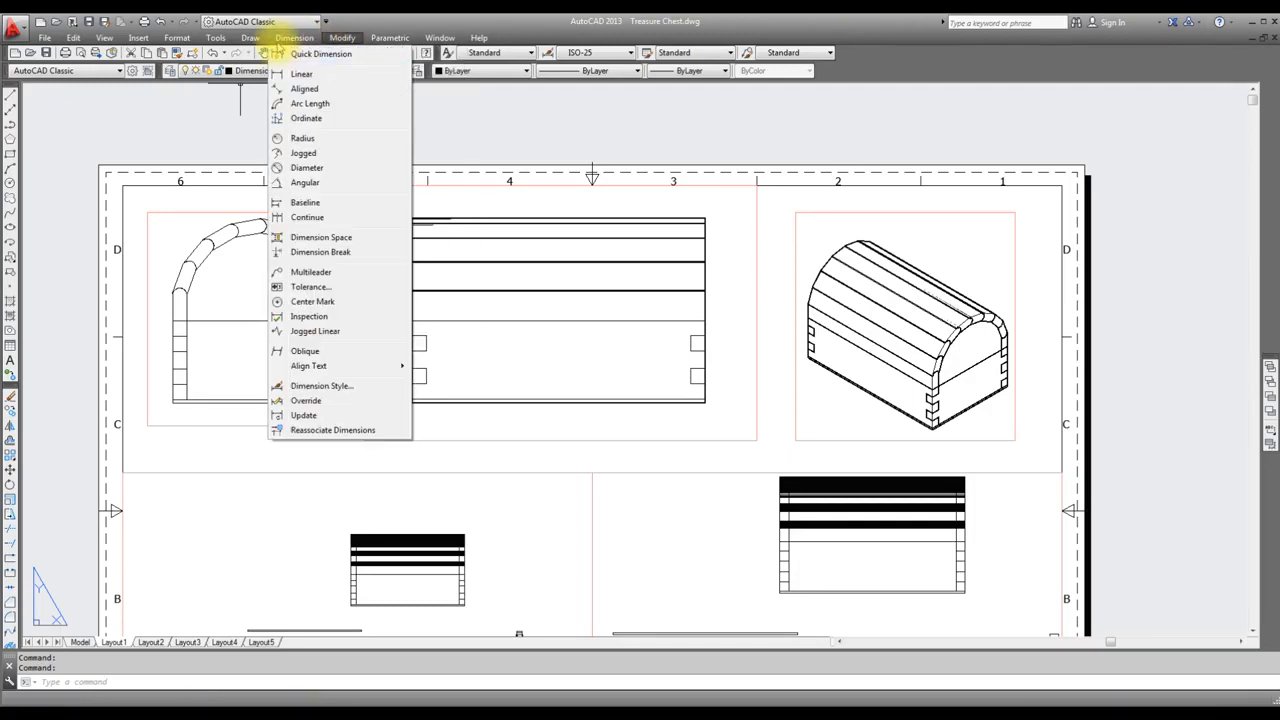
left_click(280, 77)
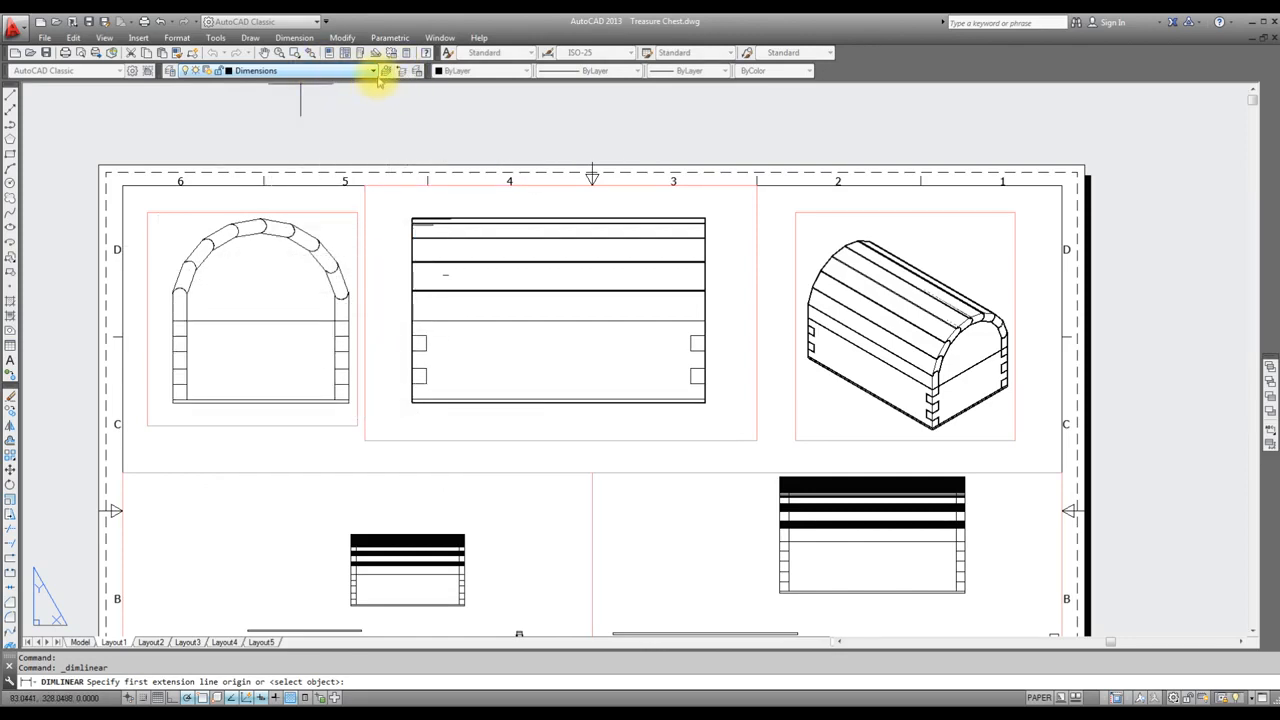
left_click(294, 37)
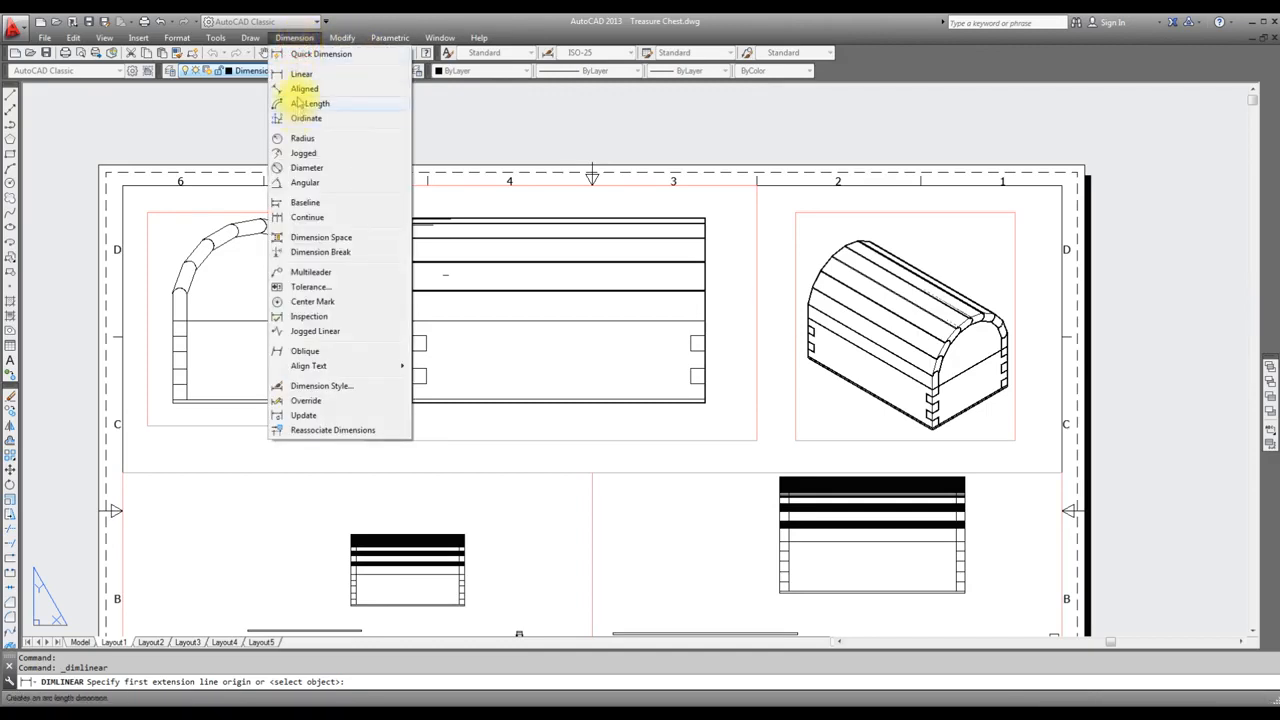
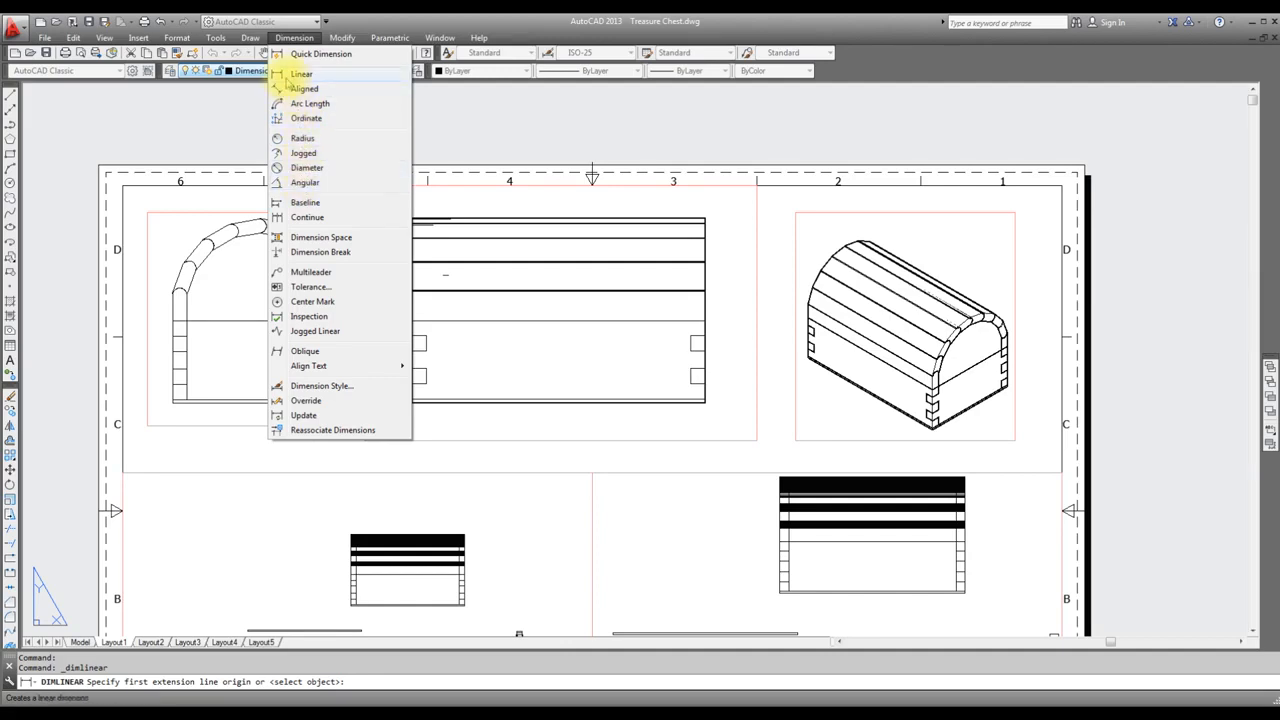
scroll(165, 425, "up", 5)
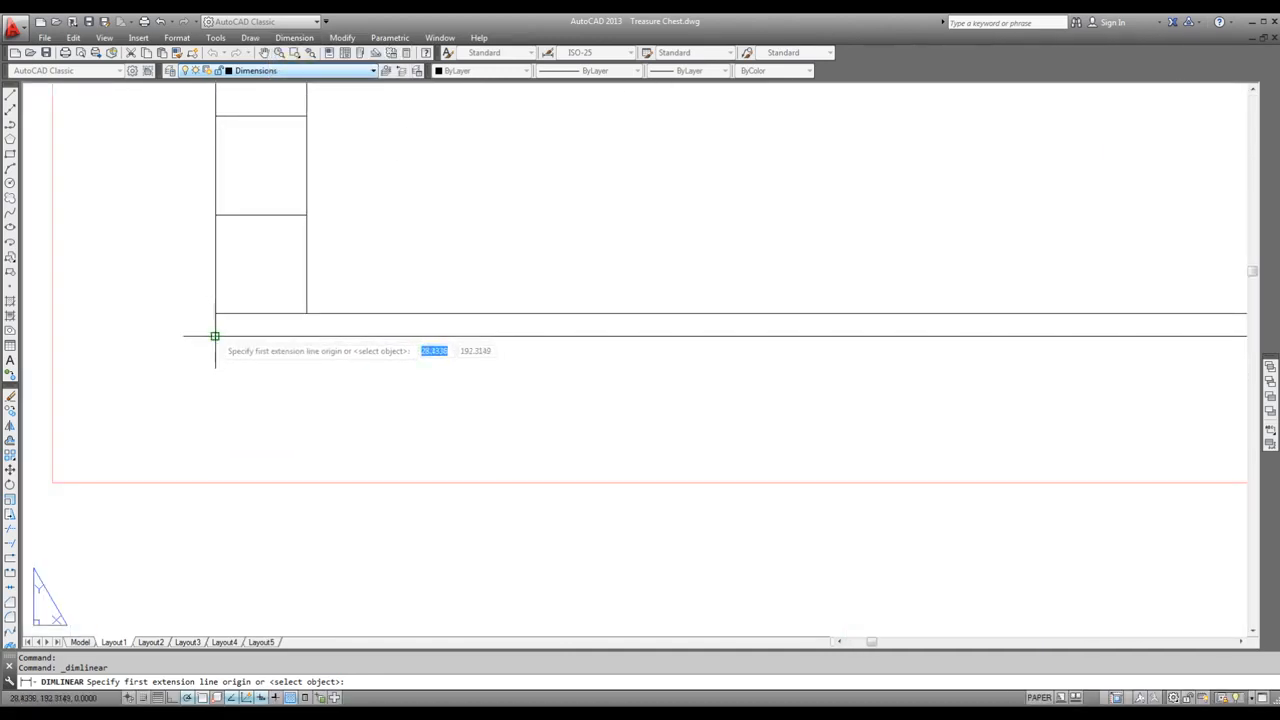
left_click(215, 336)
scroll(215, 340, "down", 5)
scroll(370, 340, "up", 5)
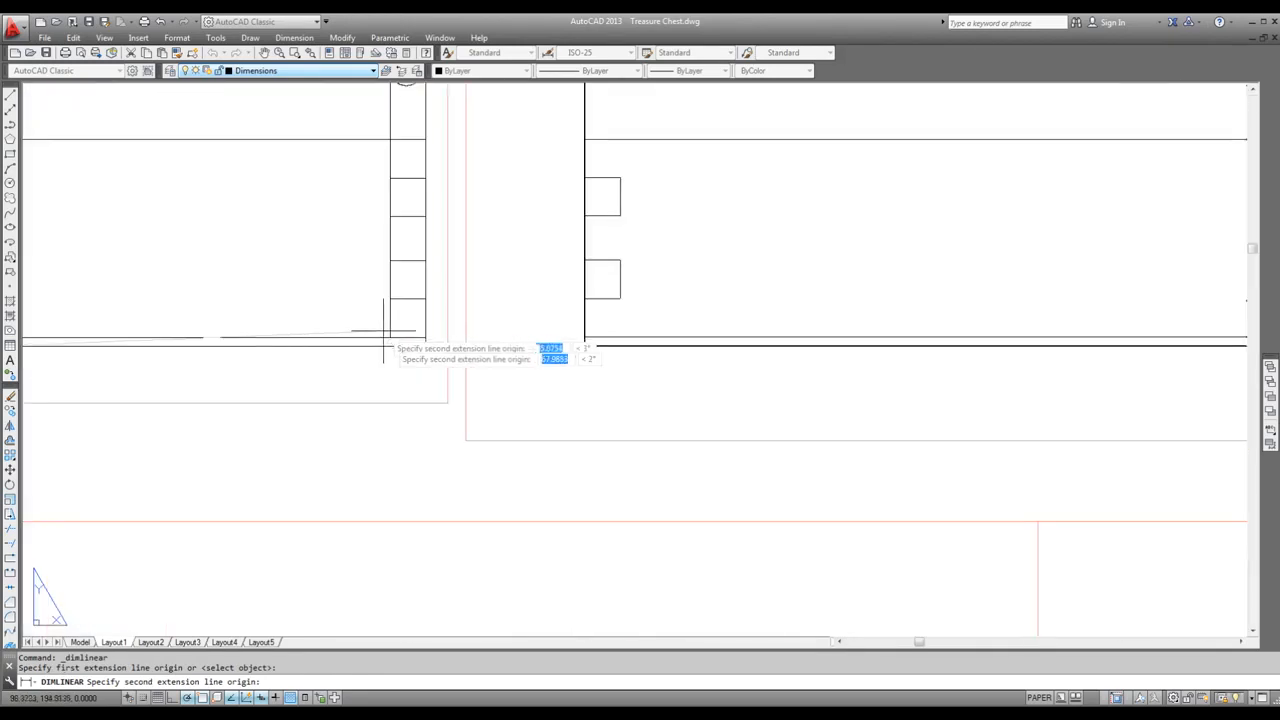
left_click(424, 345)
scroll(415, 350, "up", 1)
scroll(413, 352, "down", 5)
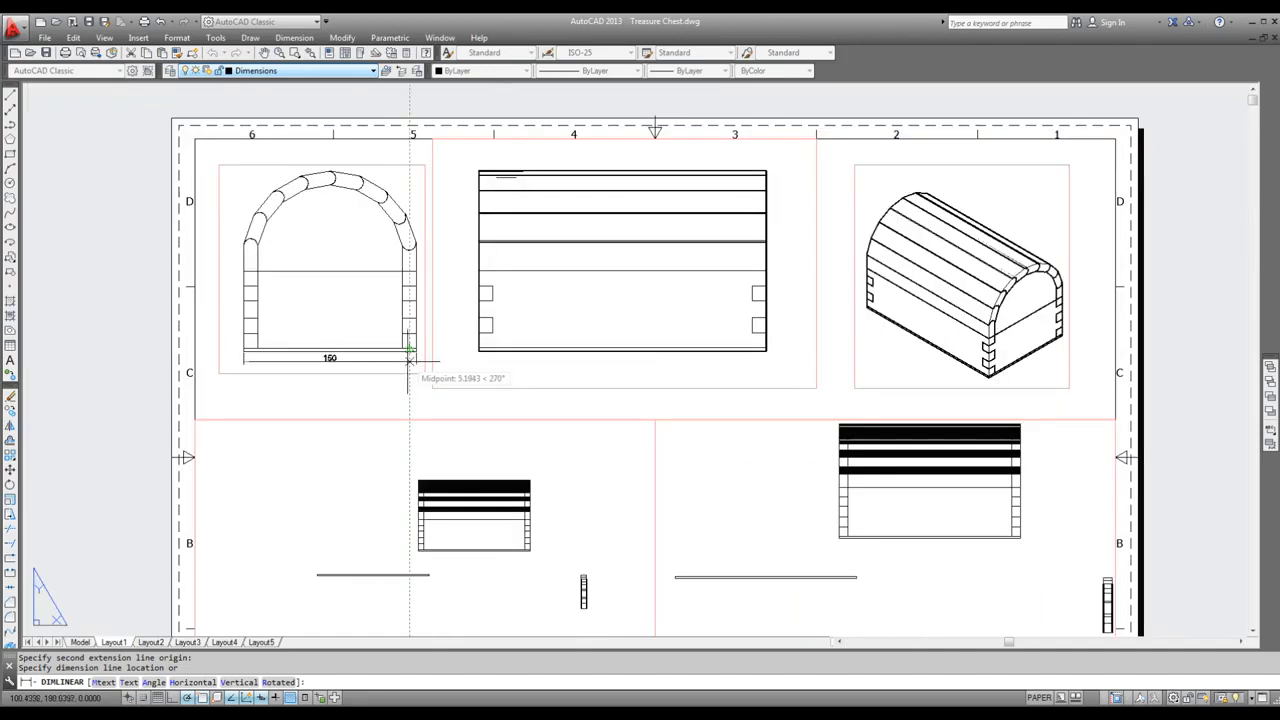
left_click(409, 365)
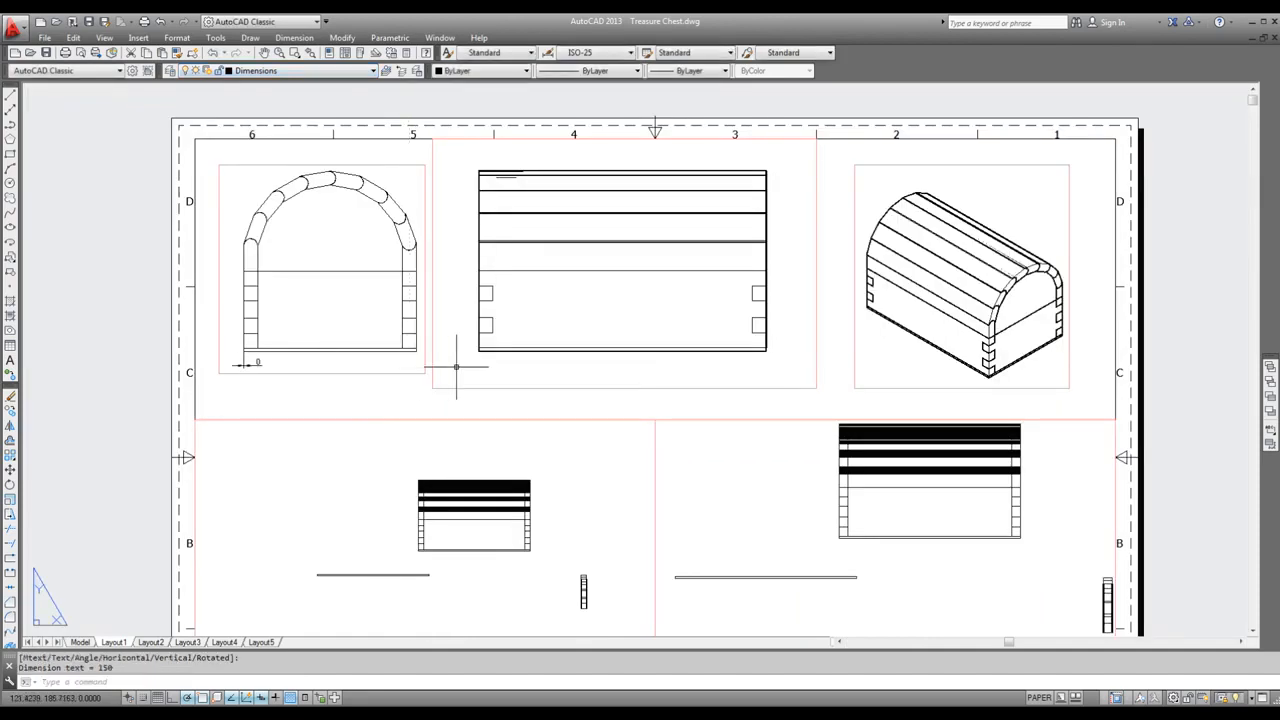
Step: Try to stretch the base dimension's origin to the base panel's lower-right corner, then erase the dimension
scroll(259, 367, "up", 6)
left_click(286, 357)
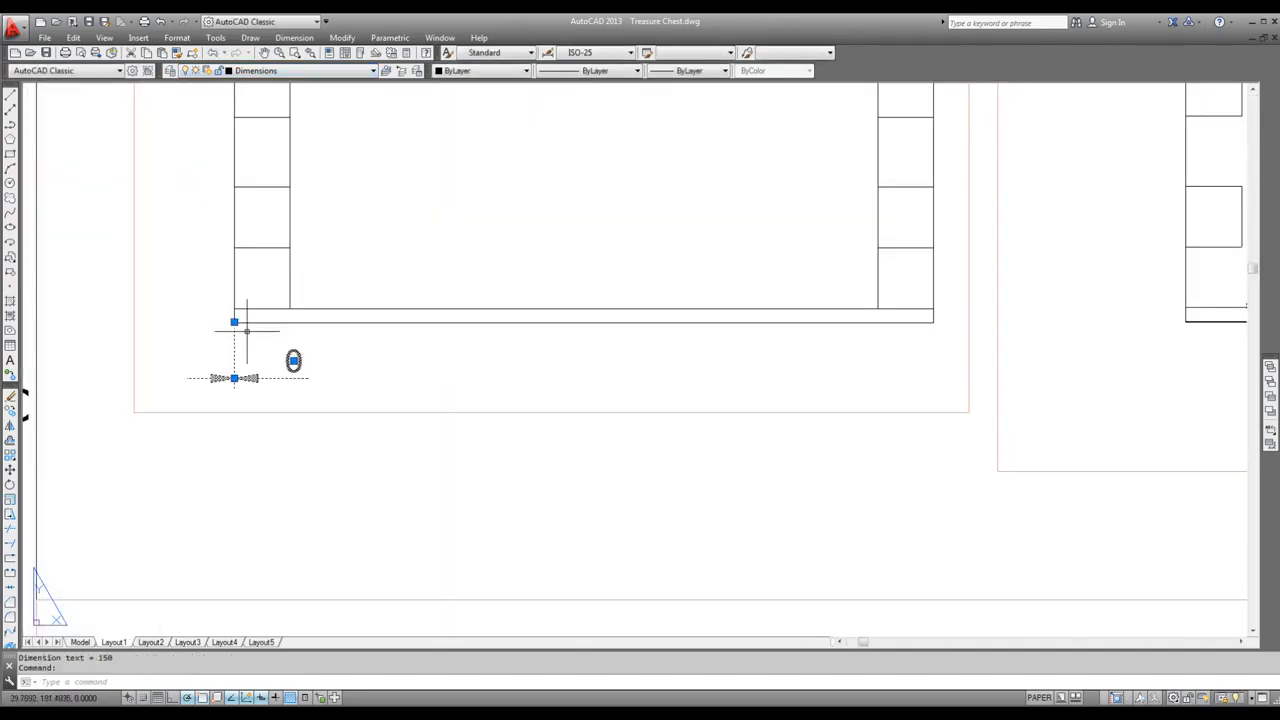
left_click(233, 323)
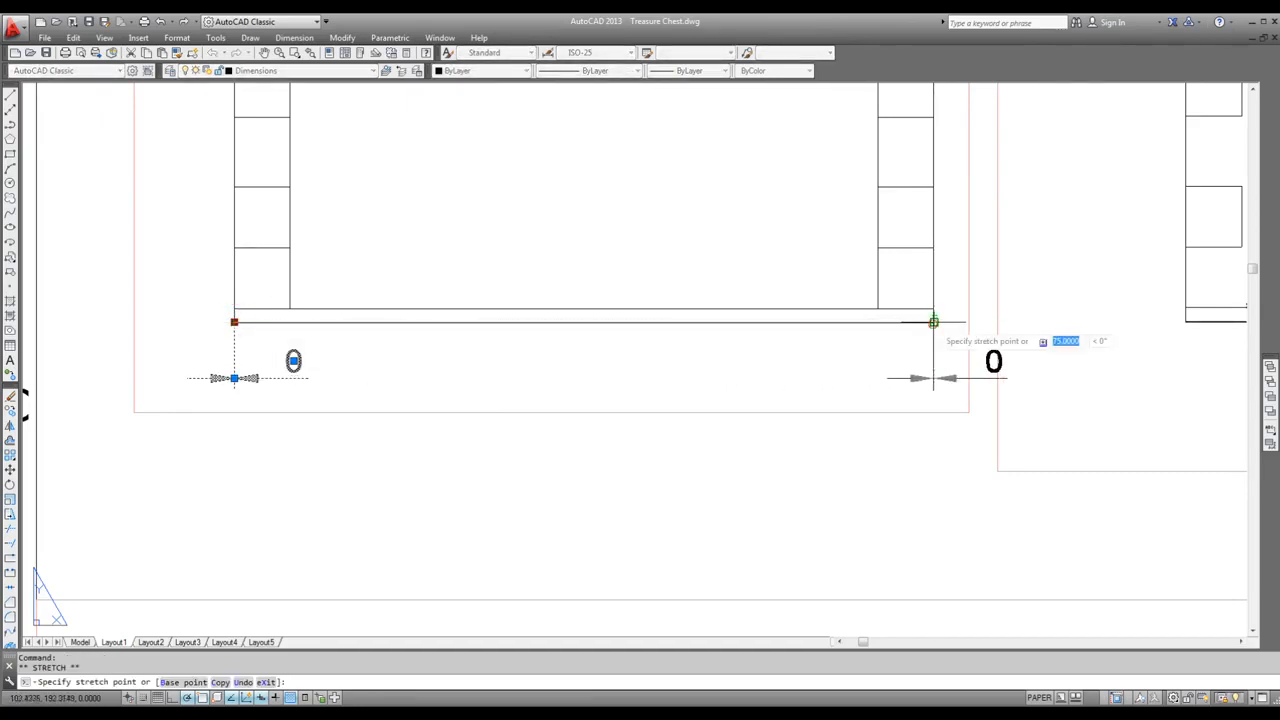
left_click(932, 321)
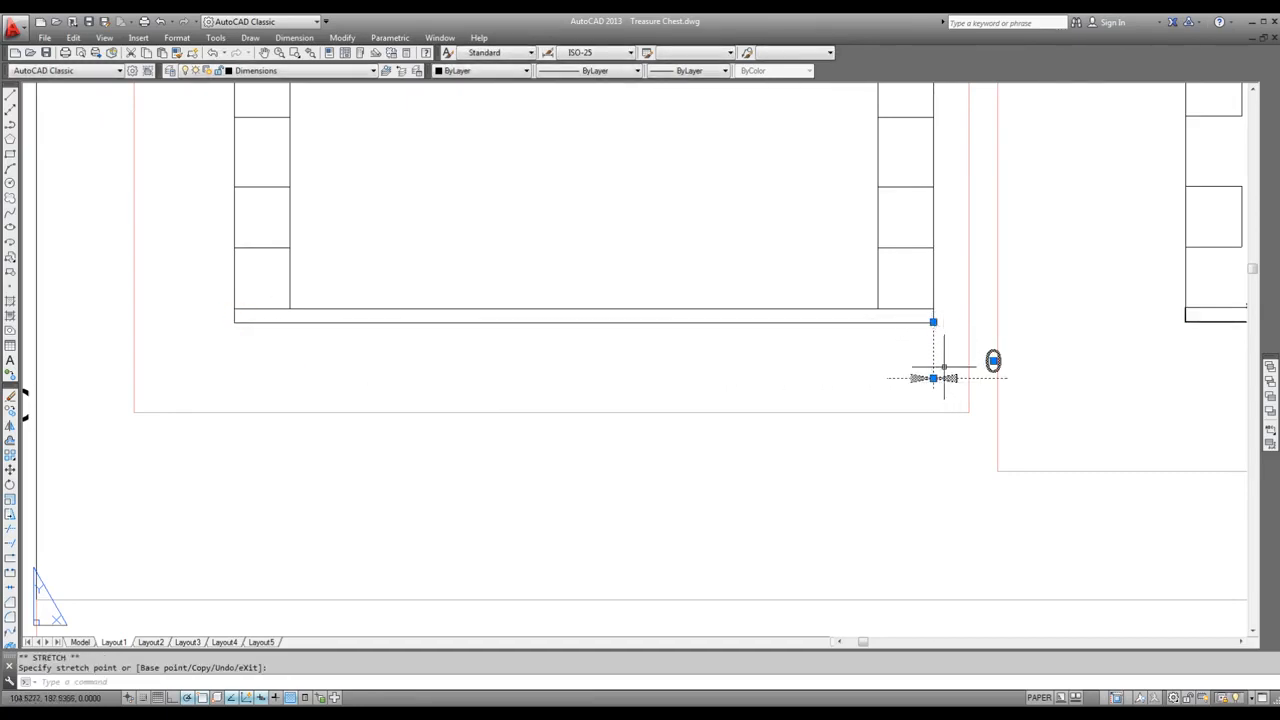
key("Delete")
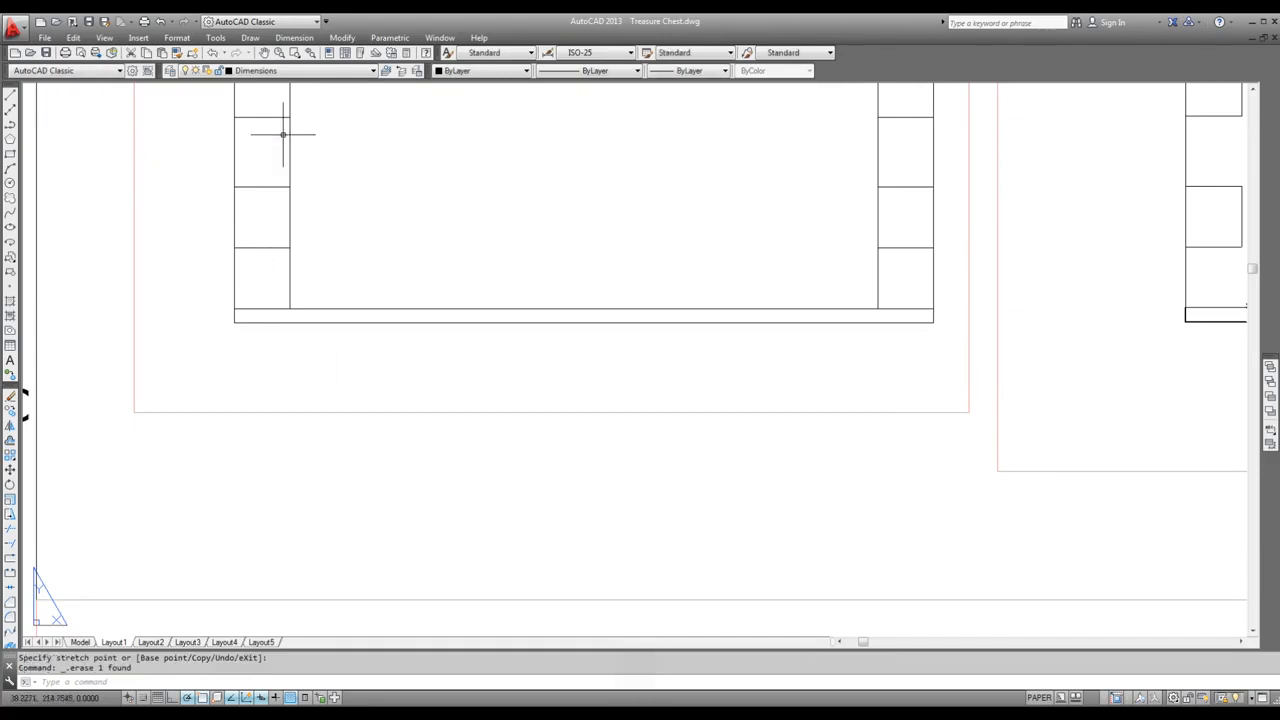
Step: Add a linear dimension below the arched end view, spanning the left and right ends of the base panel's top edge
left_click(294, 37)
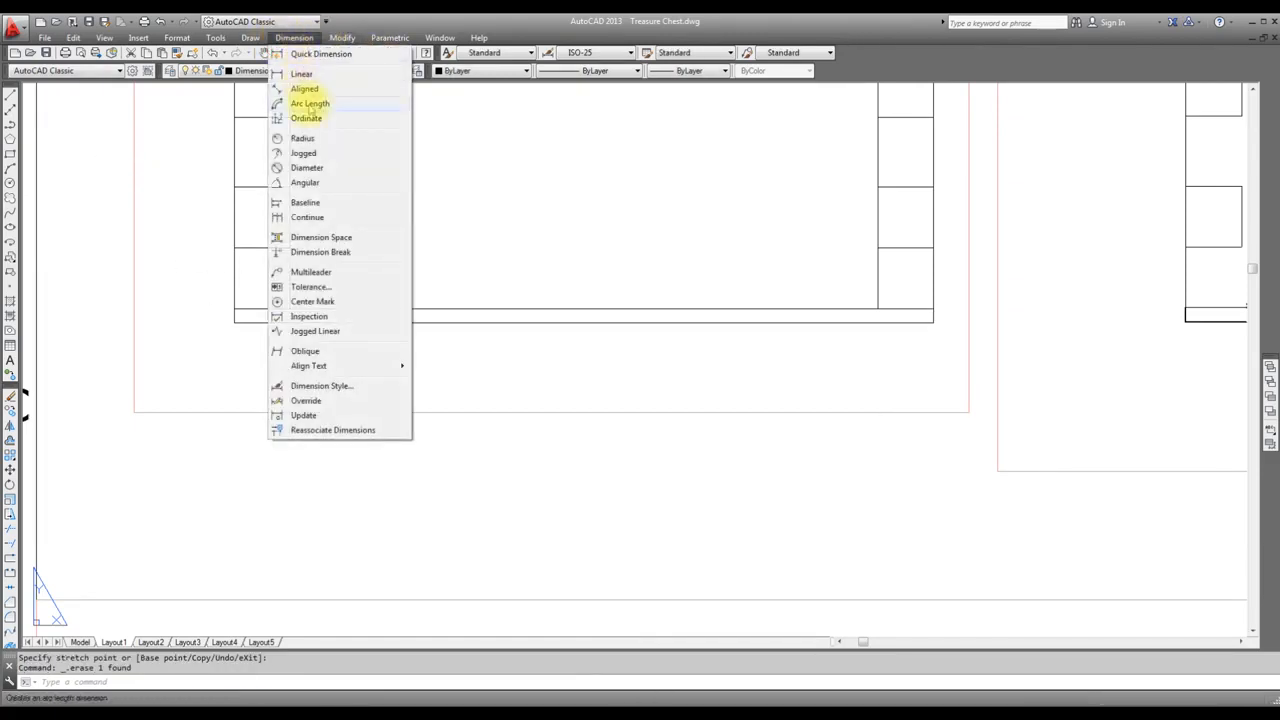
left_click(301, 74)
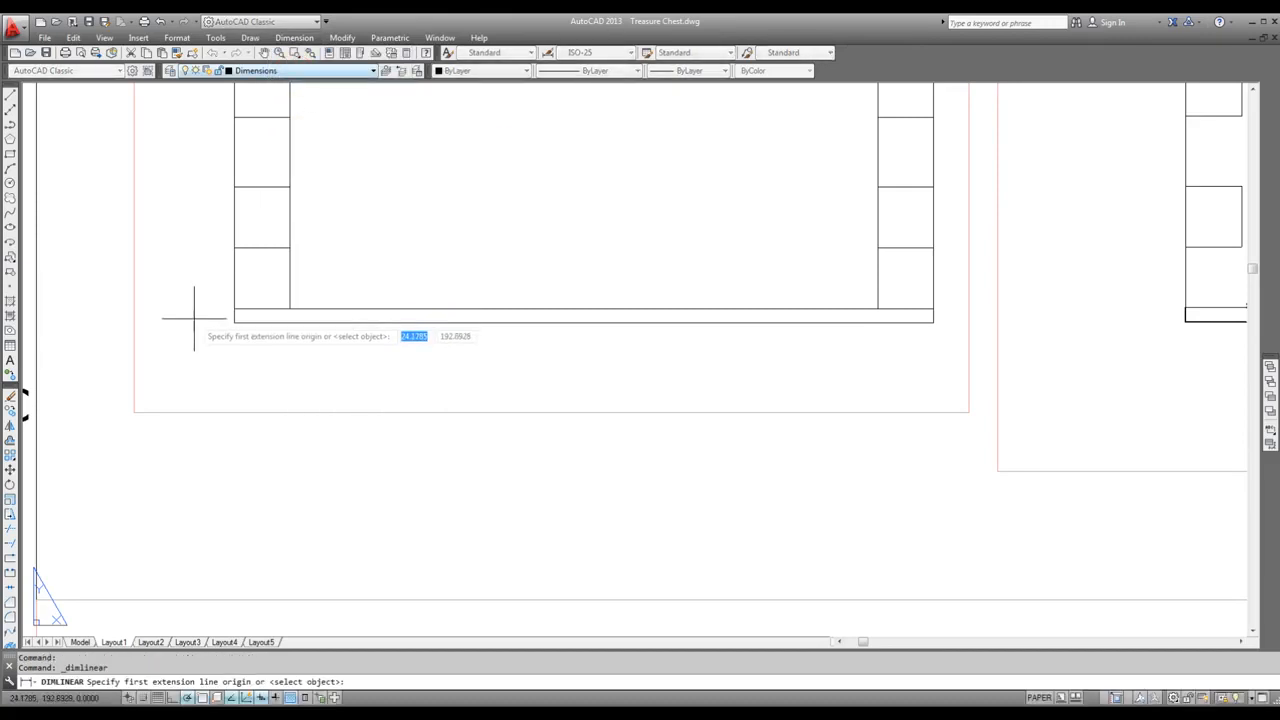
left_click(234, 308)
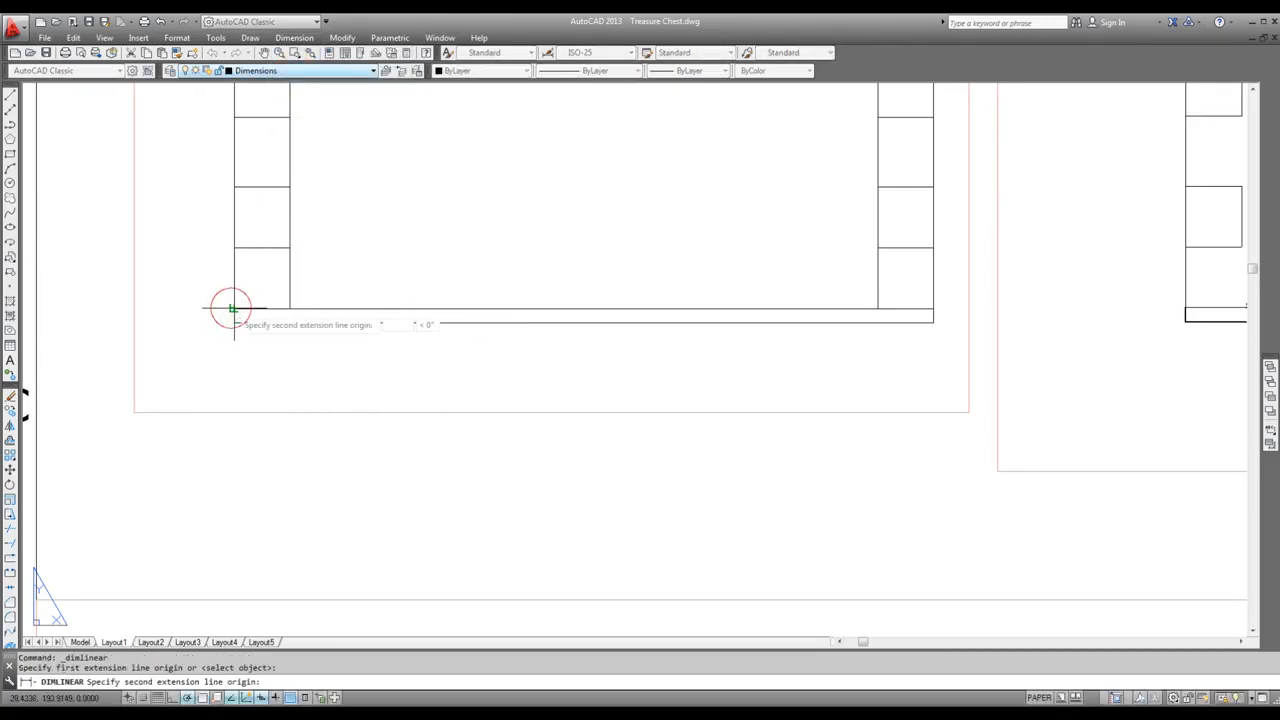
left_click(933, 308)
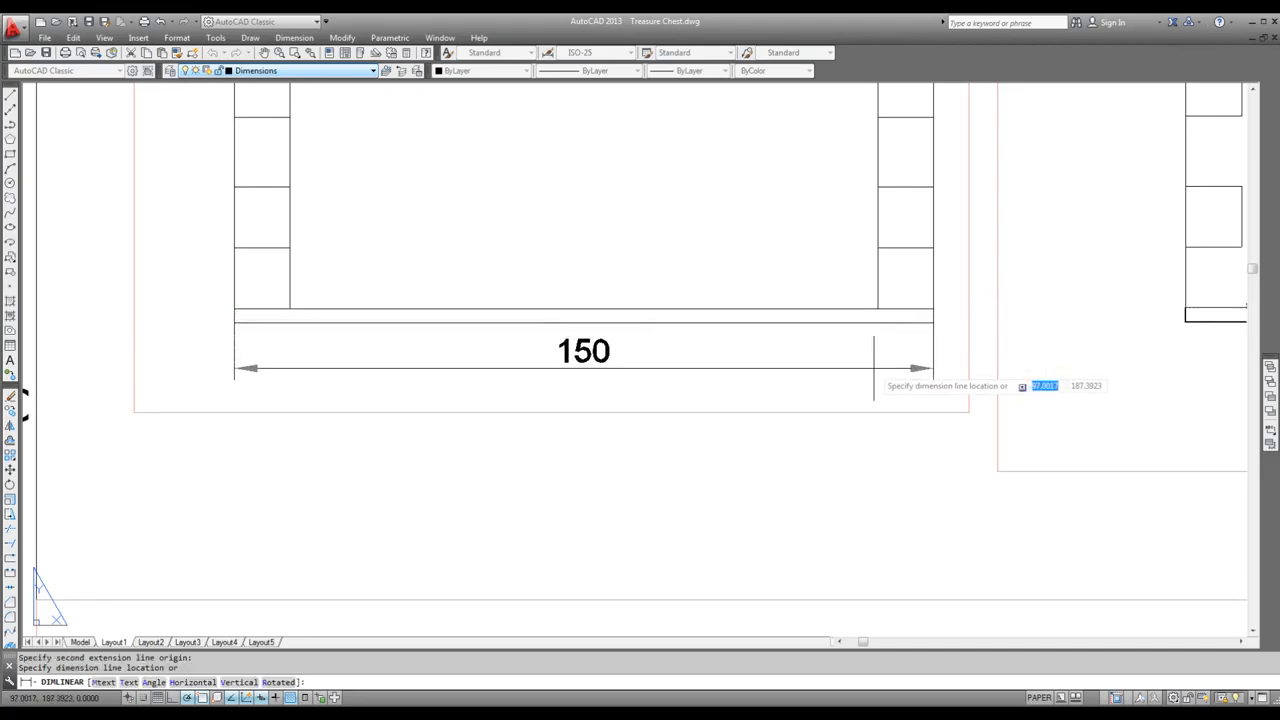
left_click(873, 369)
scroll(545, 406, "up", 3)
scroll(500, 390, "down", 8)
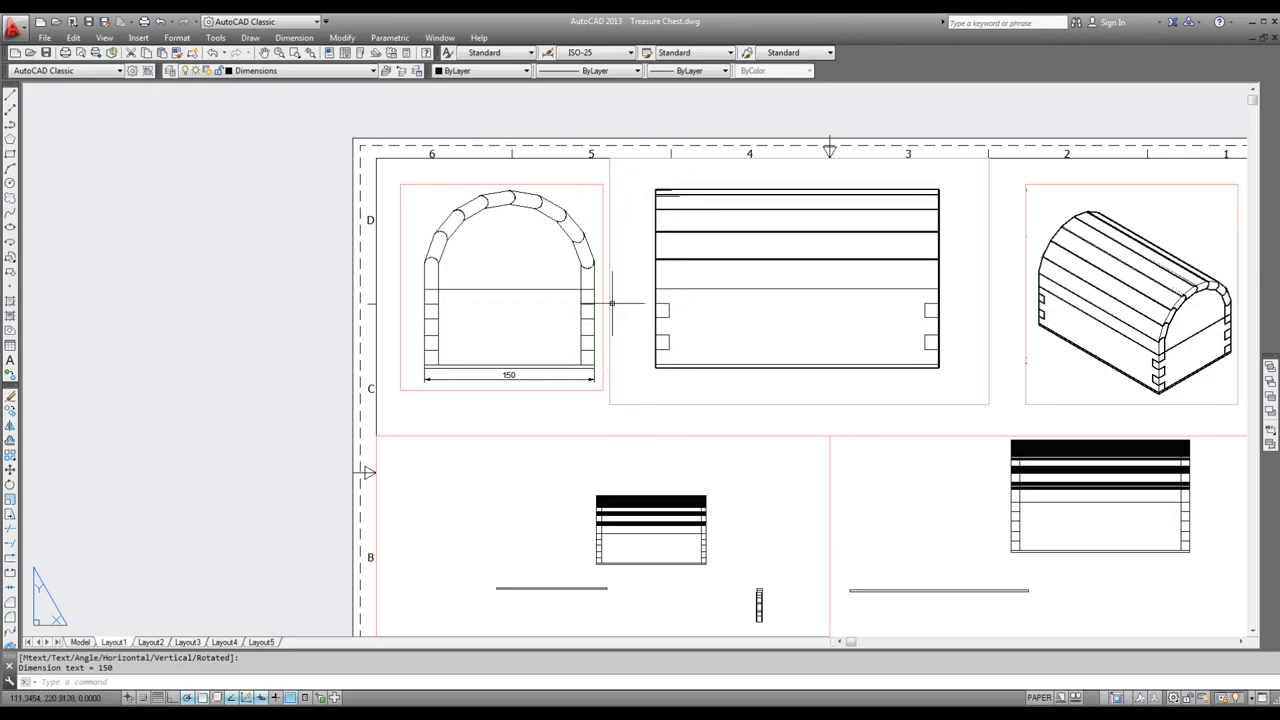
Step: Add a linear dimension below the long side view, spanning the chest's lower-left and lower-right corners
scroll(576, 212, "up", 4)
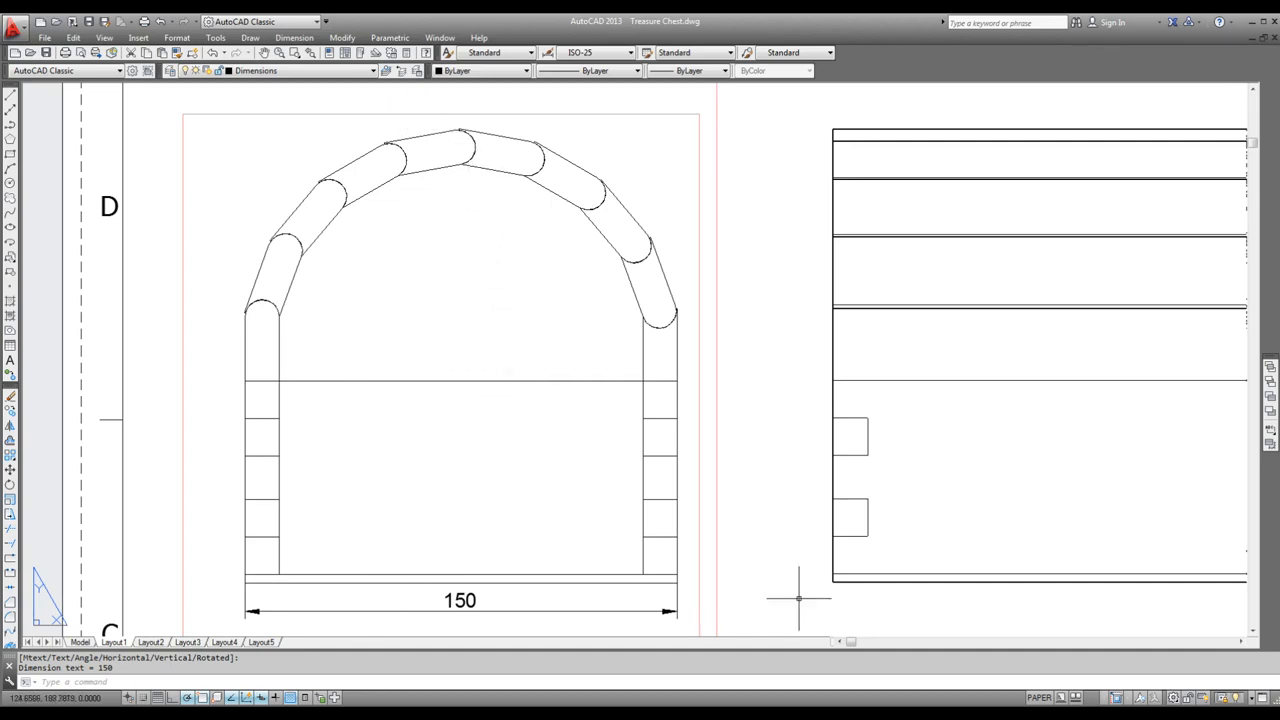
key("space")
left_click(833, 580)
scroll(834, 580, "up", 2)
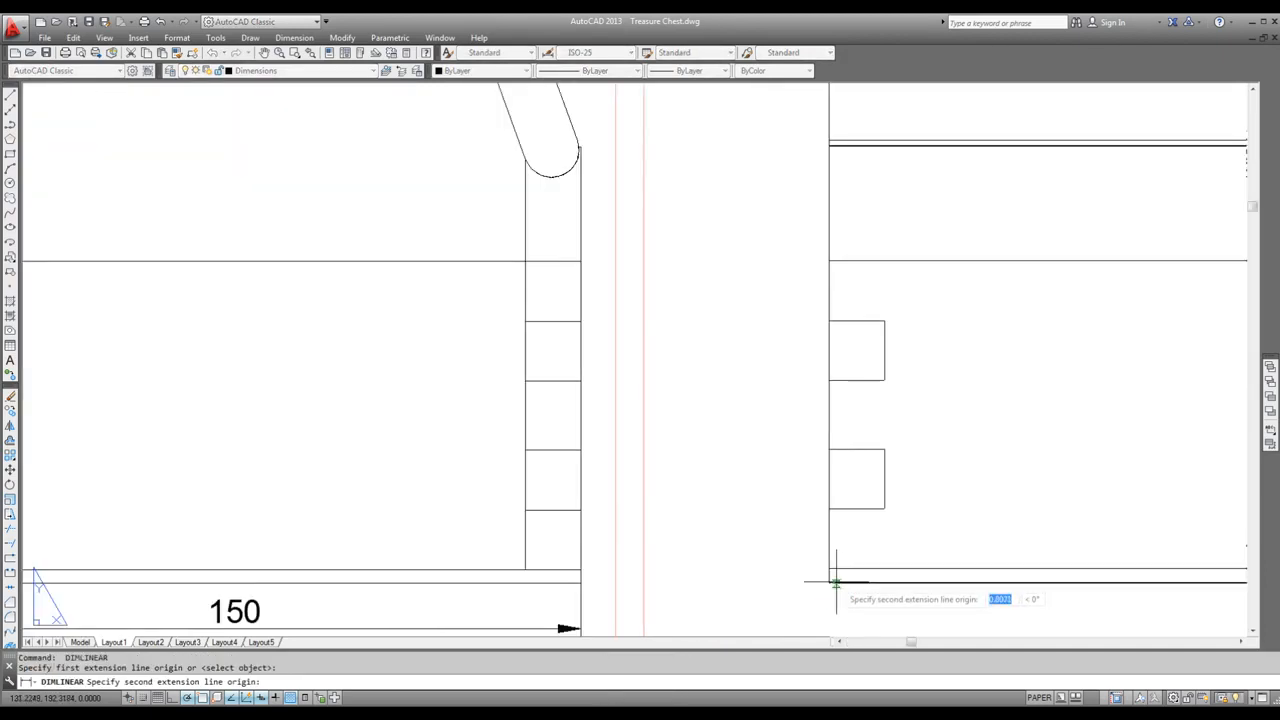
scroll(830, 572, "down", 5)
scroll(1050, 565, "up", 8)
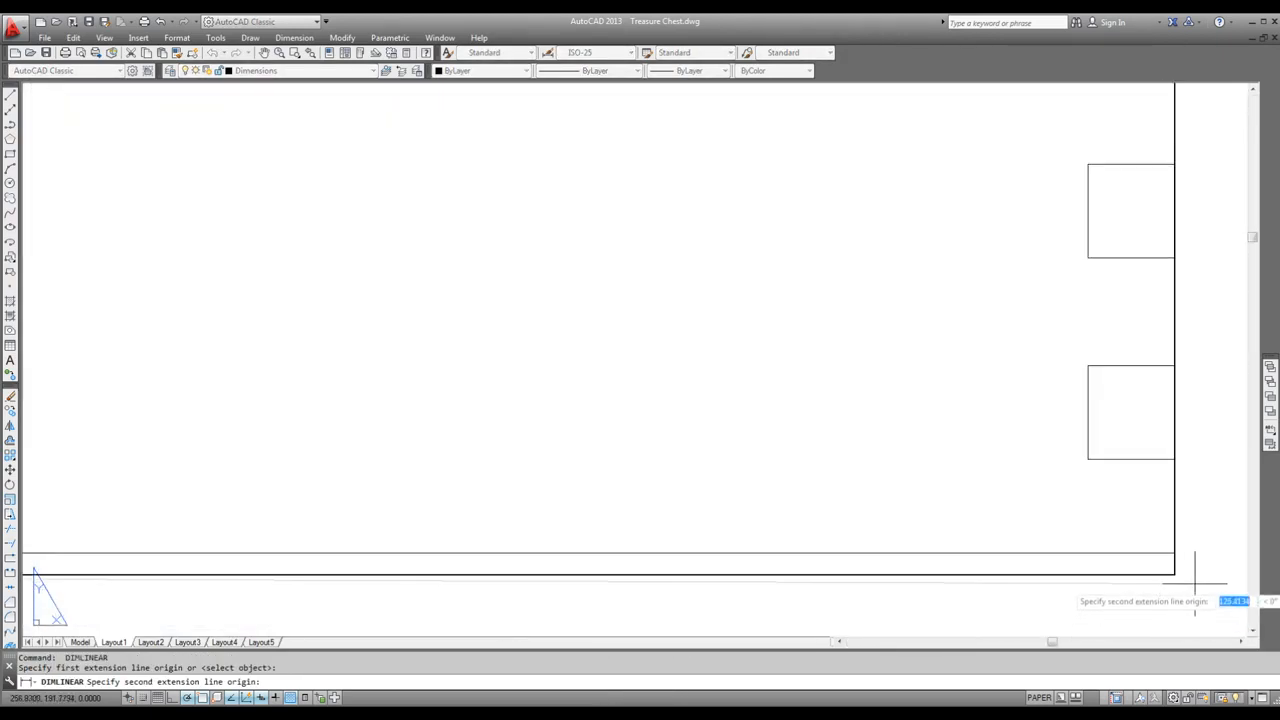
left_click(1174, 576)
scroll(1174, 577, "down", 6)
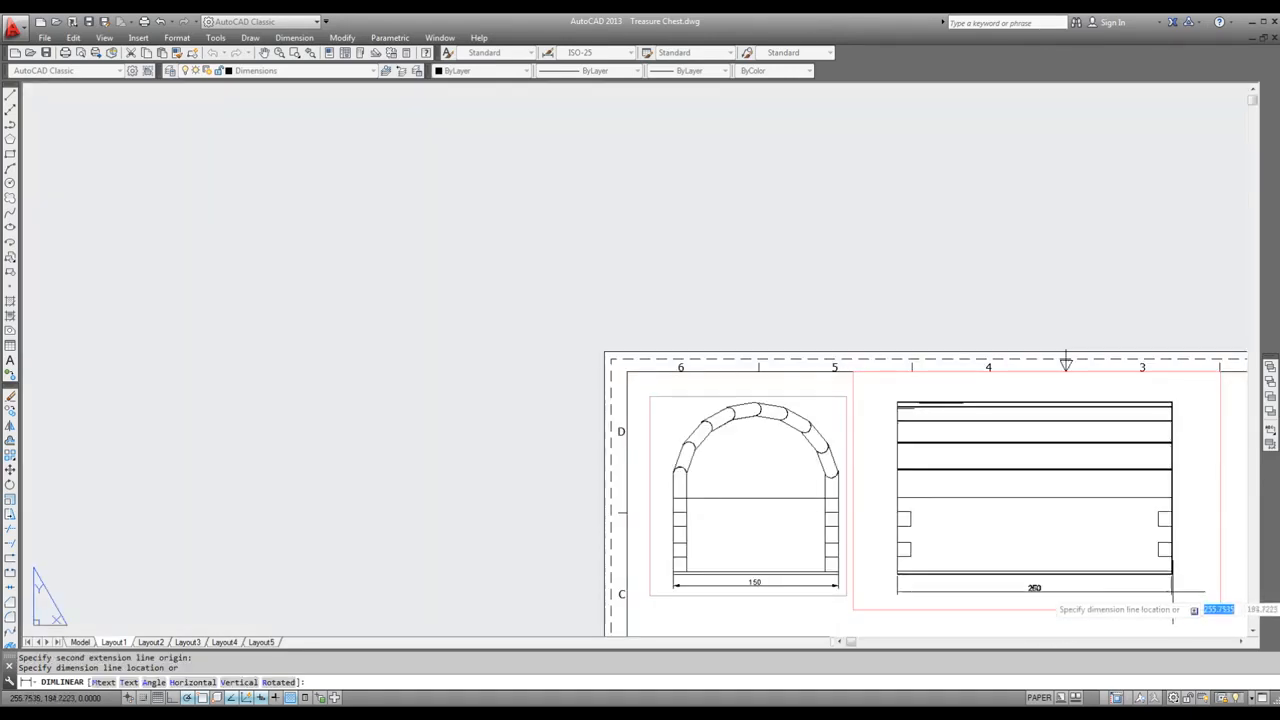
left_click(1173, 594)
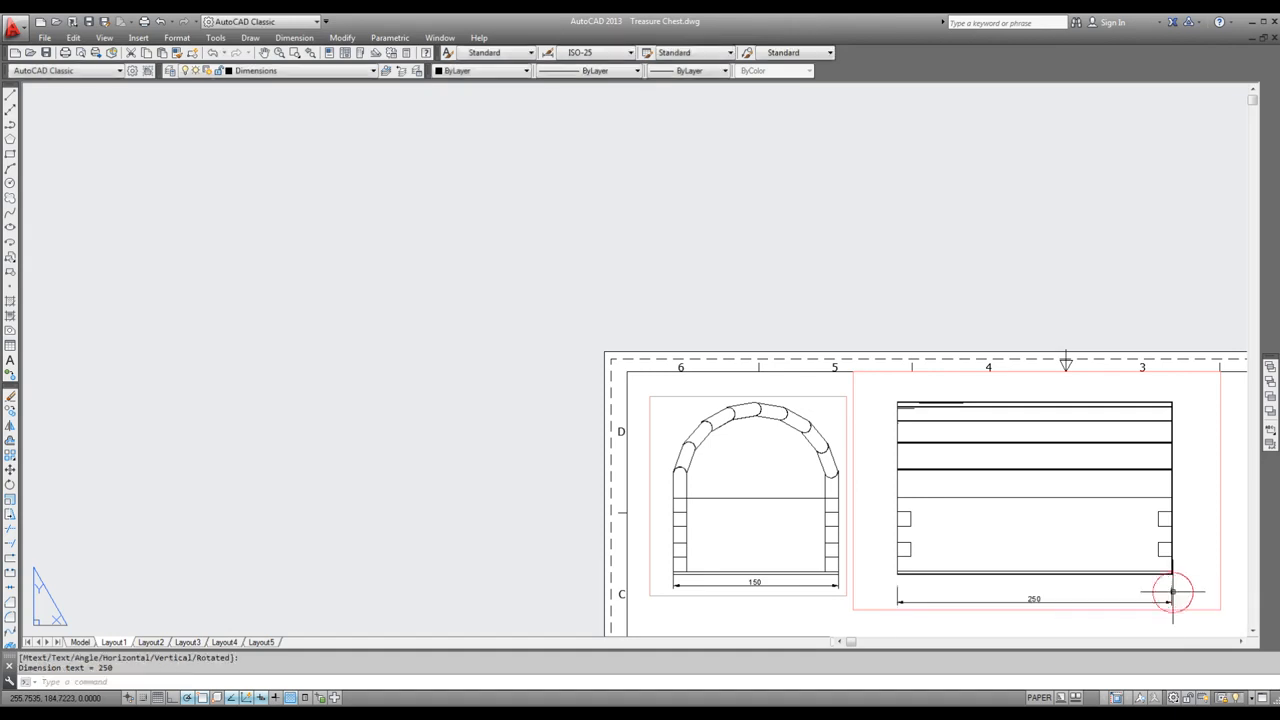
Step: Move the long side view's length dimension line up closer to the chest's base, then deselect it
scroll(1062, 628, "up", 4)
left_click(973, 555)
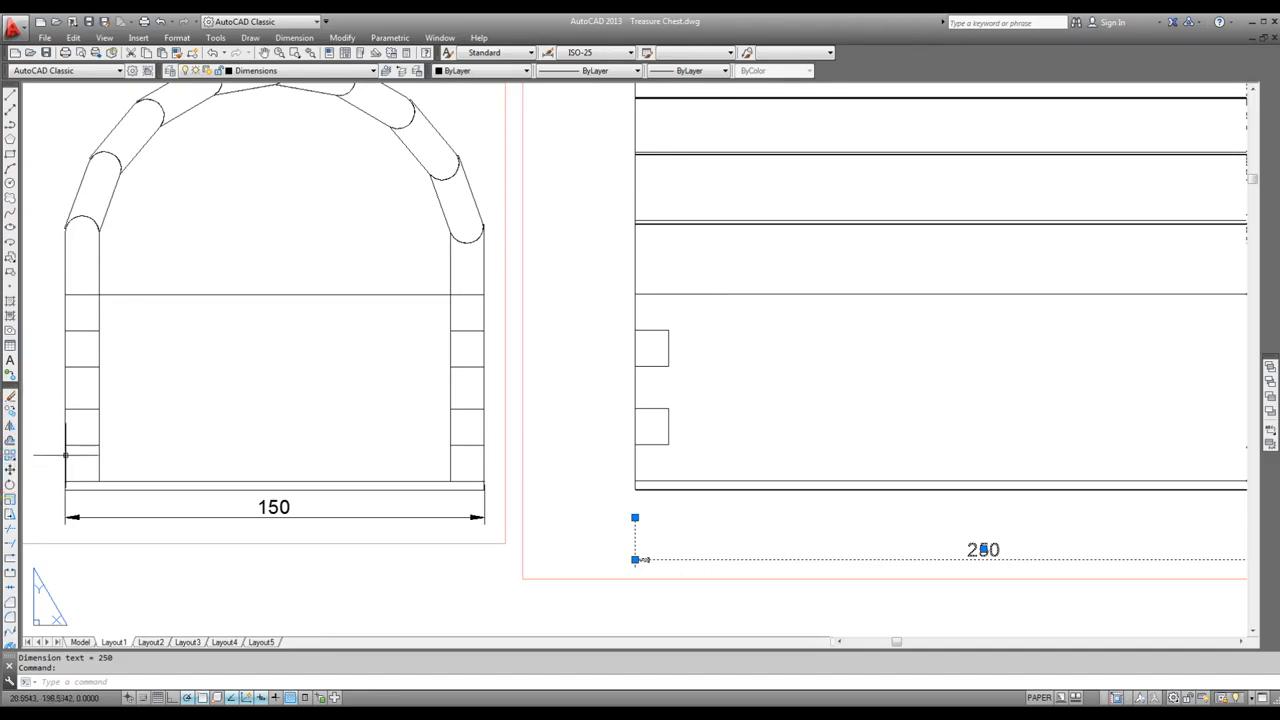
key("Escape")
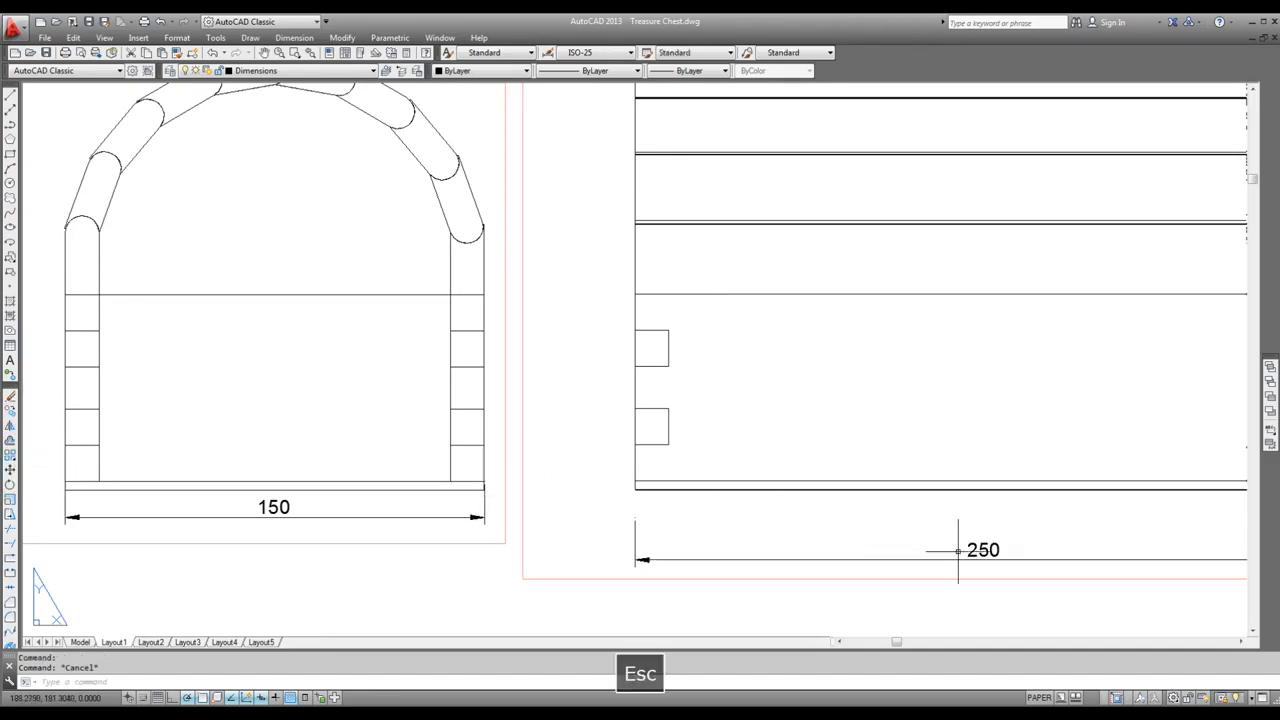
left_click(980, 551)
left_click(983, 549)
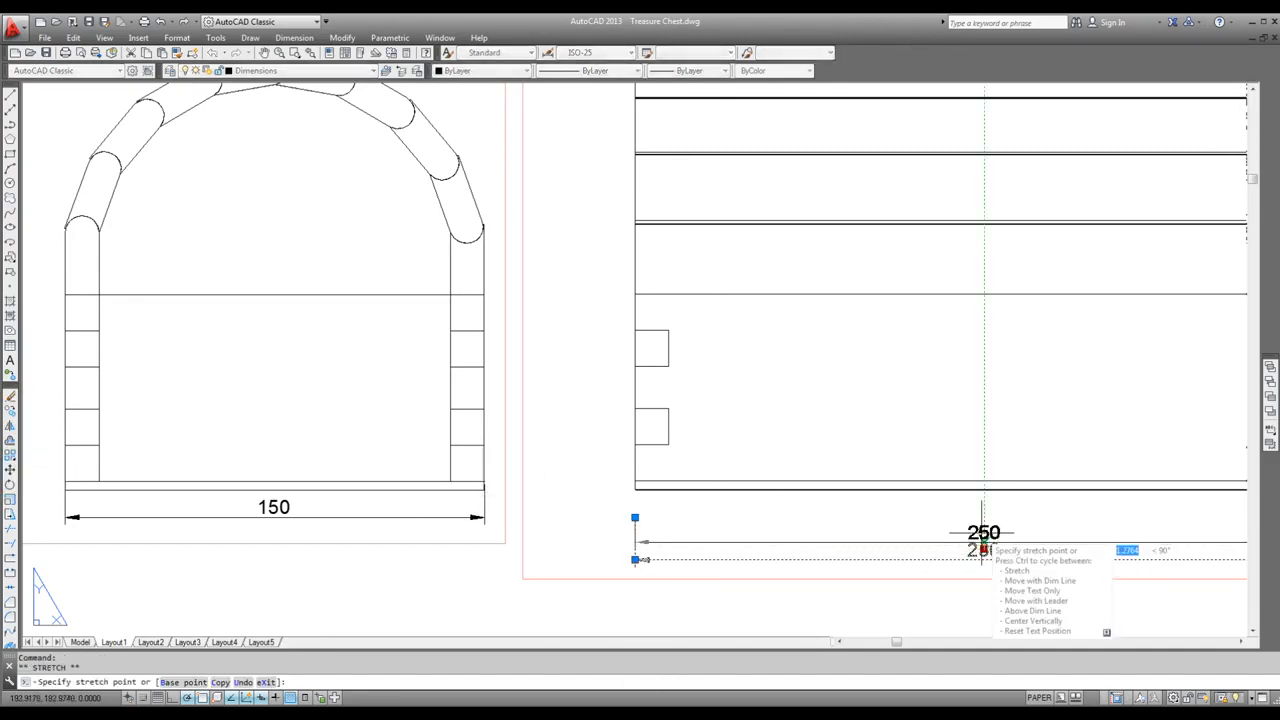
left_click(983, 528)
key("Escape")
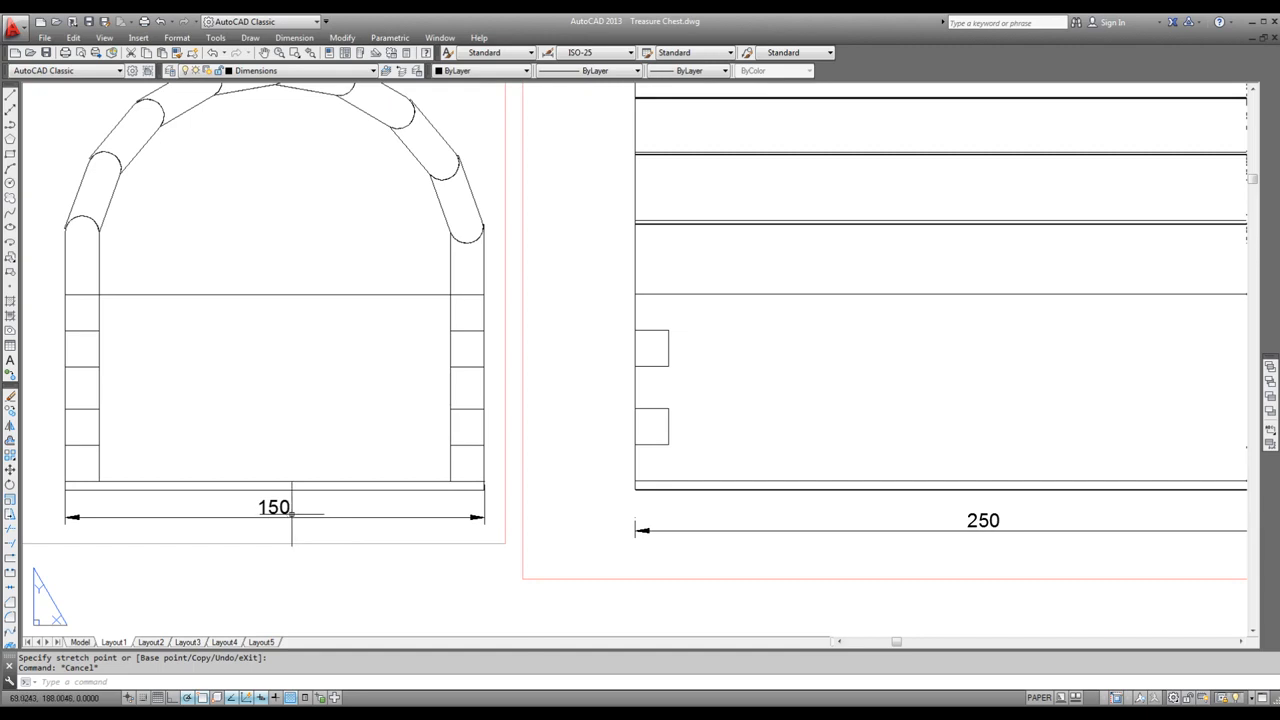
Step: Check the dimensioned chest views on the sheet and save the drawing
scroll(292, 513, "down", 2)
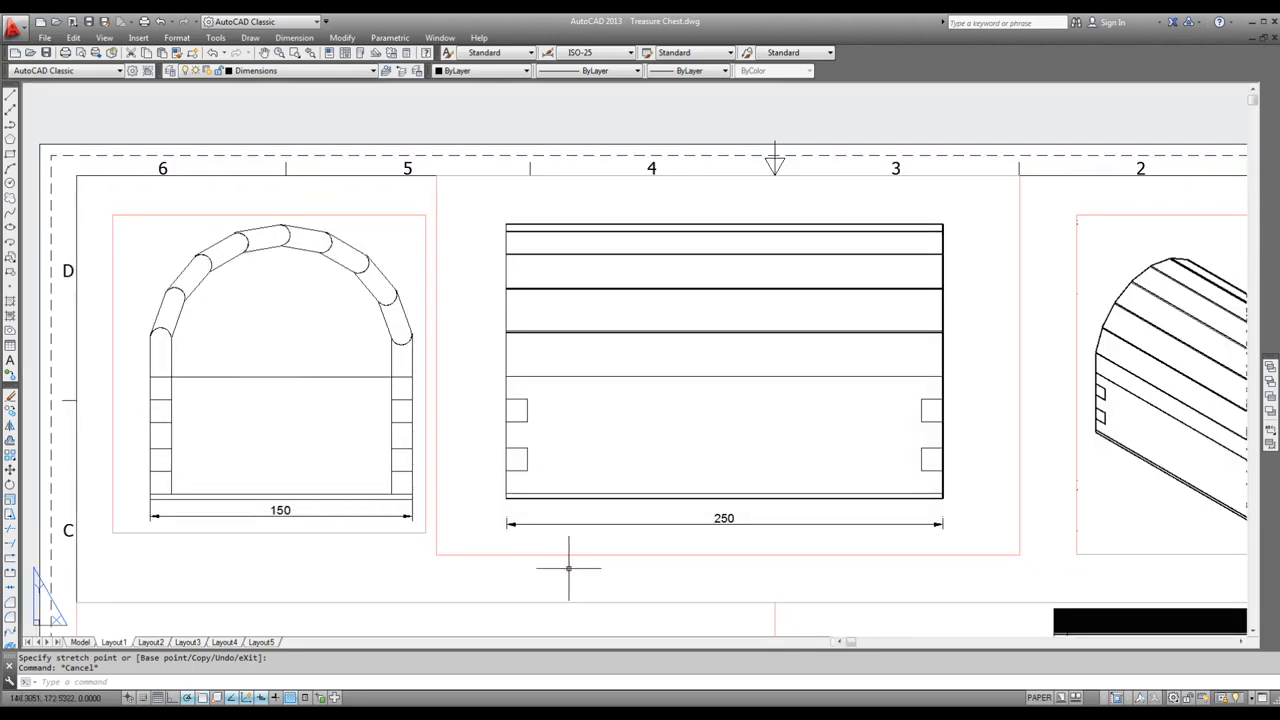
scroll(626, 419, "up", 2)
scroll(614, 391, "down", 4)
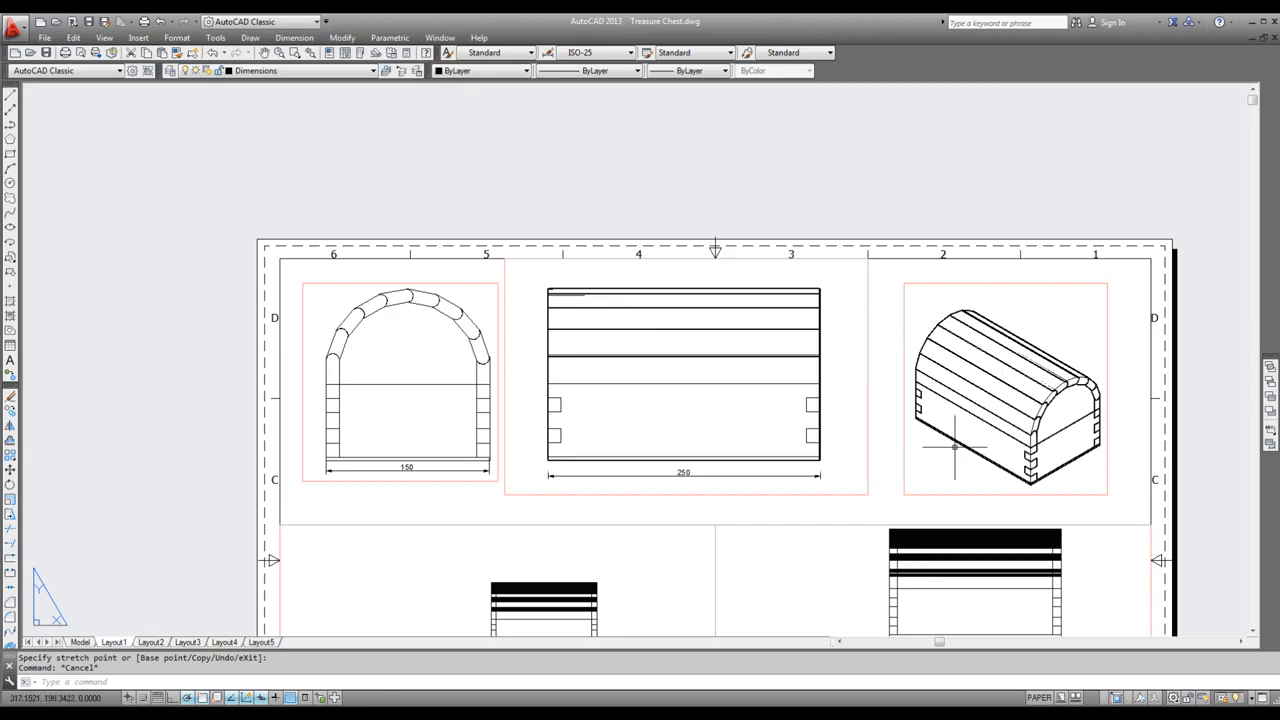
scroll(737, 400, "up", 2)
scroll(710, 382, "down", 4)
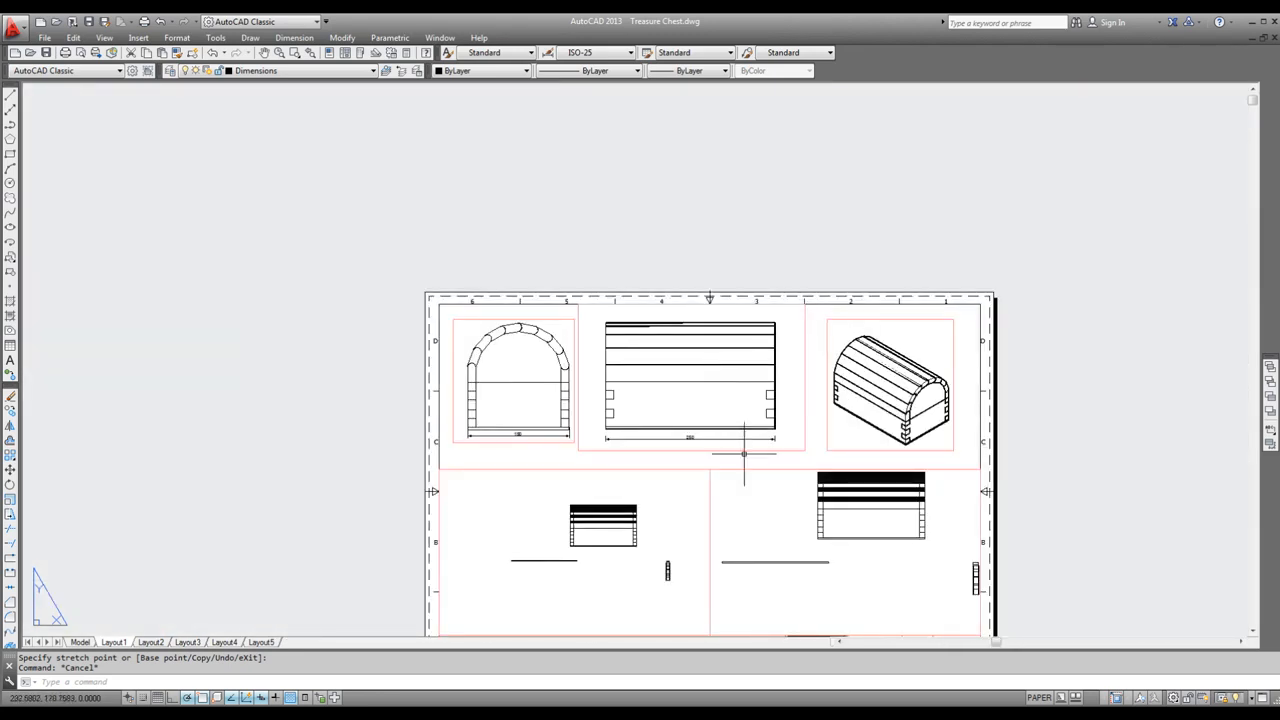
scroll(697, 484, "up", 2)
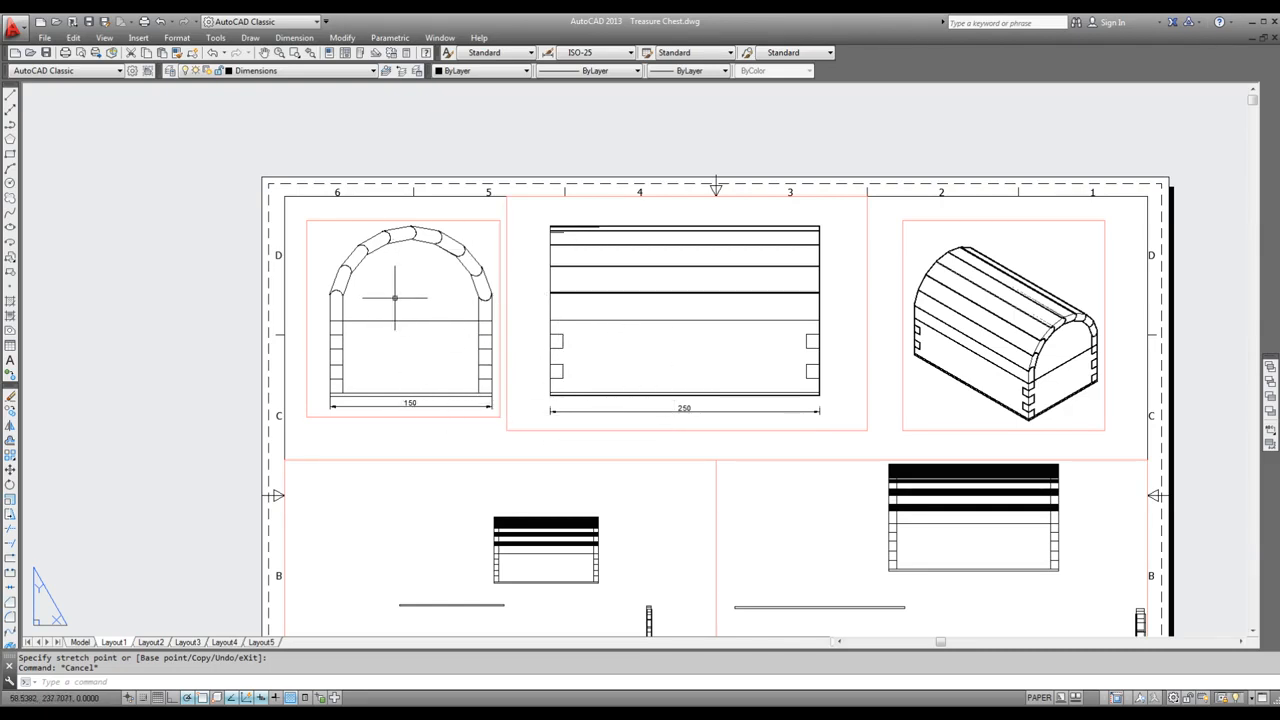
left_click(89, 22)
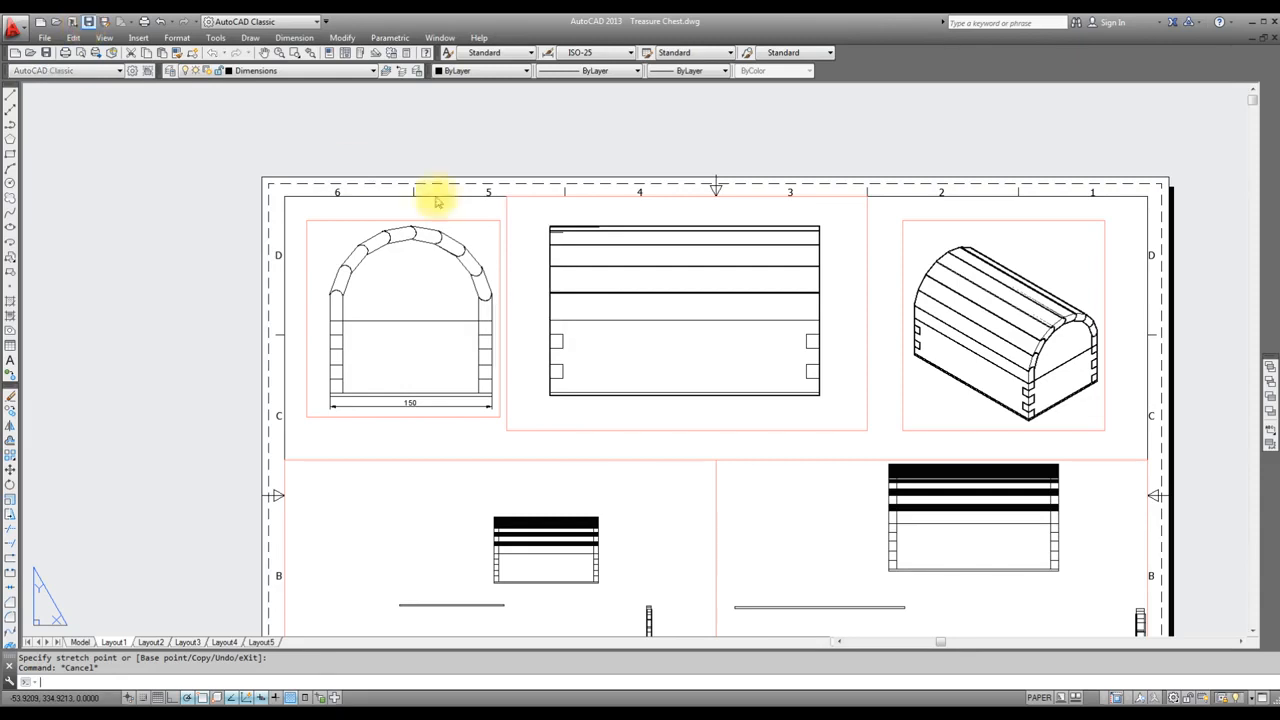
Step: Activate the viewport below the arched end view, set it to the Front view and frame the separate finger-jointed panels
double_click(479, 517)
scroll(473, 490, "down", 2)
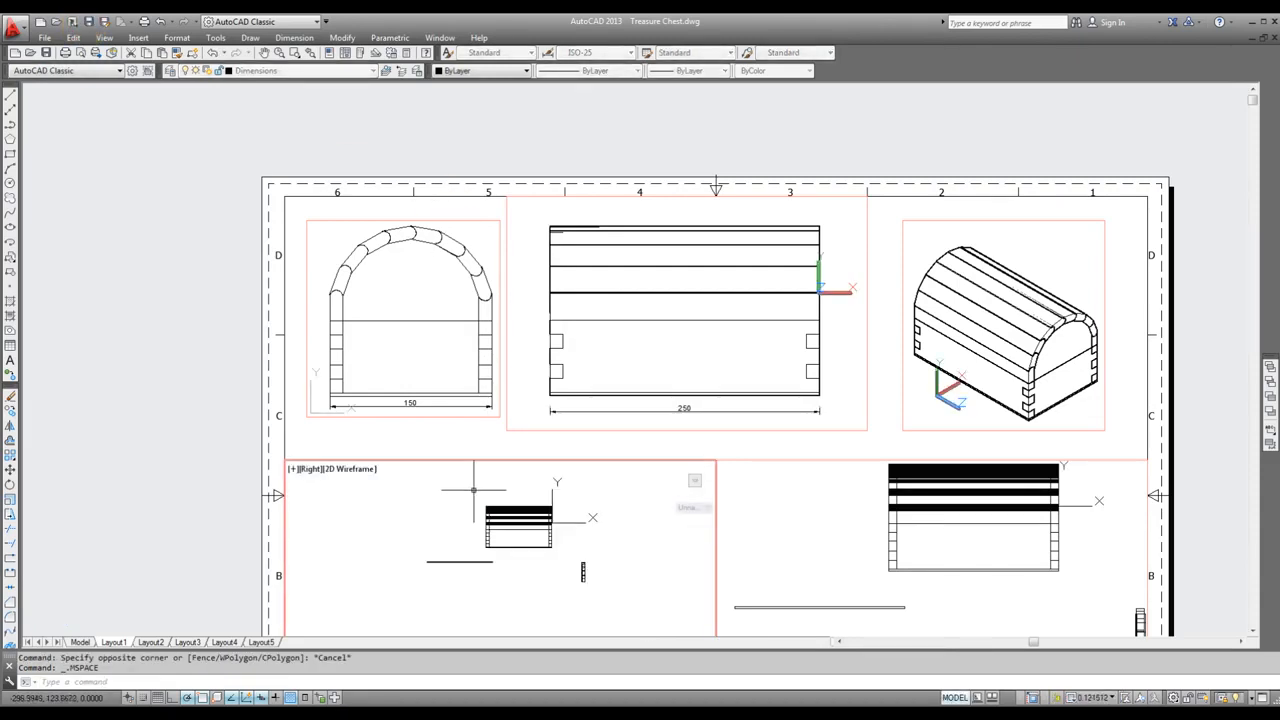
scroll(641, 608, "up", 2)
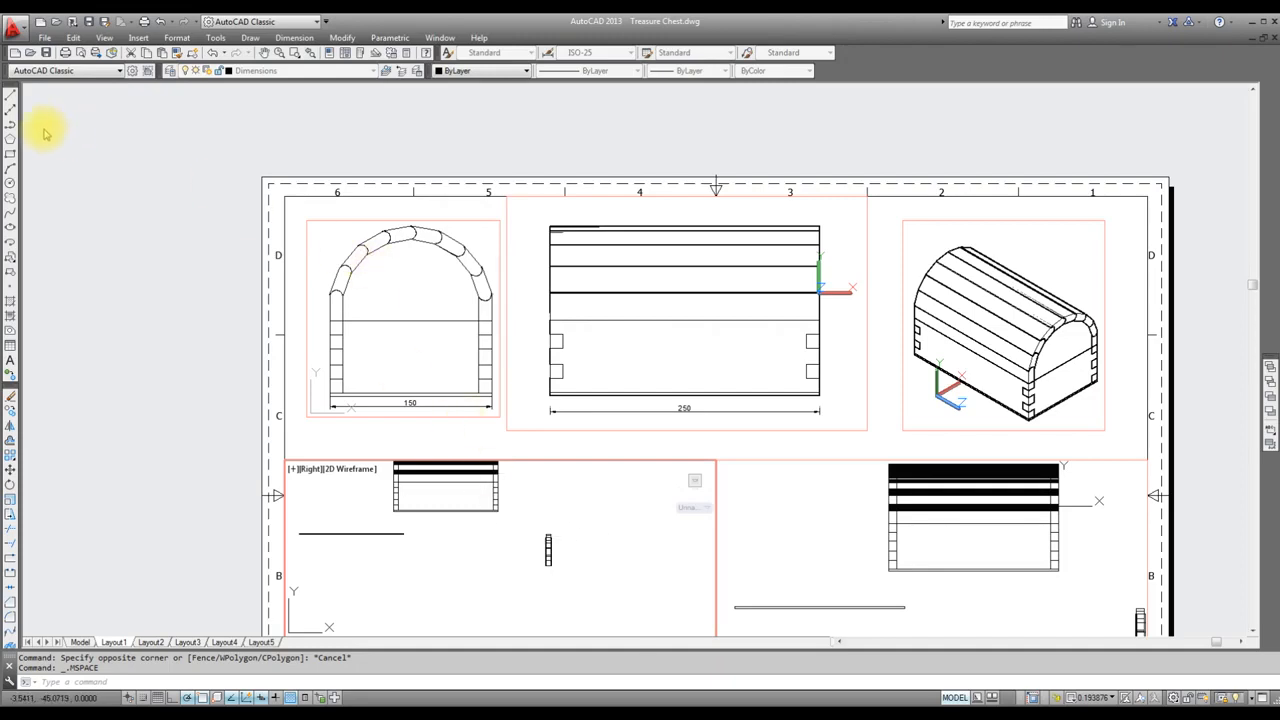
left_click(104, 37)
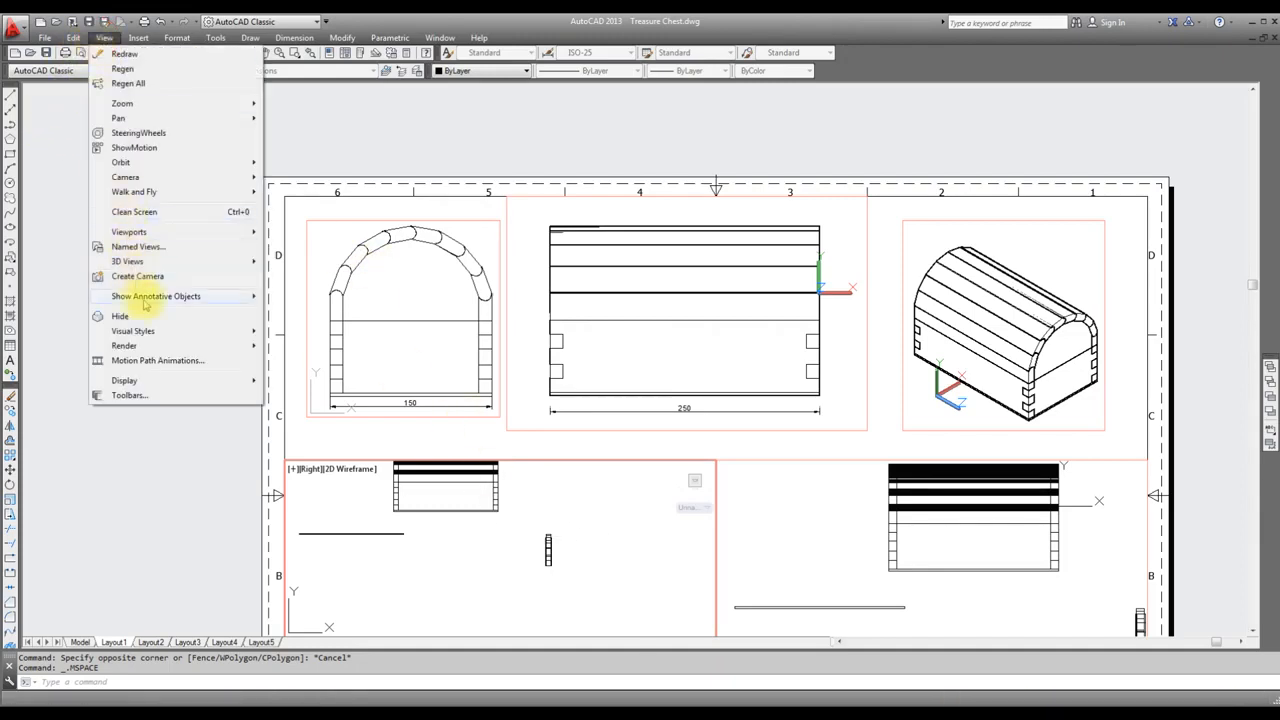
mouse_move(157, 263)
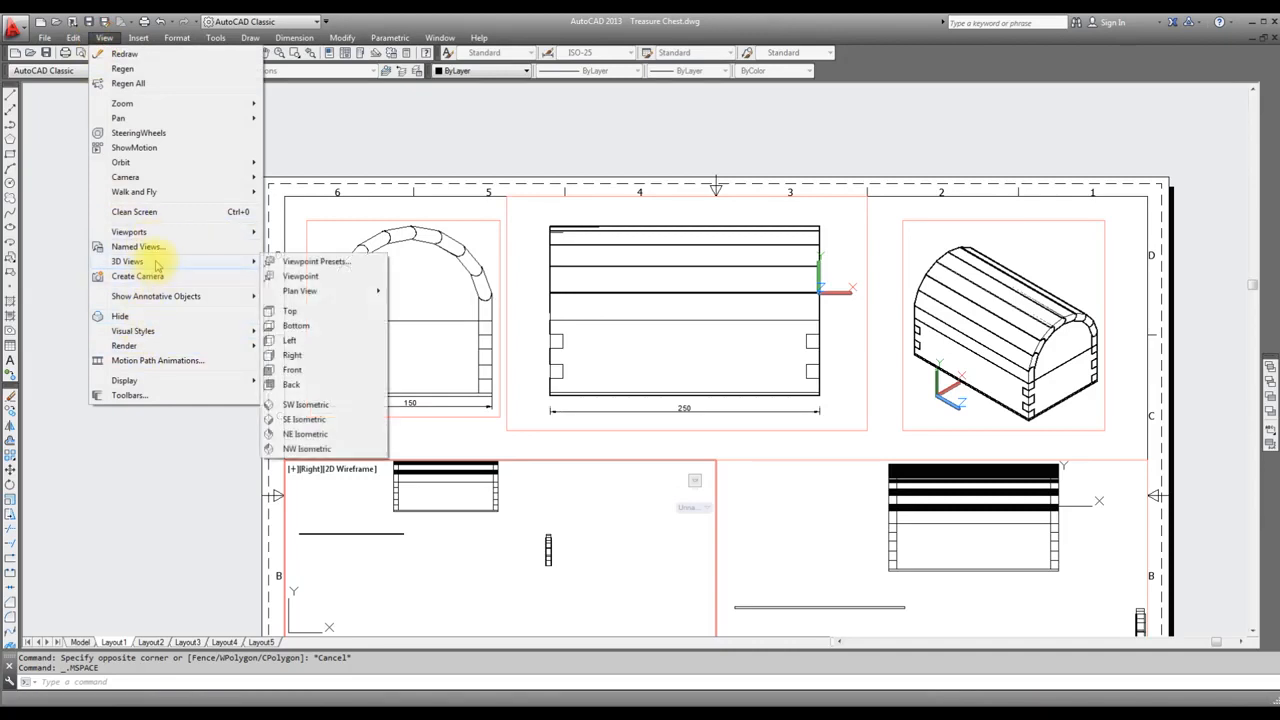
left_click(305, 374)
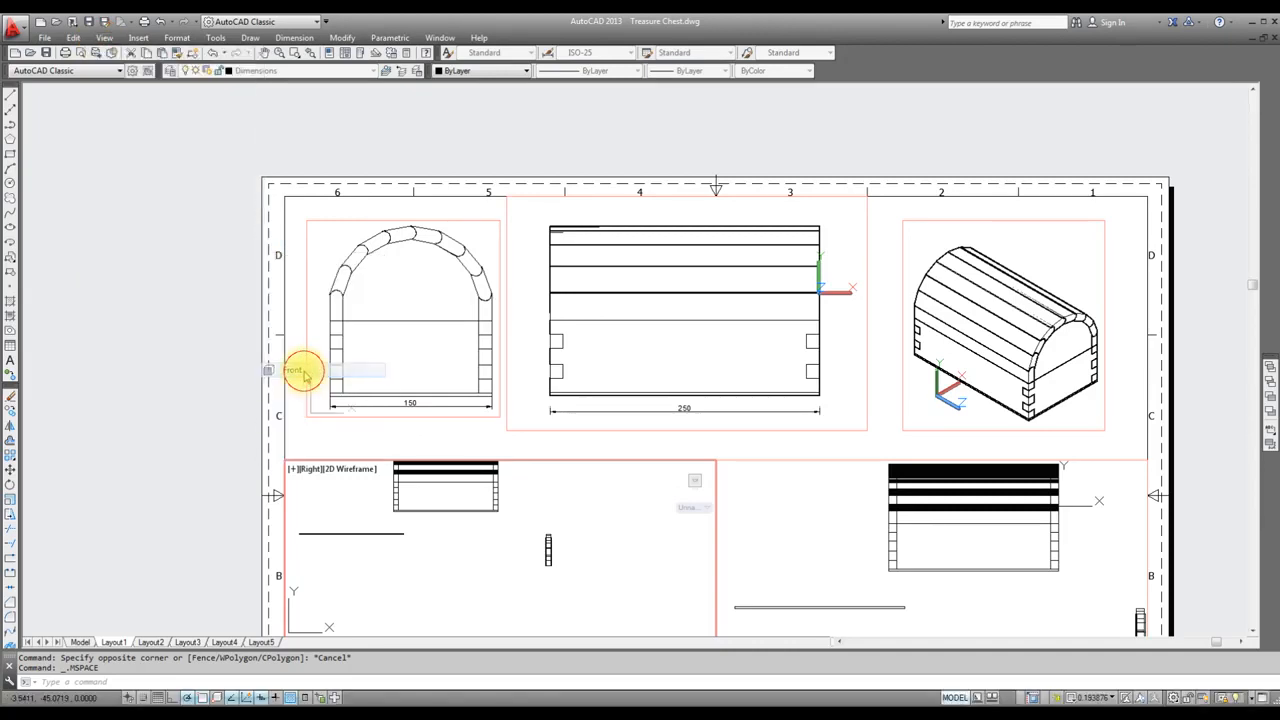
scroll(650, 532, "down", 3)
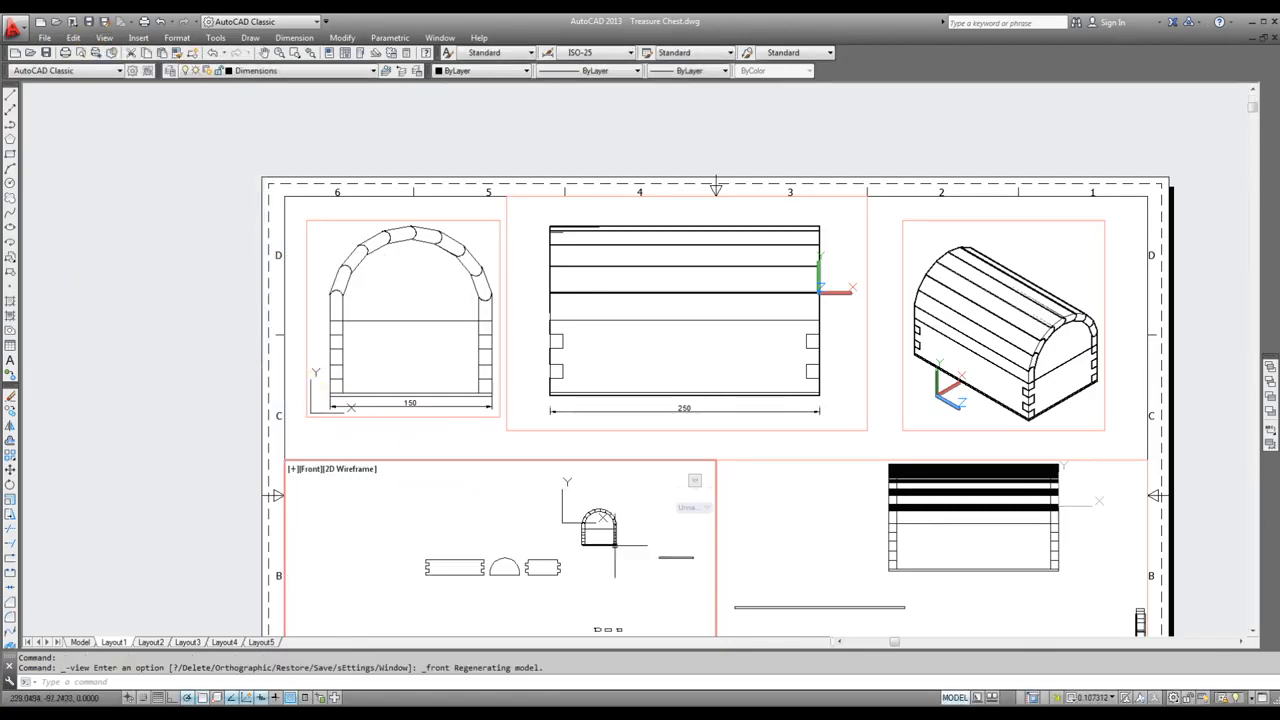
scroll(440, 582, "up", 4)
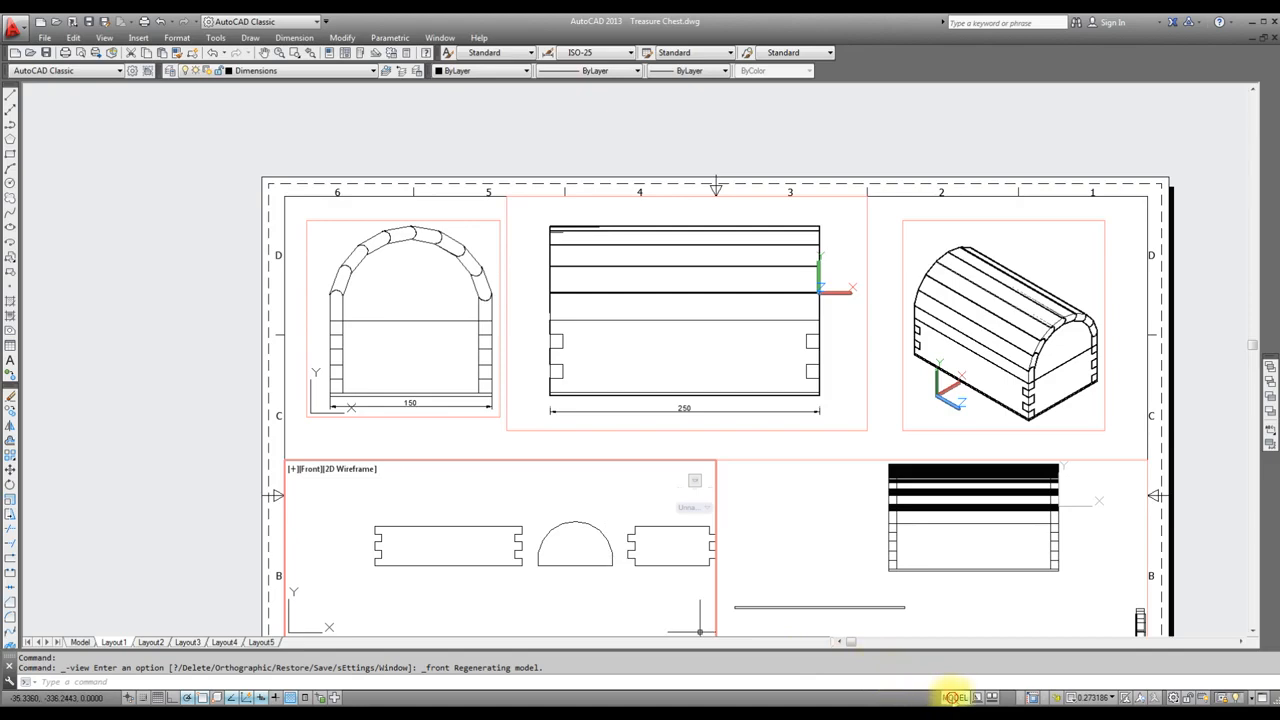
Step: Return to paper space and shrink the Front viewport by its upper and left edges so only the long finger-jointed panel shows
left_click(954, 697)
left_click(610, 461)
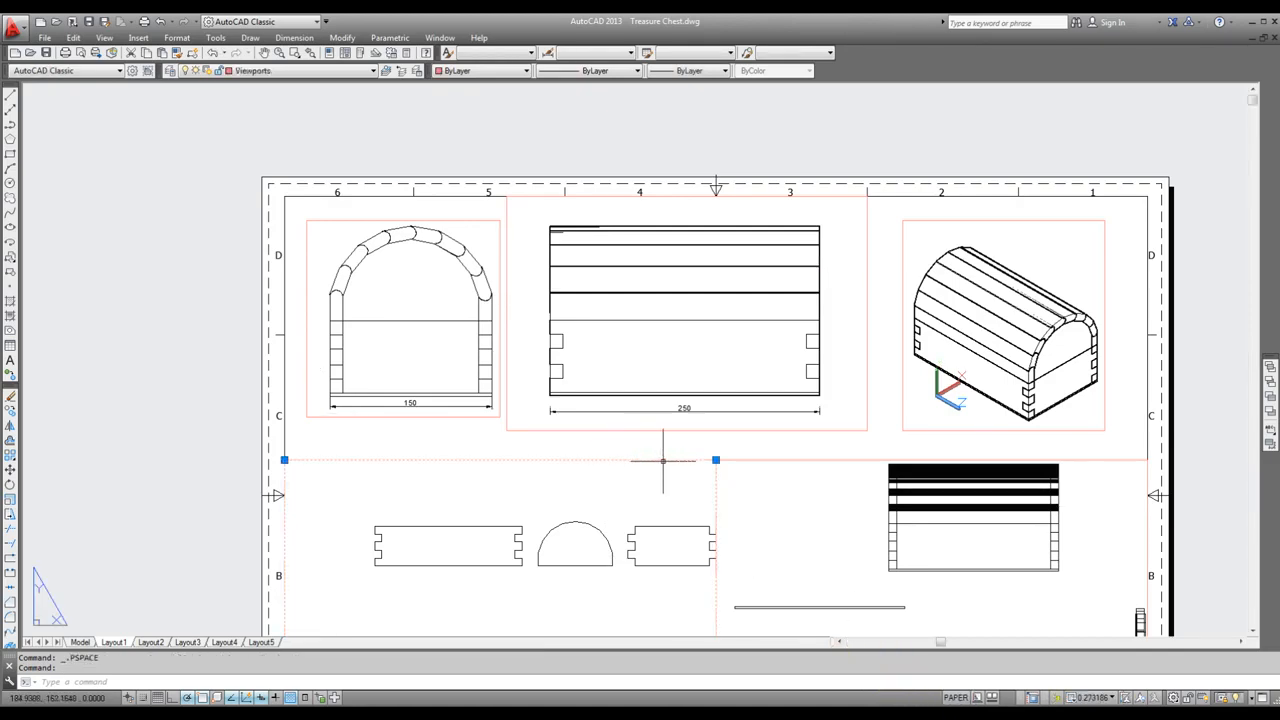
left_click(716, 460)
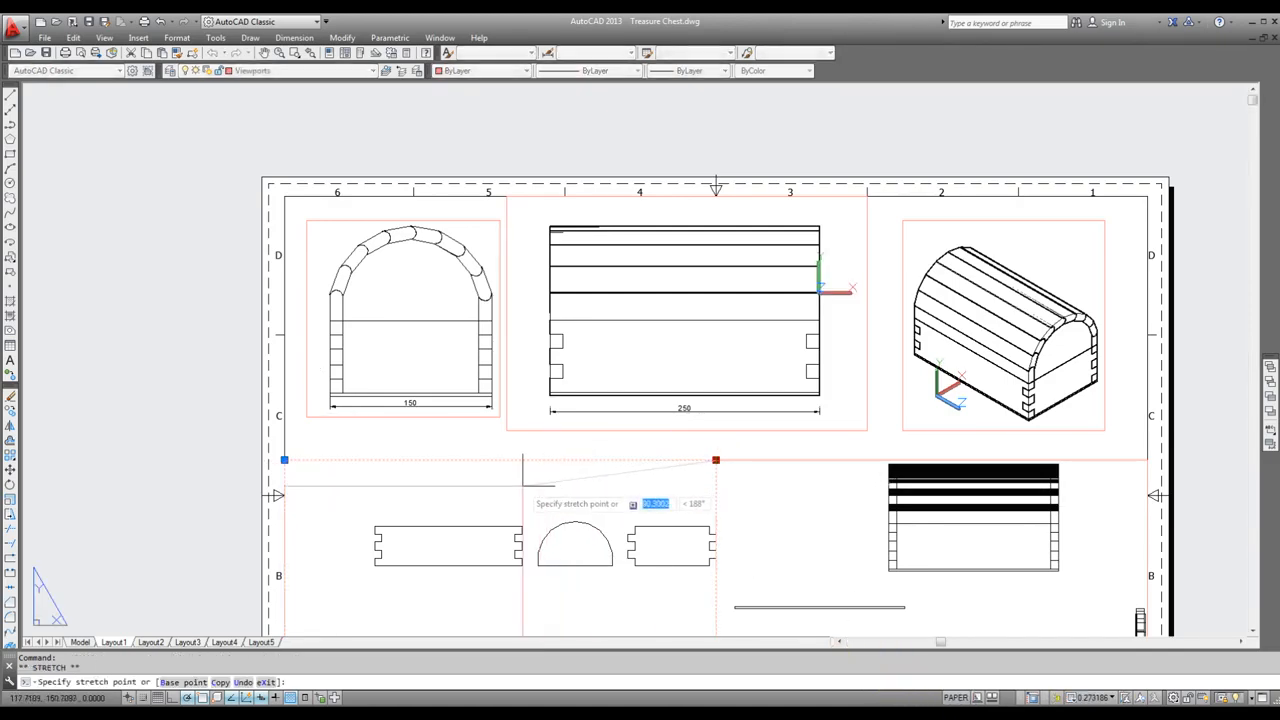
left_click(531, 484)
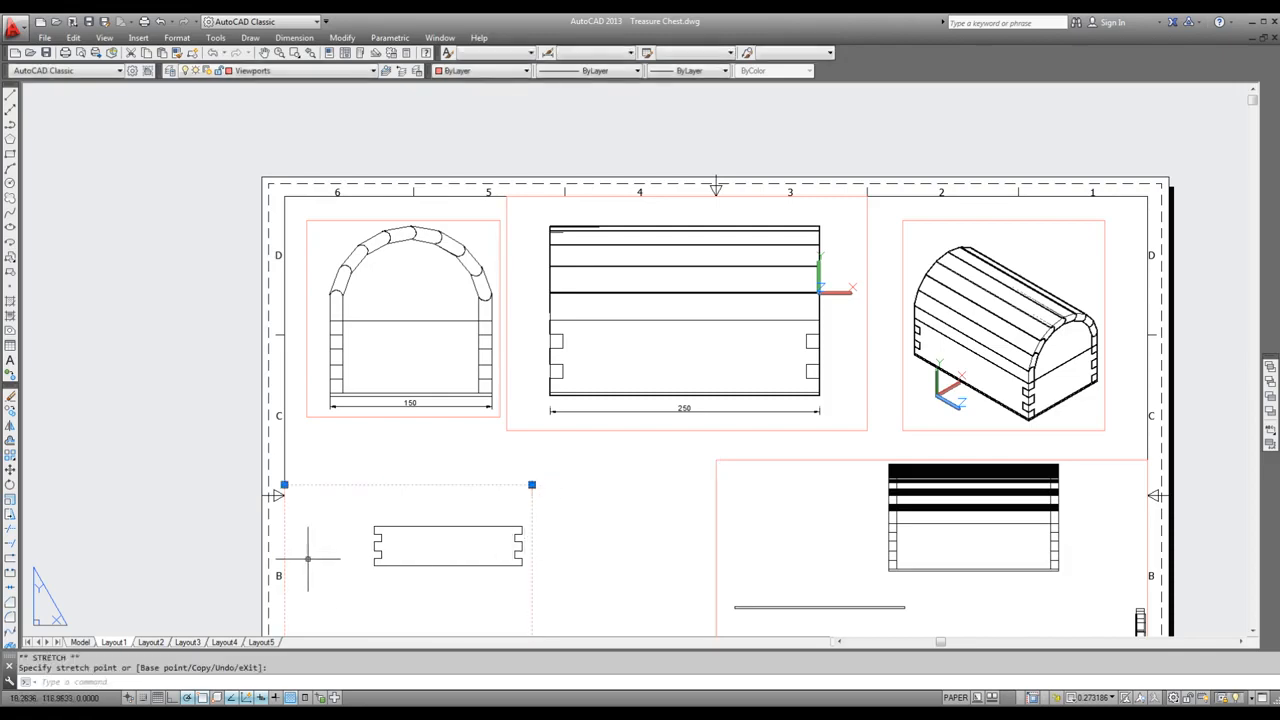
left_click(316, 484)
Step: Set the long panel viewport's scale to 1:2 and return to paper space
double_click(438, 593)
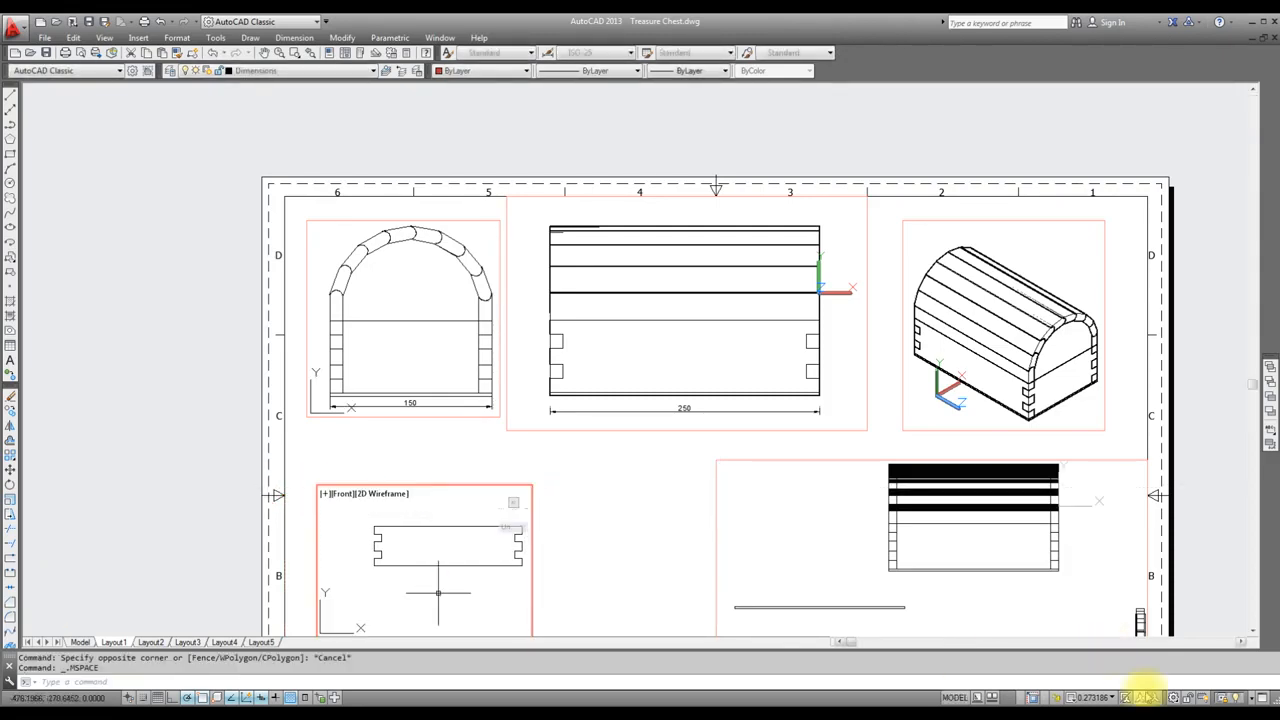
left_click(1112, 697)
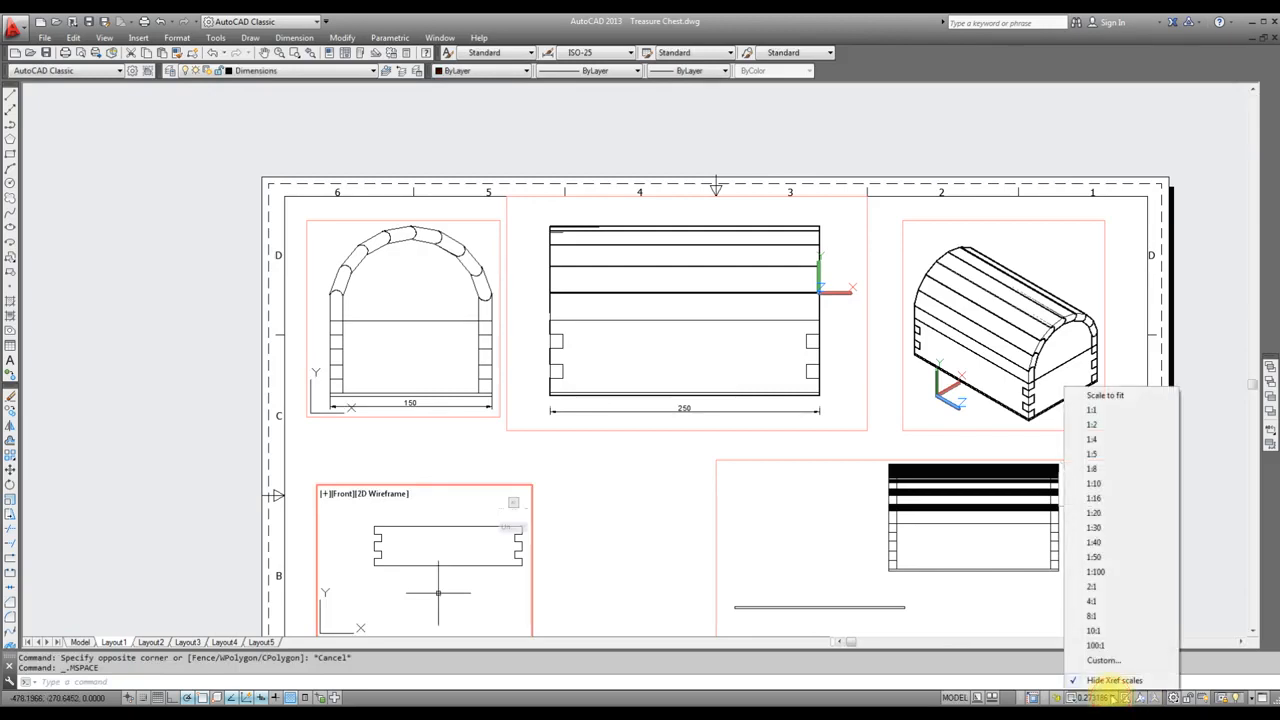
left_click(1090, 424)
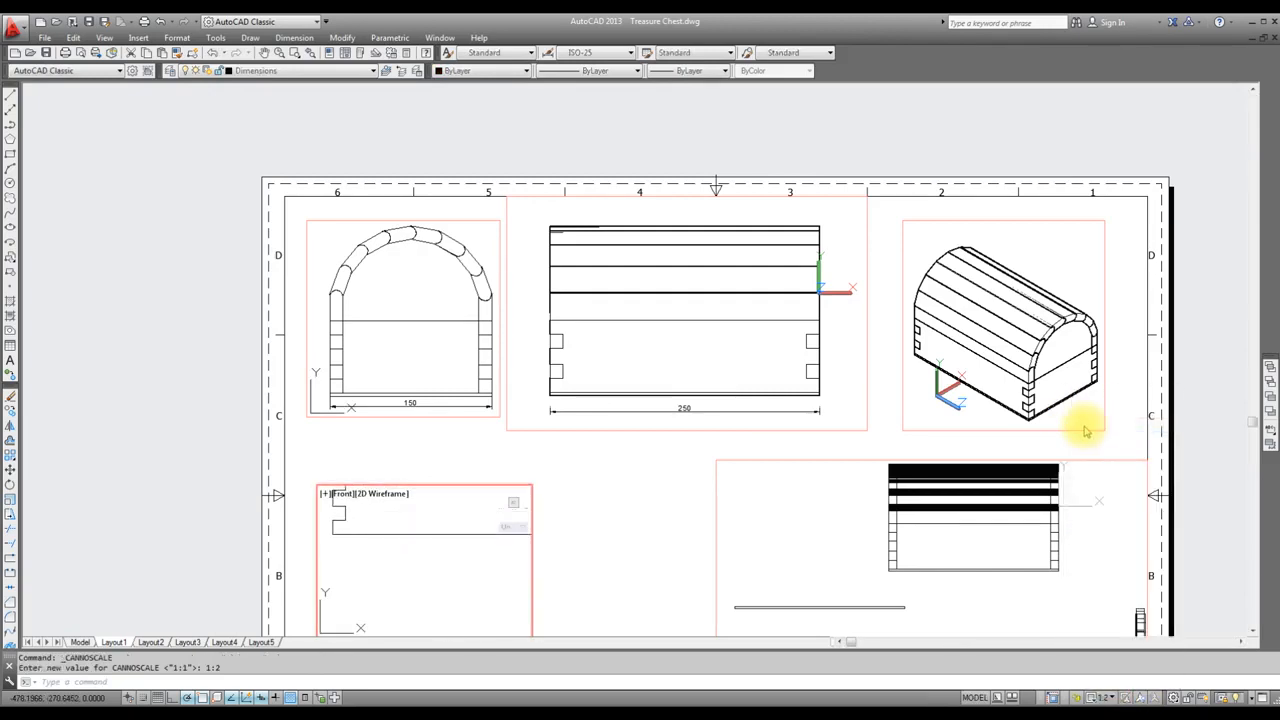
left_click(975, 697)
Step: Stretch the long panel viewport's upper-right corner up and outward so the entire panel fits inside
left_click(530, 490)
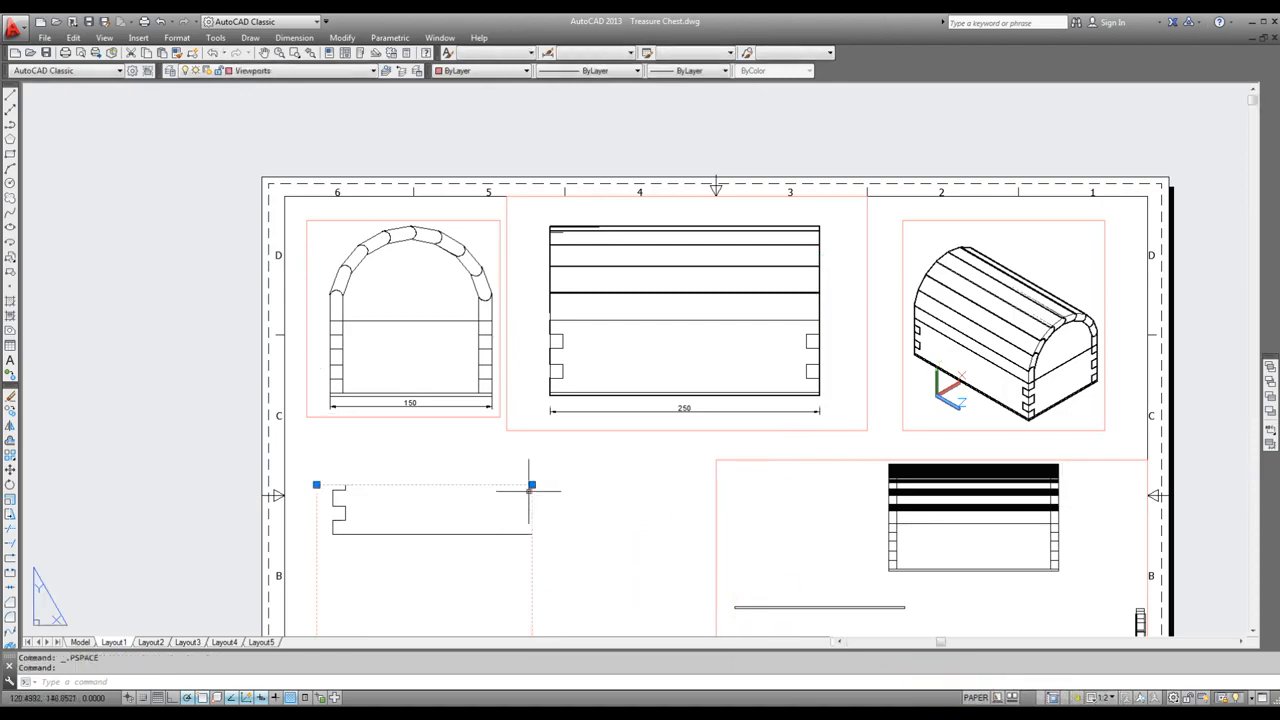
left_click(531, 485)
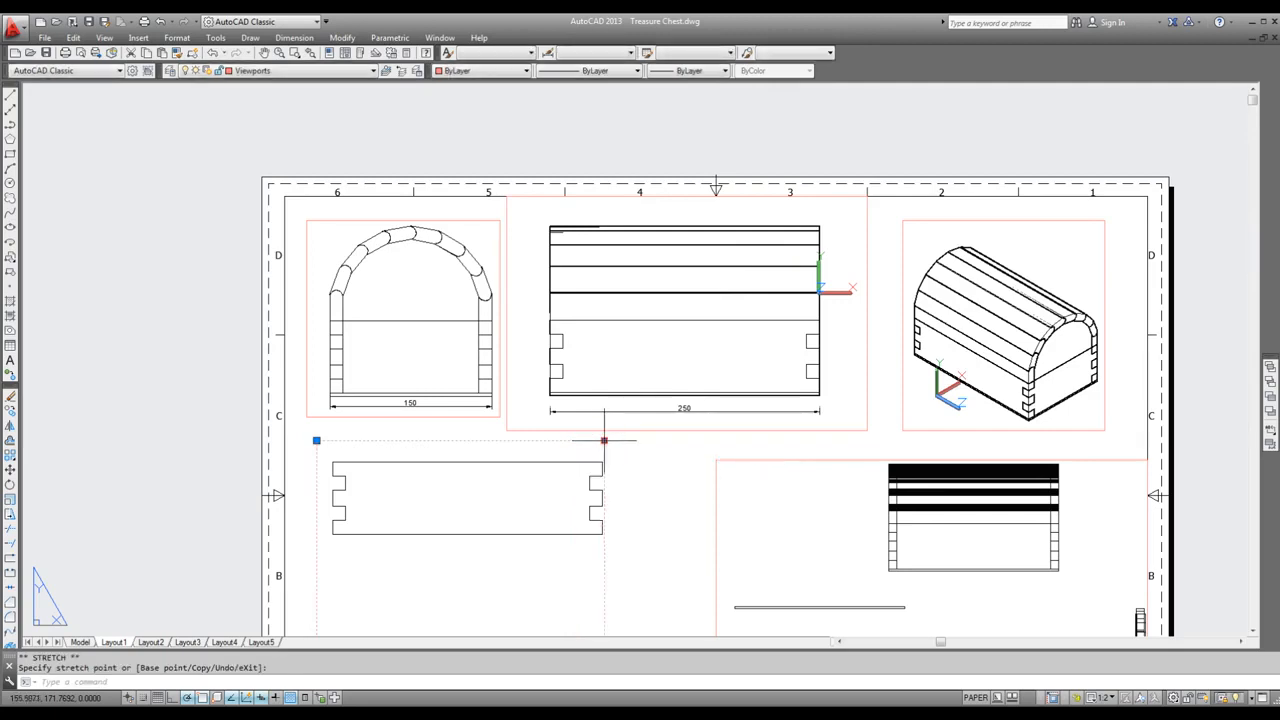
left_click(614, 440)
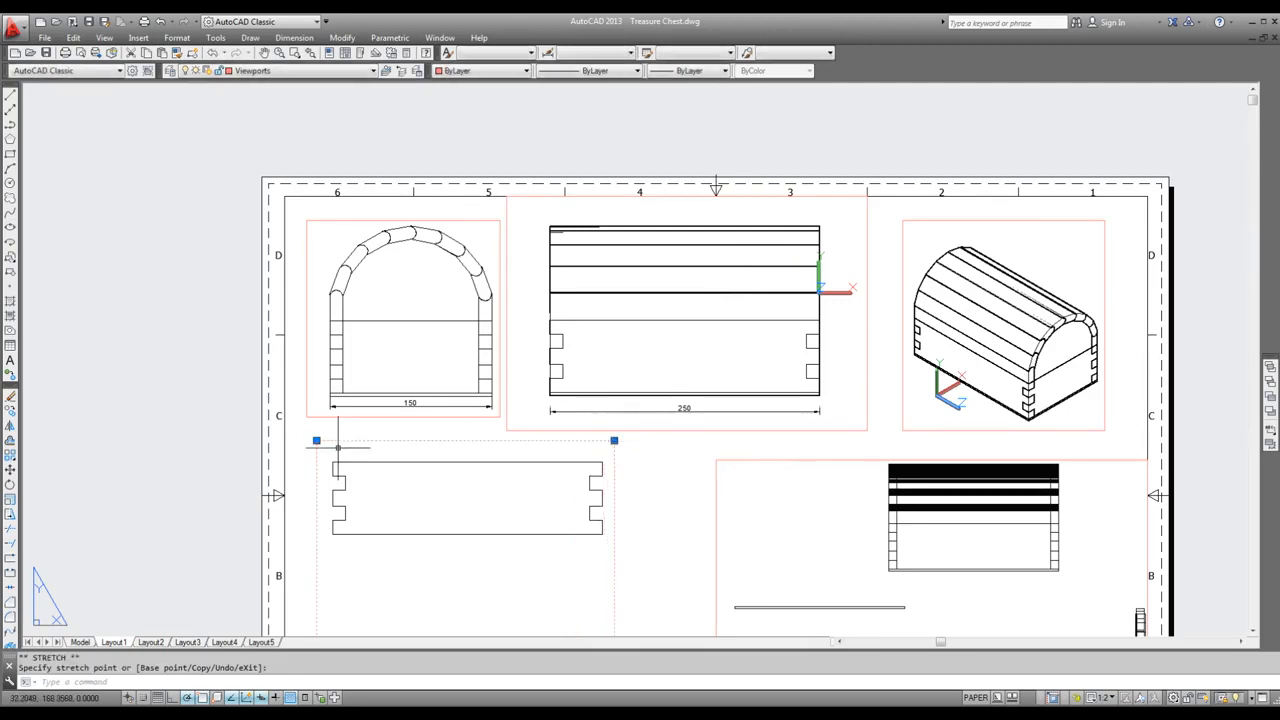
Step: Shorten the long panel viewport by stretching its lower-right corner straight up to just below the finger-jointed panel
scroll(437, 443, "down", 2)
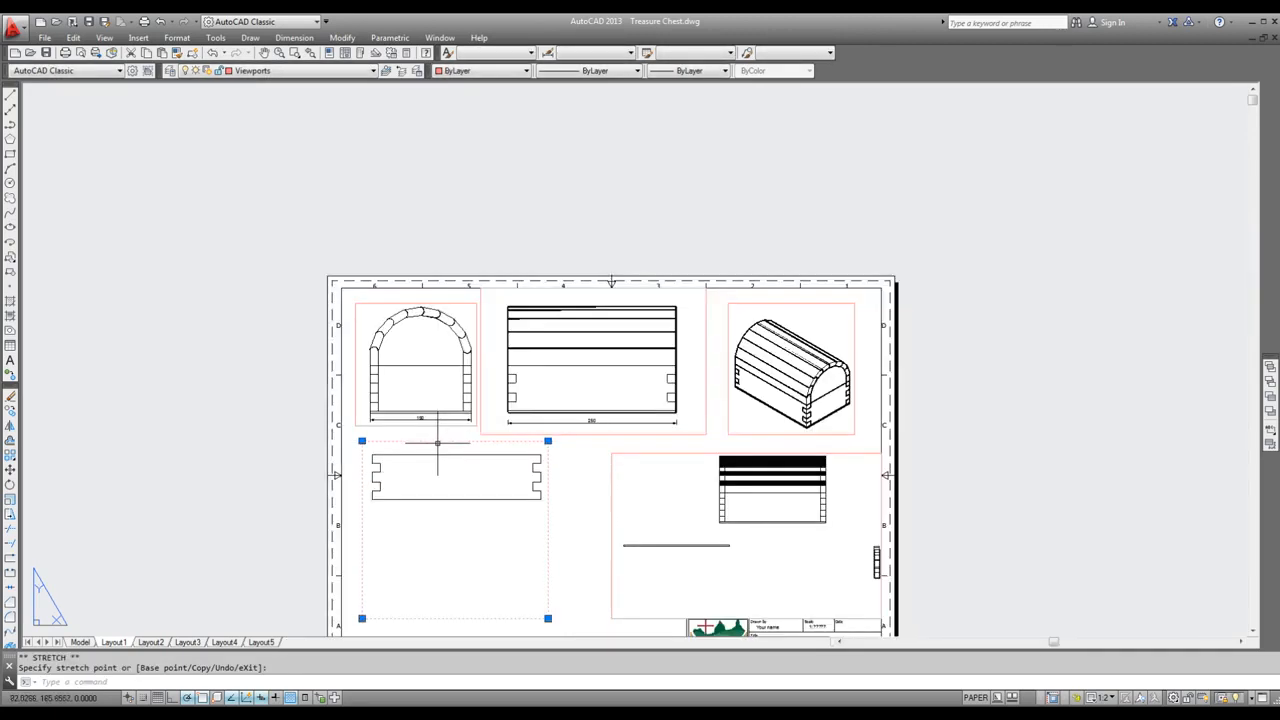
left_click(548, 618)
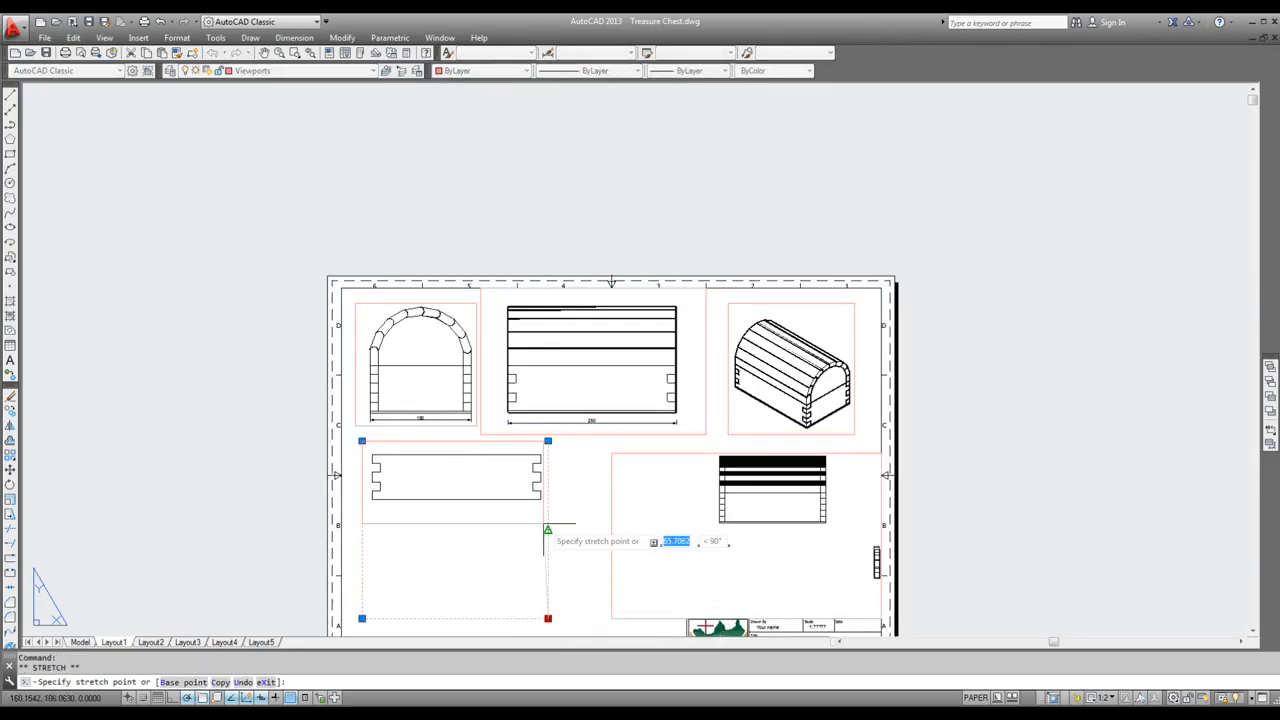
left_click(547, 522)
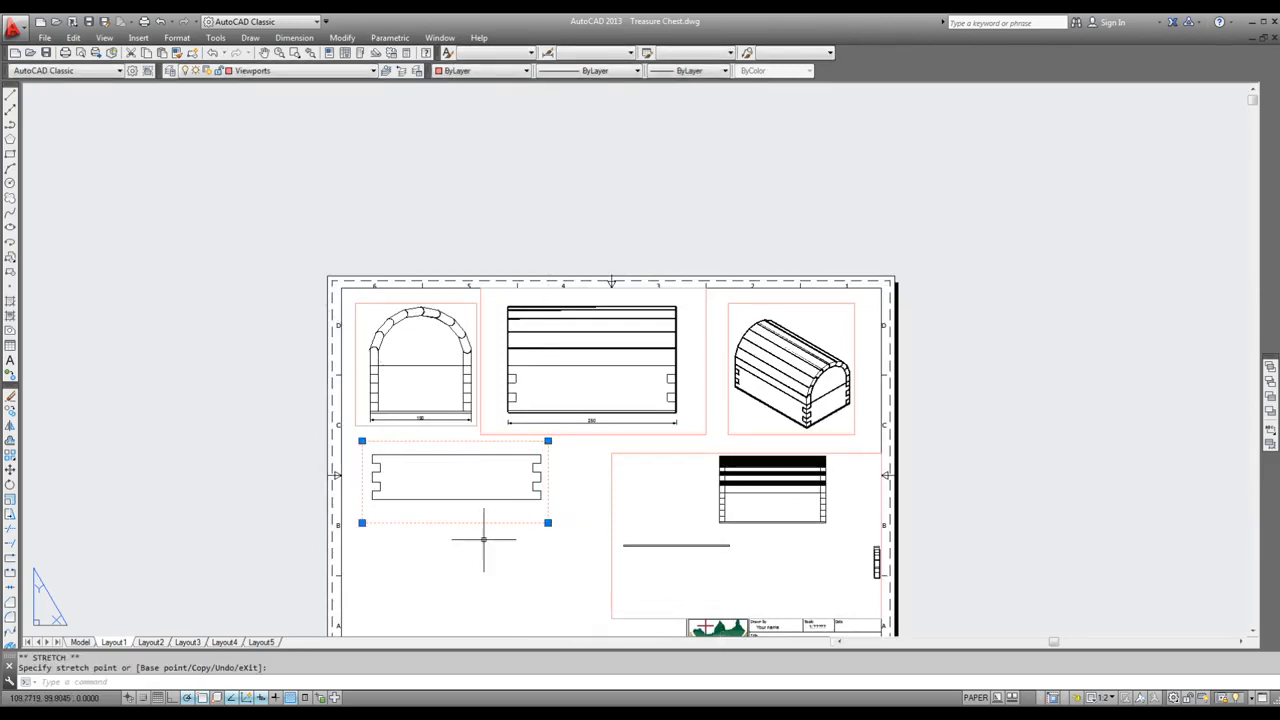
Step: Copy the long panel viewport into the empty space directly below the original and activate the copy for model-space editing
left_click(10, 410)
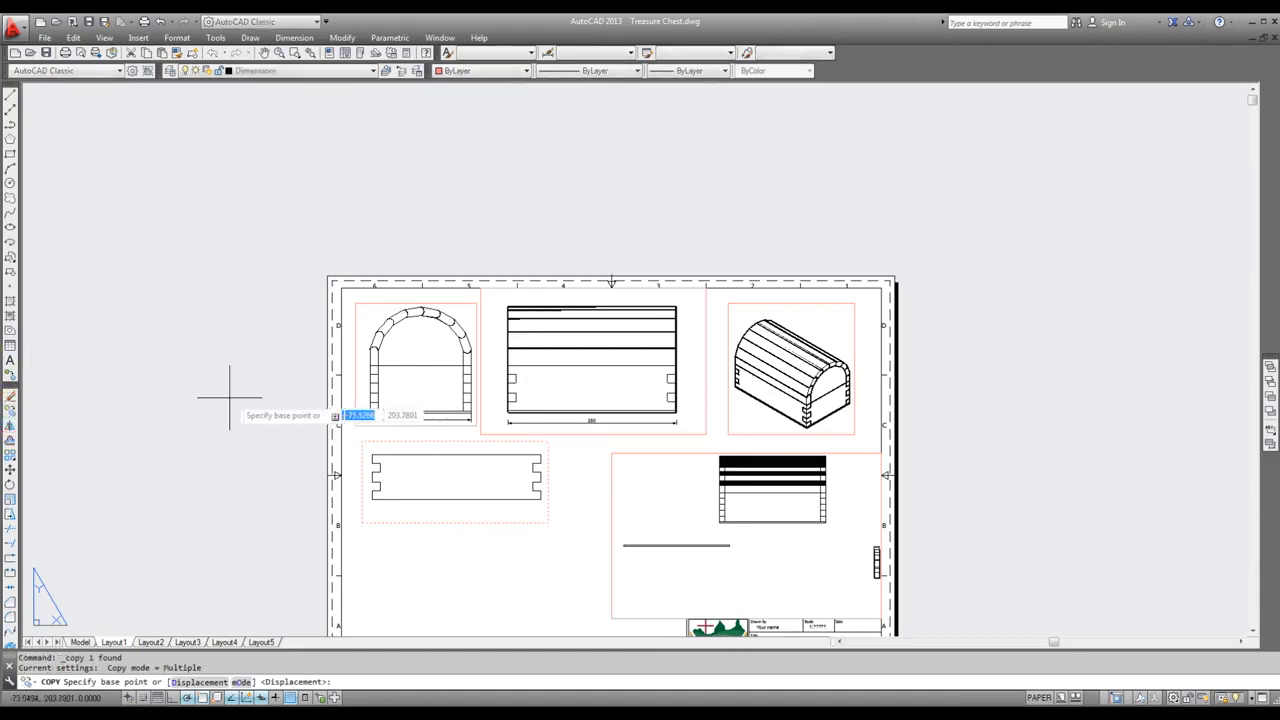
left_click(277, 487)
left_click(338, 472)
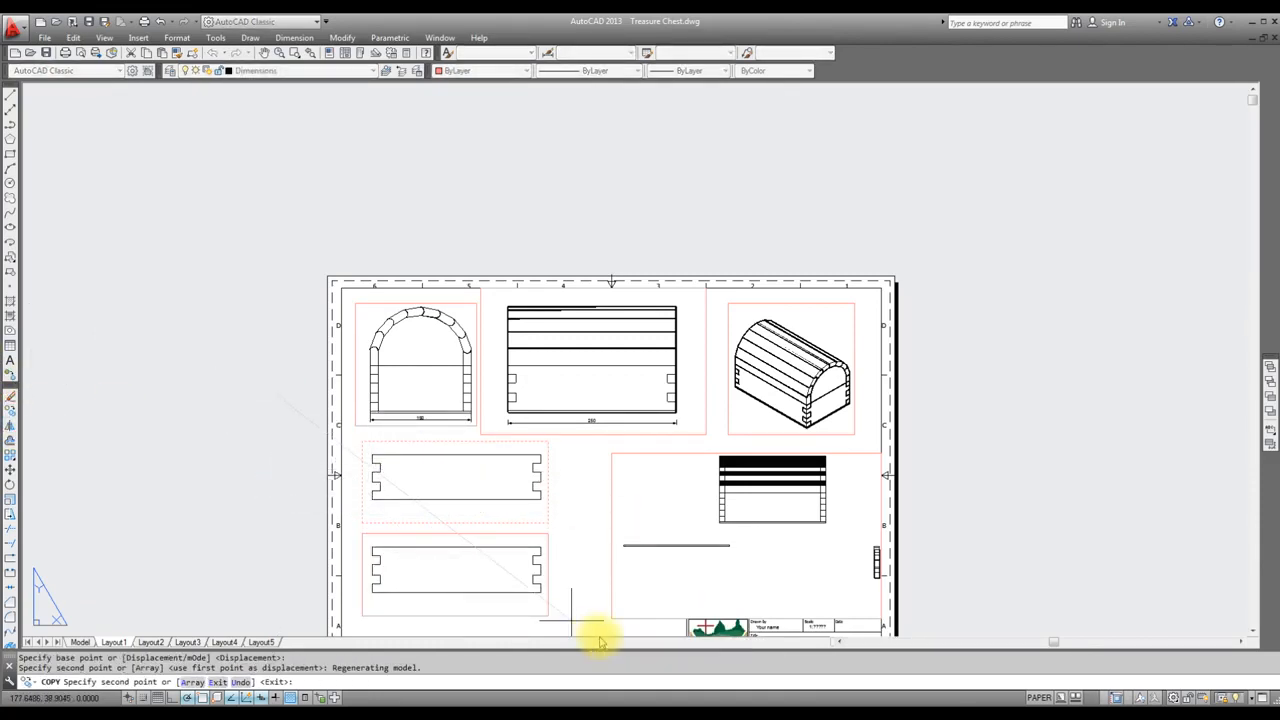
key("Escape")
left_click(500, 604)
double_click(500, 604)
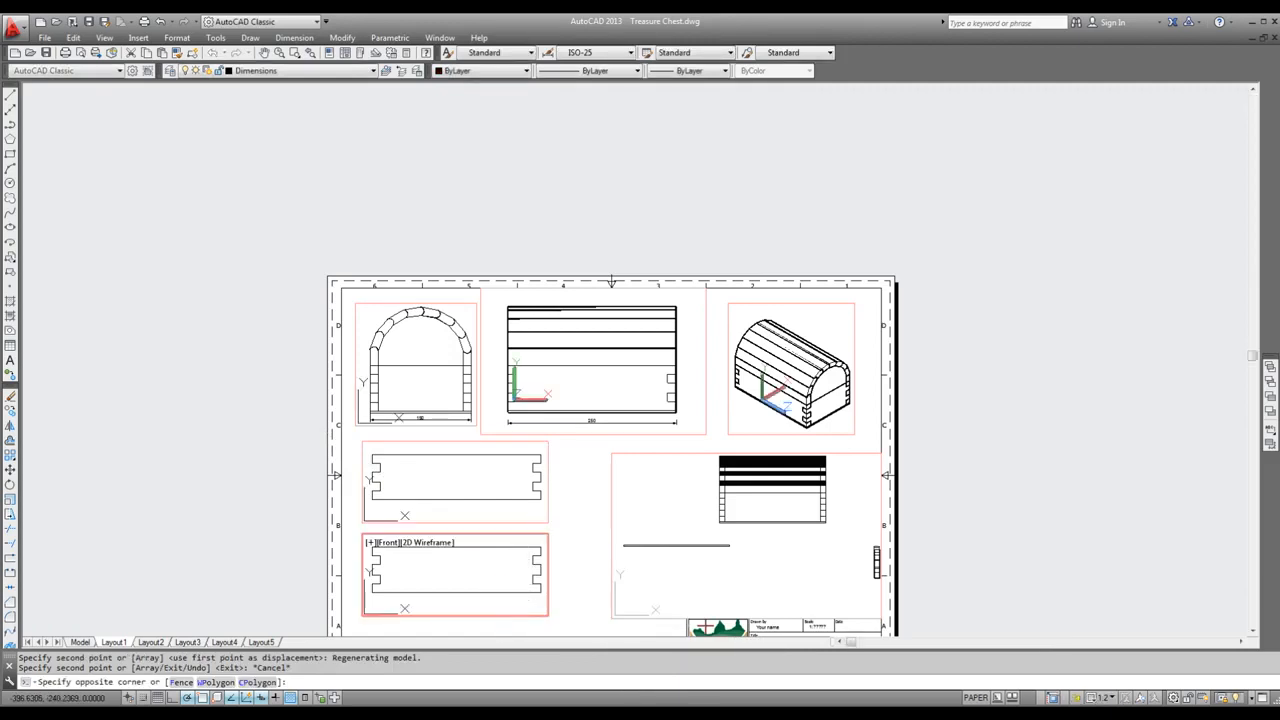
Step: Centre the jointed end panel in the lower front-view viewport, set its scale to 1:2, and return to paper space
scroll(441, 567, "down", 5)
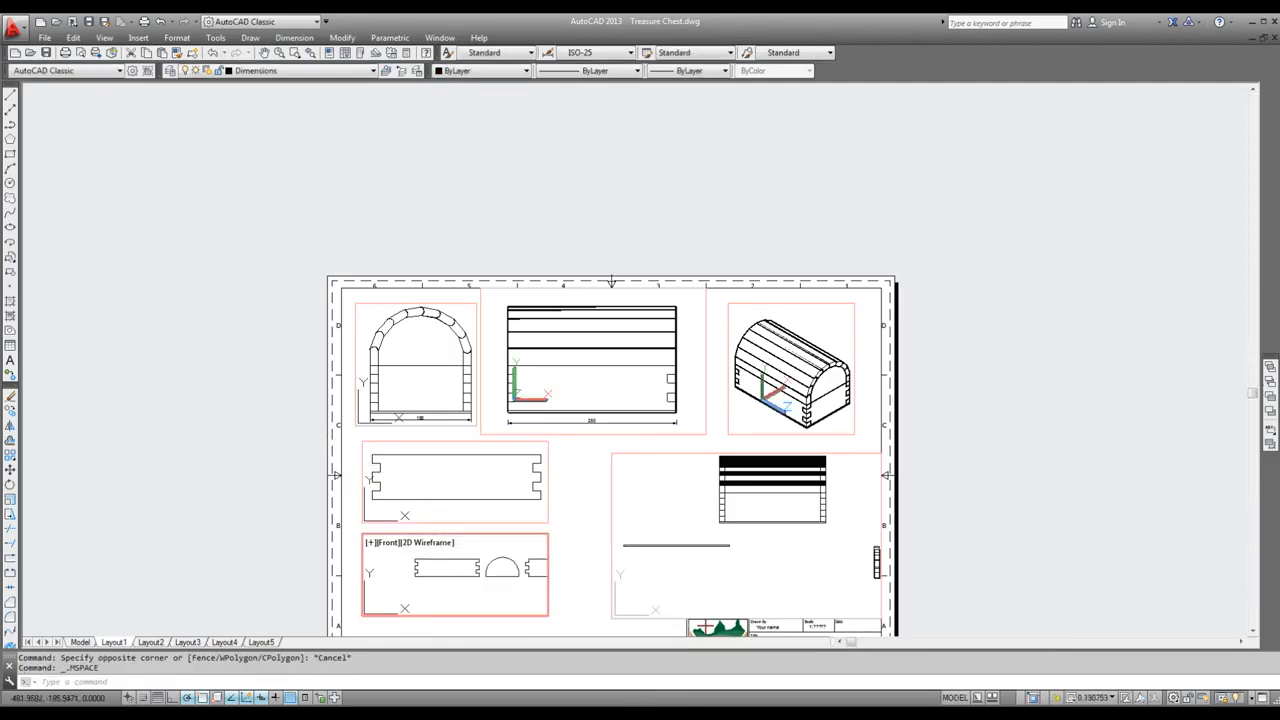
scroll(439, 605, "up", 4)
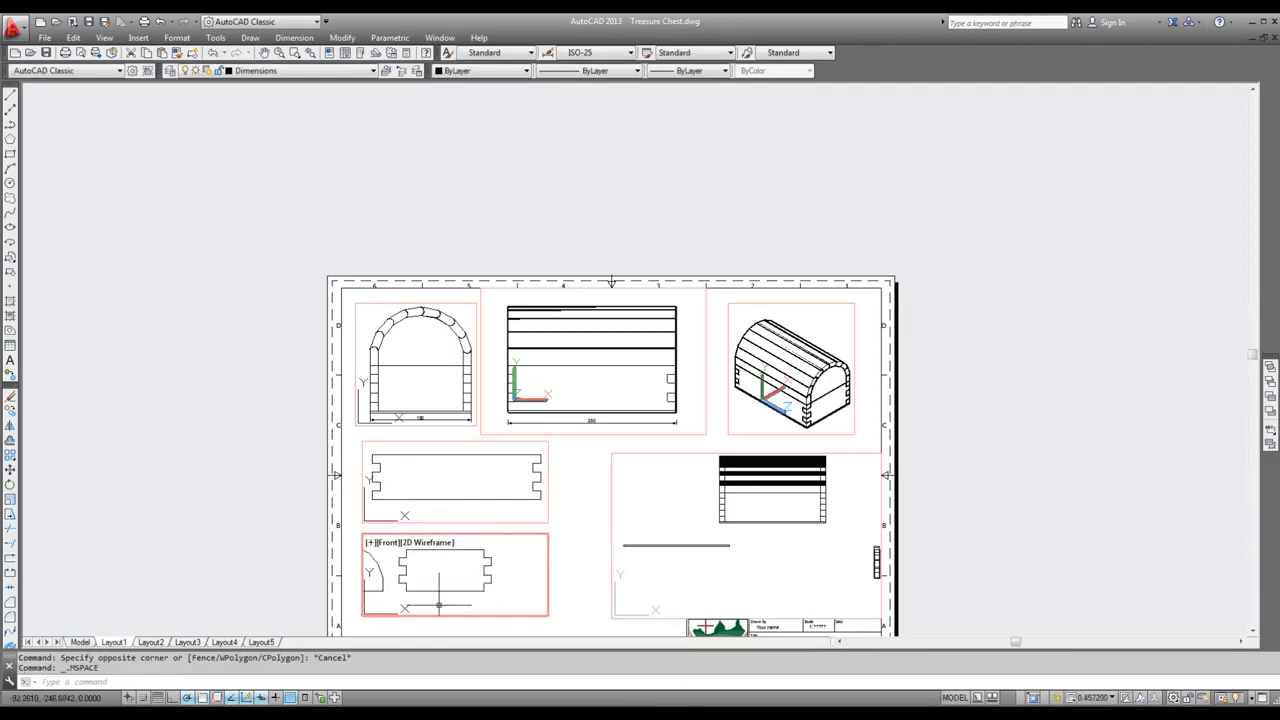
scroll(416, 556, "up", 3)
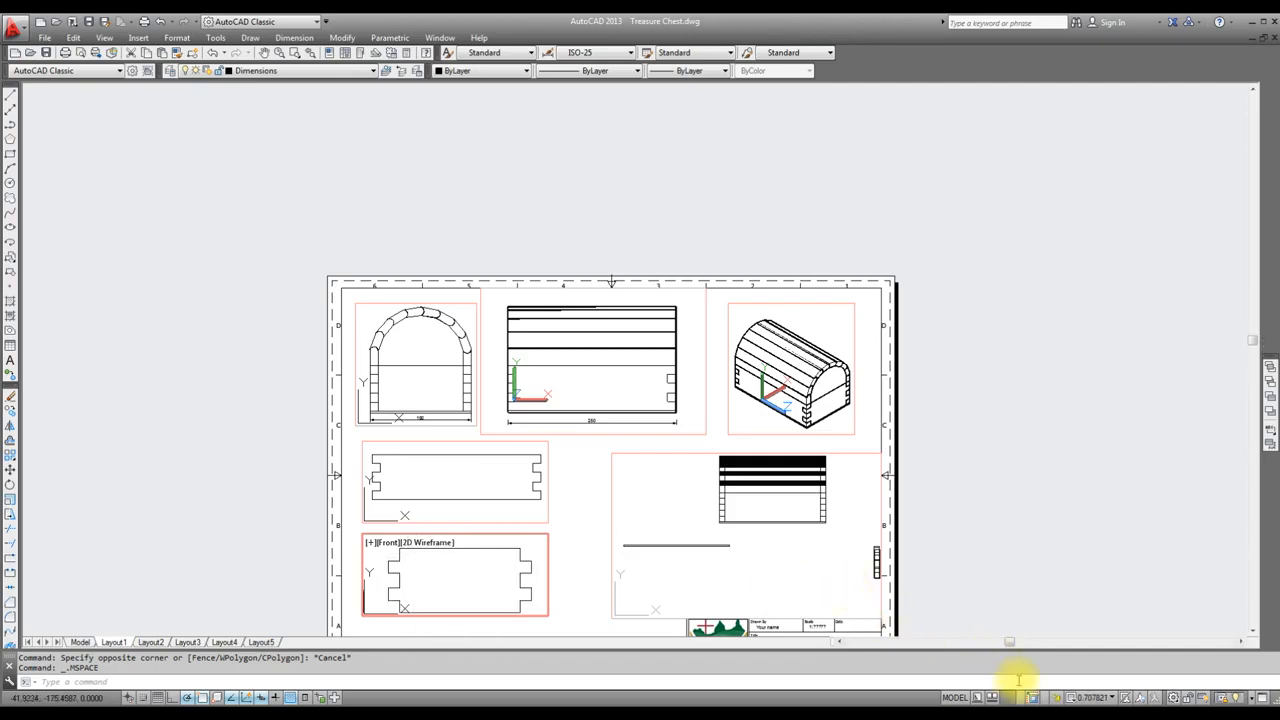
left_click(1112, 697)
left_click(1090, 424)
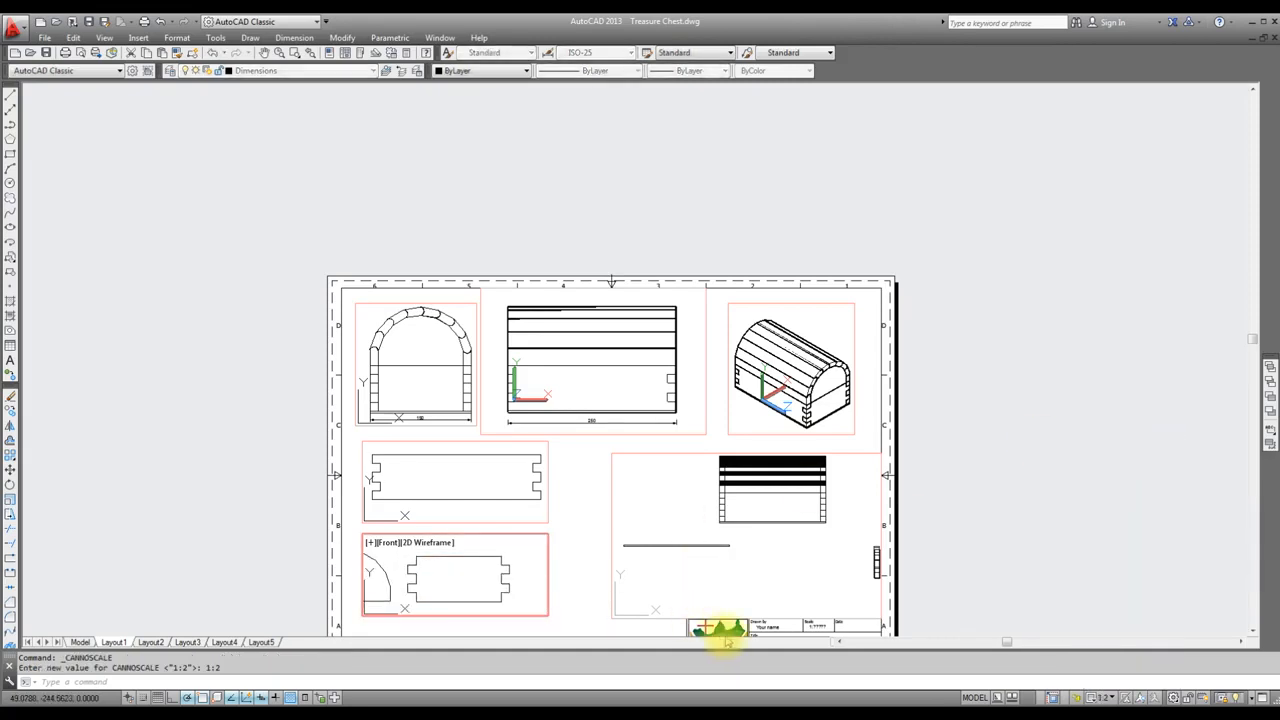
left_click(980, 697)
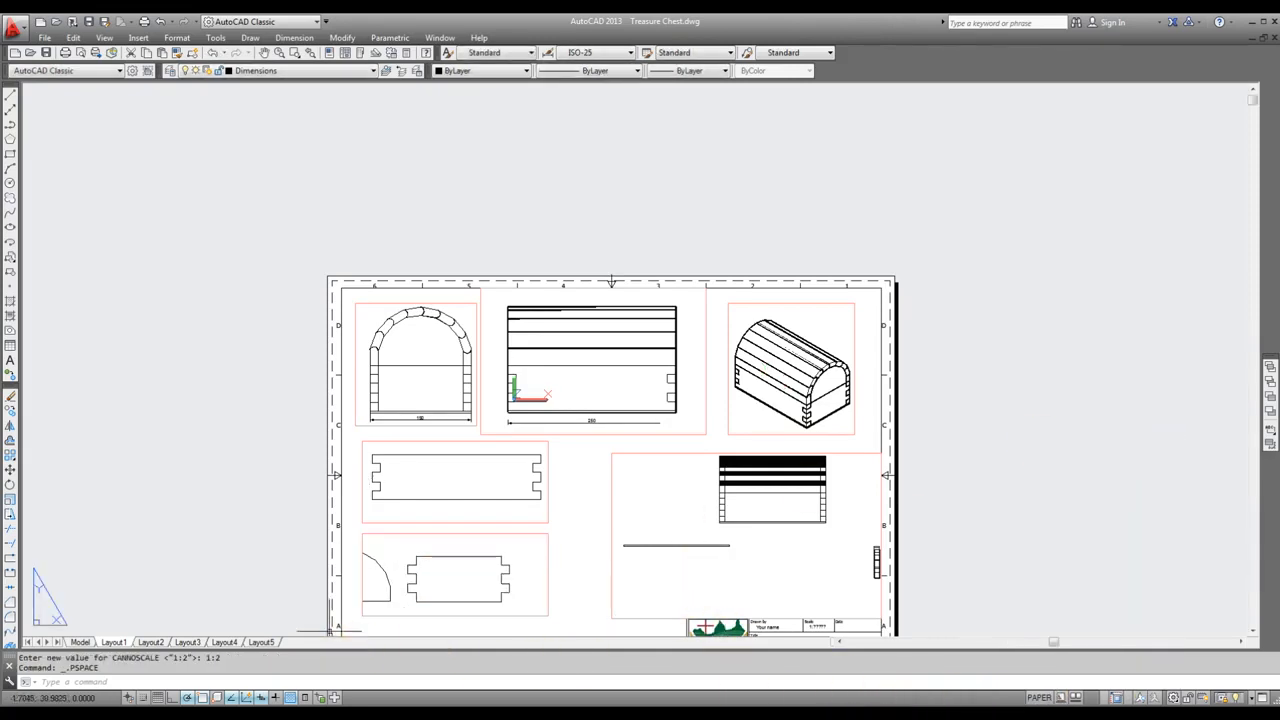
Step: Shrink the lower viewport's boundary on both sides so that it frames only the jointed end panel
scroll(335, 609, "down", 2)
scroll(343, 605, "up", 5)
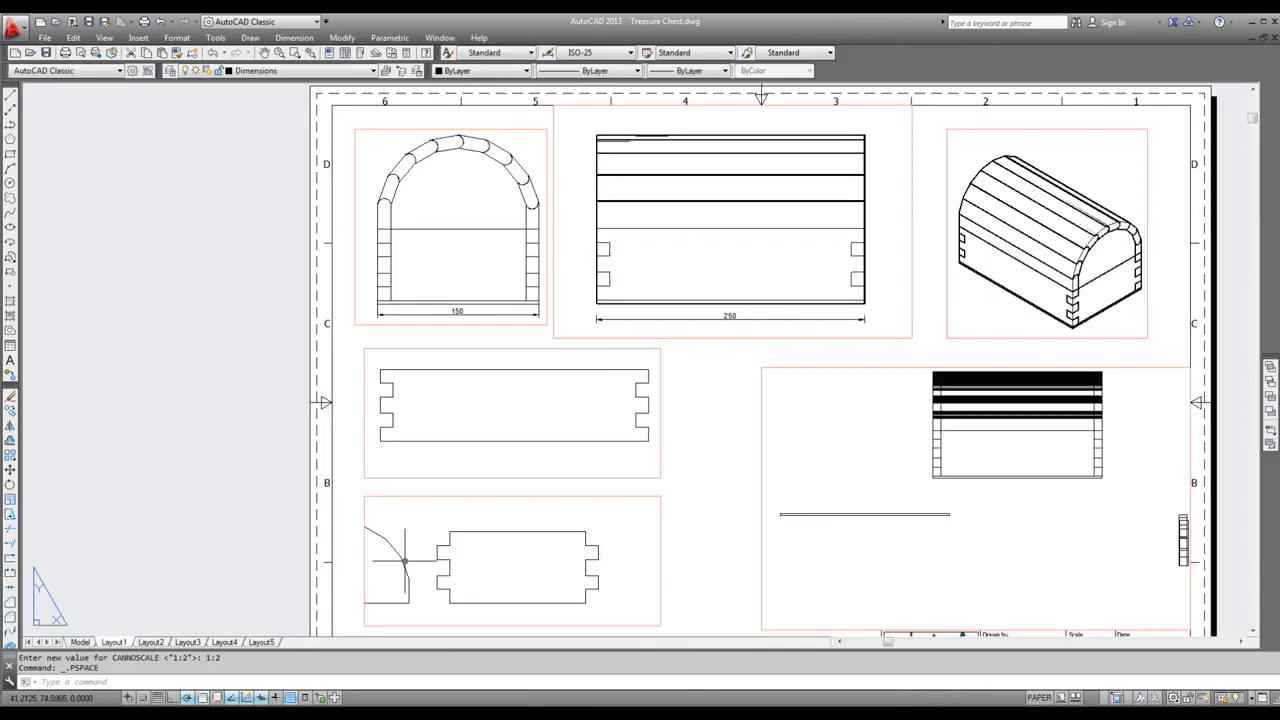
left_click(365, 509)
left_click(365, 496)
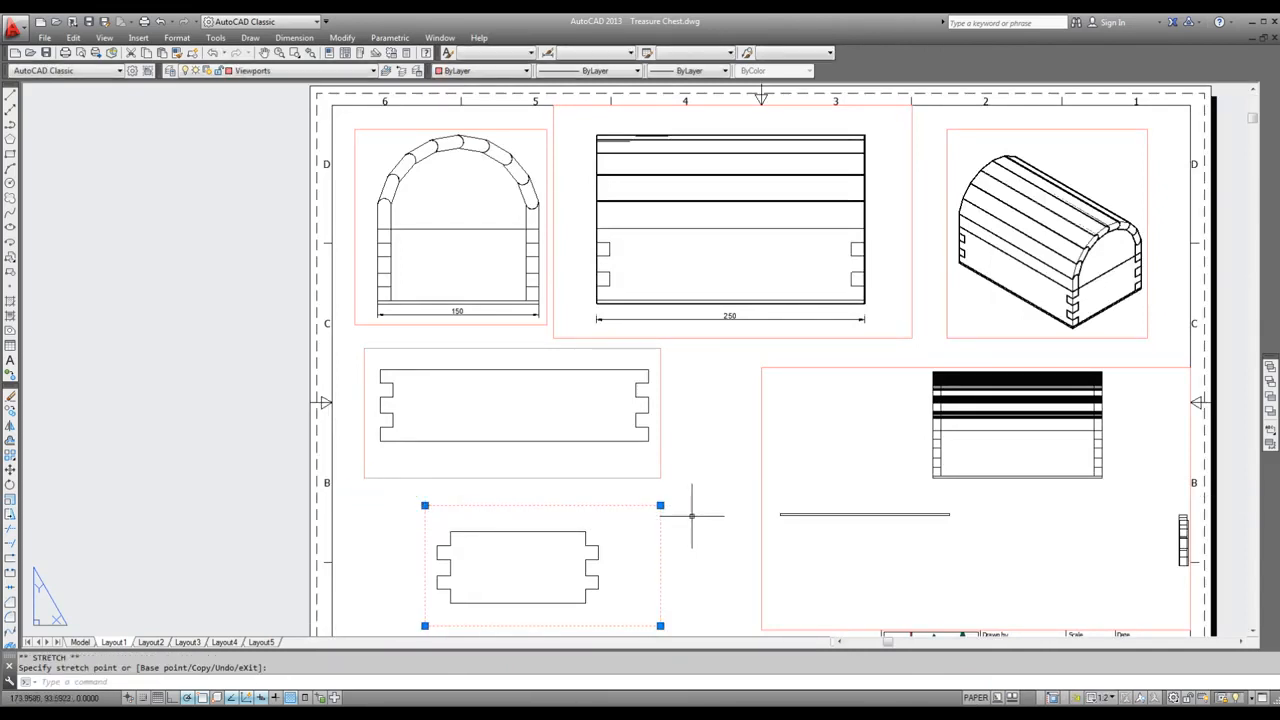
left_click(660, 505)
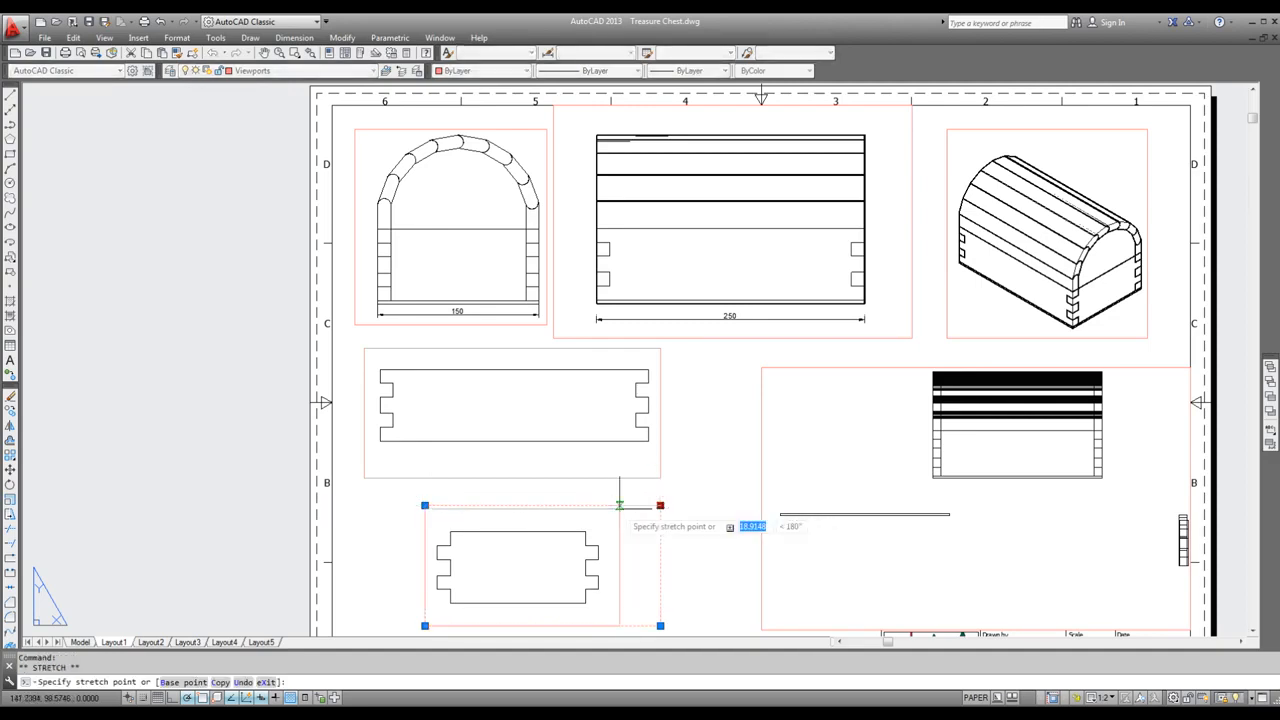
left_click(620, 505)
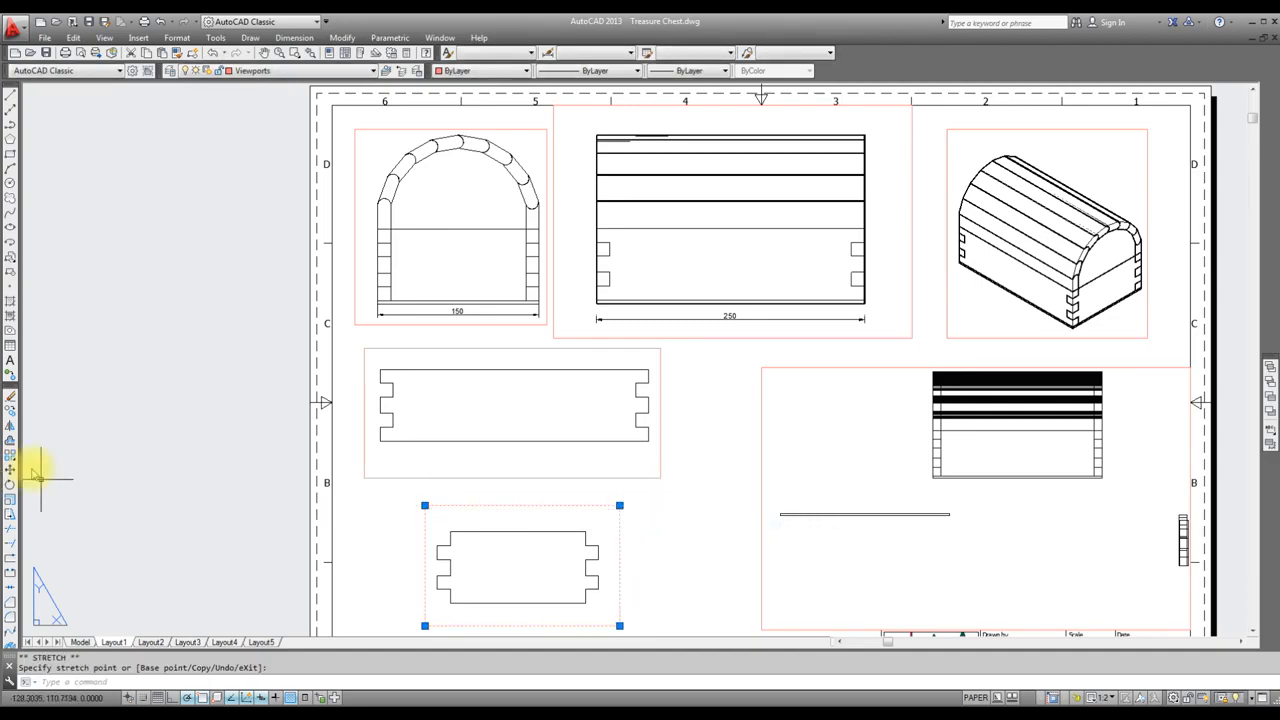
Step: Move the end panel's viewport to just below the long side panel's viewport, near the sheet's left border
left_click(10, 468)
left_click(515, 603)
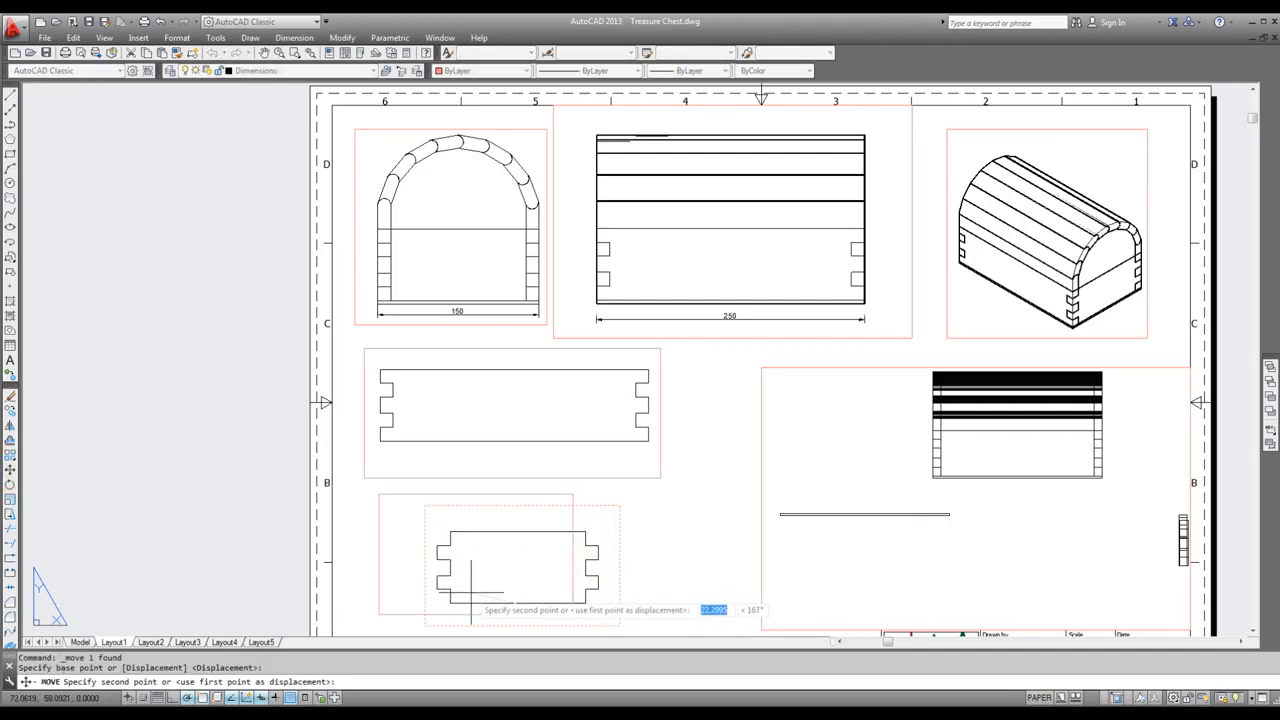
left_click(464, 592)
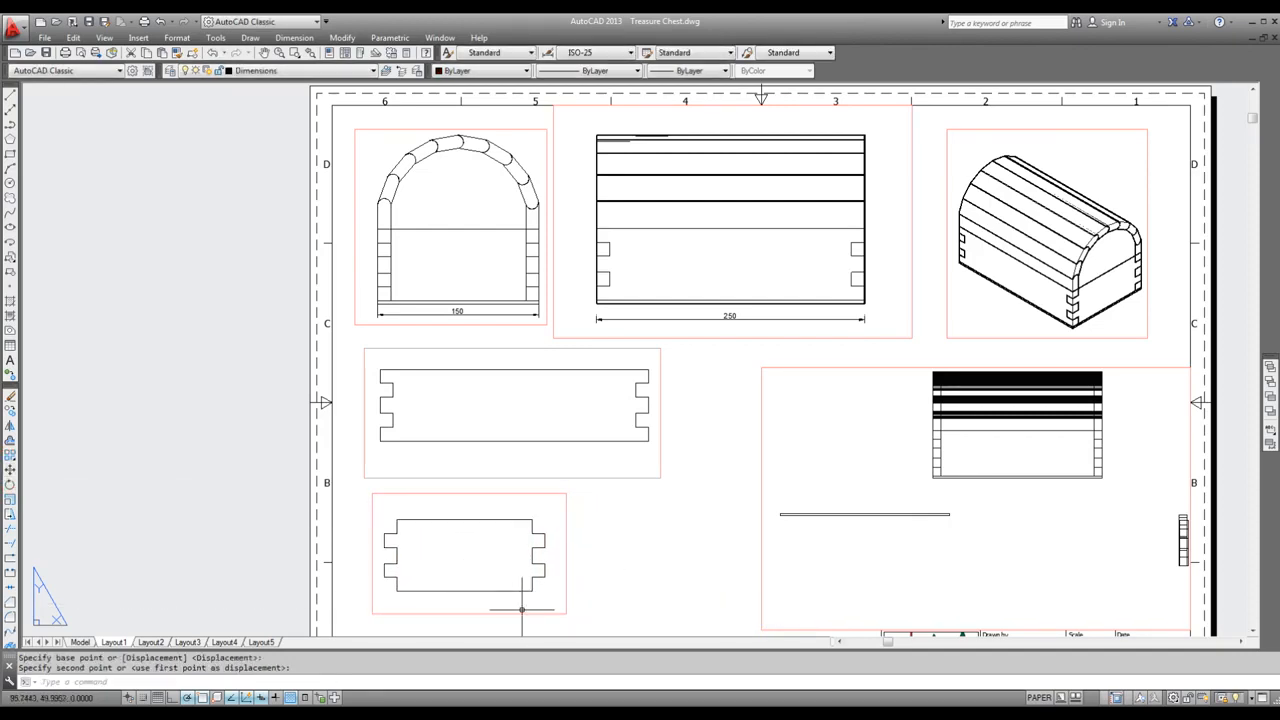
Step: Copy the end panel's viewport horizontally to the right by about 88 units
left_click(580, 500)
left_click(428, 457)
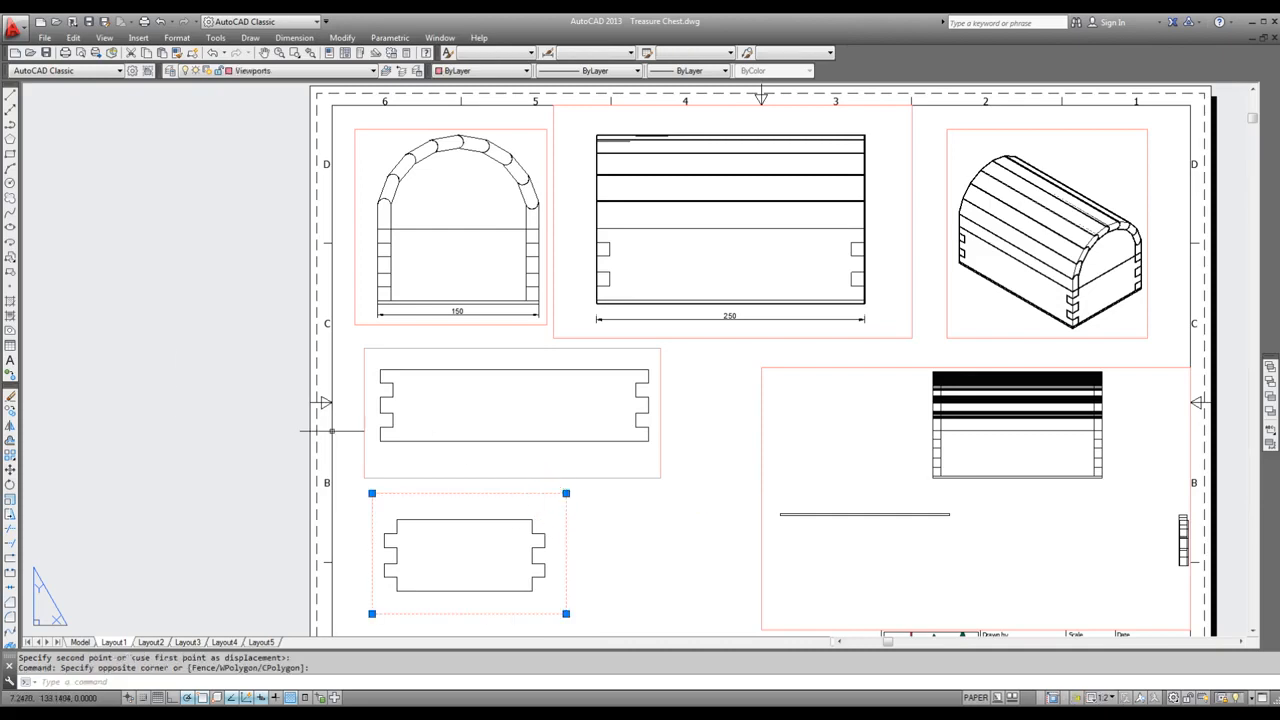
left_click(11, 410)
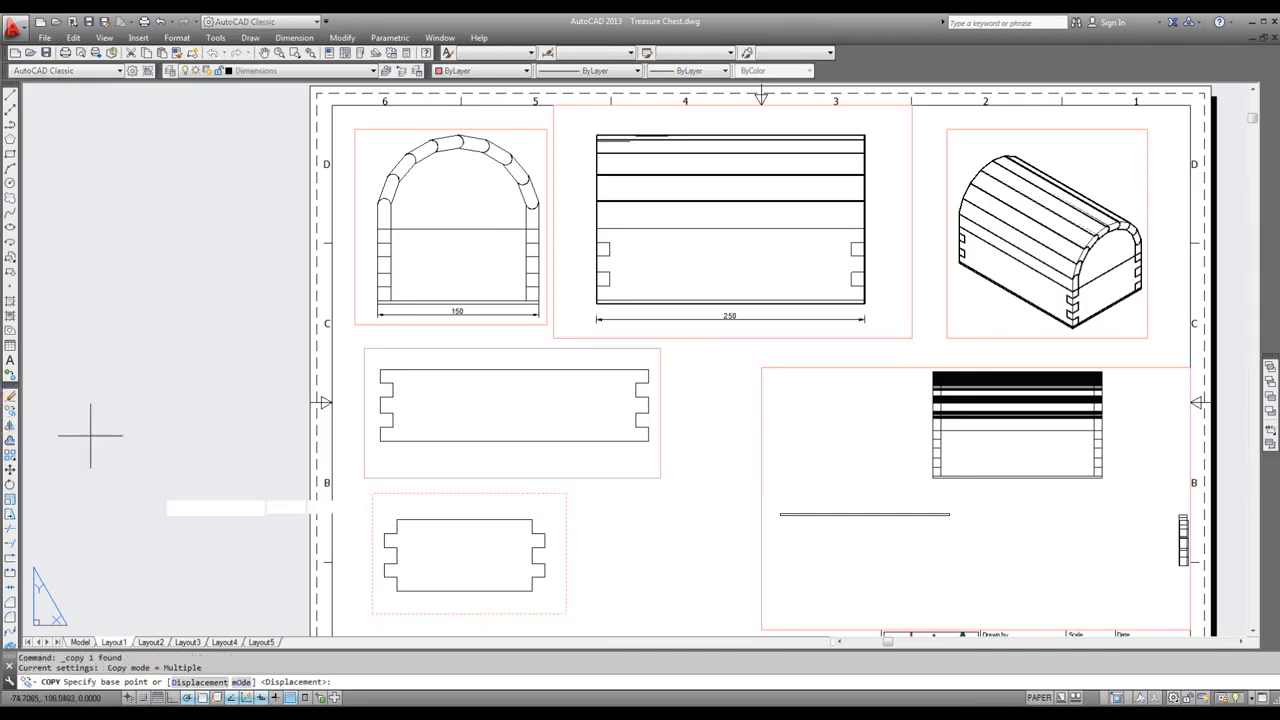
left_click(193, 506)
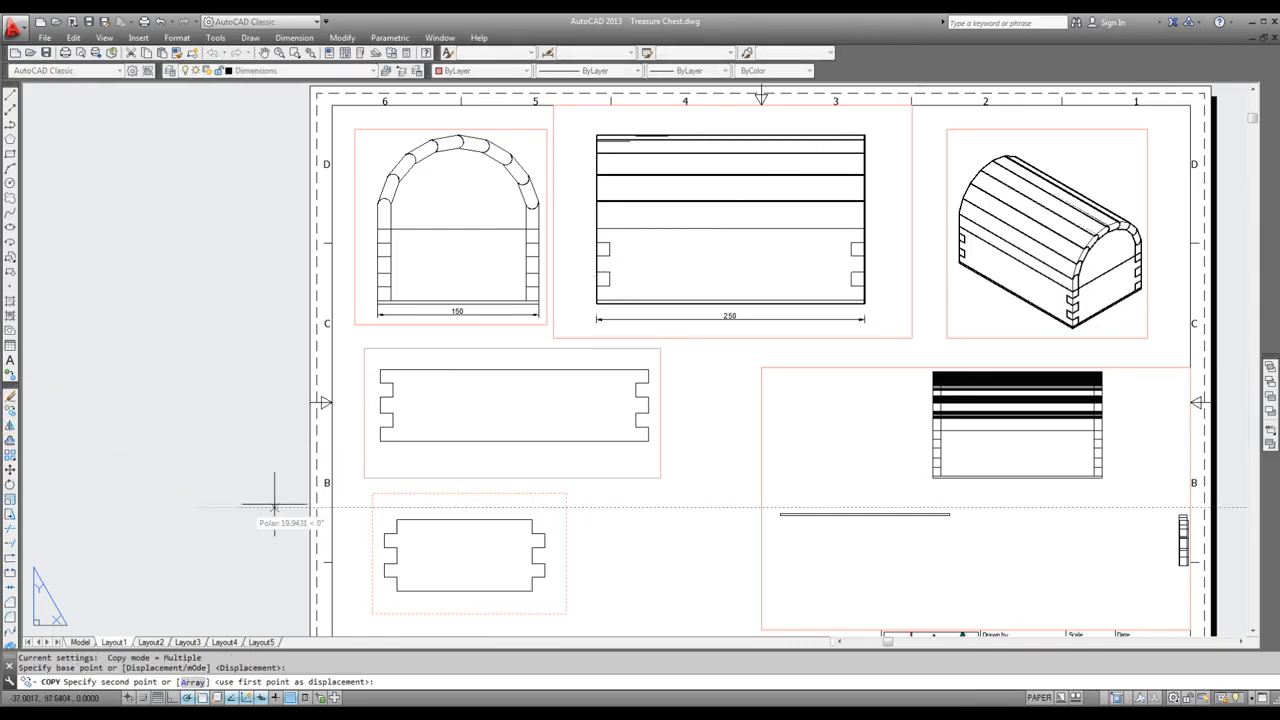
left_click(382, 506)
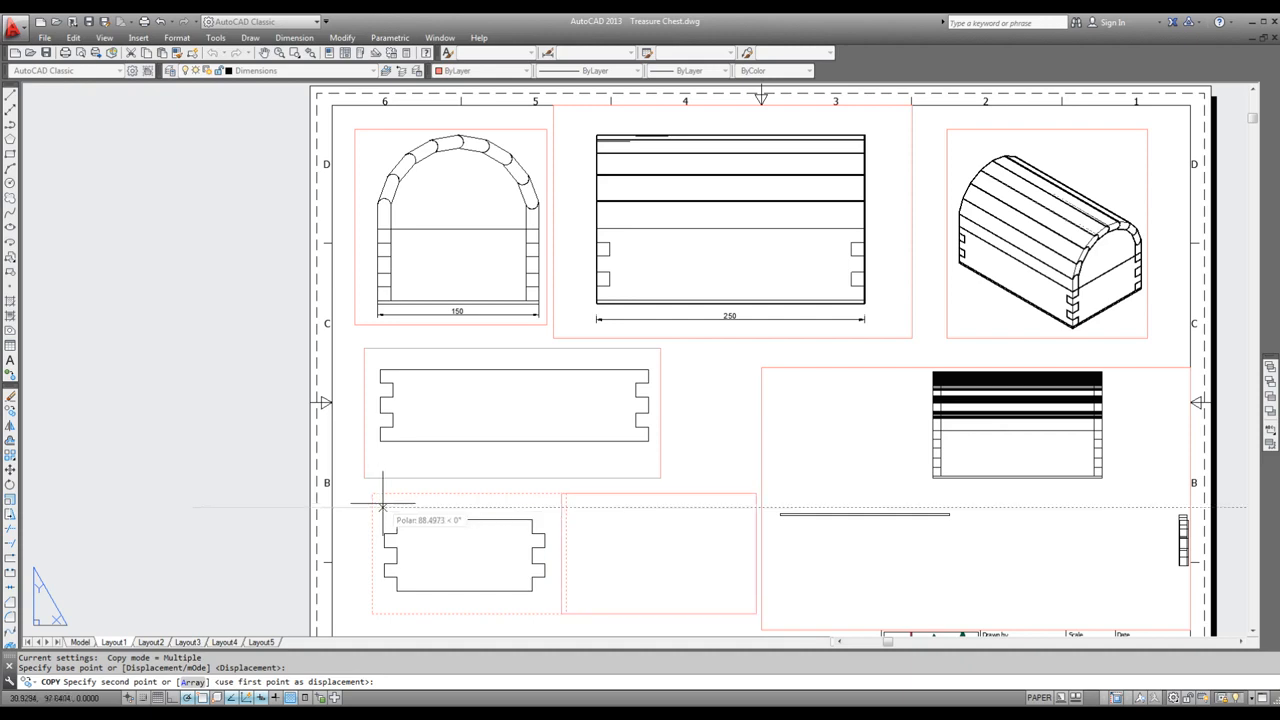
key("Escape")
Step: Show the arched end piece in the copied viewport at 1:2 scale and return to paper space
double_click(690, 560)
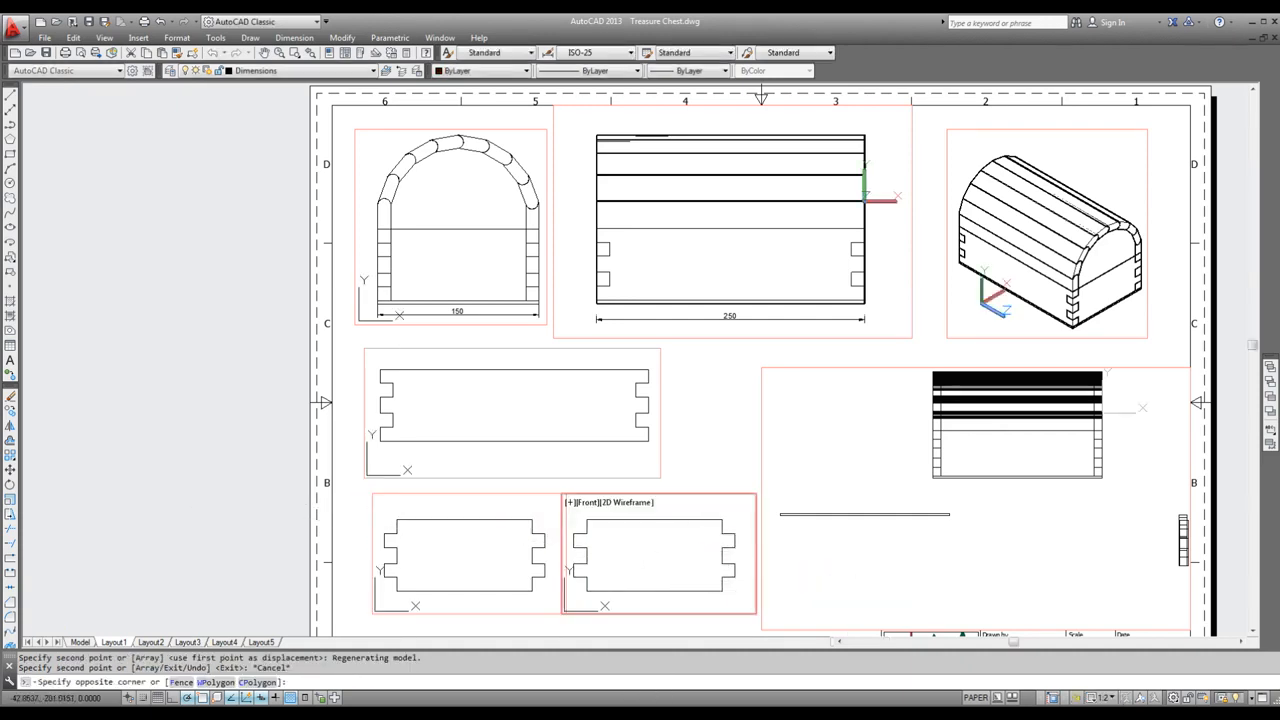
scroll(712, 541, "down", 6)
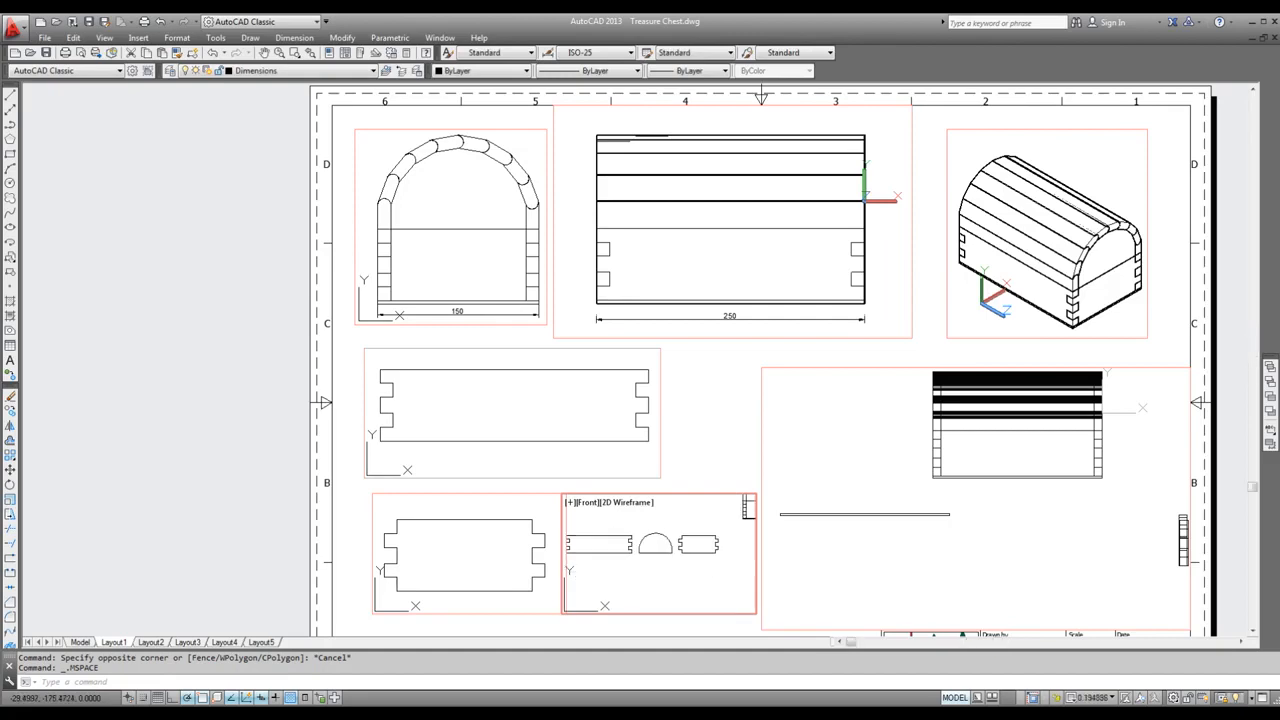
scroll(655, 553, "up", 5)
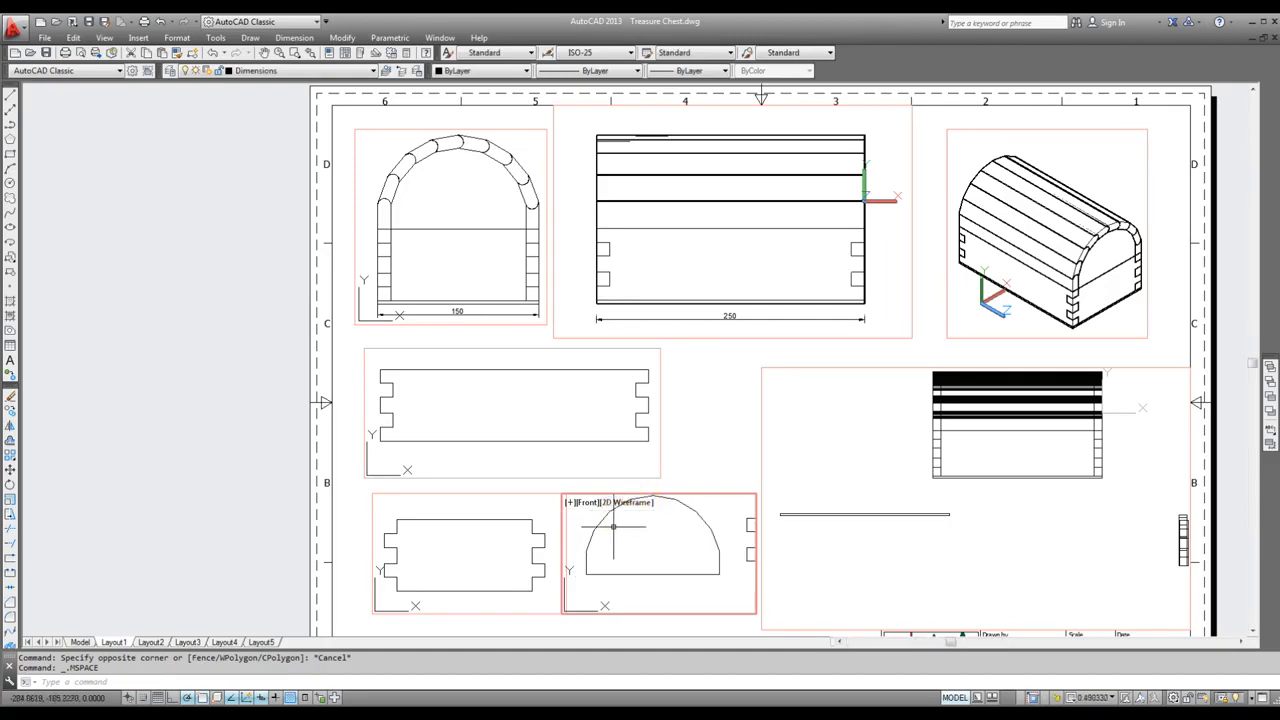
scroll(625, 553, "up", 2)
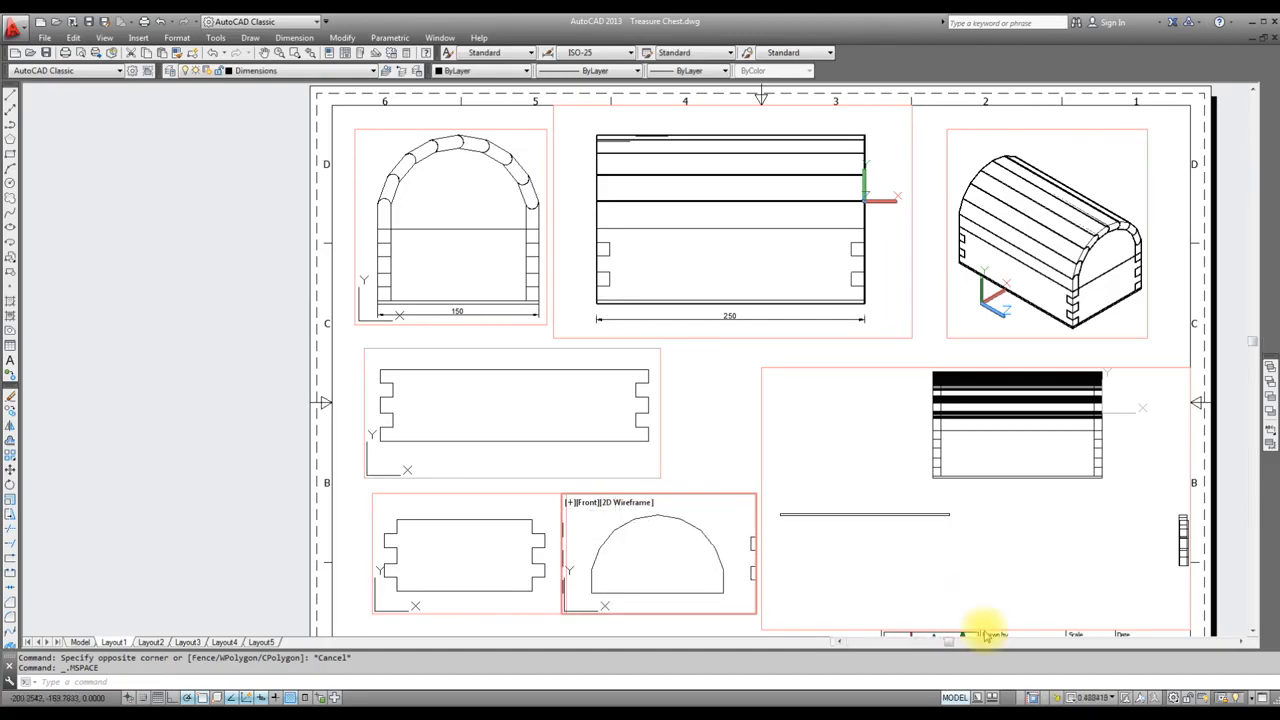
left_click(1112, 697)
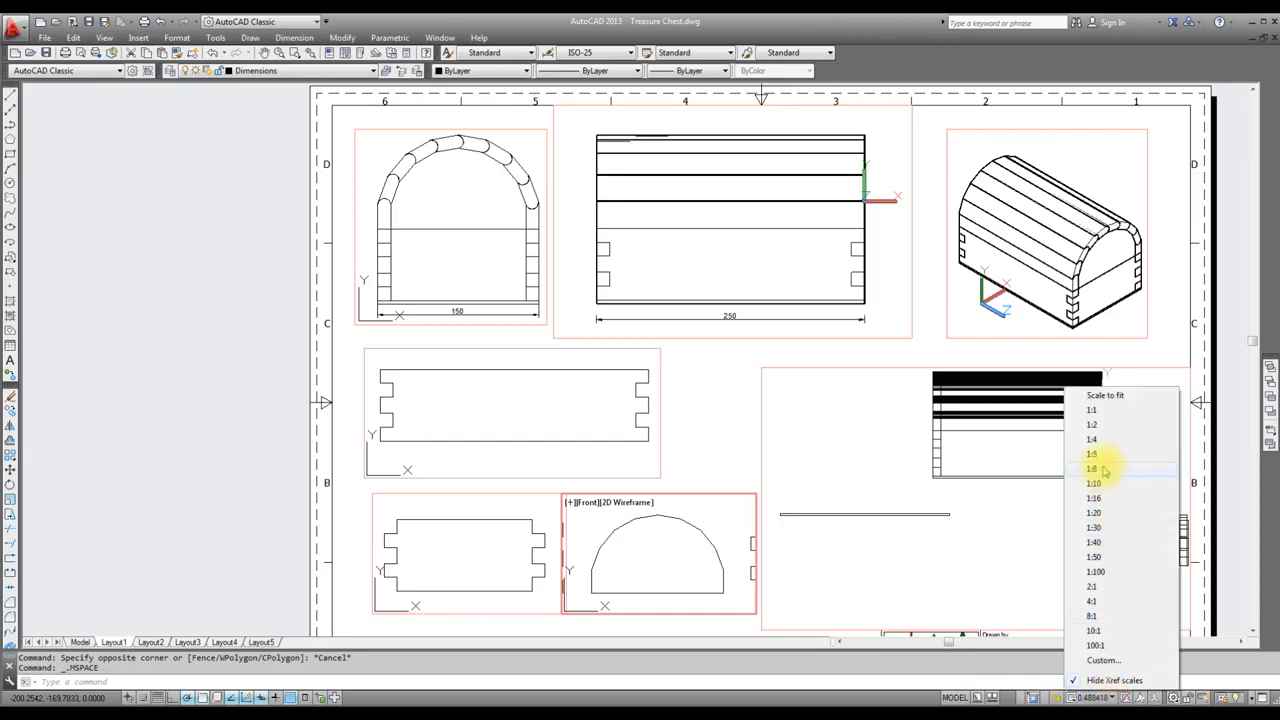
left_click(1093, 425)
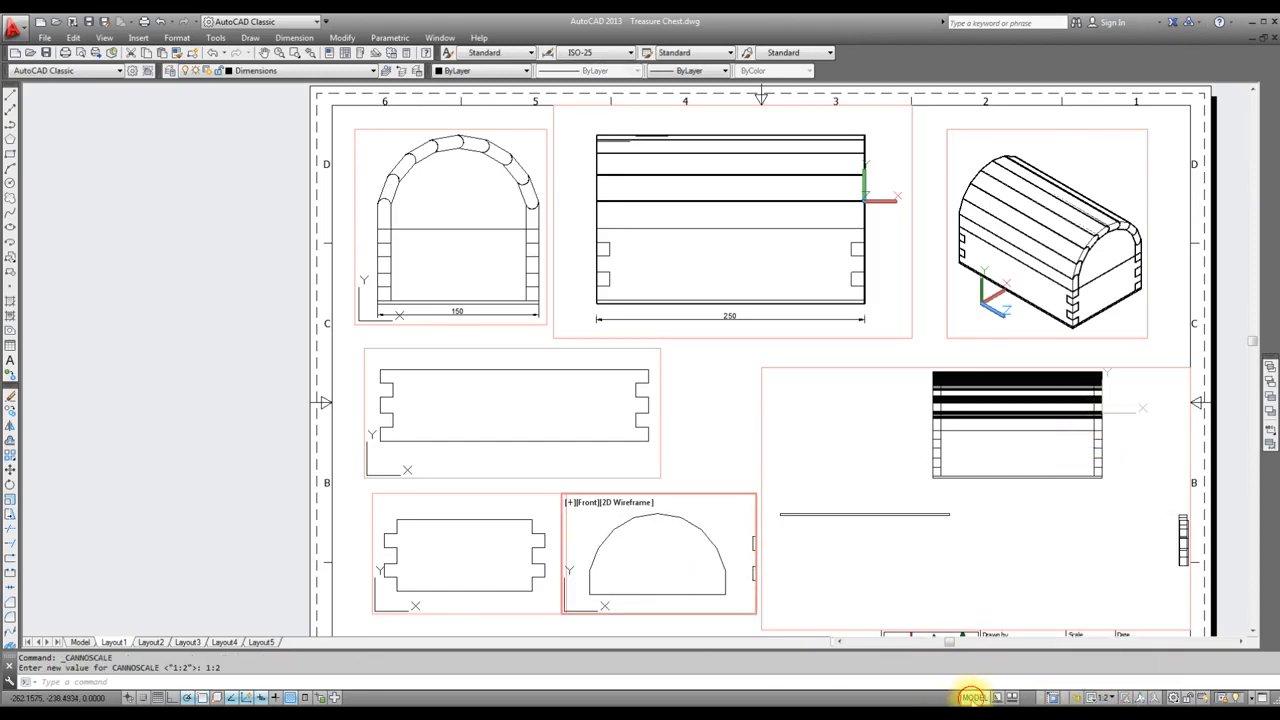
left_click(971, 697)
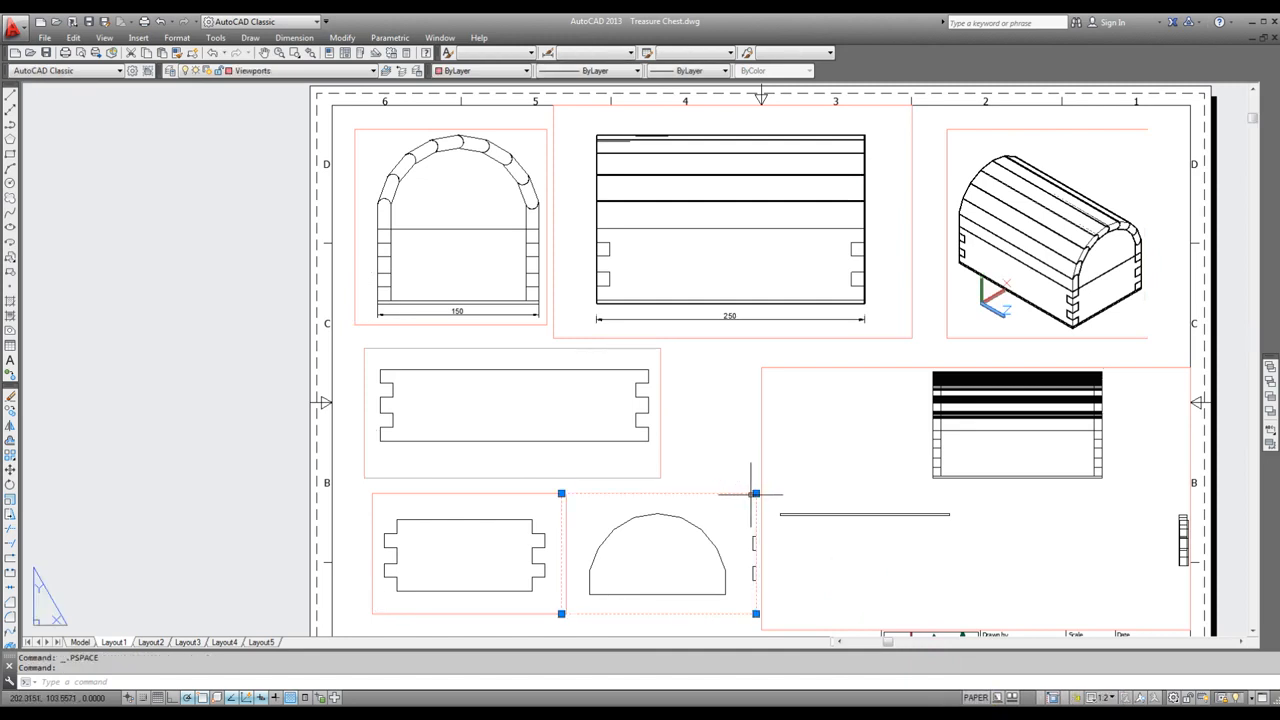
Step: Narrow the arched piece's viewport from both sides to exclude neighbouring parts and leave a gap beside the jointed panel's viewport
left_click(755, 493)
left_click(742, 493)
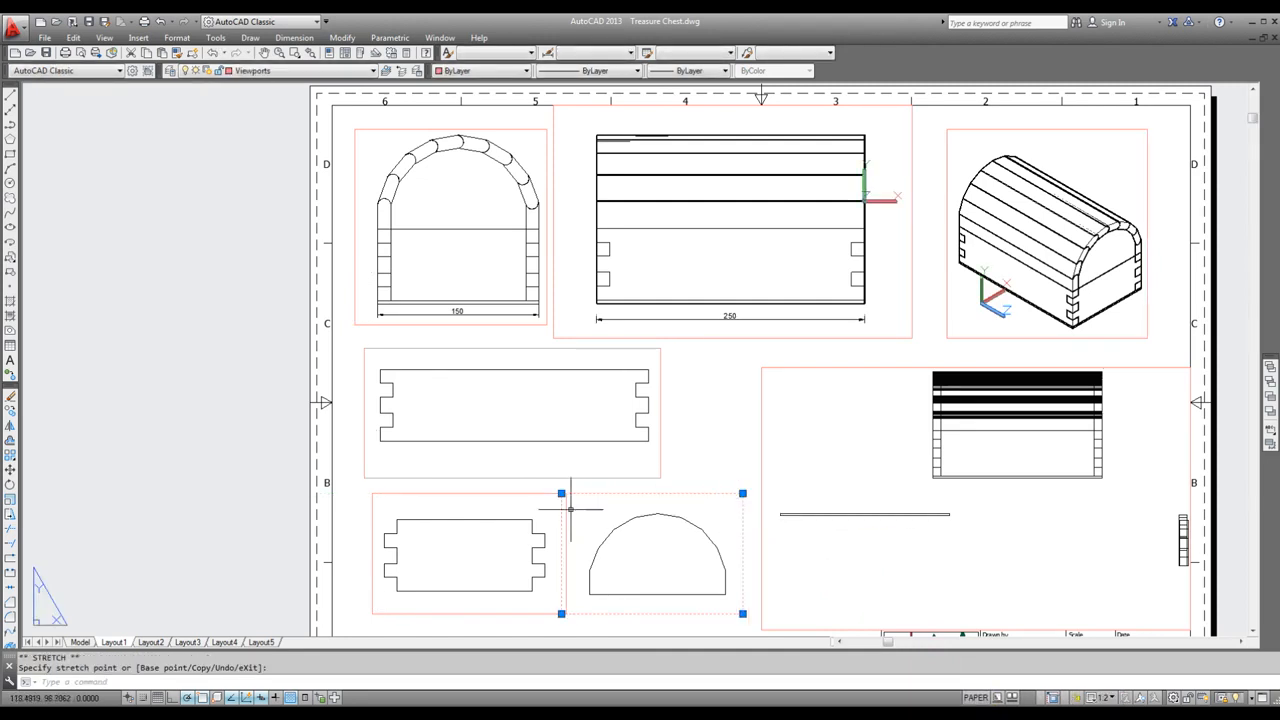
left_click(561, 493)
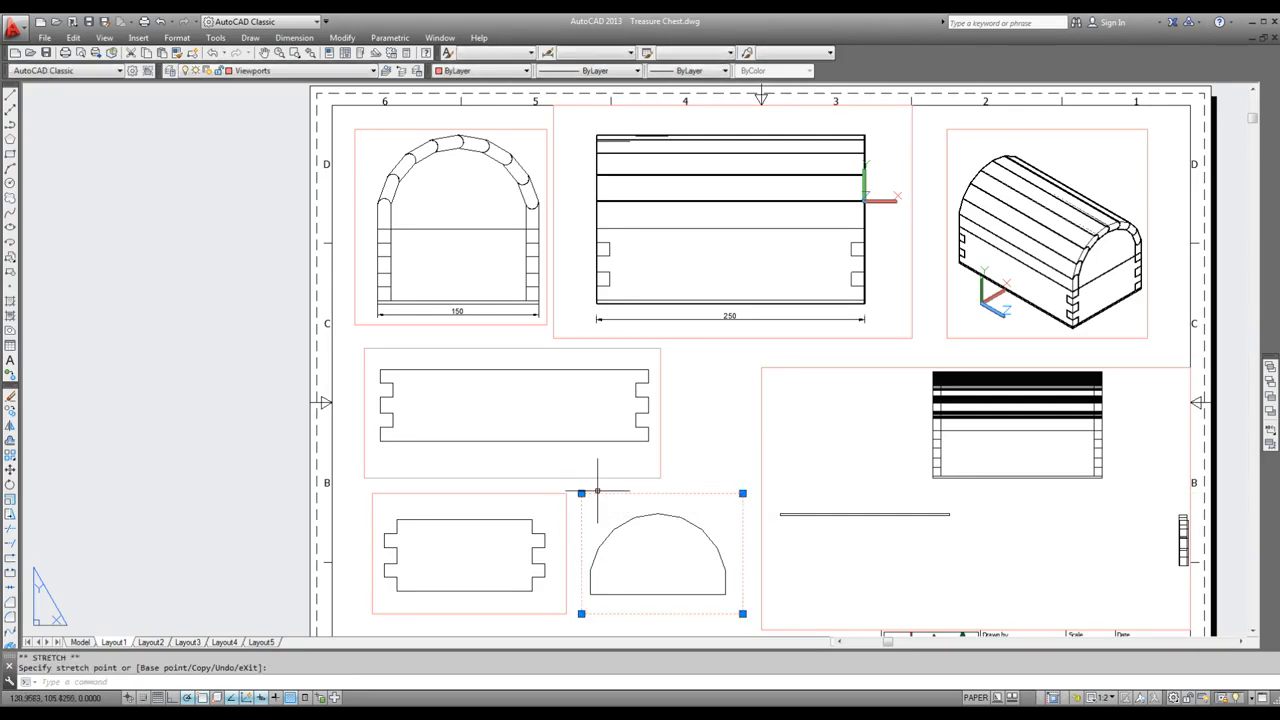
key("Escape")
Step: Examine the arched end piece's faceted outline and compare it with the curved lid slats in the chest's end view
scroll(665, 610, "up", 2)
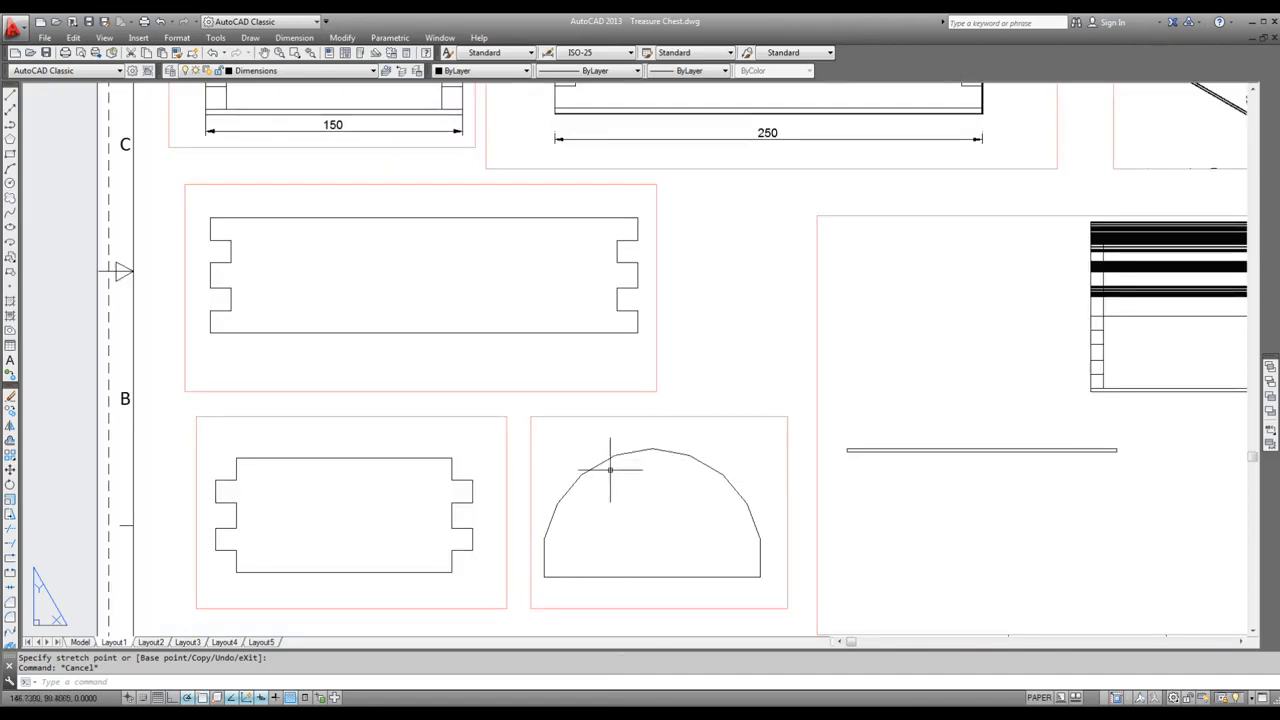
scroll(552, 572, "up", 2)
scroll(552, 571, "up", 1)
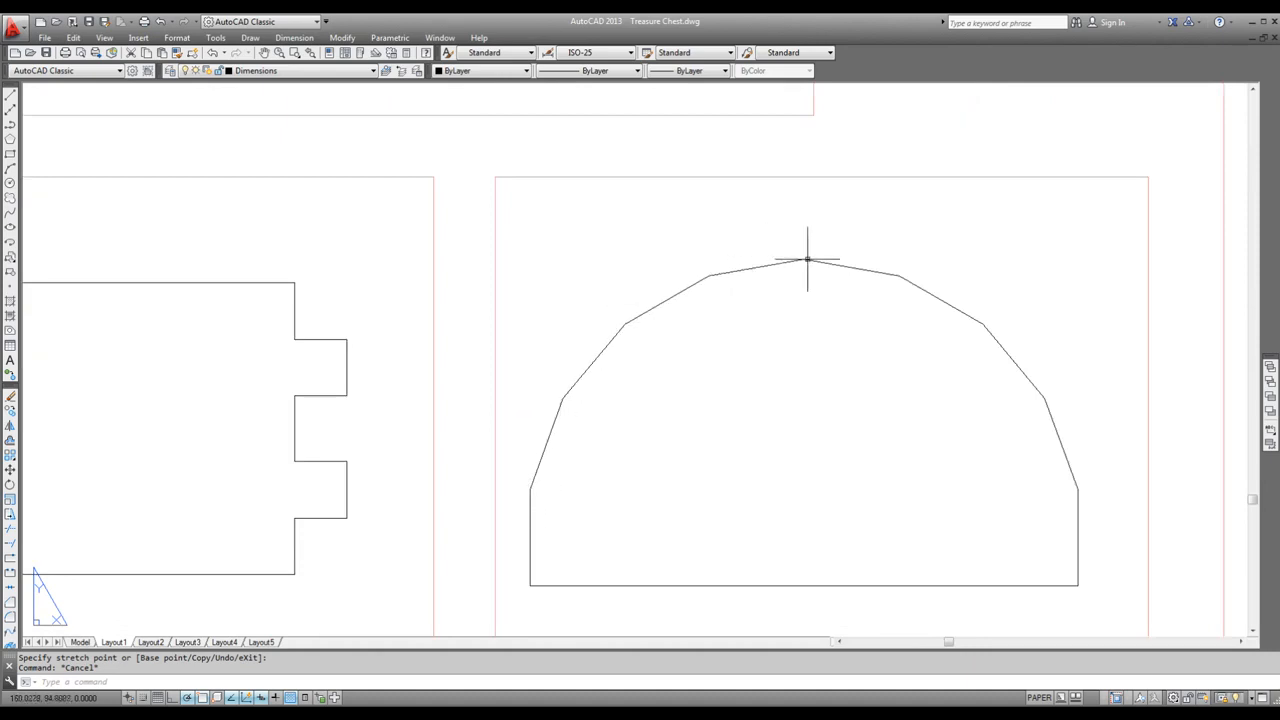
scroll(807, 377, "down", 5)
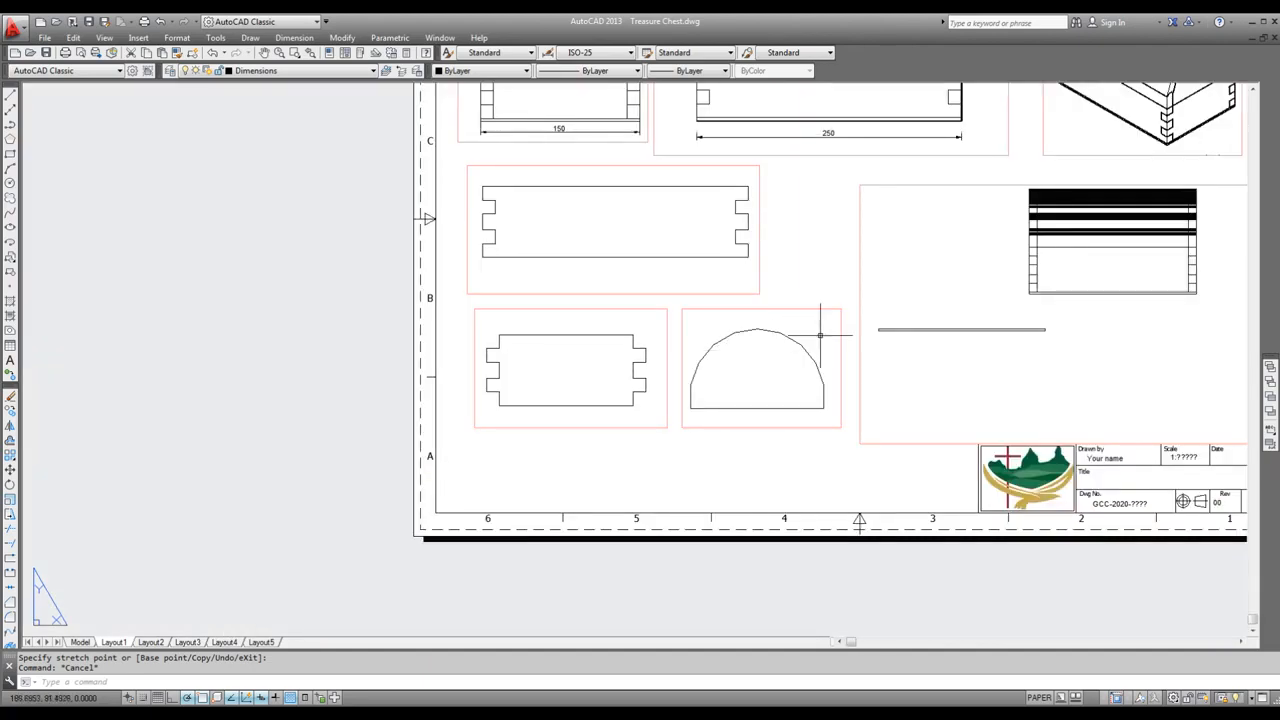
scroll(790, 400, "down", 3)
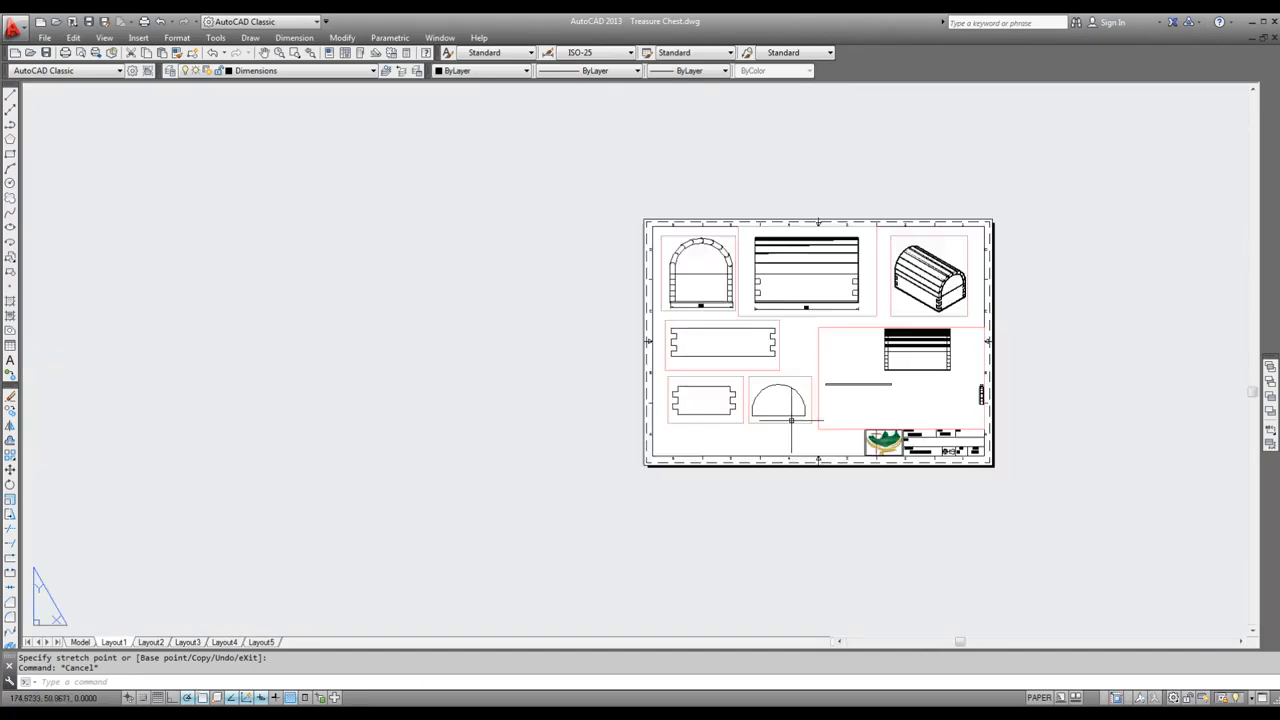
scroll(740, 228, "up", 5)
scroll(695, 287, "up", 4)
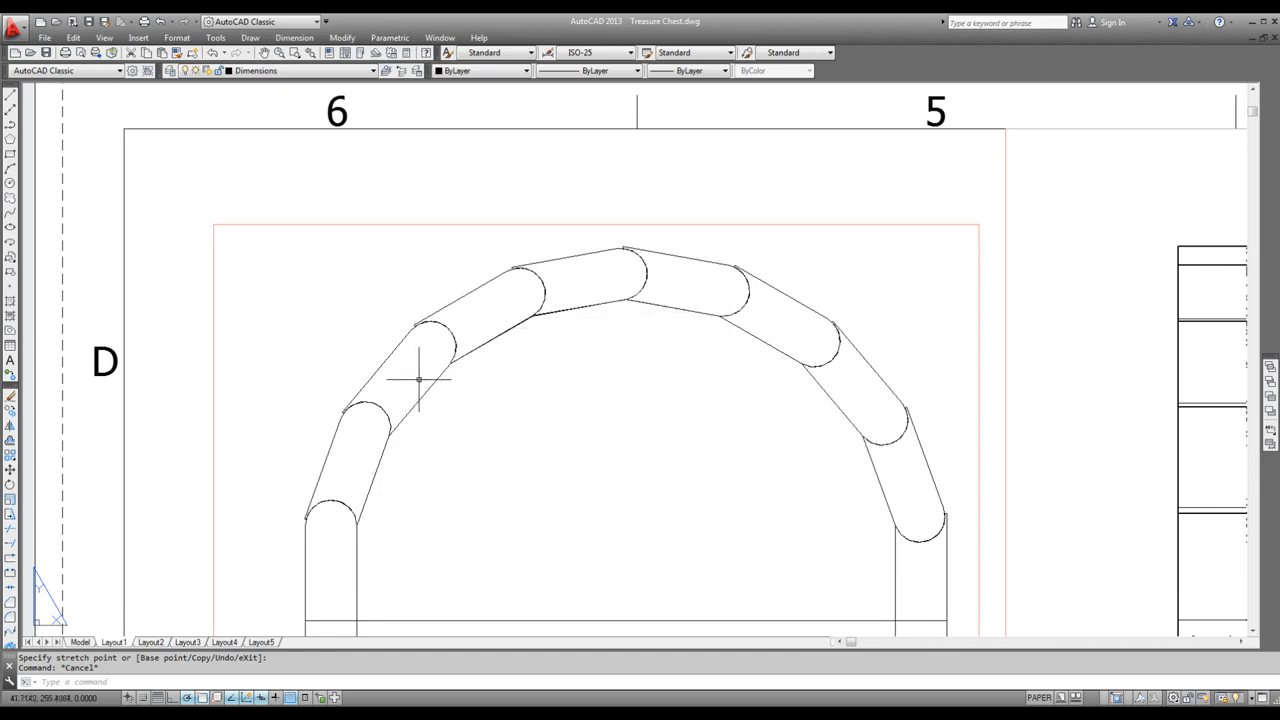
scroll(428, 353, "up", 1)
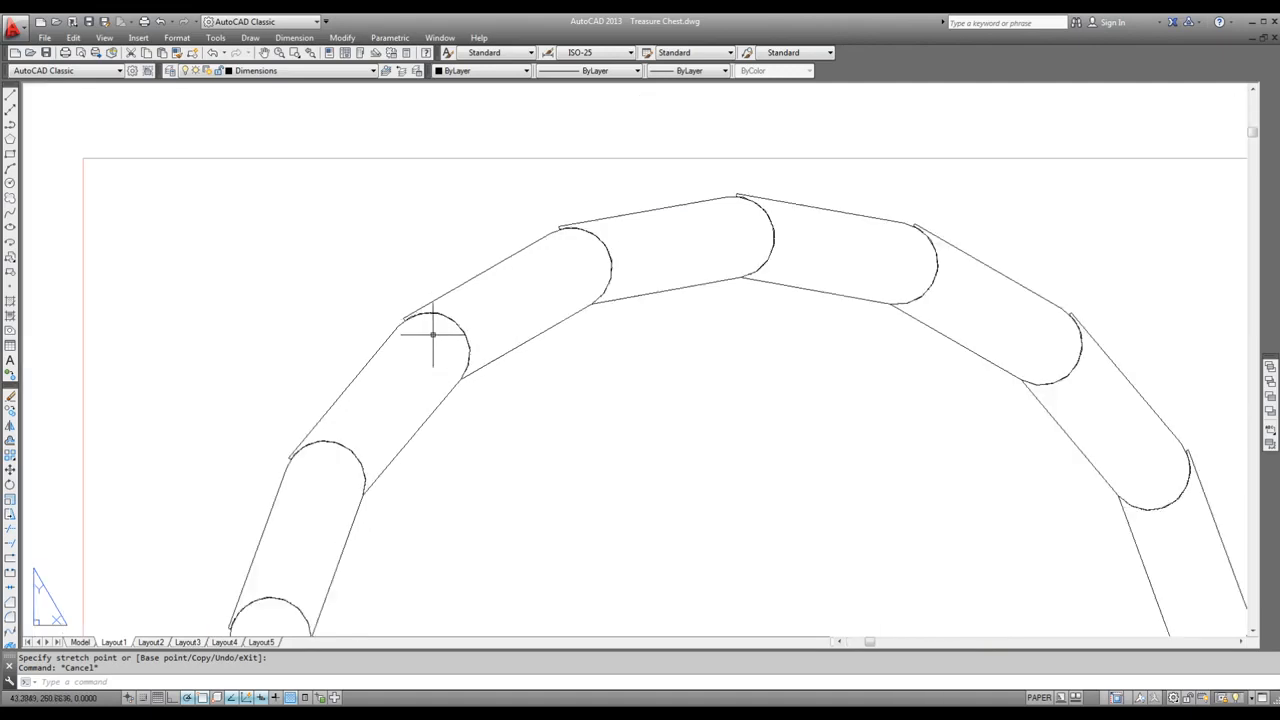
scroll(429, 337, "down", 5)
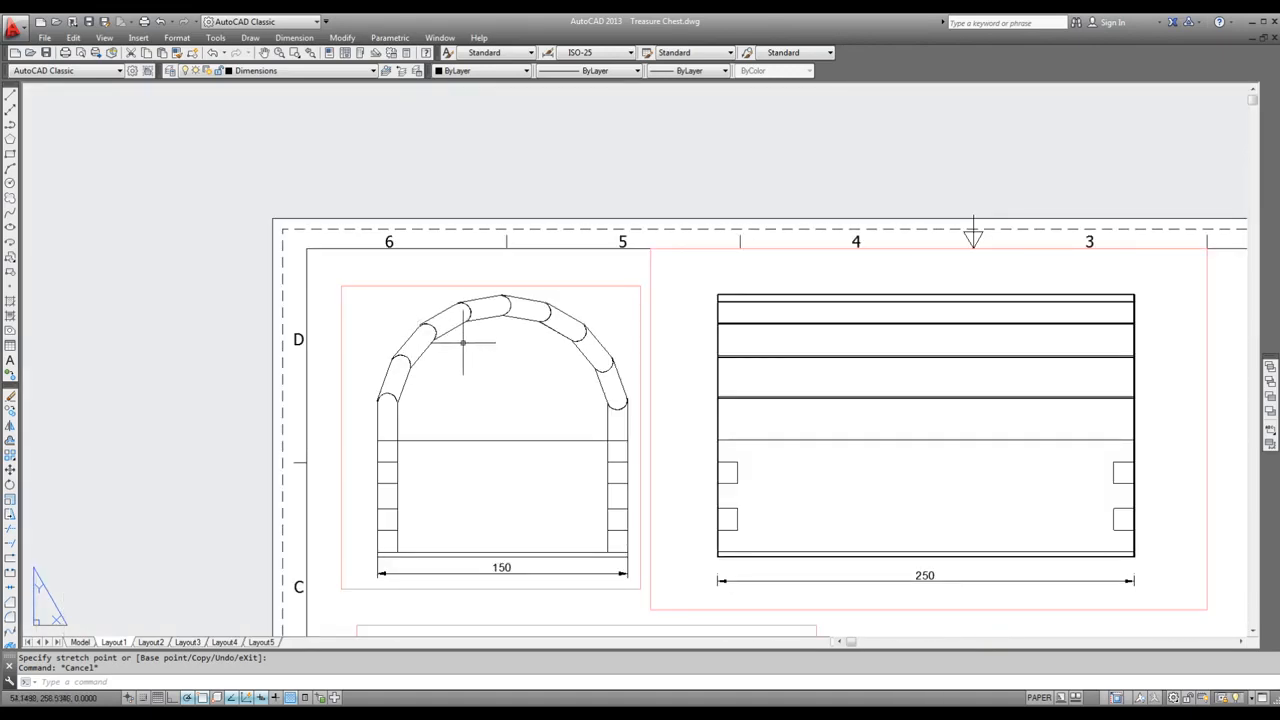
scroll(463, 343, "down", 2)
scroll(515, 391, "down", 1)
scroll(506, 355, "up", 3)
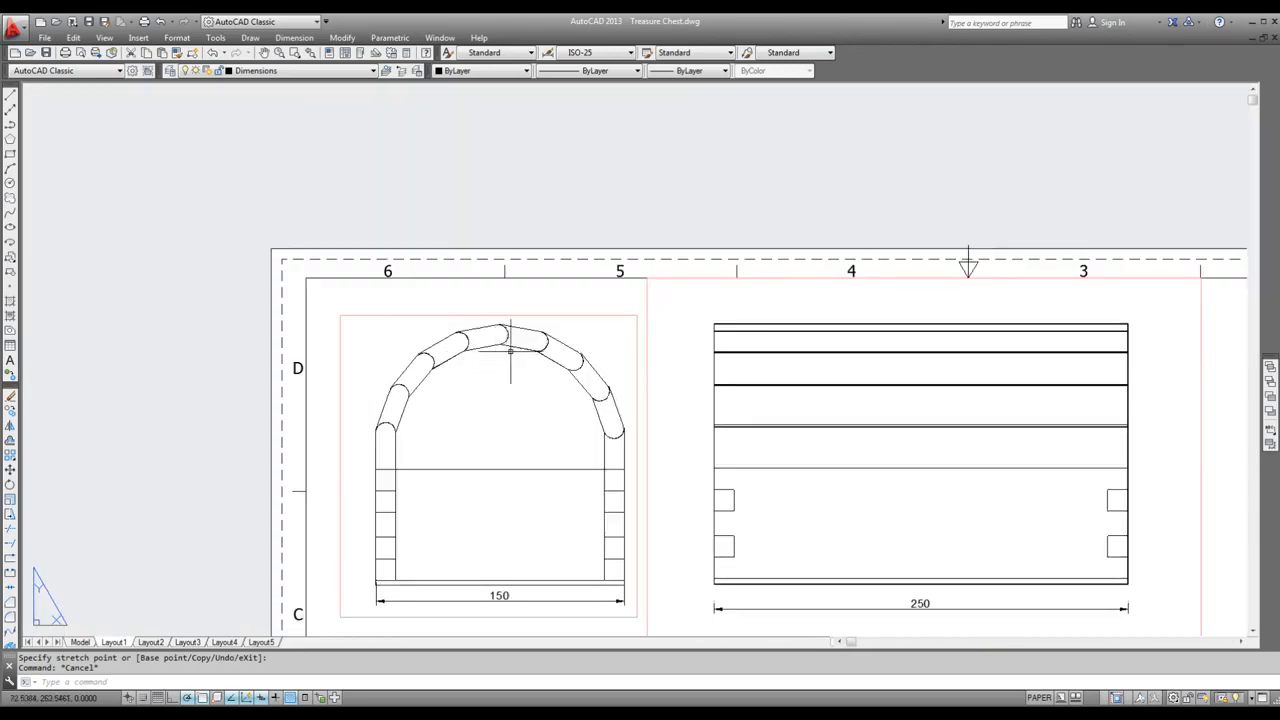
scroll(452, 358, "up", 4)
scroll(455, 345, "down", 8)
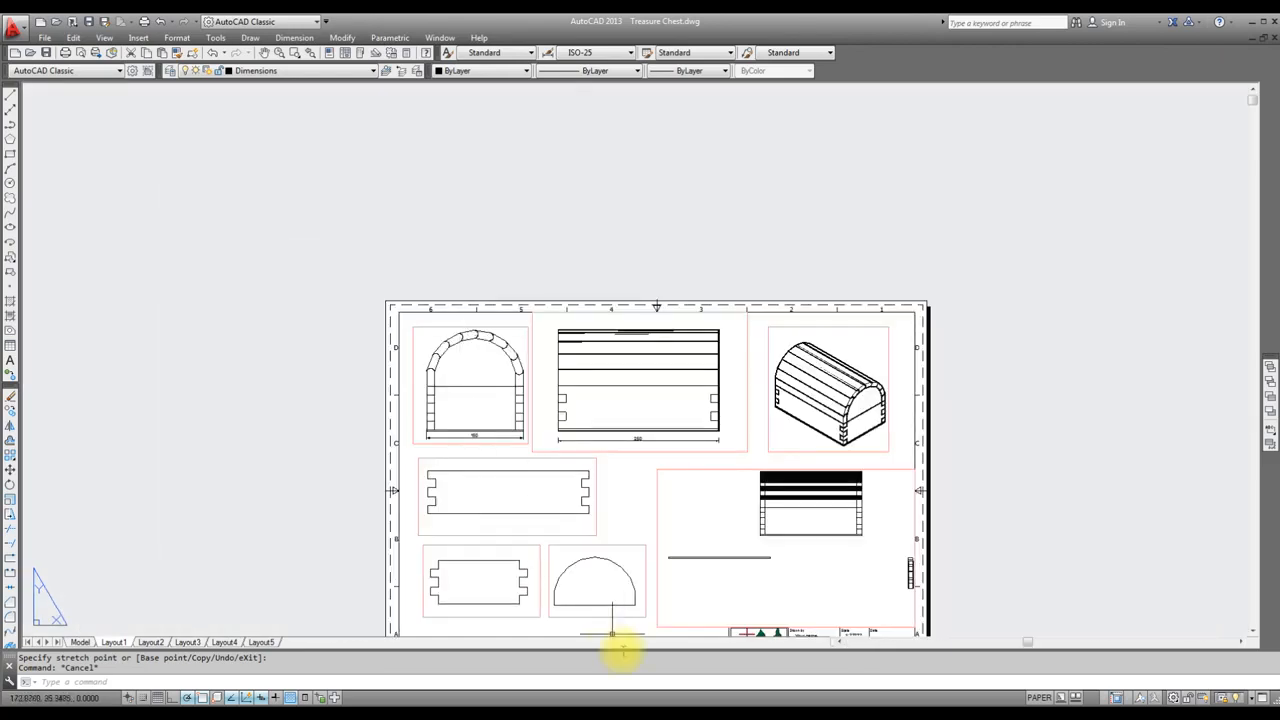
scroll(616, 635, "up", 4)
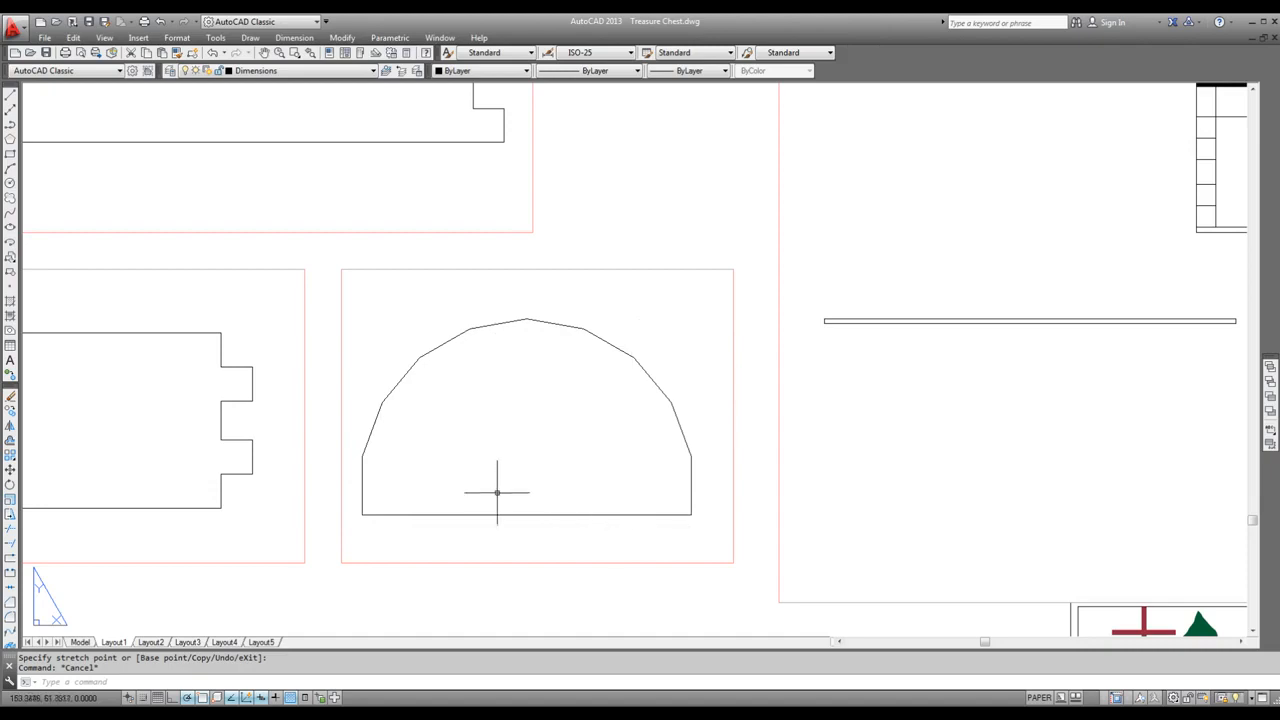
scroll(480, 483, "down", 4)
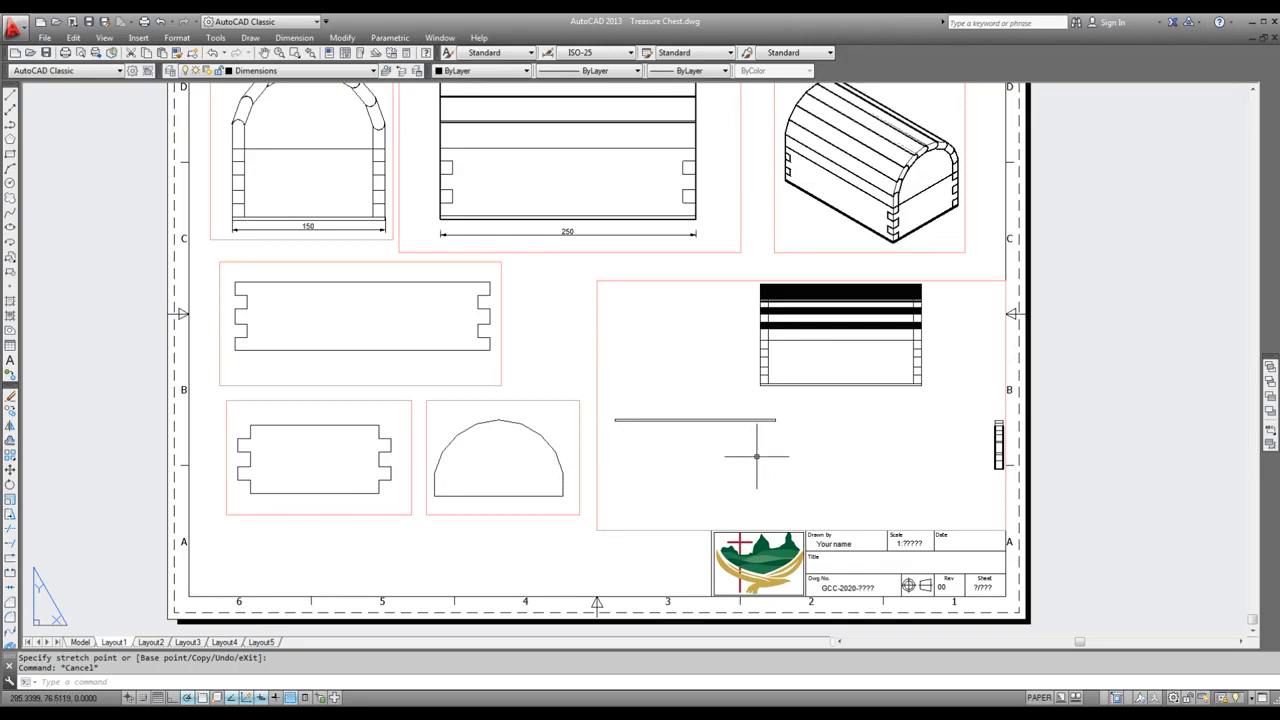
Step: Activate the large uncropped viewport above the title block and switch it to the Front view
double_click(699, 472)
scroll(684, 454, "down", 2)
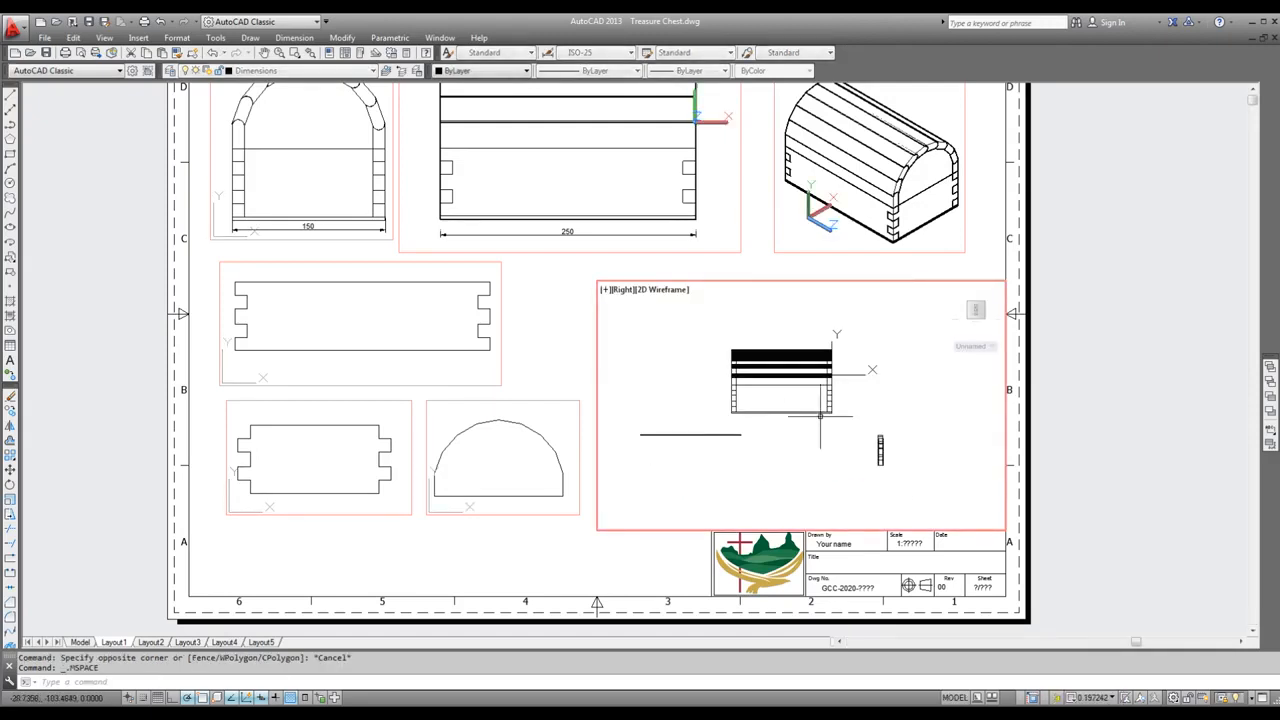
scroll(732, 439, "up", 3)
scroll(739, 438, "down", 3)
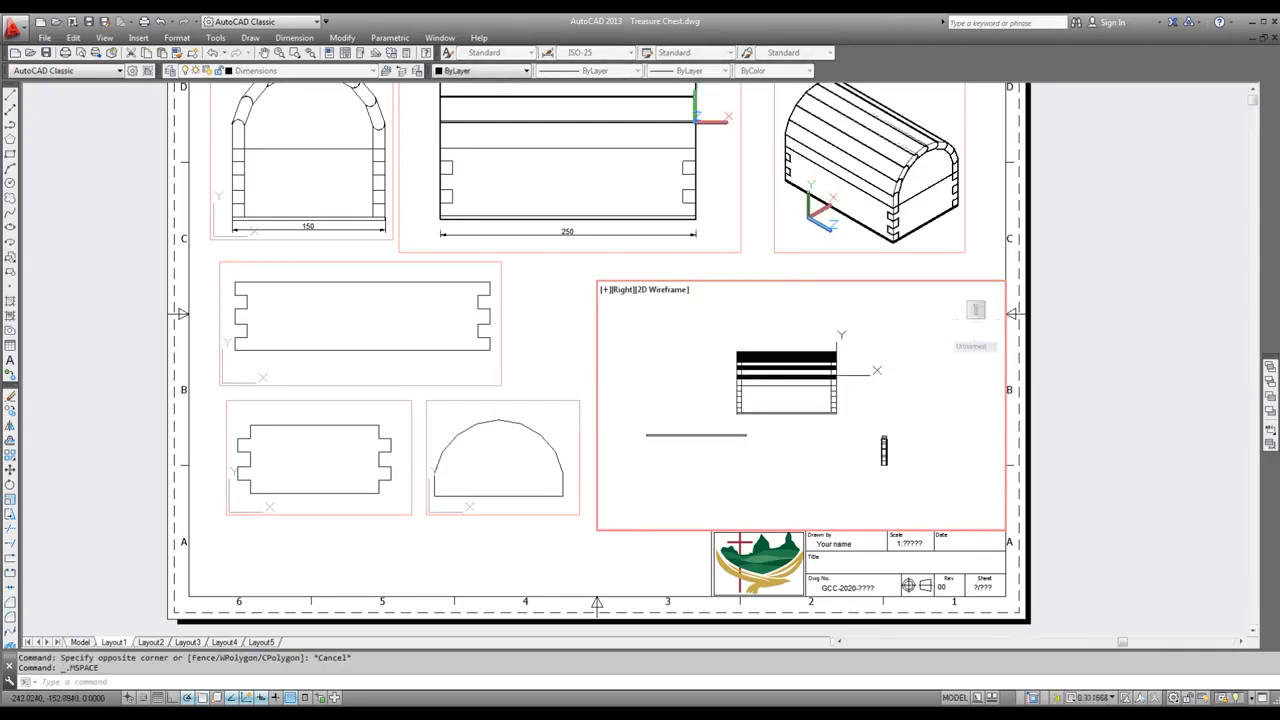
scroll(739, 435, "down", 1)
scroll(790, 522, "up", 5)
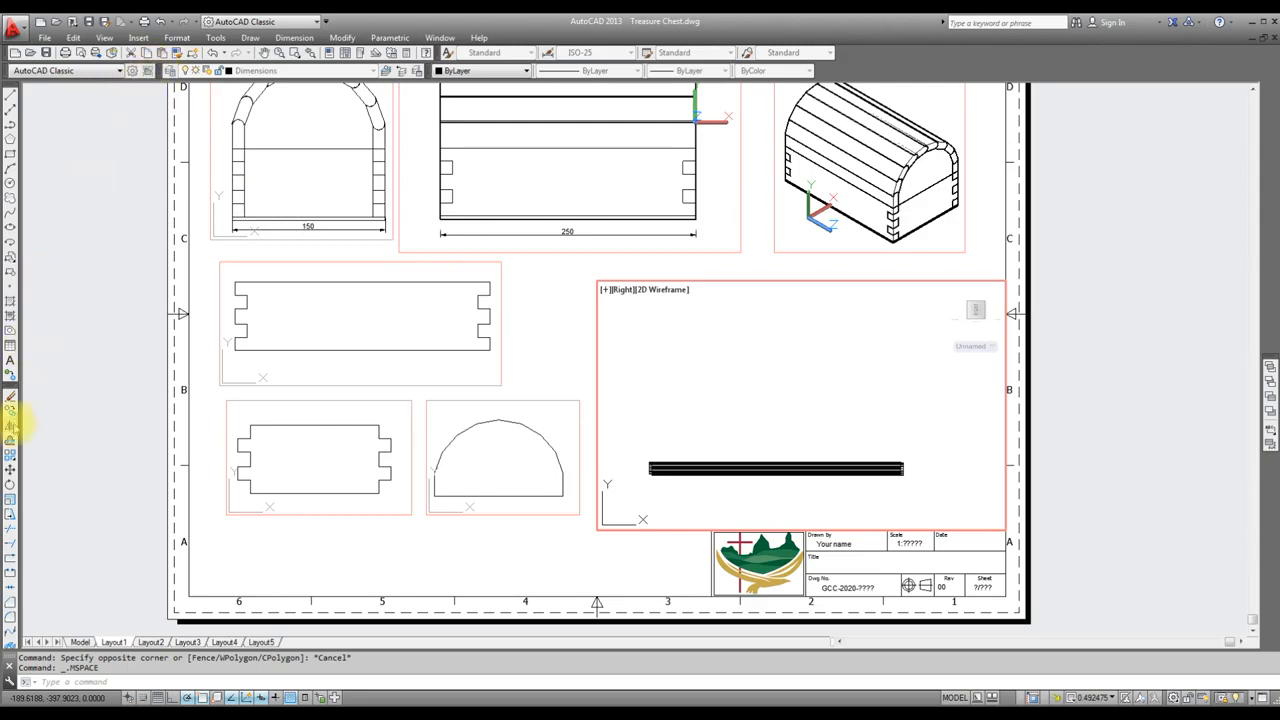
left_click(104, 37)
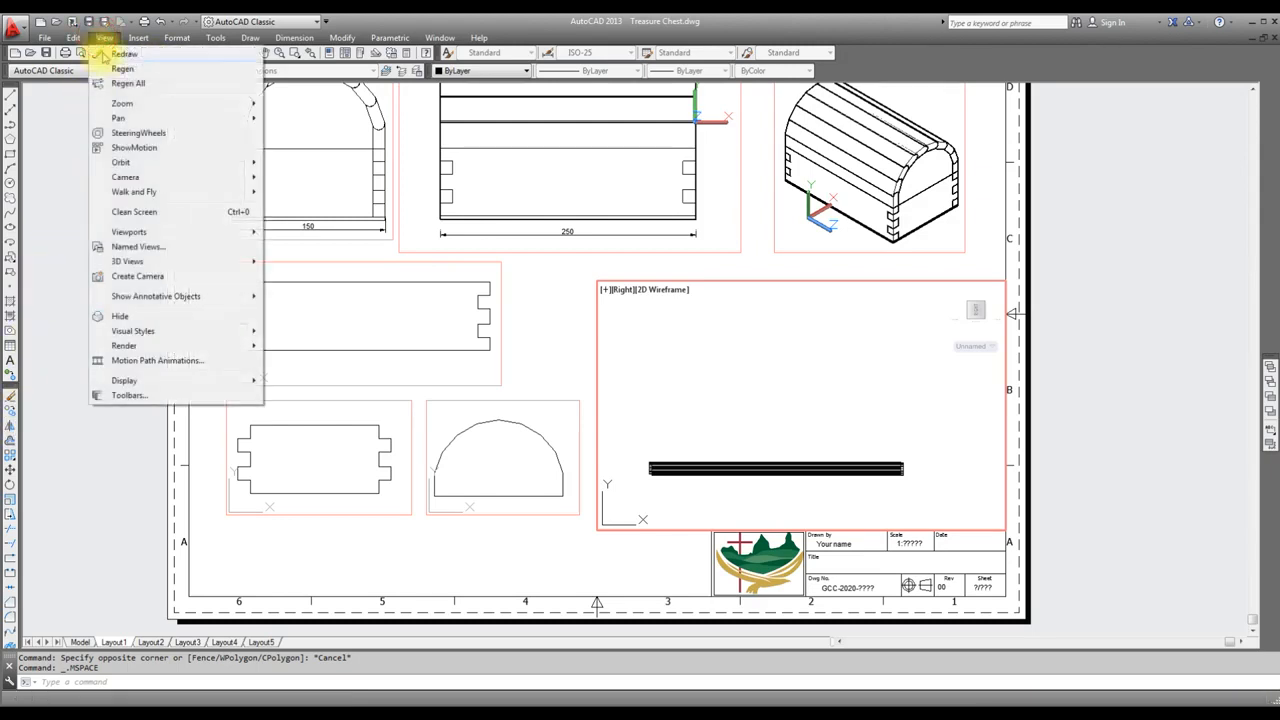
mouse_move(150, 261)
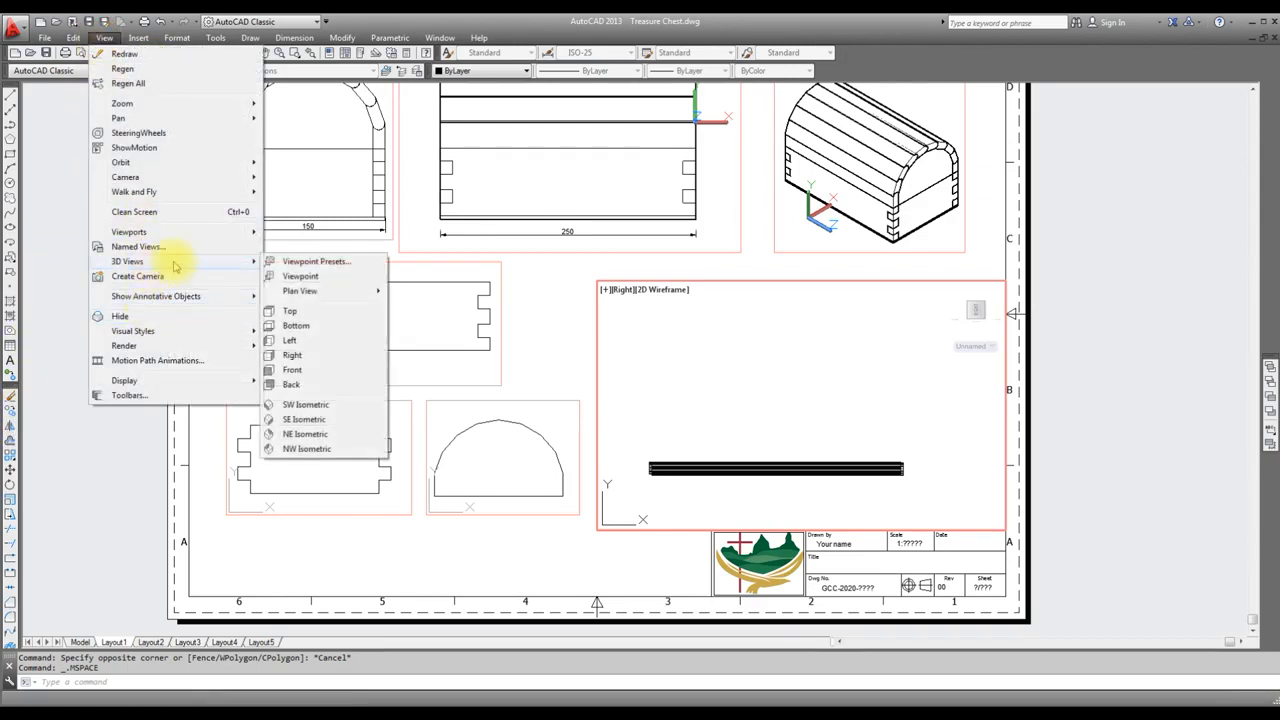
left_click(298, 370)
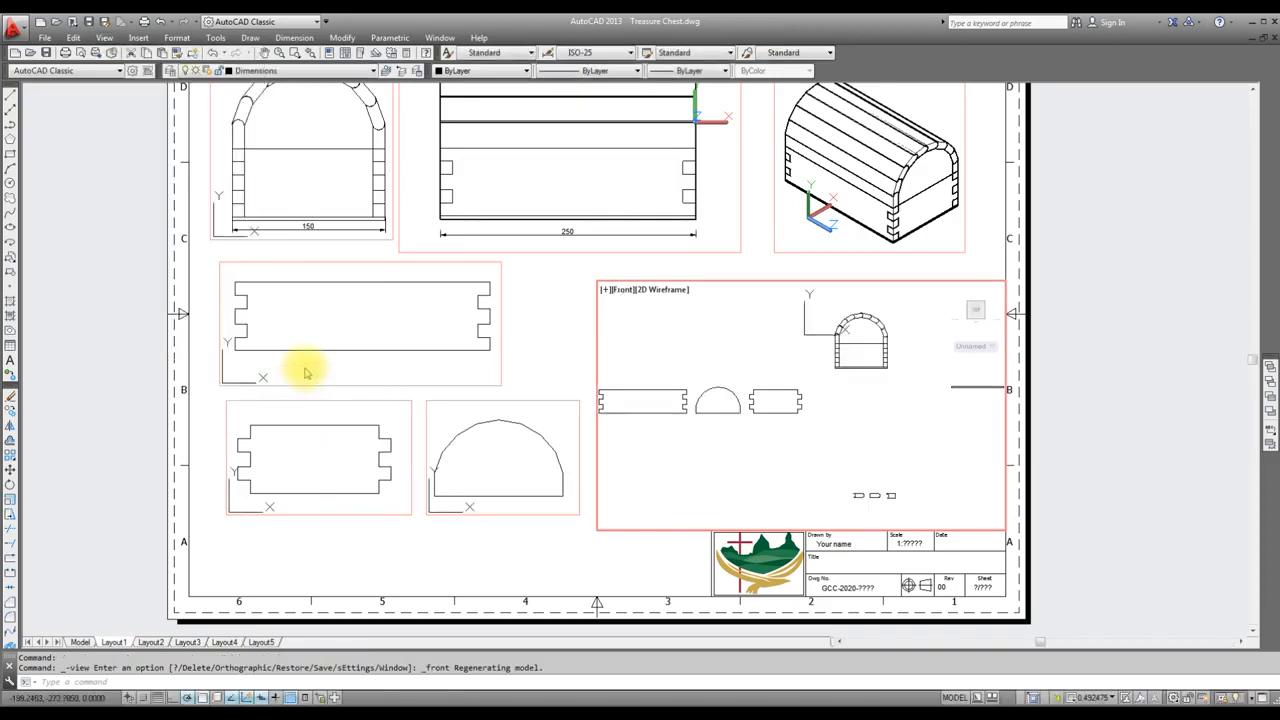
Step: Show the three lid slat profiles in this viewport at 1:2 scale and return to paper space
scroll(830, 494, "up", 3)
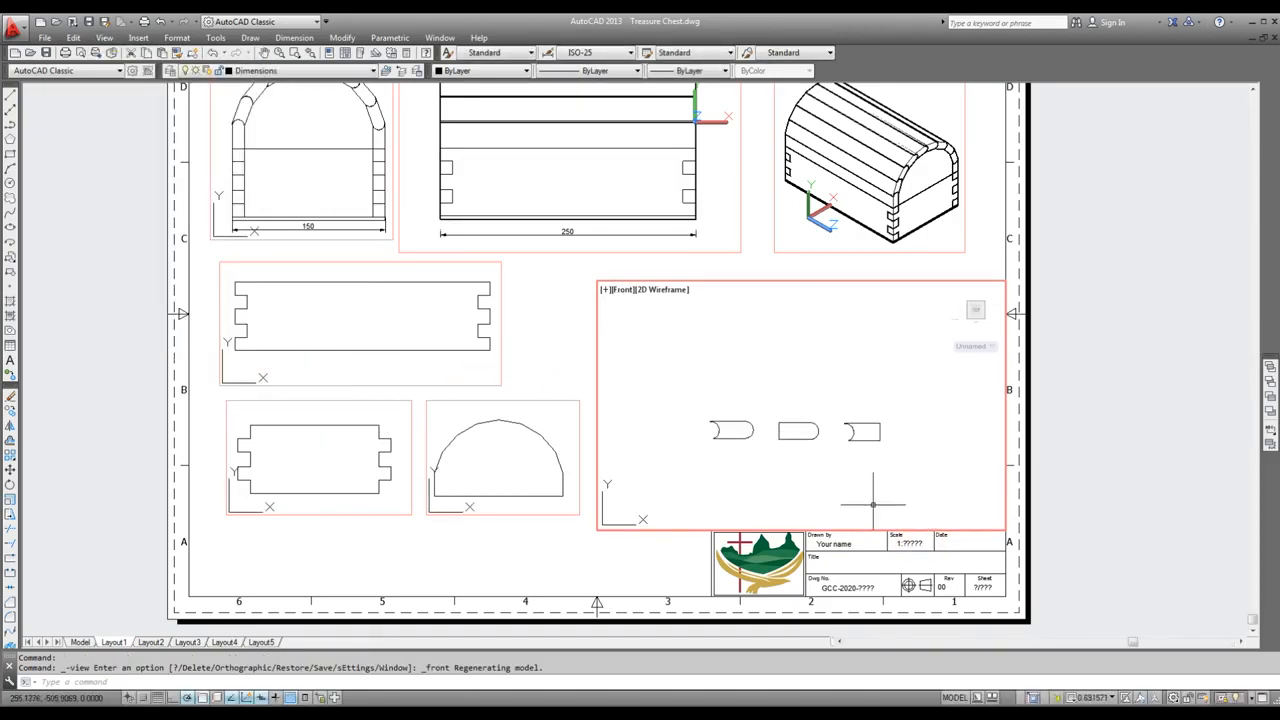
scroll(856, 449, "up", 3)
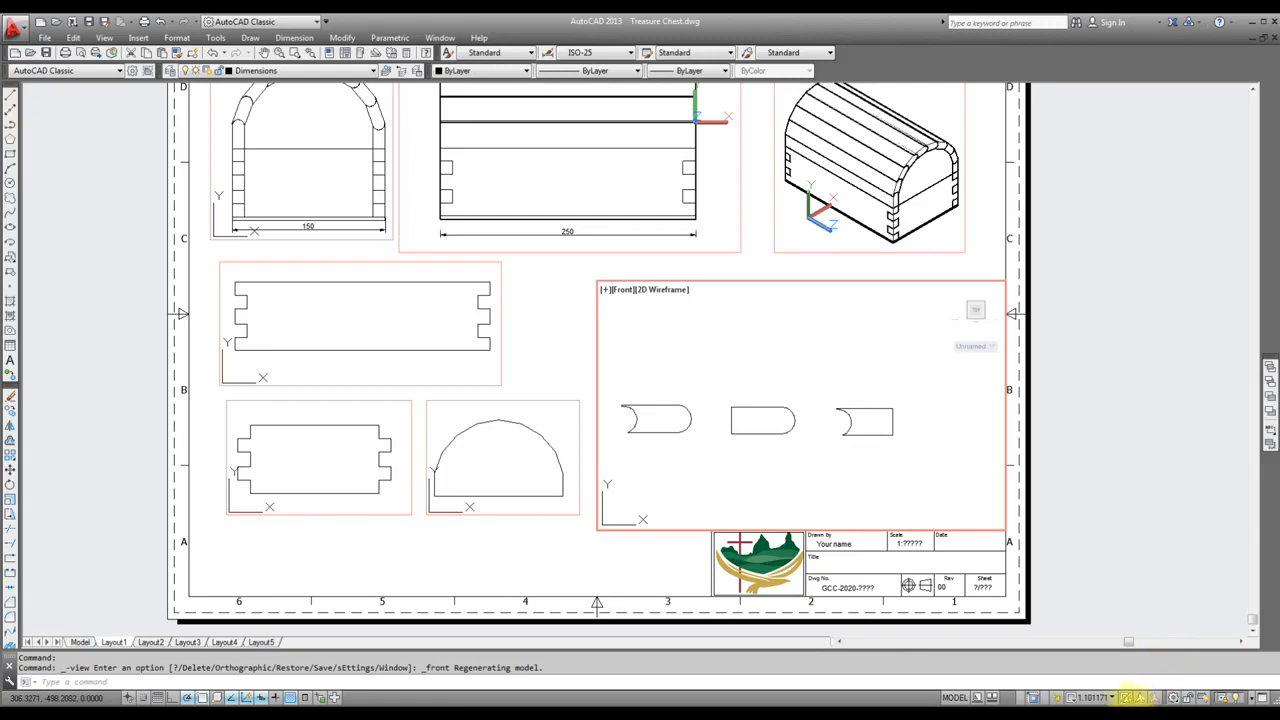
left_click(1108, 697)
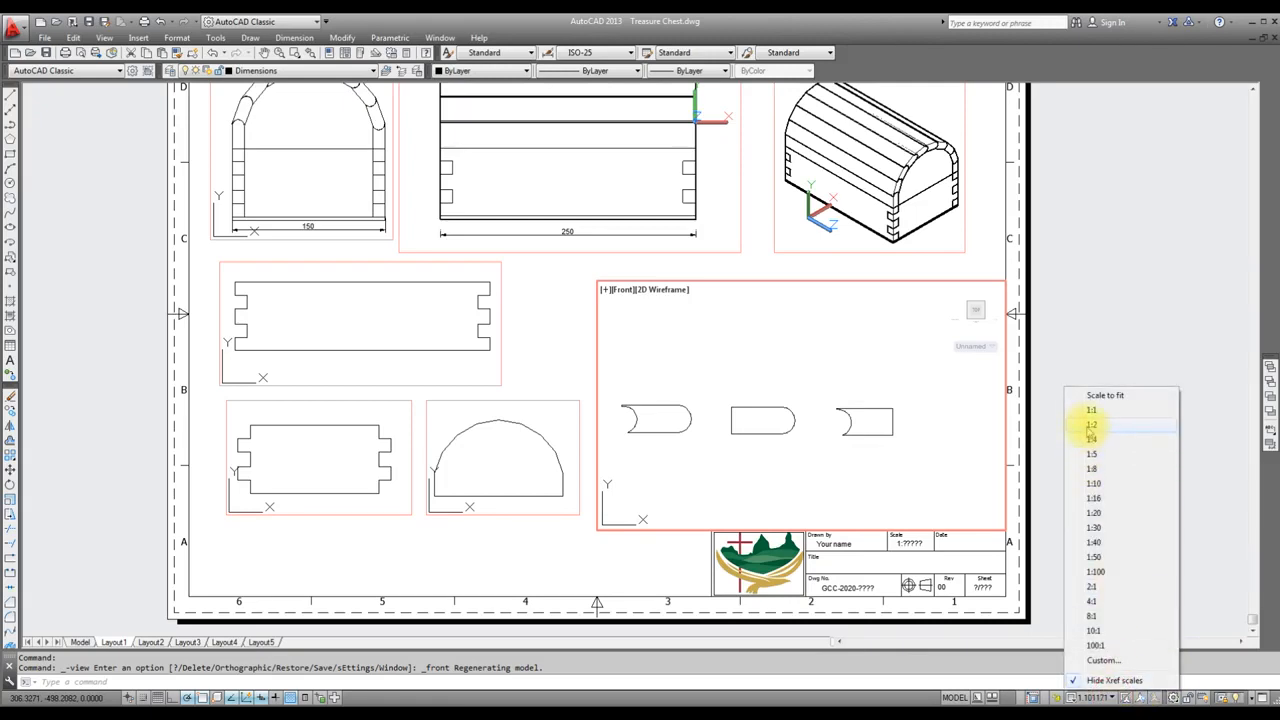
left_click(1091, 425)
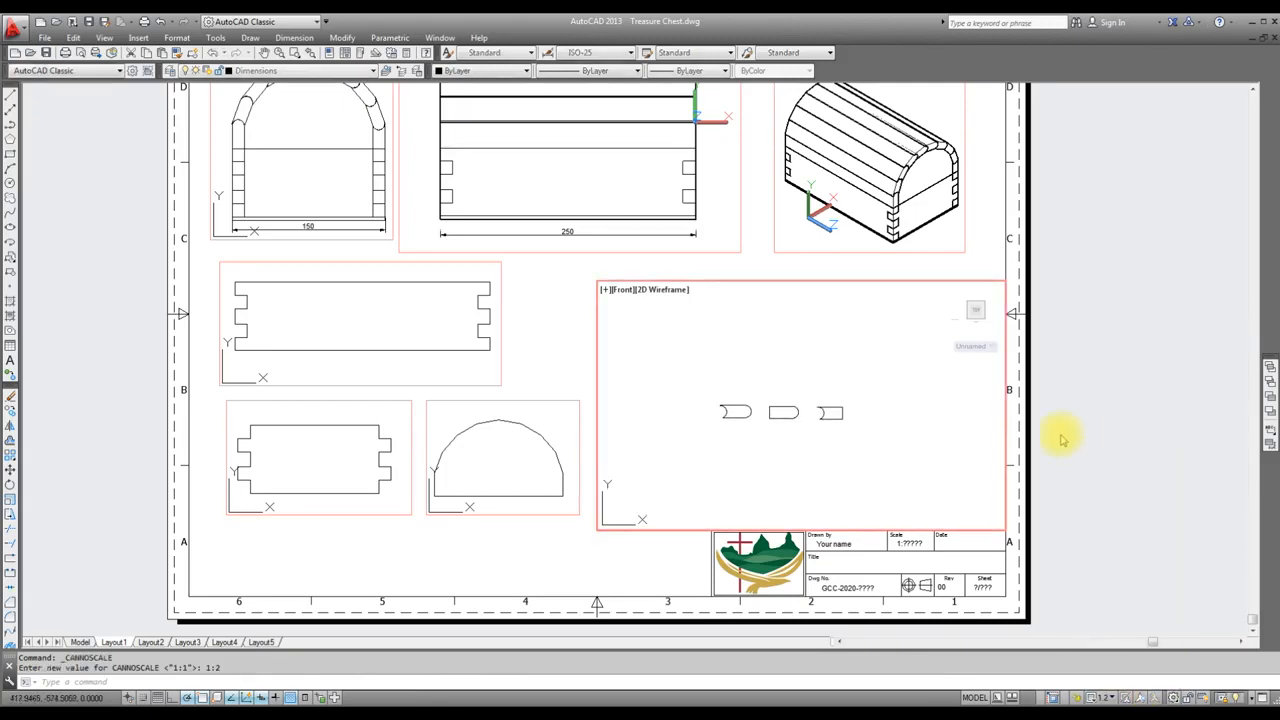
left_click(975, 697)
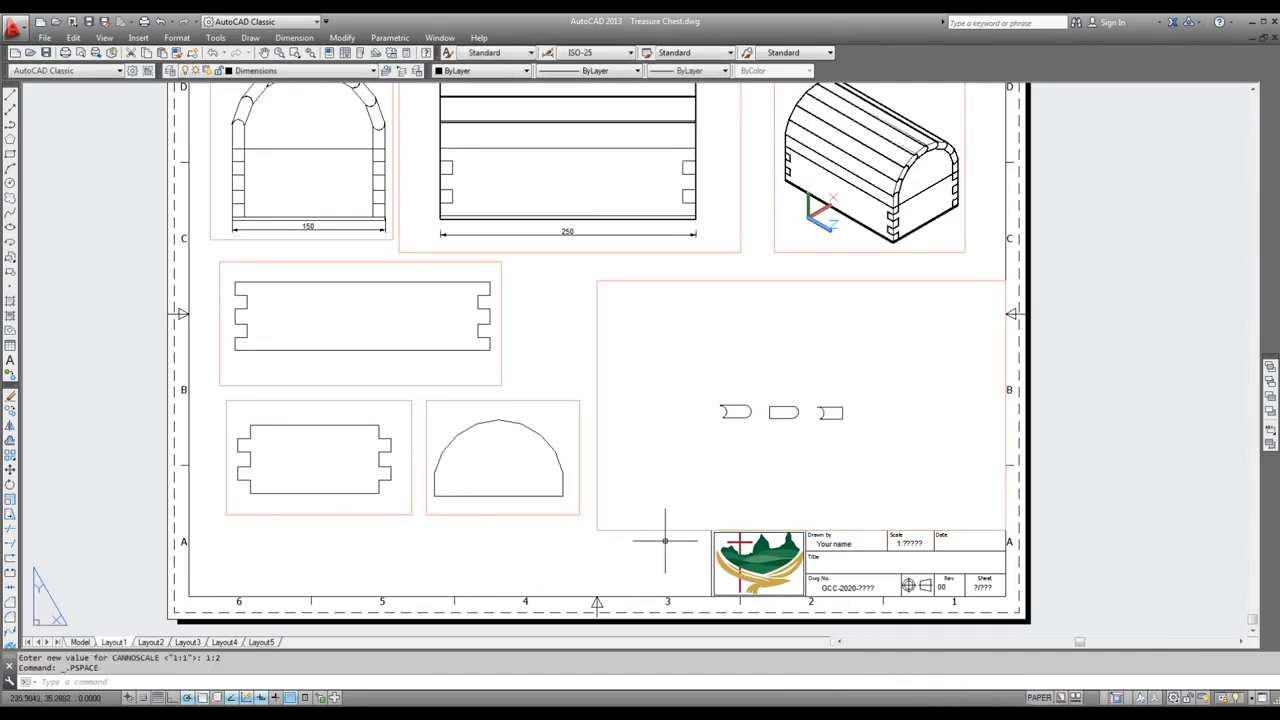
Step: Shrink the viewport from opposite corners to a small frame around the three slat profiles
left_click(654, 527)
left_click(593, 528)
left_click(597, 530)
left_click(682, 481)
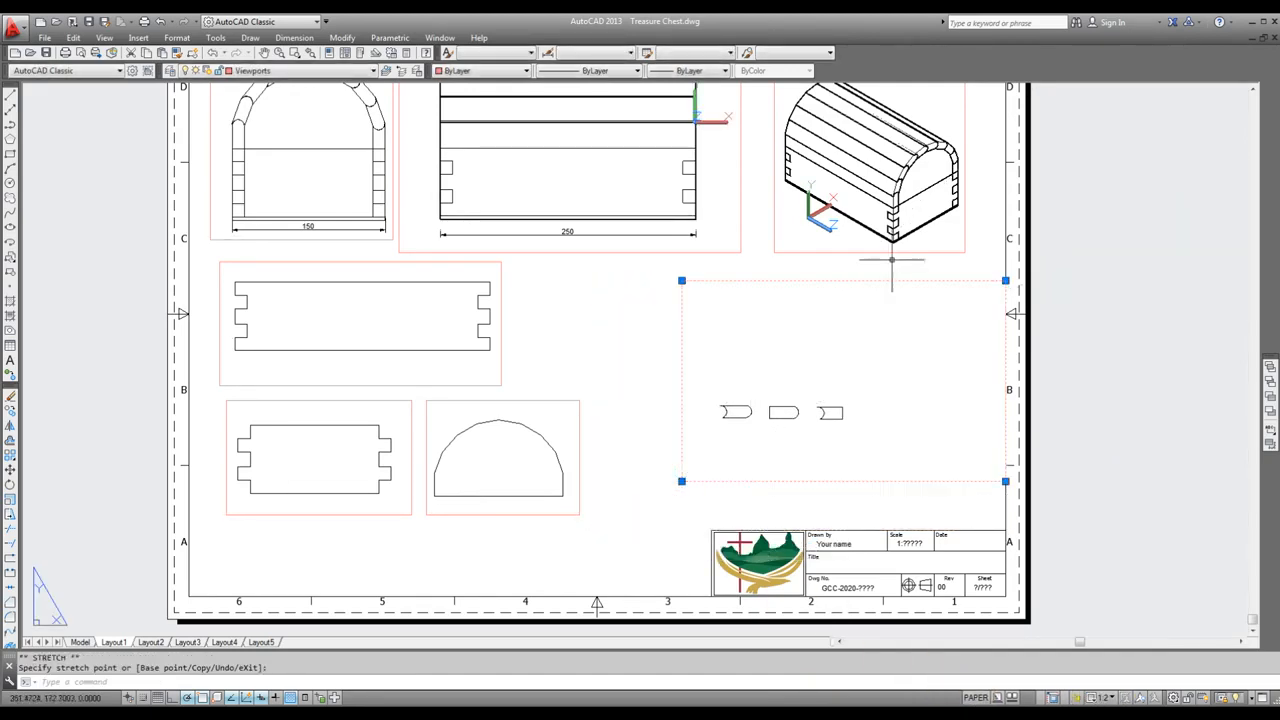
left_click(880, 368)
left_click(880, 481)
left_click(871, 449)
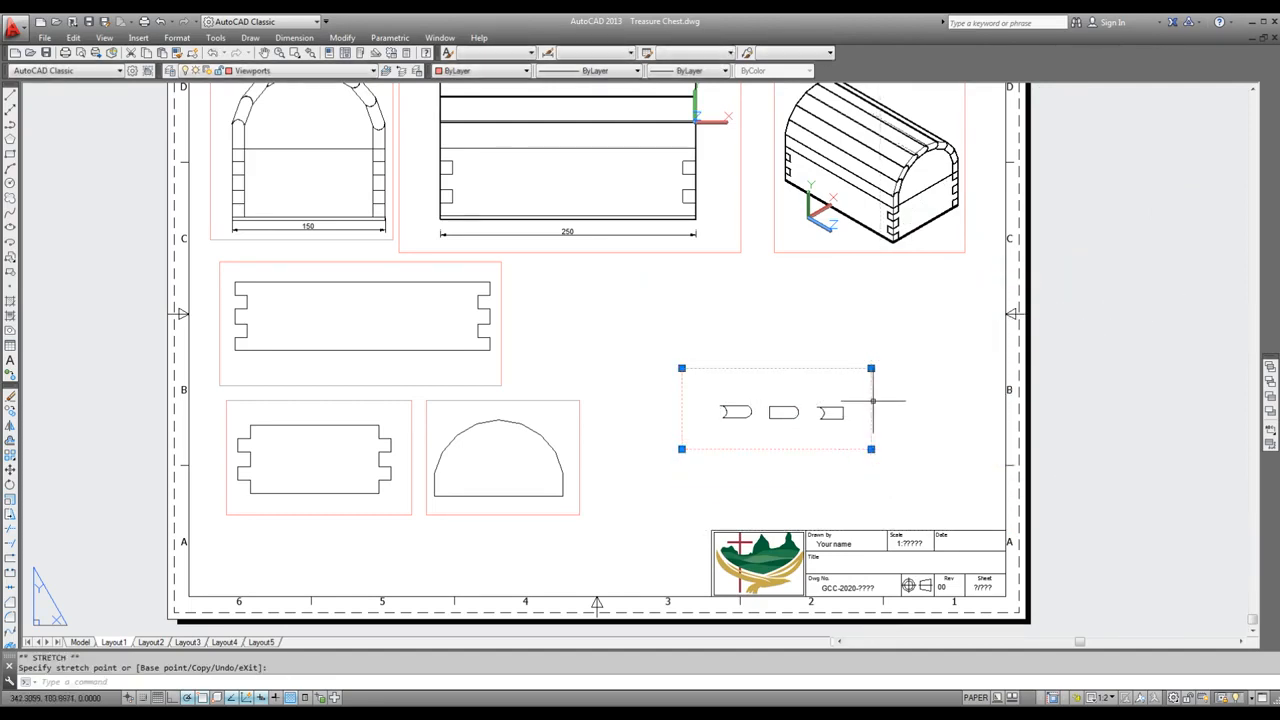
scroll(803, 375, "up", 2)
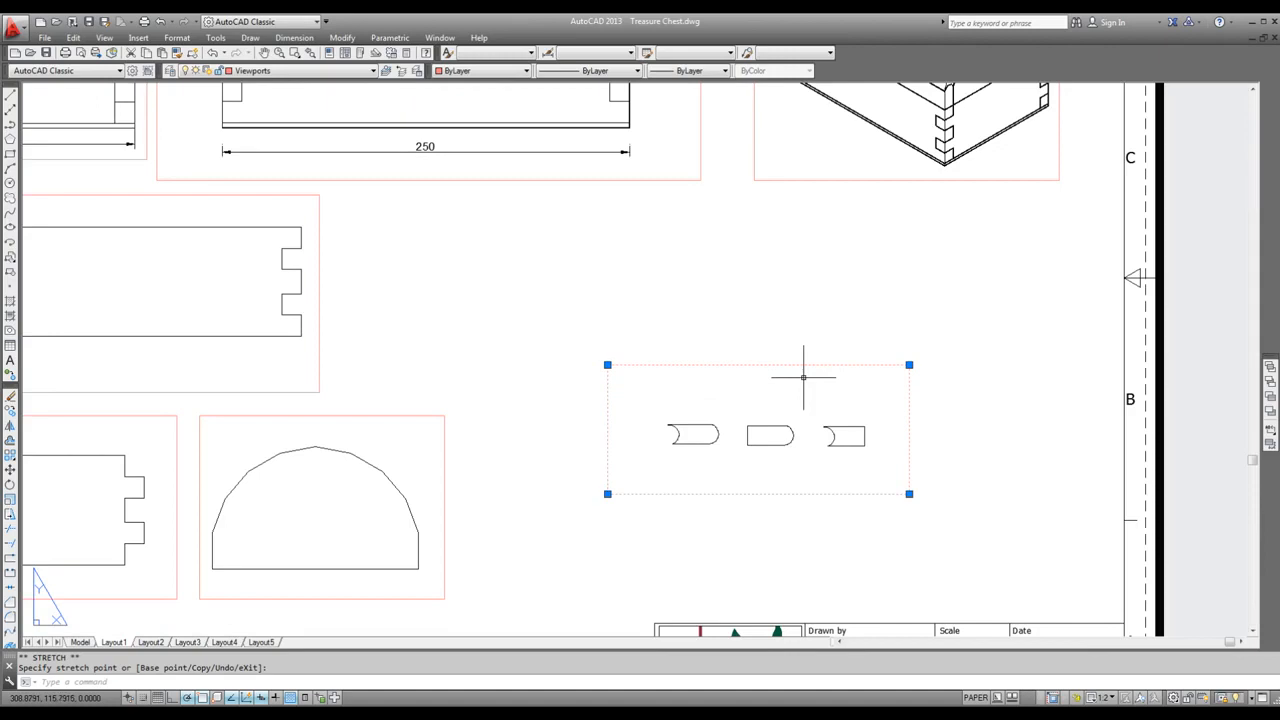
key("Escape")
Step: Inside the slat viewport, move the slat profile with one concave and one rounded end horizontally left, away from the middle one
scroll(765, 405, "down", 3)
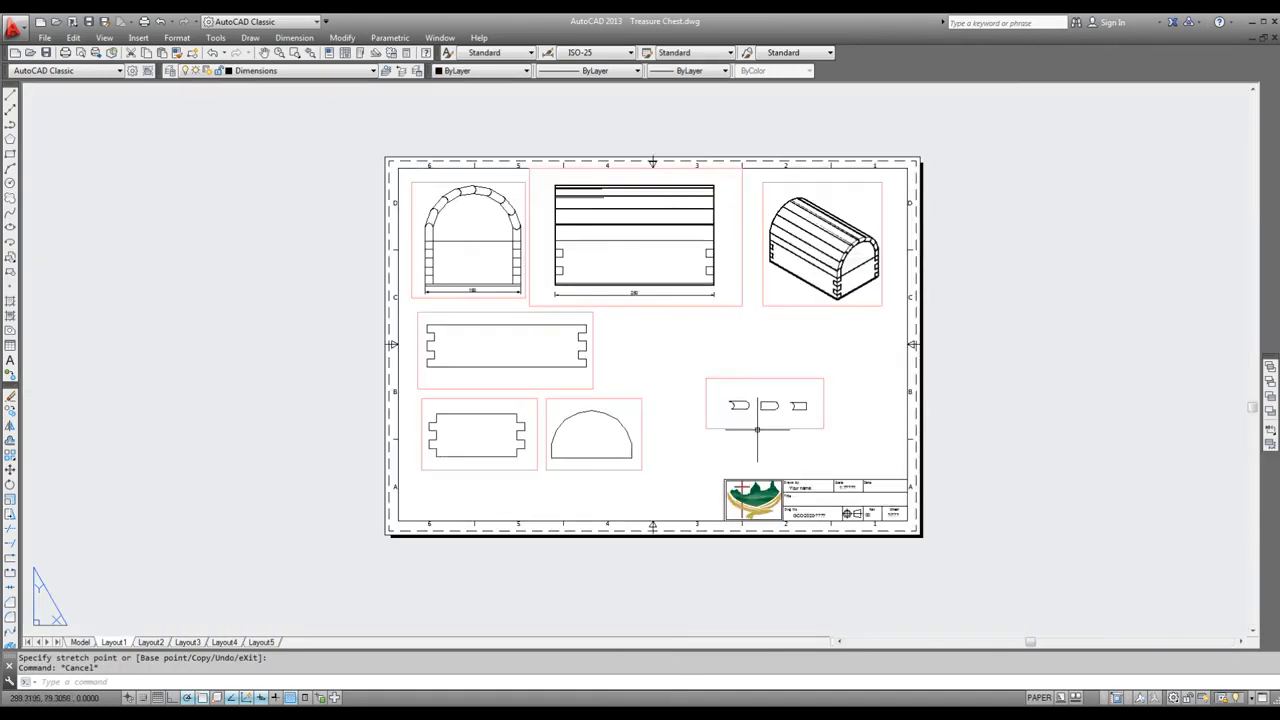
scroll(749, 420, "up", 3)
double_click(770, 340)
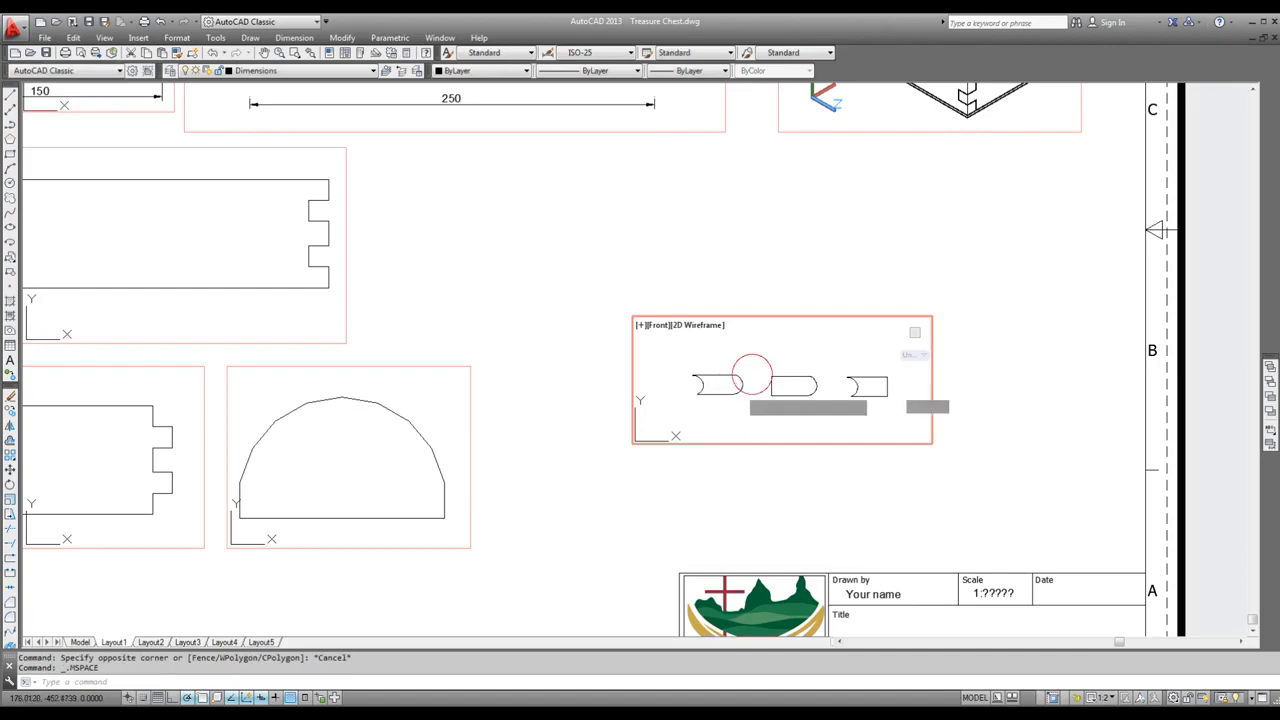
left_click(752, 375)
left_click(682, 416)
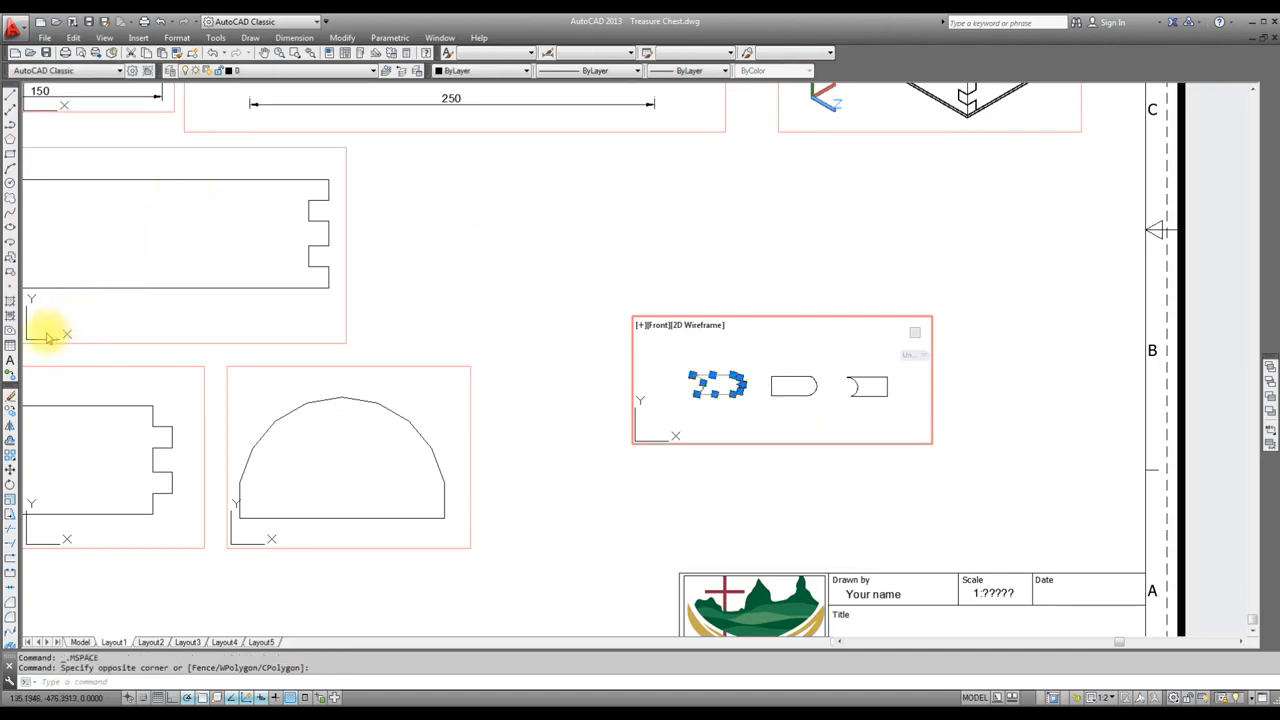
left_click(10, 470)
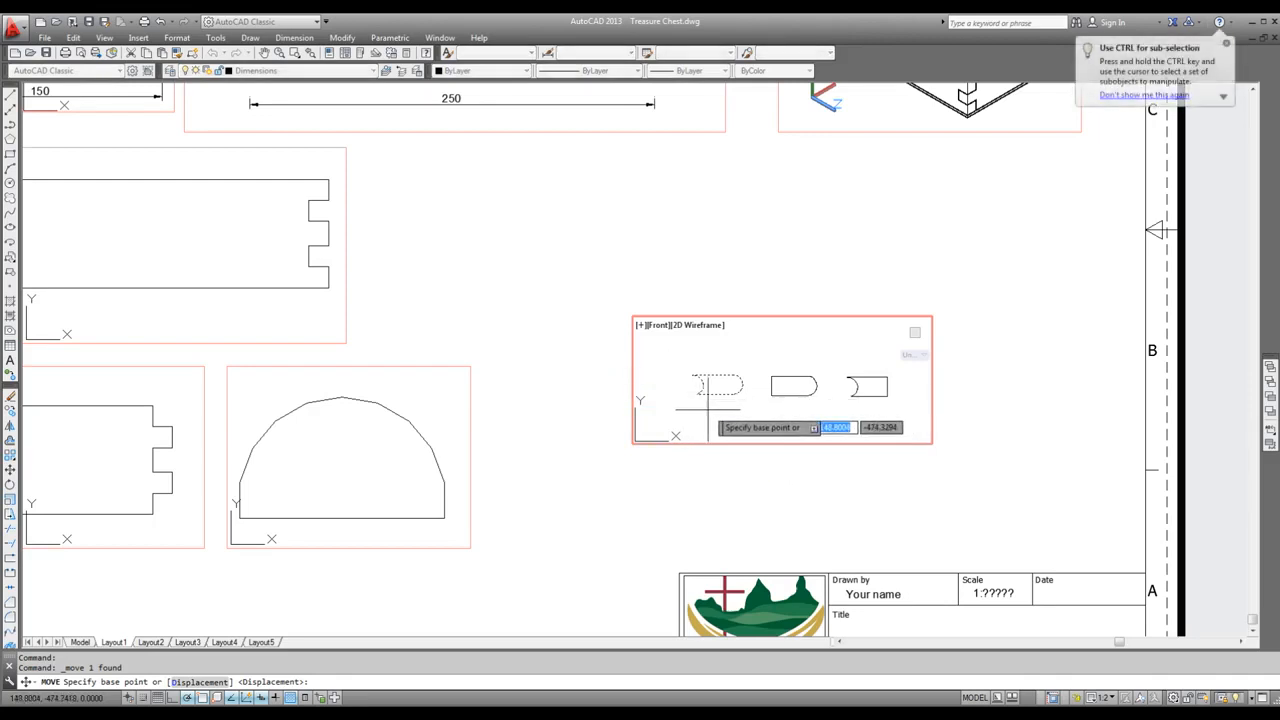
left_click(758, 410)
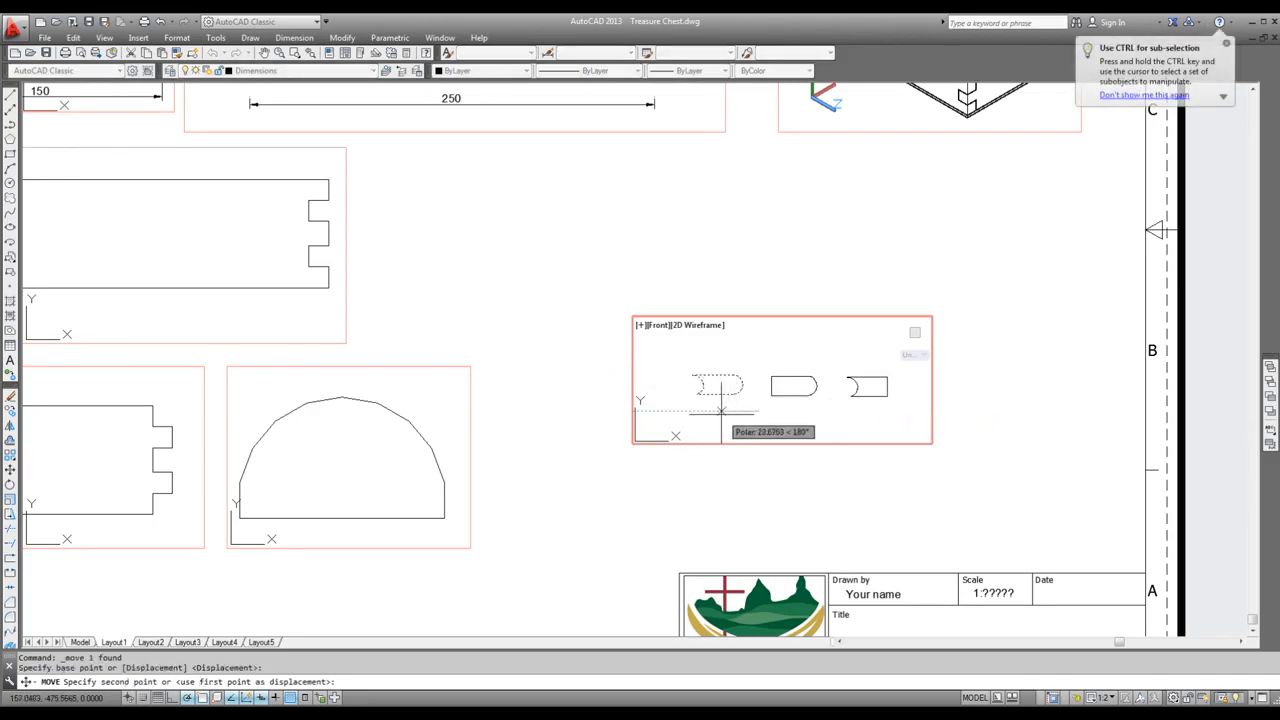
left_click(718, 412)
Step: Move the slat profile with the square end horizontally right by about 26 units and return to paper space
key("space")
left_click(850, 388)
key("space")
left_click(826, 418)
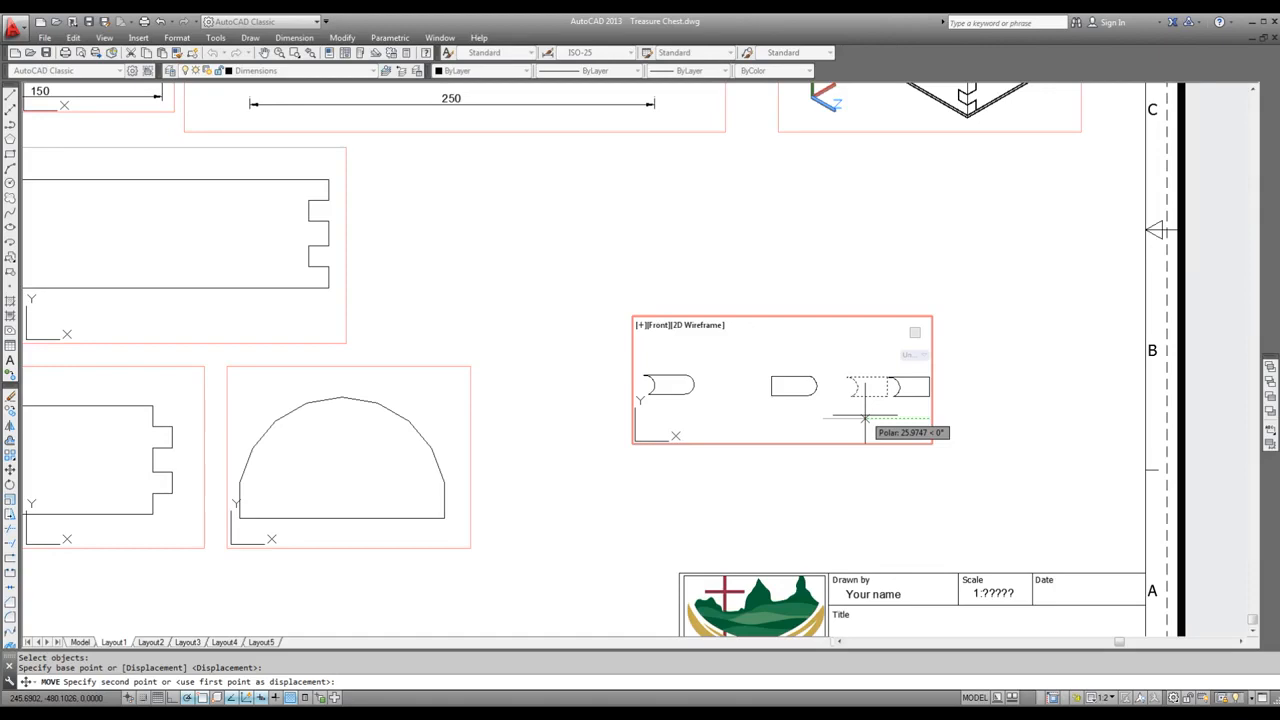
key("Escape")
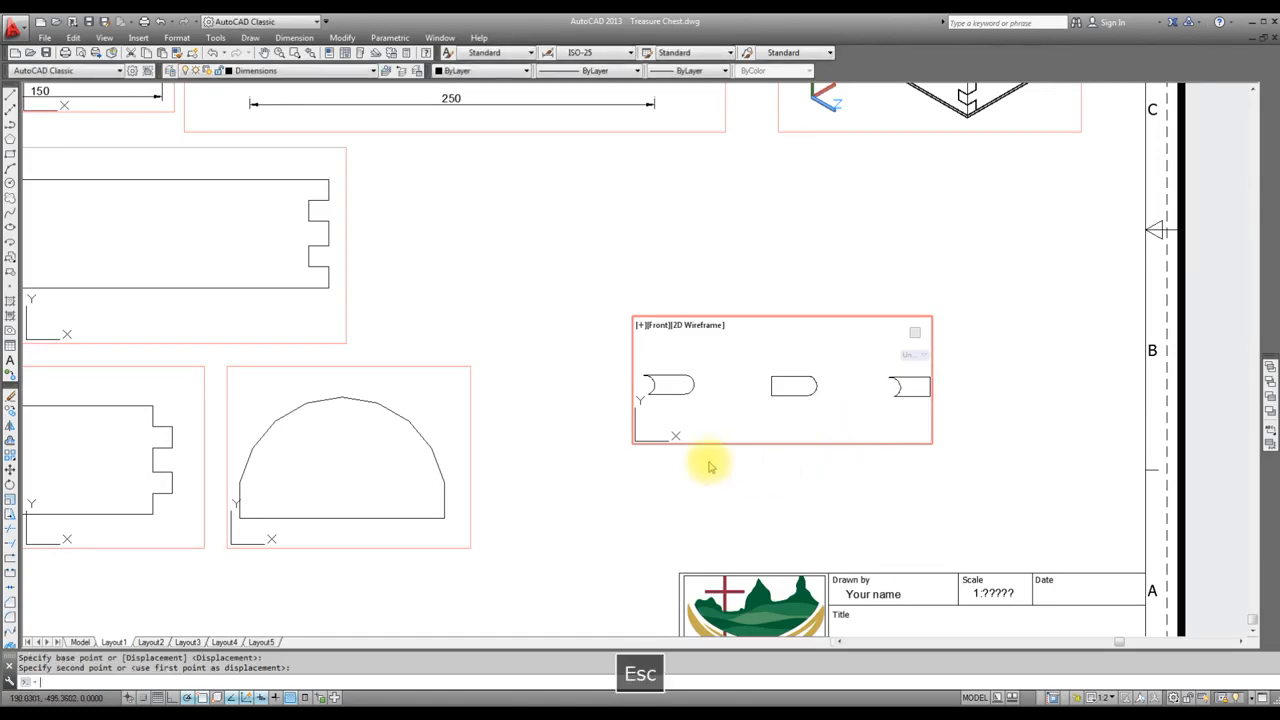
left_click(973, 697)
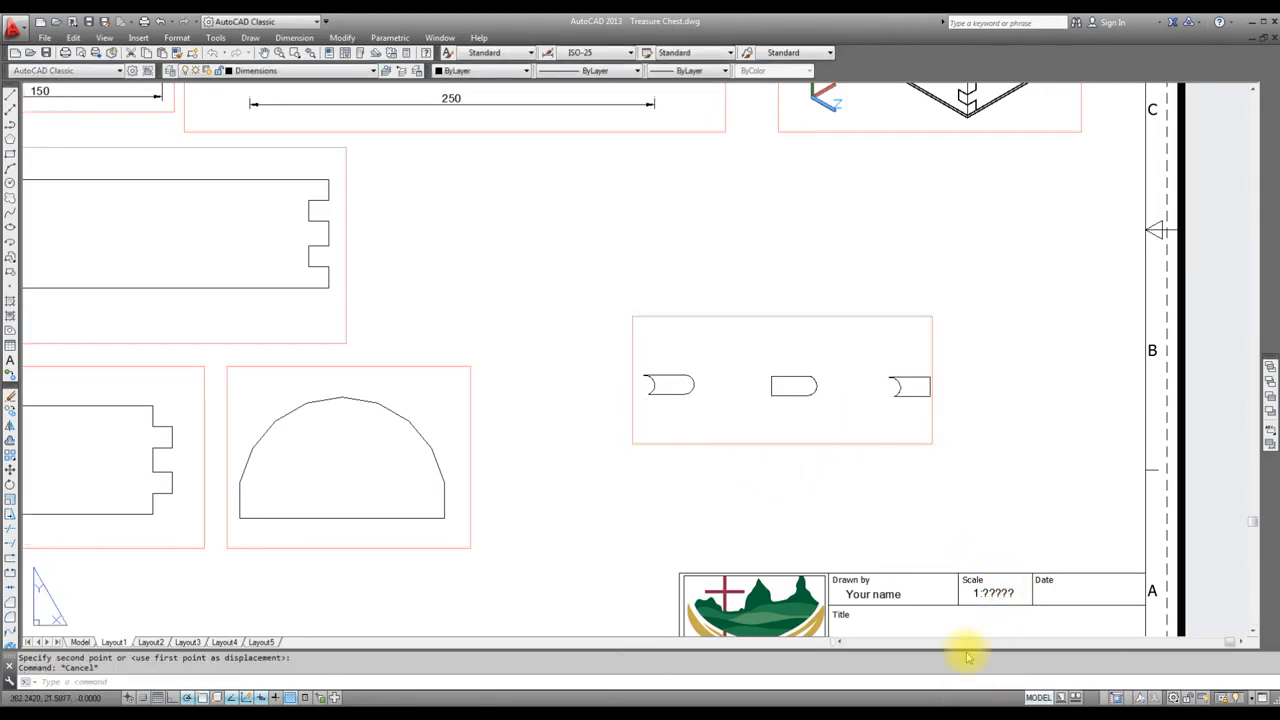
Step: Move the slat profiles' viewport straight down to just above the title block
left_click(755, 458)
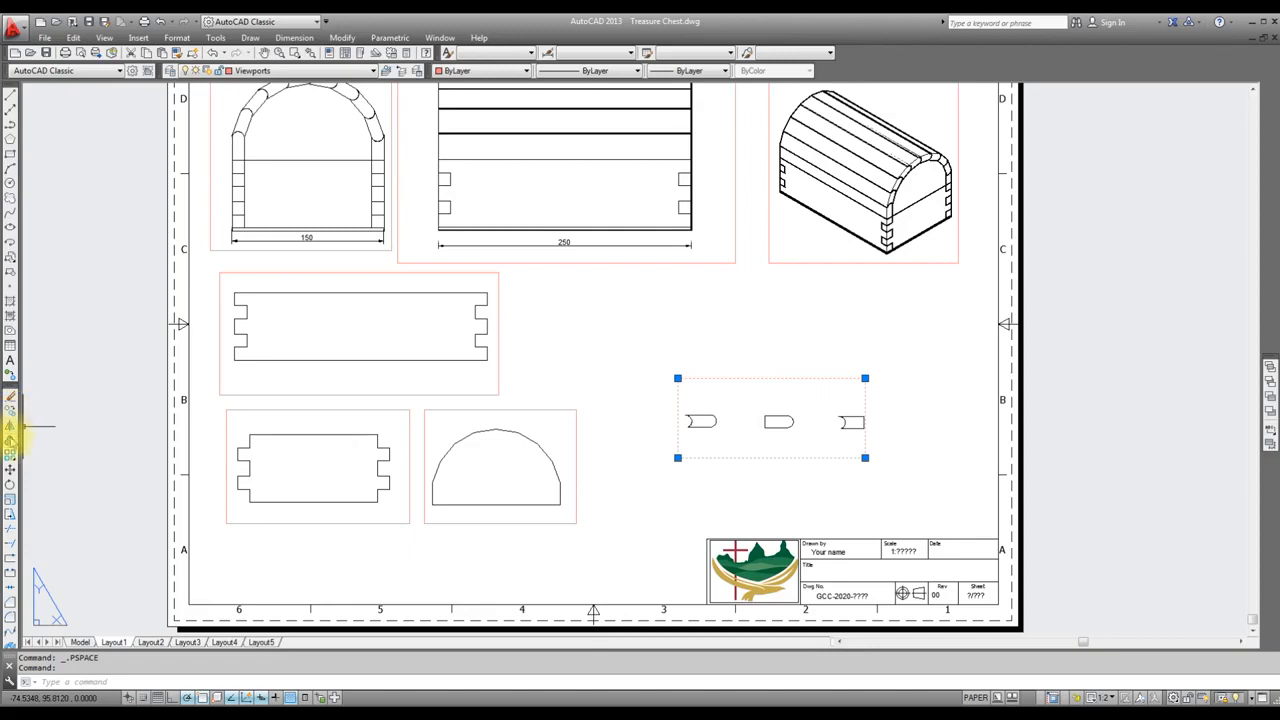
left_click(10, 469)
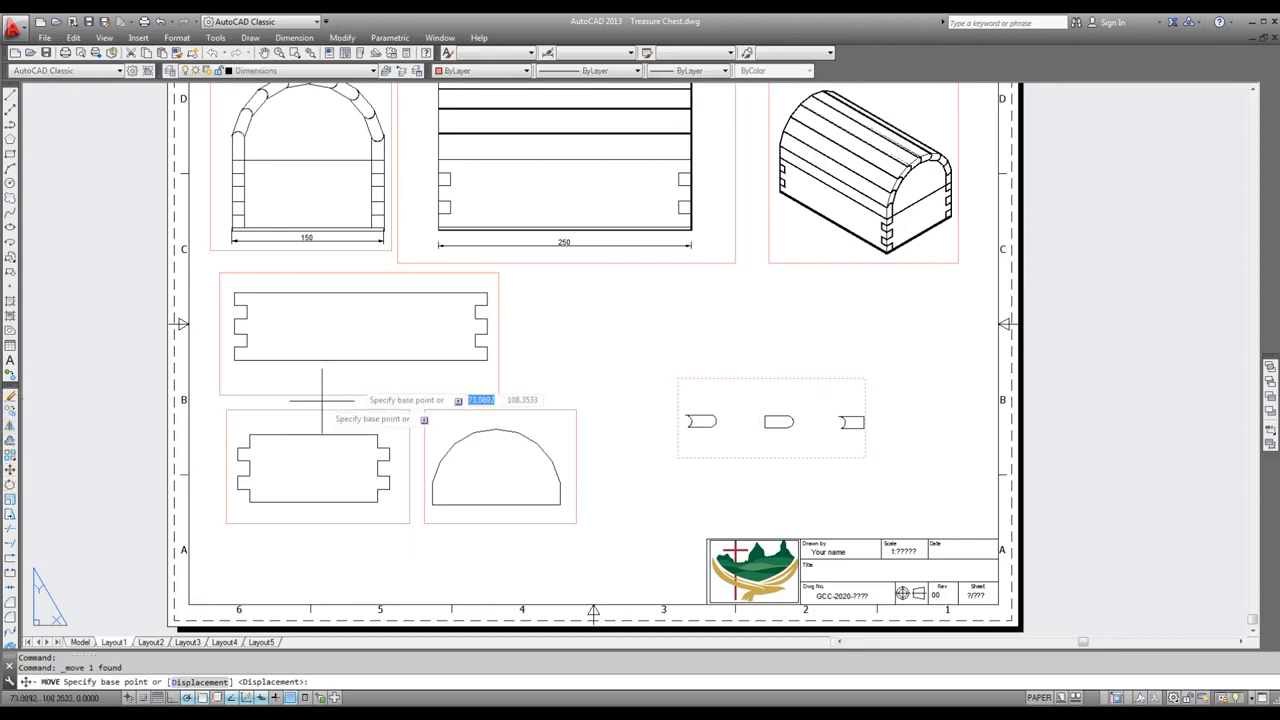
left_click(888, 335)
left_click(888, 393)
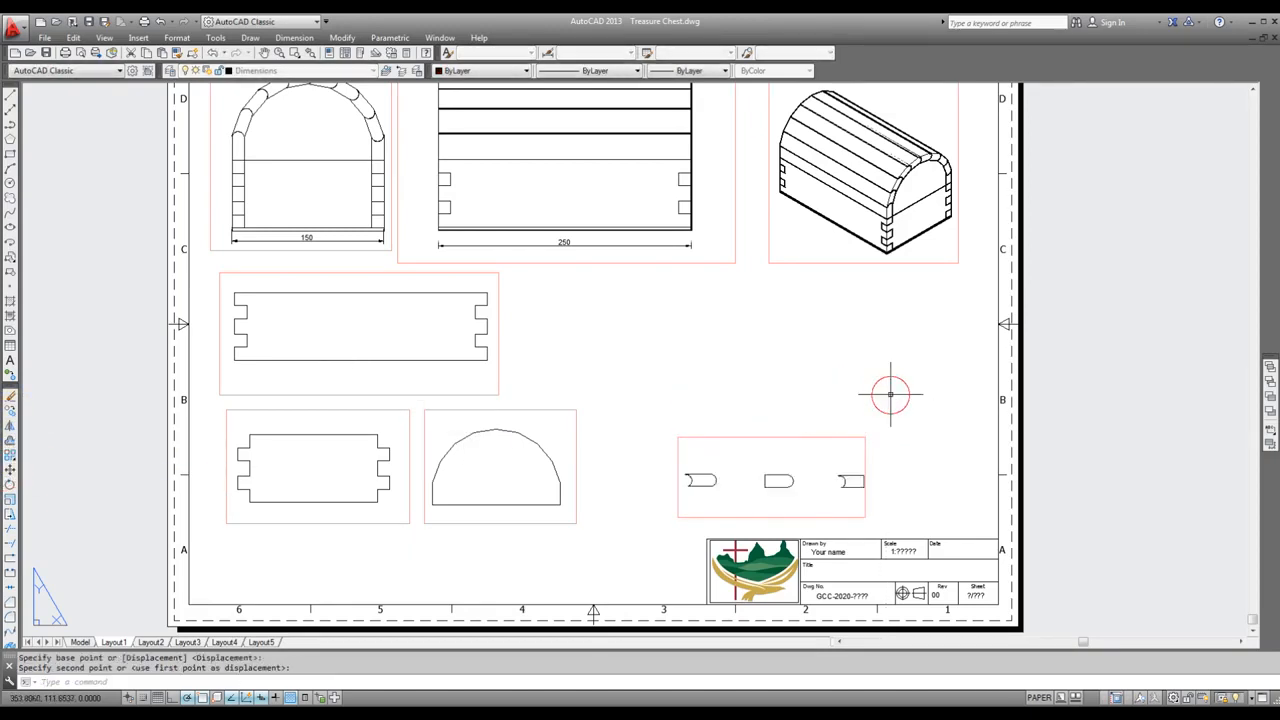
Step: Copy the long jointed panel's viewport about 201 units to the right, into the space above the slat viewport
left_click(498, 329)
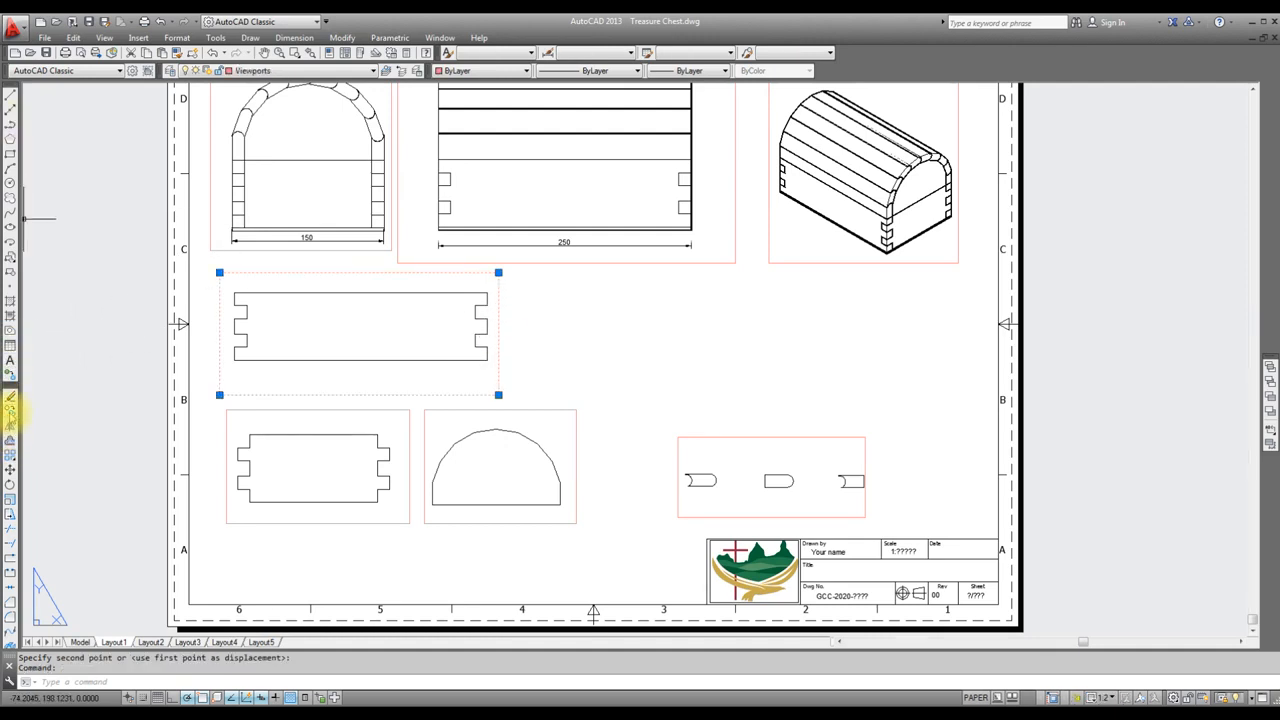
left_click(10, 410)
left_click(638, 359)
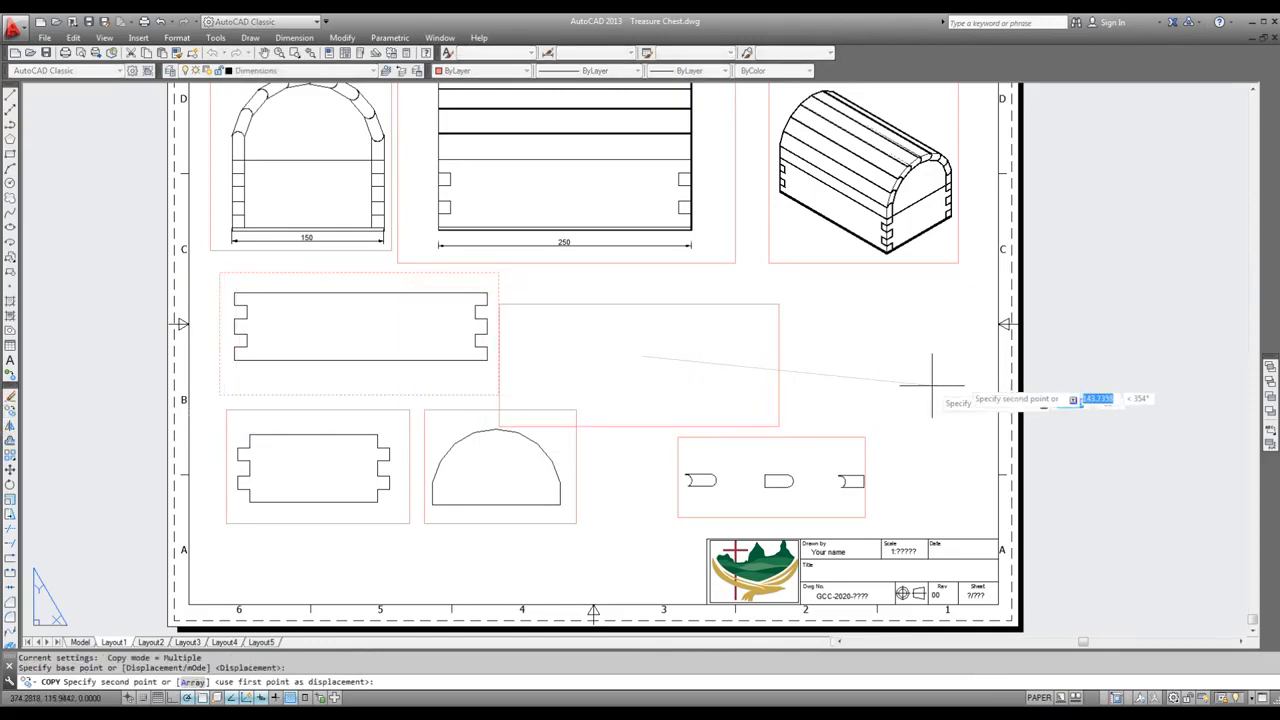
left_click(1050, 368)
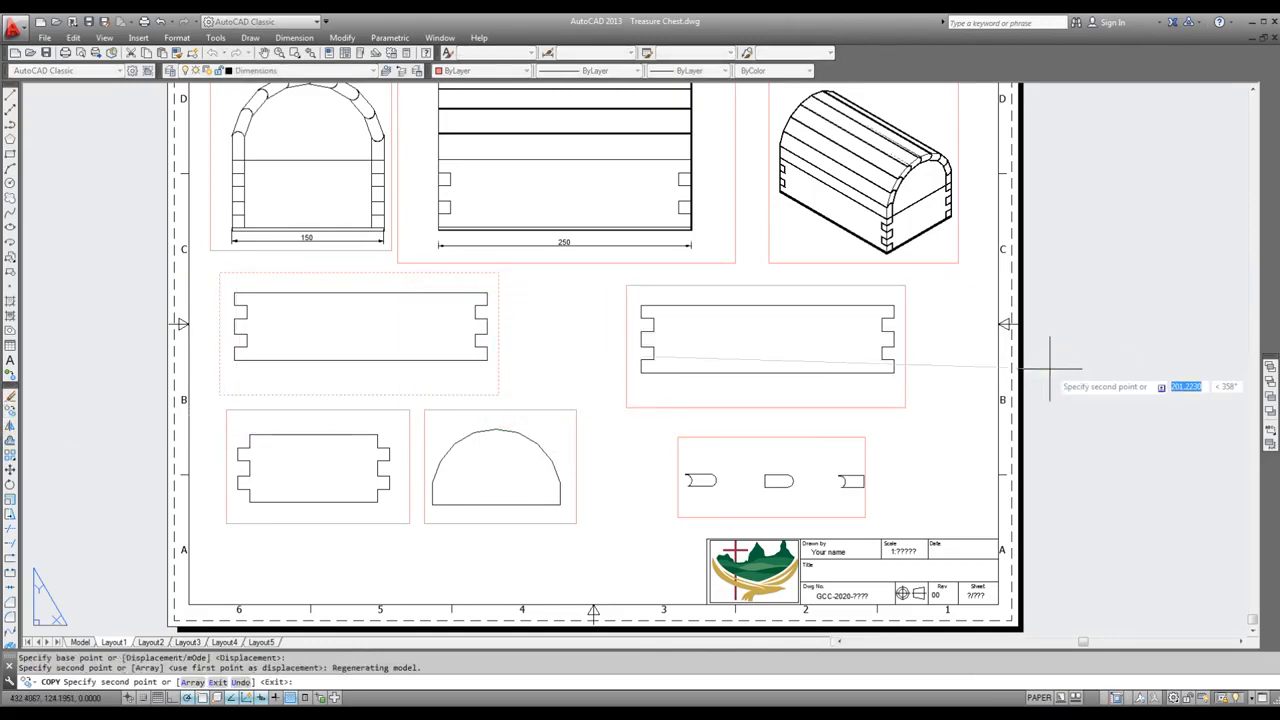
key("Escape")
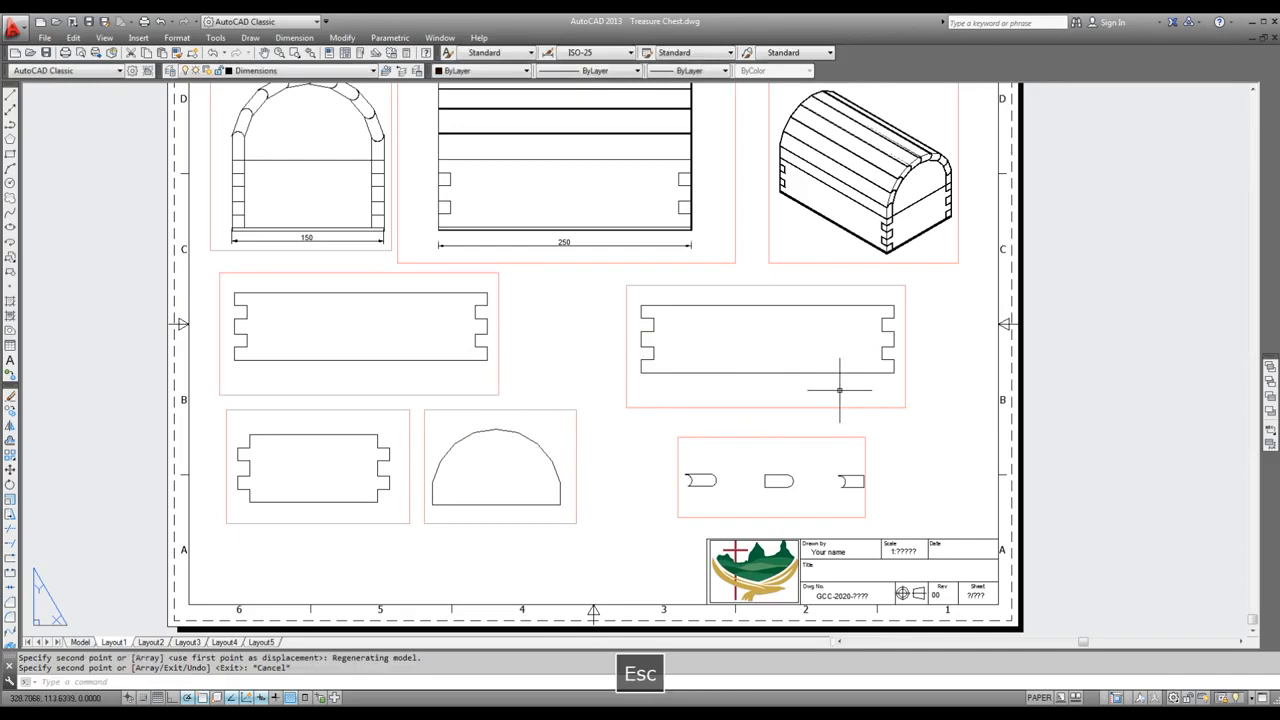
Step: Activate the copied viewport, zoom it out to the other chest parts and switch it to the Top view
double_click(839, 390)
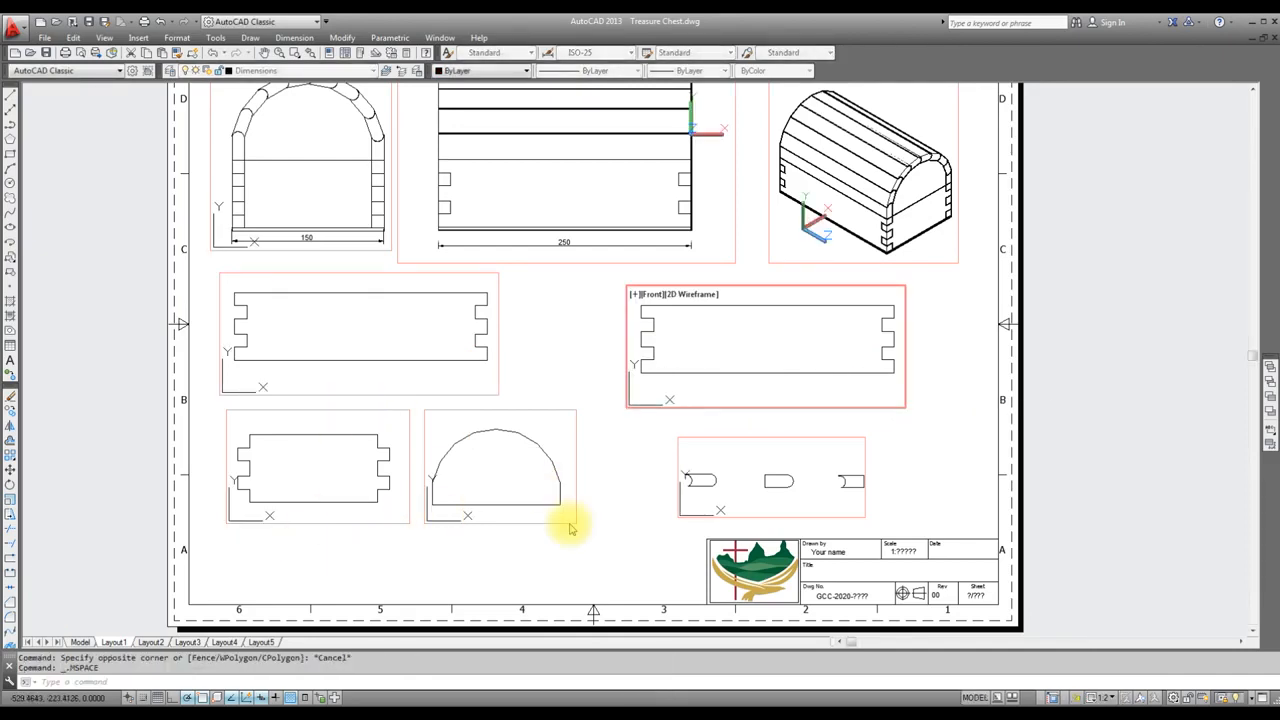
scroll(705, 378, "down", 5)
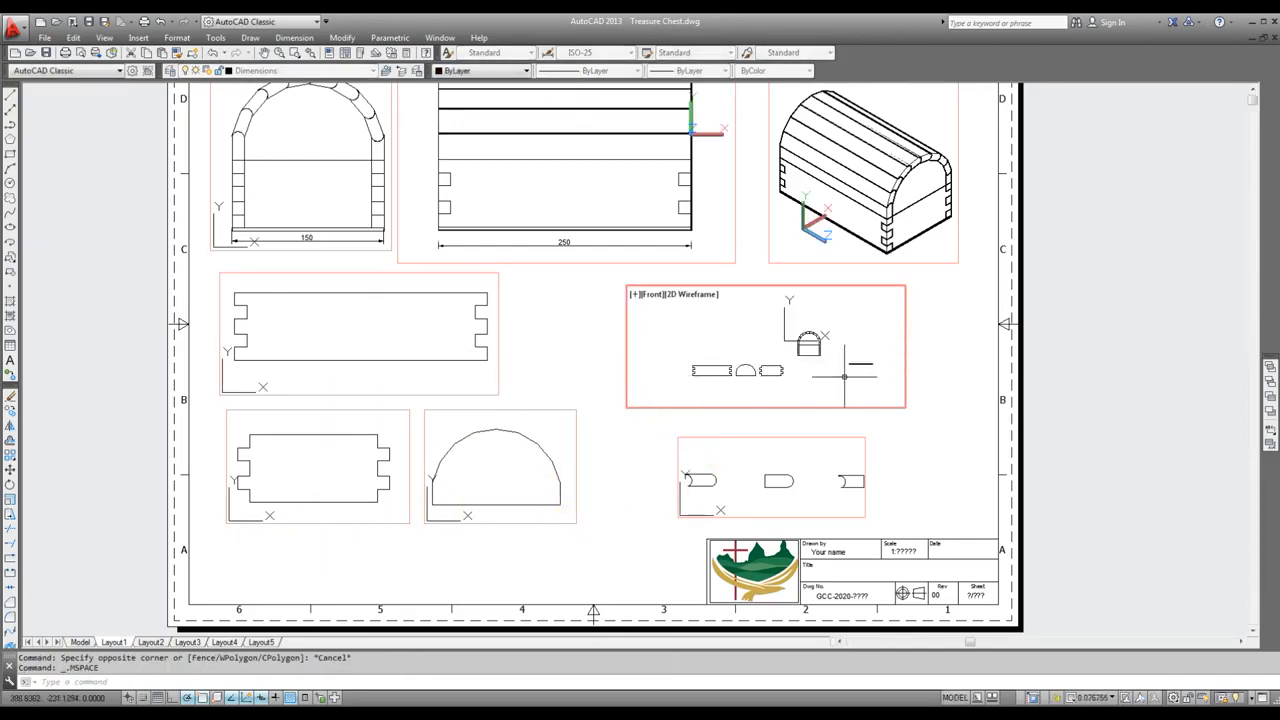
scroll(844, 376, "up", 3)
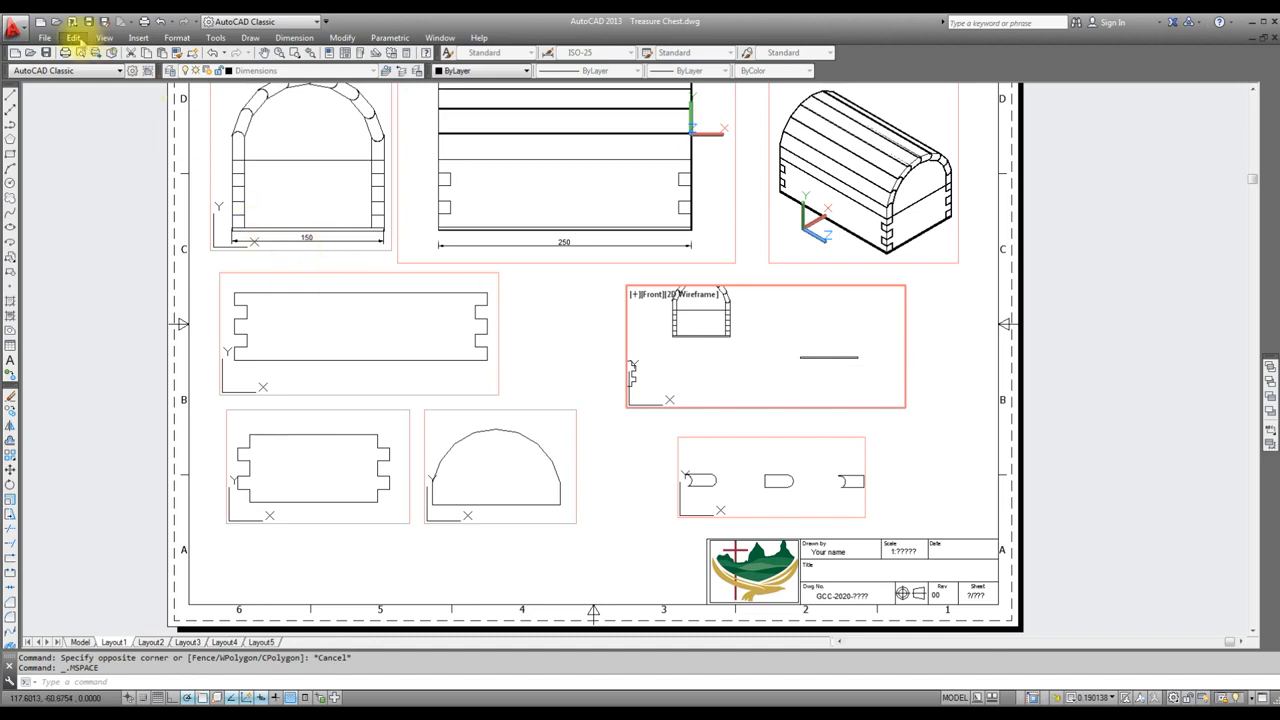
left_click(104, 38)
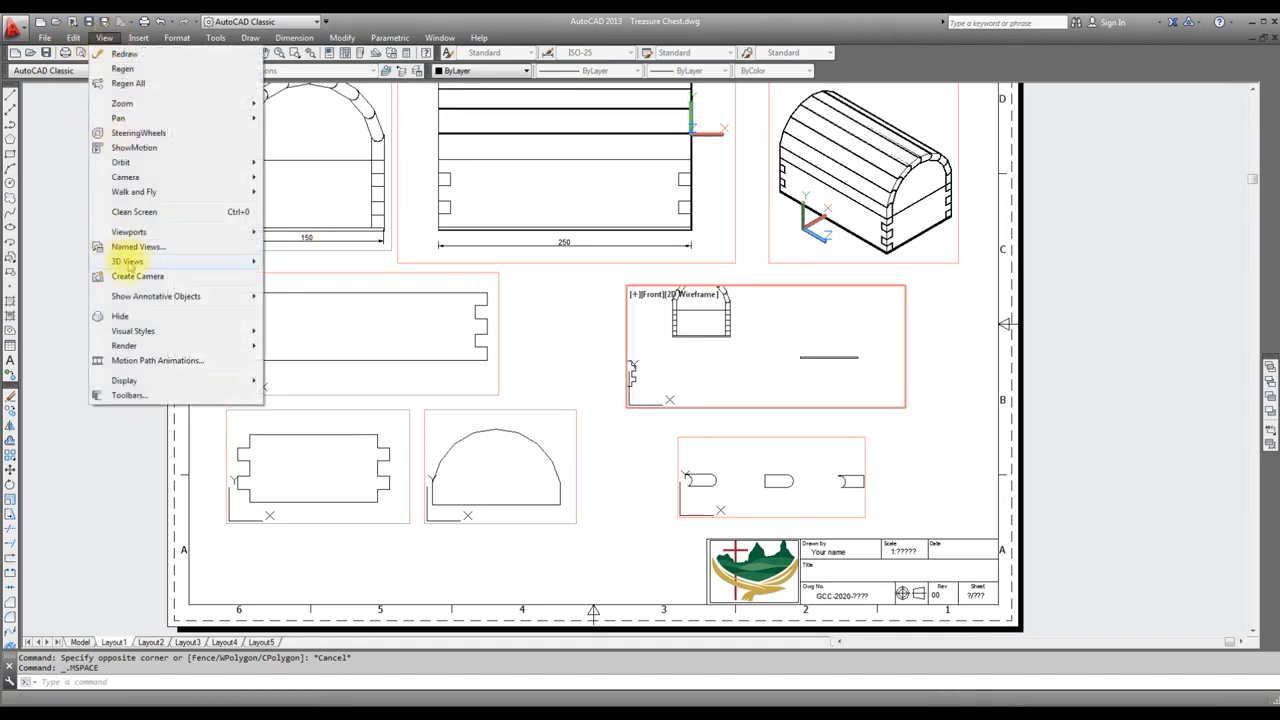
mouse_move(138, 263)
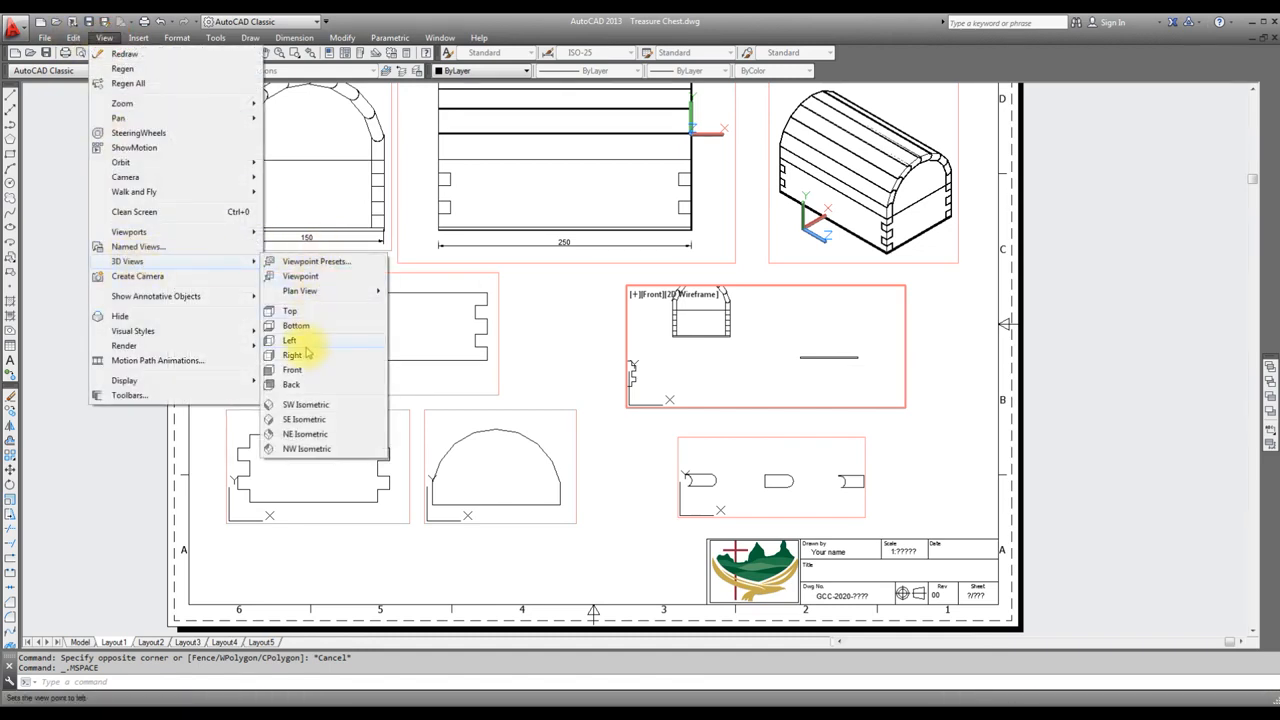
left_click(292, 312)
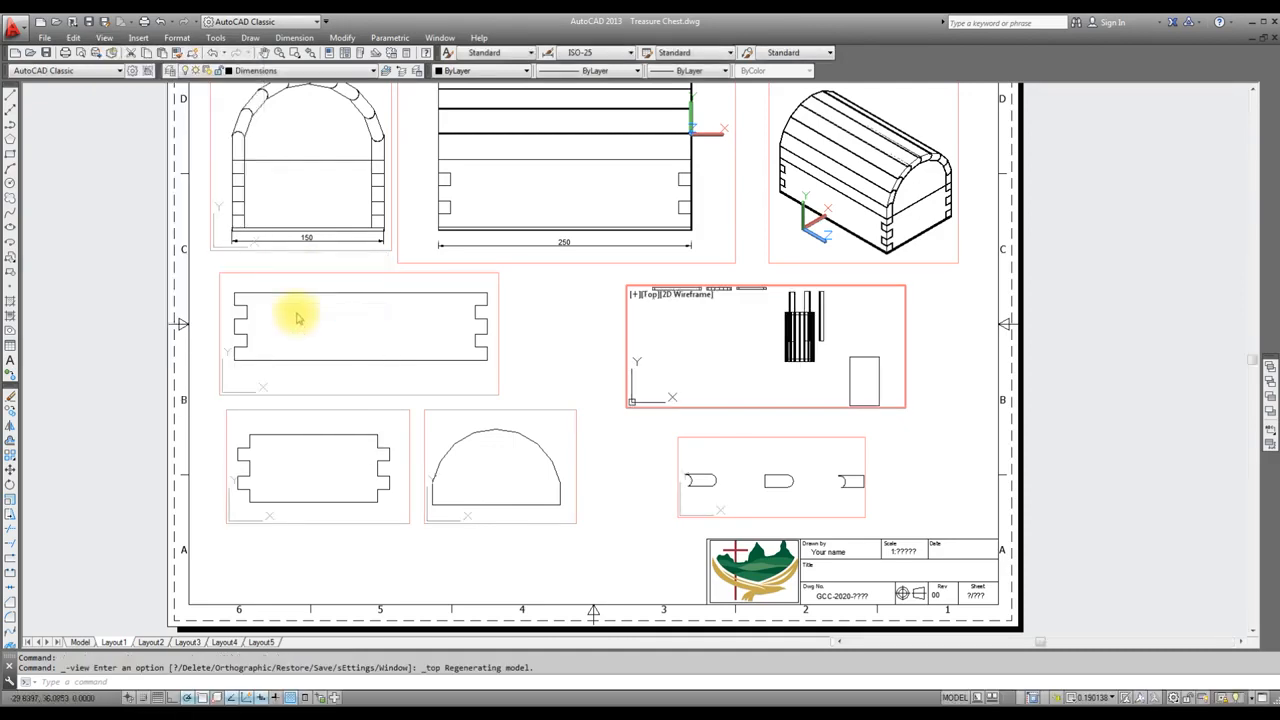
Step: Leave the copied viewport for paper space, open model space and switch it to the Top view
scroll(897, 425, "up", 2)
scroll(900, 403, "up", 2)
scroll(900, 403, "down", 2)
scroll(903, 389, "up", 2)
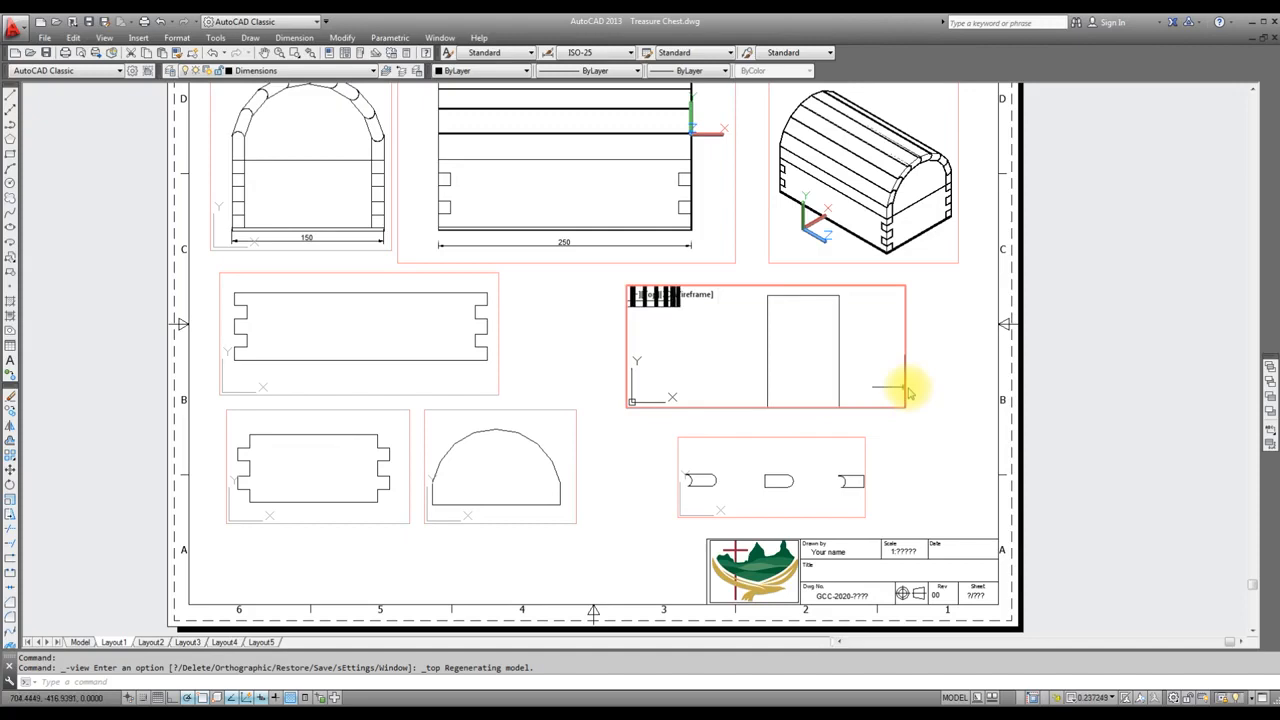
left_click(955, 697)
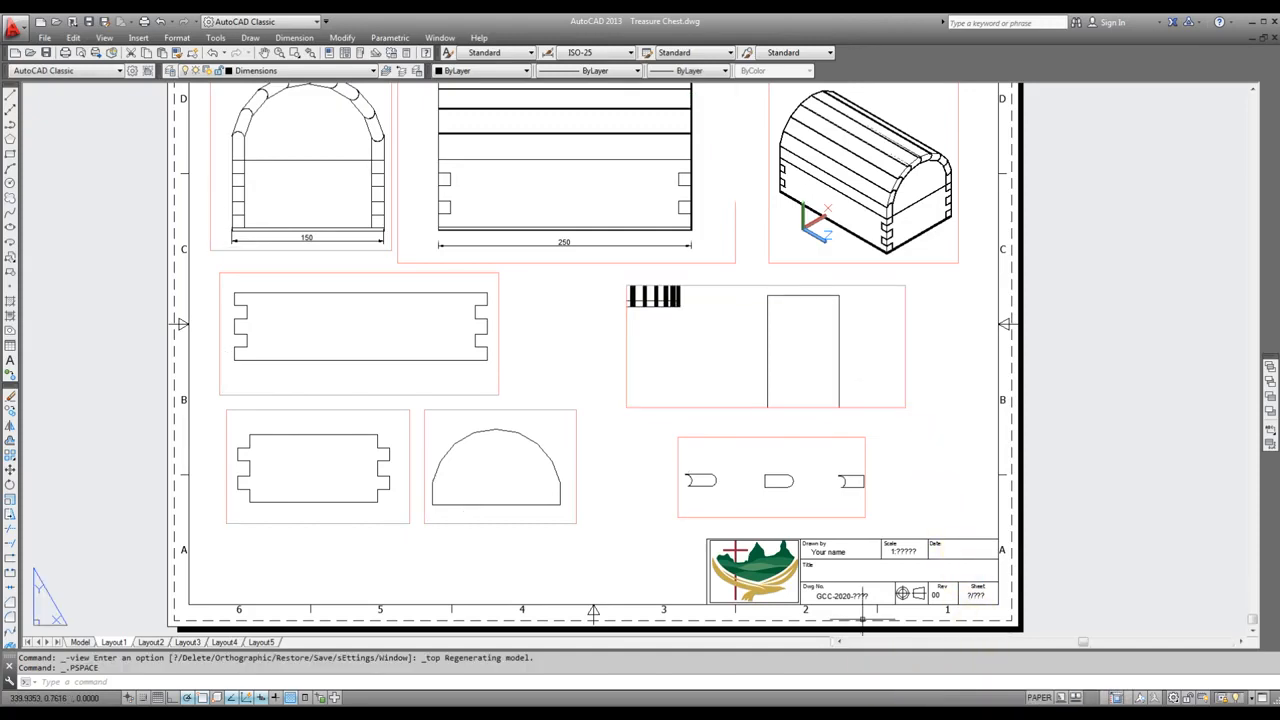
left_click(80, 641)
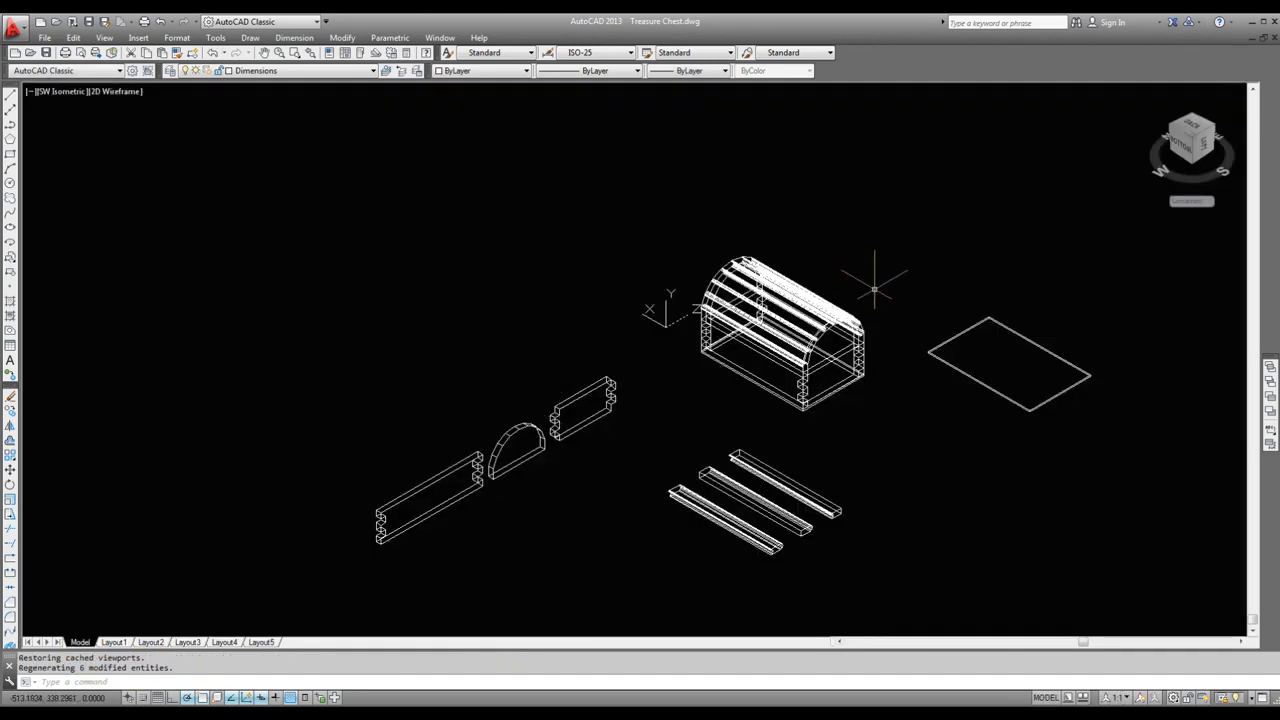
left_click(104, 38)
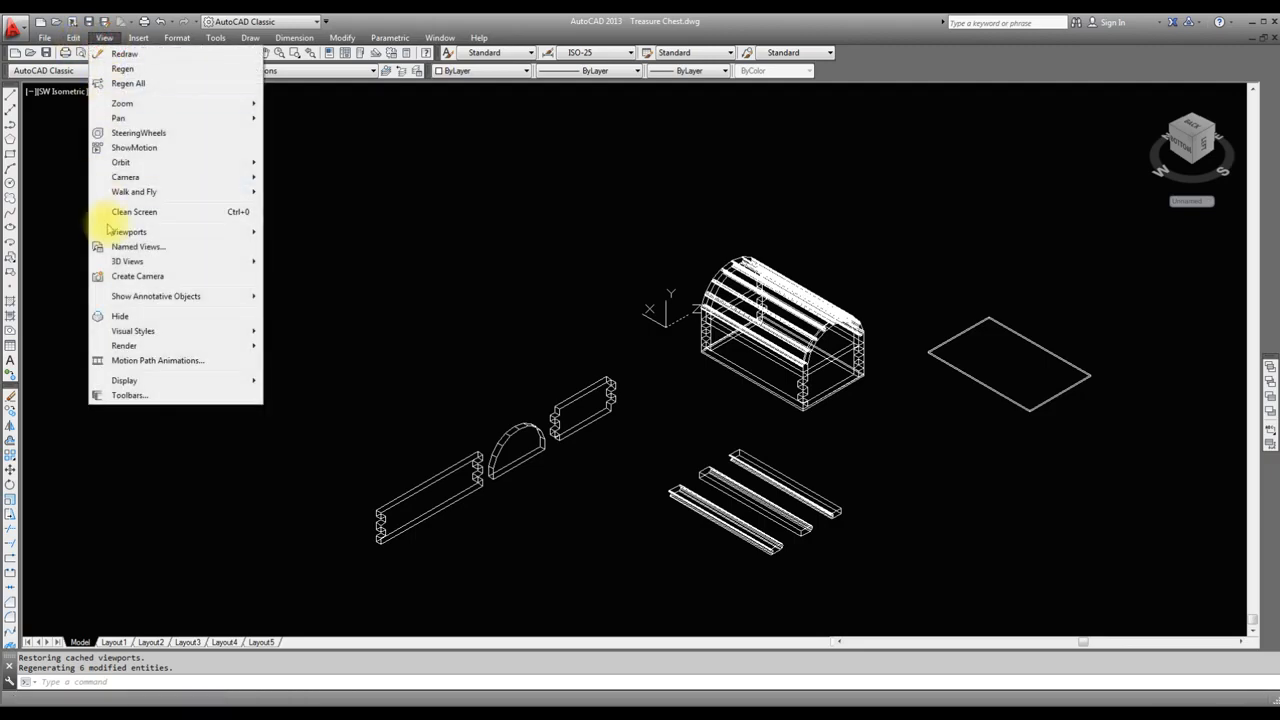
mouse_move(155, 263)
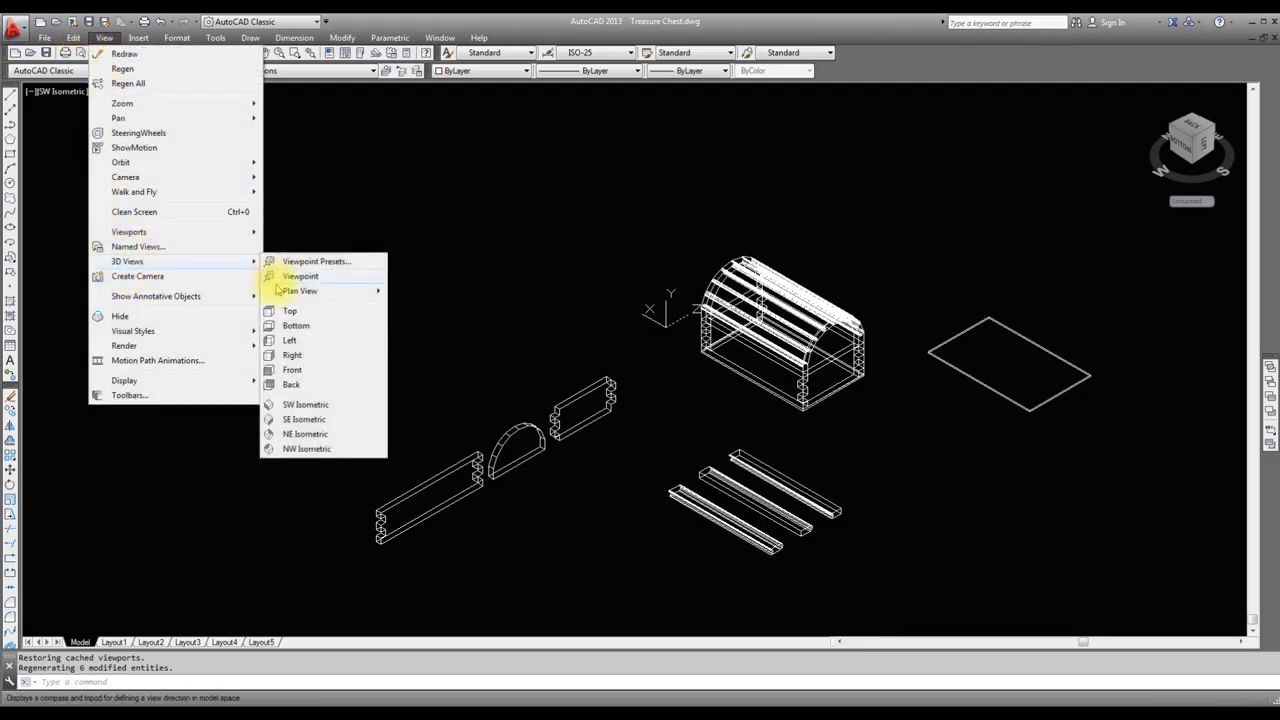
left_click(292, 312)
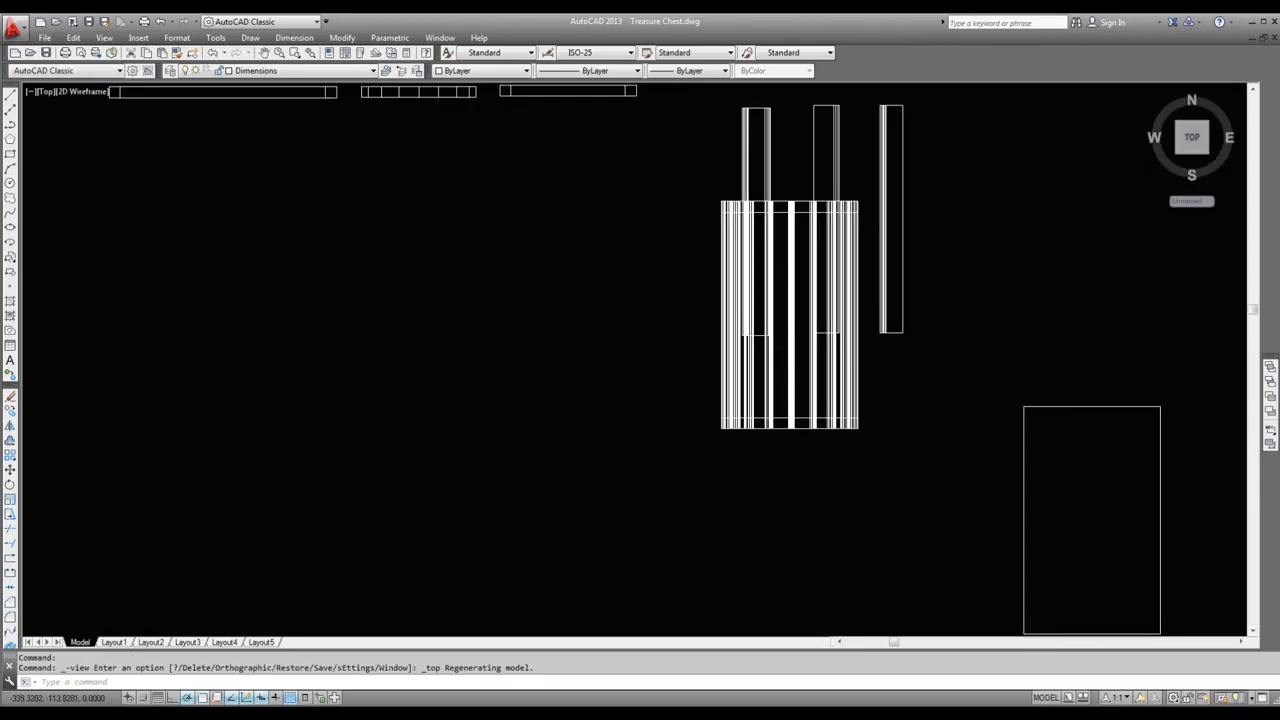
Step: Rotate the rectangular base panel 90 degrees clockwise about its lower-right corner so its long side lies horizontal
scroll(693, 425, "up", 2)
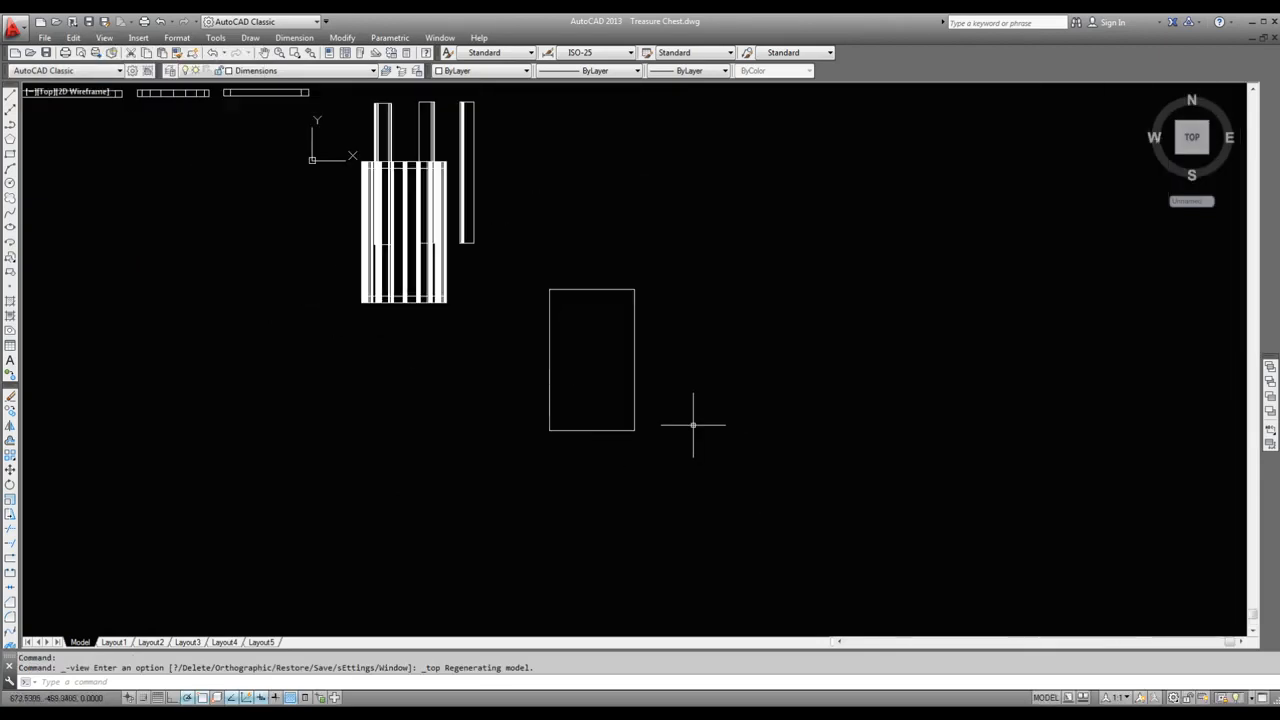
left_click(667, 271)
left_click(470, 468)
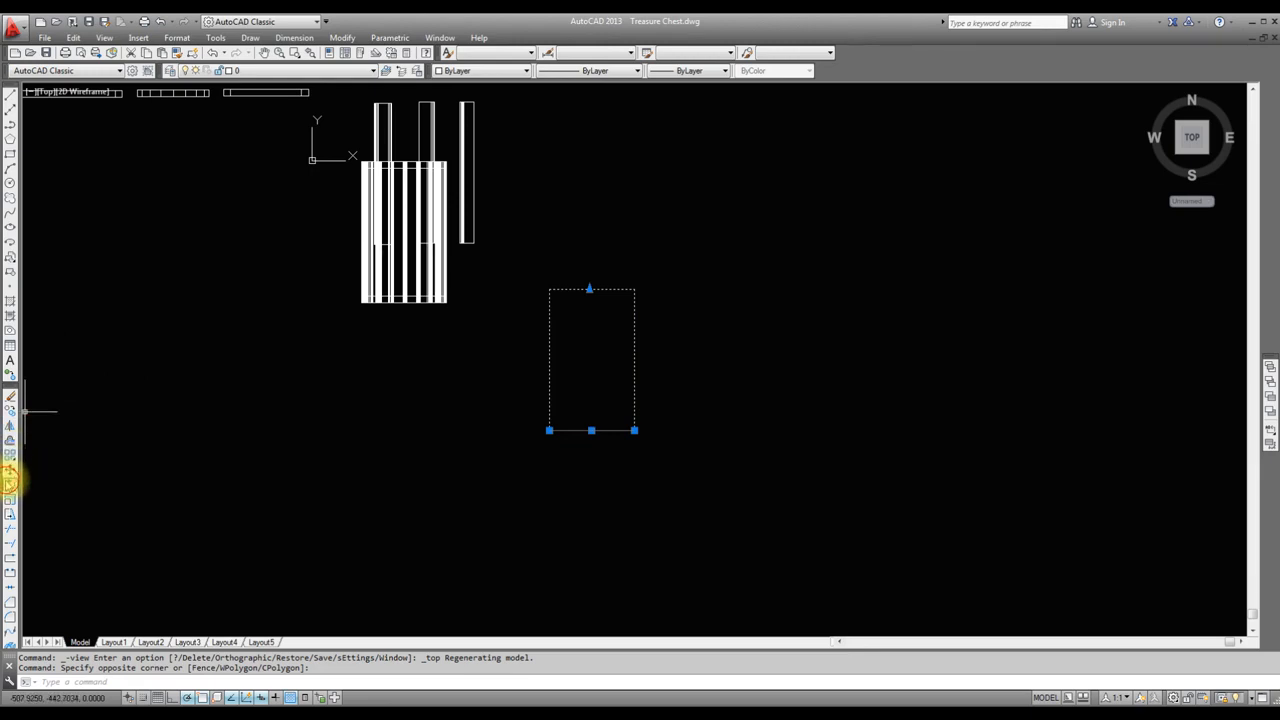
left_click(9, 483)
left_click(634, 430)
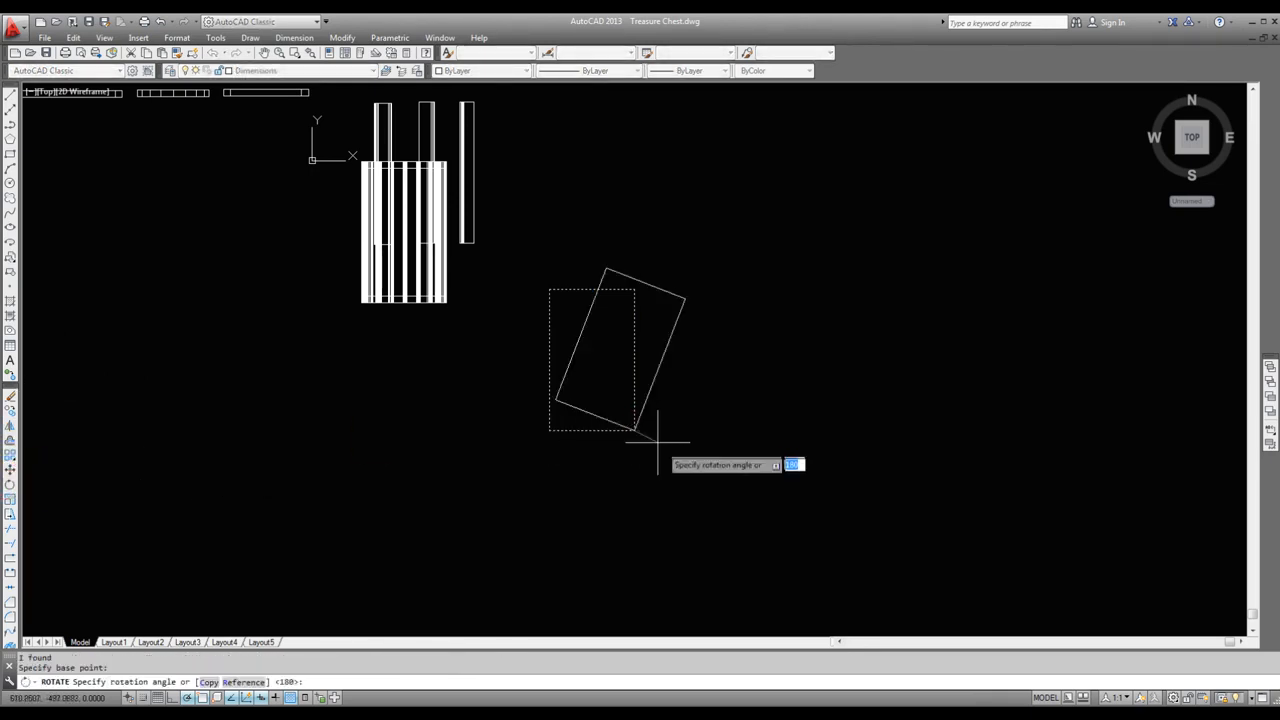
left_click(640, 480)
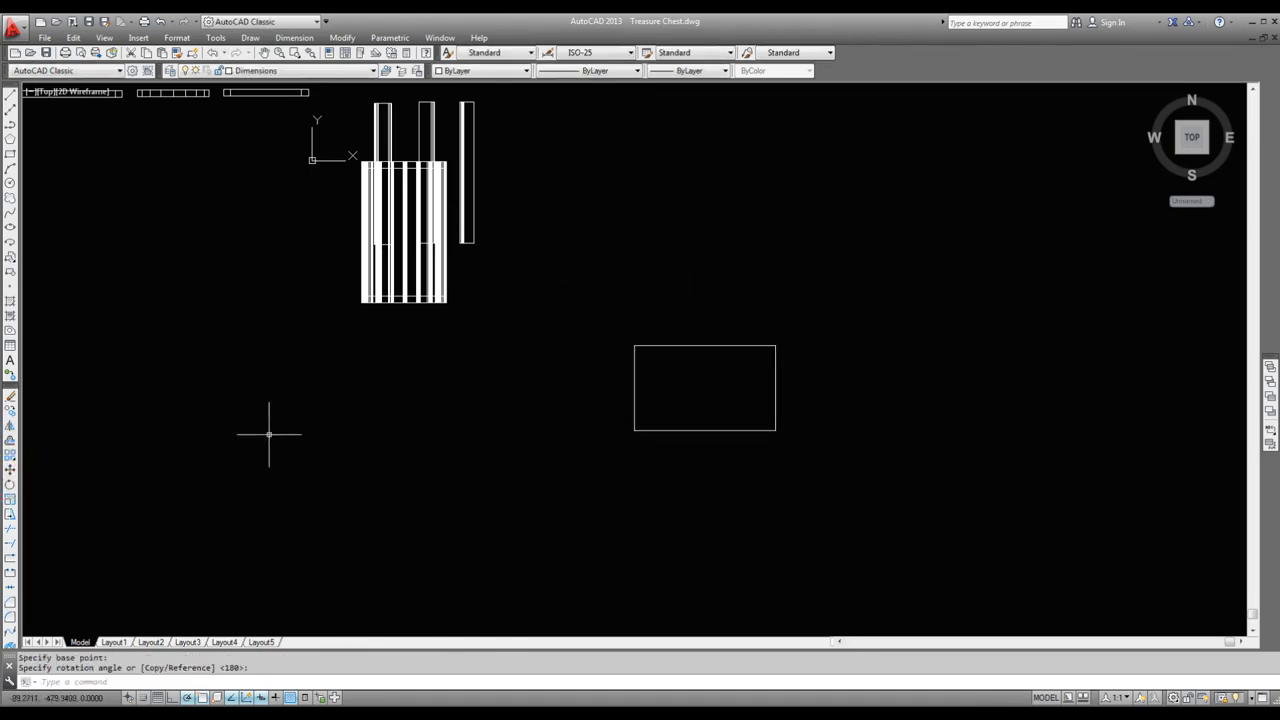
Step: Centre the rotated base panel in its Layout1 viewport, set the viewport scale to 1:2 and return to paper space
left_click(113, 641)
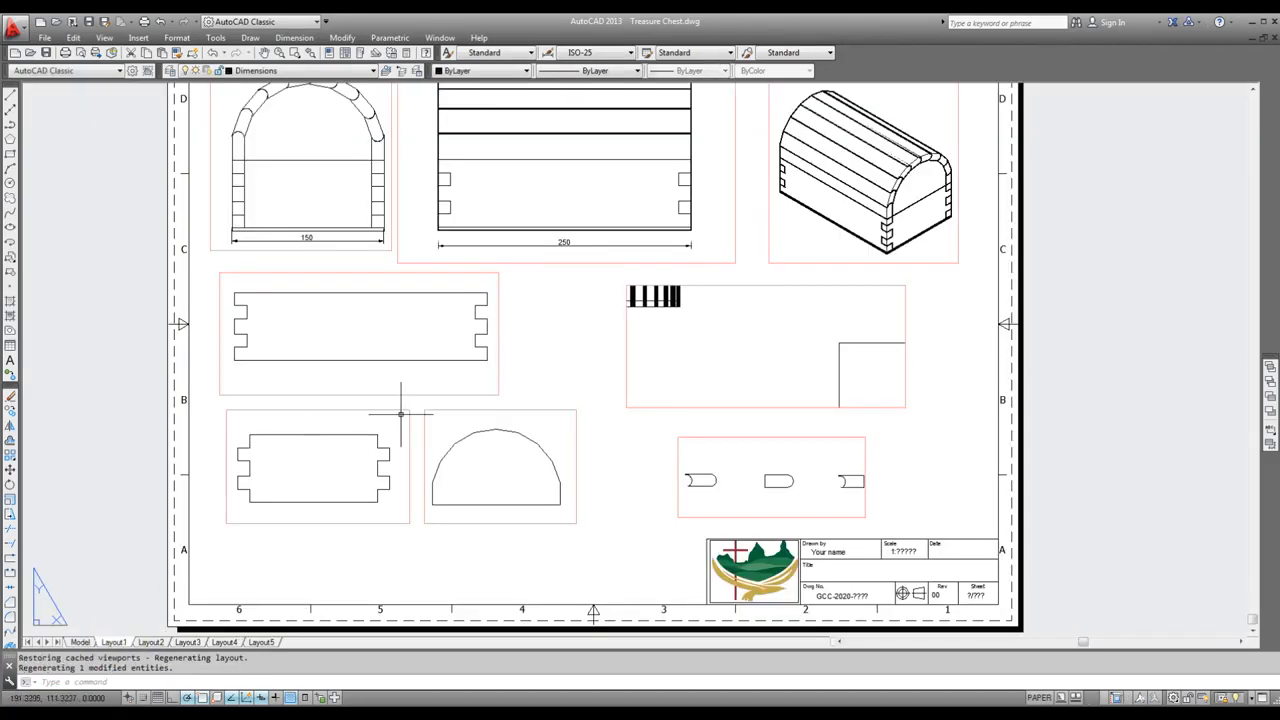
double_click(778, 373)
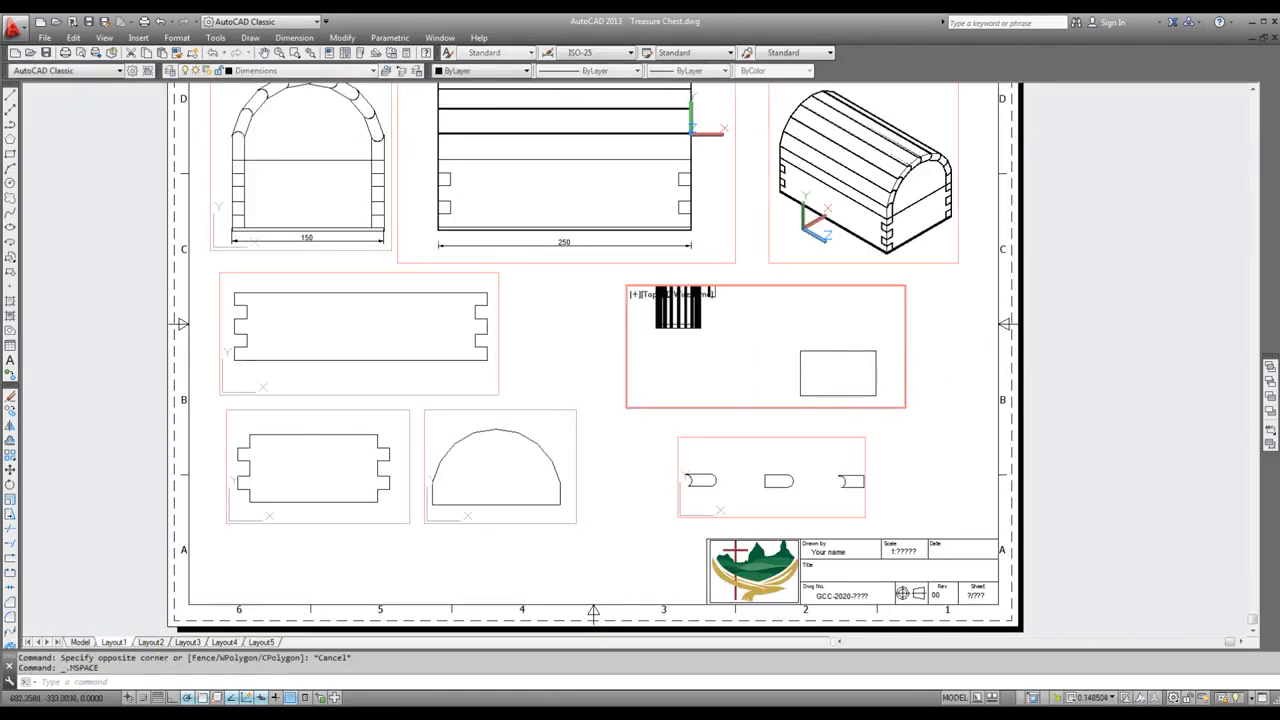
scroll(792, 347, "up", 4)
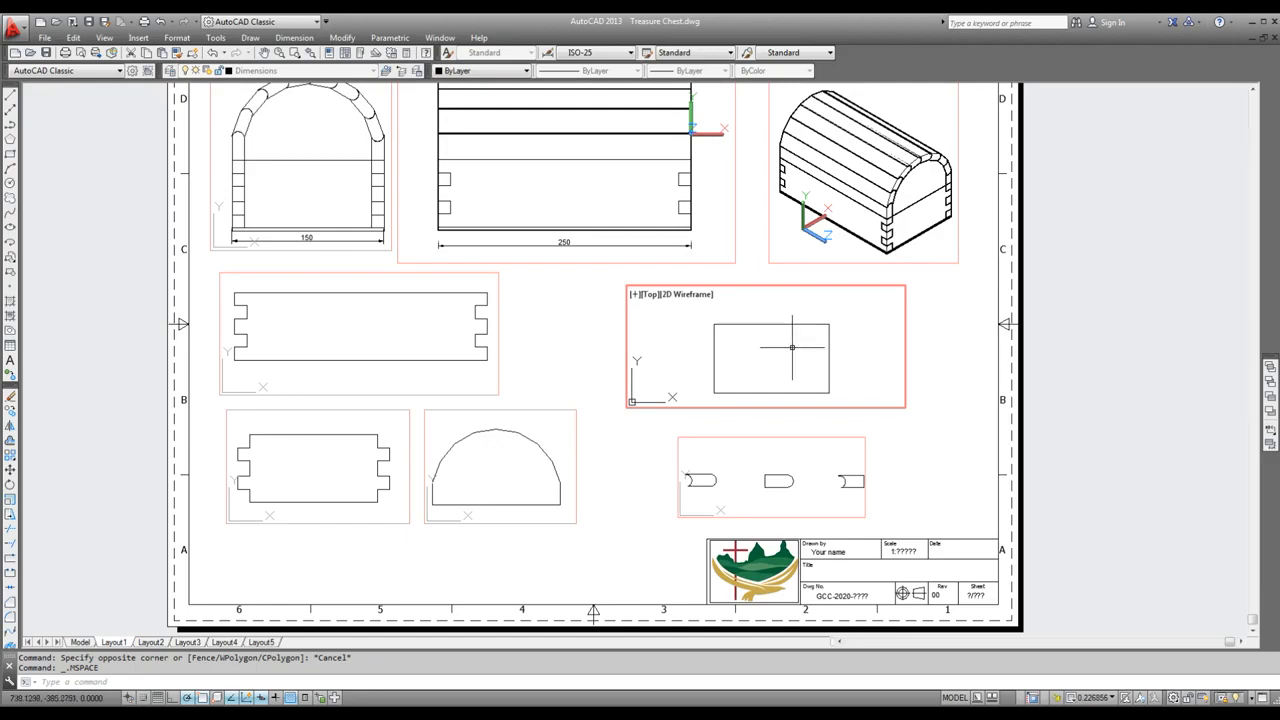
scroll(768, 401, "up", 2)
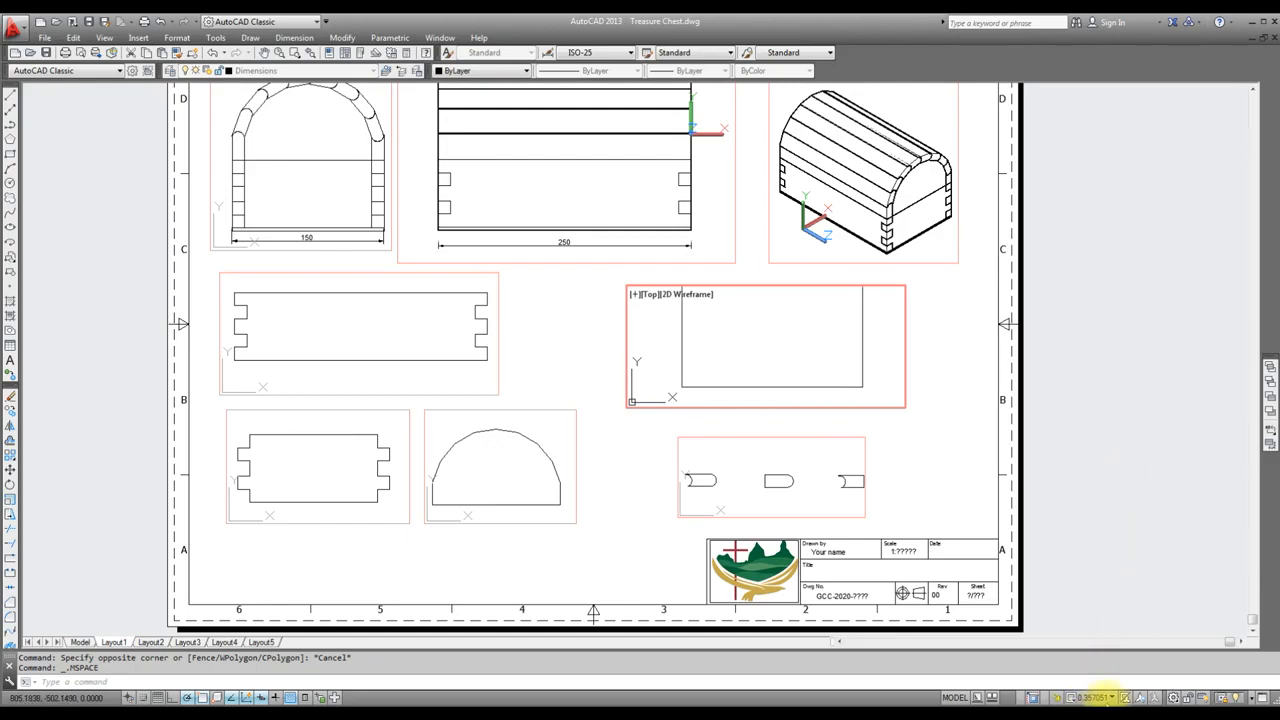
left_click(1100, 697)
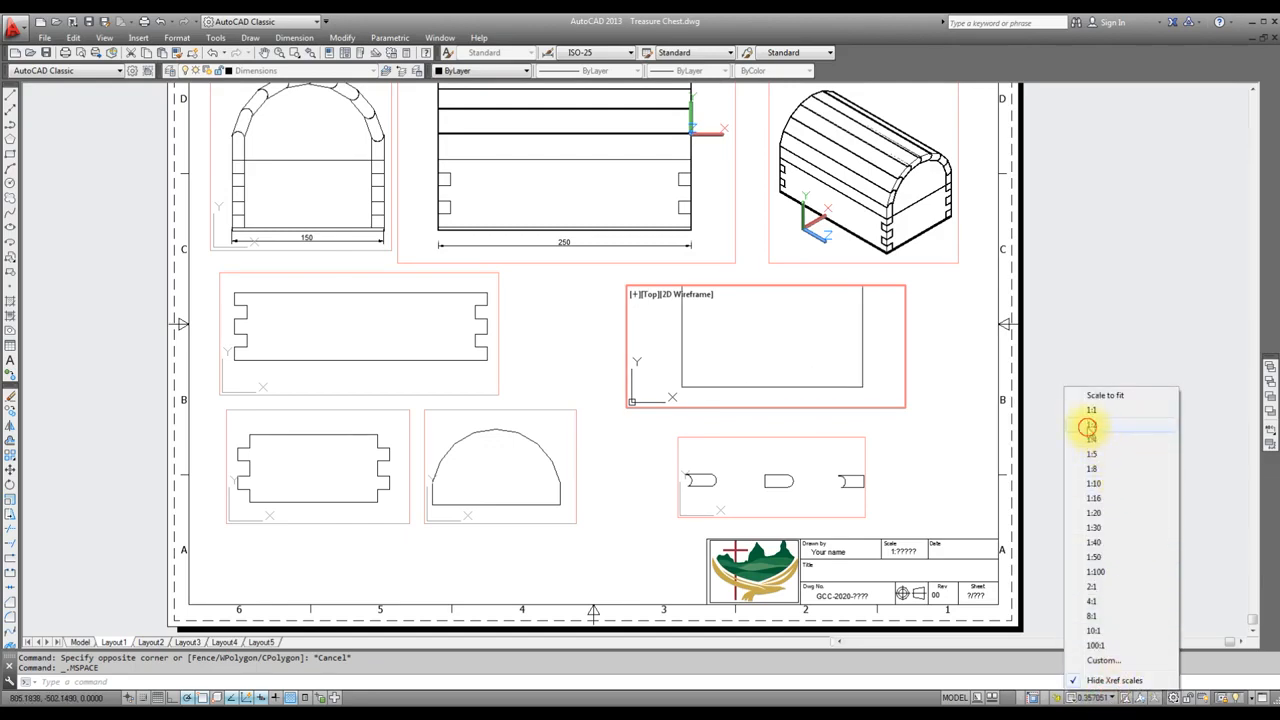
left_click(1088, 427)
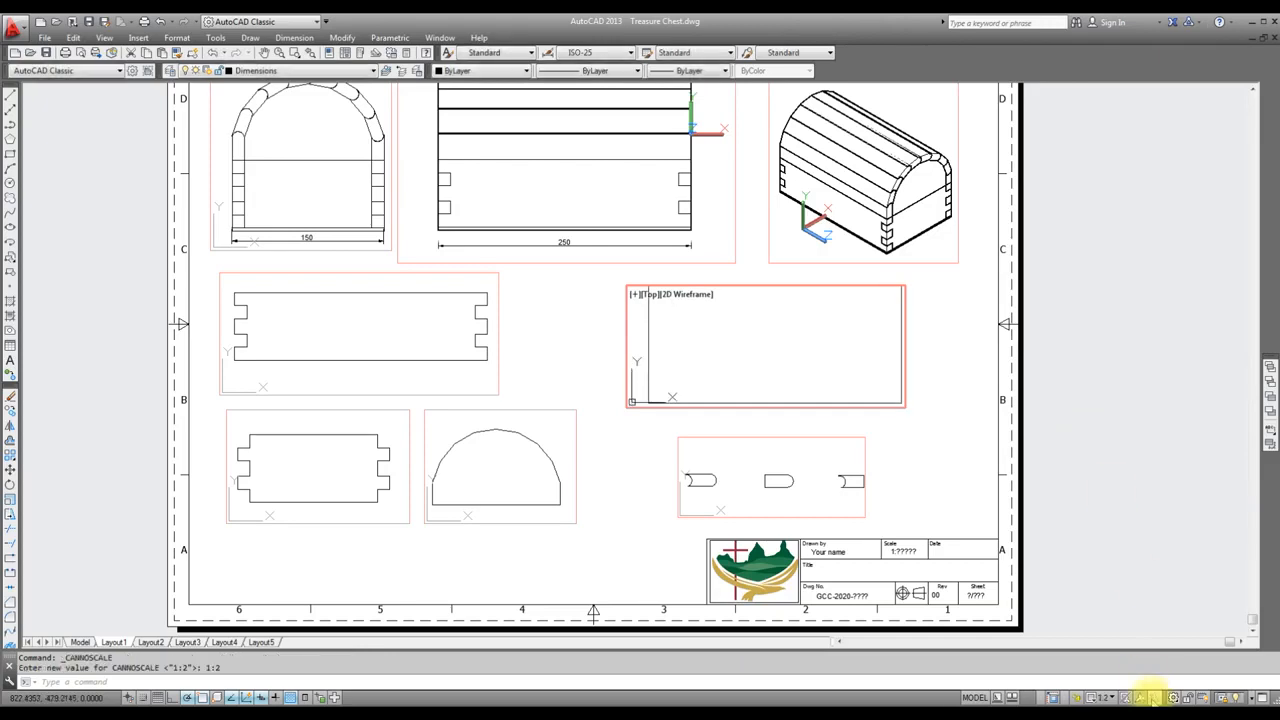
left_click(975, 697)
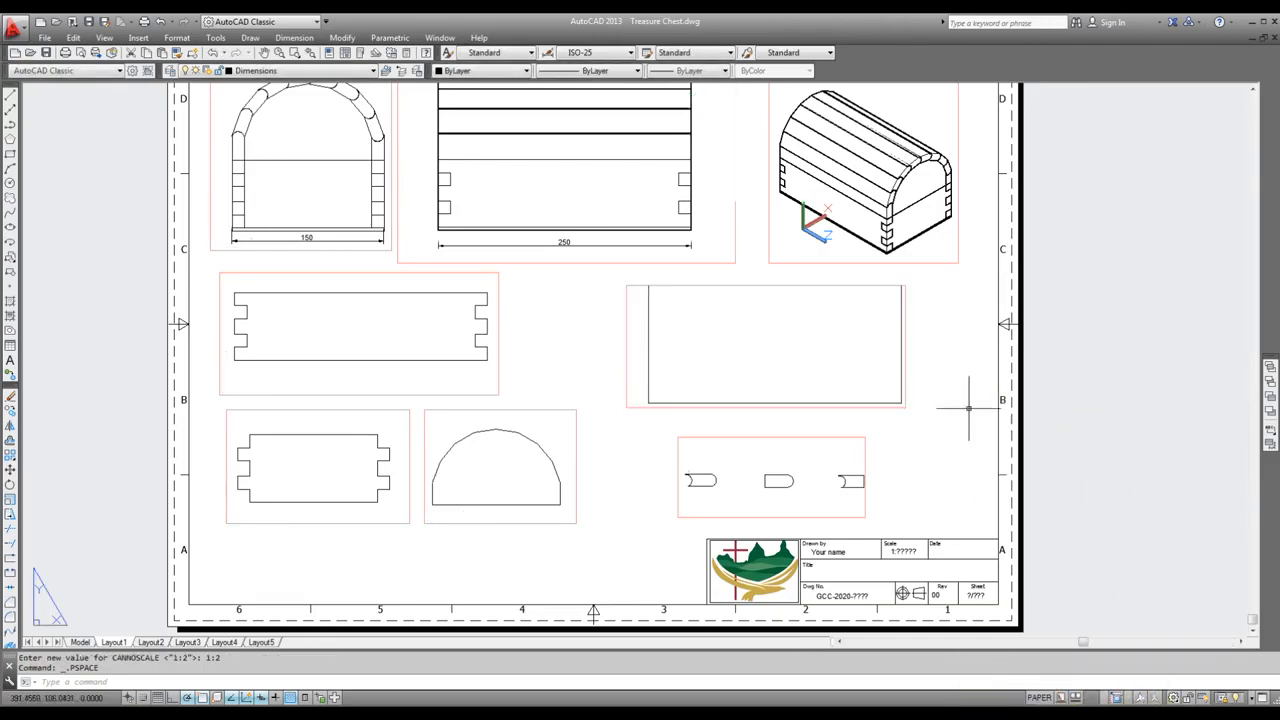
Step: Stretch the base panel's viewport upward to show the whole panel, and move it straight down clear of the views above
left_click(901, 286)
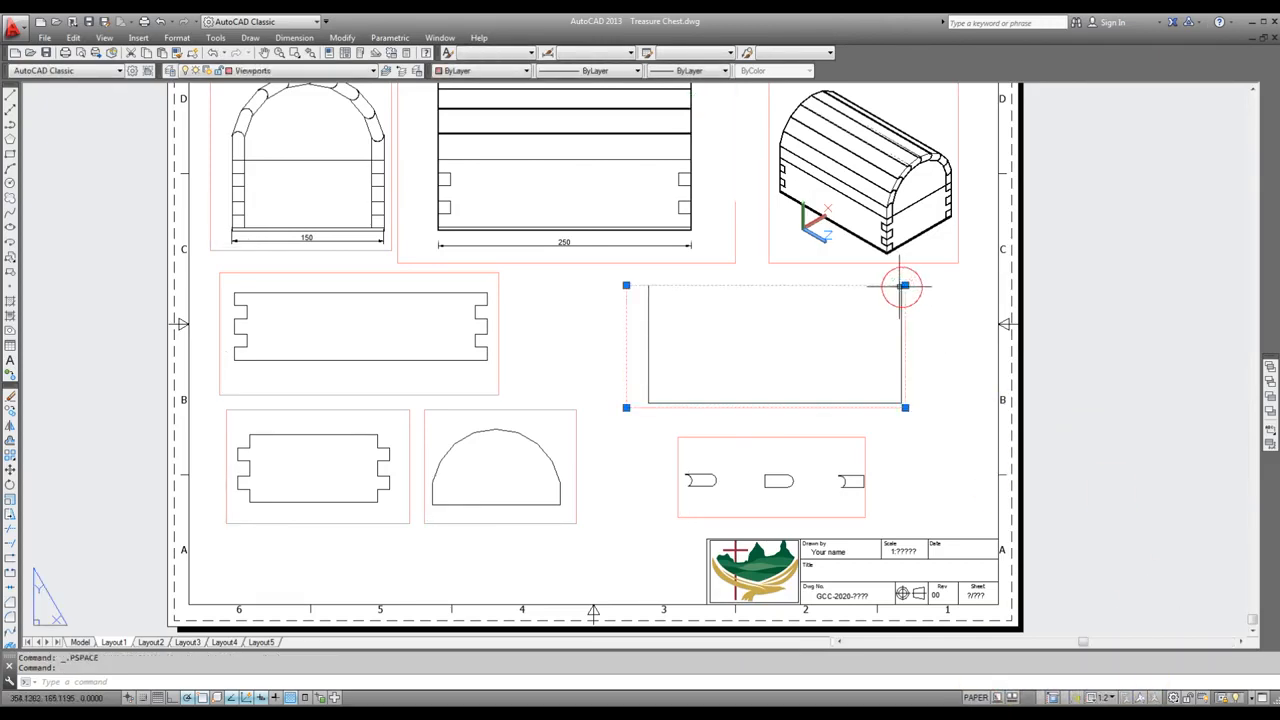
left_click(626, 285)
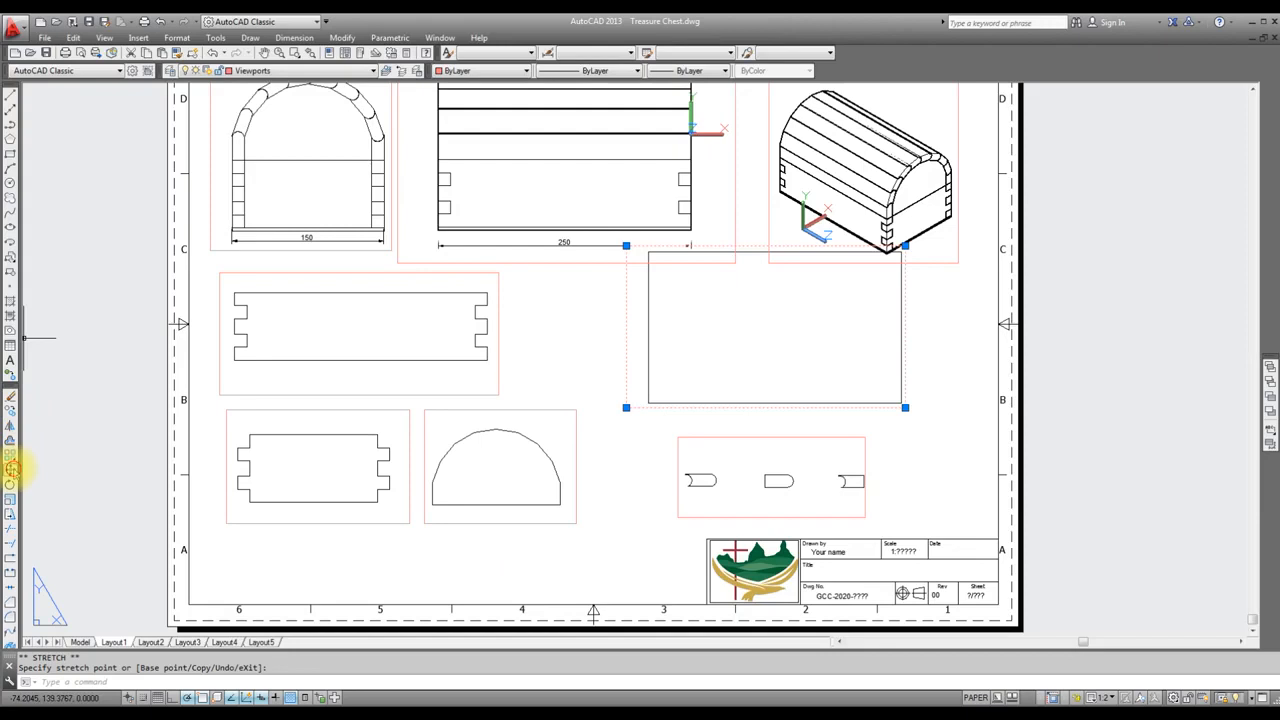
left_click(12, 468)
left_click(957, 323)
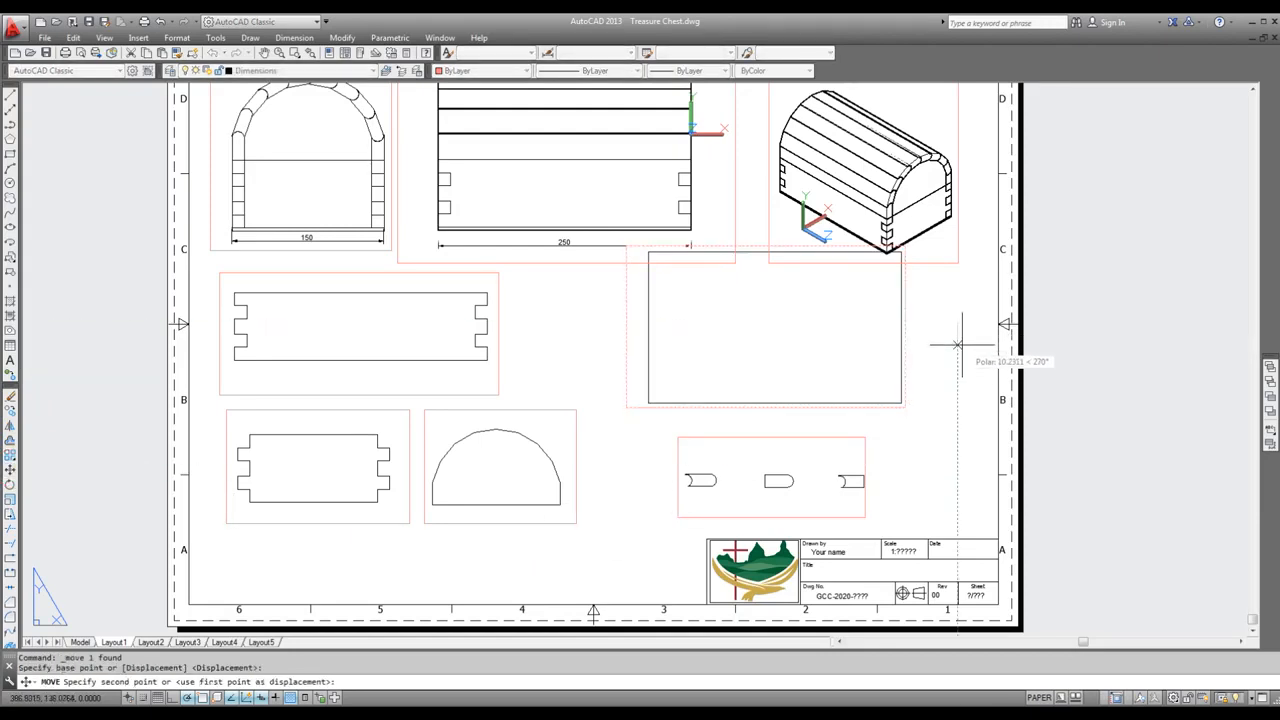
left_click(960, 340)
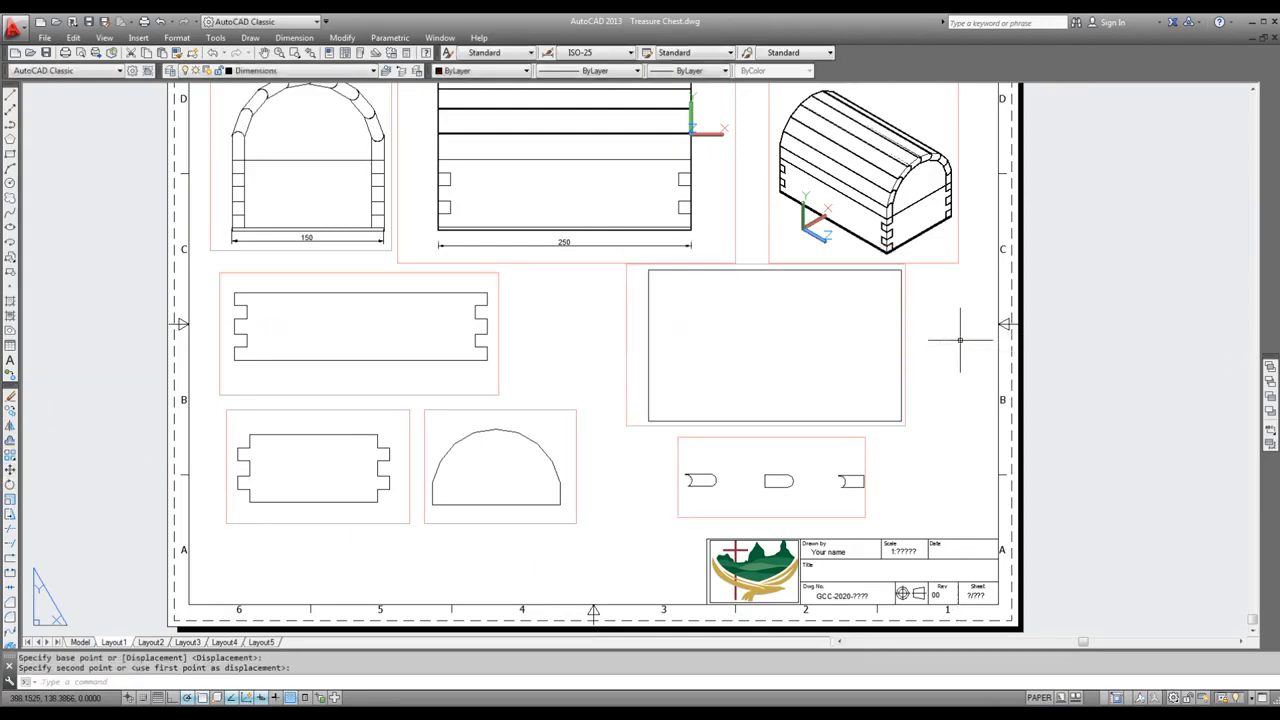
Step: Move the slat profiles' viewport slightly down, closer to the title block
left_click(770, 518)
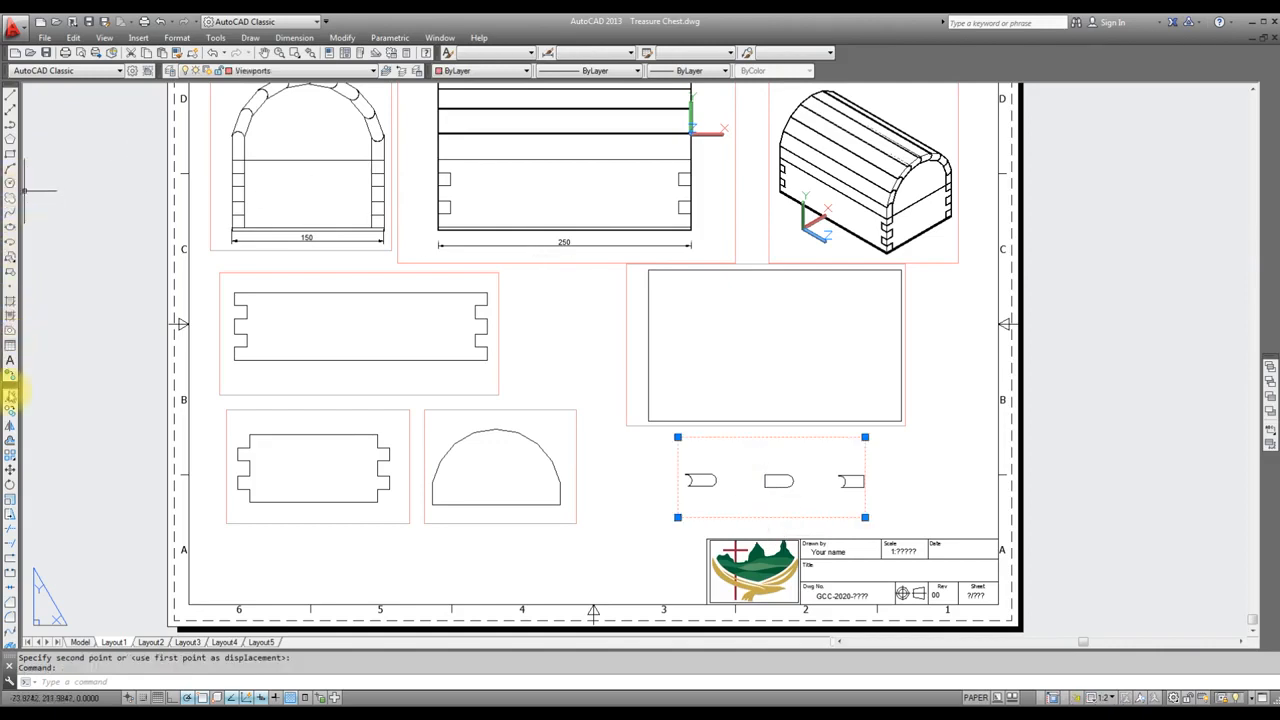
left_click(10, 470)
left_click(871, 457)
left_click(912, 461)
Step: Move the base panel's viewport slightly down, level with the long jointed panel's viewport, and save the drawing
key("space")
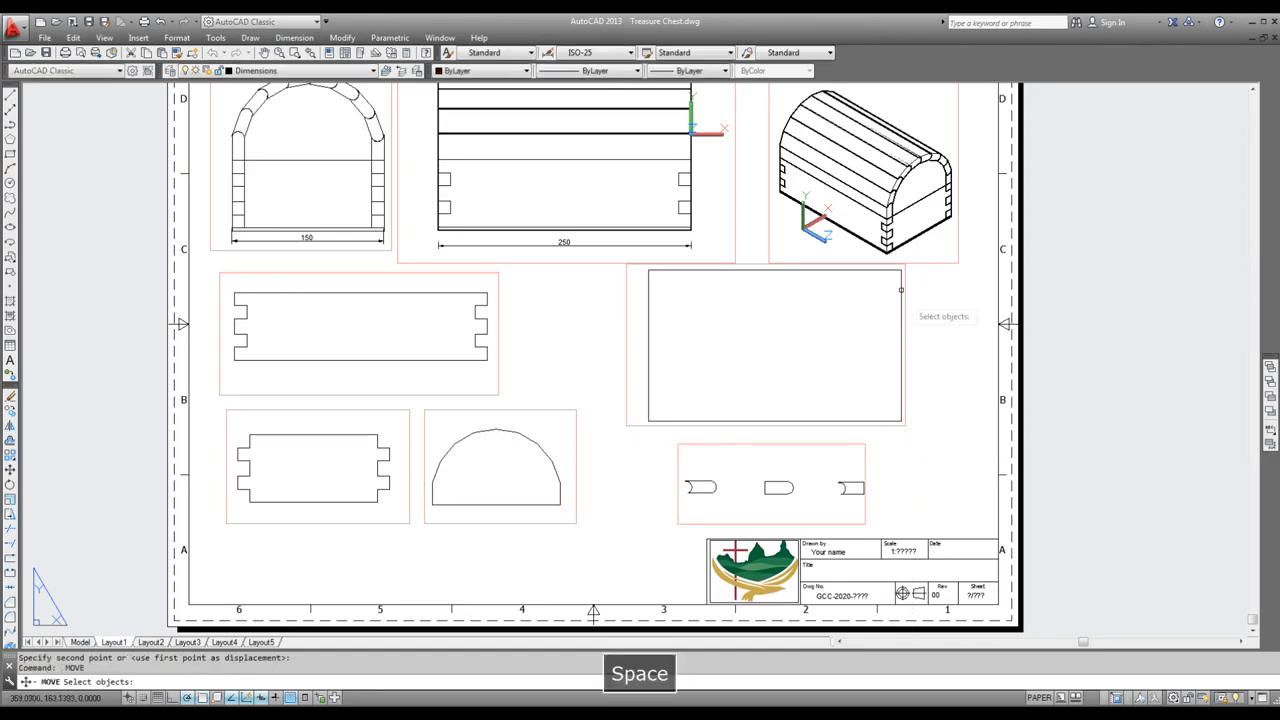
left_click(903, 298)
key("space")
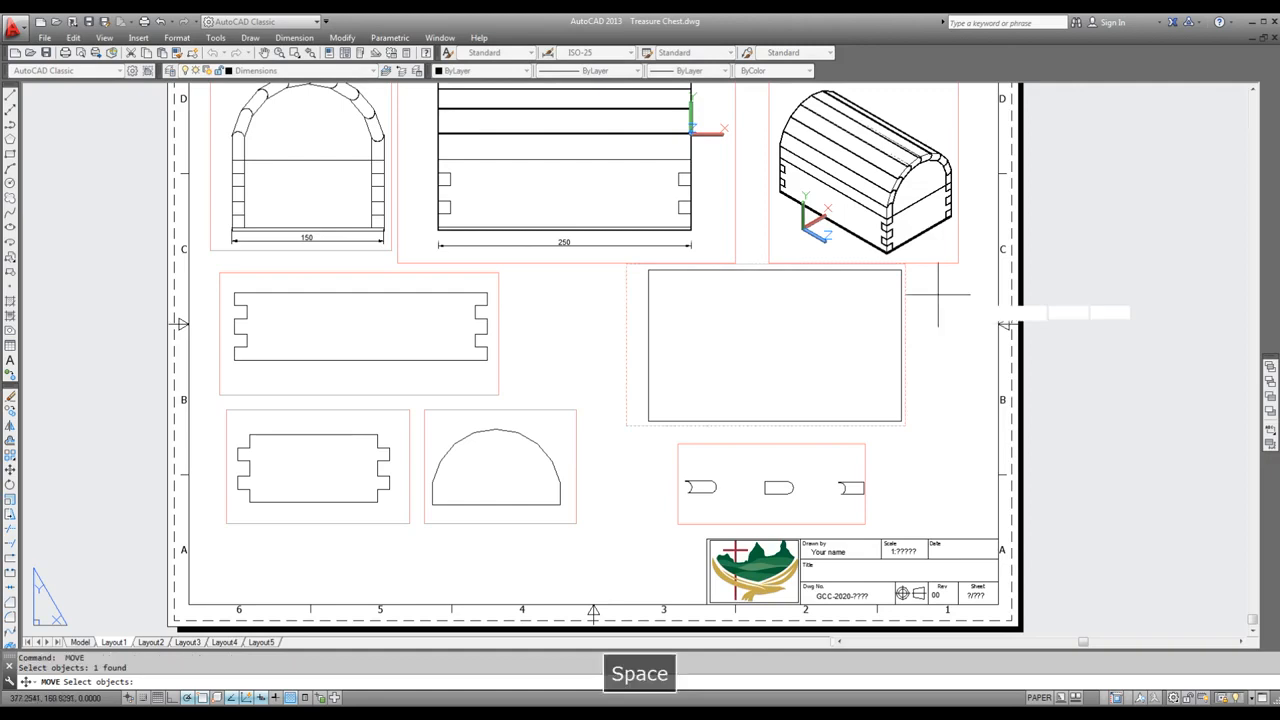
left_click(937, 293)
left_click(937, 301)
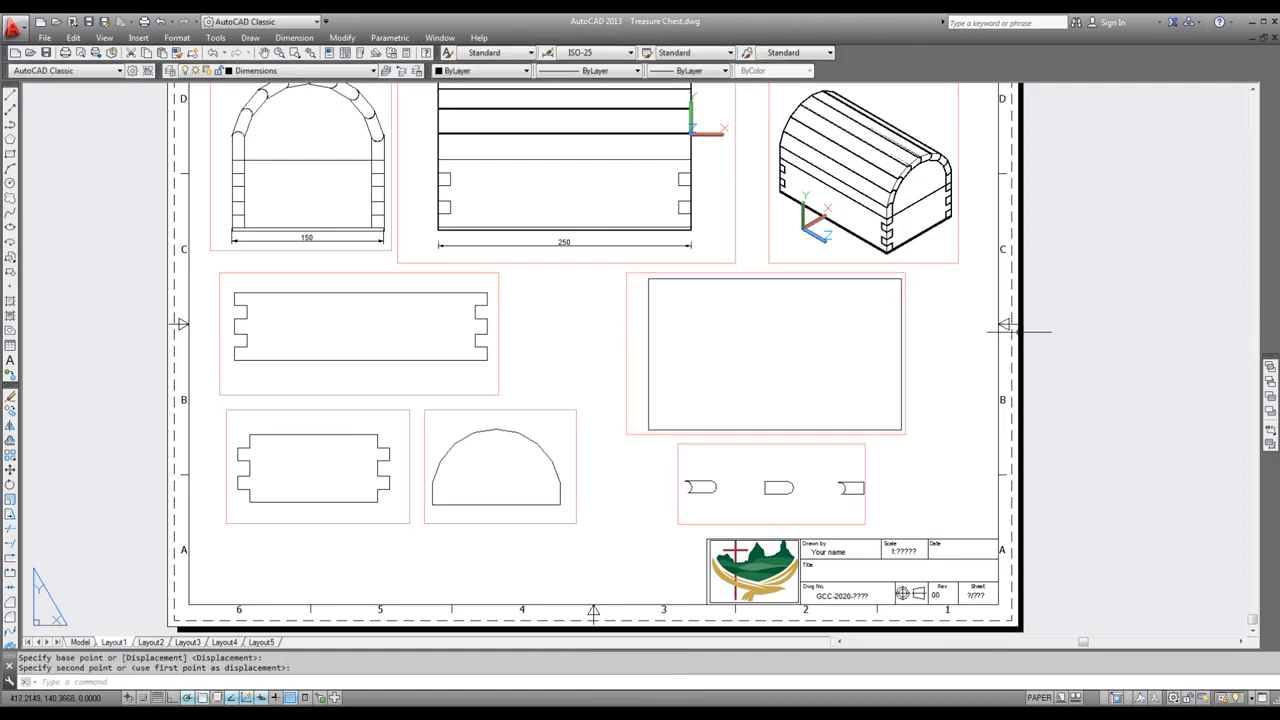
key("Escape")
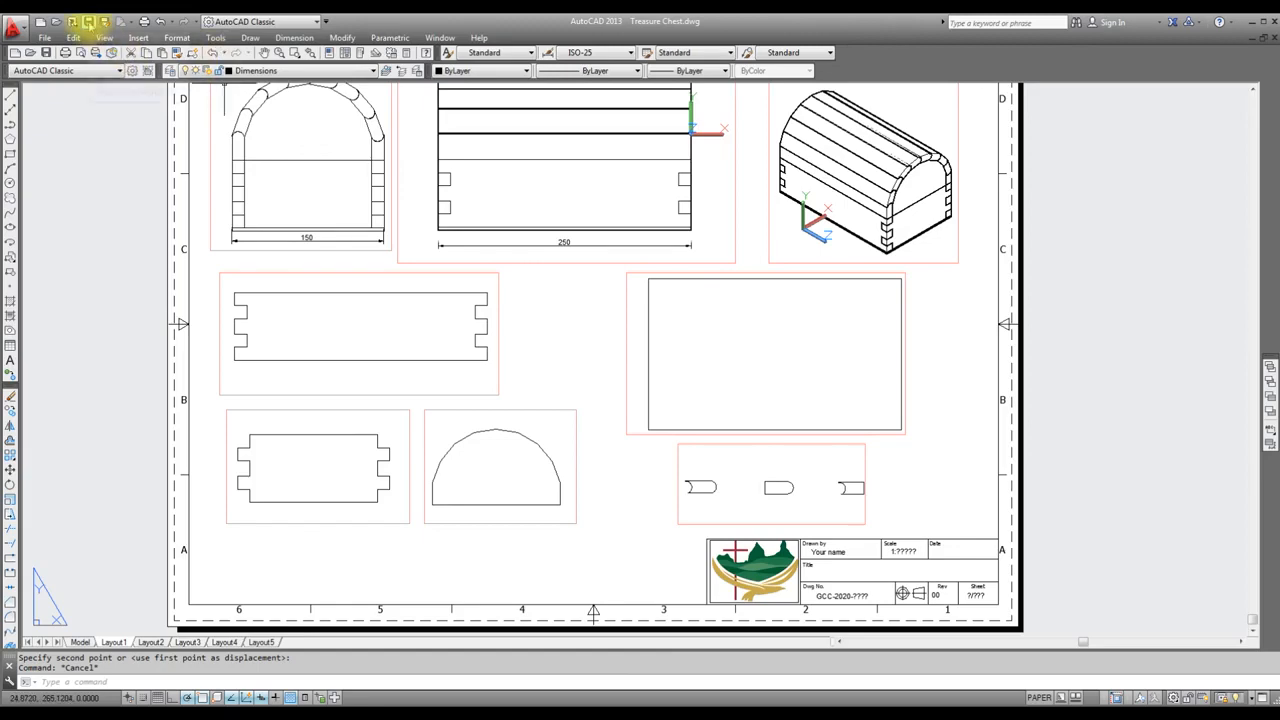
left_click(88, 21)
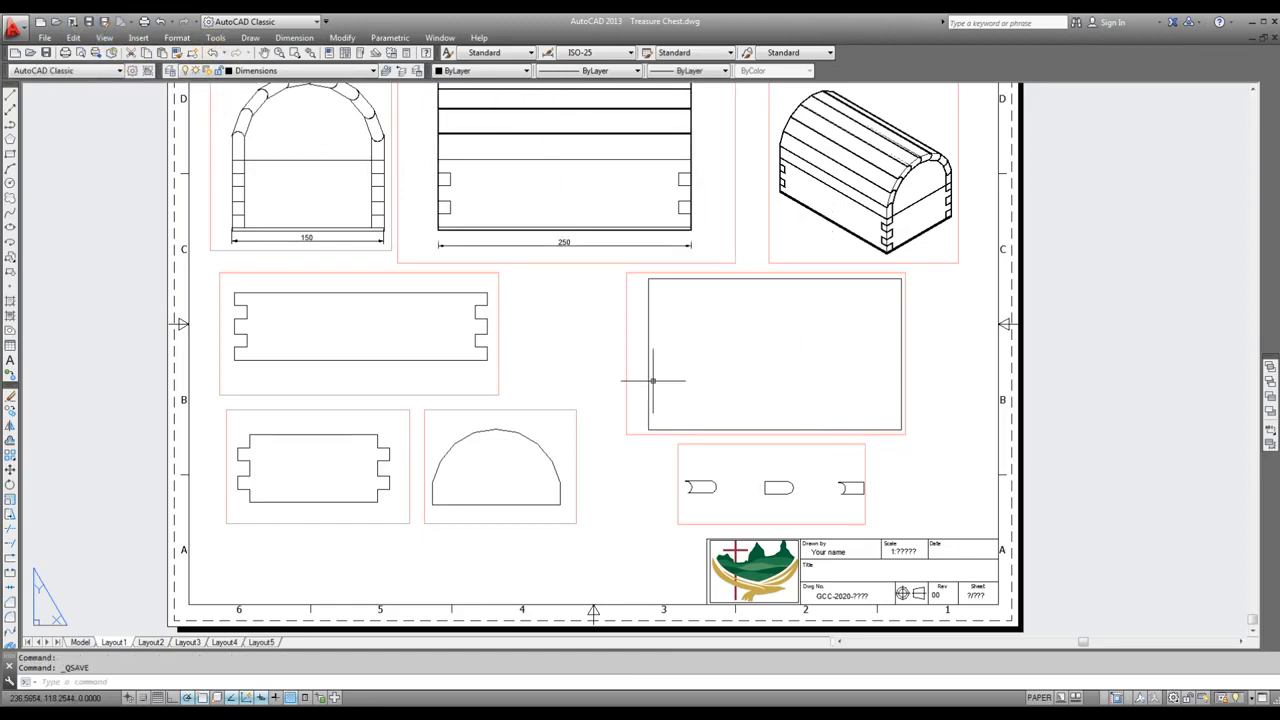
Step: Move the viewports of the short jointed panel and the arched panel together straight down a little
scroll(870, 530, "up", 1)
scroll(840, 450, "down", 4)
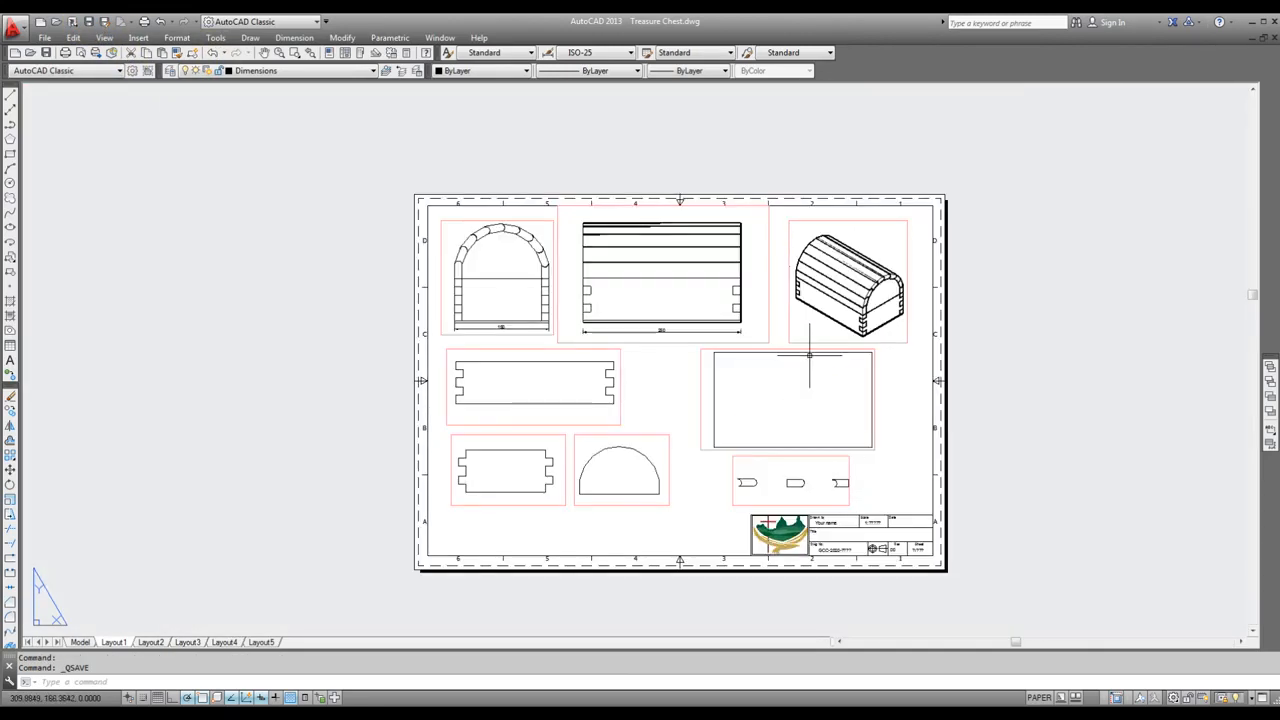
scroll(597, 543, "up", 2)
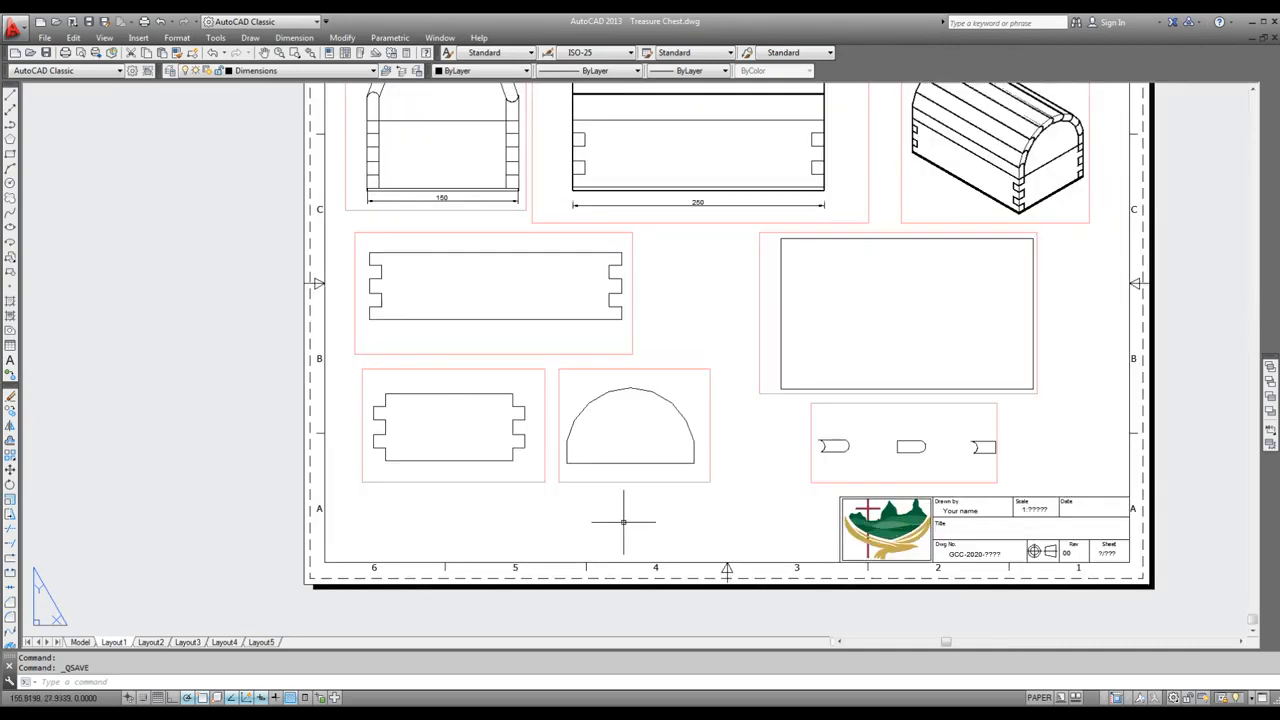
left_click(632, 482)
left_click(533, 482)
left_click(10, 469)
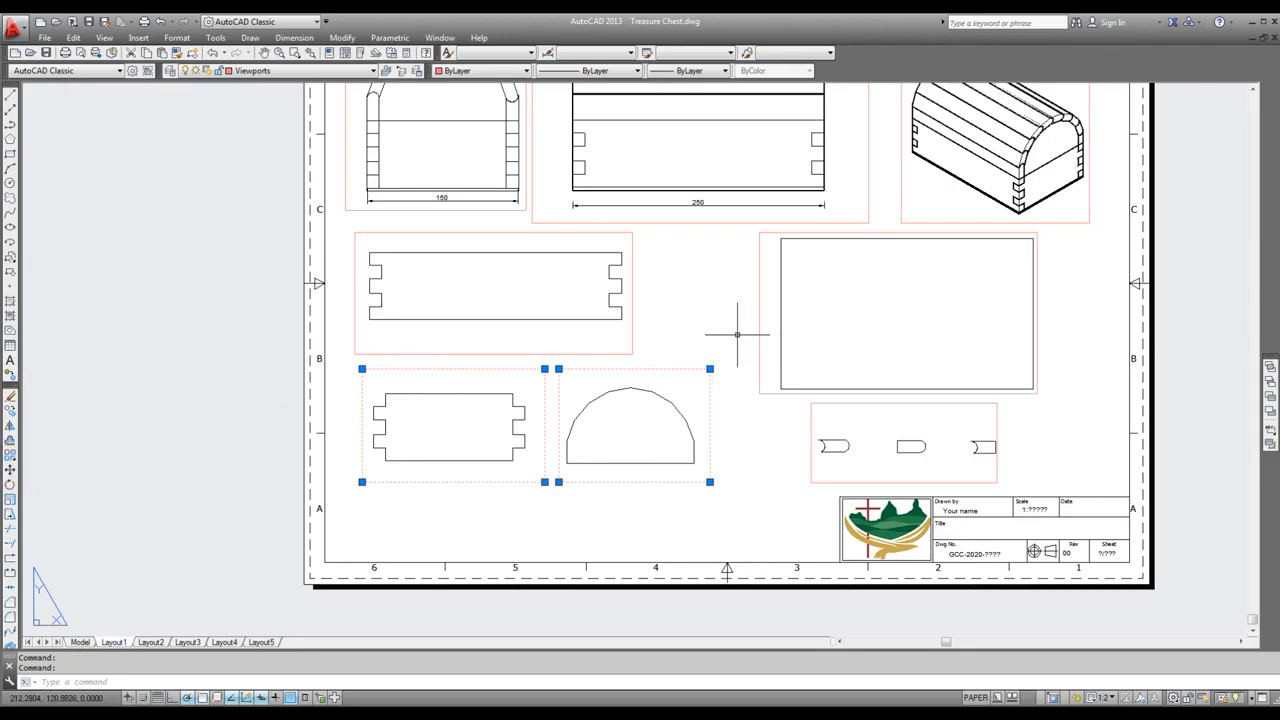
left_click(10, 469)
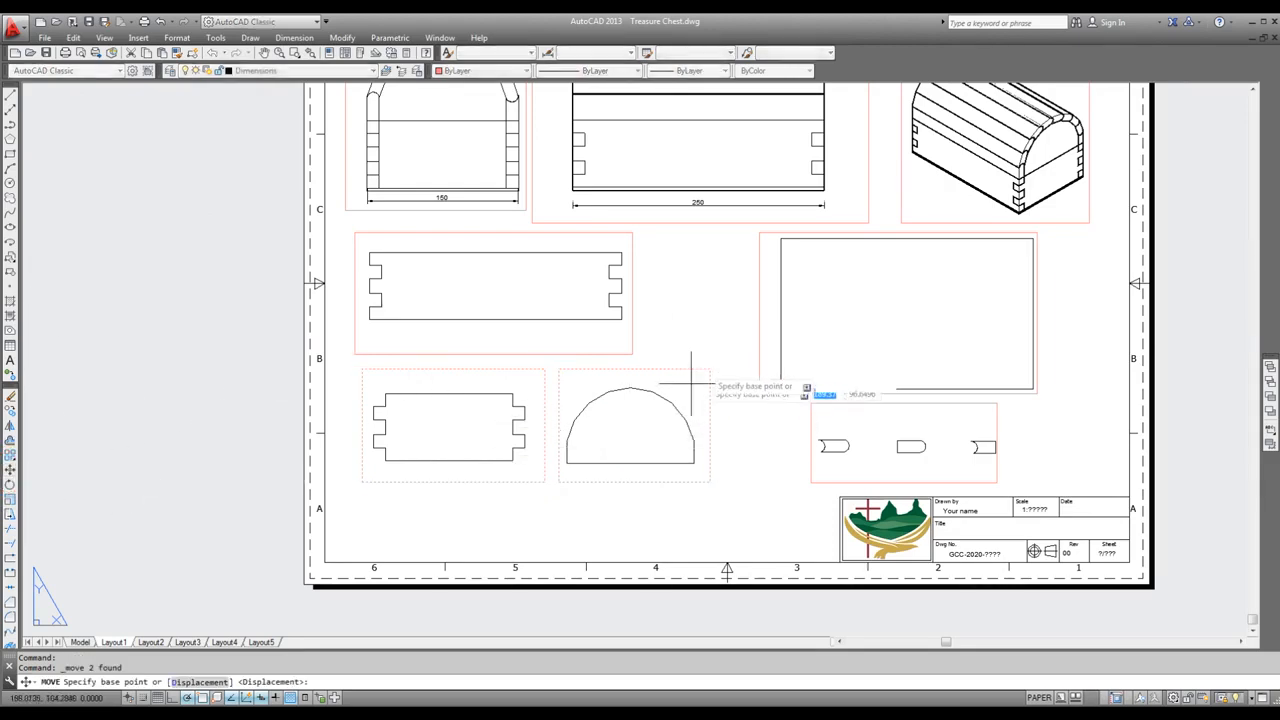
left_click(738, 322)
left_click(738, 340)
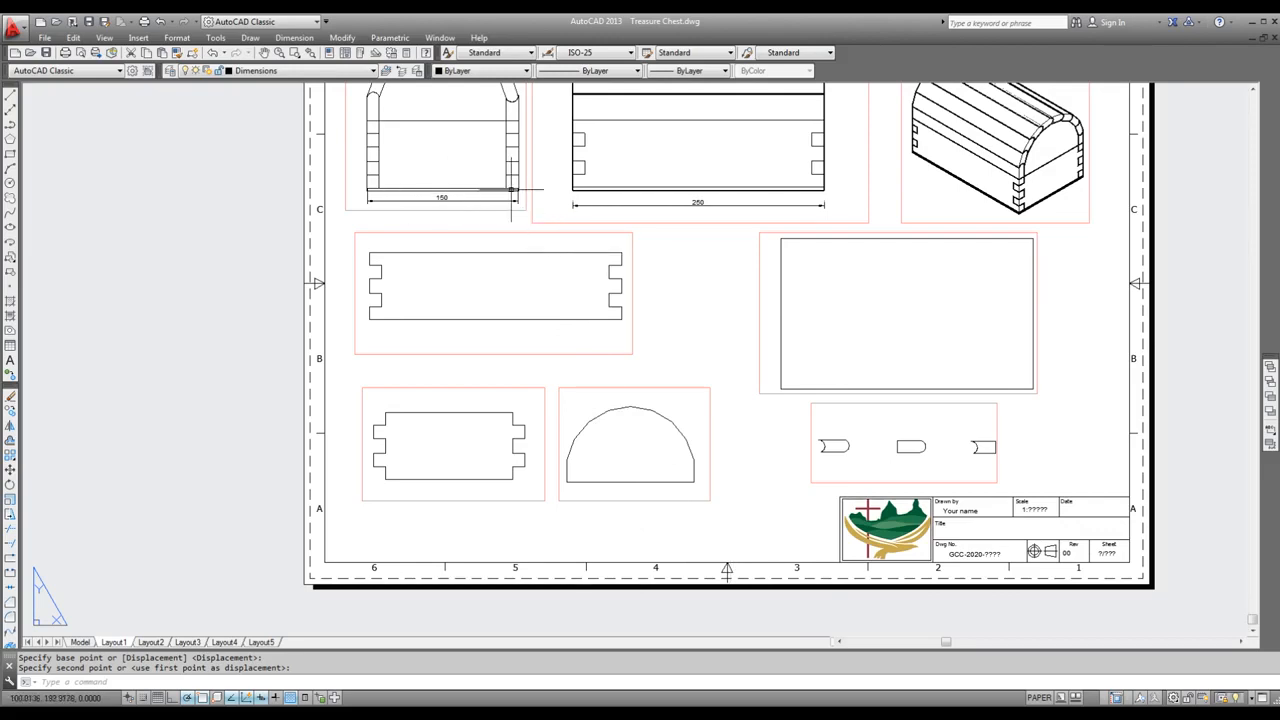
Step: Add a linear dimension for the long jointed panel's overall length, placed just above the panel
scroll(409, 197, "up", 2)
scroll(456, 210, "down", 2)
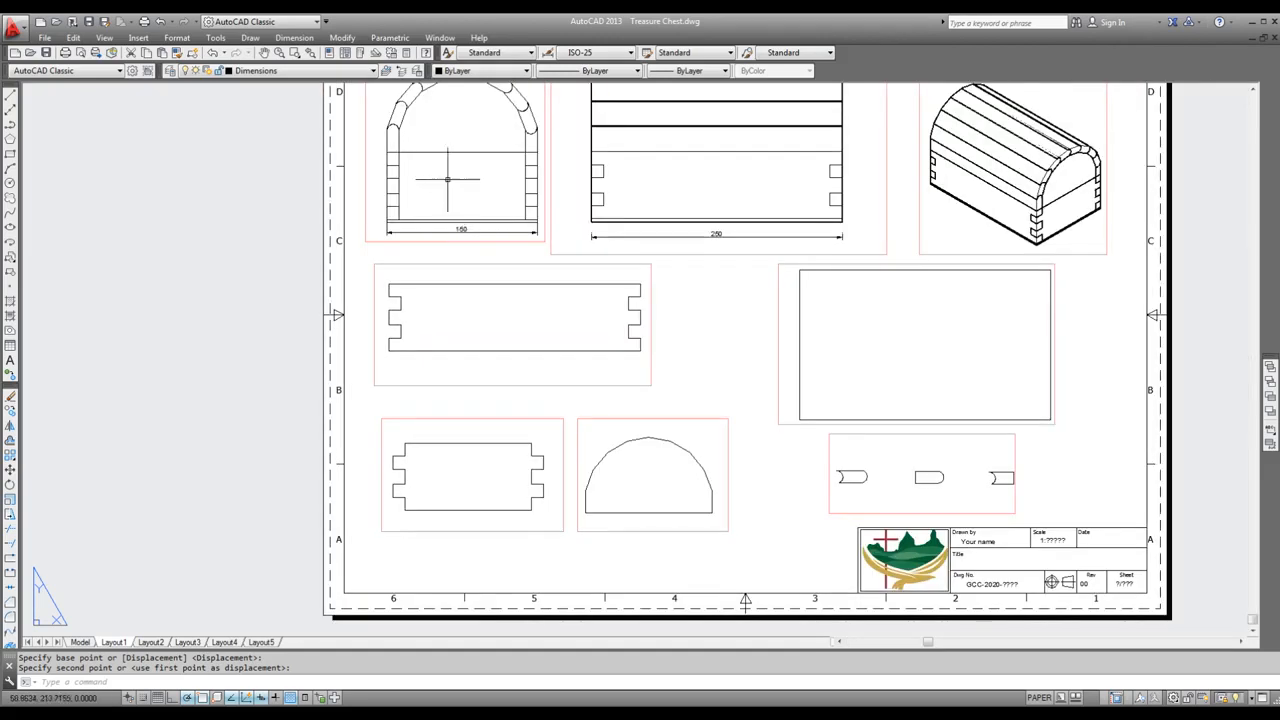
left_click(294, 37)
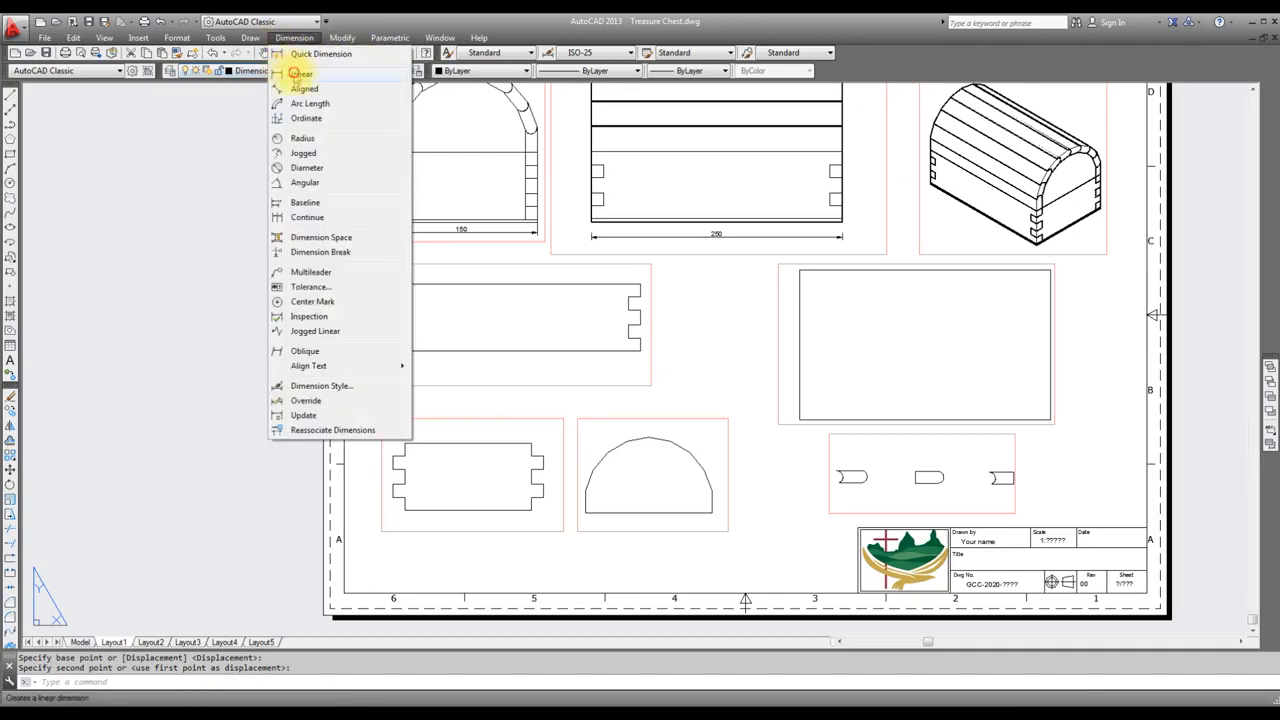
left_click(297, 74)
scroll(443, 243, "up", 6)
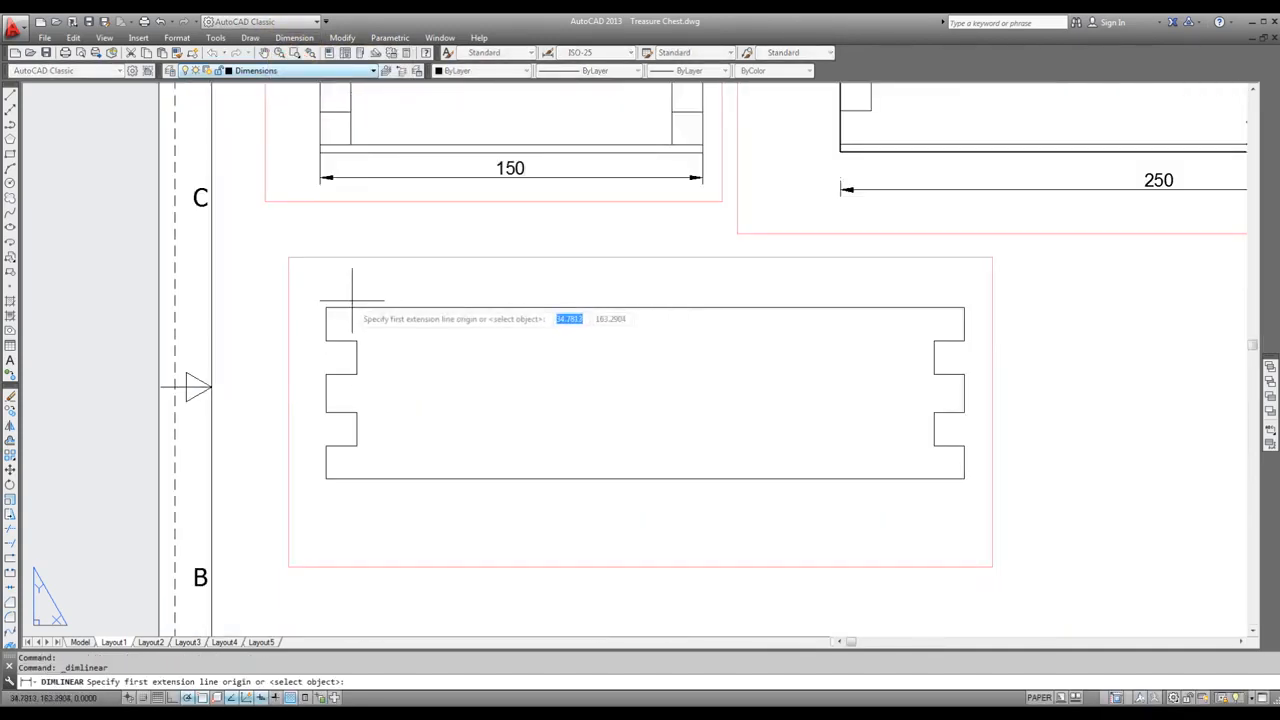
left_click(327, 307)
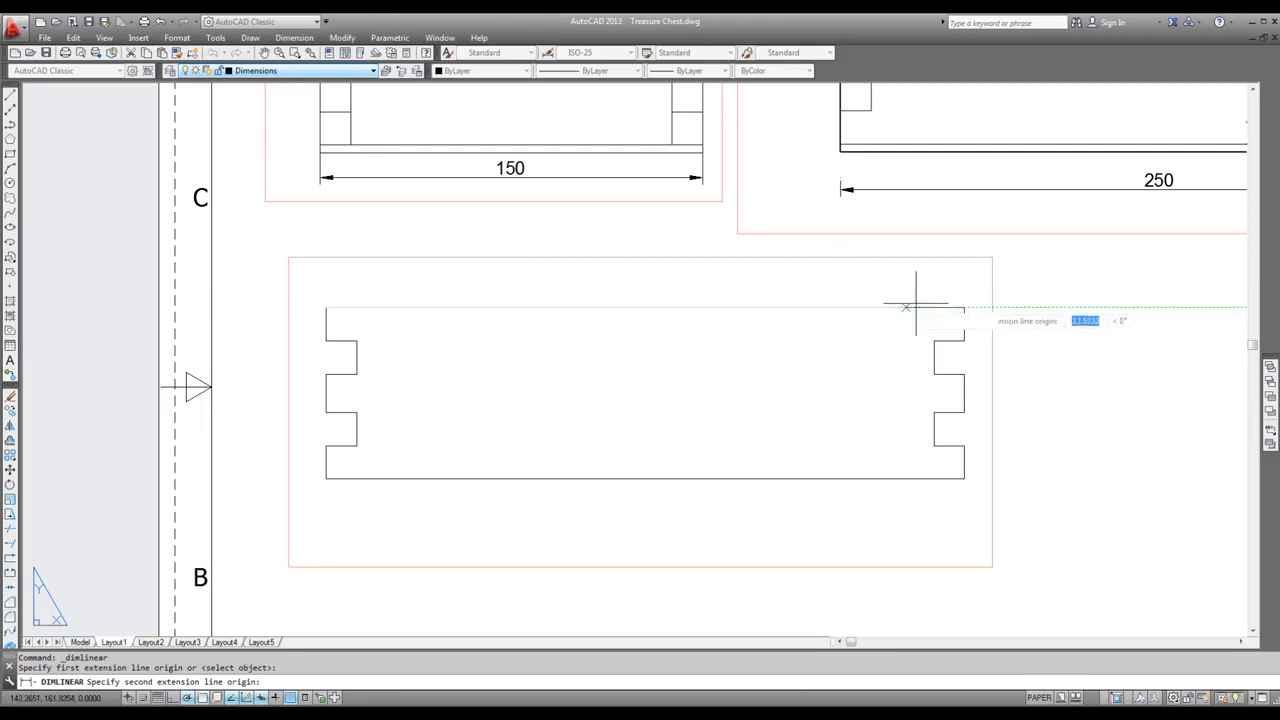
left_click(964, 307)
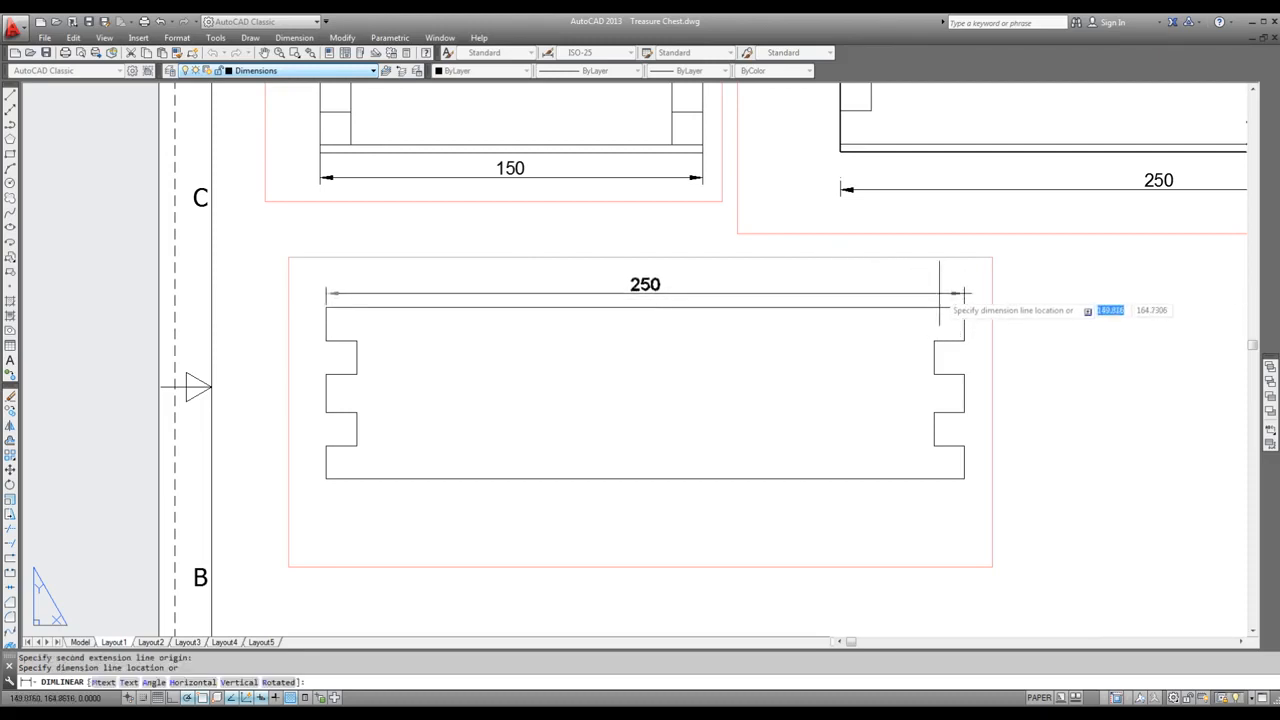
left_click(939, 290)
Step: Add a linear dimension for the long jointed panel's overall height, placed beside its right end
key("space")
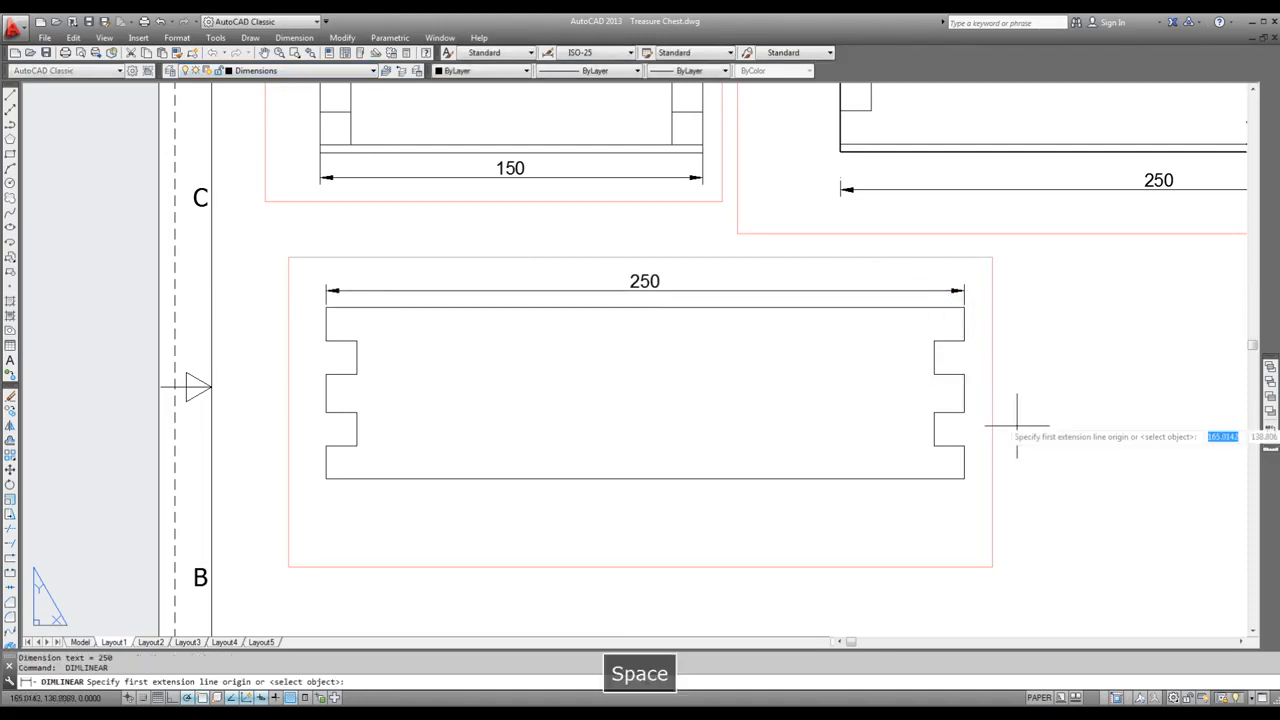
left_click(964, 306)
left_click(964, 478)
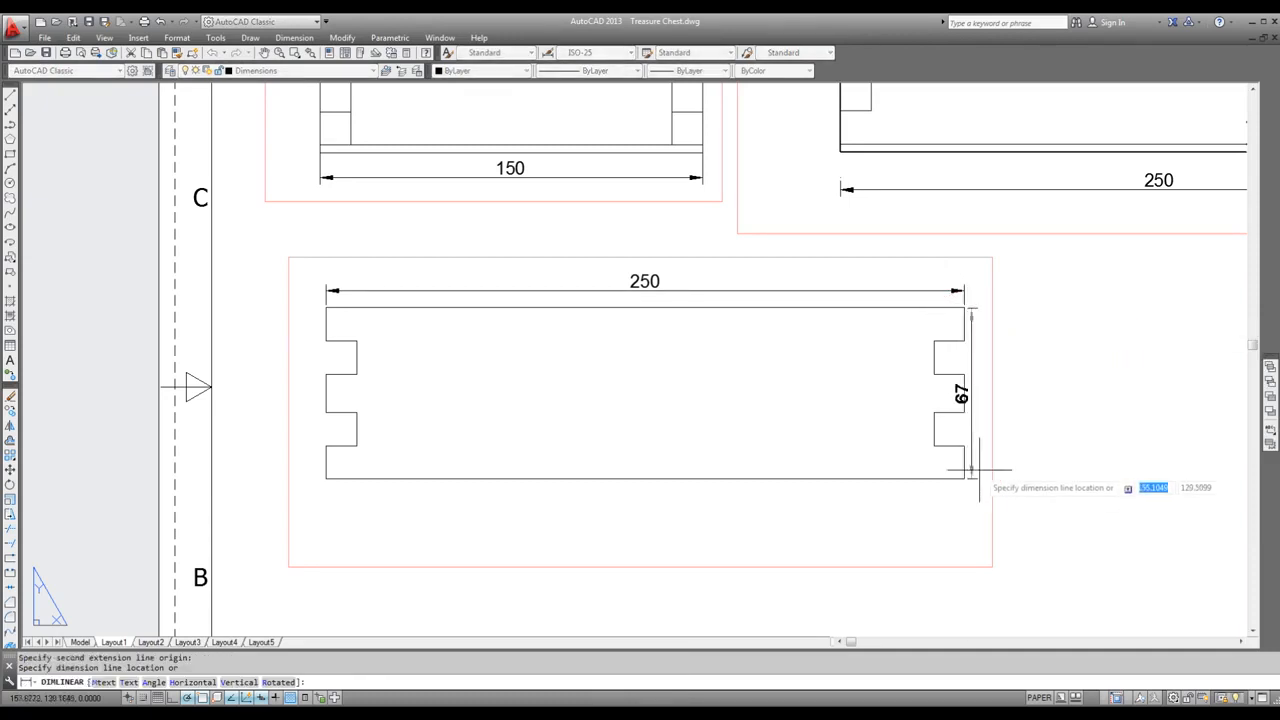
left_click(993, 465)
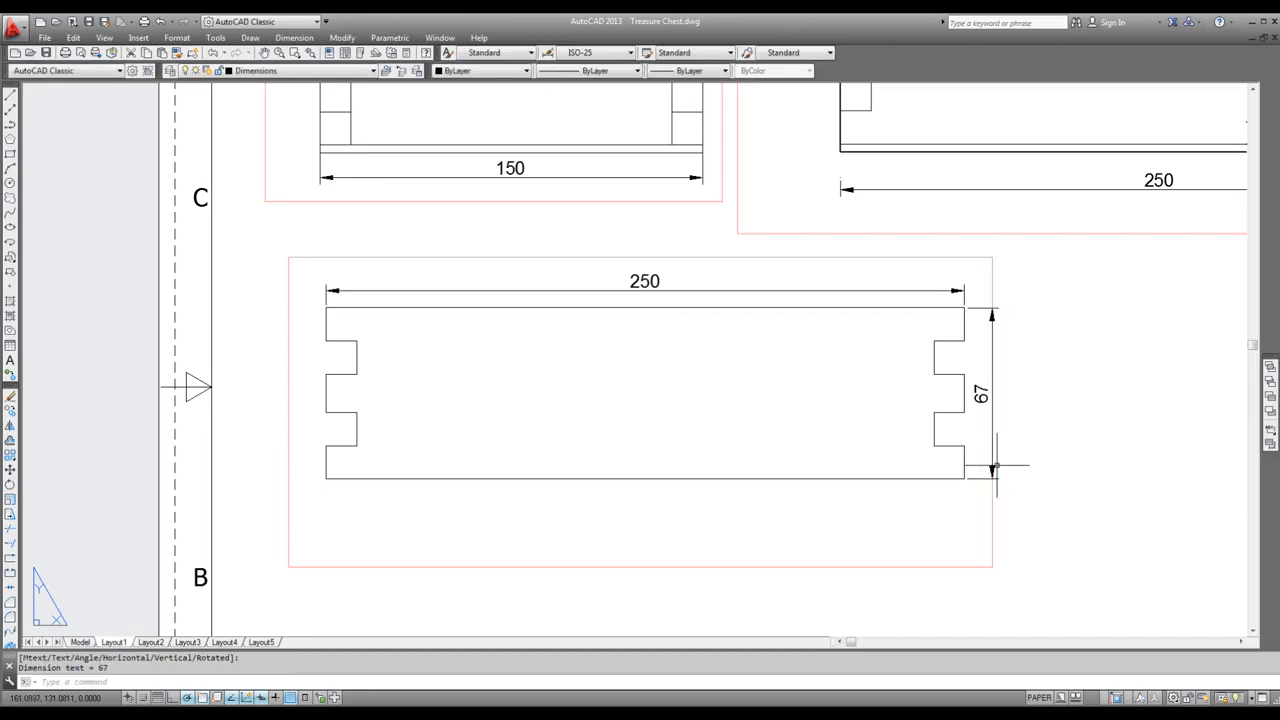
Step: Dimension the heights of the upper and lower corner fingers at the long jointed panel's left end, placing both outside the panel
scroll(331, 342, "up", 2)
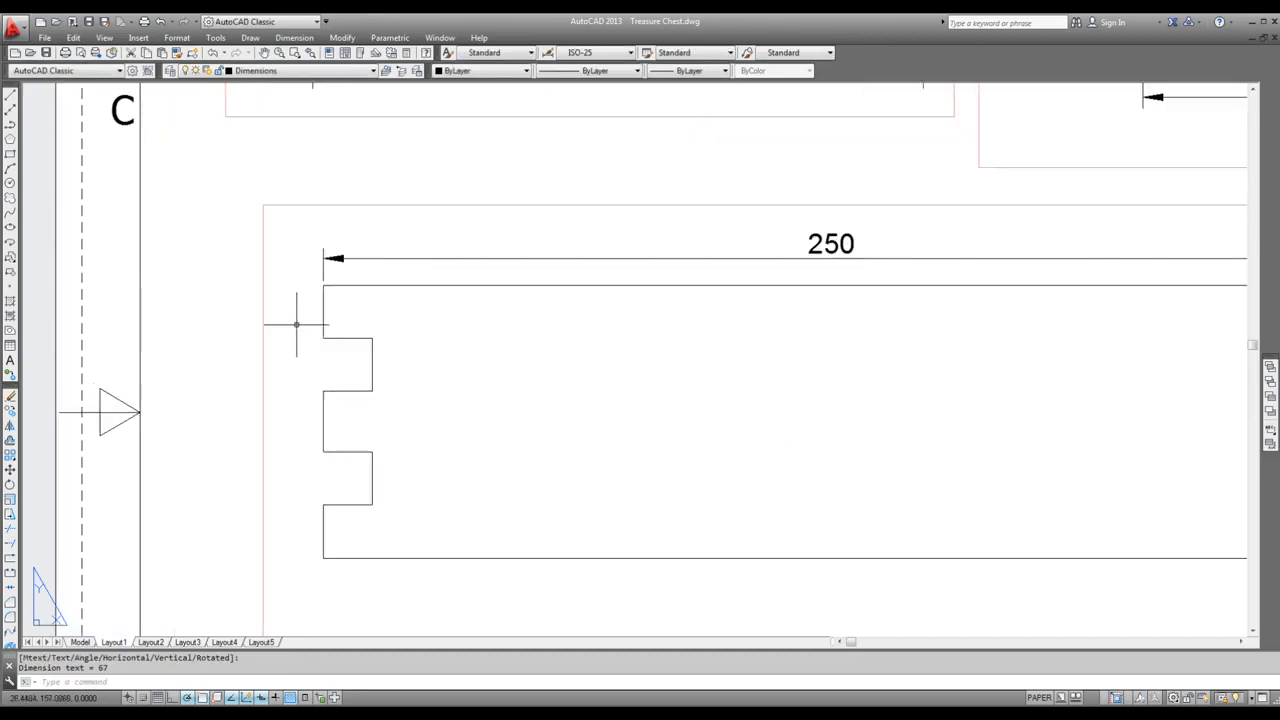
key("space")
left_click(323, 286)
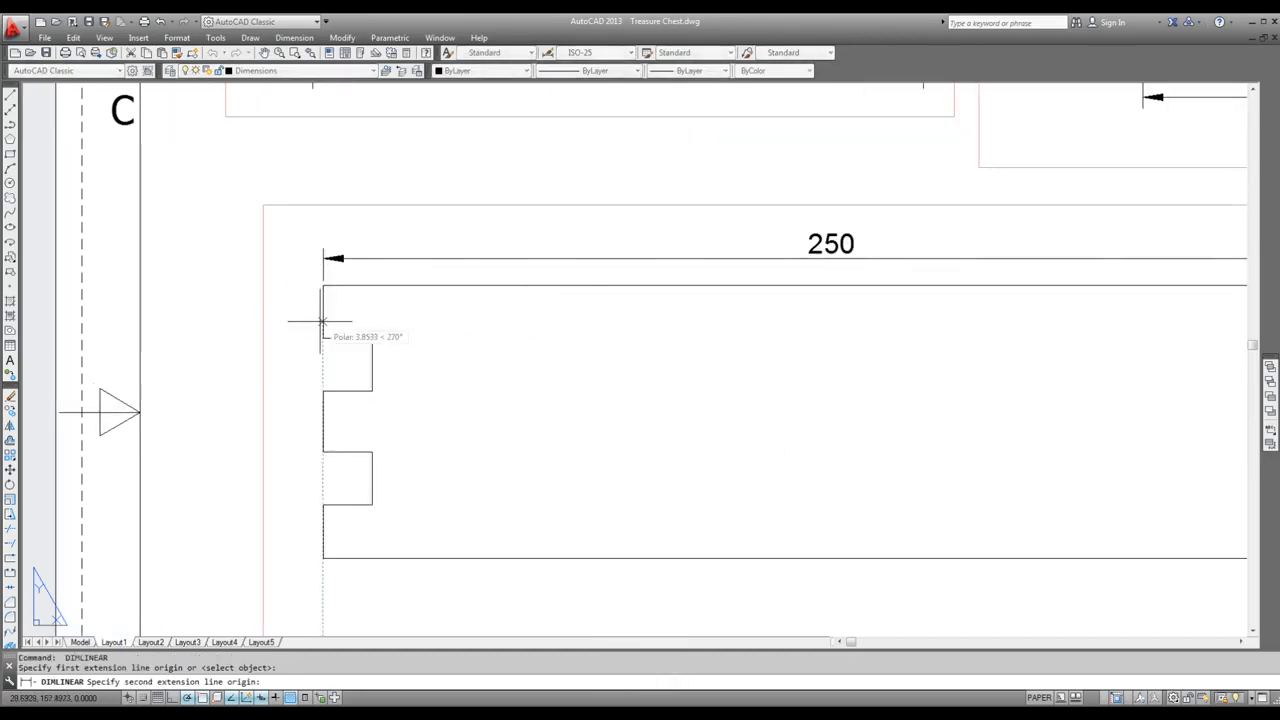
left_click(323, 338)
left_click(307, 338)
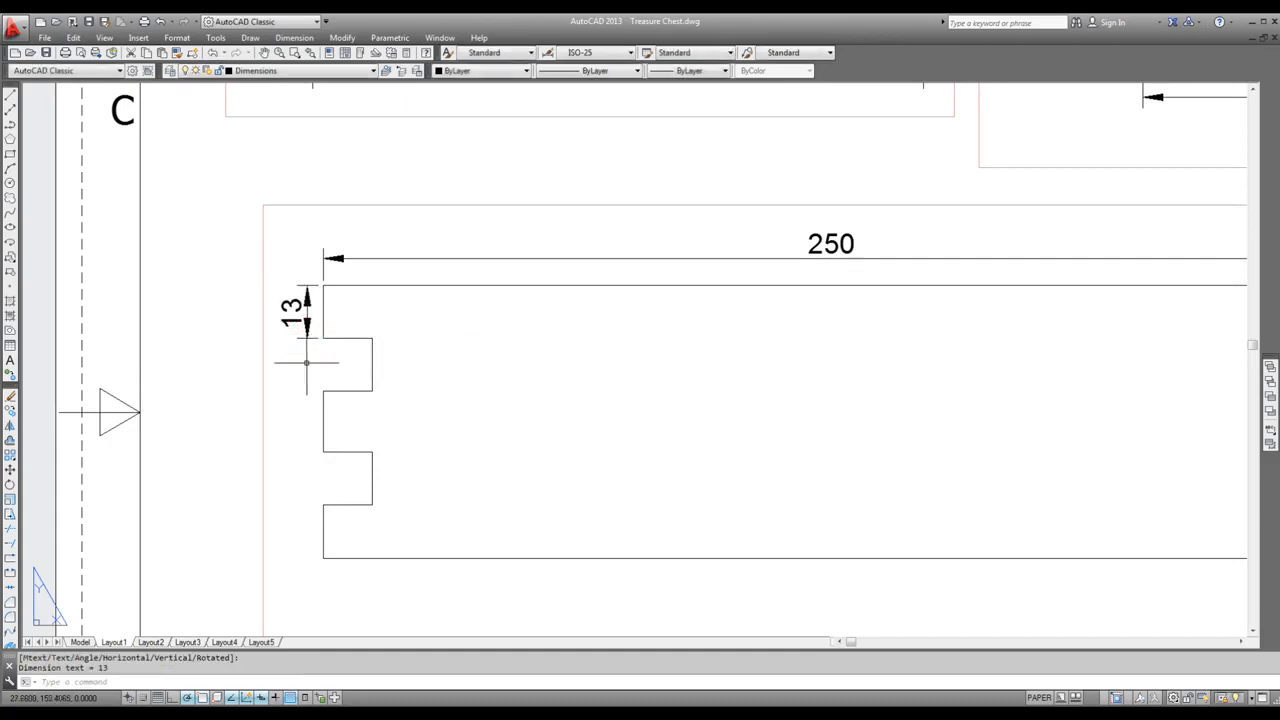
key("space")
left_click(323, 558)
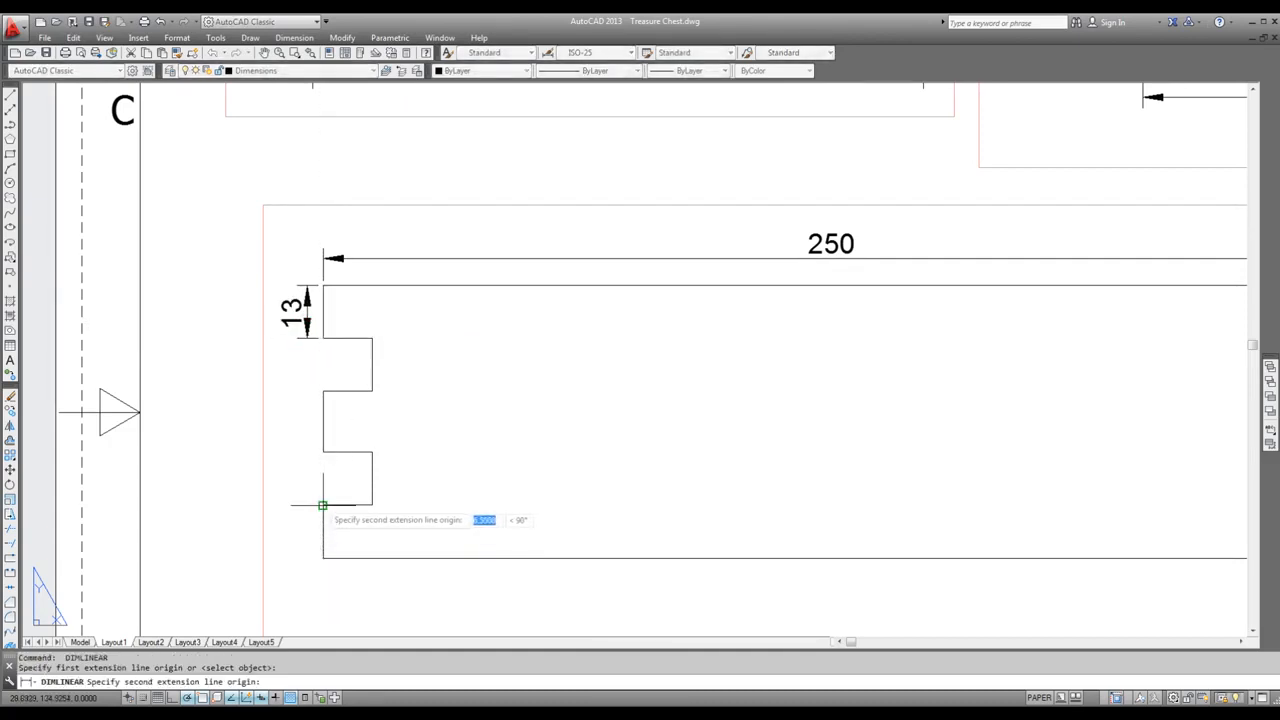
left_click(323, 505)
left_click(297, 515)
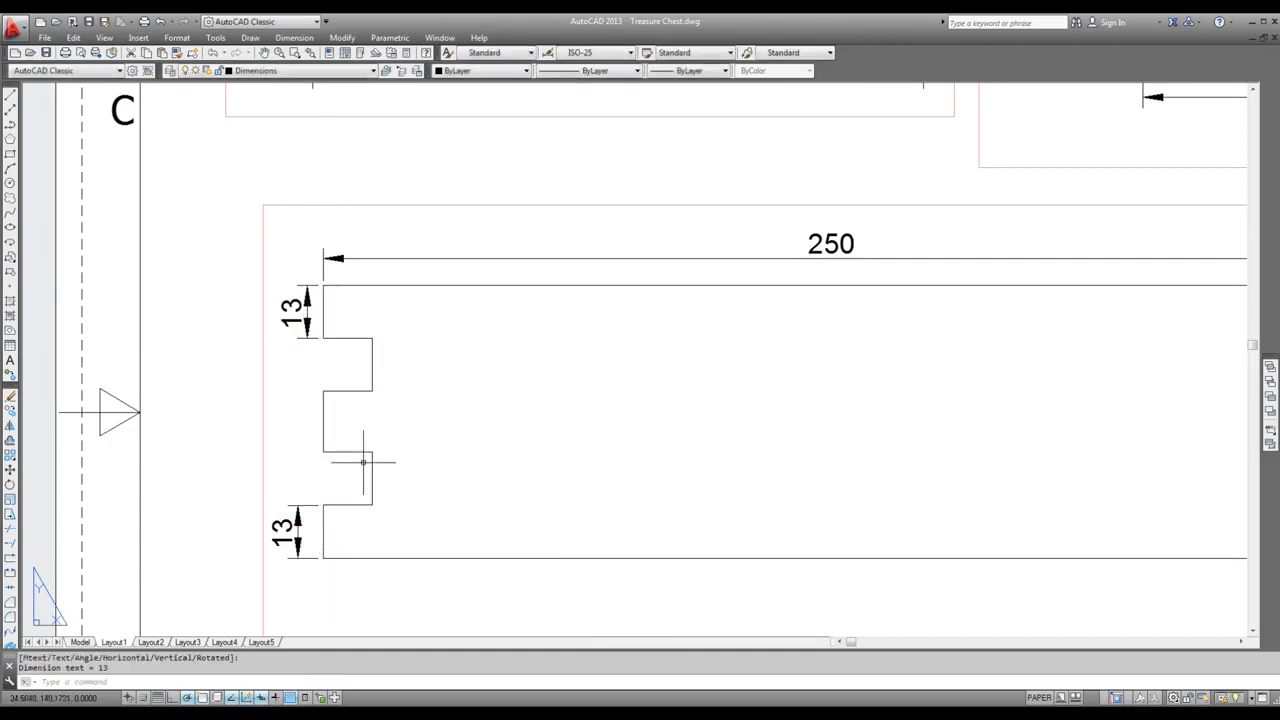
Step: Dimension the heights of the two notches at the long jointed panel's left end, placing both dimensions inside the panel
key("space")
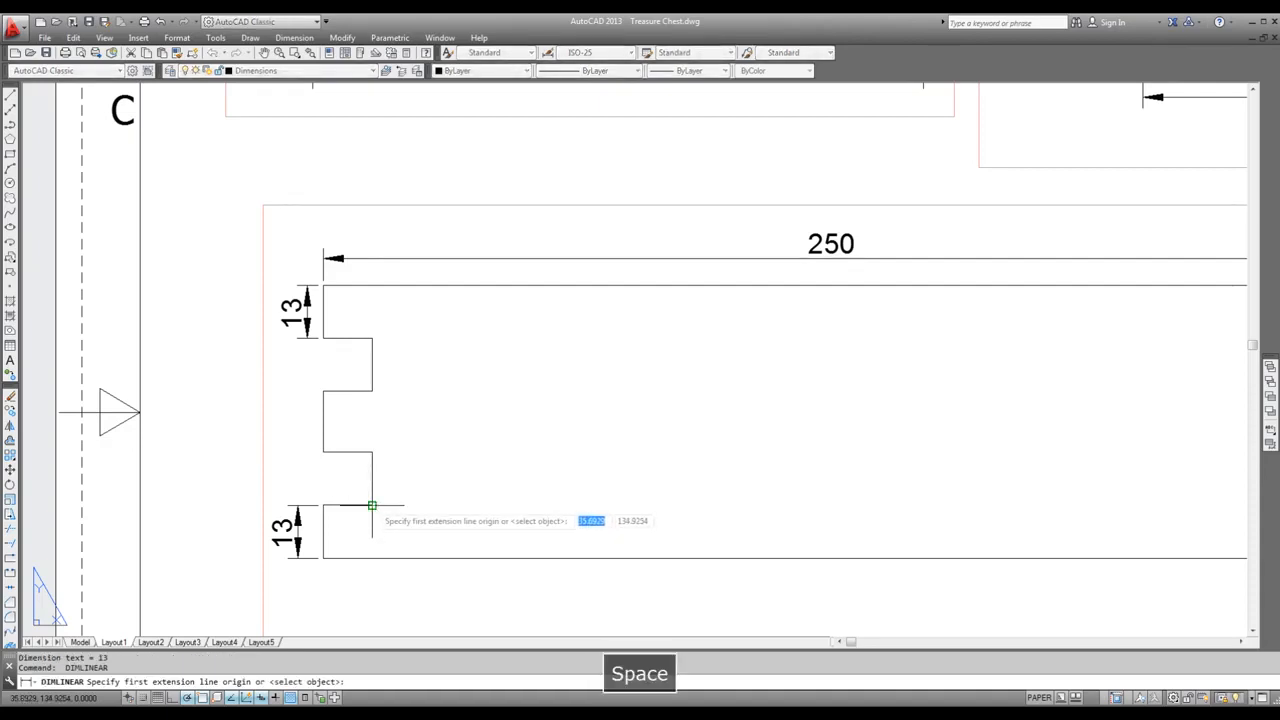
left_click(371, 505)
left_click(372, 452)
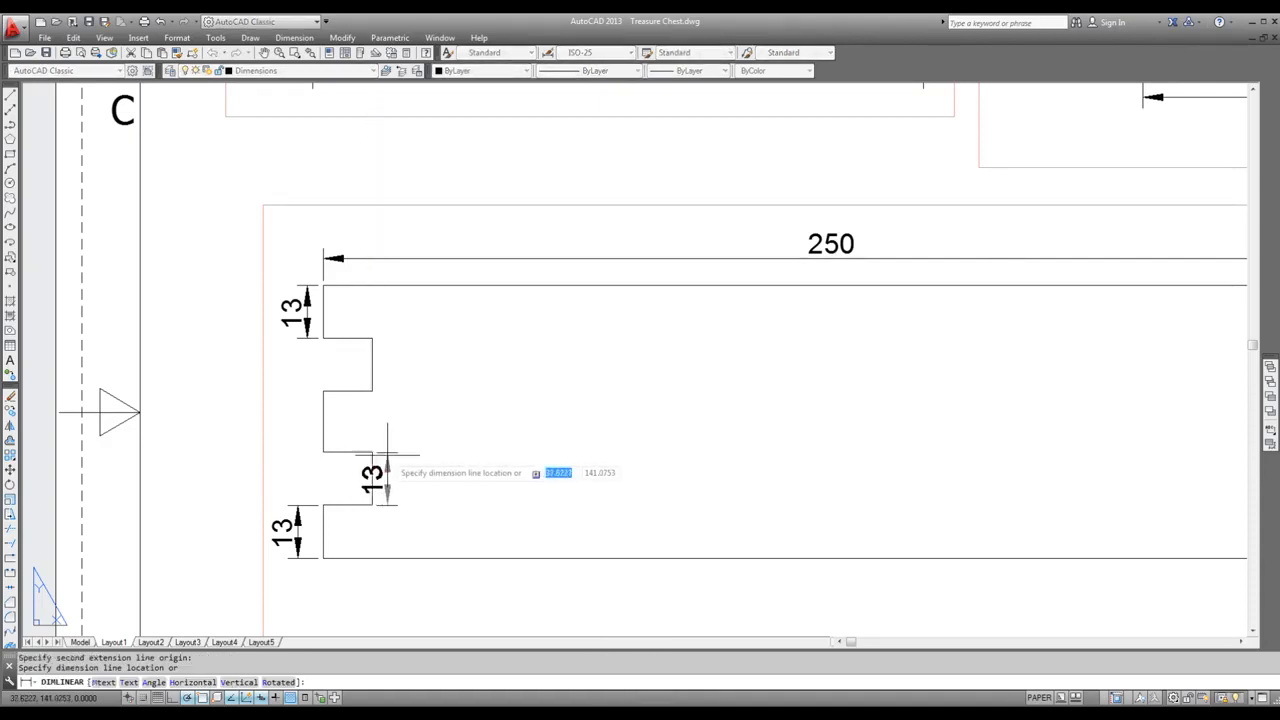
left_click(418, 470)
key("space")
left_click(372, 391)
left_click(372, 338)
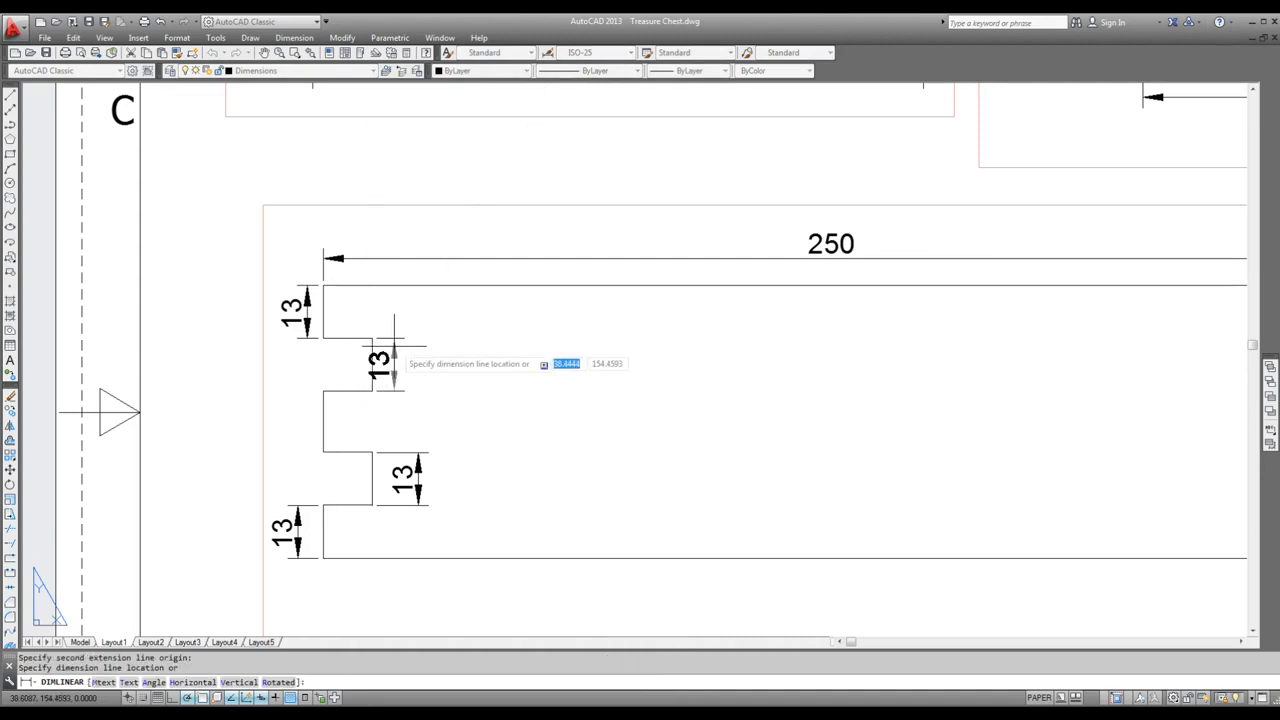
left_click(411, 363)
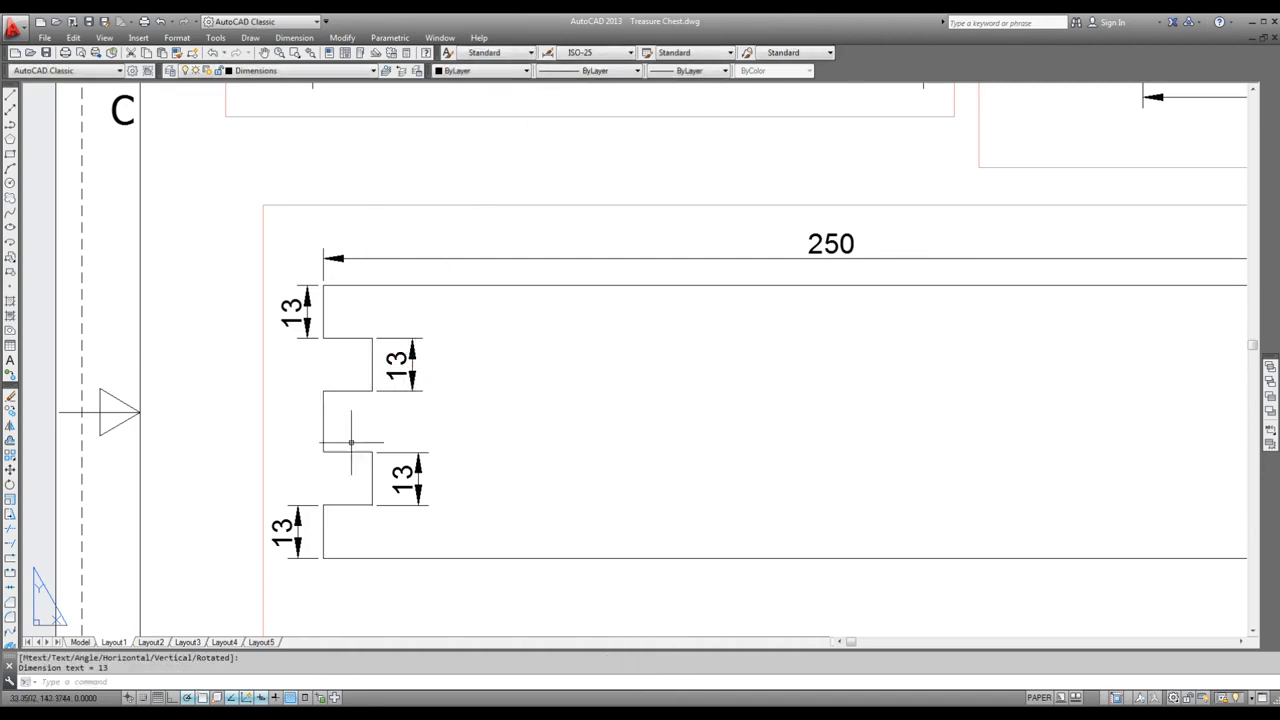
Step: Add a horizontal linear dimension for the notch depth at the long jointed panel's lower-left corner, placed below the panel
scroll(335, 436, "down", 2)
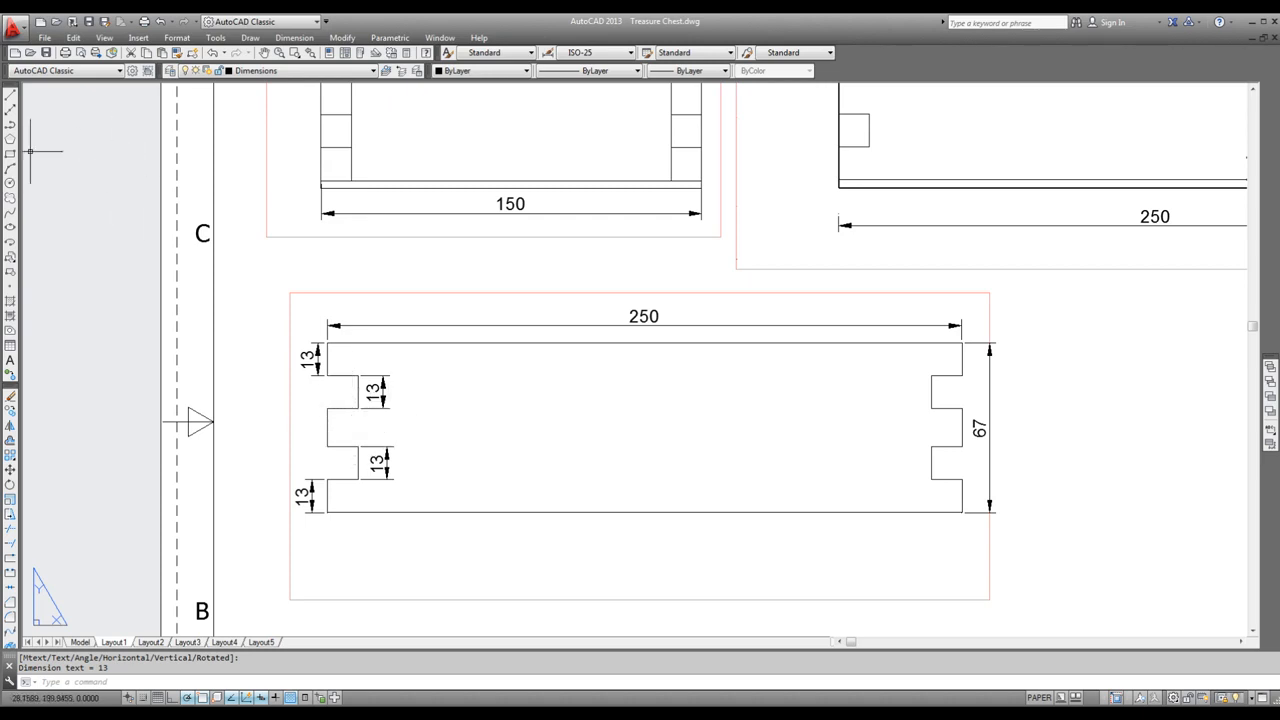
left_click(310, 38)
left_click(301, 76)
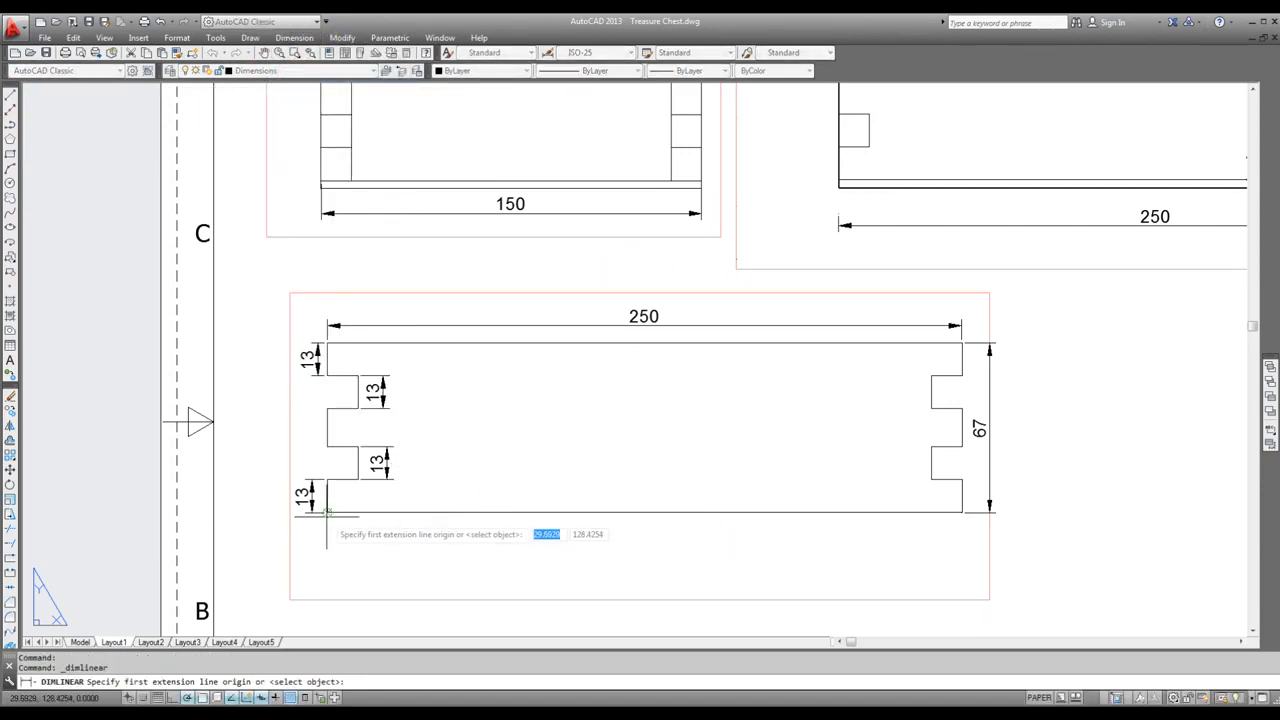
left_click(327, 512)
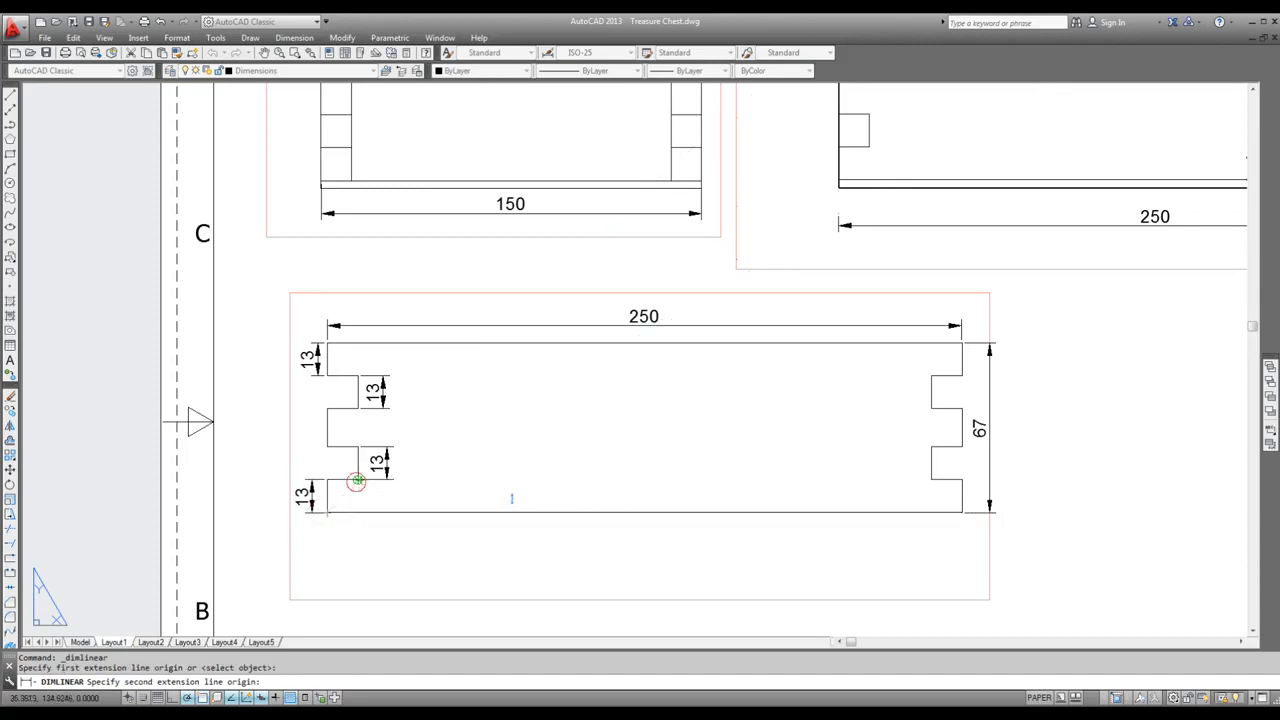
left_click(359, 480)
left_click(420, 543)
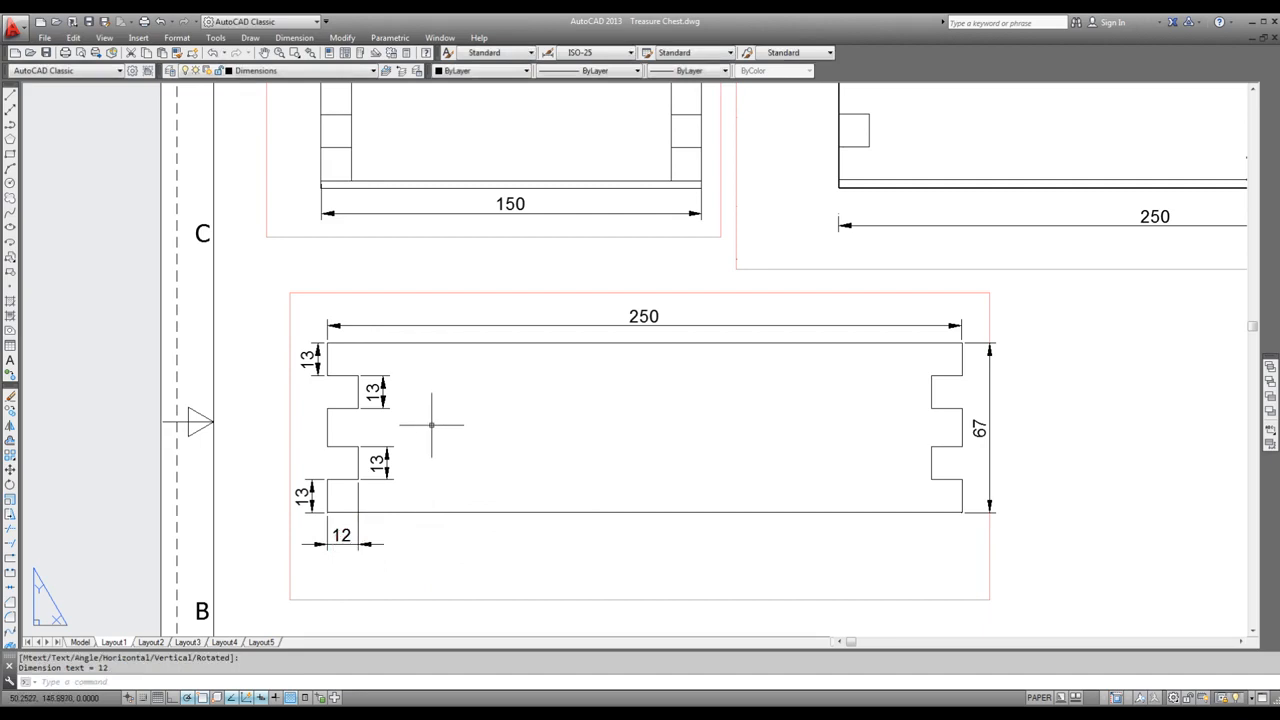
Step: Dimension the short jointed panel's overall length between its outer finger ends, placed above the panel
scroll(432, 424, "down", 5)
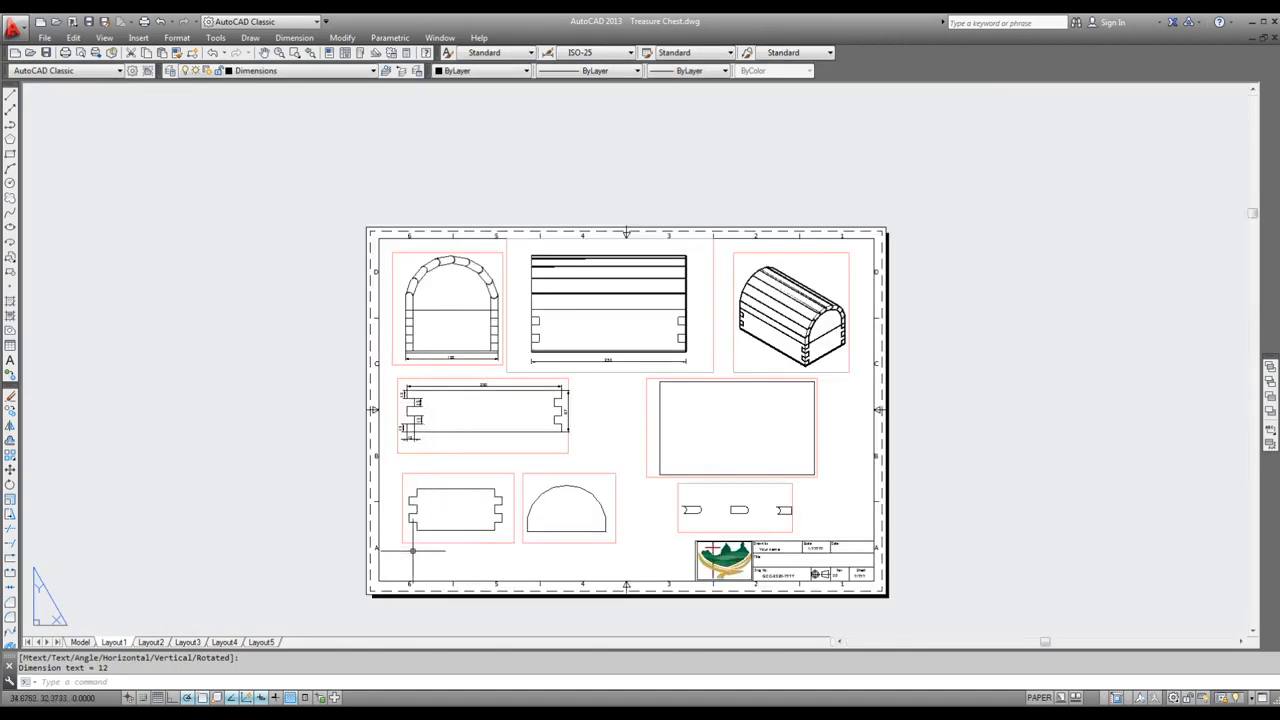
scroll(412, 550, "up", 5)
key("space")
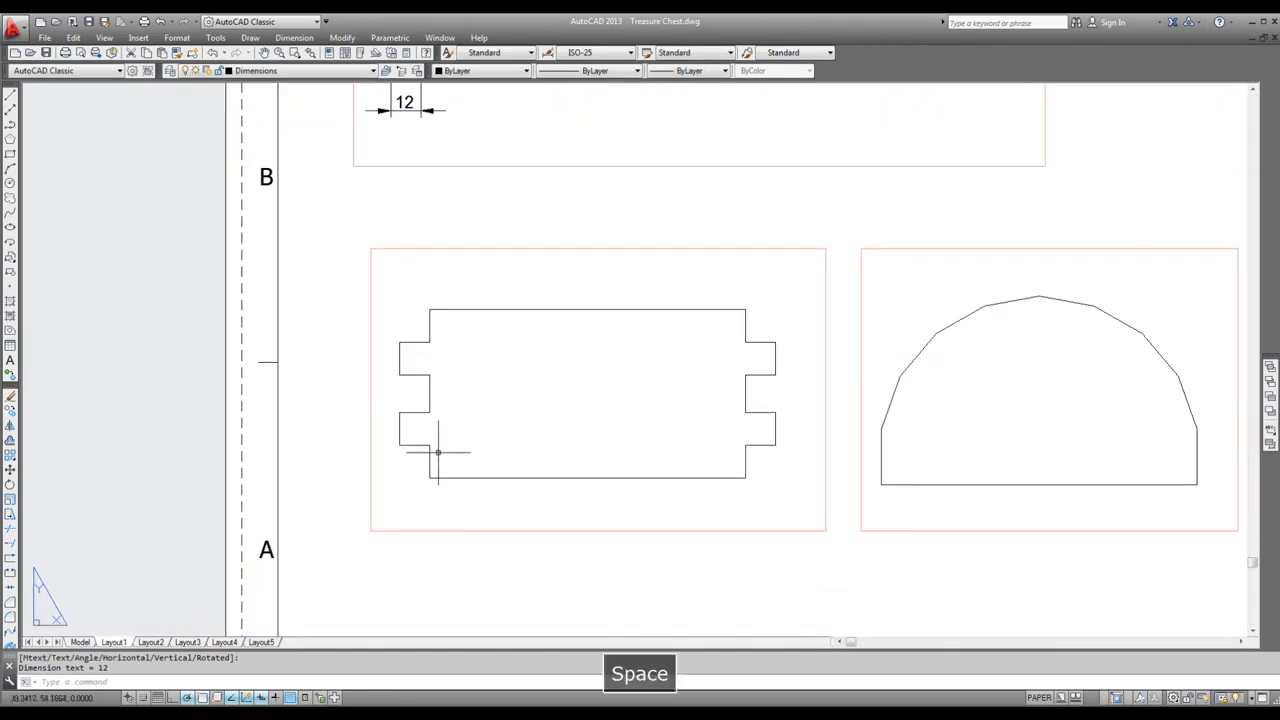
left_click(399, 342)
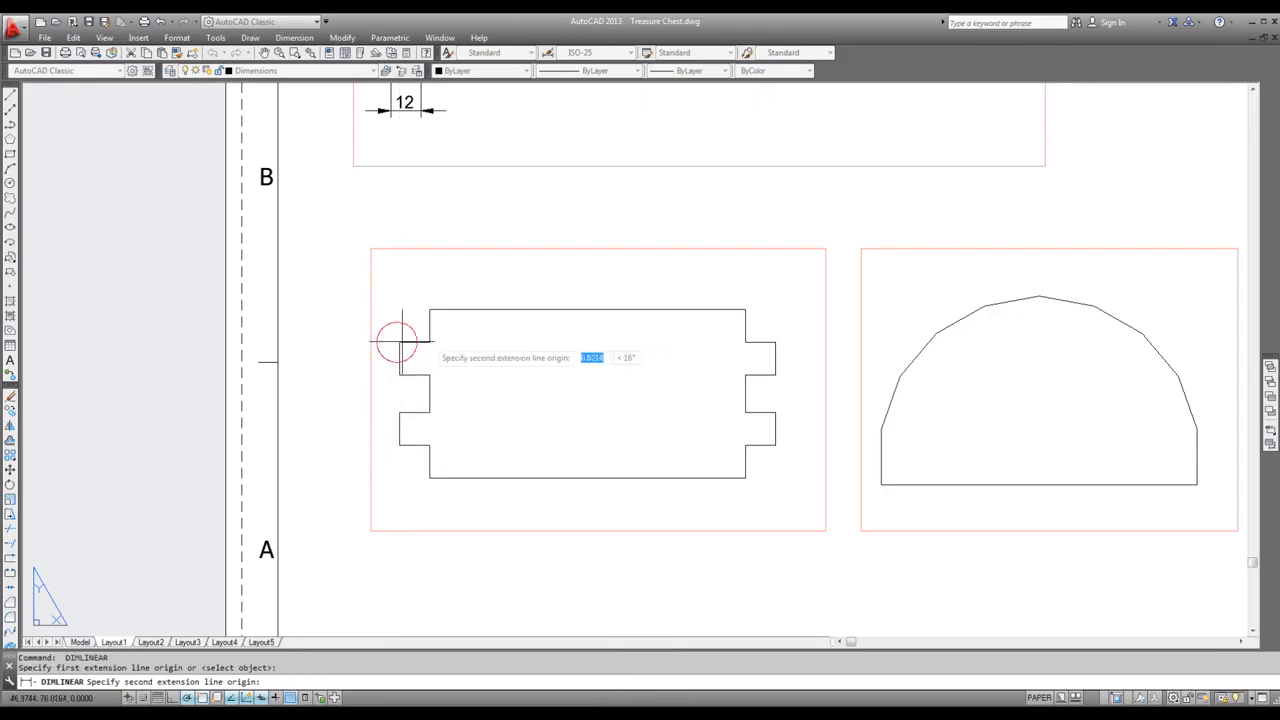
left_click(768, 342)
left_click(752, 290)
Step: Try to dimension the short jointed panel's overall height from its upper-right to its lower-right corner, placed beside the right end
key("space")
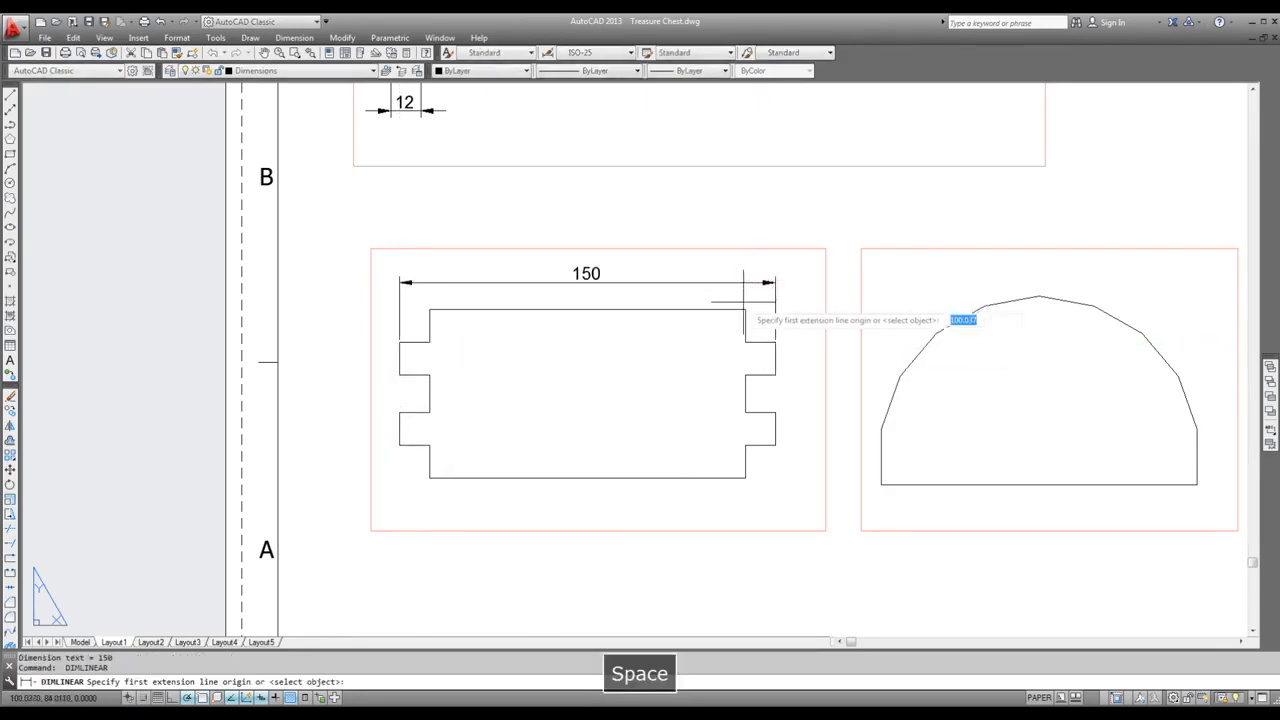
left_click(745, 310)
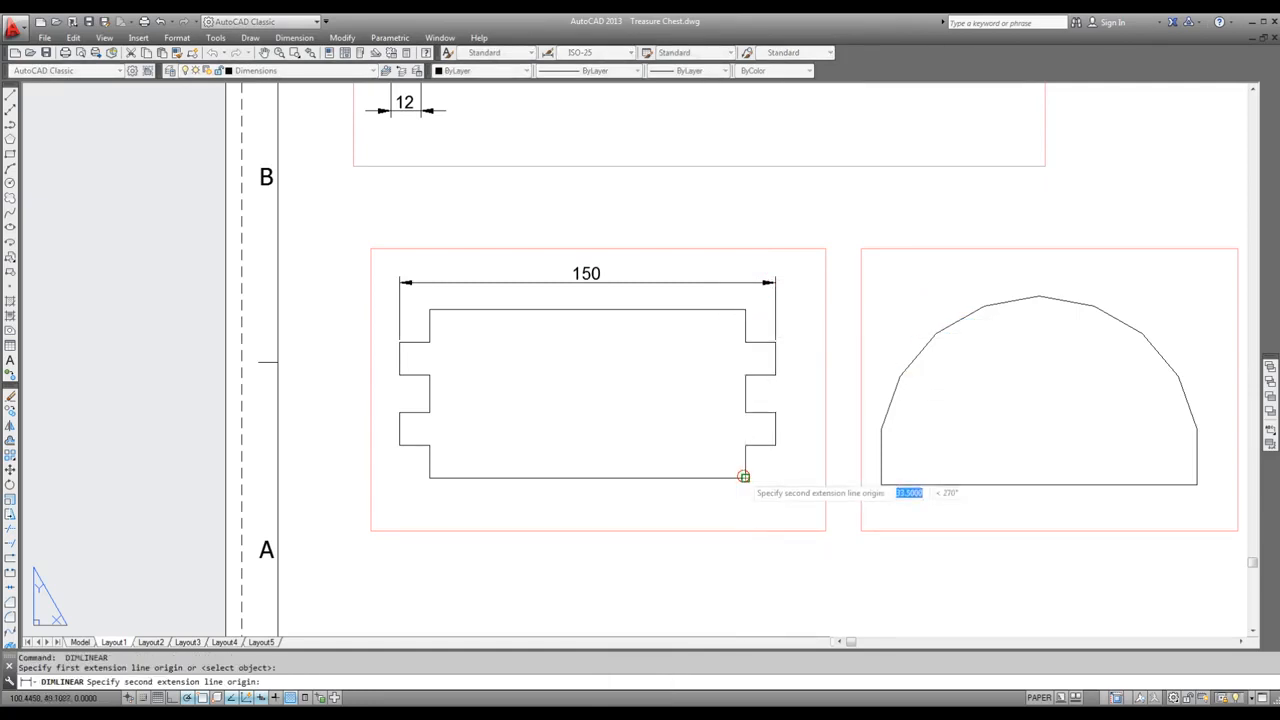
left_click(745, 477)
left_click(811, 478)
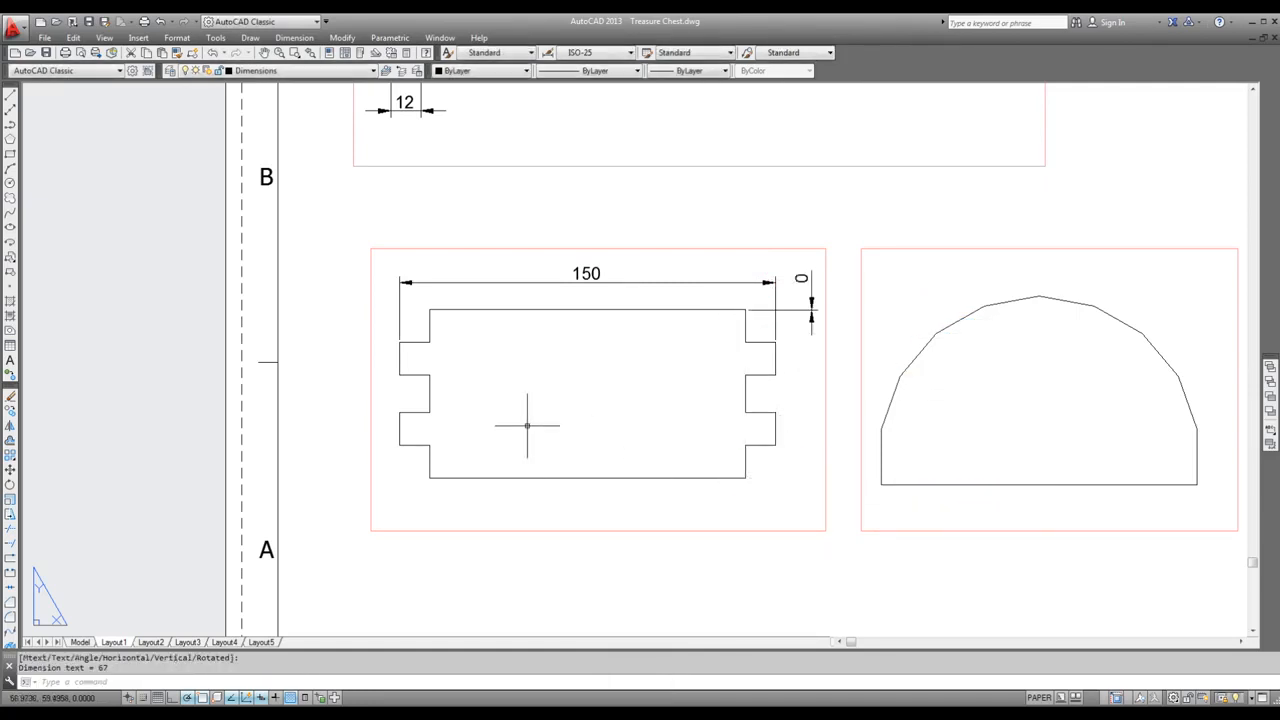
key("space")
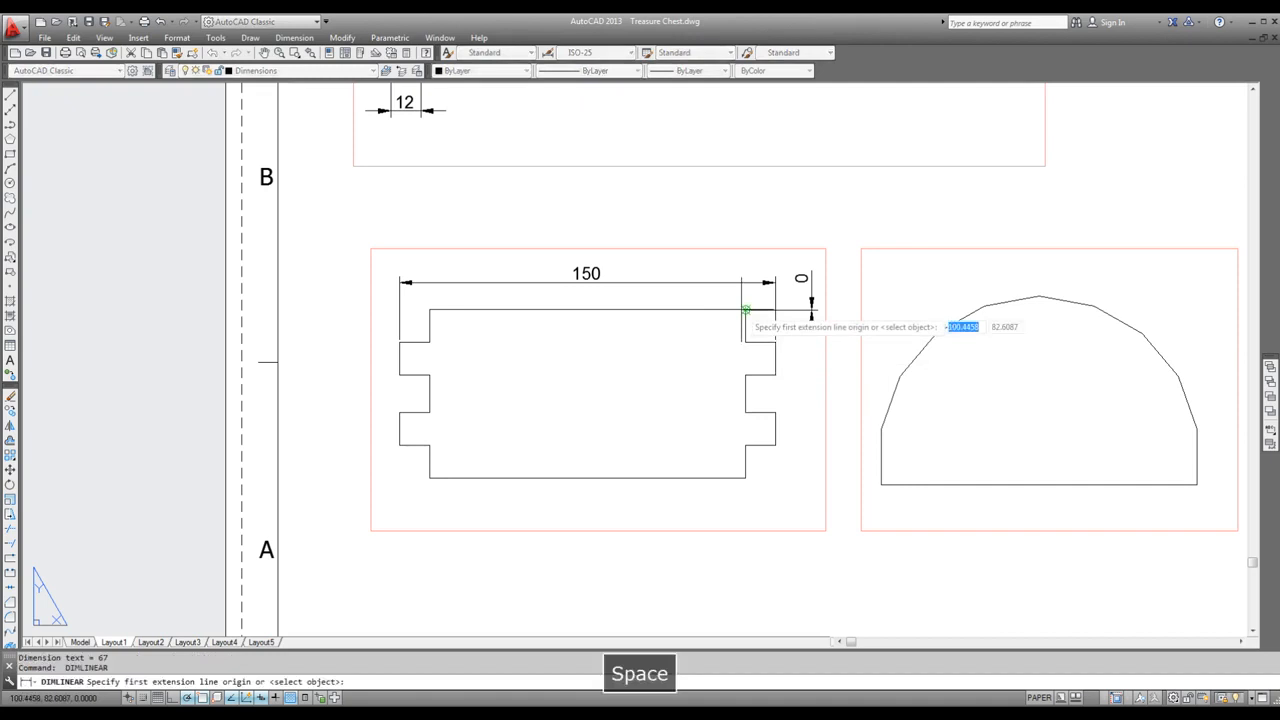
left_click(745, 310)
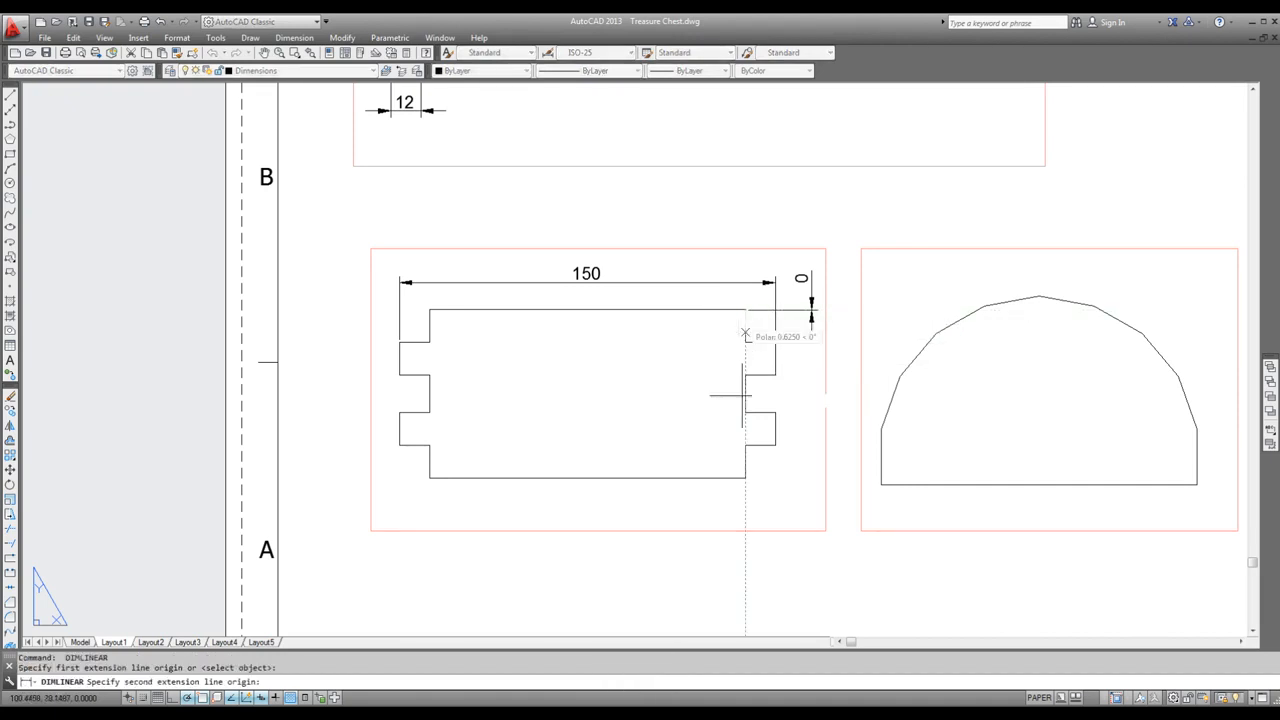
left_click(745, 477)
left_click(811, 472)
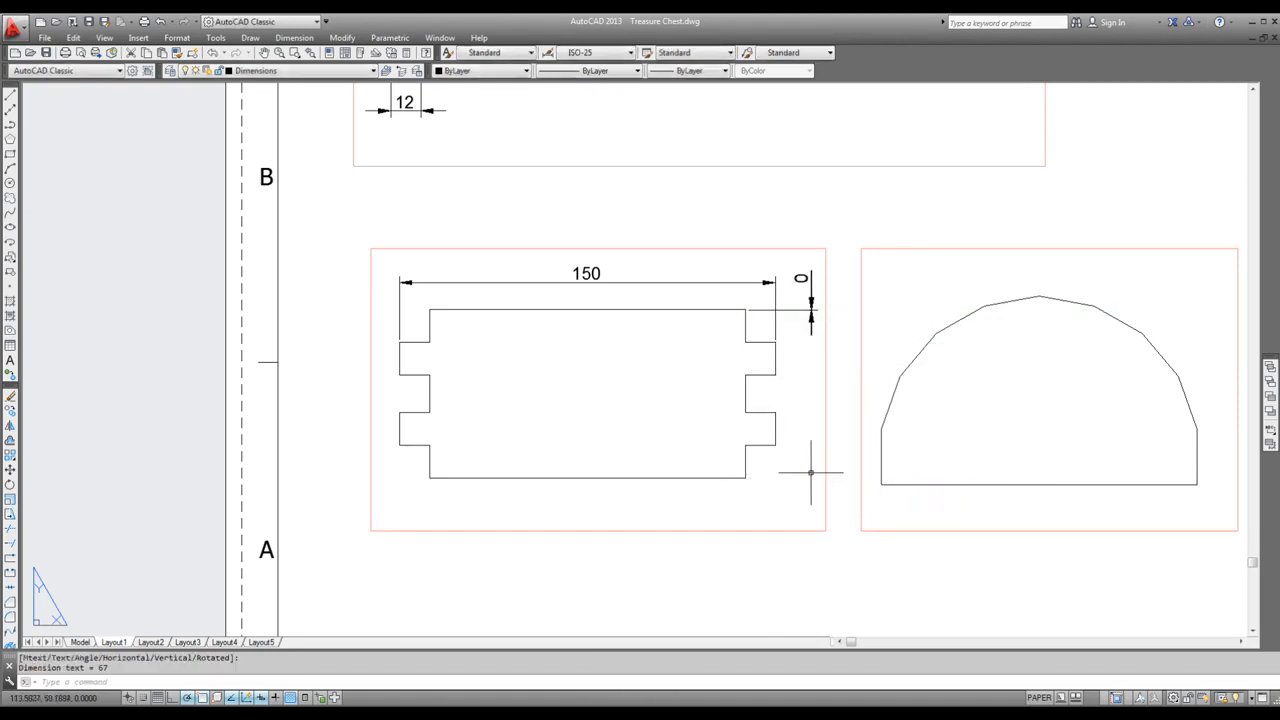
Step: Erase the two faulty height dimensions beside the short jointed panel's upper-right corner
left_click(811, 292)
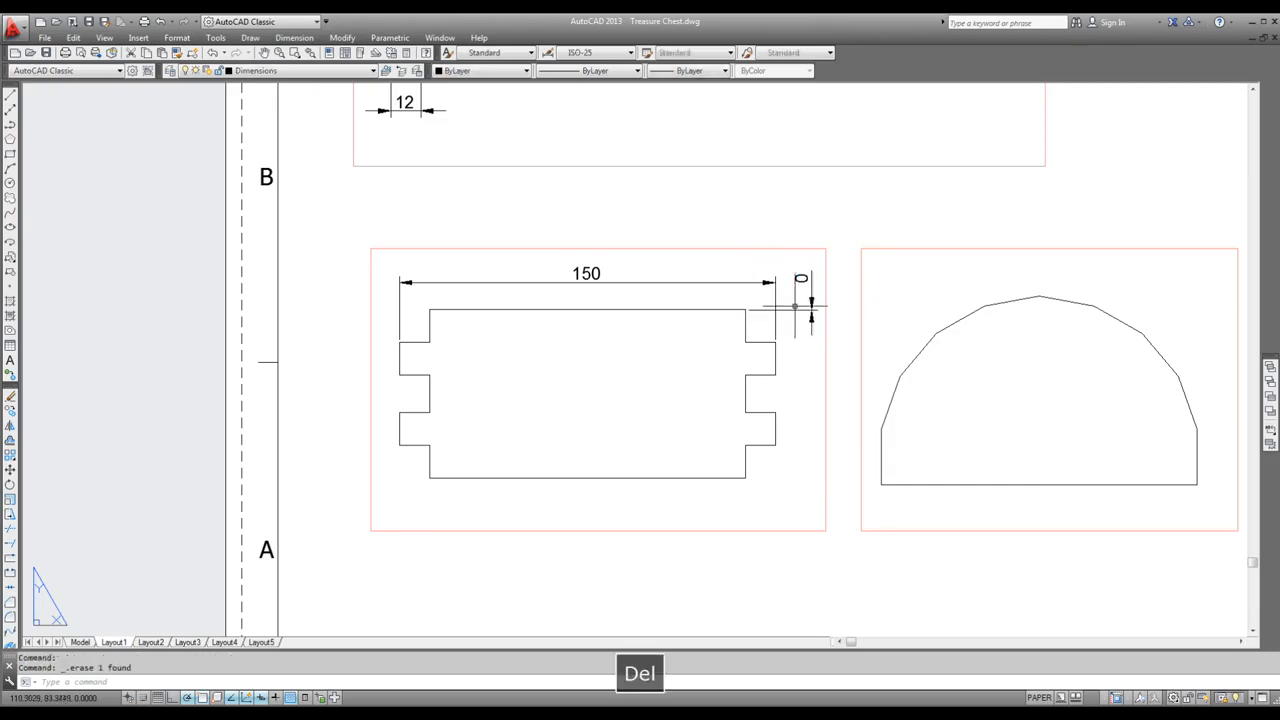
left_click(810, 302)
key("Delete")
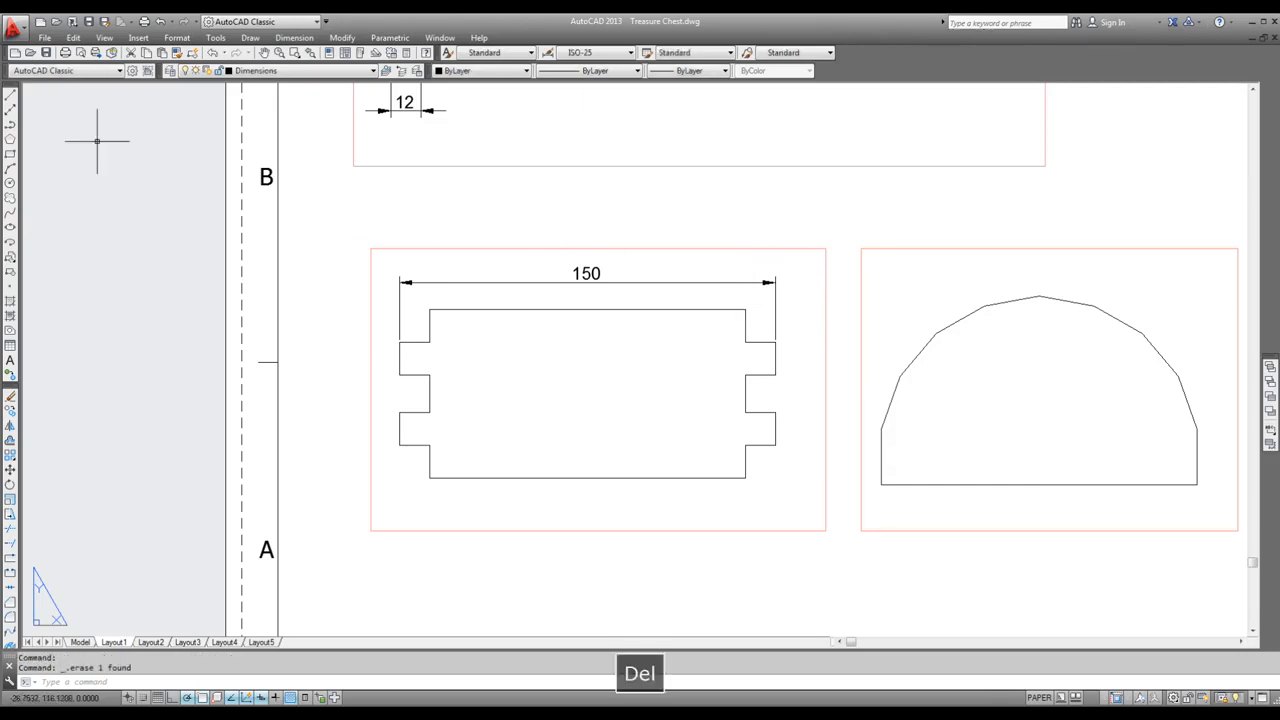
Step: Dimension the short jointed panel's overall height from its lower-right to its upper-right corner, placed beside the right end
left_click(294, 38)
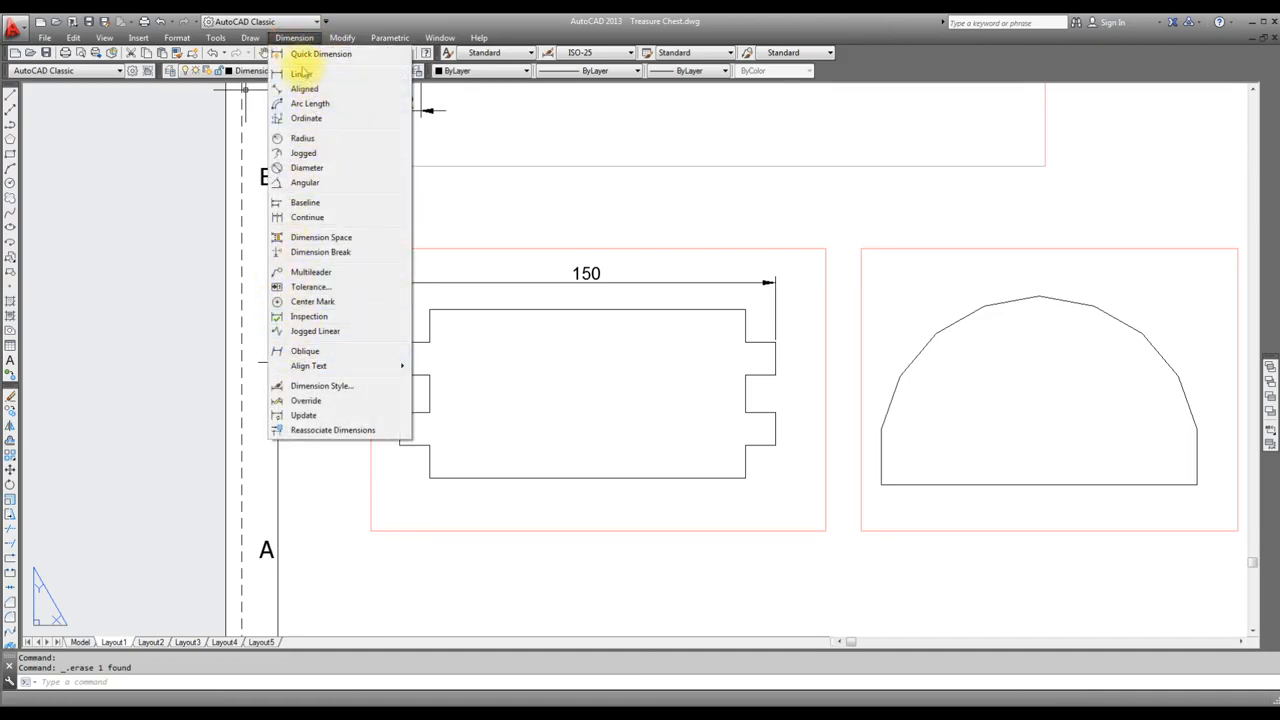
left_click(302, 75)
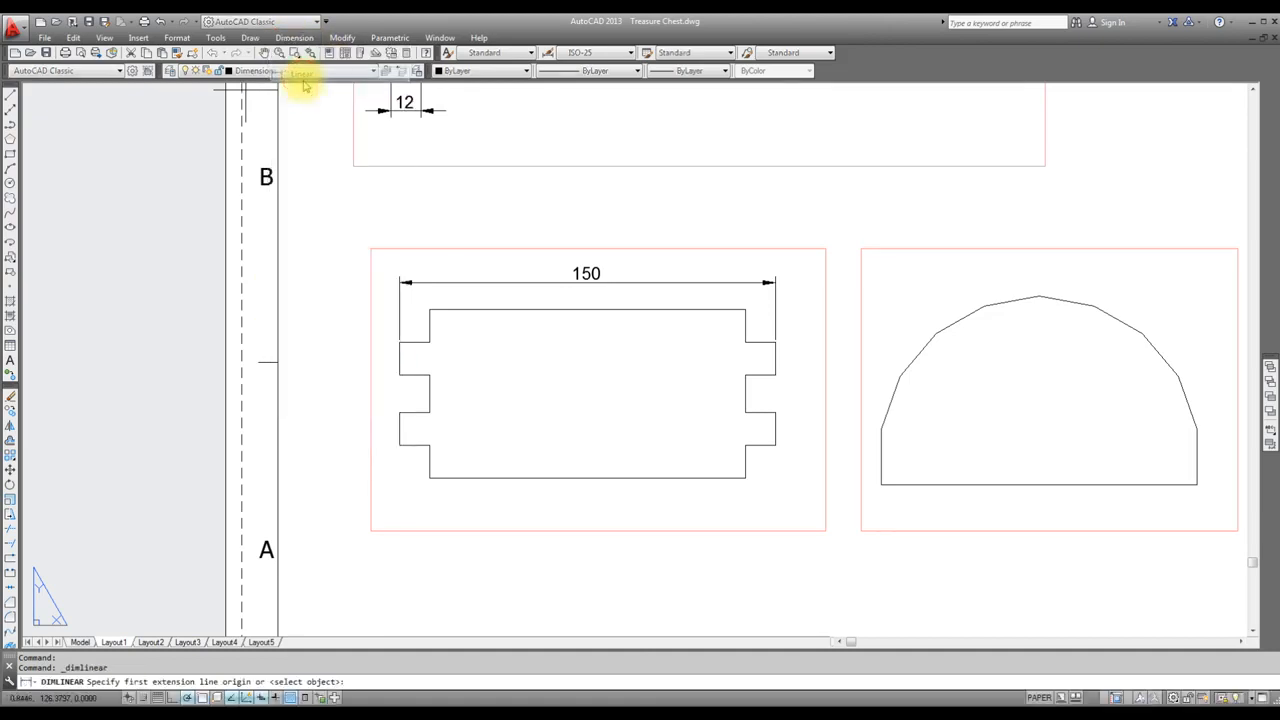
left_click(745, 477)
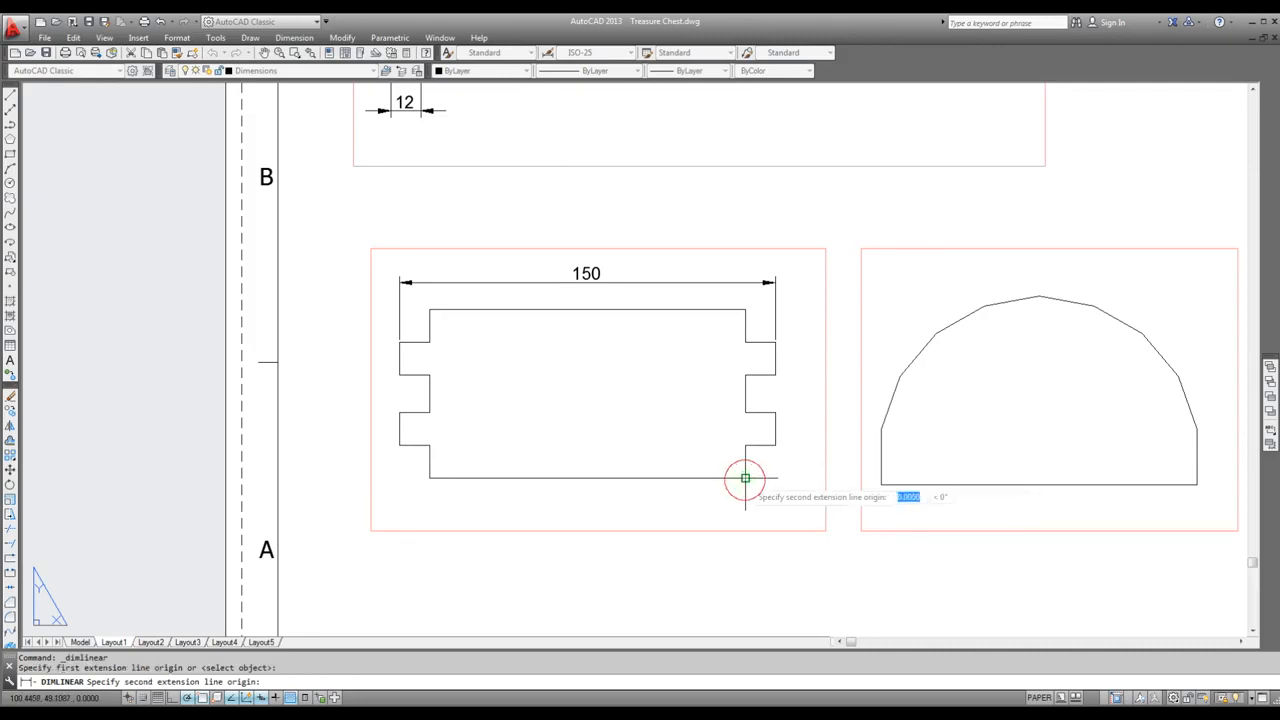
left_click(745, 310)
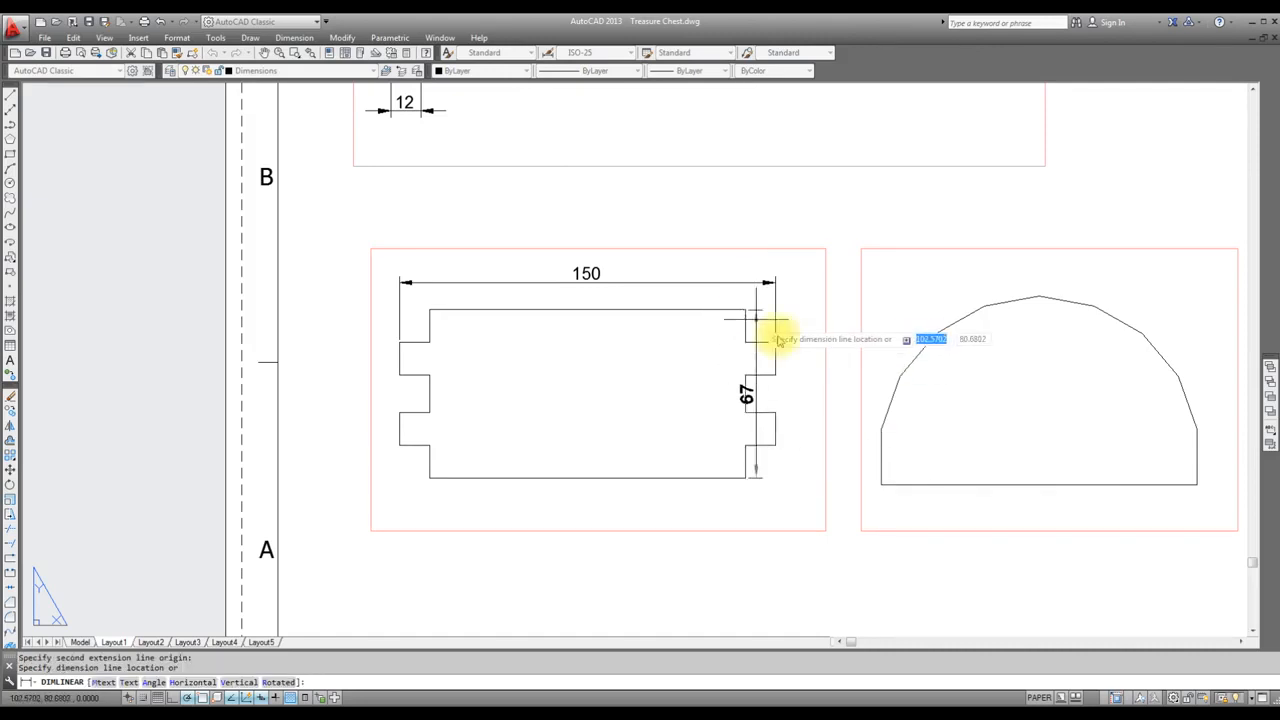
left_click(807, 341)
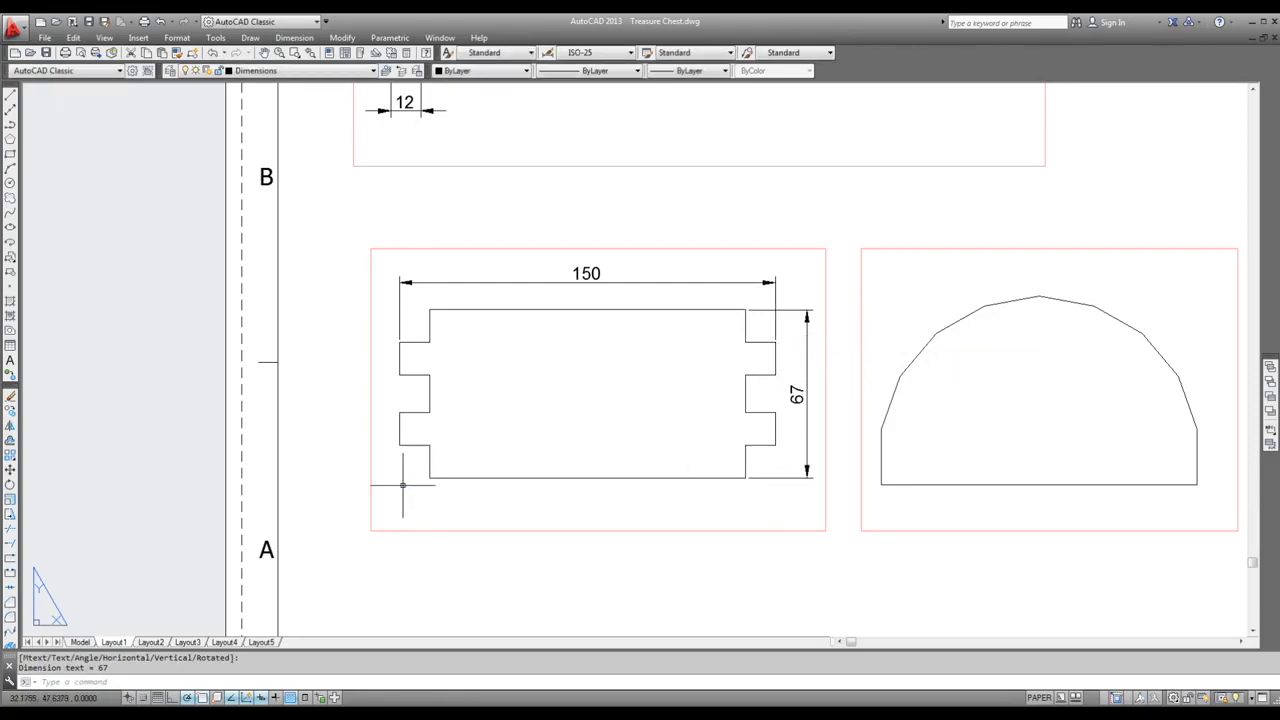
Step: Add a horizontal linear dimension for the notch depth at the short jointed panel's lower-left corner, placed below the panel
scroll(398, 477, "up", 2)
key("space")
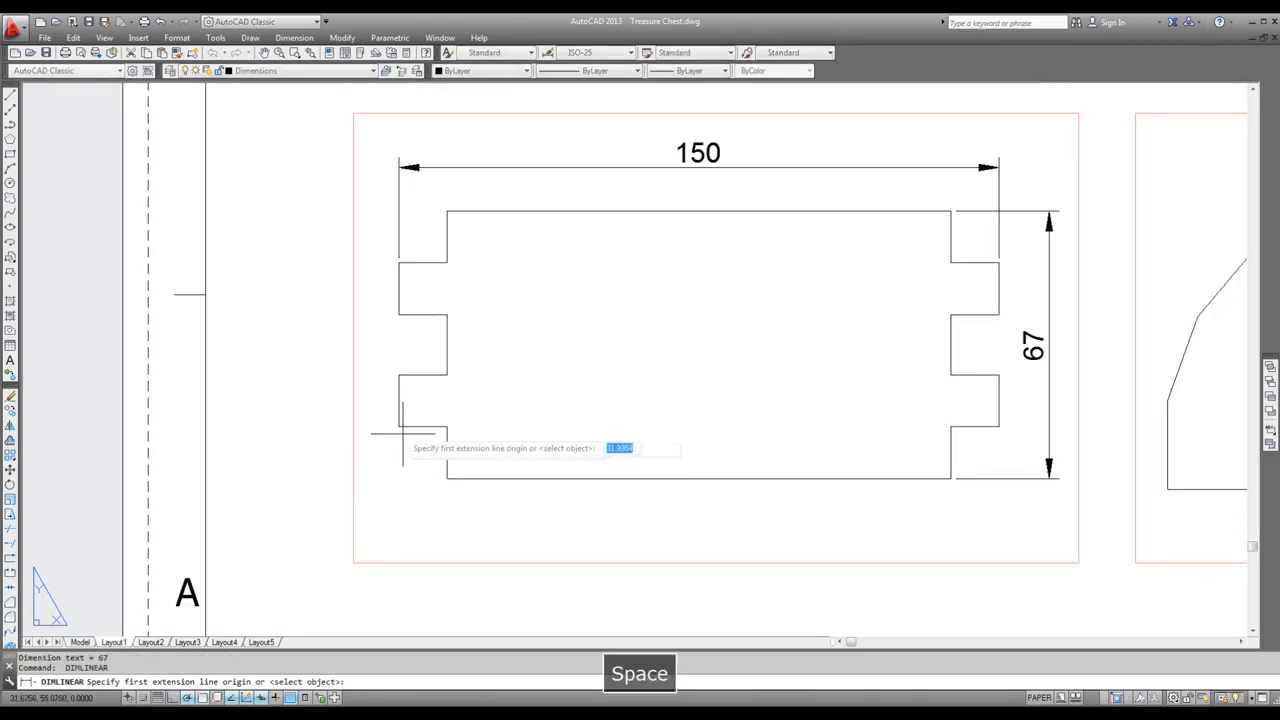
left_click(398, 427)
left_click(447, 478)
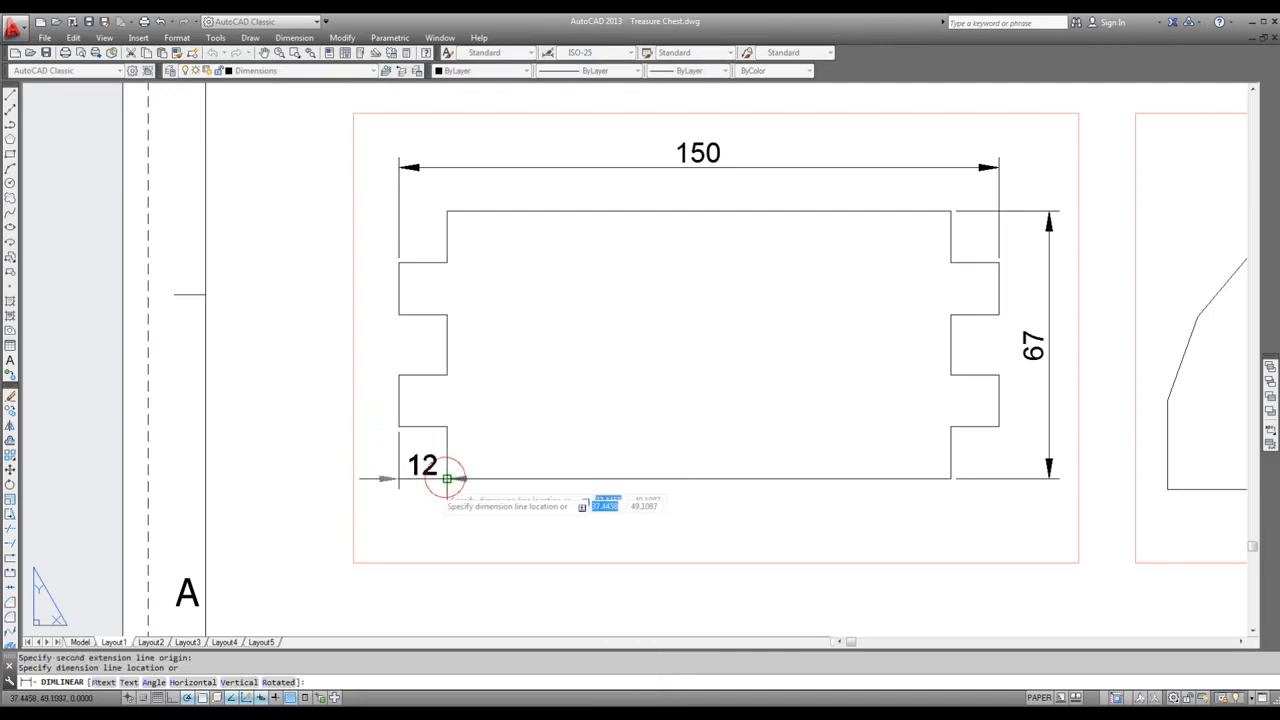
left_click(435, 532)
Step: Dimension the heights of the bottom-left notch and the finger above it on the short jointed panel, placed beside the left end
key("space")
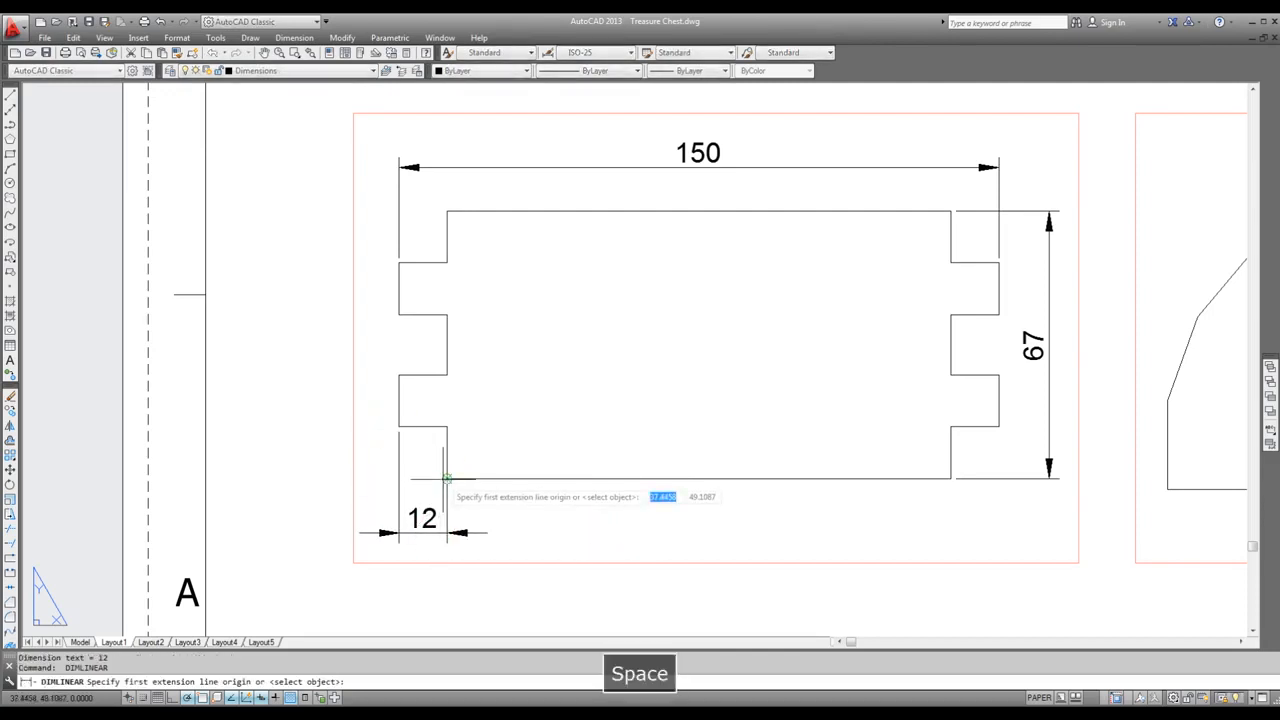
left_click(447, 478)
left_click(398, 427)
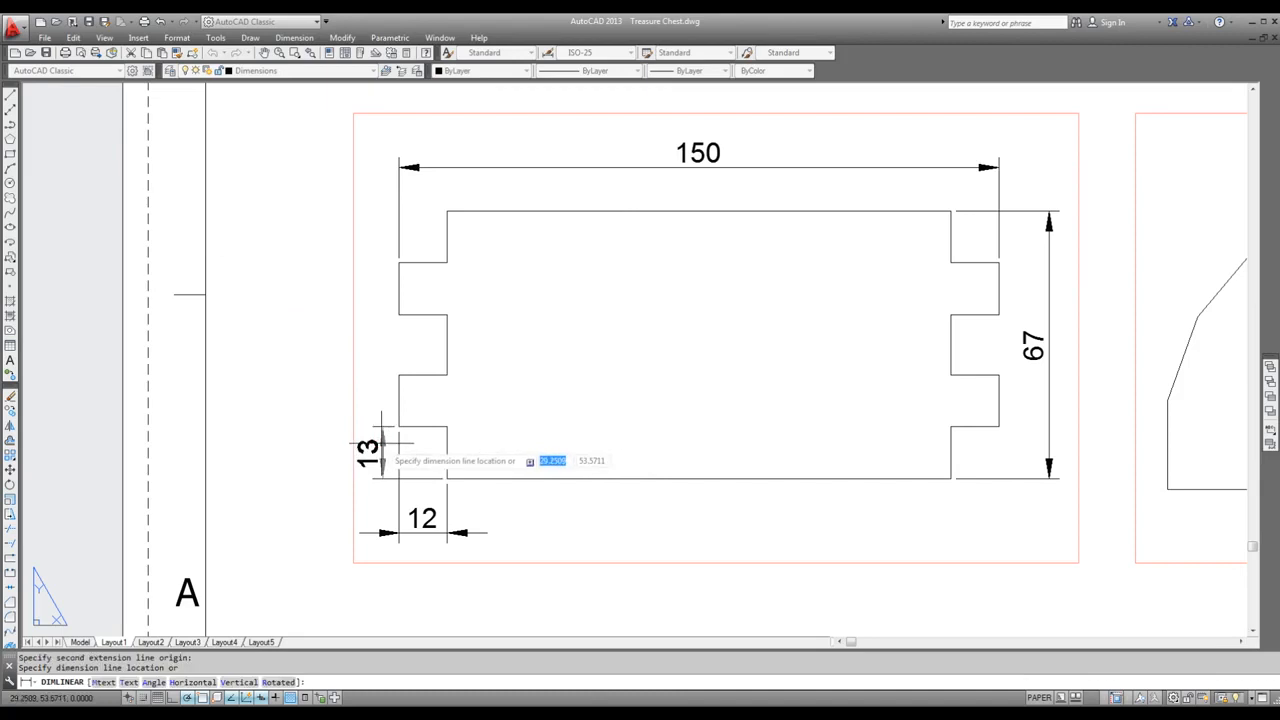
left_click(375, 448)
key("space")
left_click(398, 375)
left_click(398, 427)
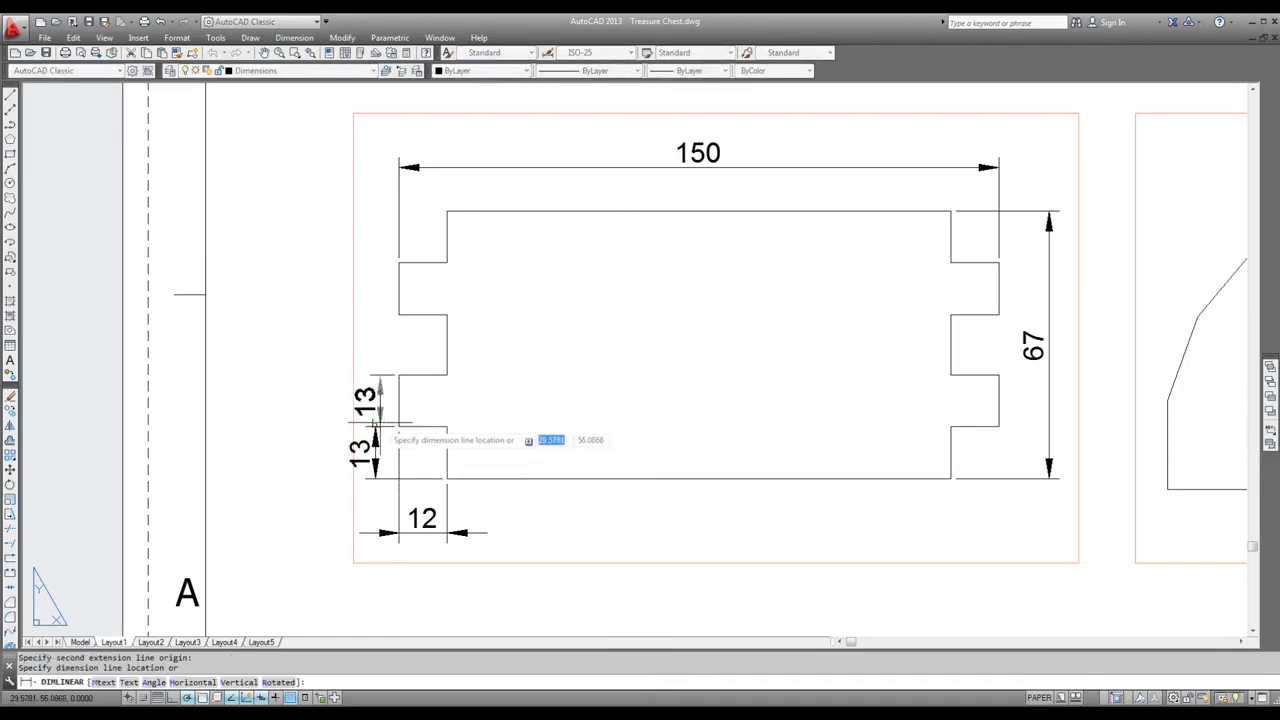
left_click(375, 420)
Step: Dimension the heights of the top-left notch and the finger below it on the short jointed panel, placed beside the left end
key("space")
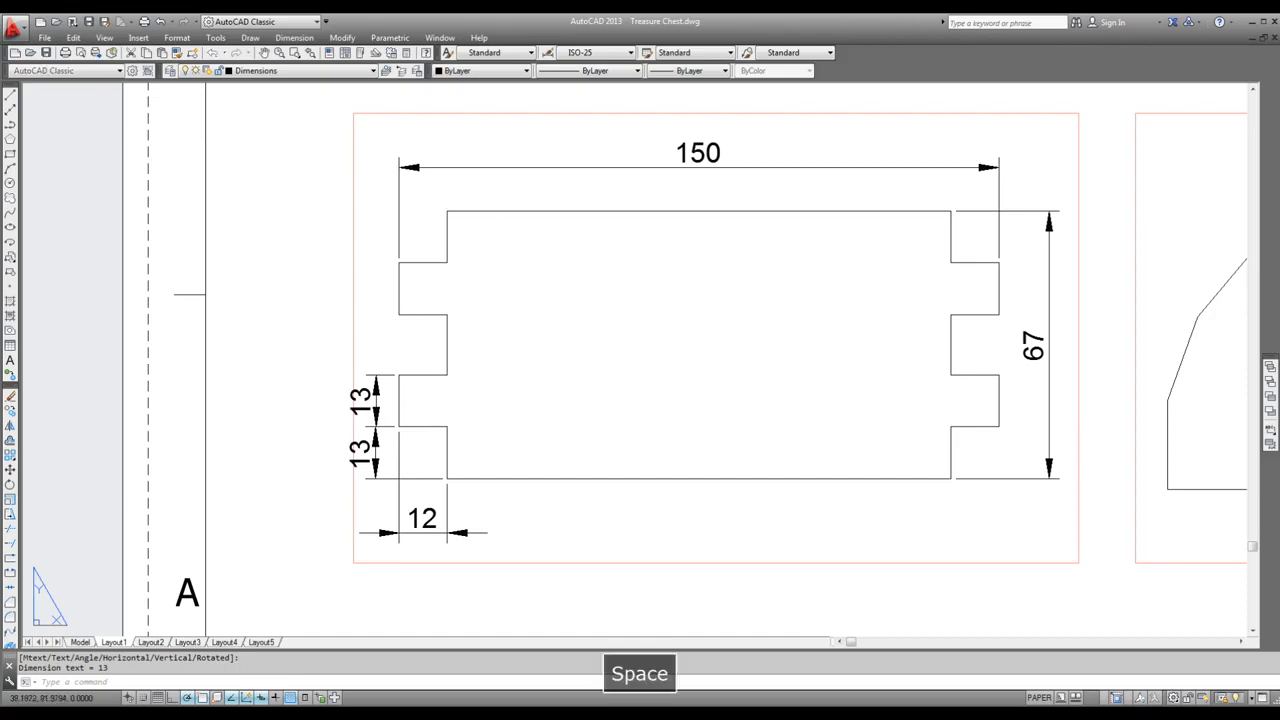
left_click(447, 211)
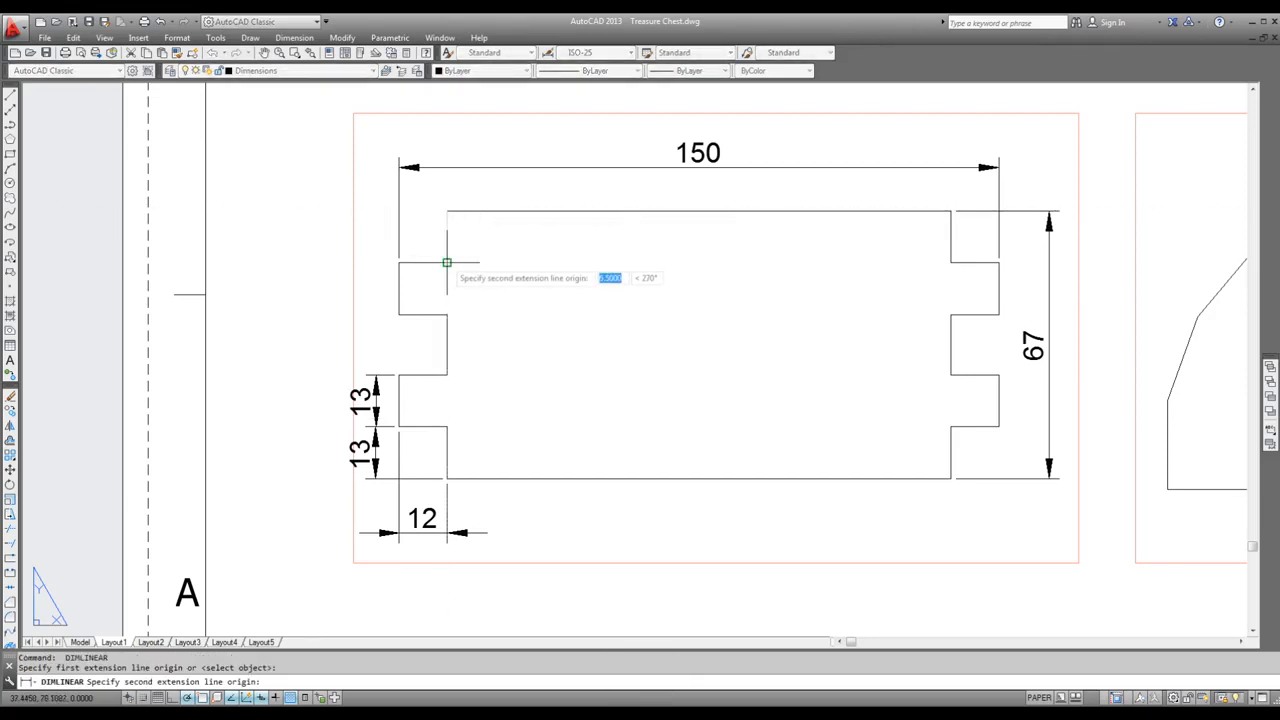
left_click(446, 262)
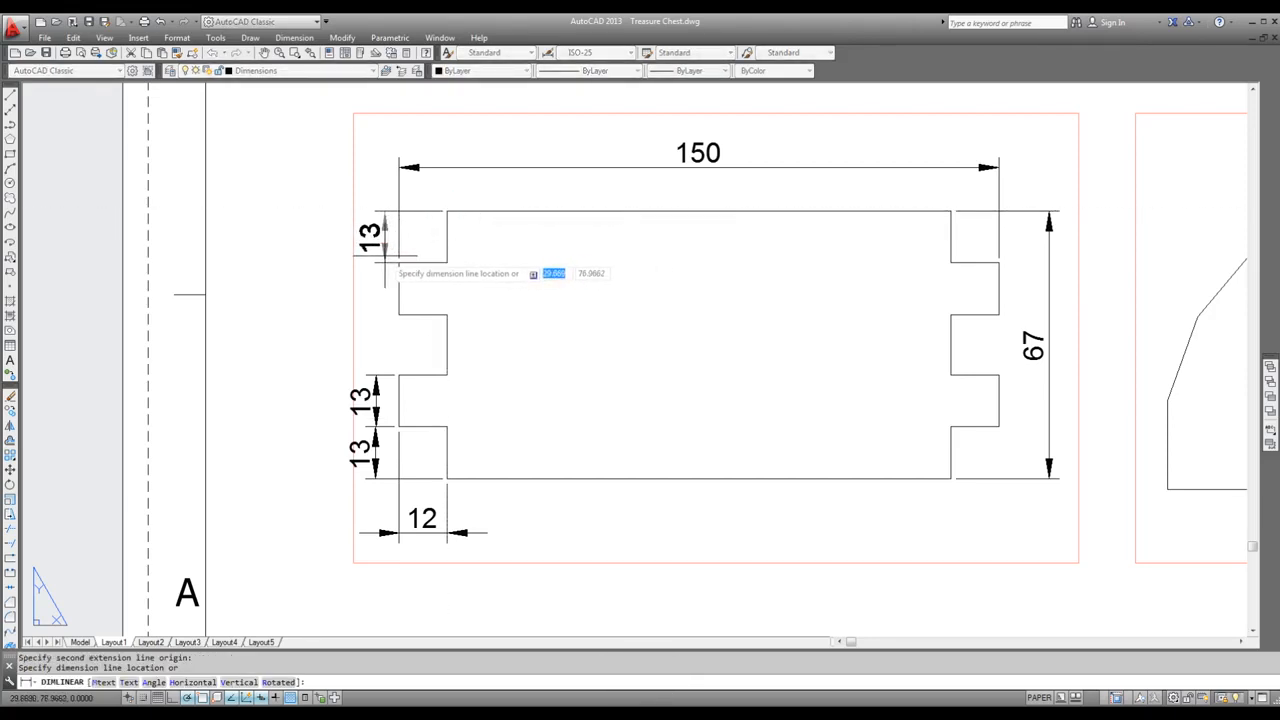
left_click(385, 268)
key("space")
left_click(399, 262)
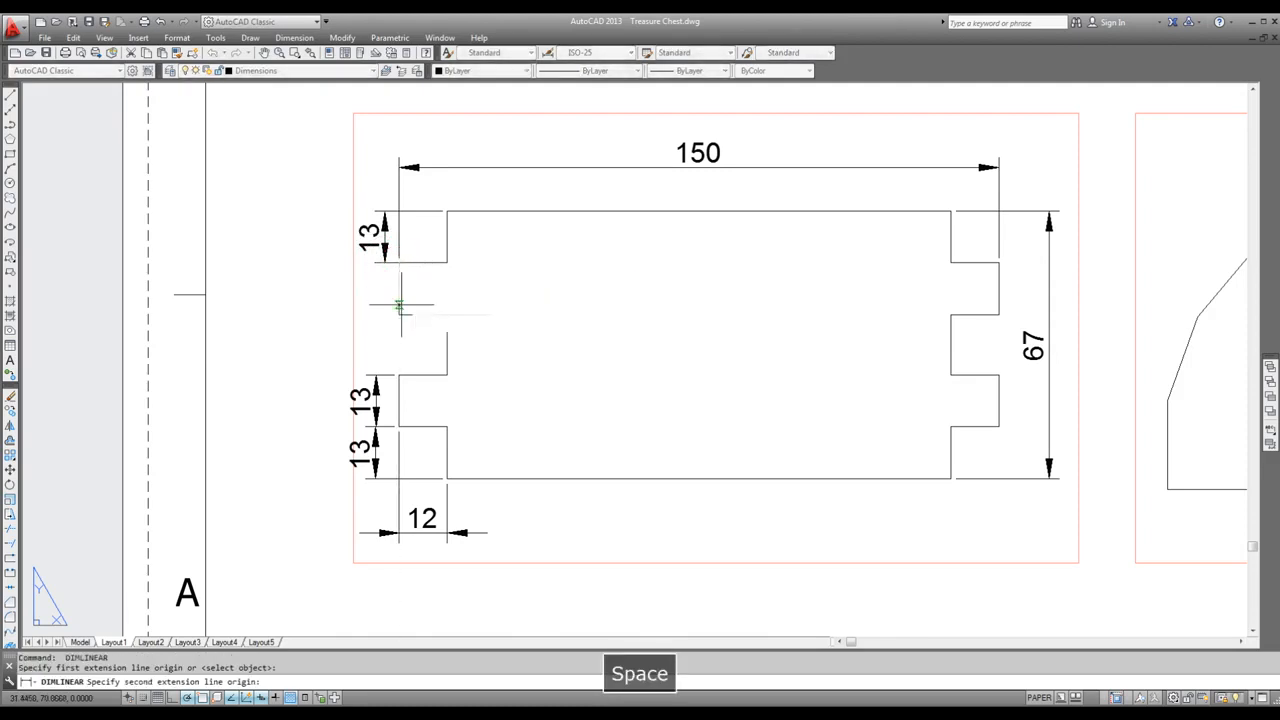
left_click(399, 314)
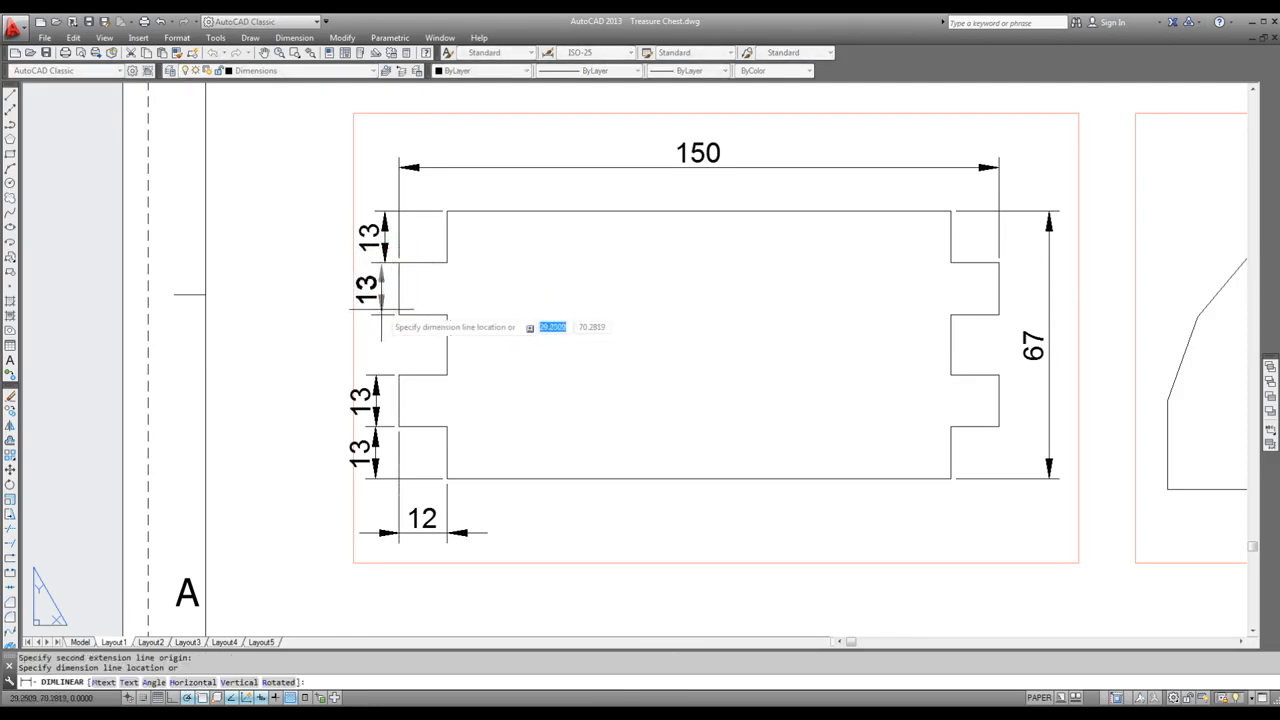
left_click(380, 300)
Step: Dimension the arched end panel's width along its straight bottom edge, placed below the panel
scroll(375, 305, "down", 4)
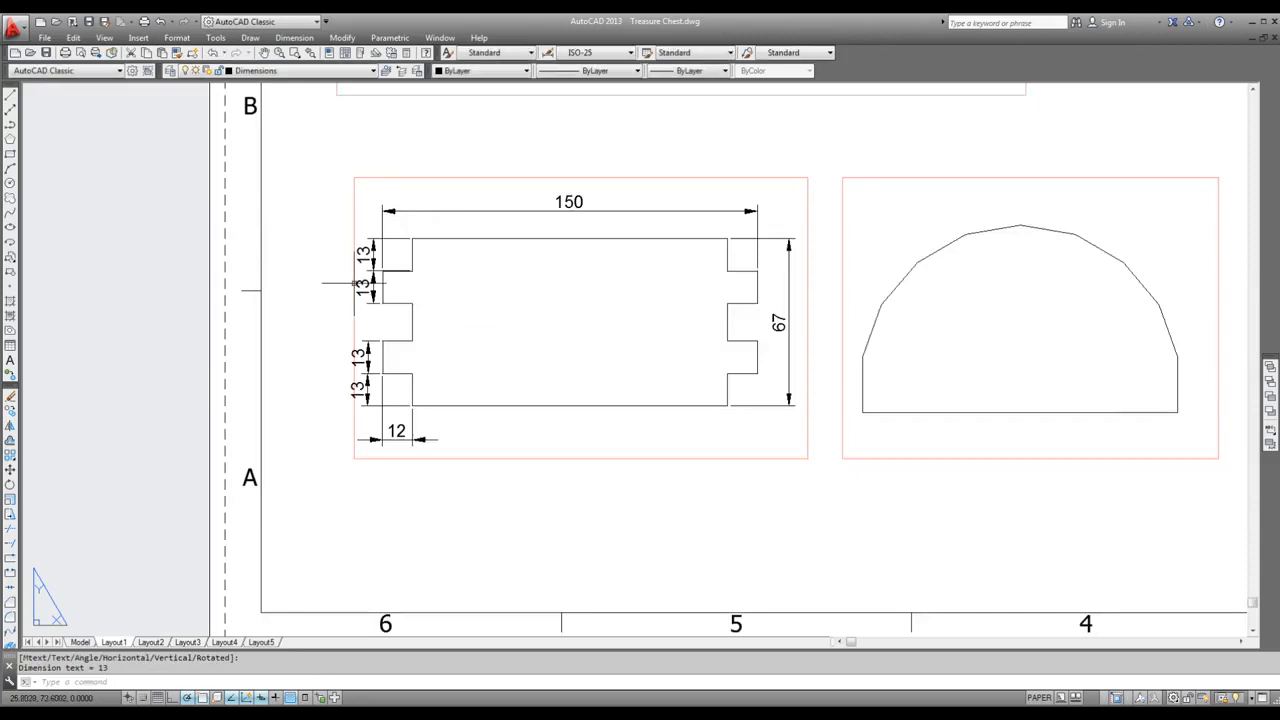
scroll(360, 313, "down", 2)
scroll(374, 150, "up", 2)
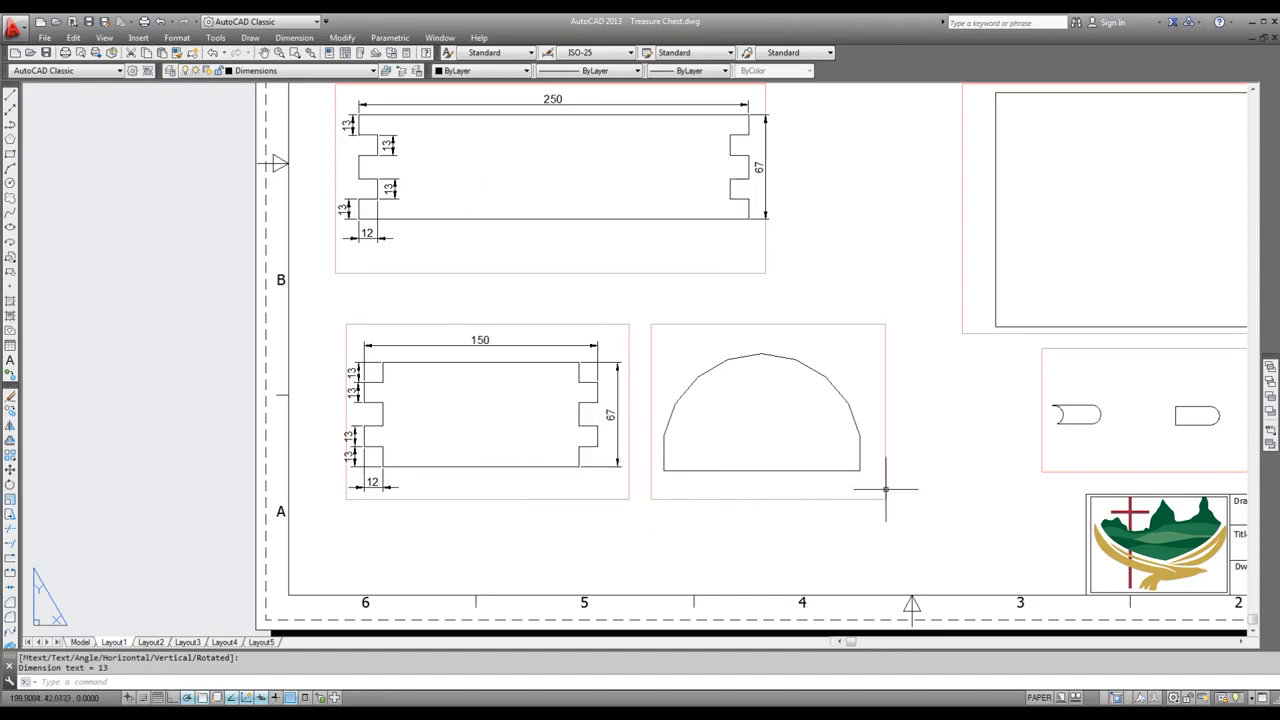
scroll(885, 490, "up", 2)
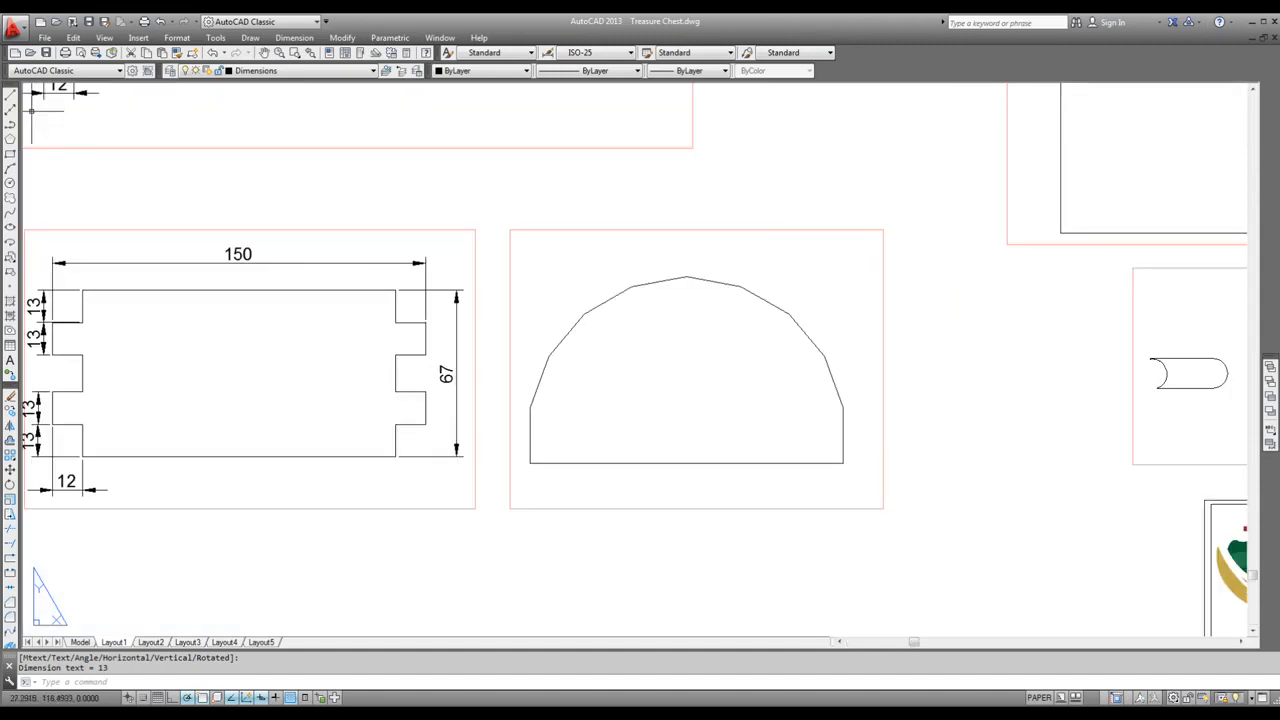
left_click(288, 38)
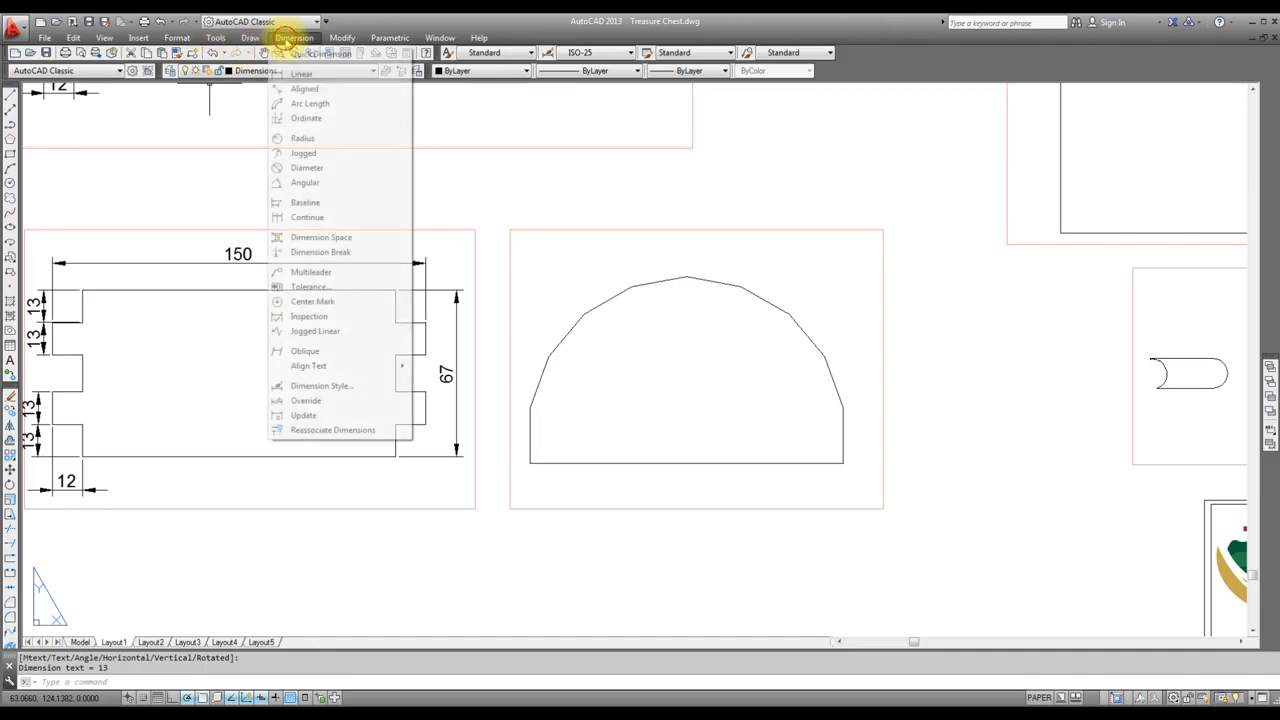
left_click(296, 75)
left_click(530, 462)
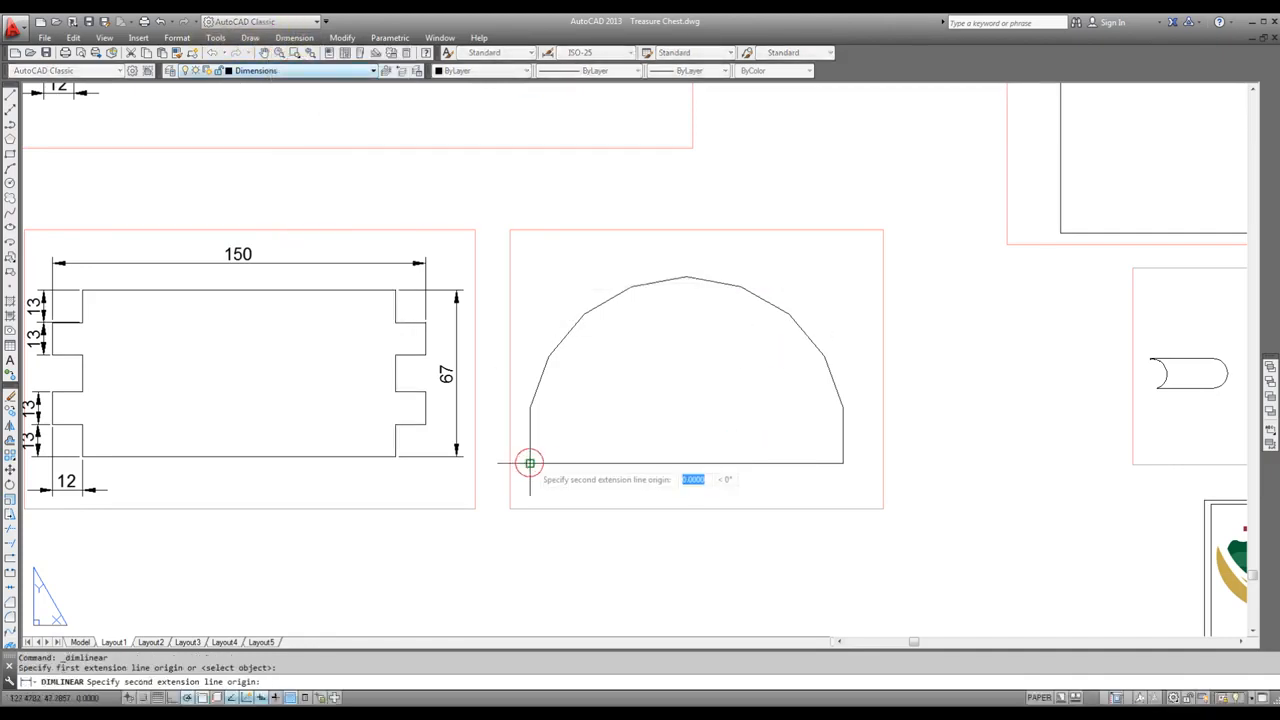
left_click(842, 463)
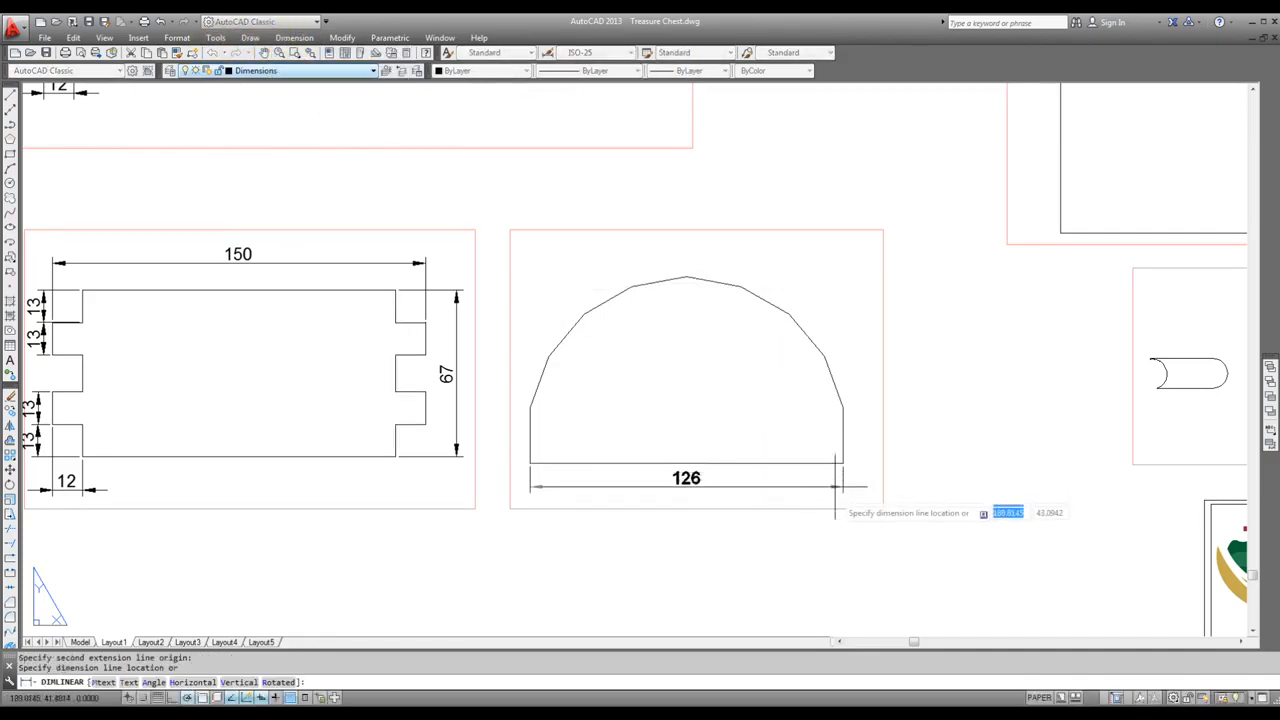
left_click(843, 493)
Step: Try to dimension the large rectangular panel's height from its upper-right to its lower-right corner
scroll(666, 483, "down", 6)
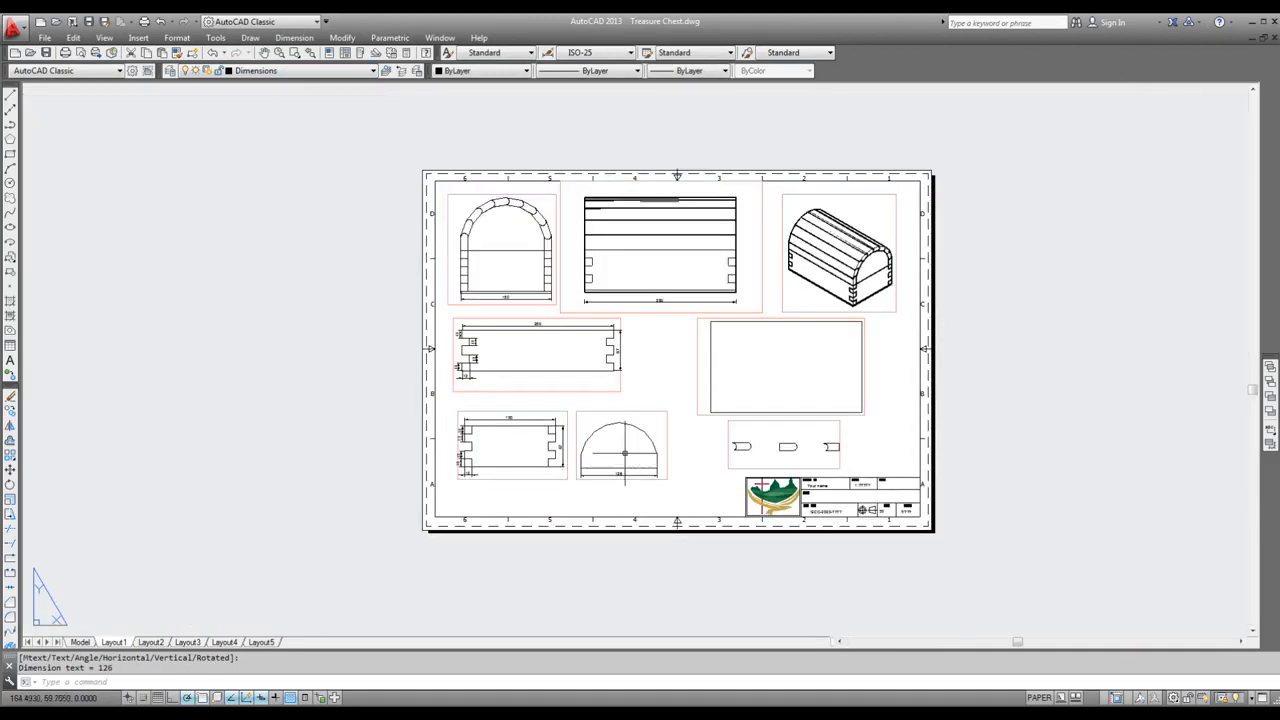
scroll(864, 375, "up", 6)
key("space")
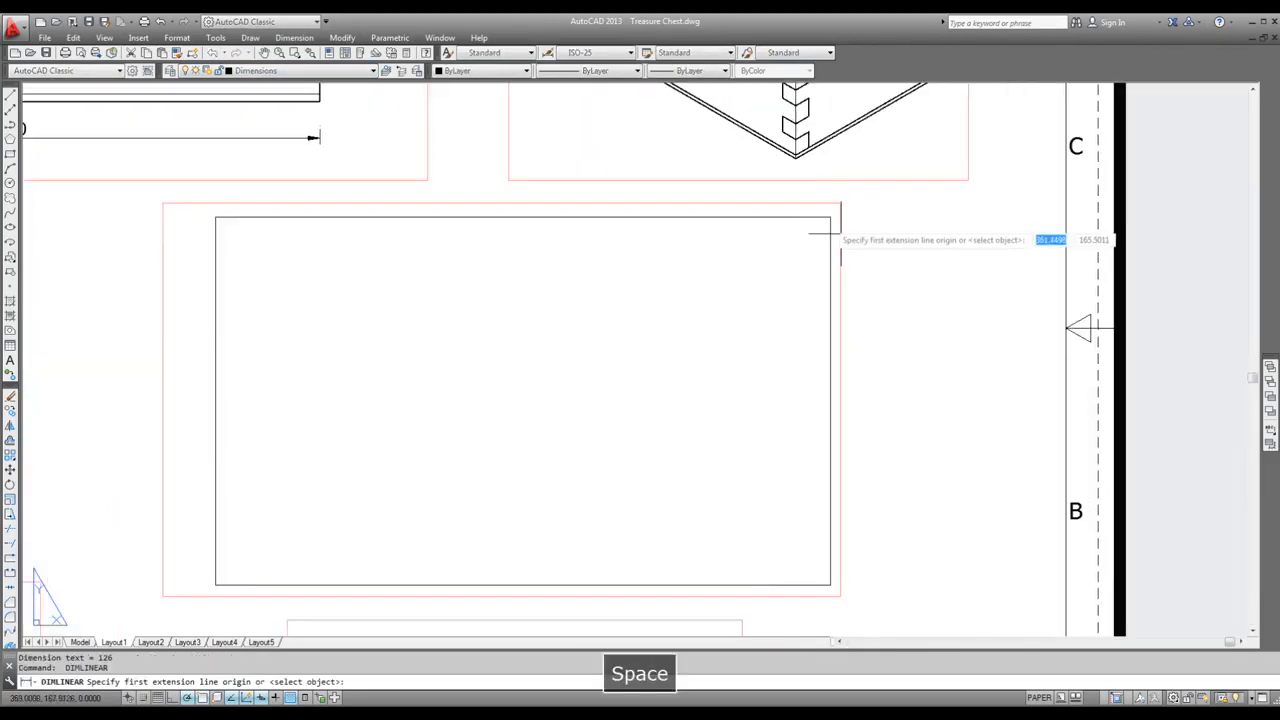
left_click(830, 217)
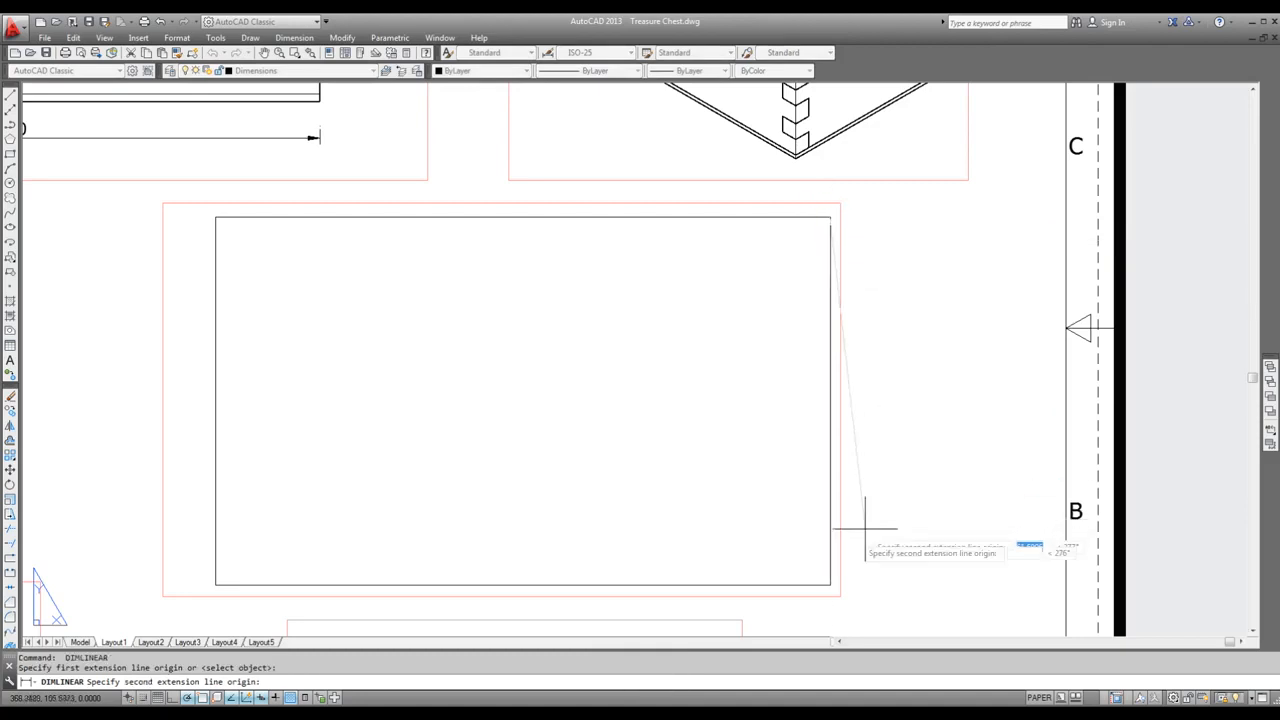
left_click(830, 585)
left_click(850, 575)
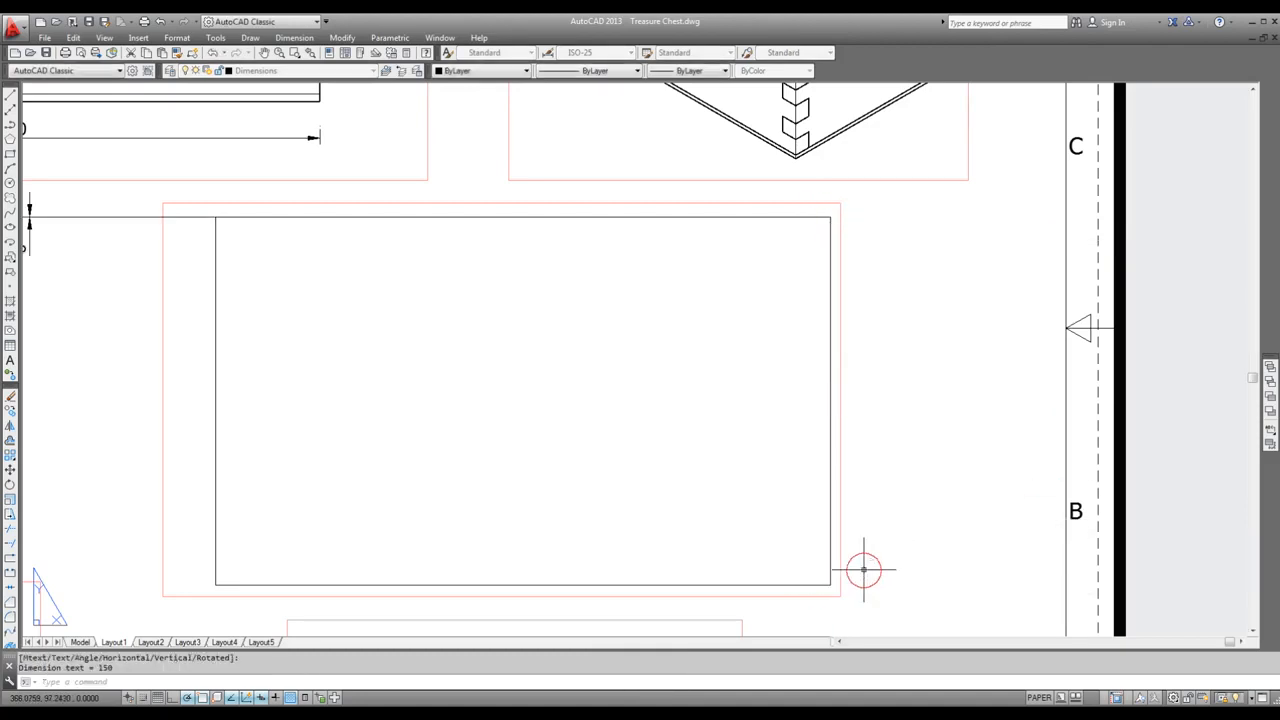
Step: Retry the large rectangular panel's height dimension beside its right edge, and erase the faulty dimension near the upper-right corner
key("space")
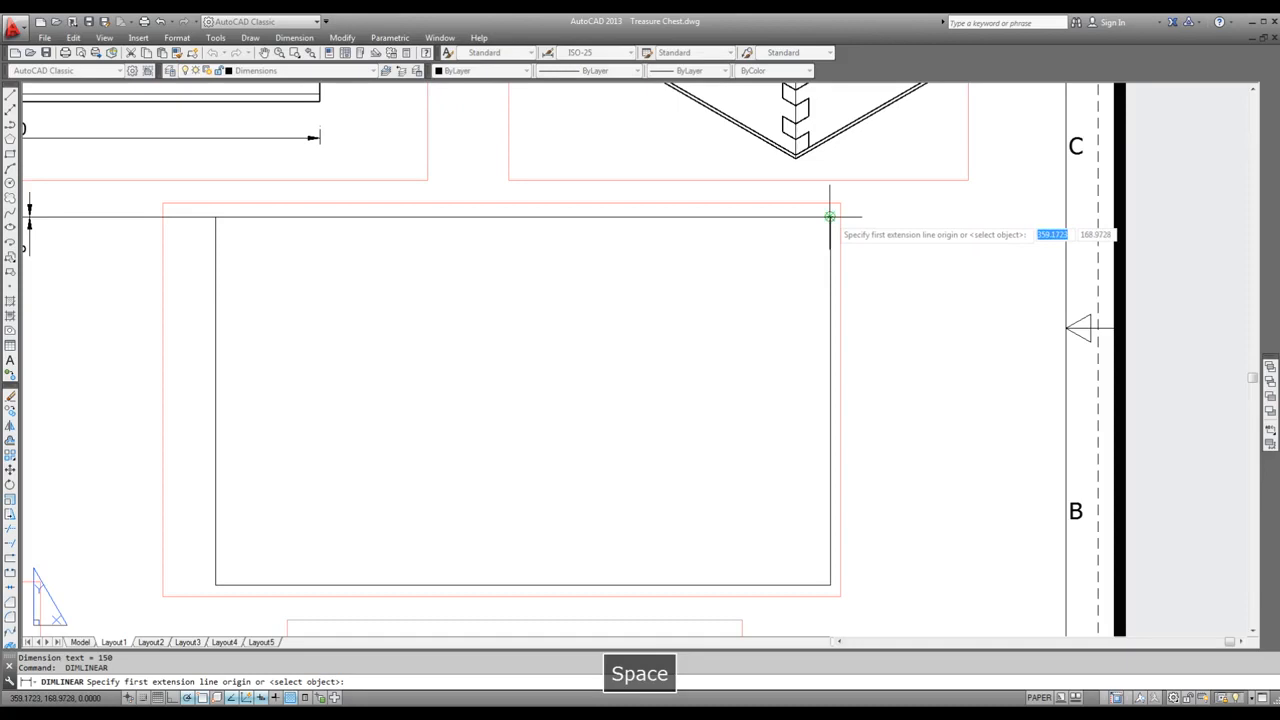
left_click(830, 217)
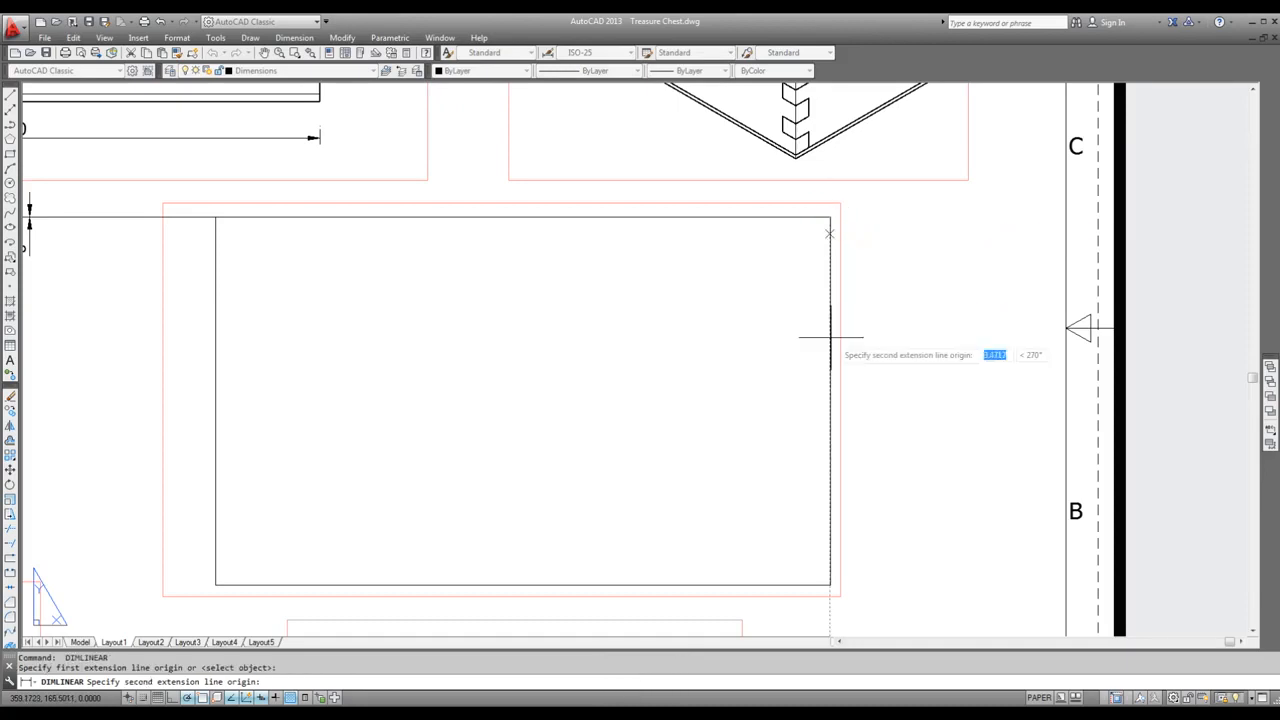
left_click(830, 585)
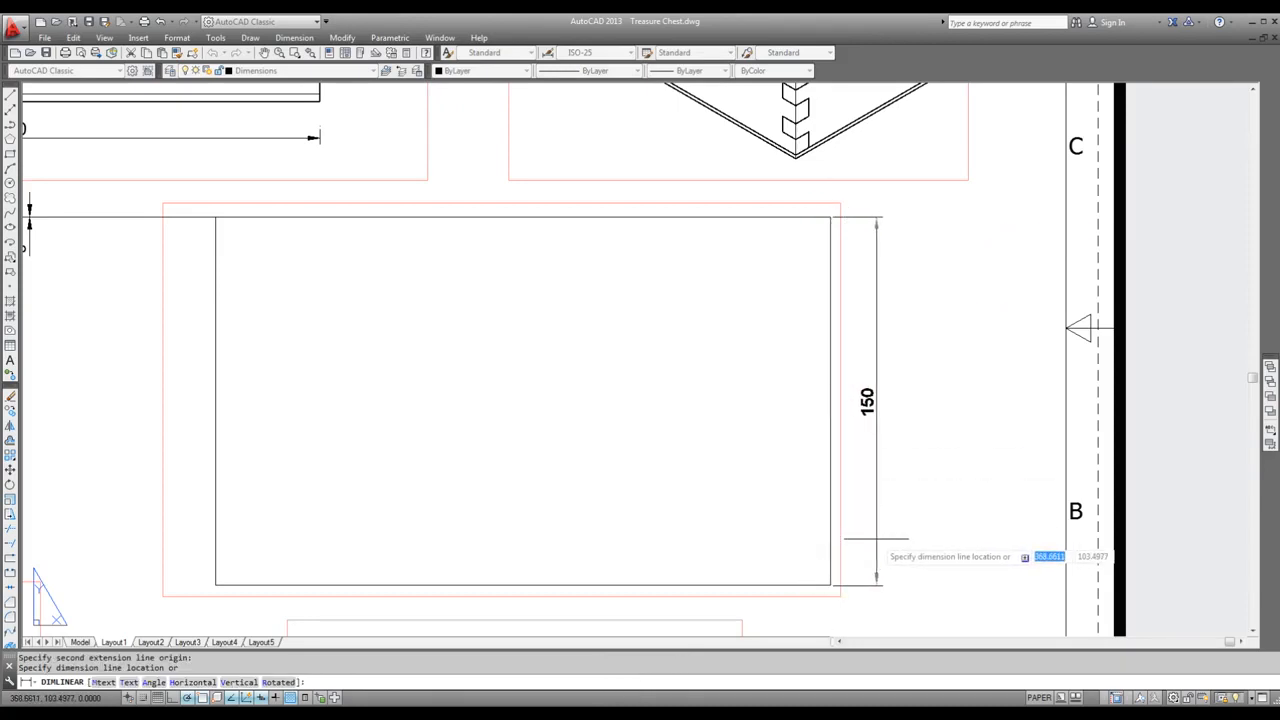
left_click(876, 538)
left_click(884, 237)
left_click(878, 249)
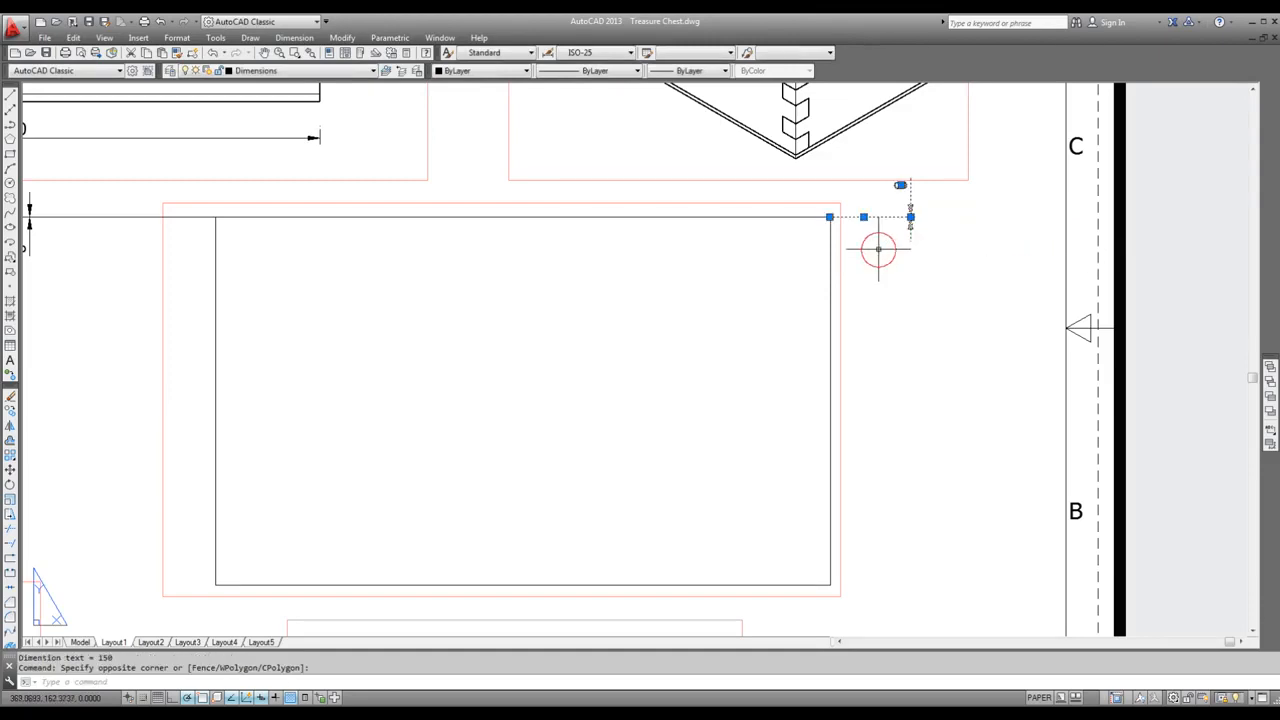
key("Delete")
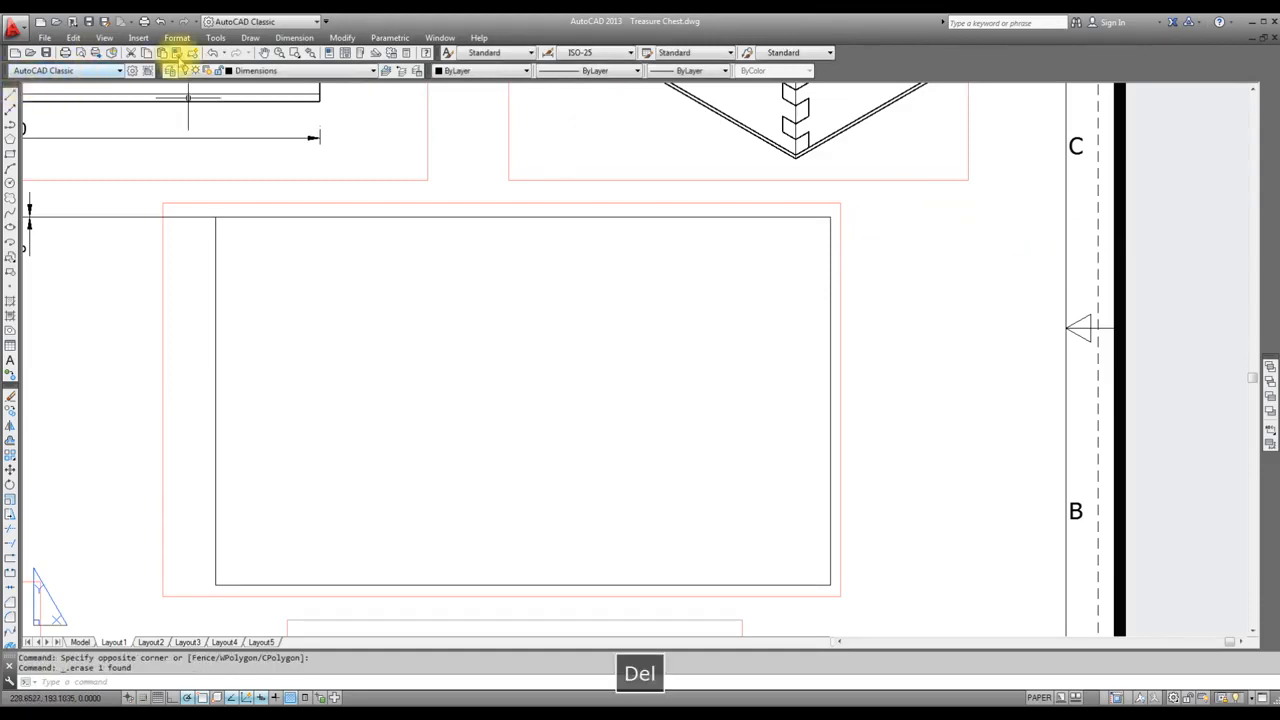
Step: Try to dimension the large rectangular panel's height from its lower-right to its upper-right corner, placed beside the right edge
left_click(294, 37)
left_click(297, 82)
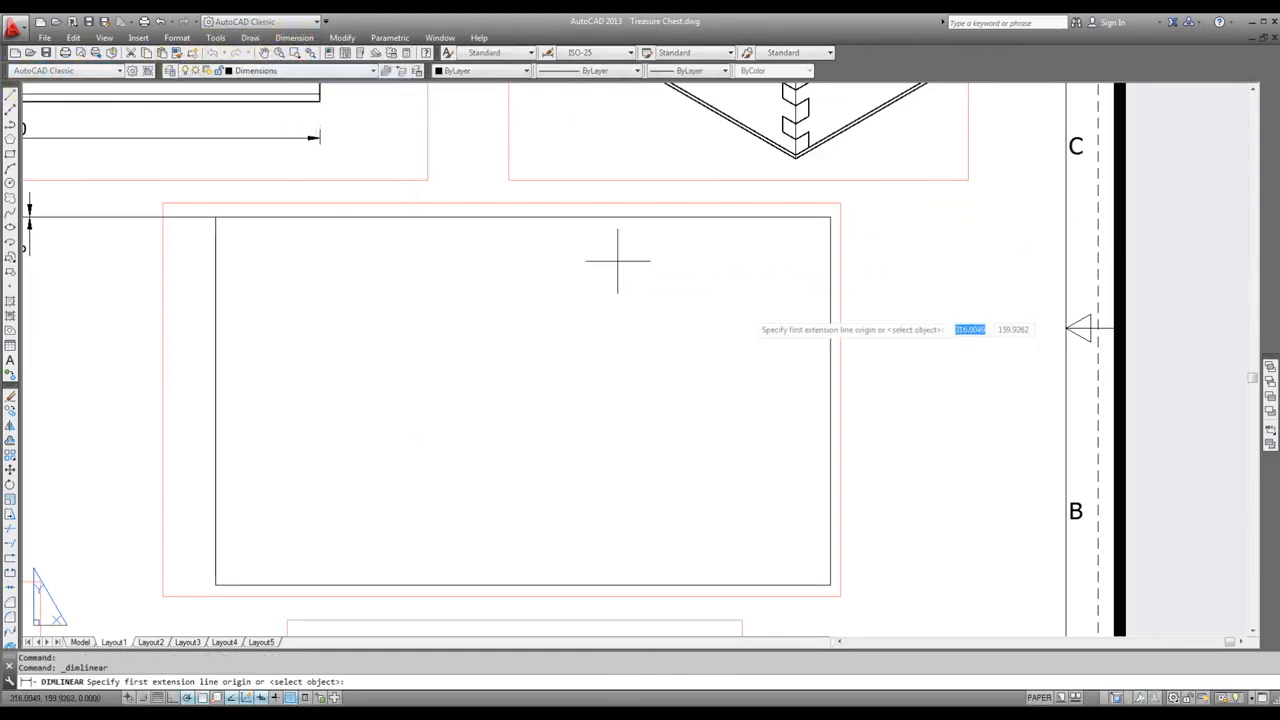
left_click(830, 585)
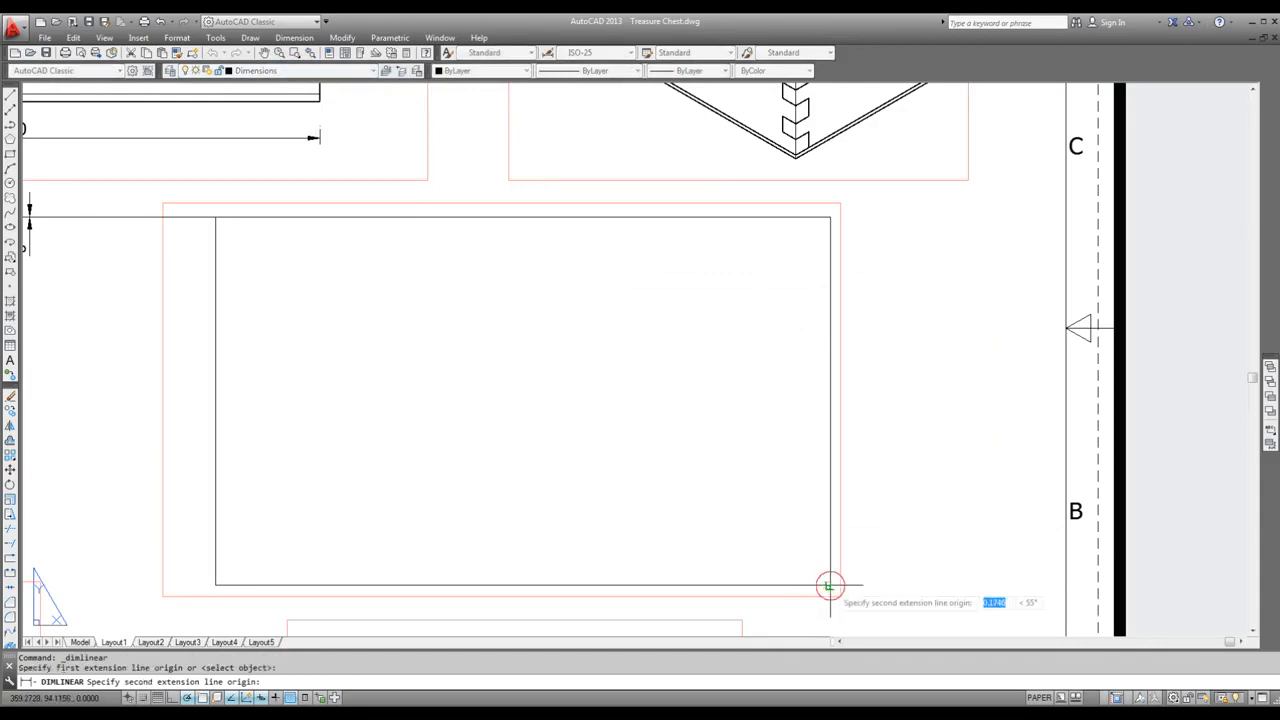
left_click(830, 217)
left_click(880, 254)
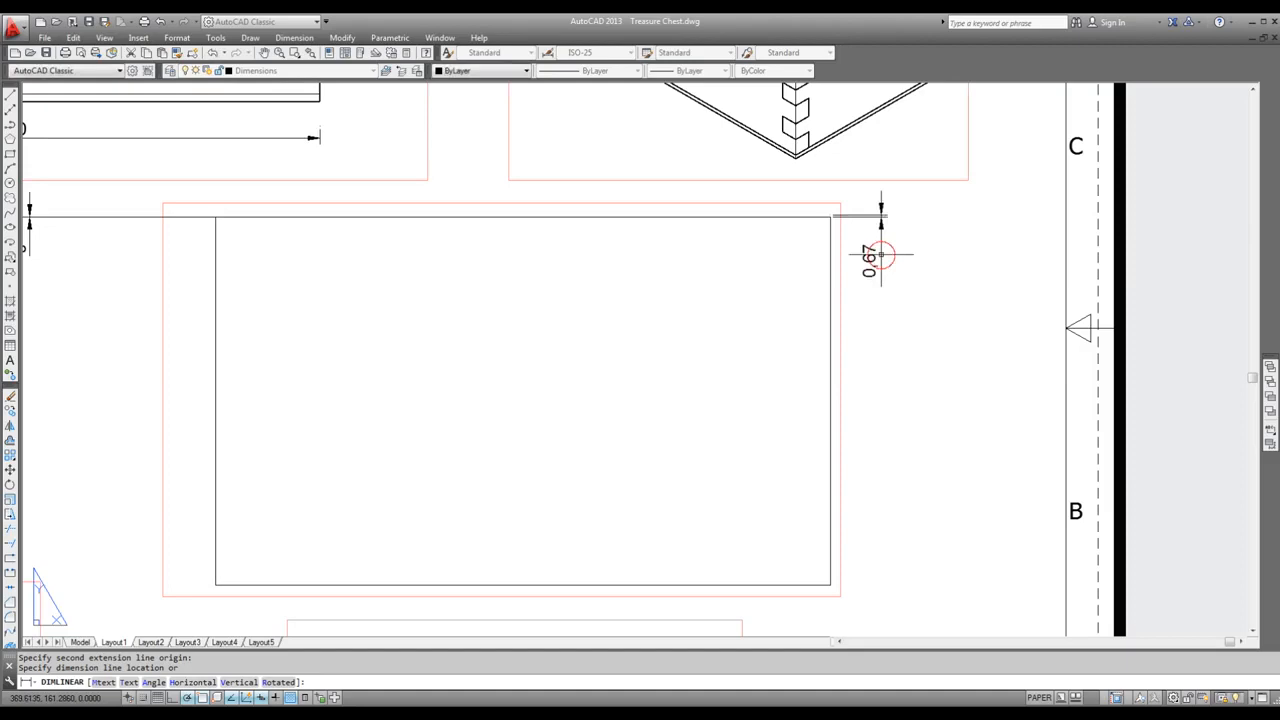
key("space")
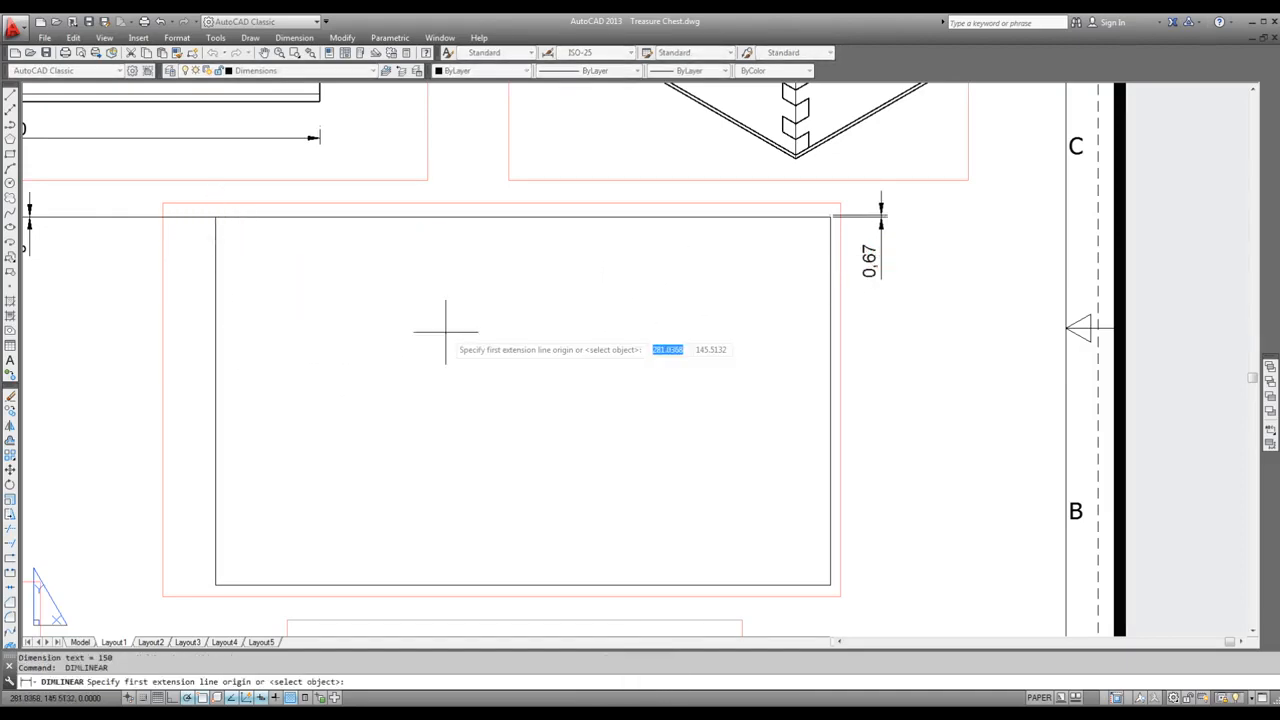
key("Escape")
scroll(716, 302, "down", 2)
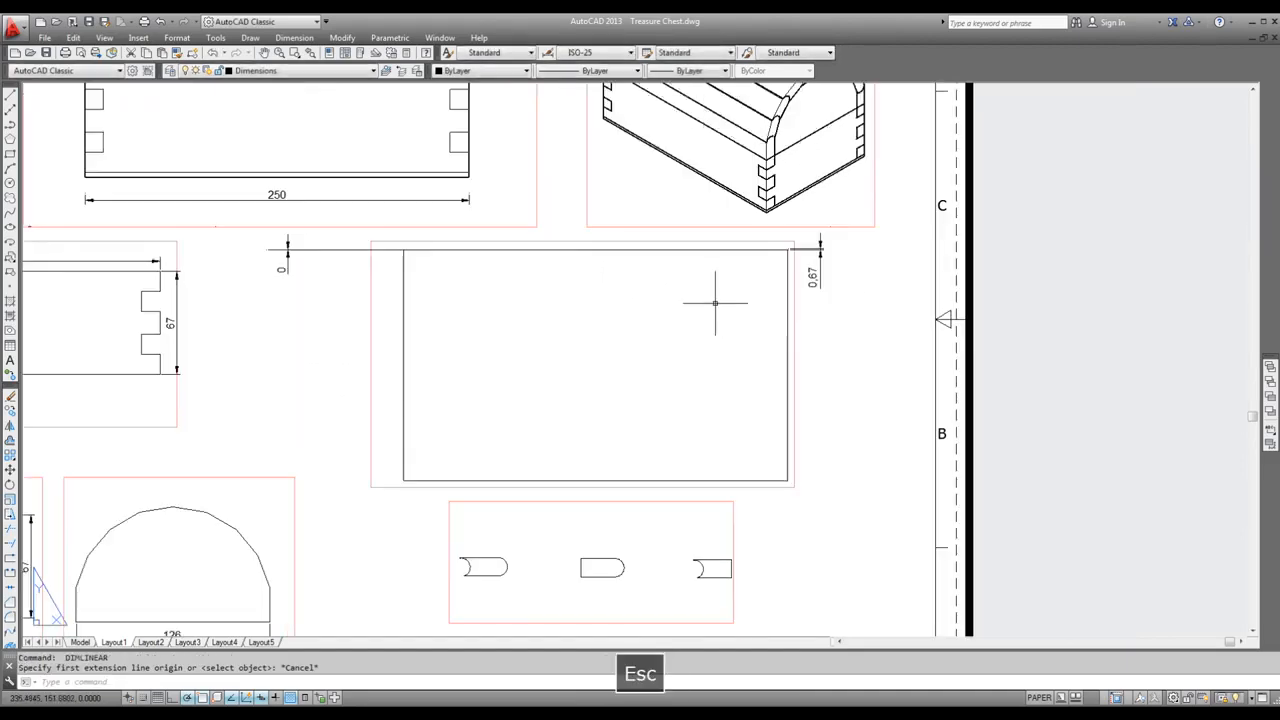
Step: Erase the two faulty height dimensions at the large rectangular panel's upper edge
left_click(331, 250)
key("Delete")
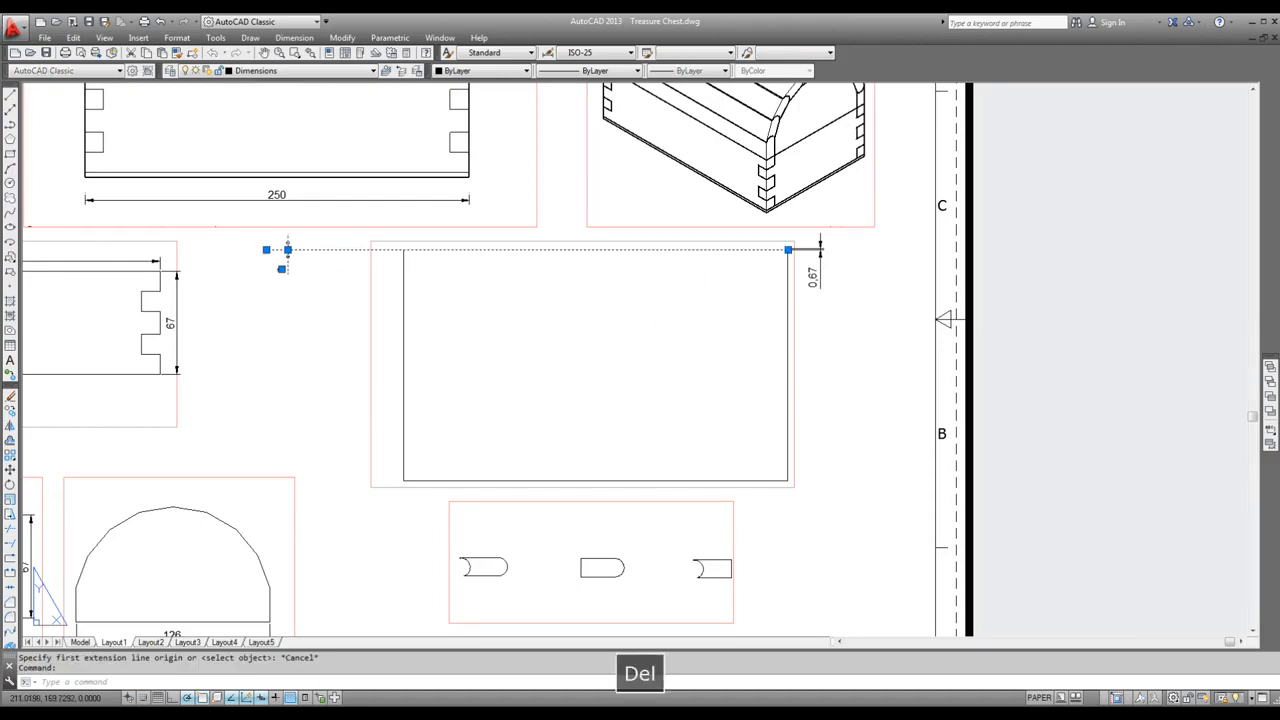
left_click(820, 244)
key("Delete")
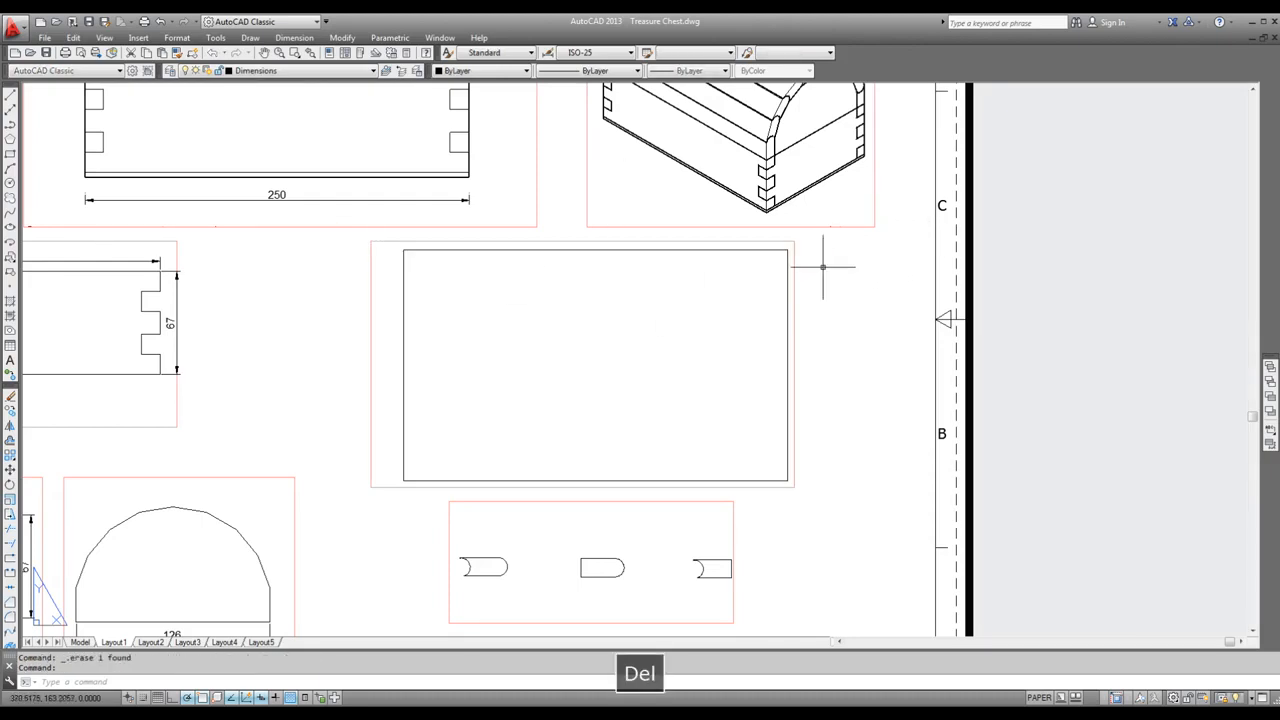
Step: Try to dimension the large rectangular panel's height along its left edge, placed beside the panel
left_click(294, 37)
left_click(296, 73)
scroll(408, 286, "up", 2)
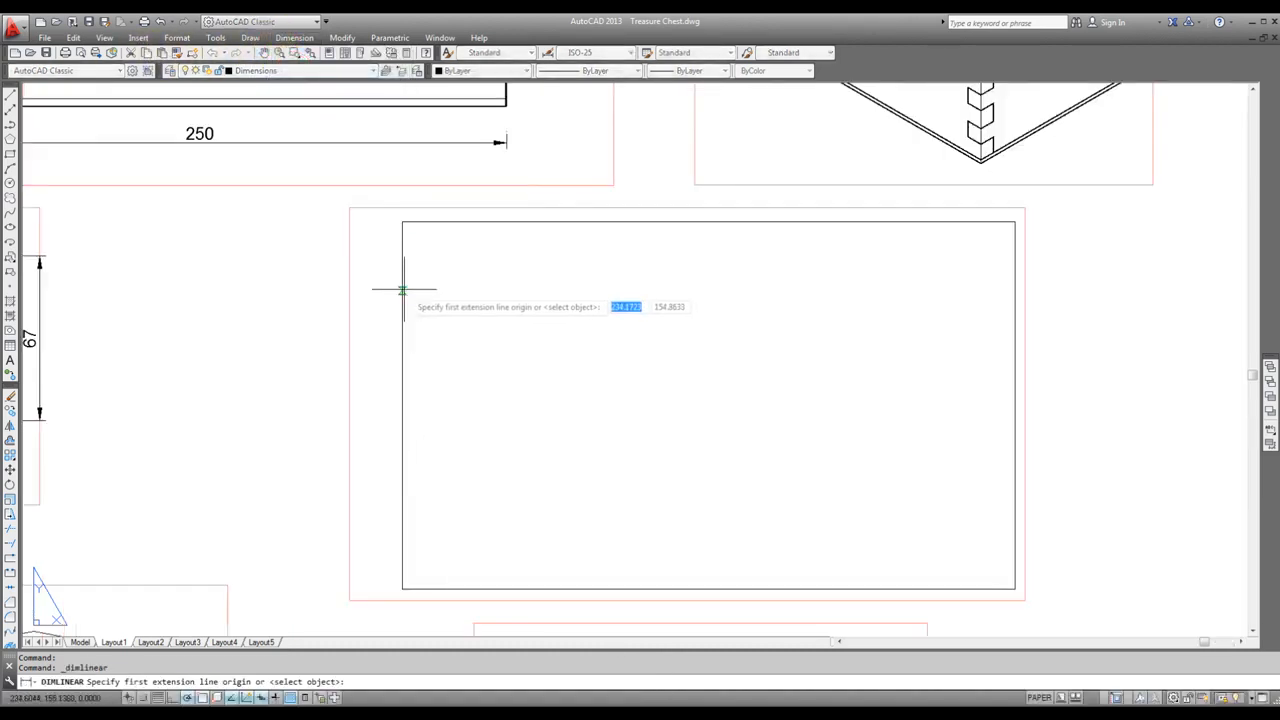
left_click(402, 224)
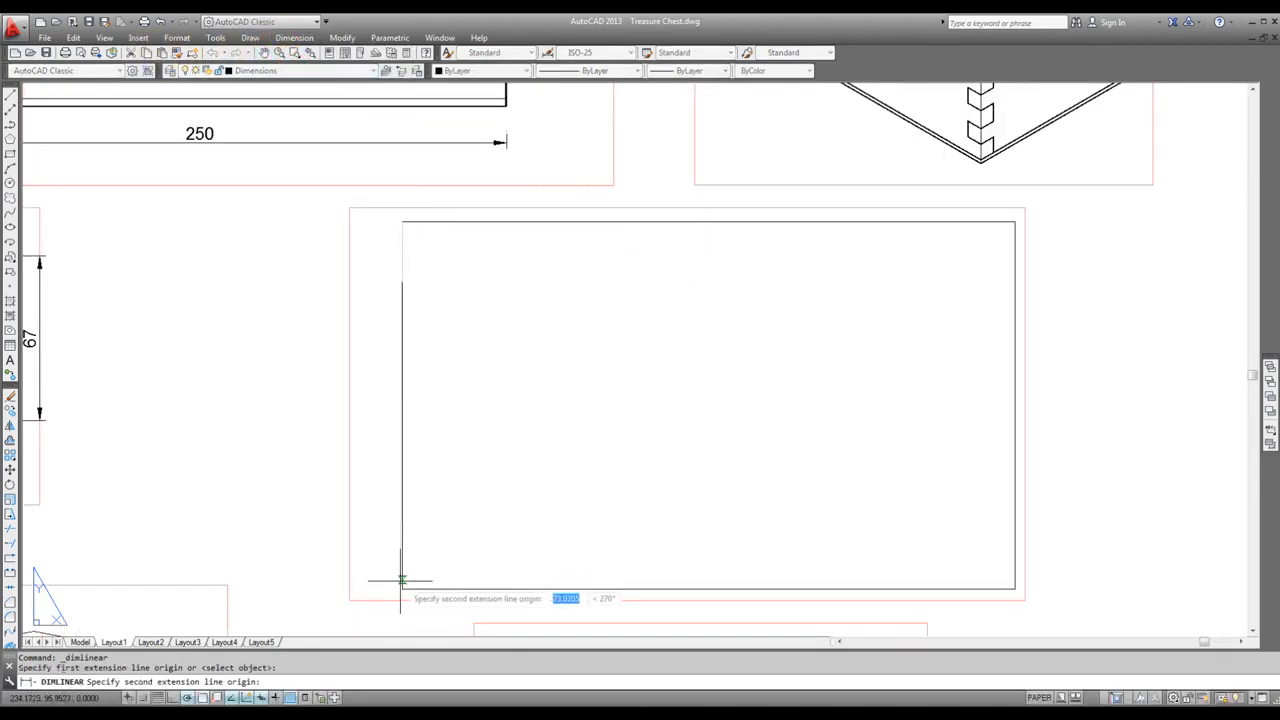
left_click(402, 589)
left_click(352, 570)
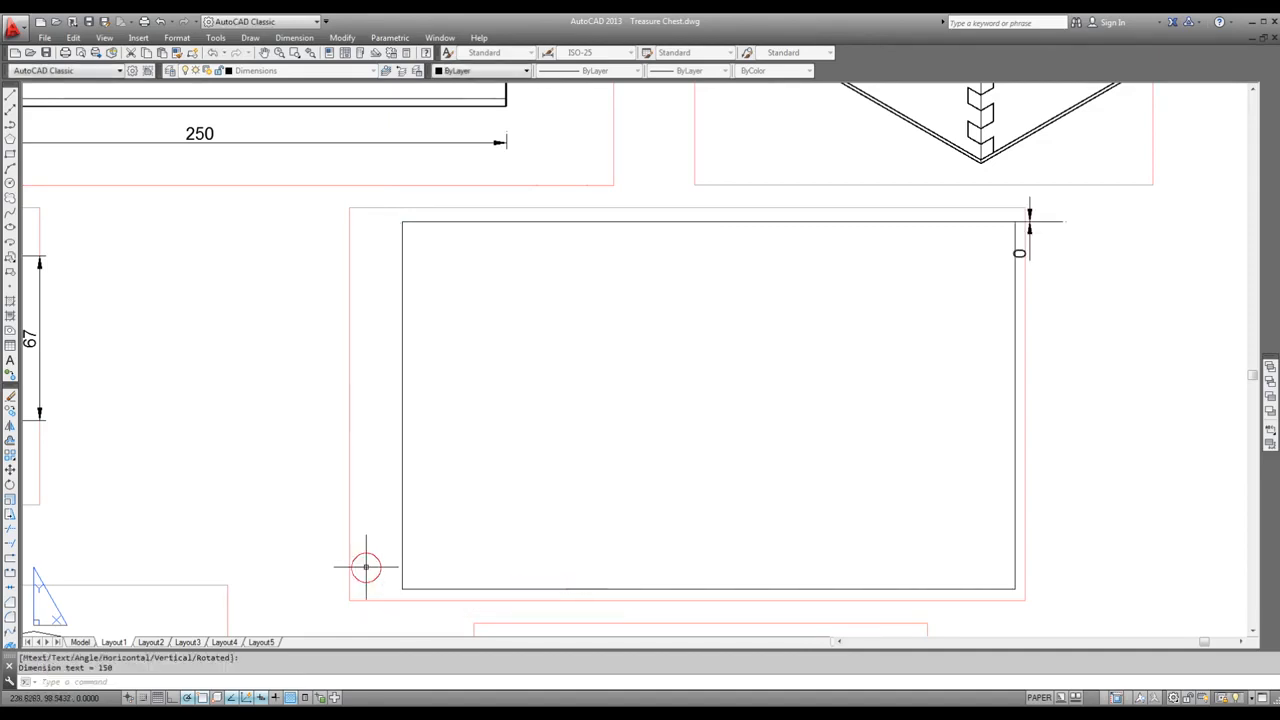
Step: Dimension the large panel's width along its bottom edge, and erase the faulty height dimension near the upper-right corner
key("space")
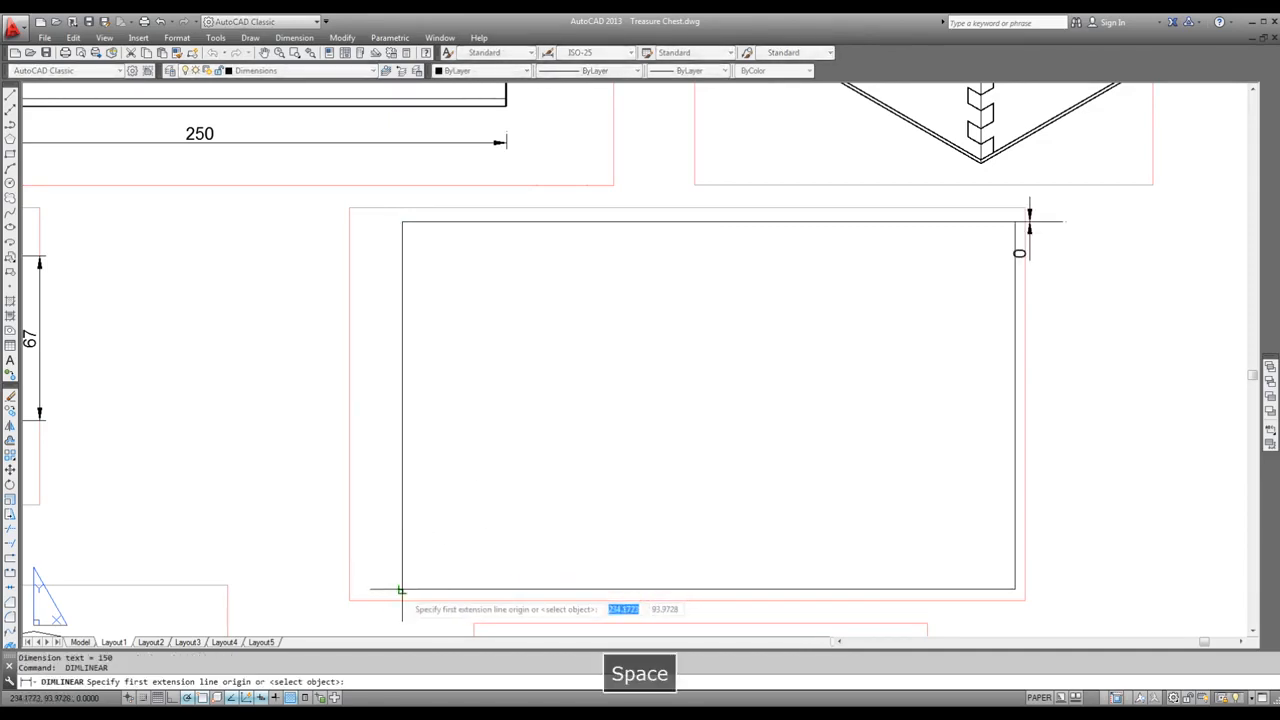
left_click(402, 589)
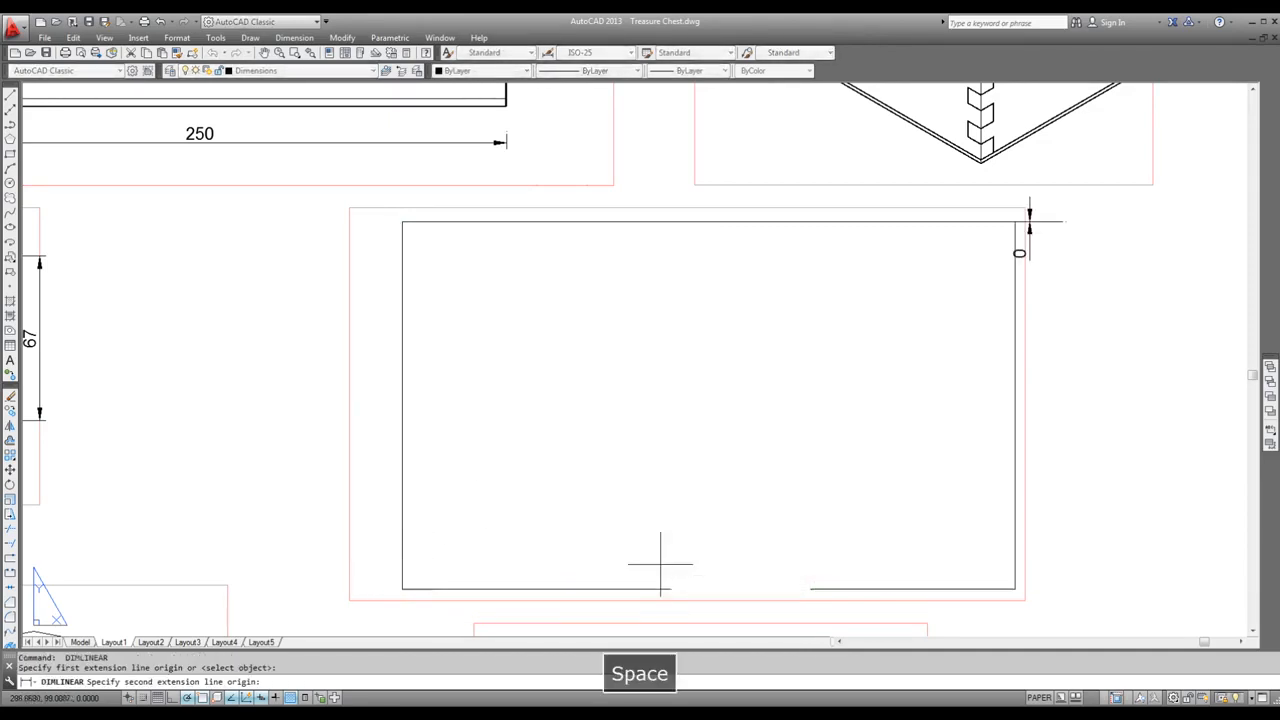
left_click(1014, 590)
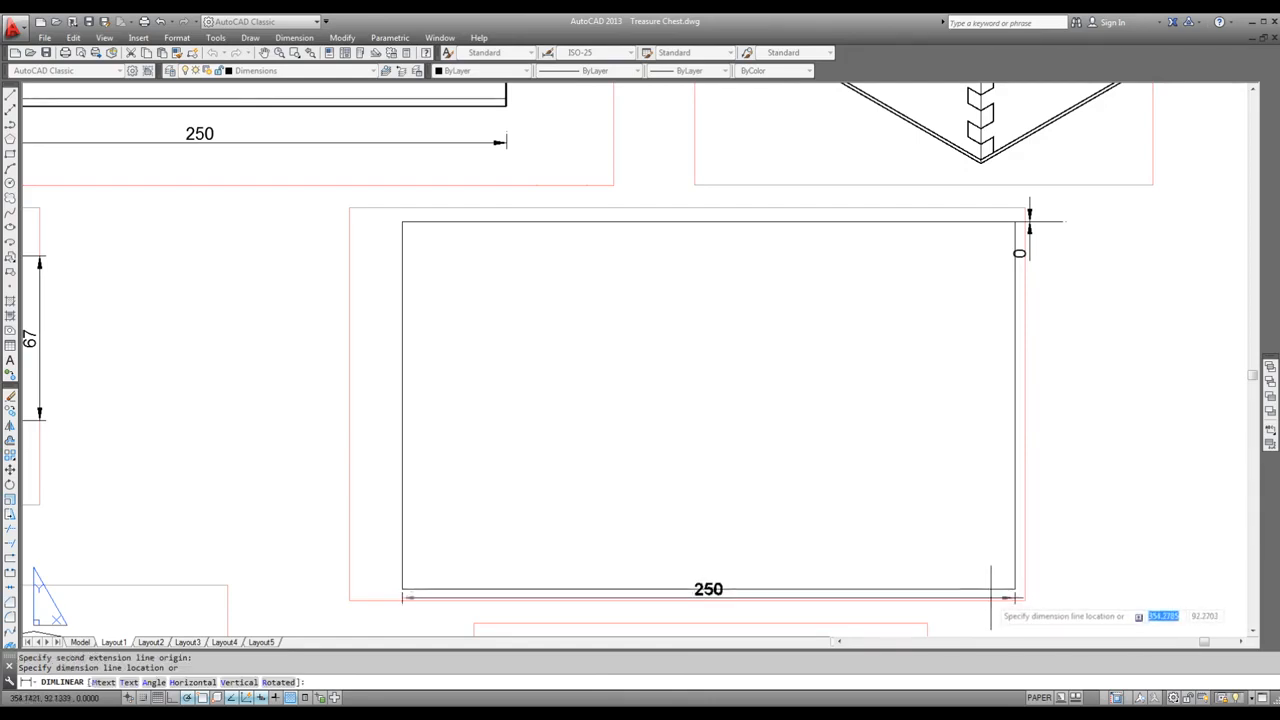
left_click(989, 612)
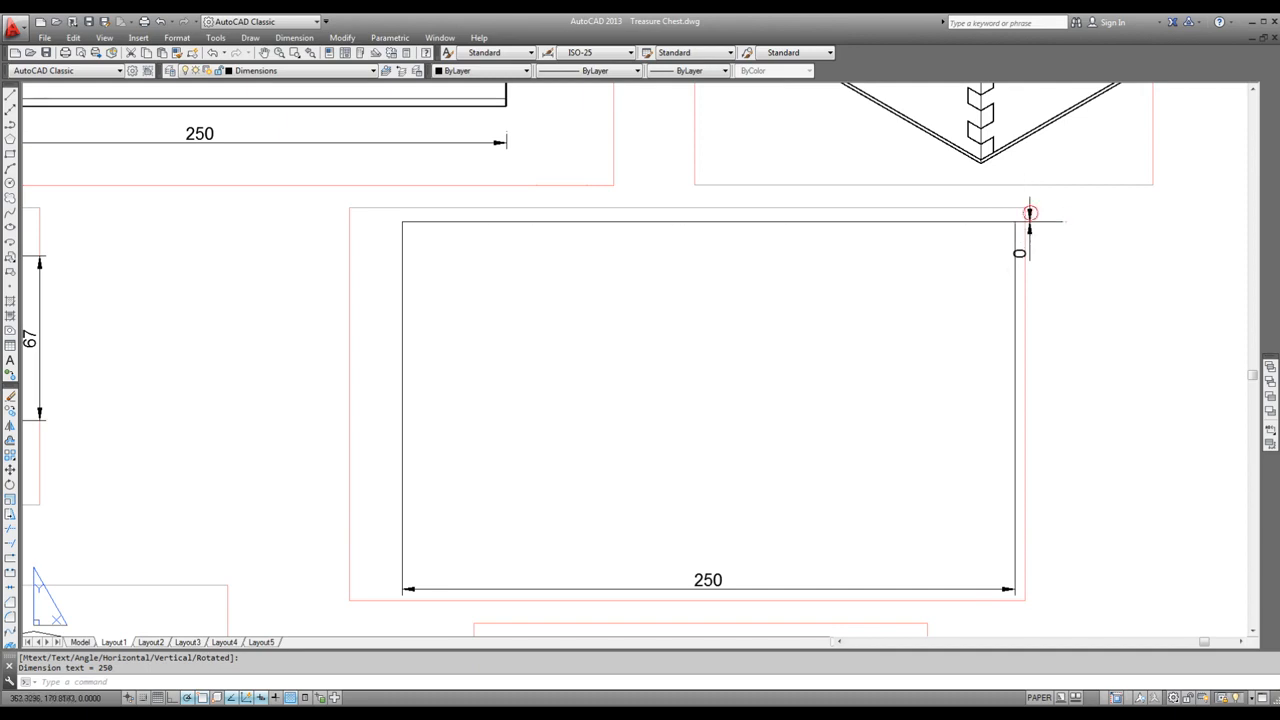
left_click(1030, 218)
key("Delete")
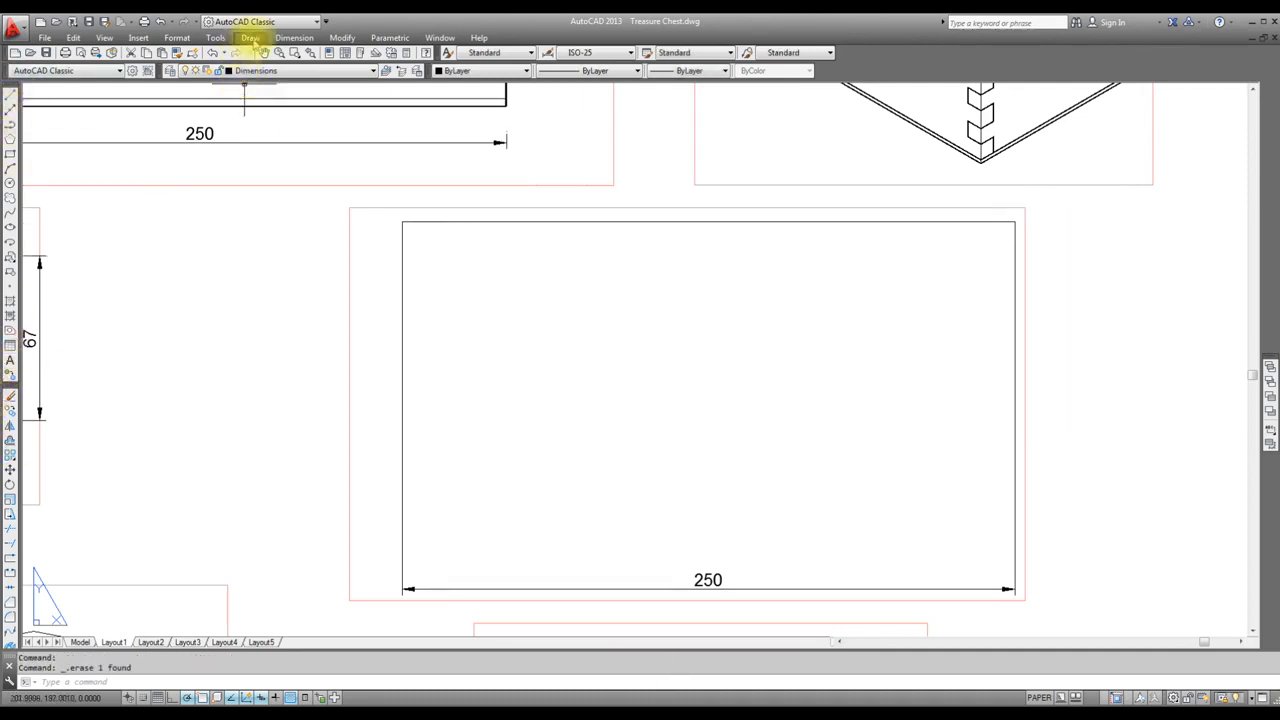
left_click(294, 37)
left_click(278, 78)
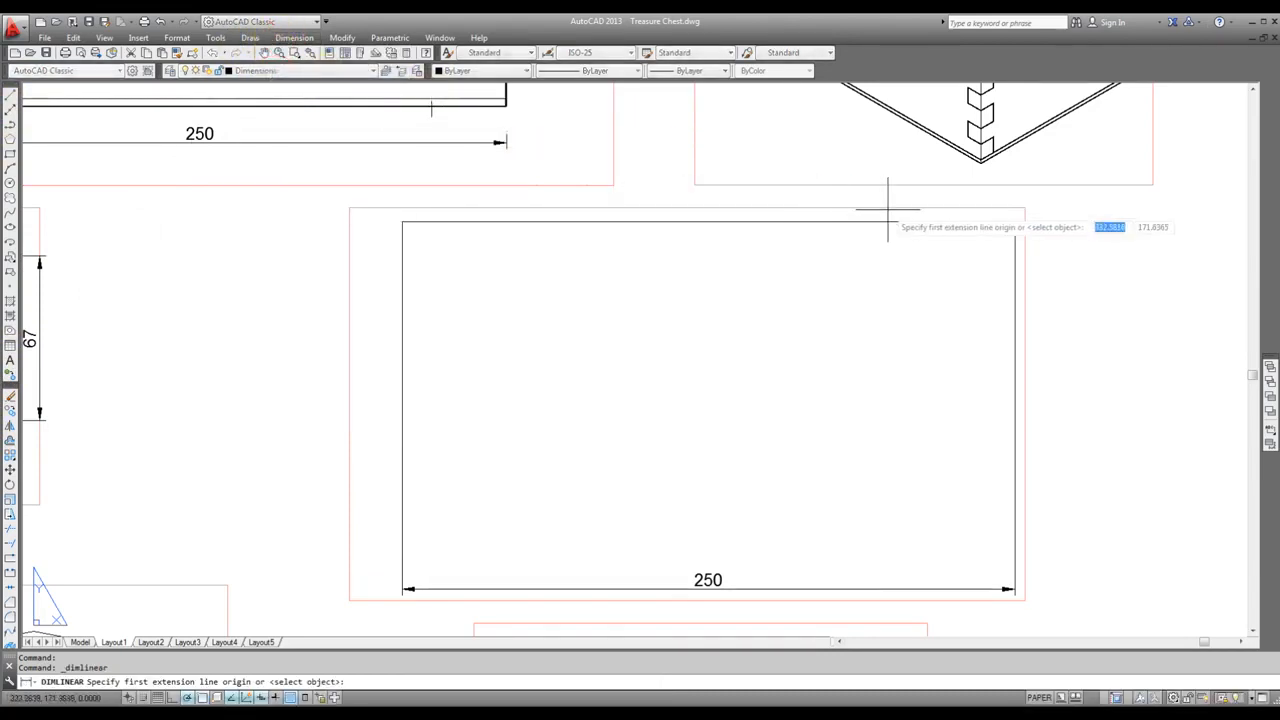
left_click(1014, 222)
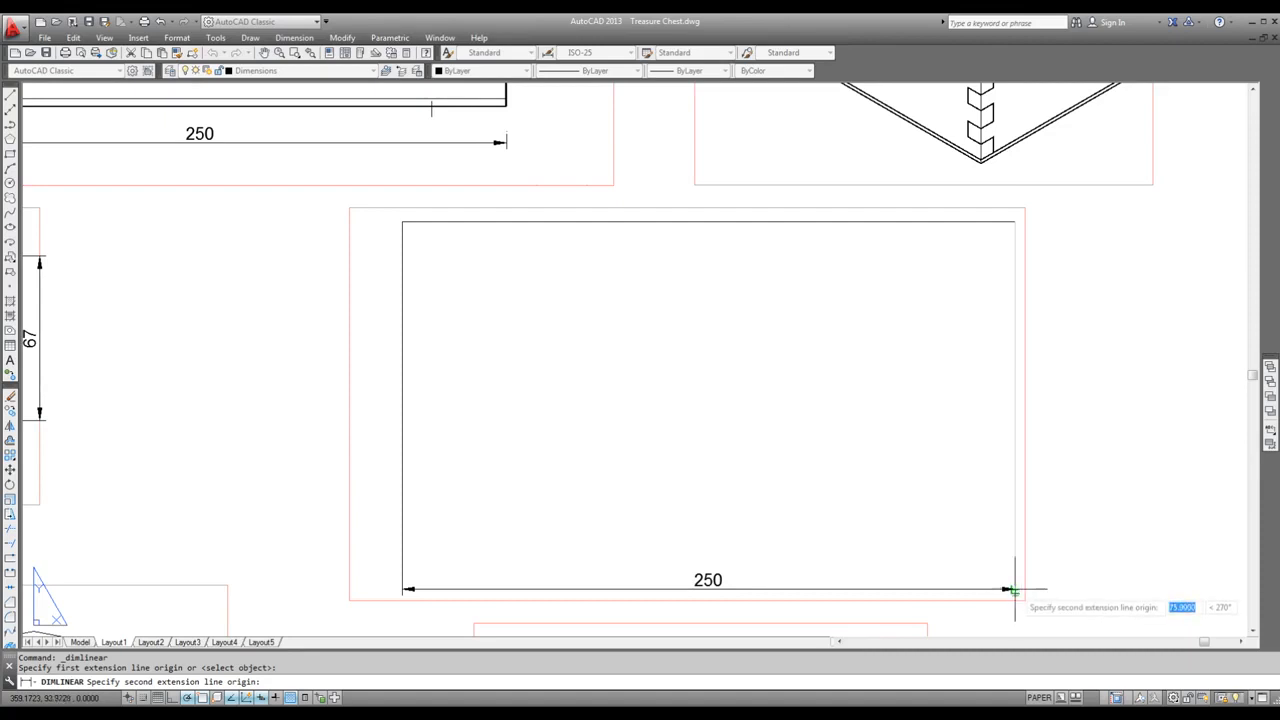
scroll(1039, 445, "down", 3)
scroll(1040, 480, "up", 3)
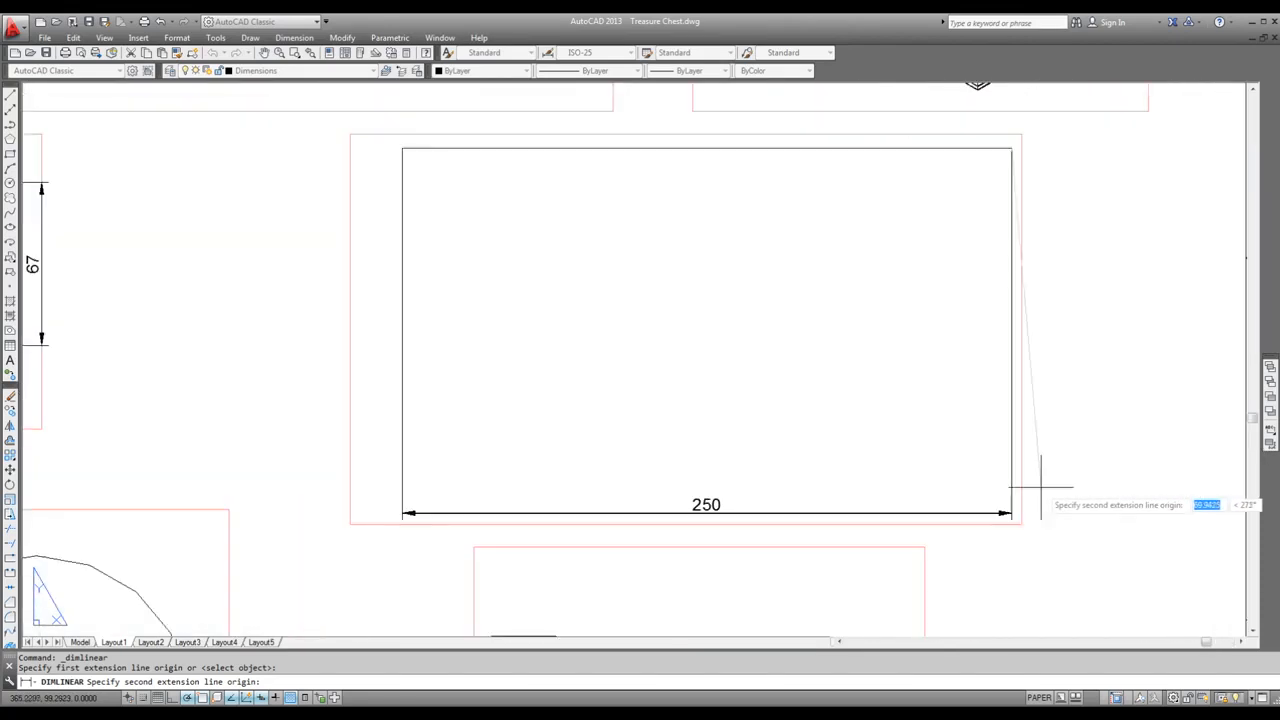
key("Escape")
Step: Stretch the lower edge of the large panel's viewport downward to leave more room below the panel
left_click(978, 522)
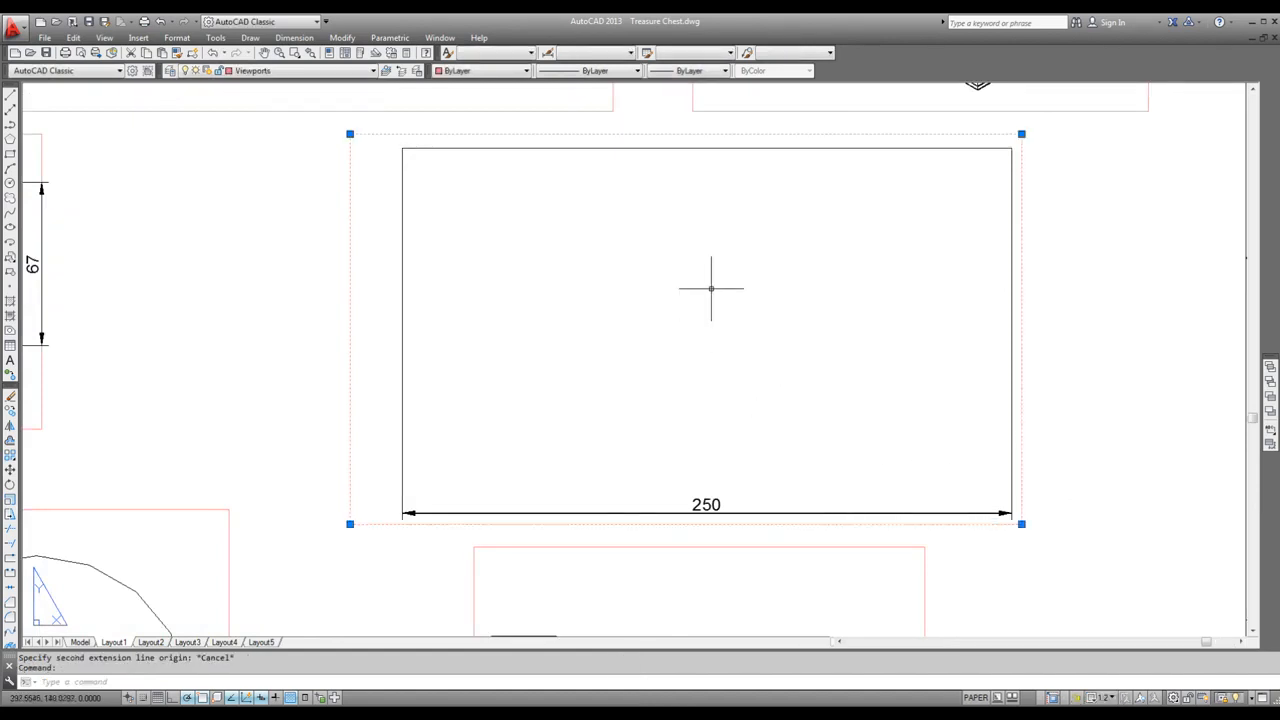
left_click(1021, 560)
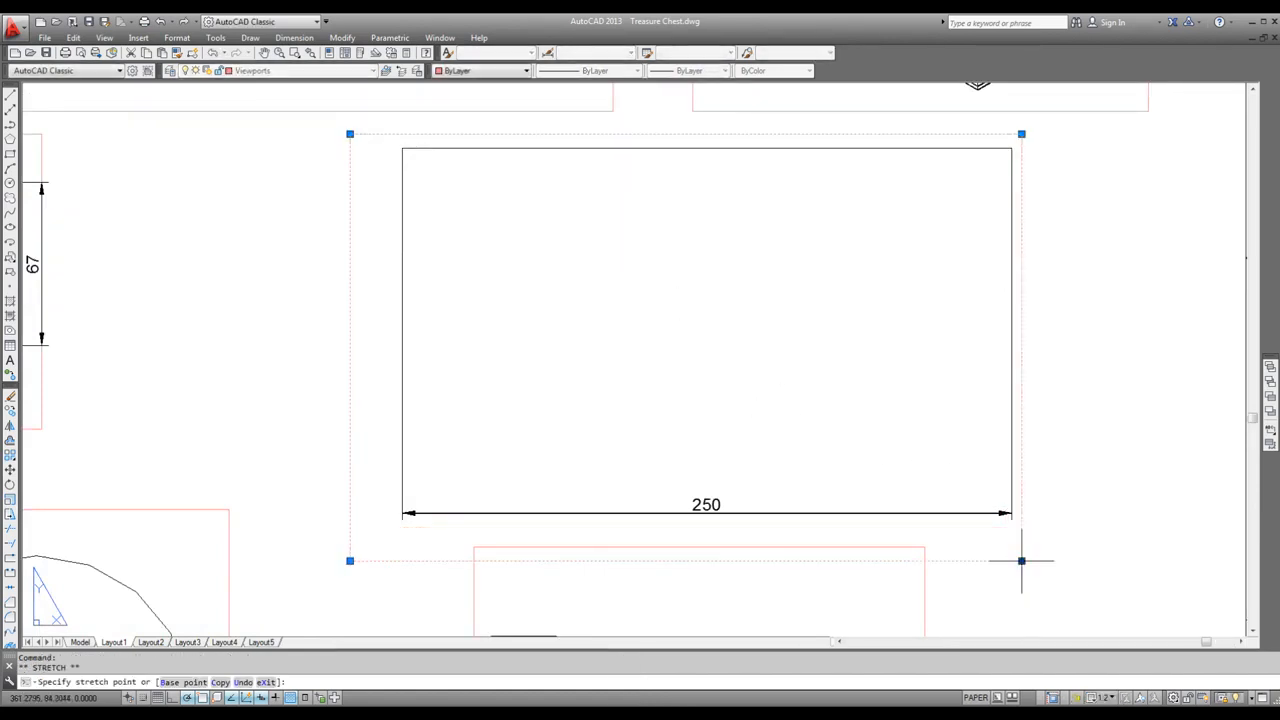
scroll(848, 412, "down", 2)
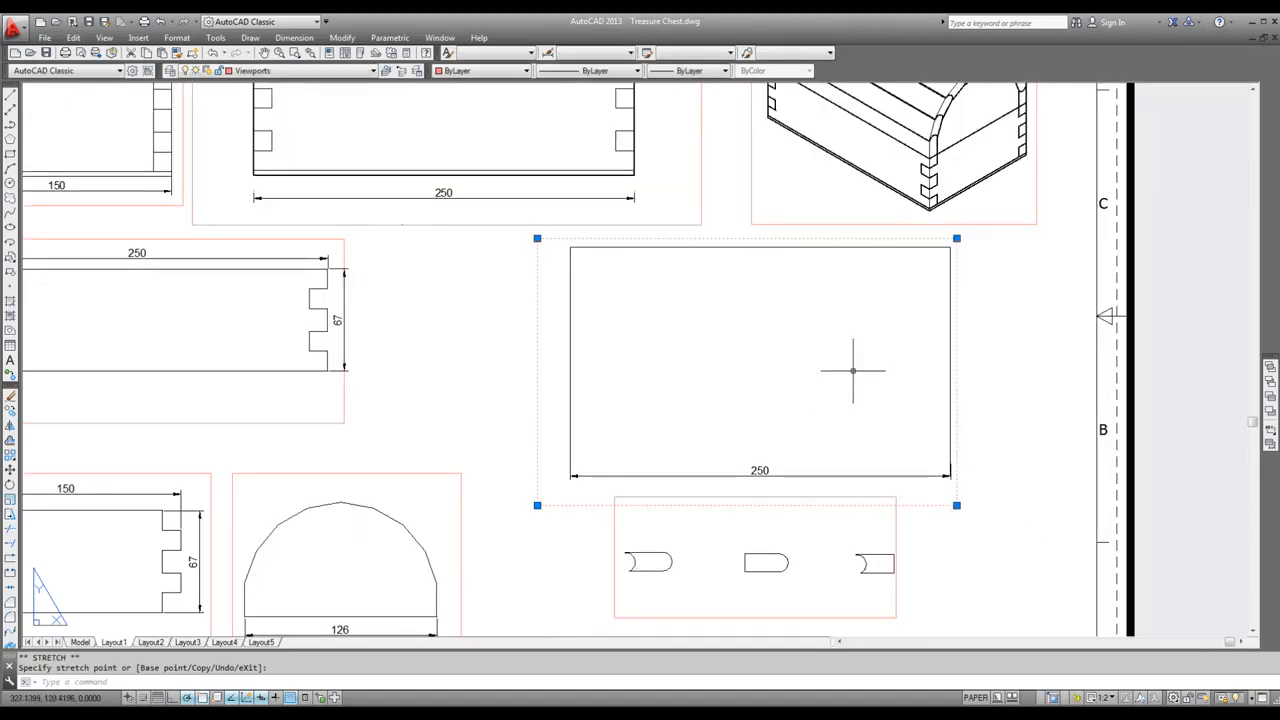
key("Escape")
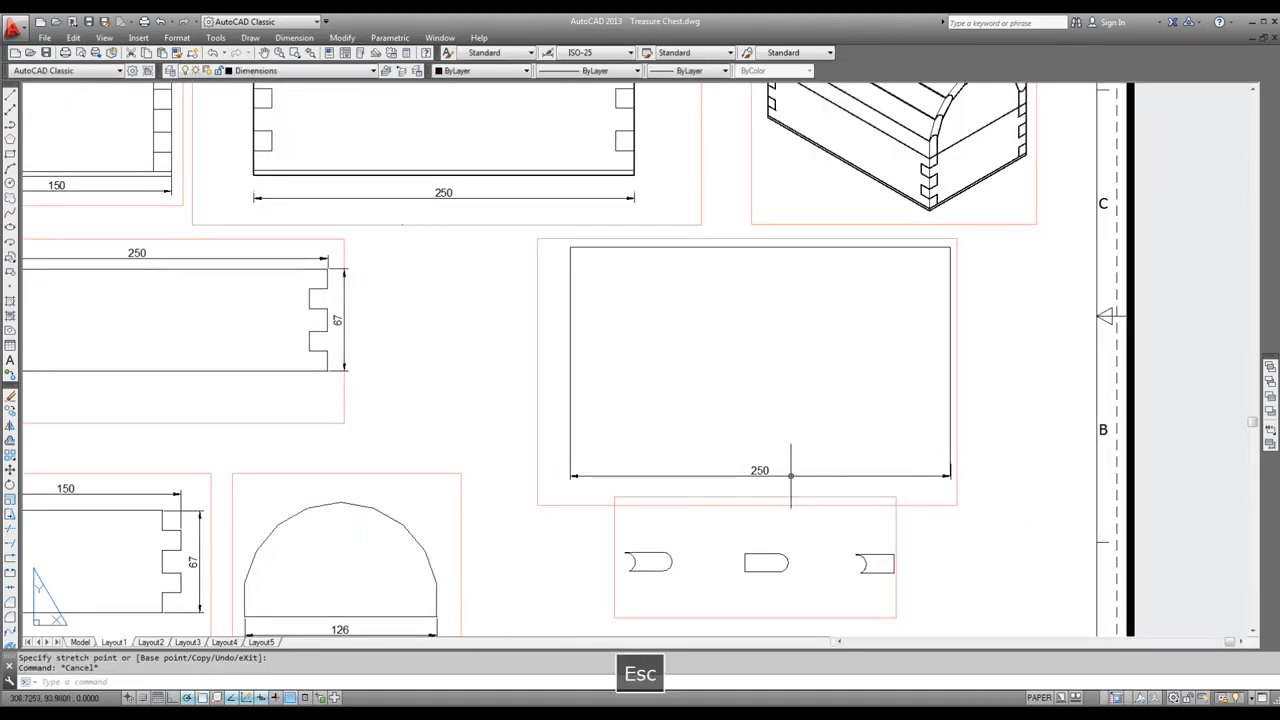
Step: Erase the width dimension on the large rectangular panel's bottom edge
left_click(790, 476)
key("Delete")
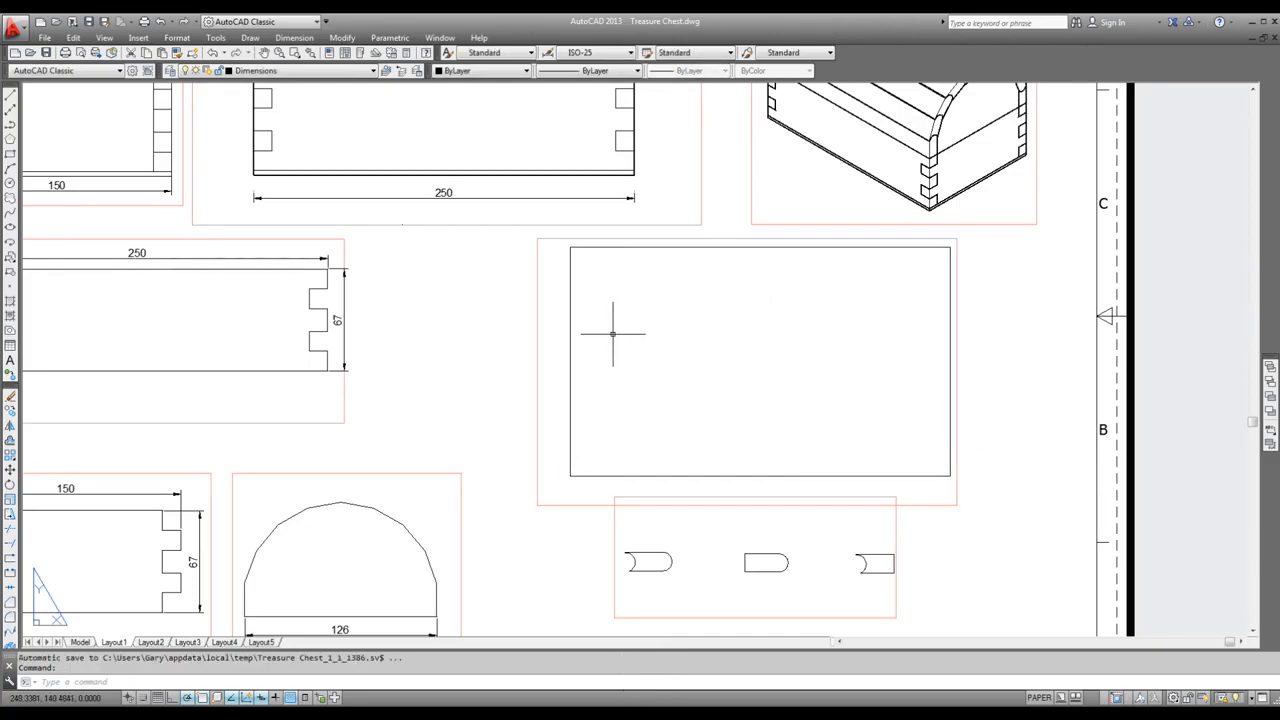
Step: Retry the large panel's height as a linear dimension from its upper-left to its lower-left corner, placed beside the left edge
key("F9")
left_click(294, 37)
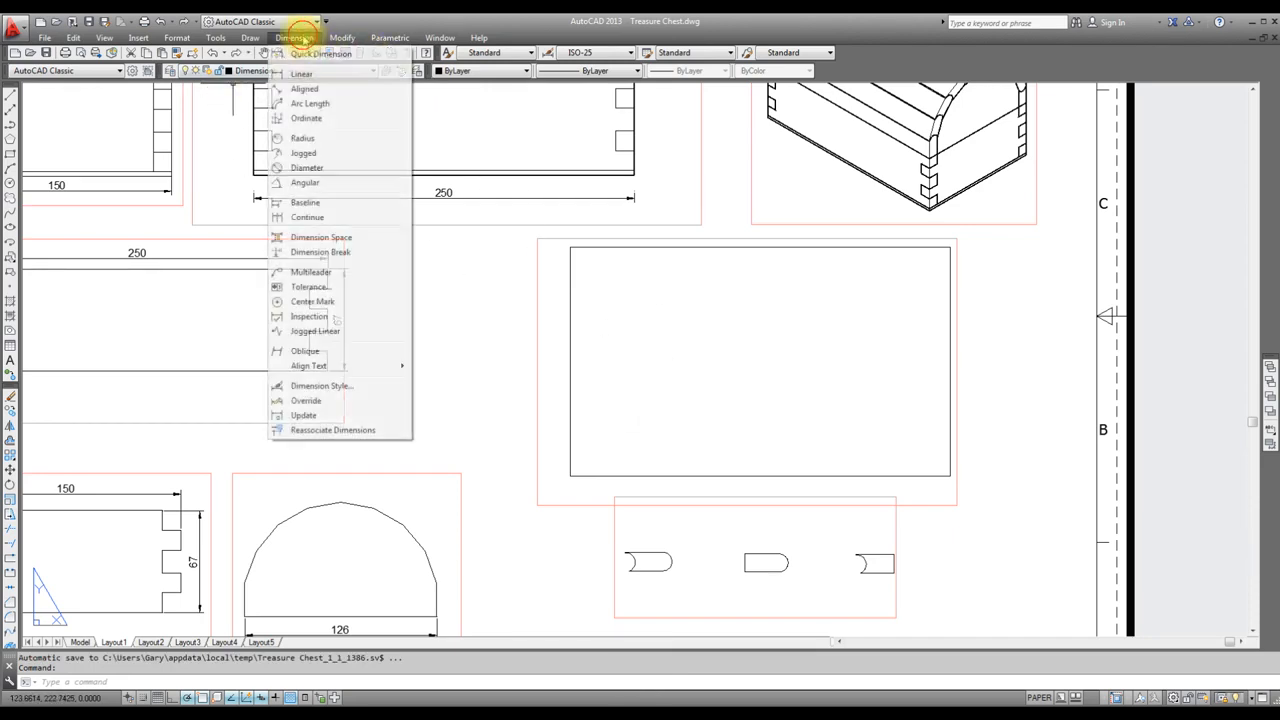
left_click(312, 53)
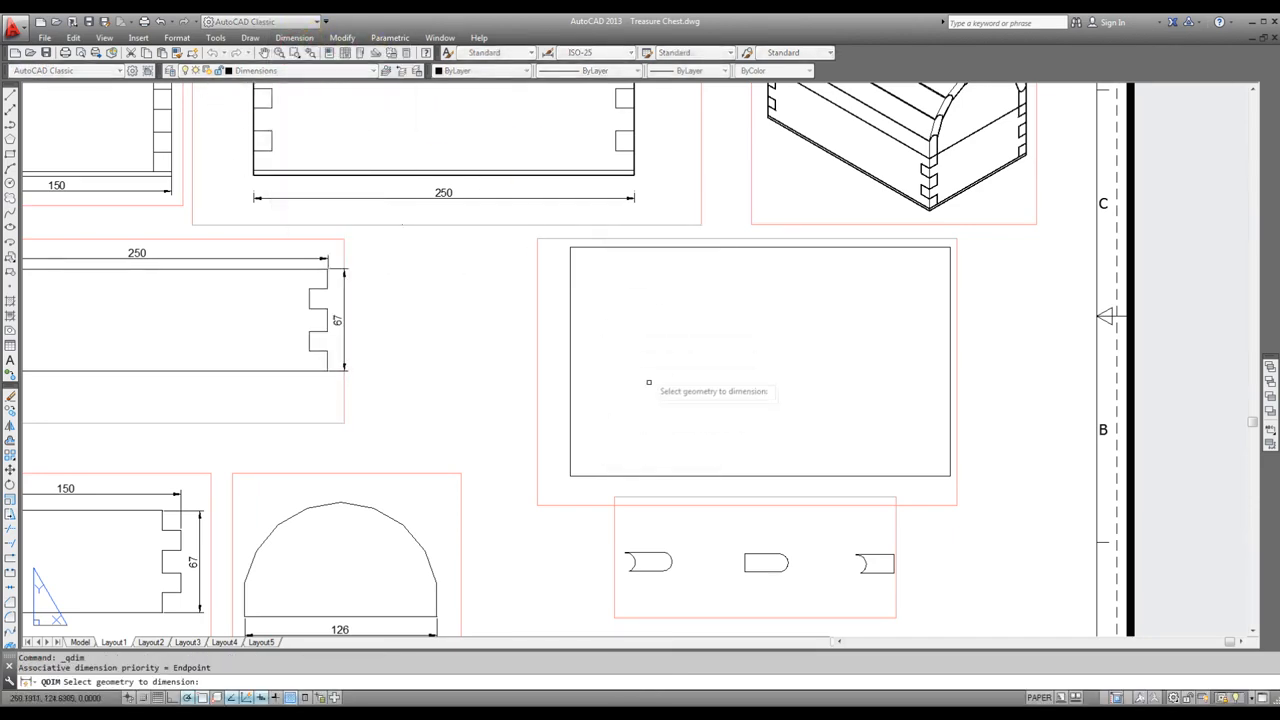
left_click(294, 37)
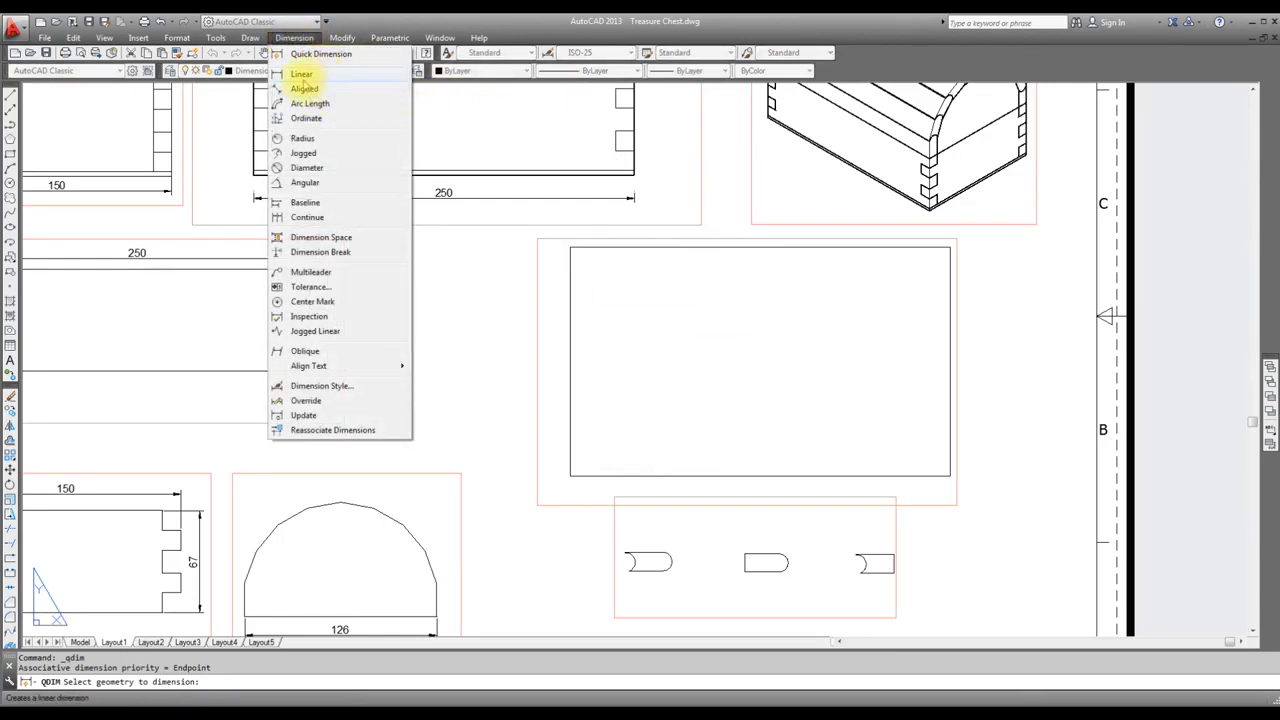
left_click(300, 75)
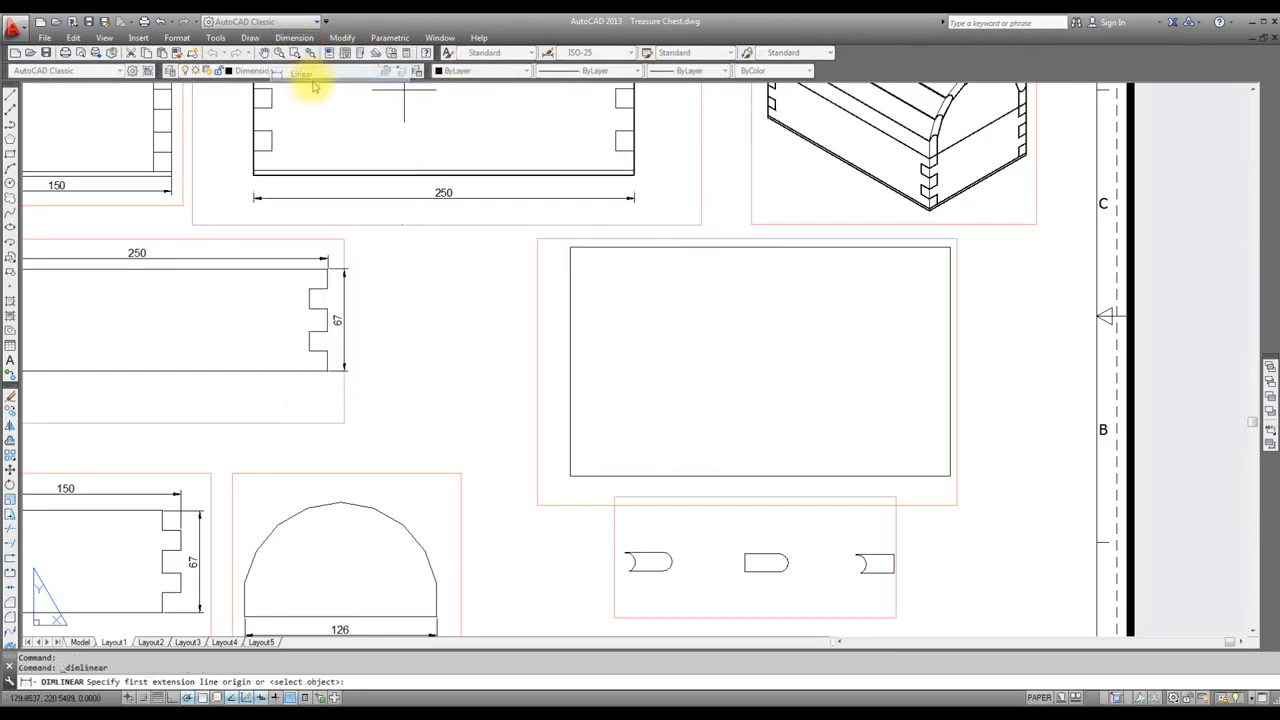
left_click(570, 247)
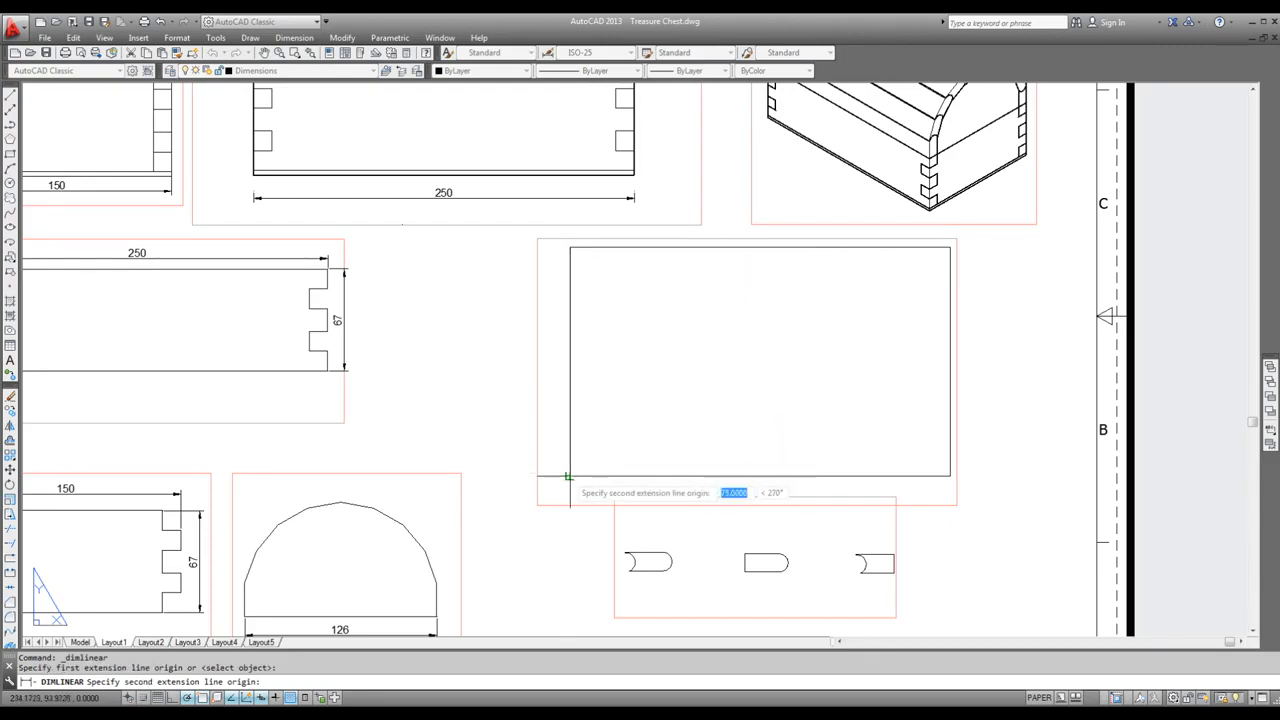
left_click(569, 476)
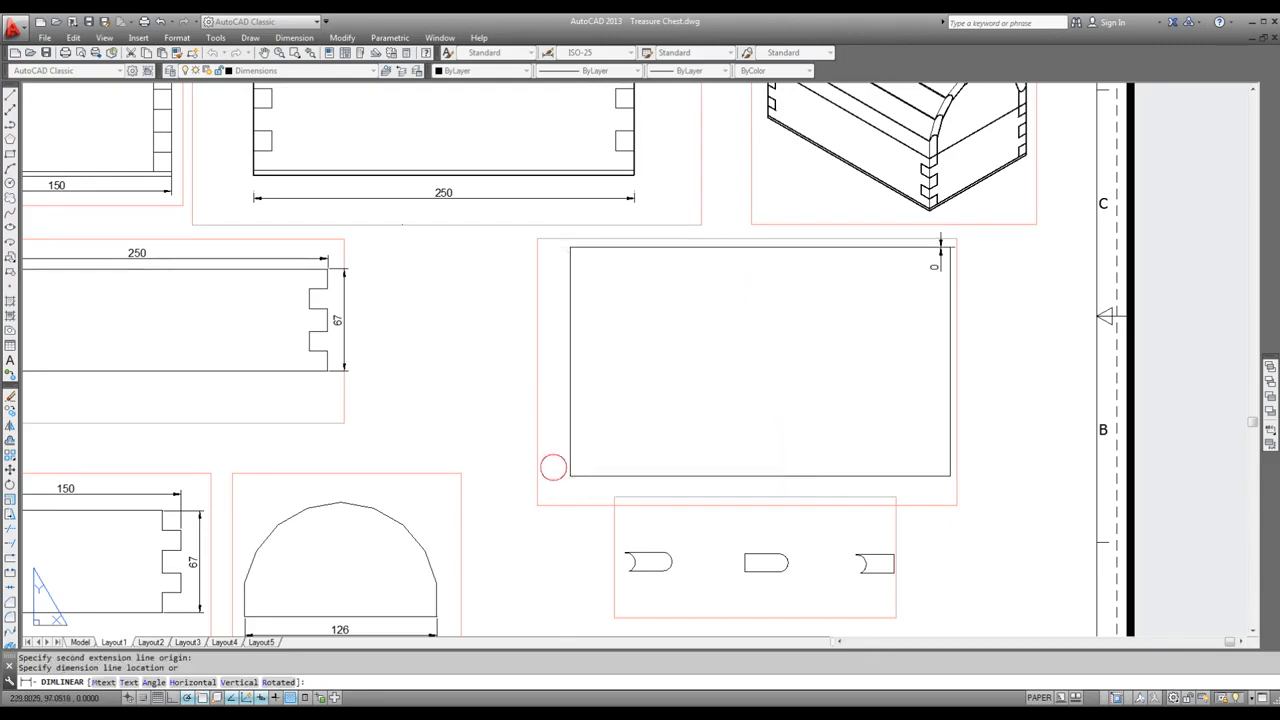
left_click(553, 467)
Step: Erase the misplaced height dimension at the large panel's upper-right corner
scroll(935, 255, "up", 8)
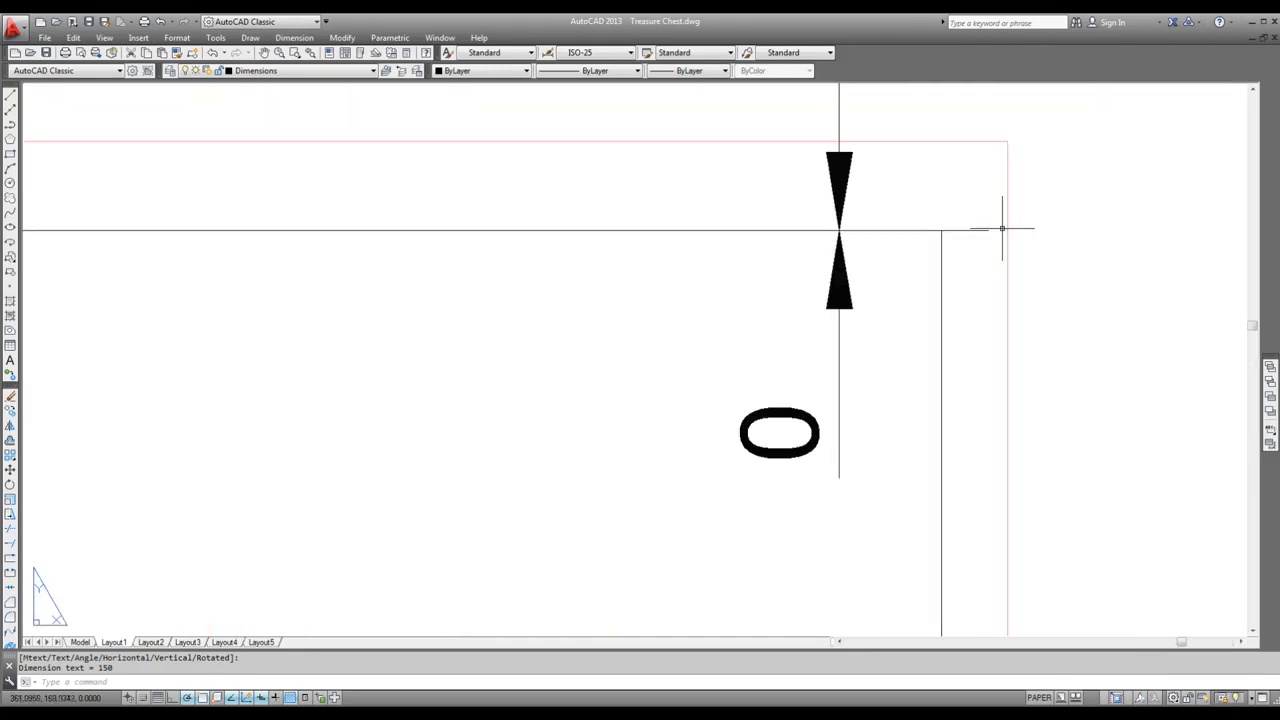
scroll(864, 244, "down", 5)
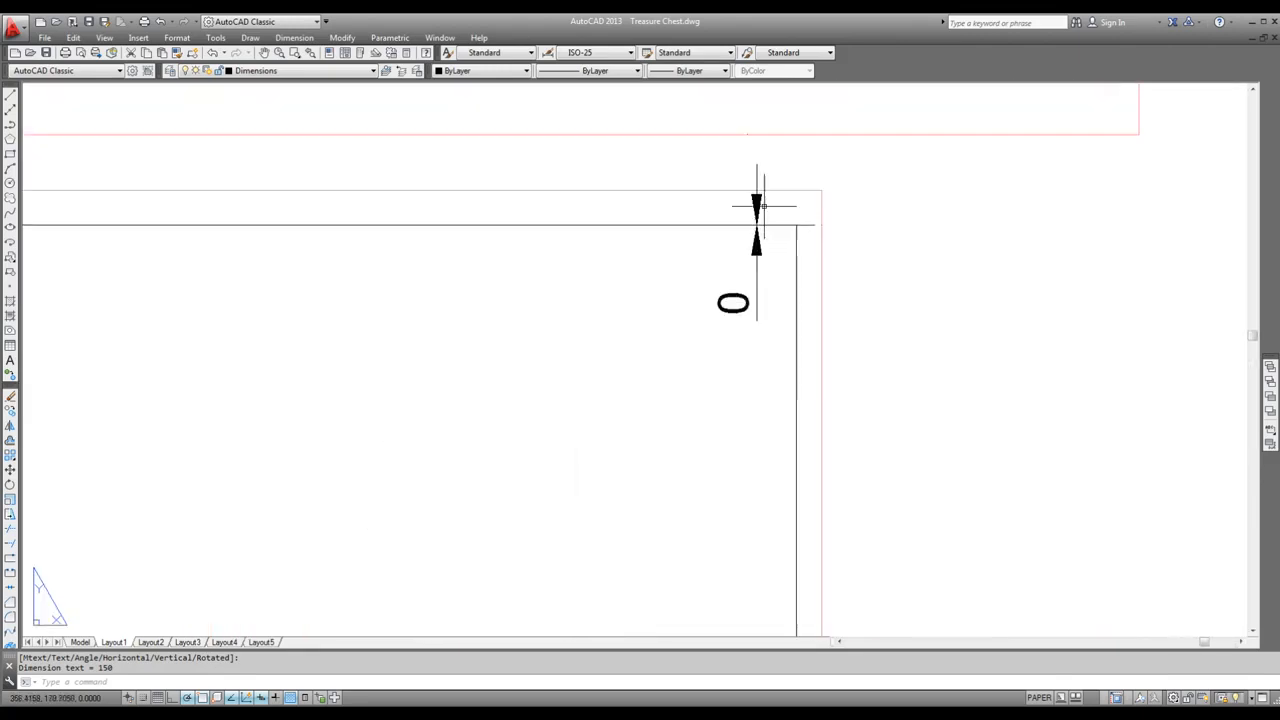
key("Escape")
left_click(757, 205)
key("Delete")
scroll(718, 337, "down", 5)
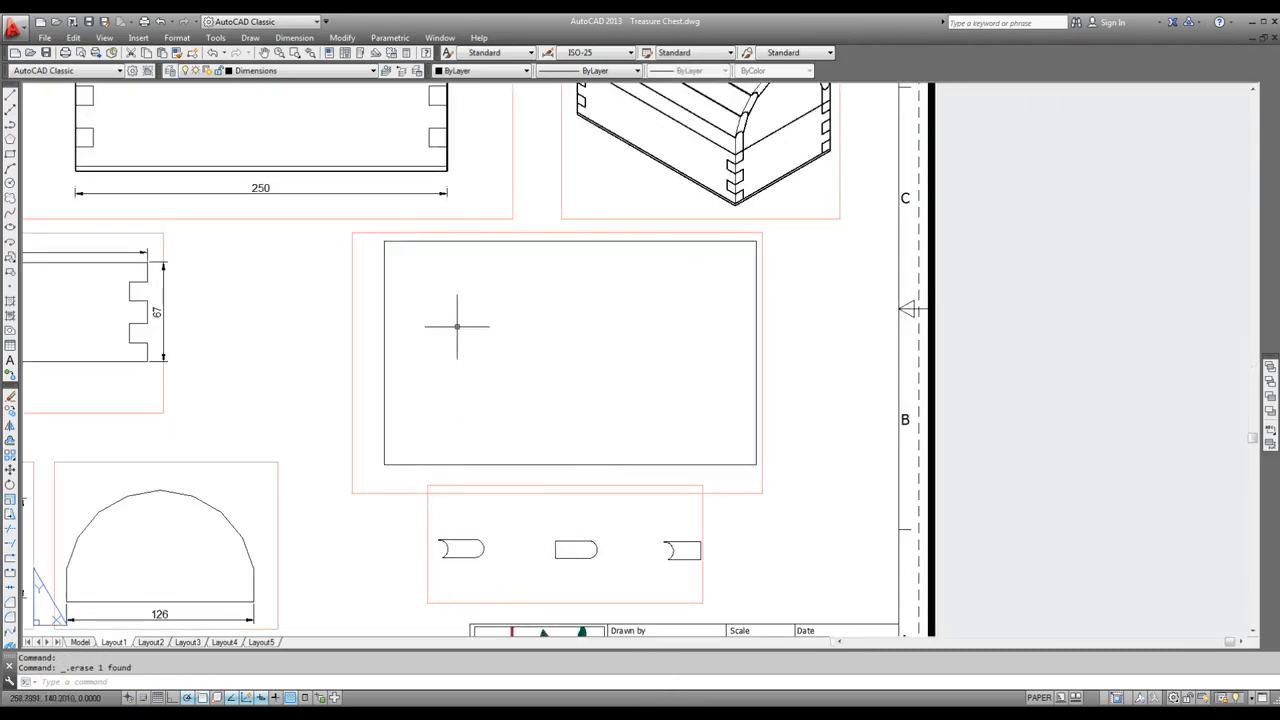
Step: Dimension the leftmost slat profile's overall length from its upper-left tip to the rounded end, placed above the profile
scroll(439, 588, "up", 6)
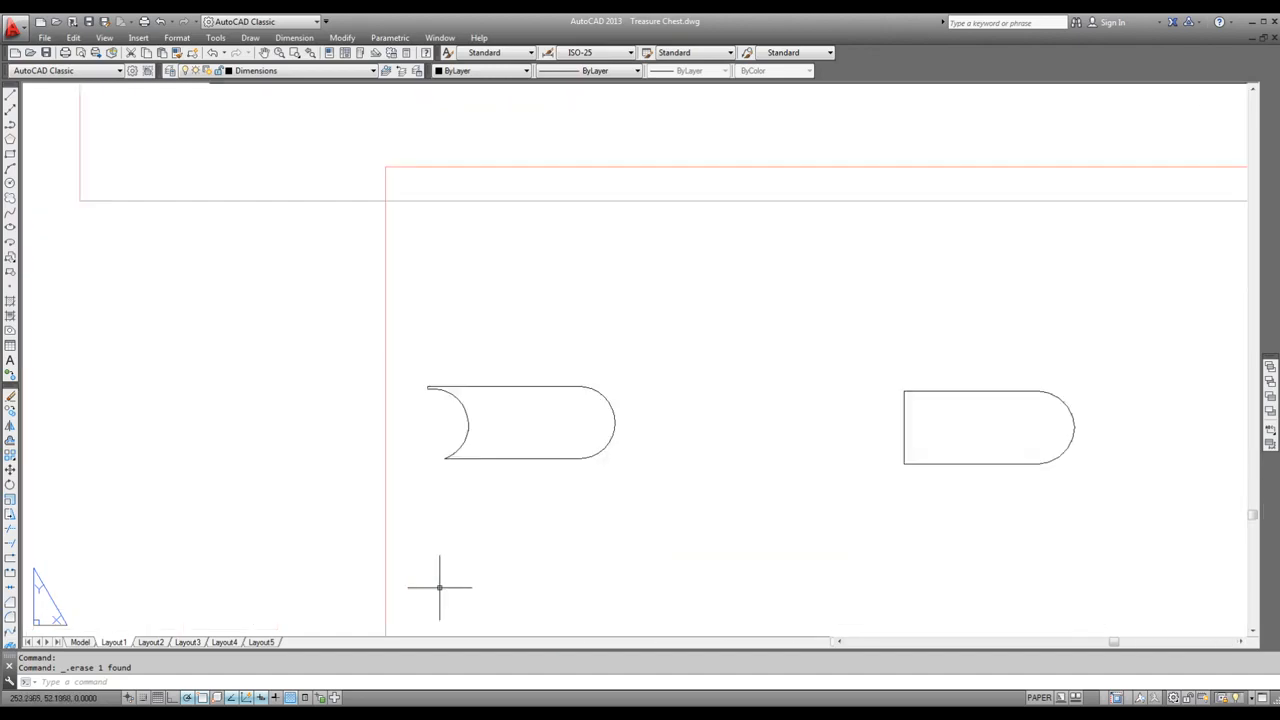
scroll(464, 500, "up", 2)
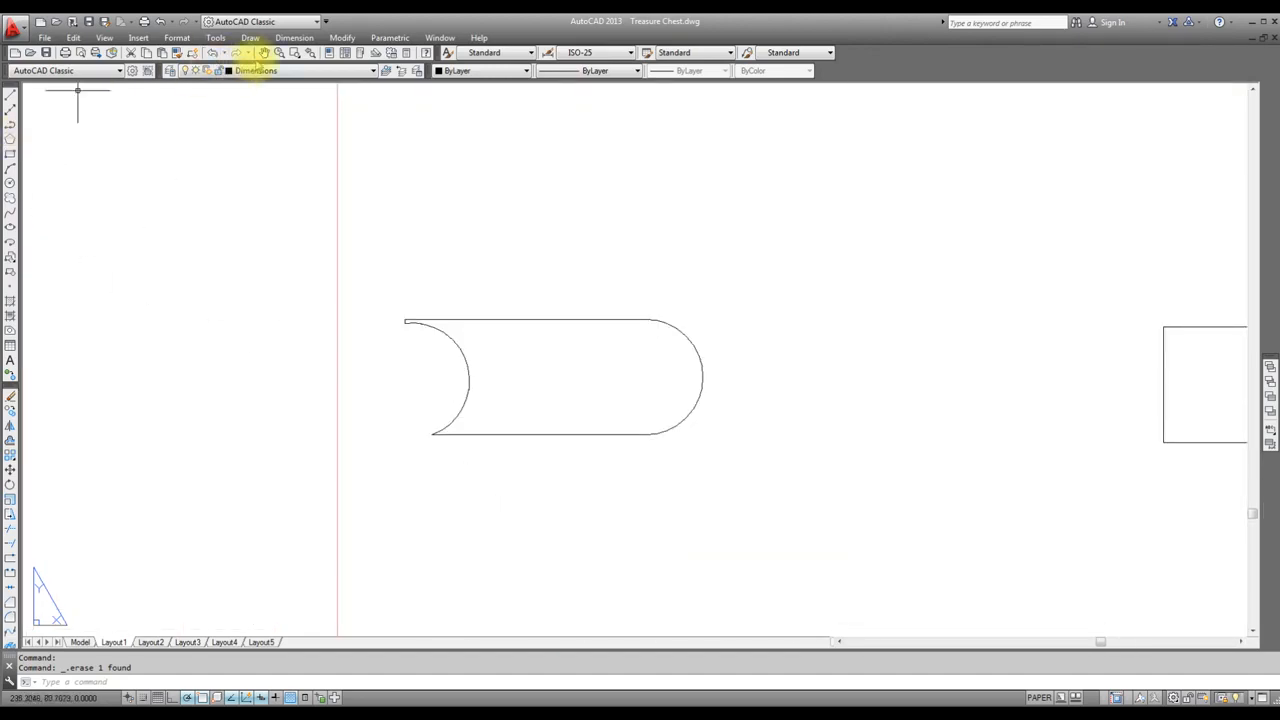
left_click(294, 37)
left_click(304, 56)
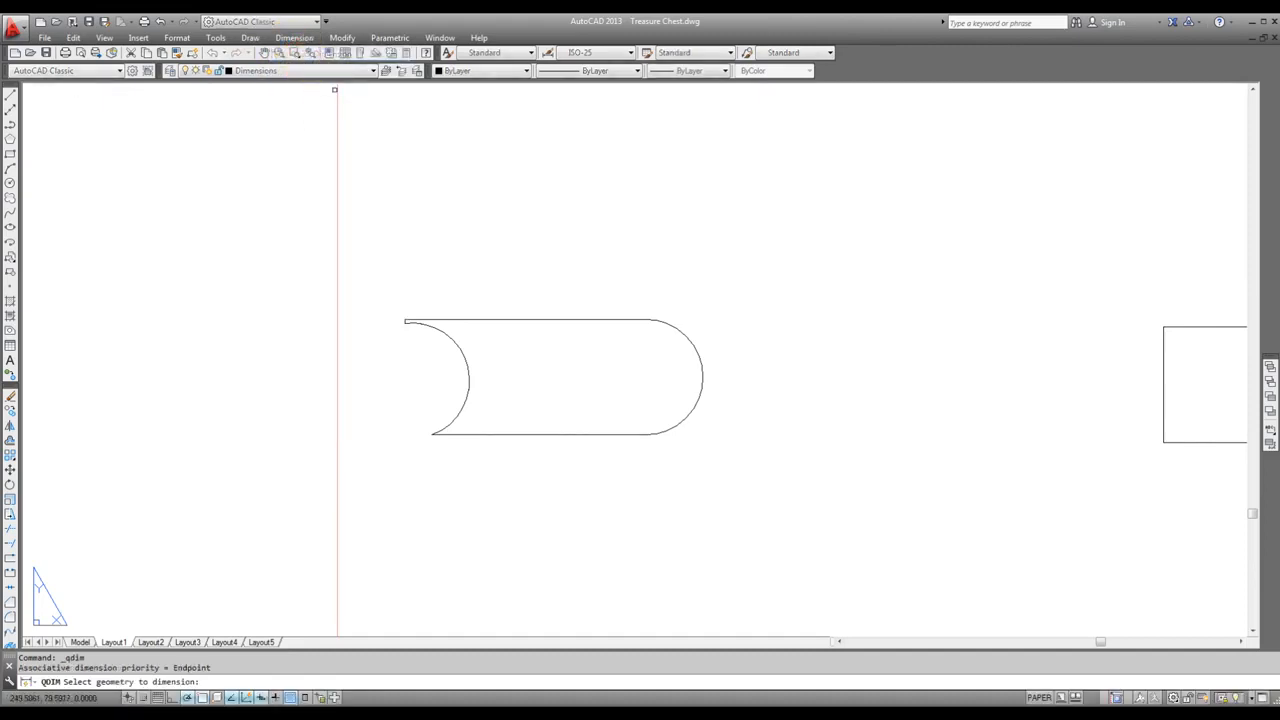
left_click(294, 37)
left_click(301, 74)
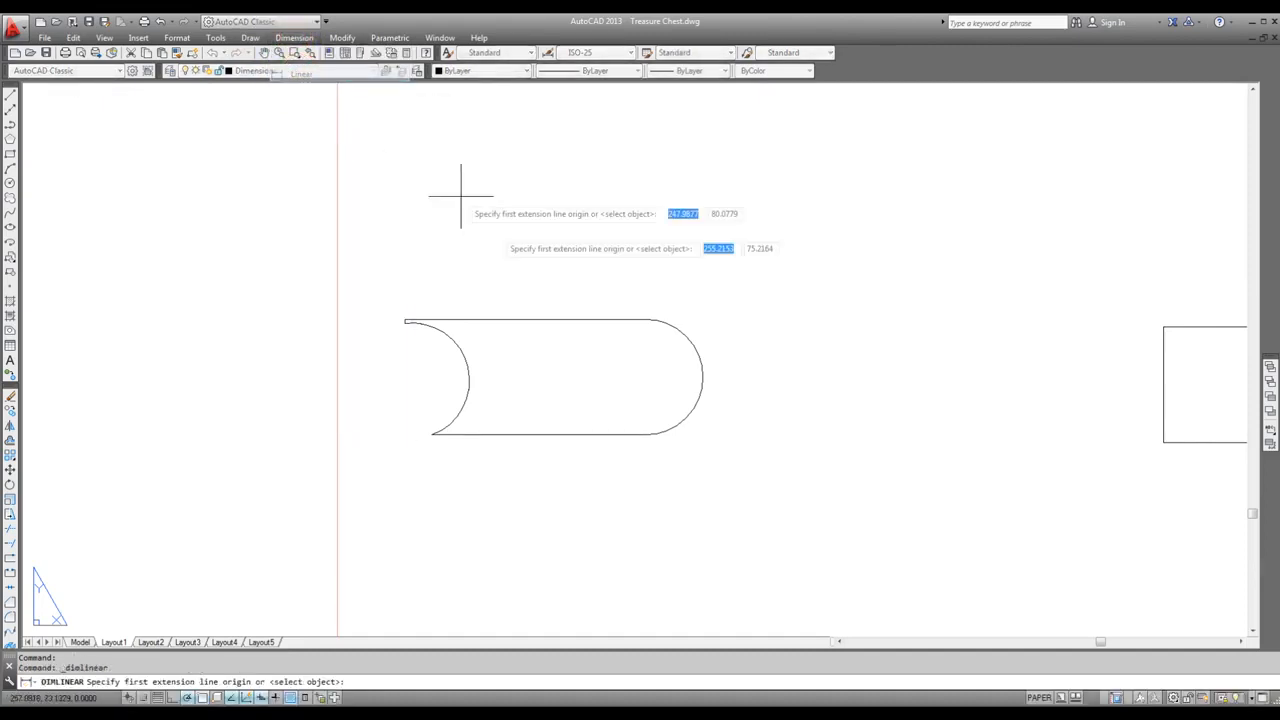
left_click(404, 320)
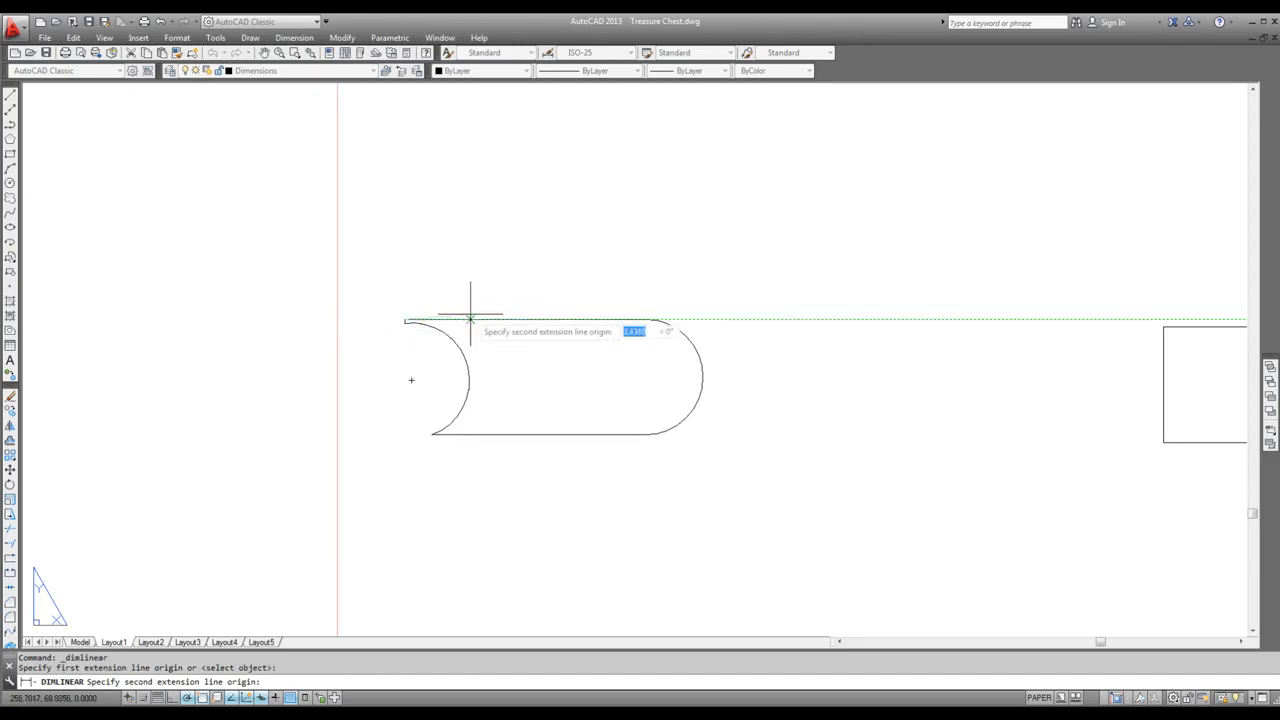
left_click(702, 376)
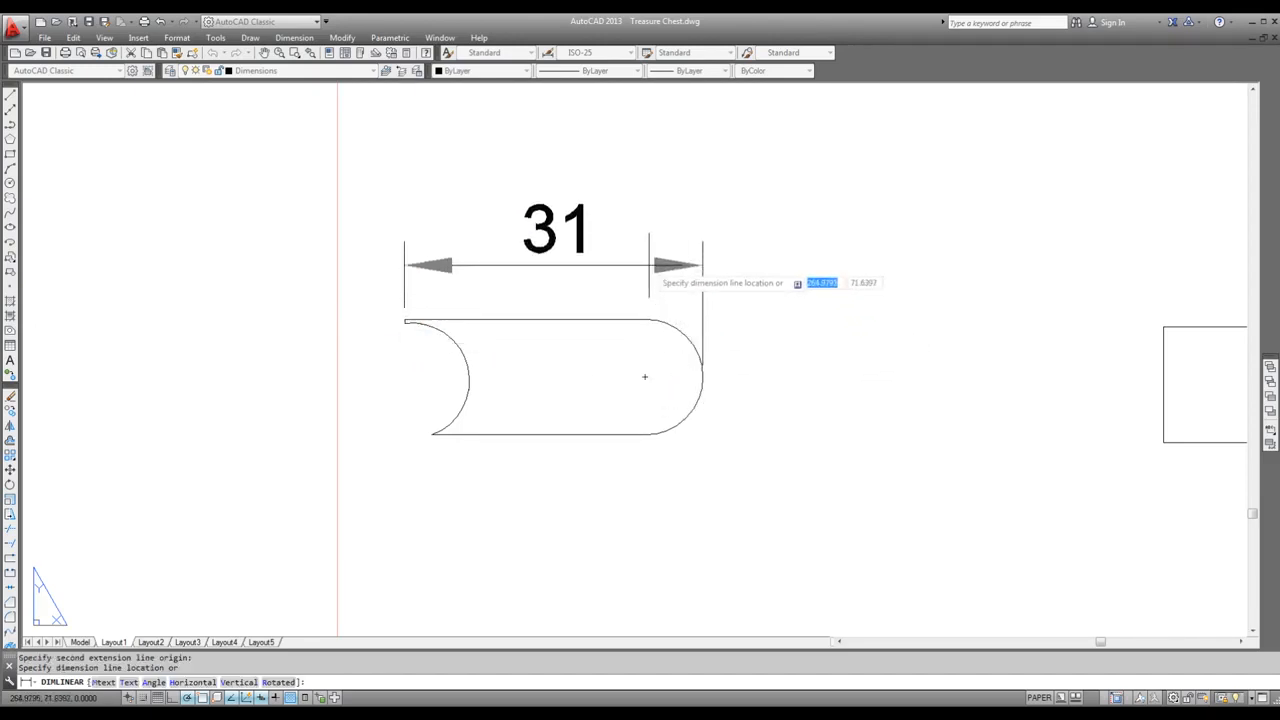
left_click(650, 265)
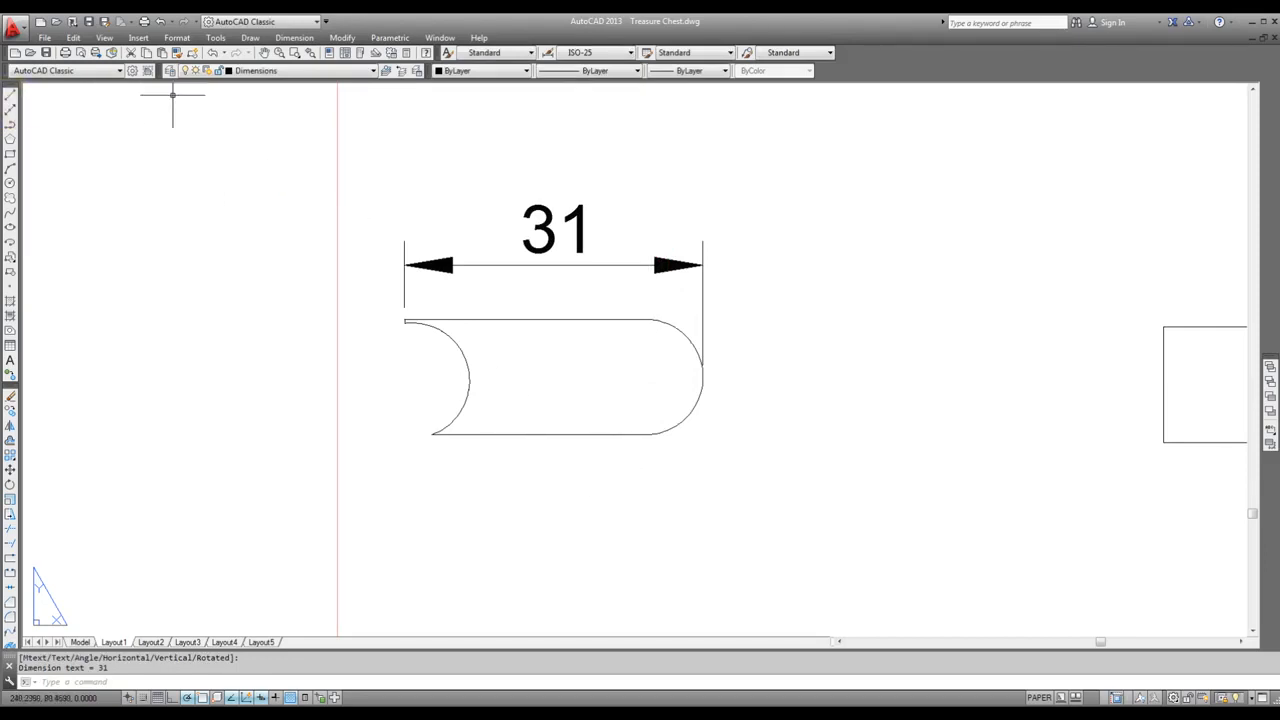
Step: Dimension the horizontal distance between the leftmost slat profile's two arc centres, placing the linear dimension below the profile
key("space")
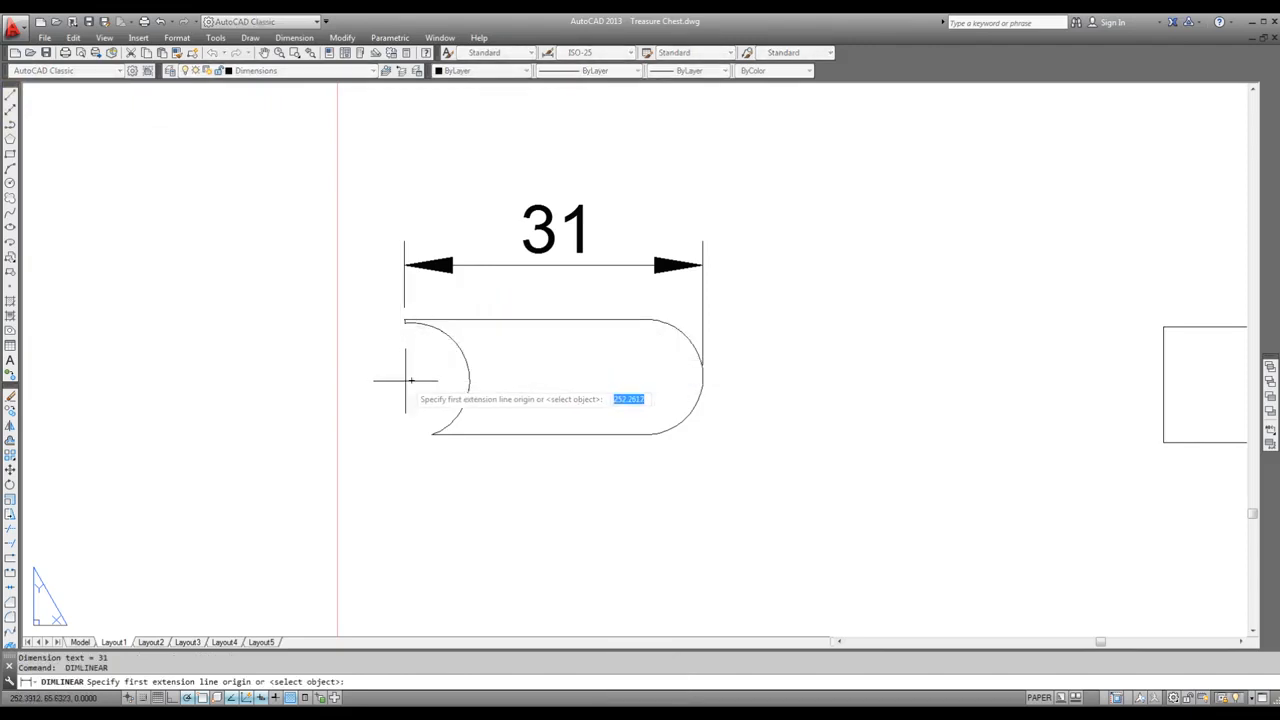
left_click(408, 380)
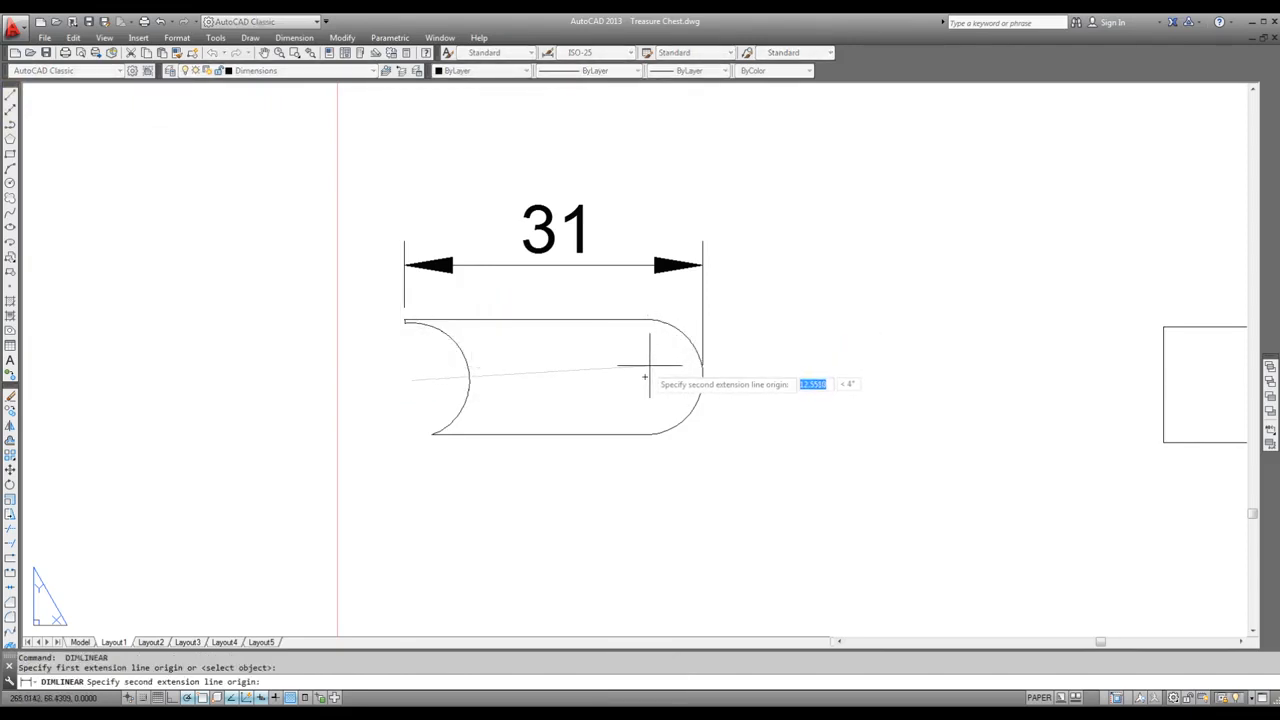
left_click(645, 378)
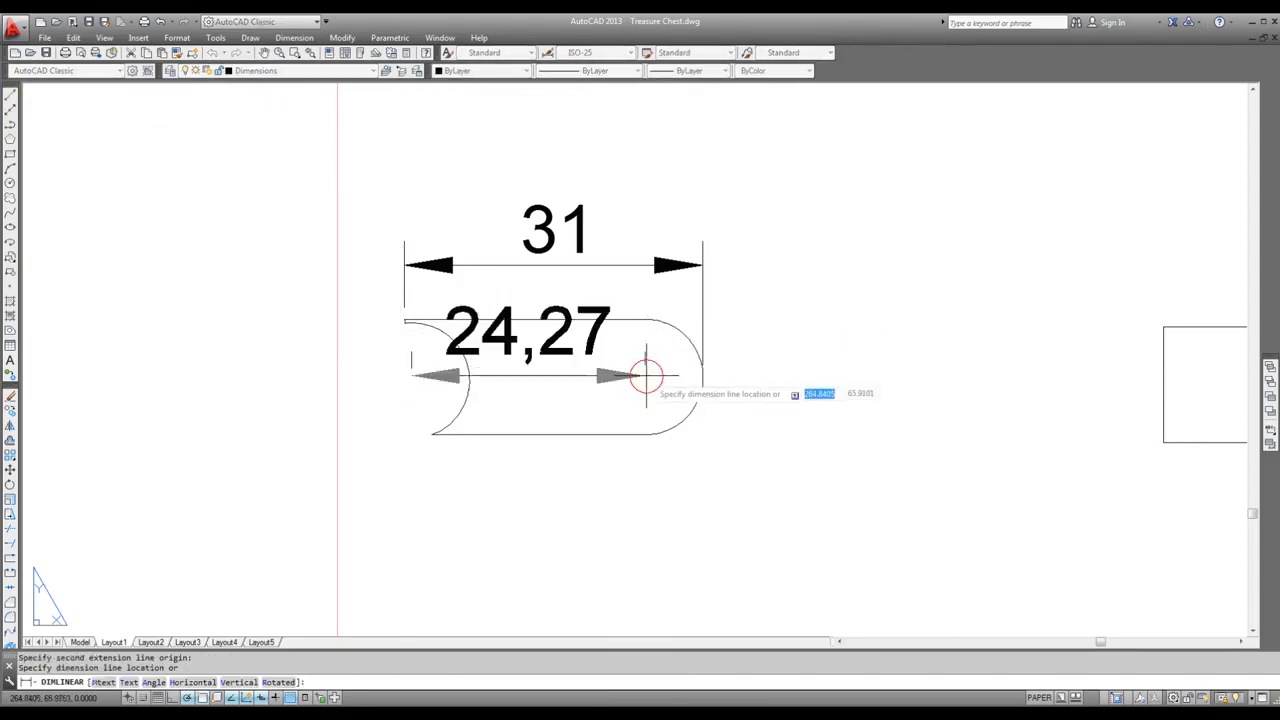
left_click(583, 557)
scroll(552, 400, "down", 6)
scroll(528, 410, "up", 4)
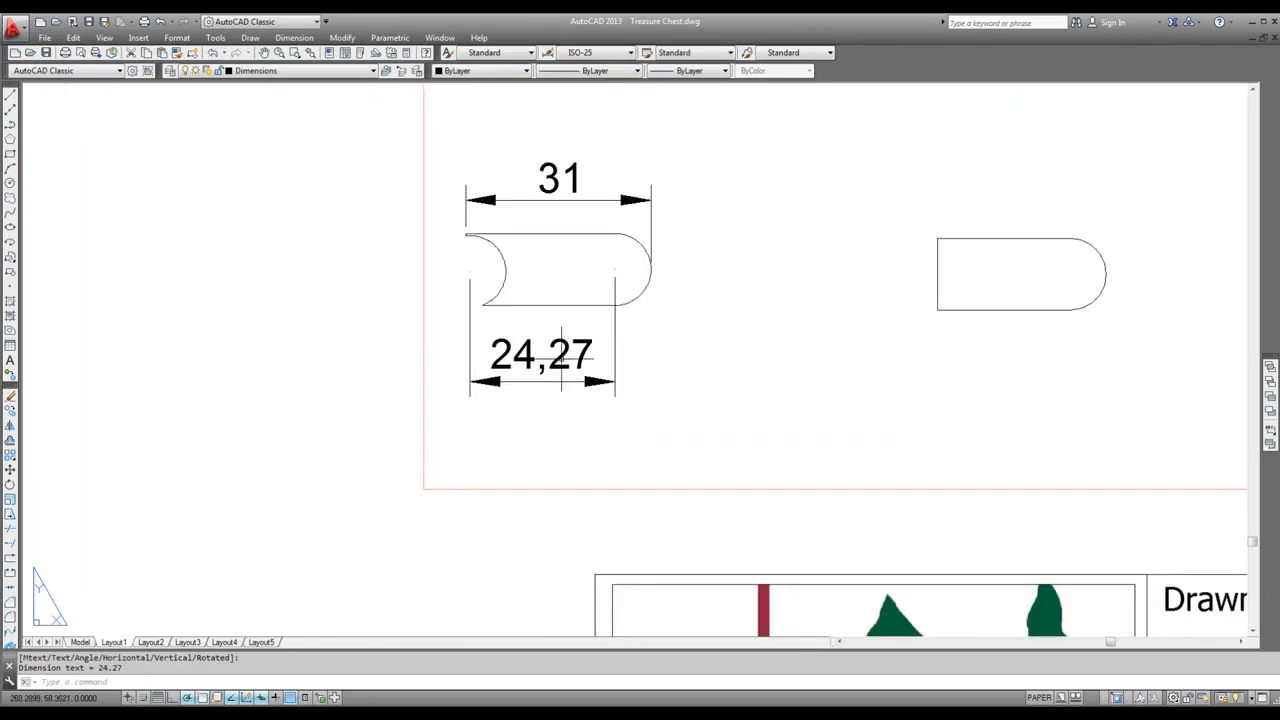
Step: Add radius dimensions to the leftmost slat profile's rounded end and its concave end, placed diagonally below and outside each arc
left_click(285, 40)
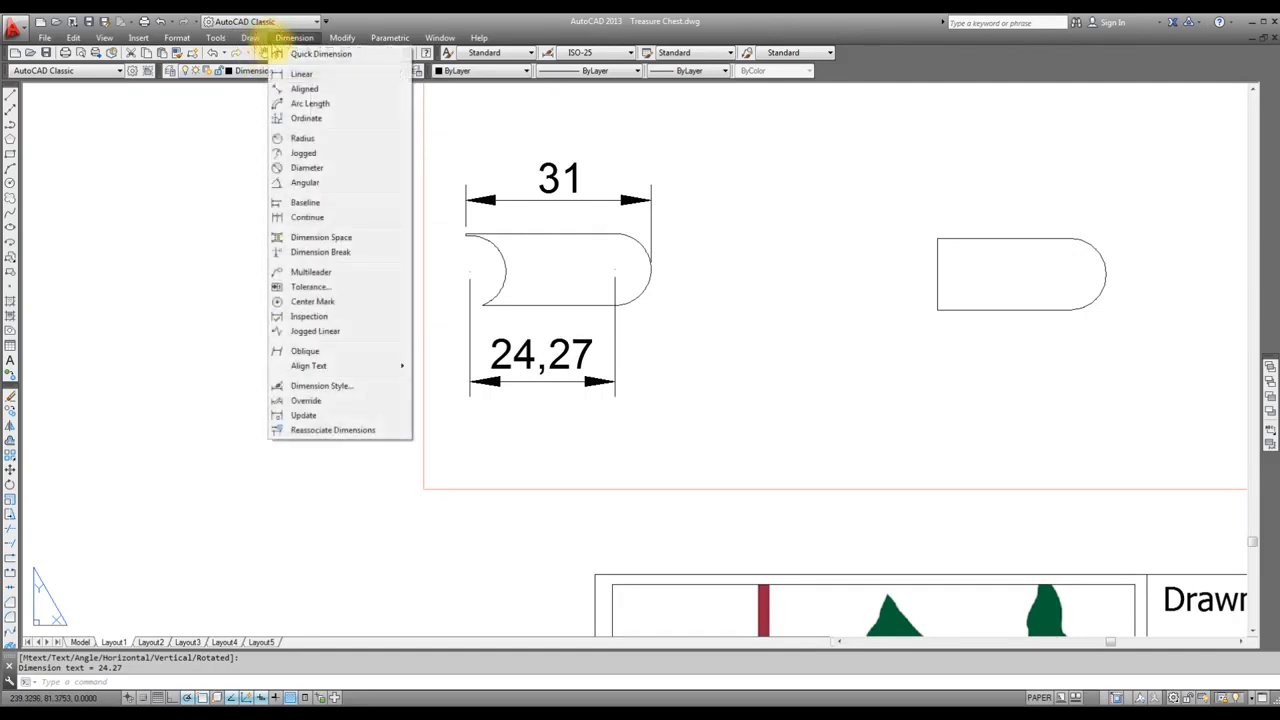
left_click(302, 140)
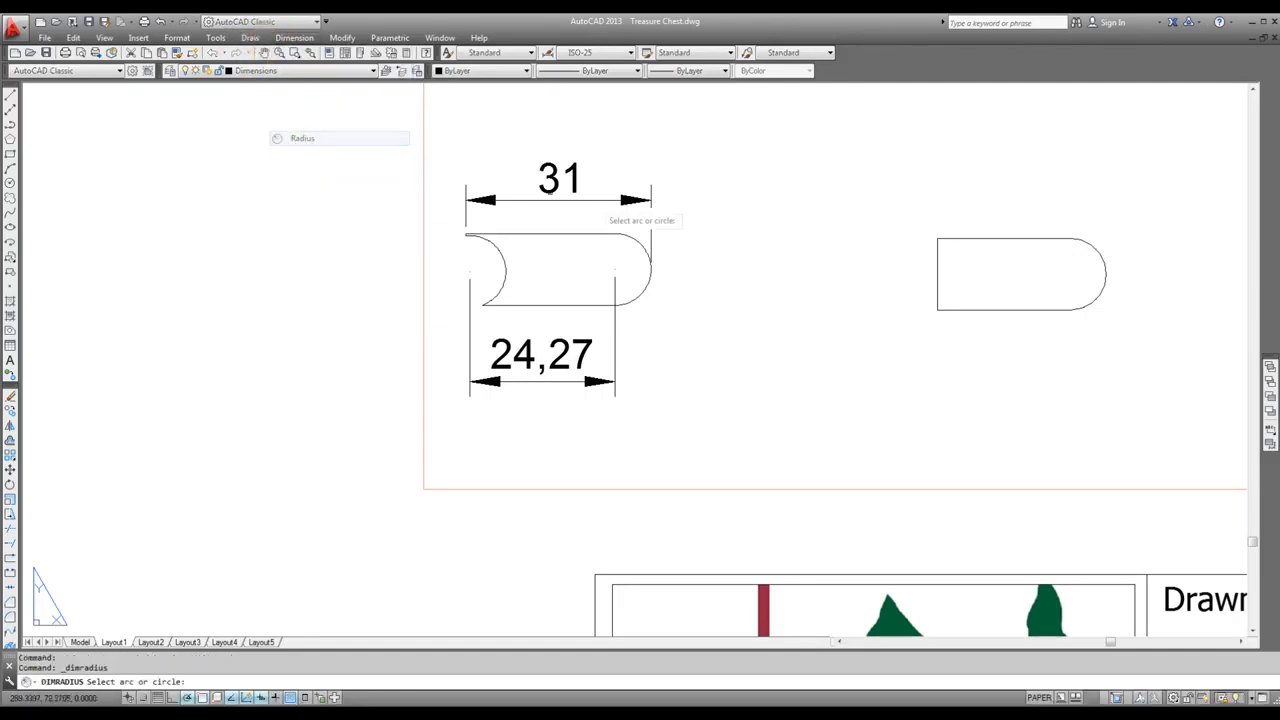
left_click(638, 296)
left_click(657, 305)
key("space")
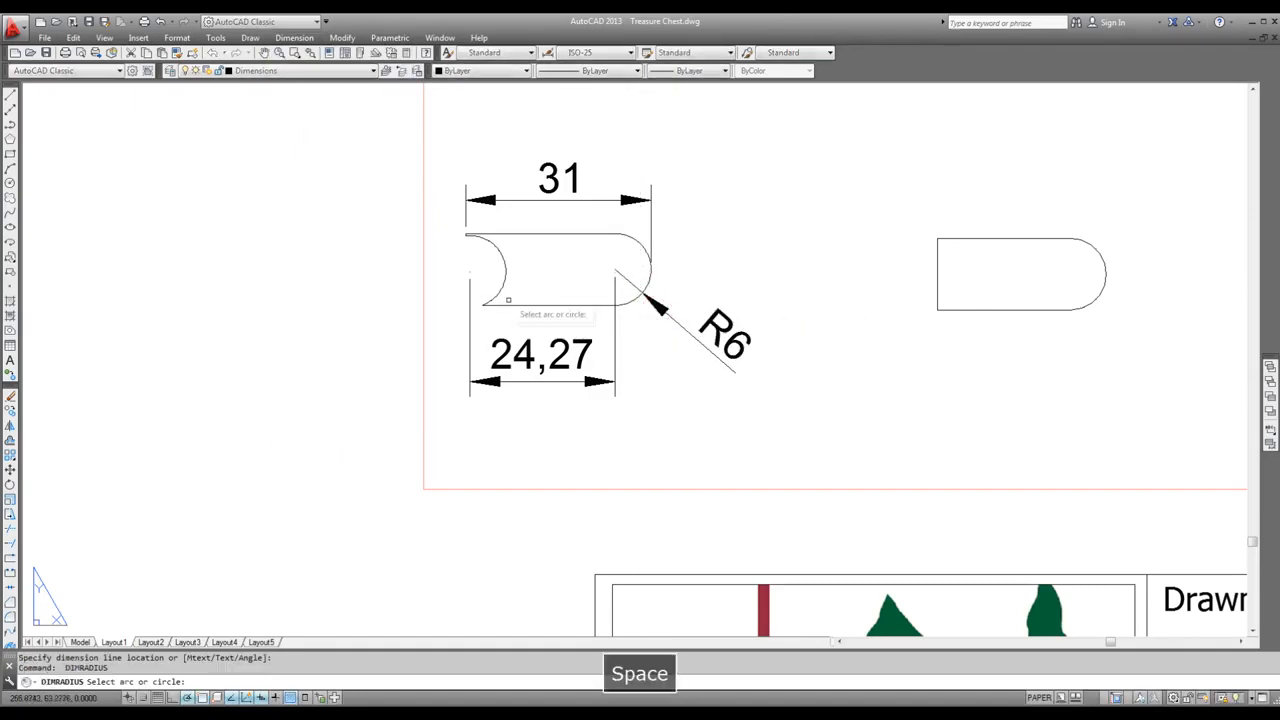
left_click(498, 255)
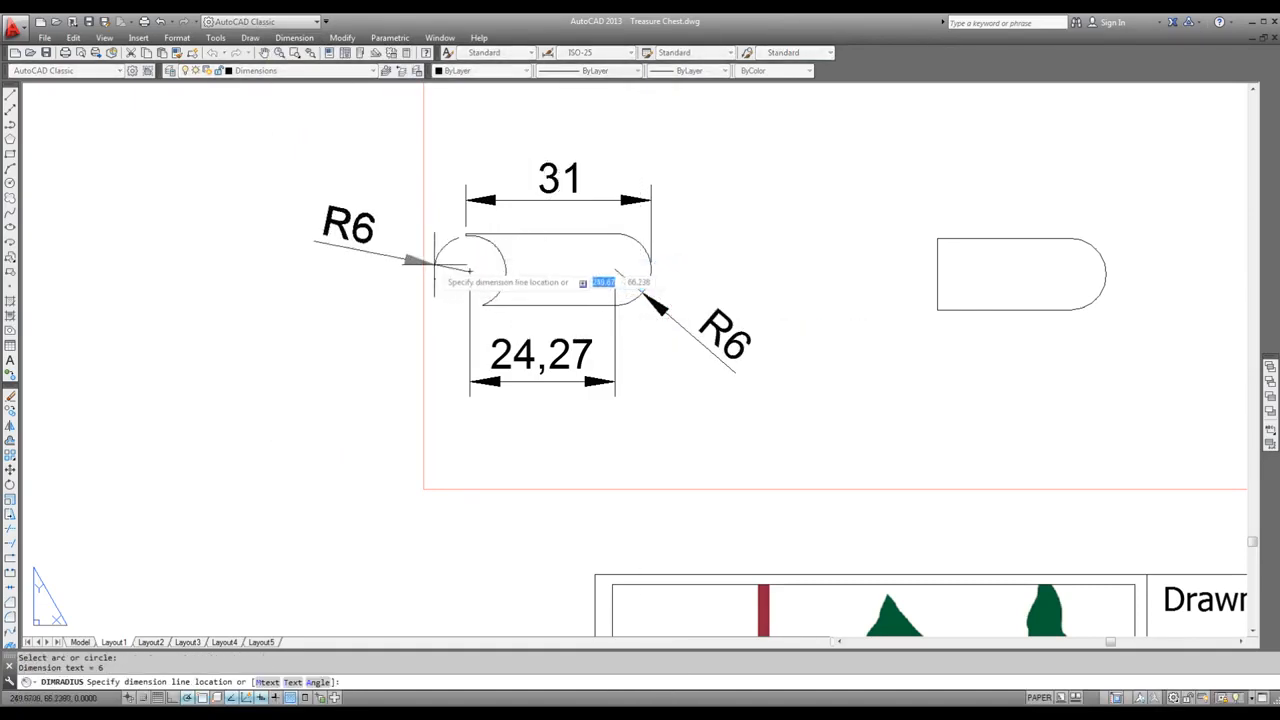
left_click(399, 318)
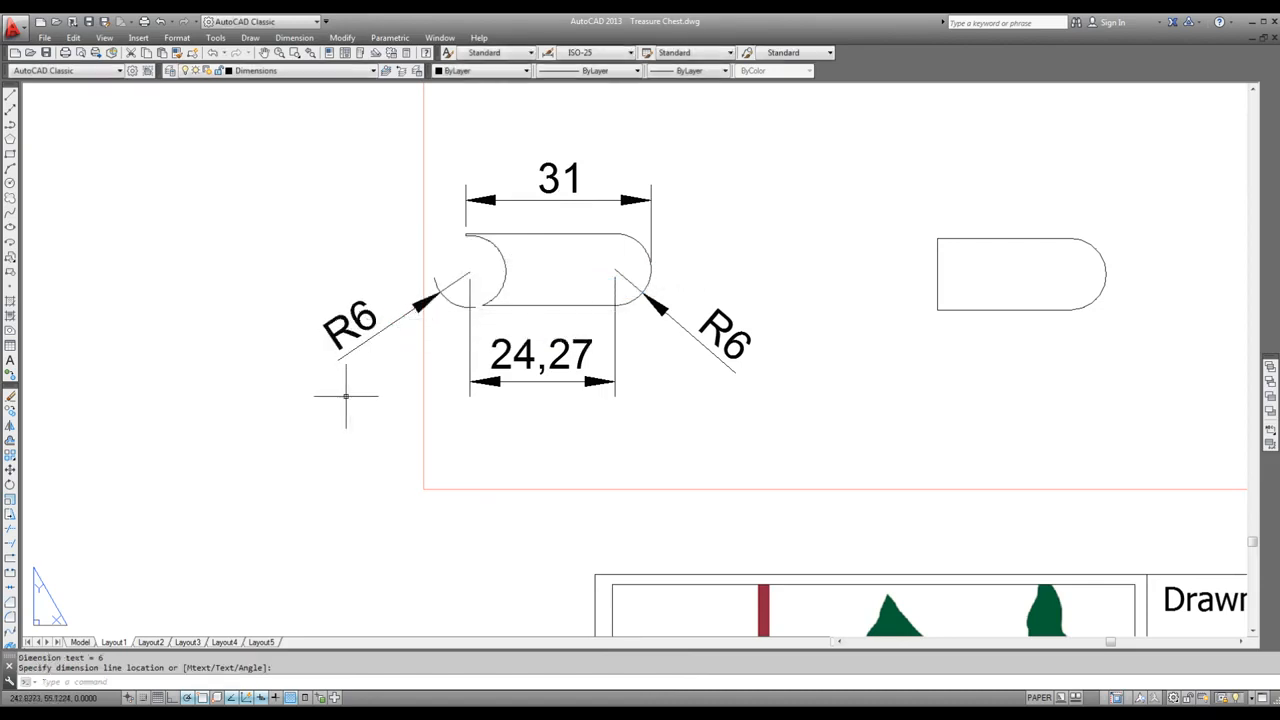
key("Escape")
Step: Set the precision of the leftmost profile's centre-to-centre dimension to 0 decimal places
left_click(525, 357)
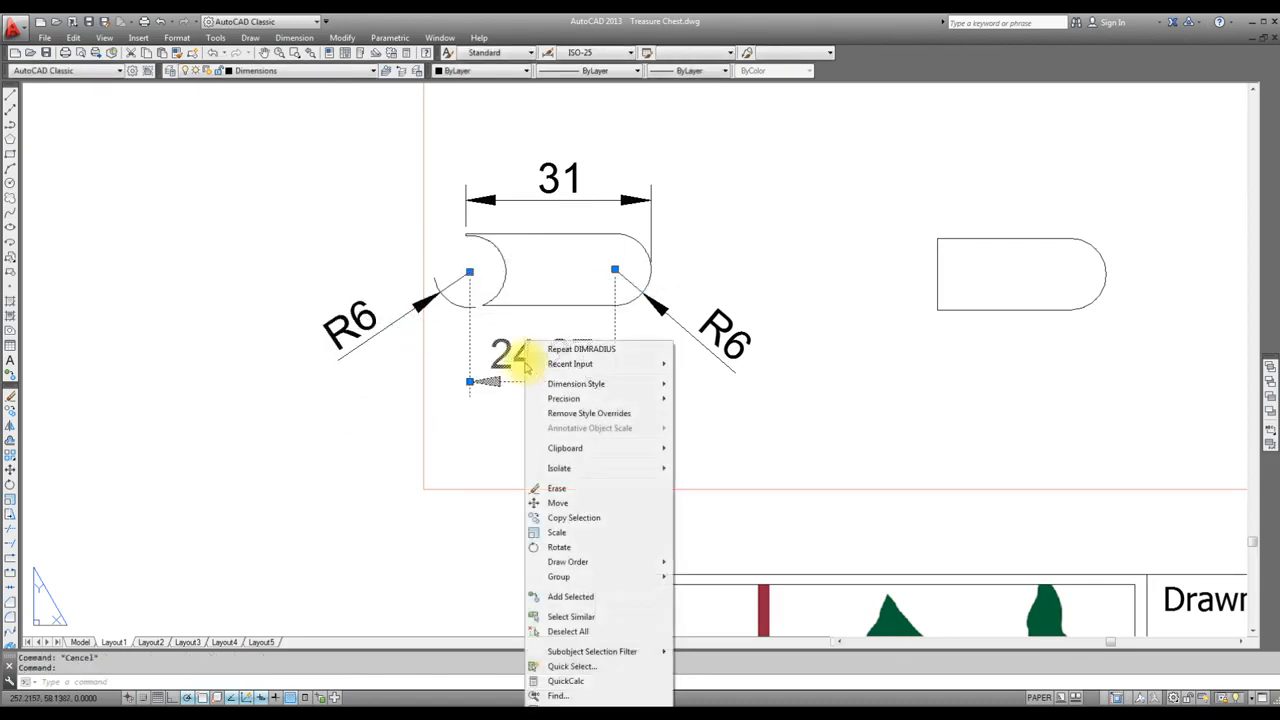
right_click(527, 342)
mouse_move(582, 400)
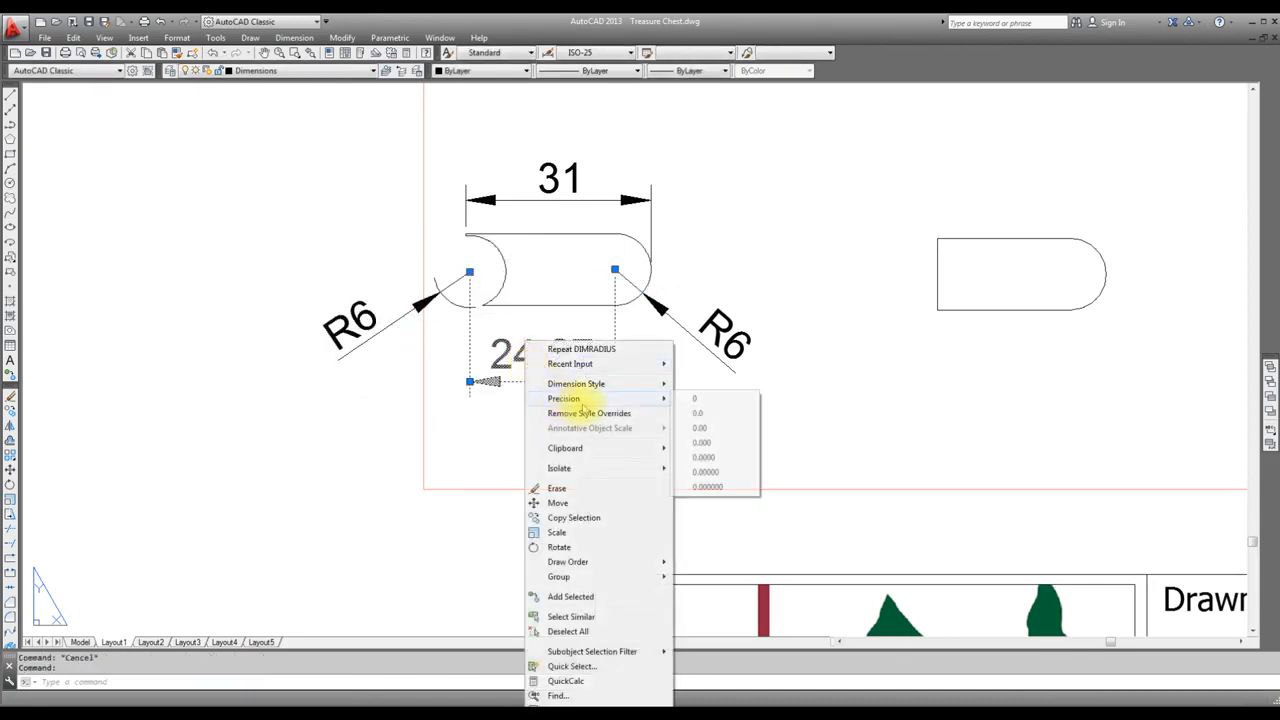
left_click(693, 400)
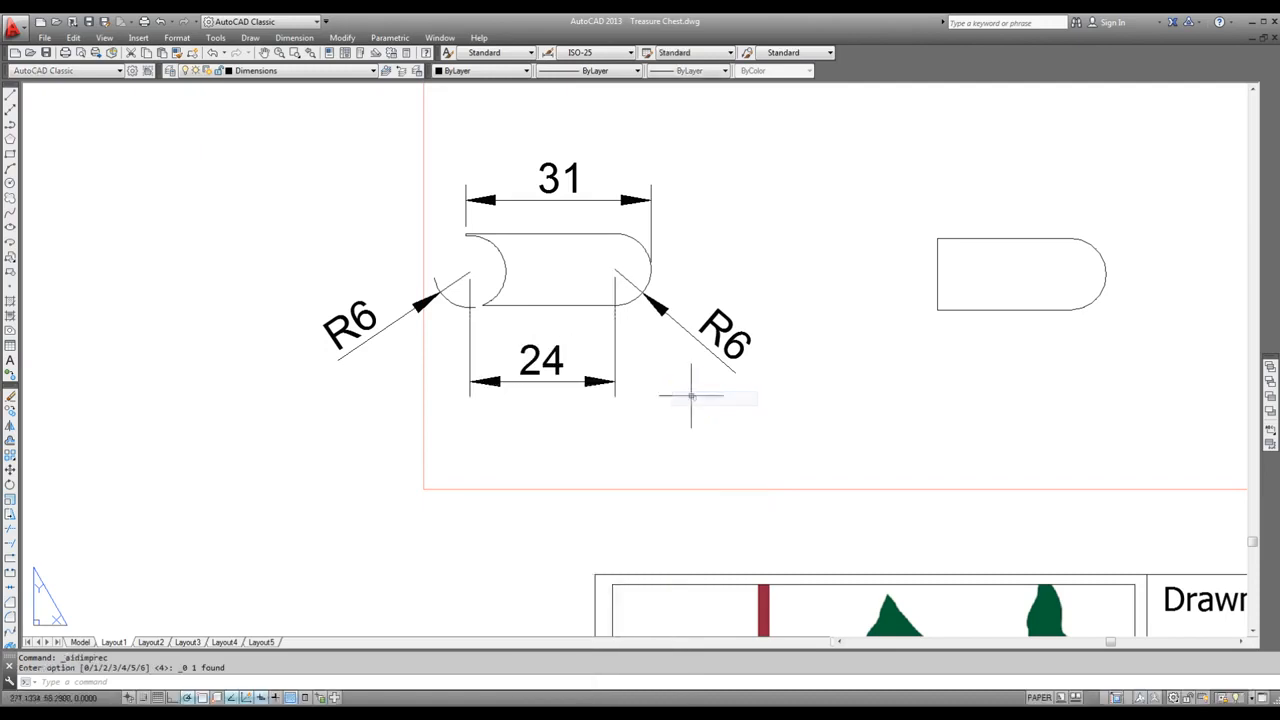
Step: Dimension the middle slat profile's overall length from its upper-left corner to the rounded end, placed above the profile
scroll(496, 299, "down", 2)
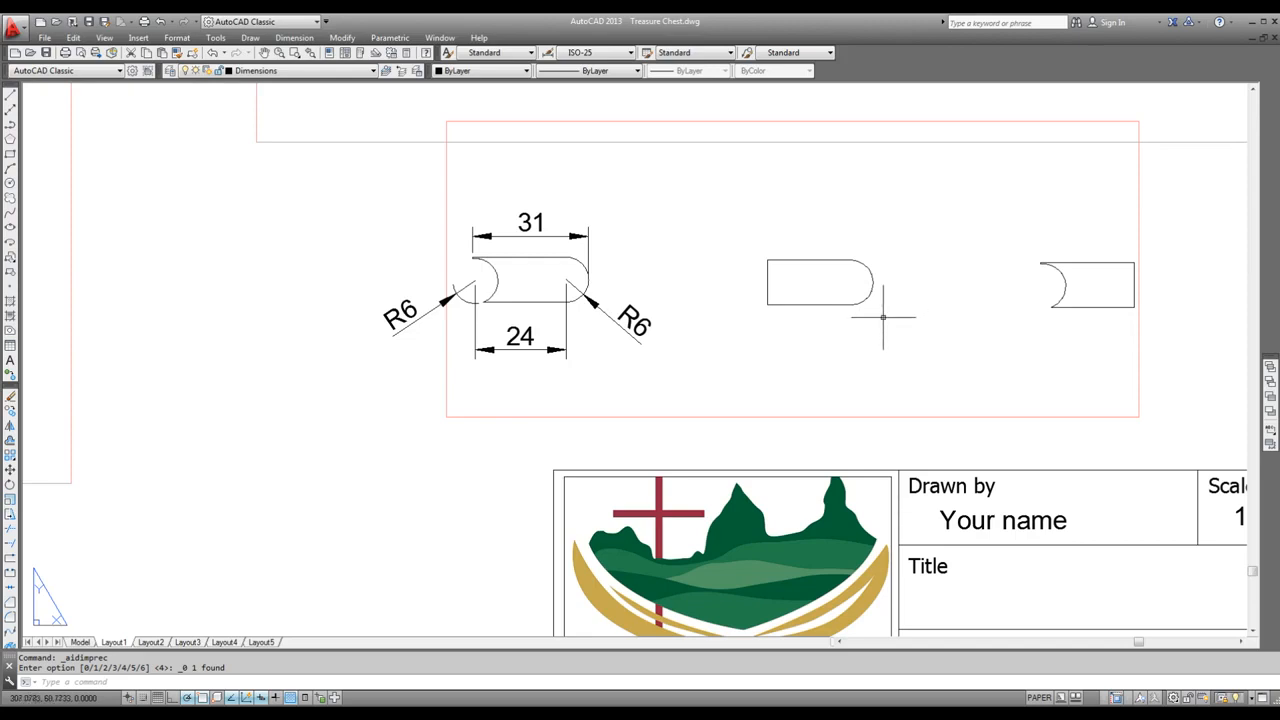
left_click(294, 38)
left_click(288, 73)
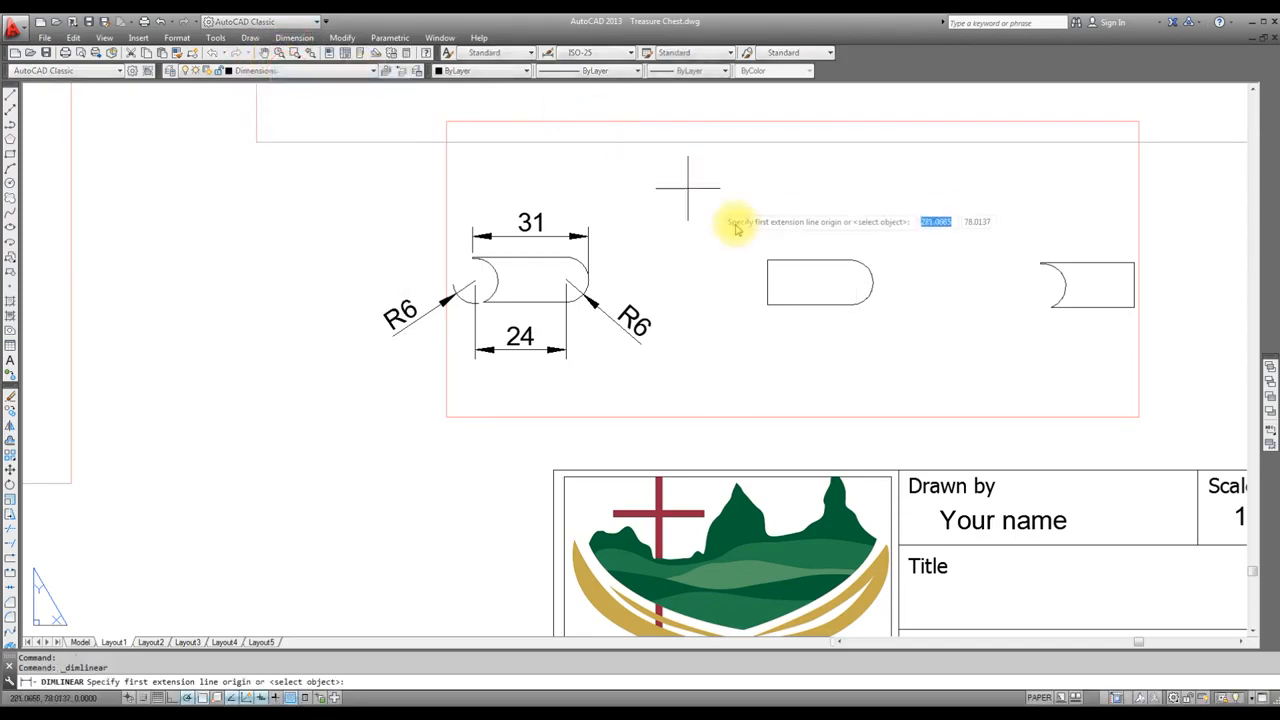
left_click(769, 260)
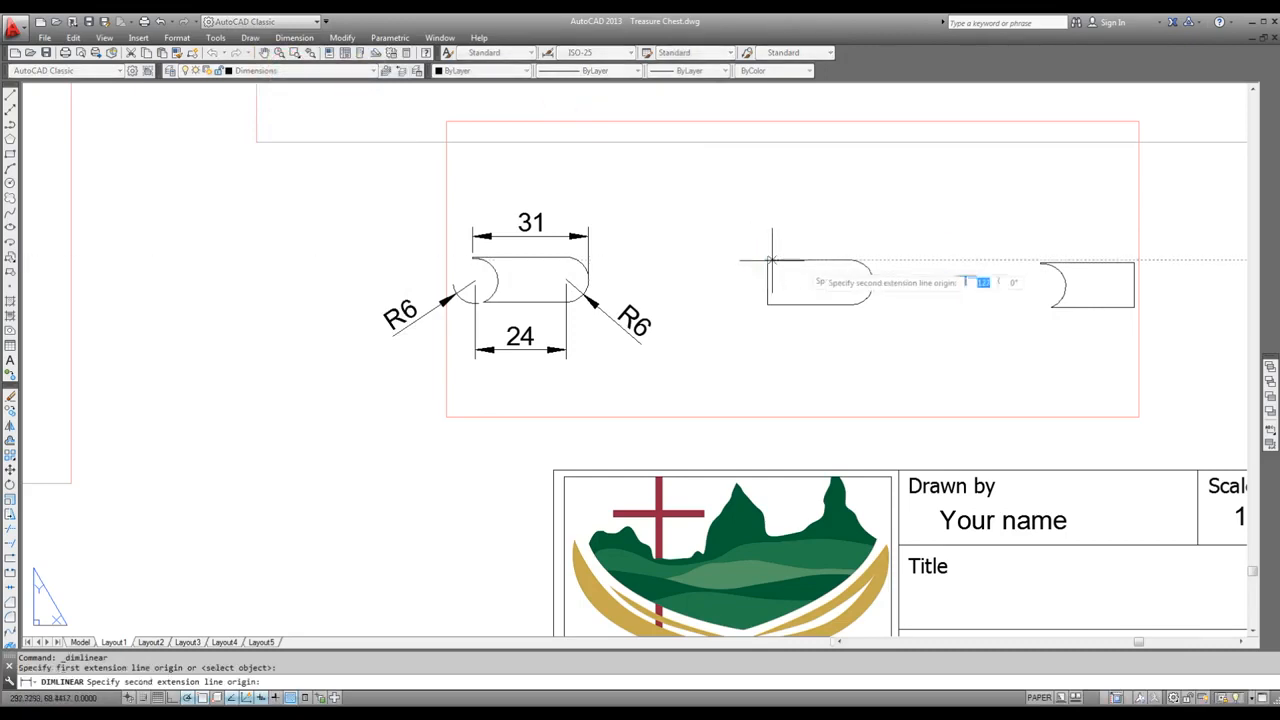
left_click(851, 260)
left_click(845, 238)
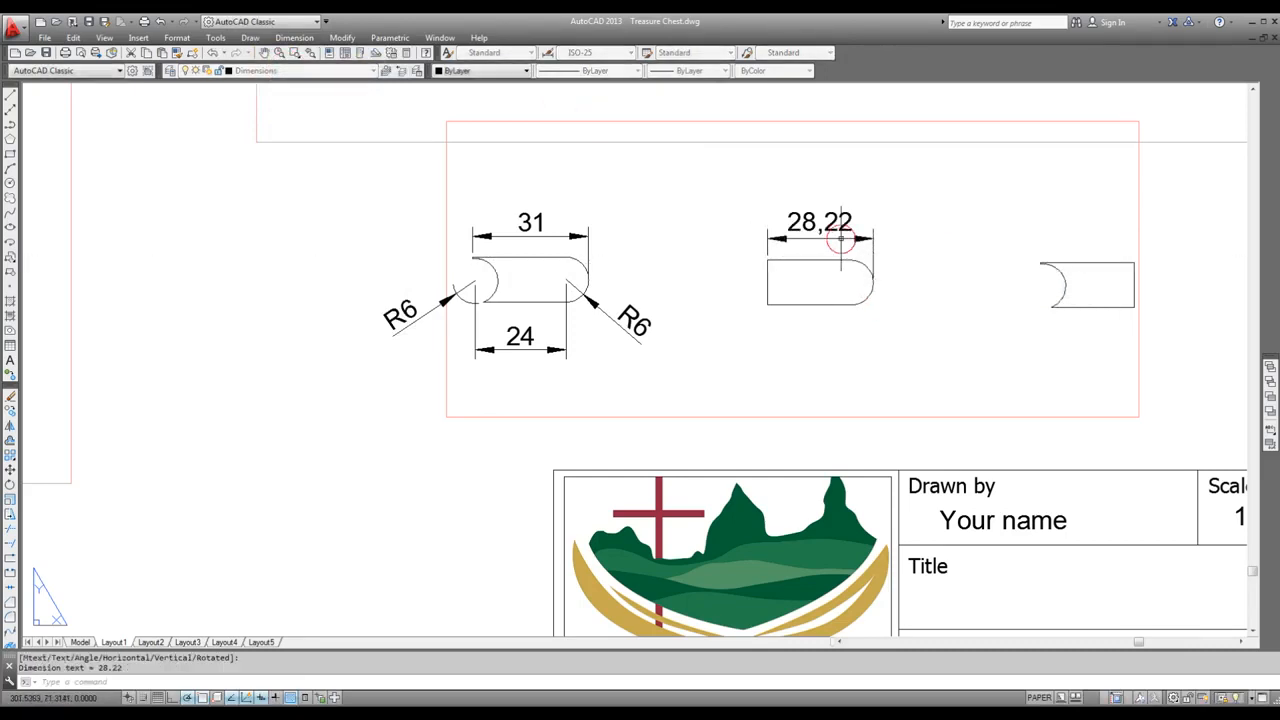
Step: Dimension the middle slat profile's height along its flat end, placing the linear dimension outside that end
scroll(796, 303, "up", 2)
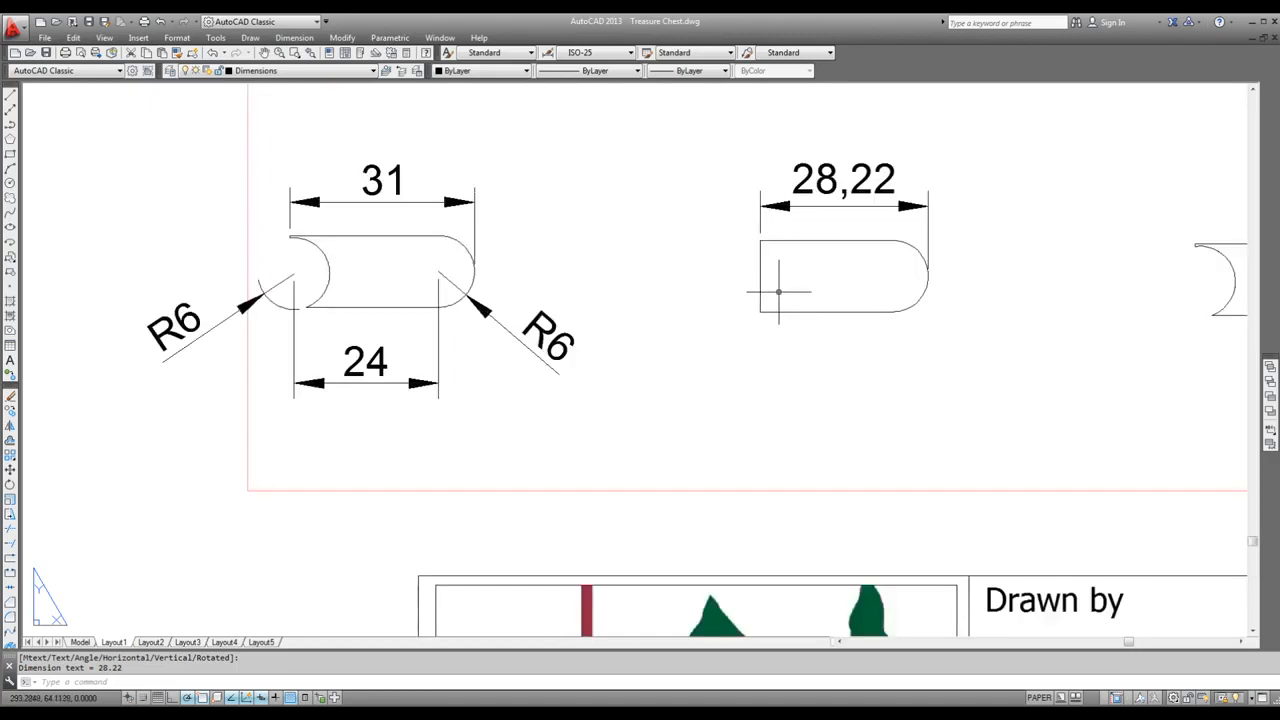
key("space")
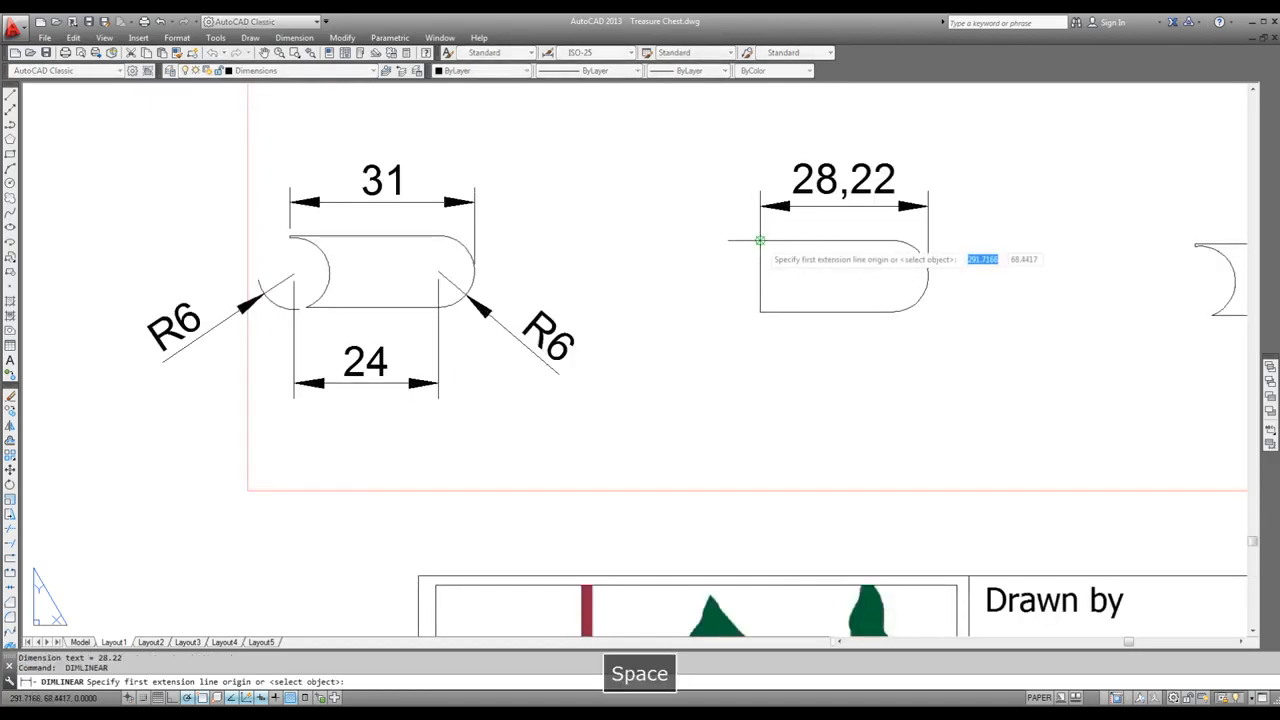
left_click(760, 275)
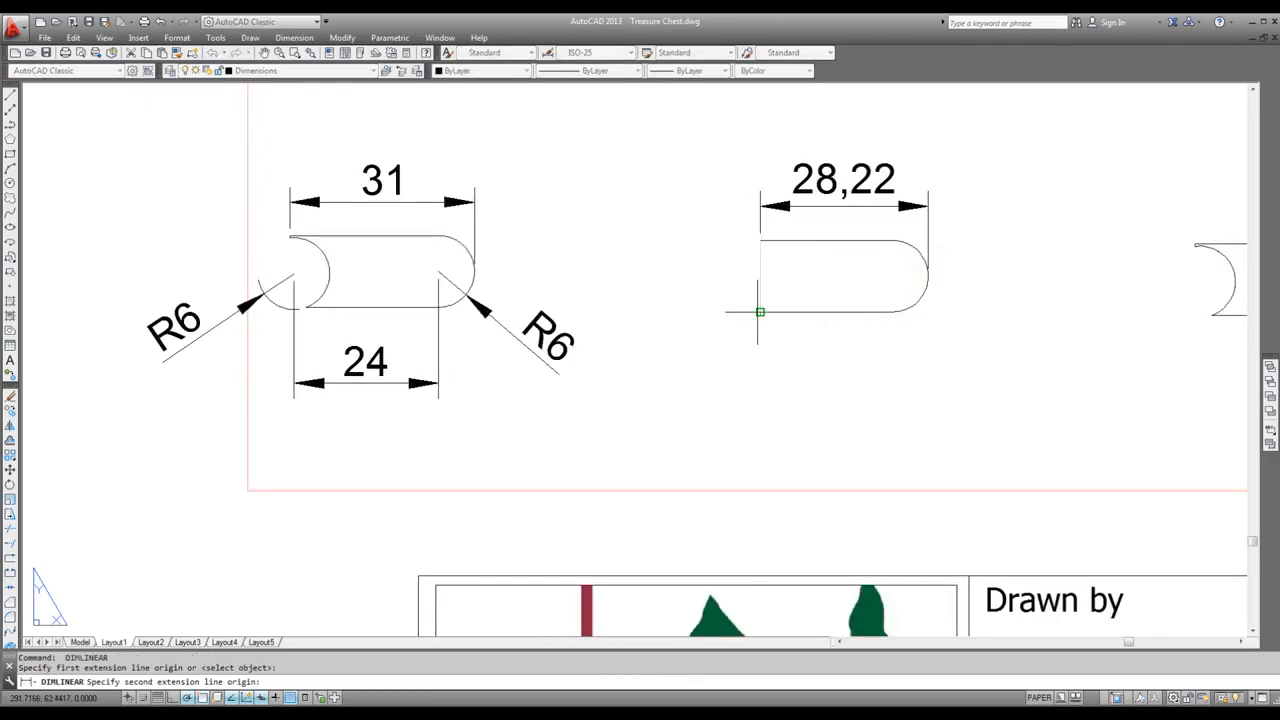
left_click(760, 312)
left_click(672, 320)
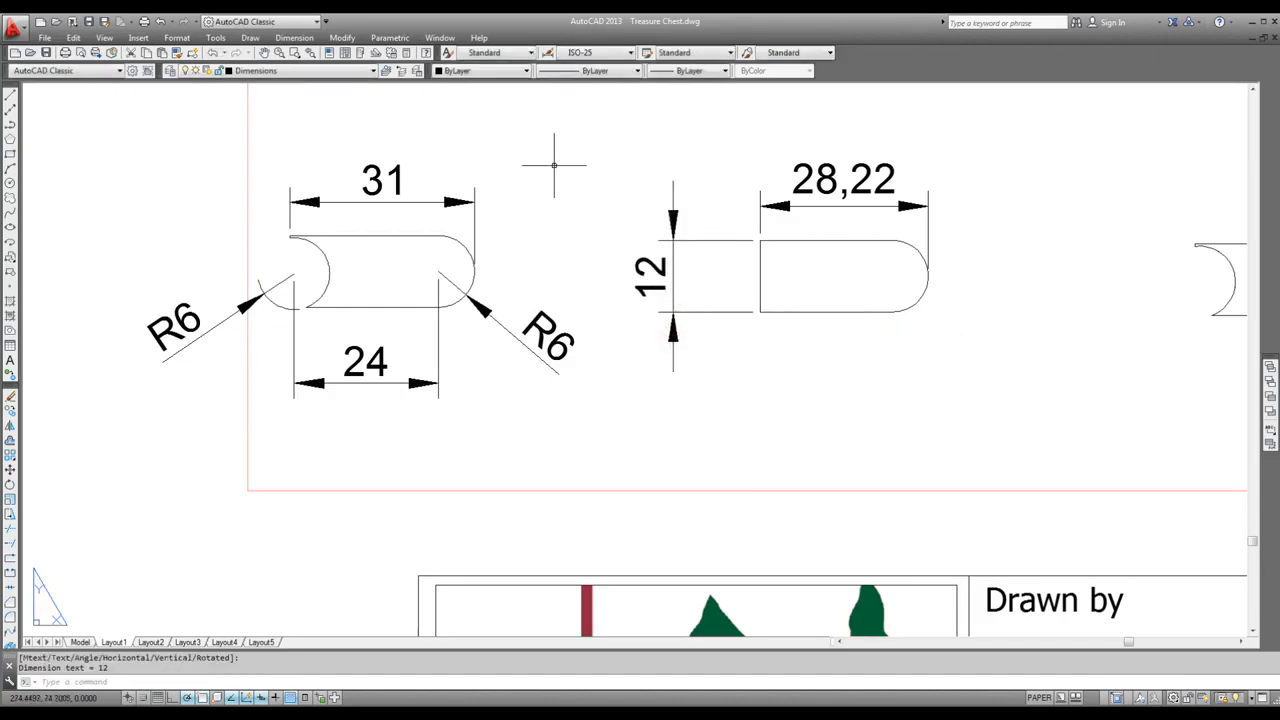
Step: Add a radius dimension to the middle slat profile's rounded end, placed diagonally below and outside the arc
left_click(294, 37)
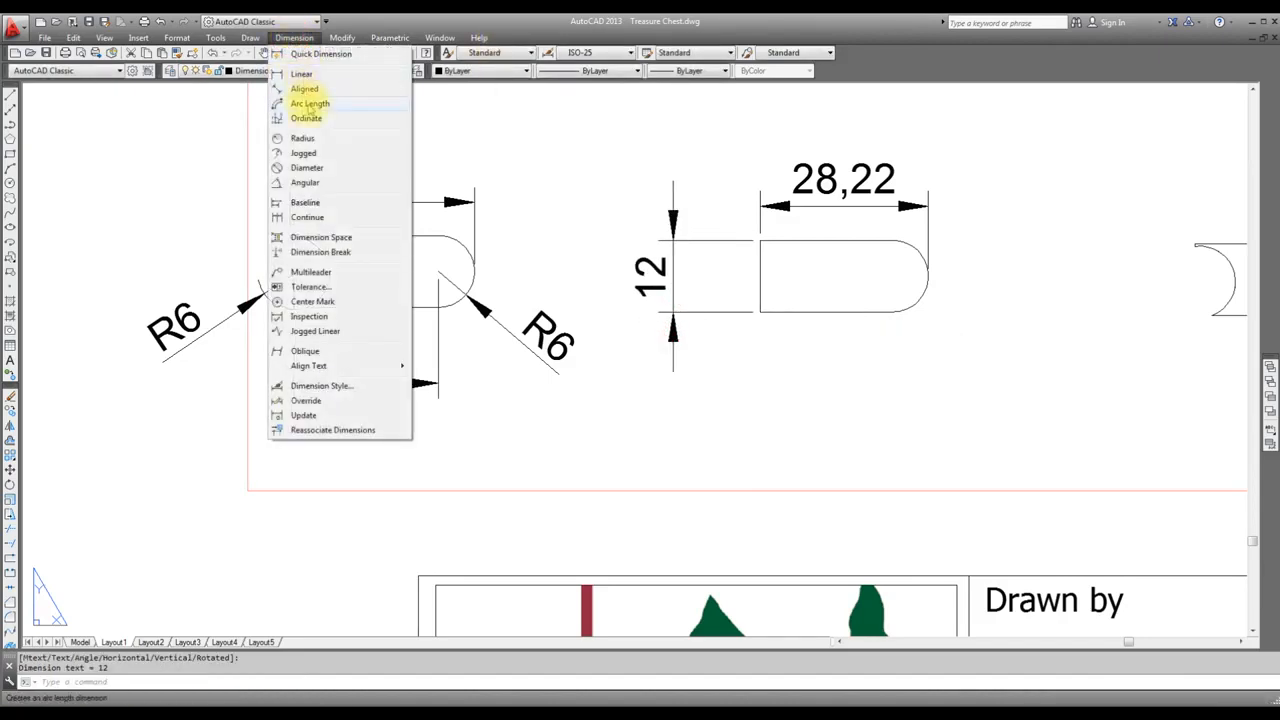
left_click(301, 138)
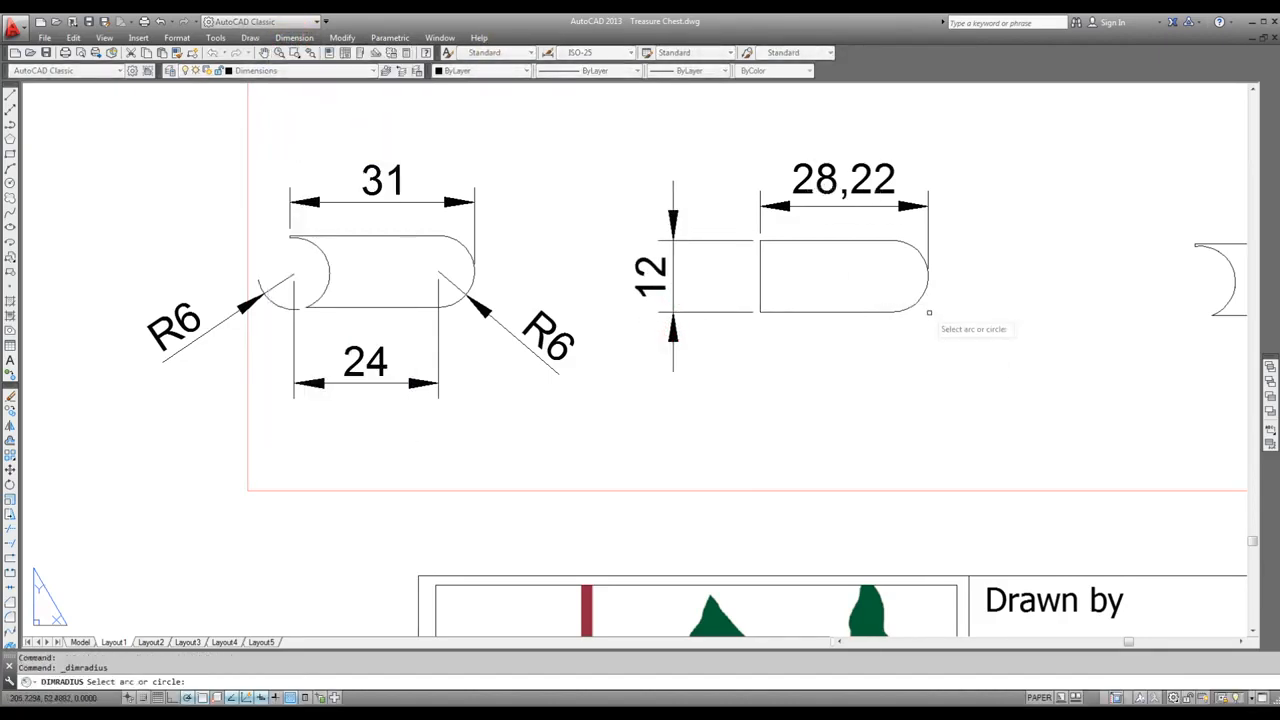
left_click(910, 307)
left_click(975, 335)
Step: Add a radius dimension to the rightmost slat profile's concave end, with its text outside the profile
scroll(900, 302, "down", 5)
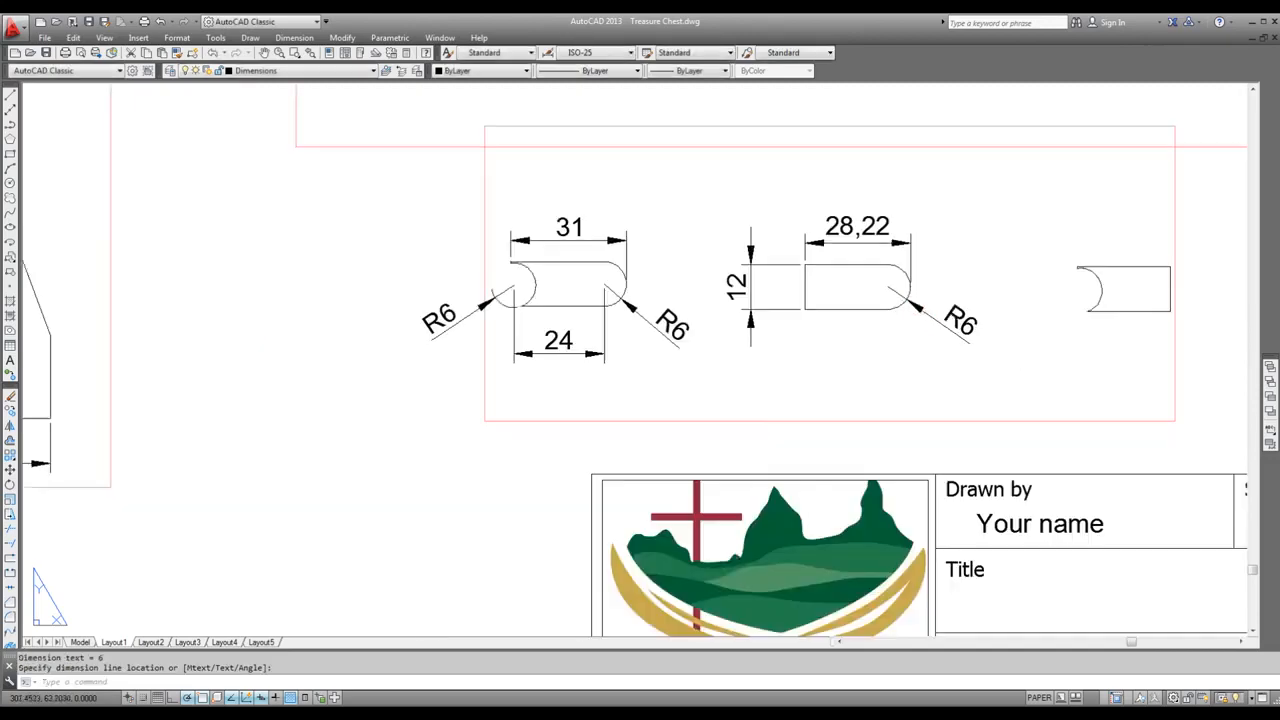
scroll(945, 302, "up", 5)
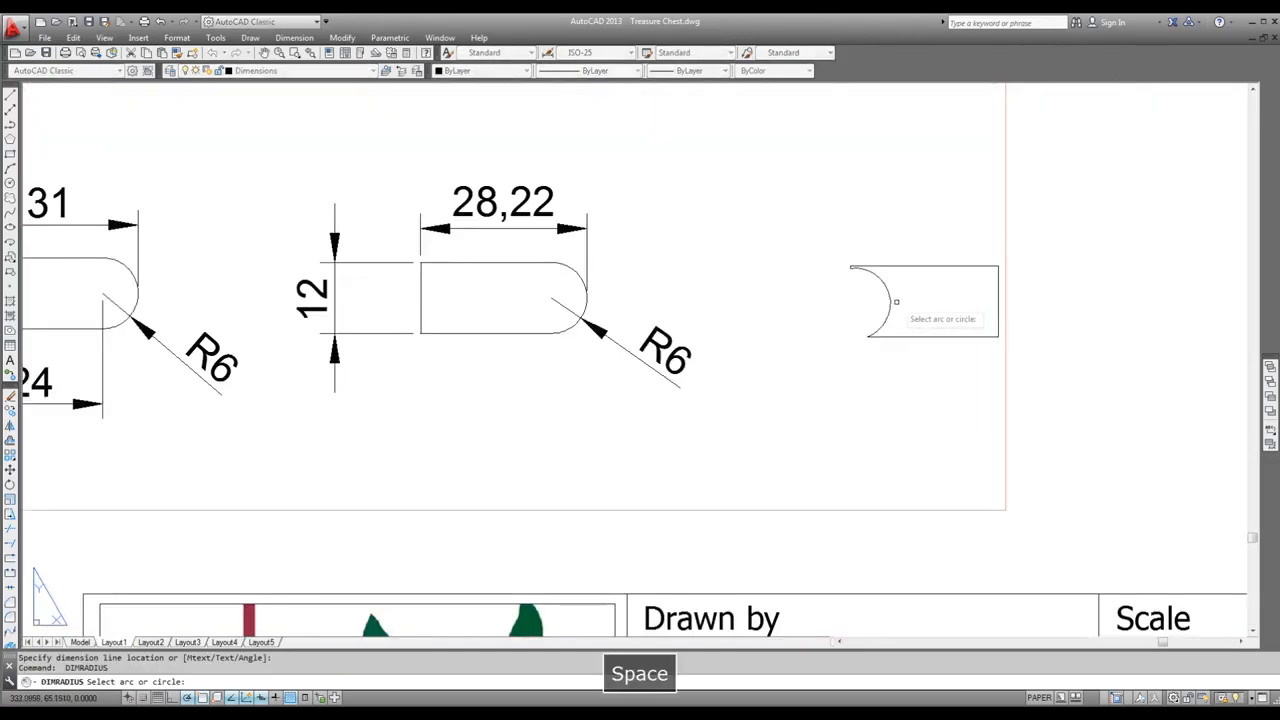
left_click(890, 296)
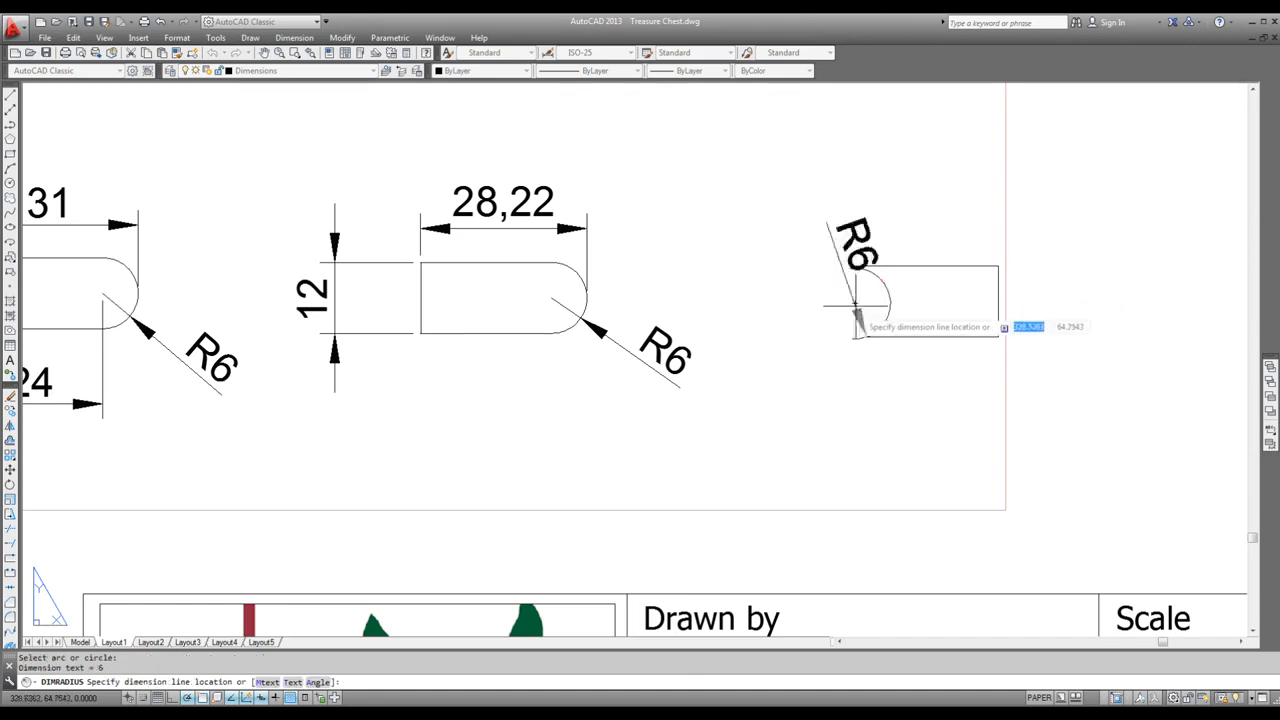
left_click(872, 298)
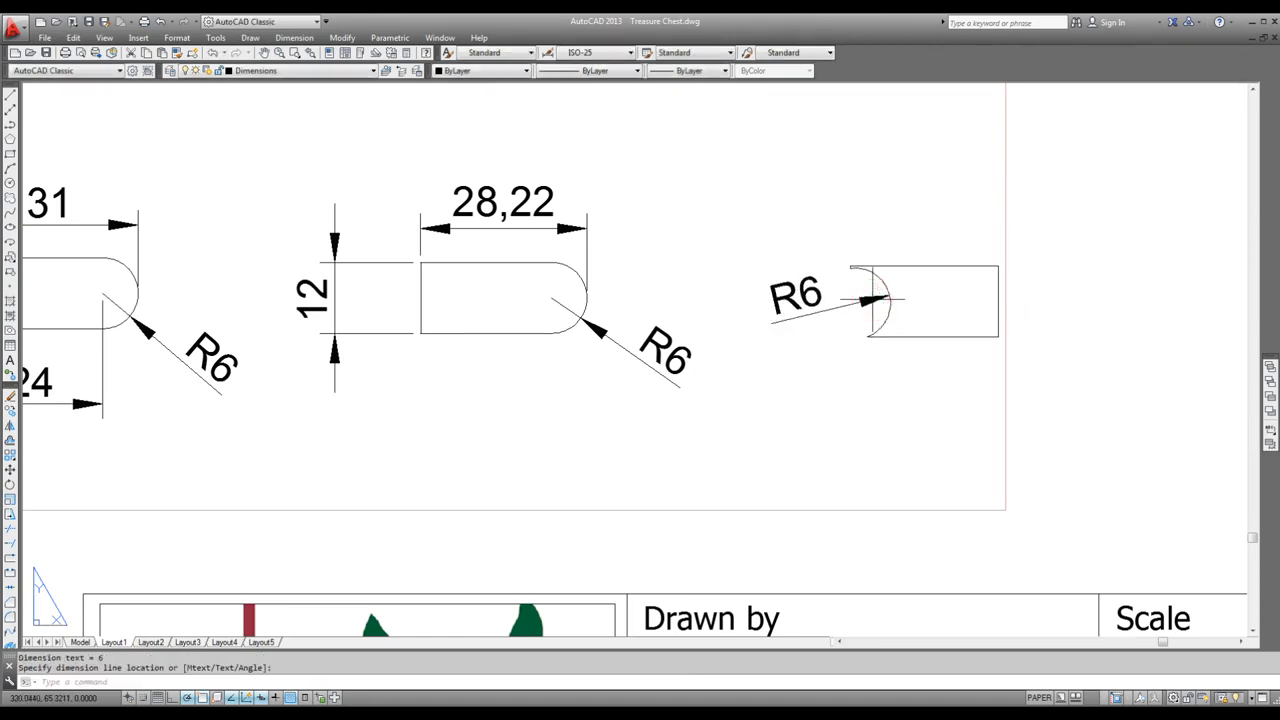
Step: Dimension the length of the rightmost slat profile's bottom edge with a linear dimension placed below it
left_click(294, 37)
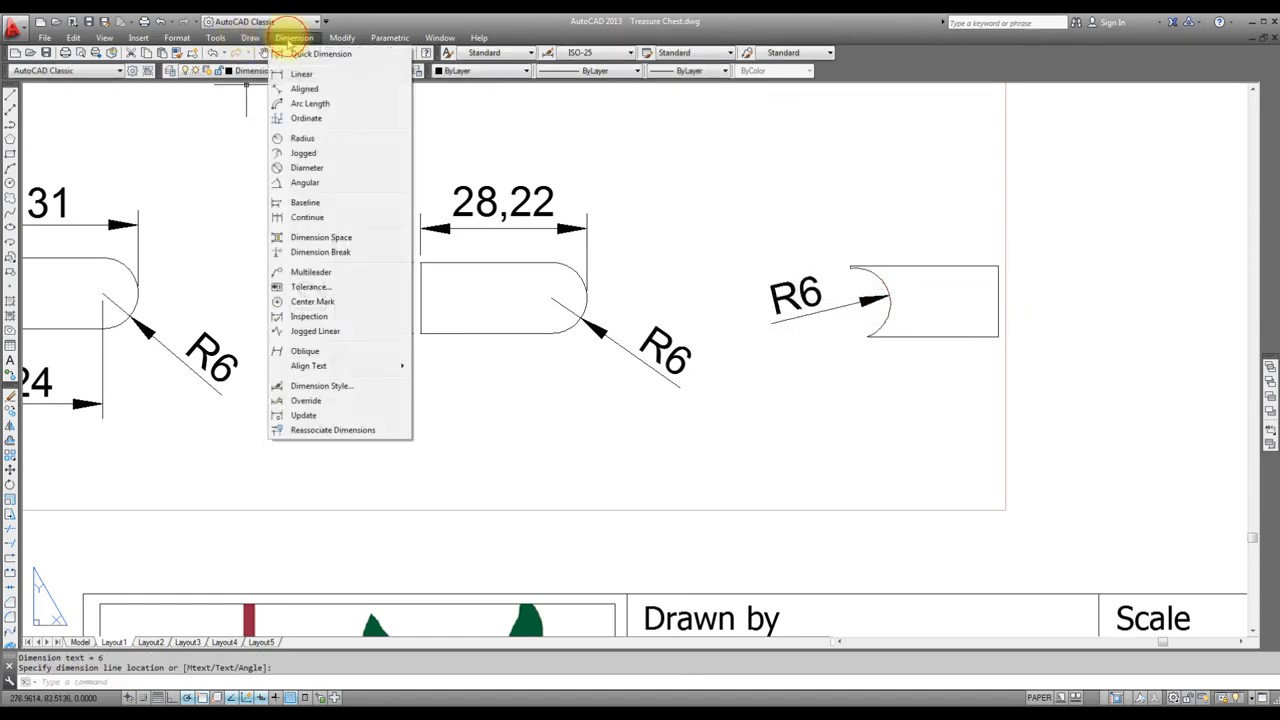
left_click(300, 75)
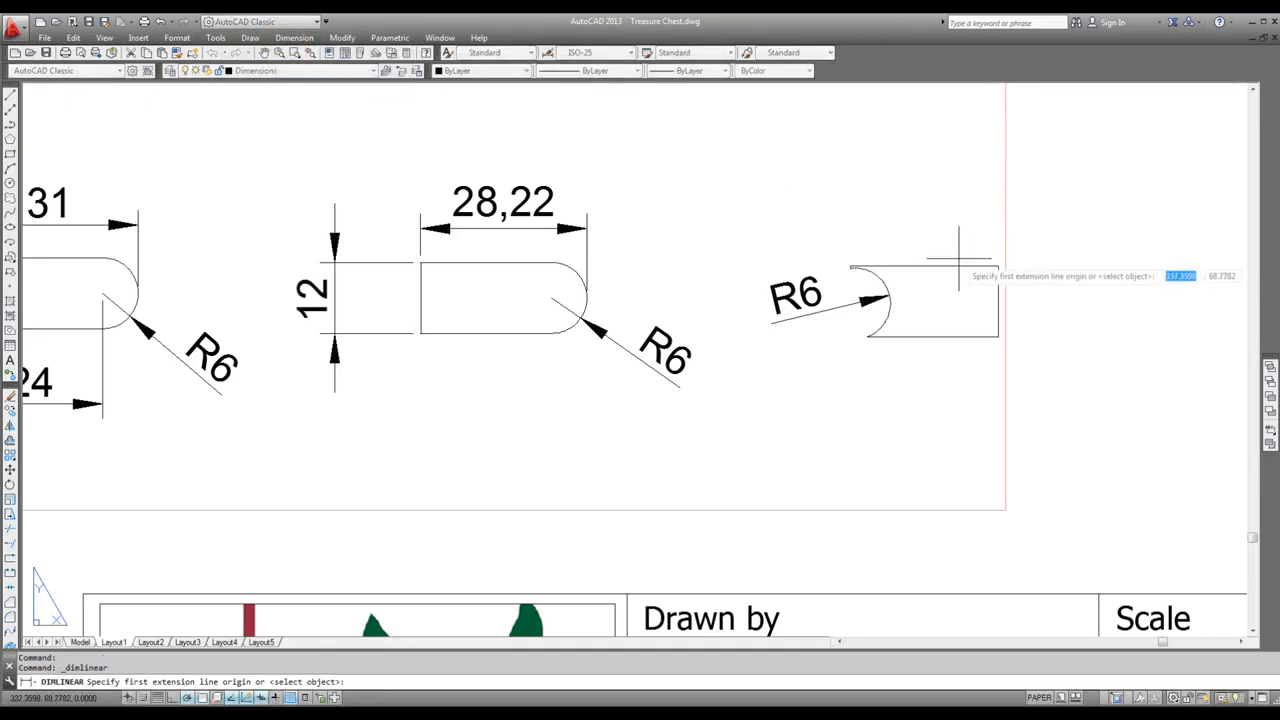
left_click(998, 336)
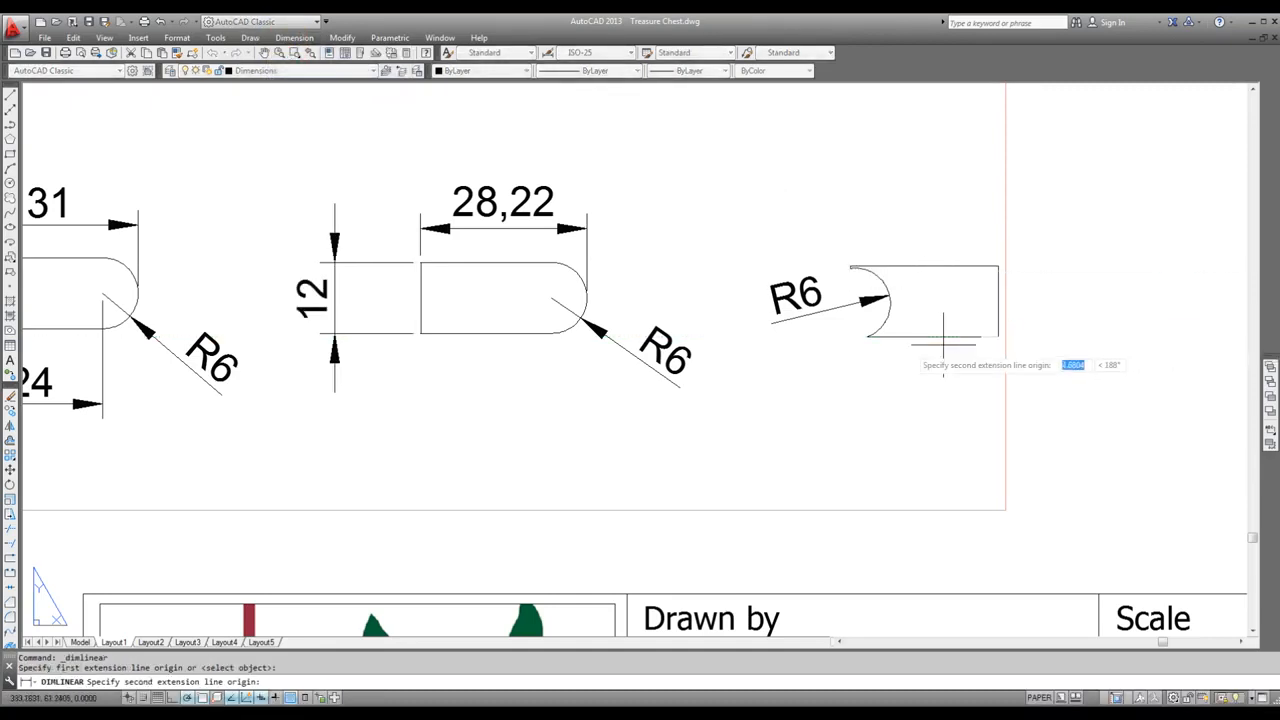
left_click(869, 340)
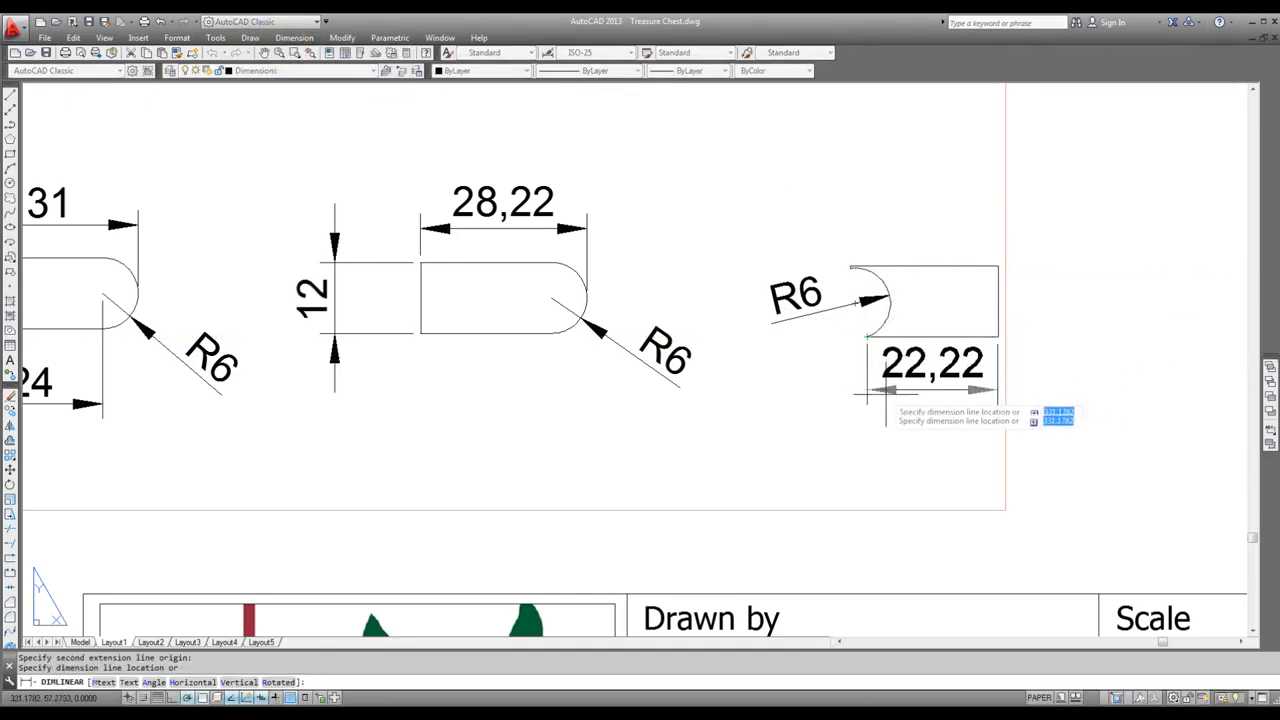
left_click(878, 405)
Step: Set the precision of the rightmost profile's bottom-edge dimension to 0 decimal places
scroll(876, 375, "down", 3)
scroll(903, 340, "up", 2)
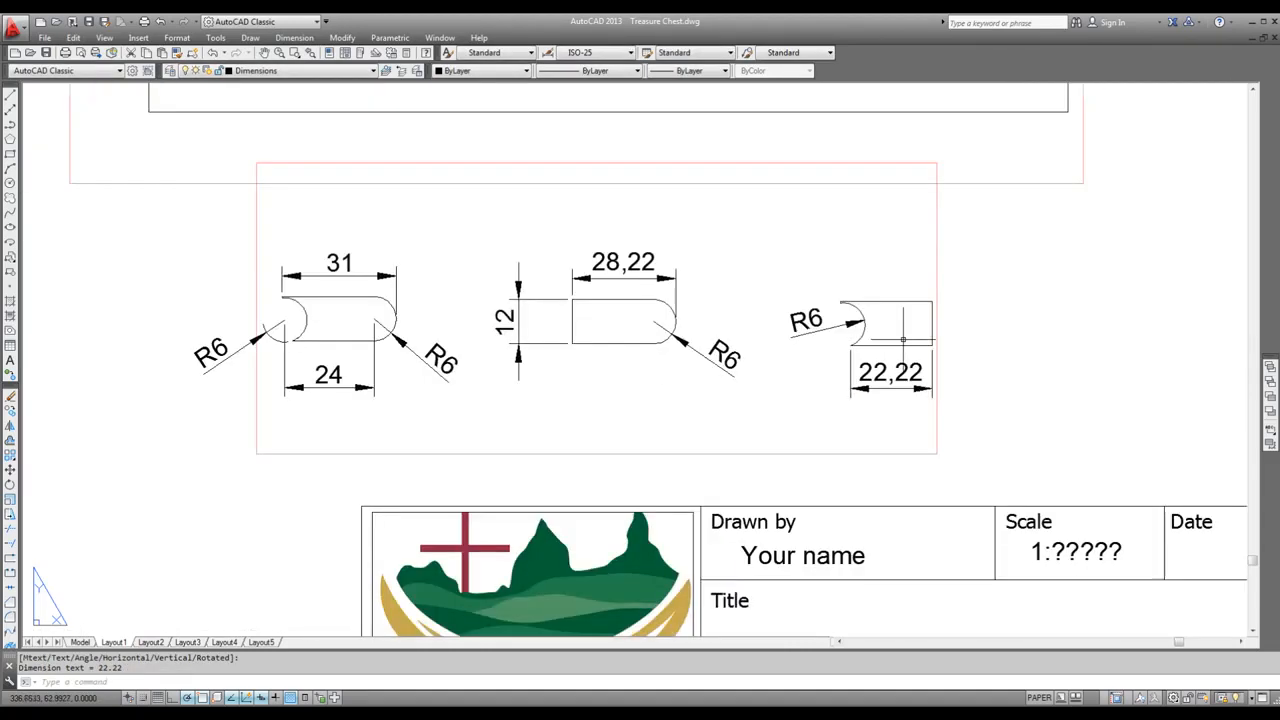
scroll(943, 366, "up", 4)
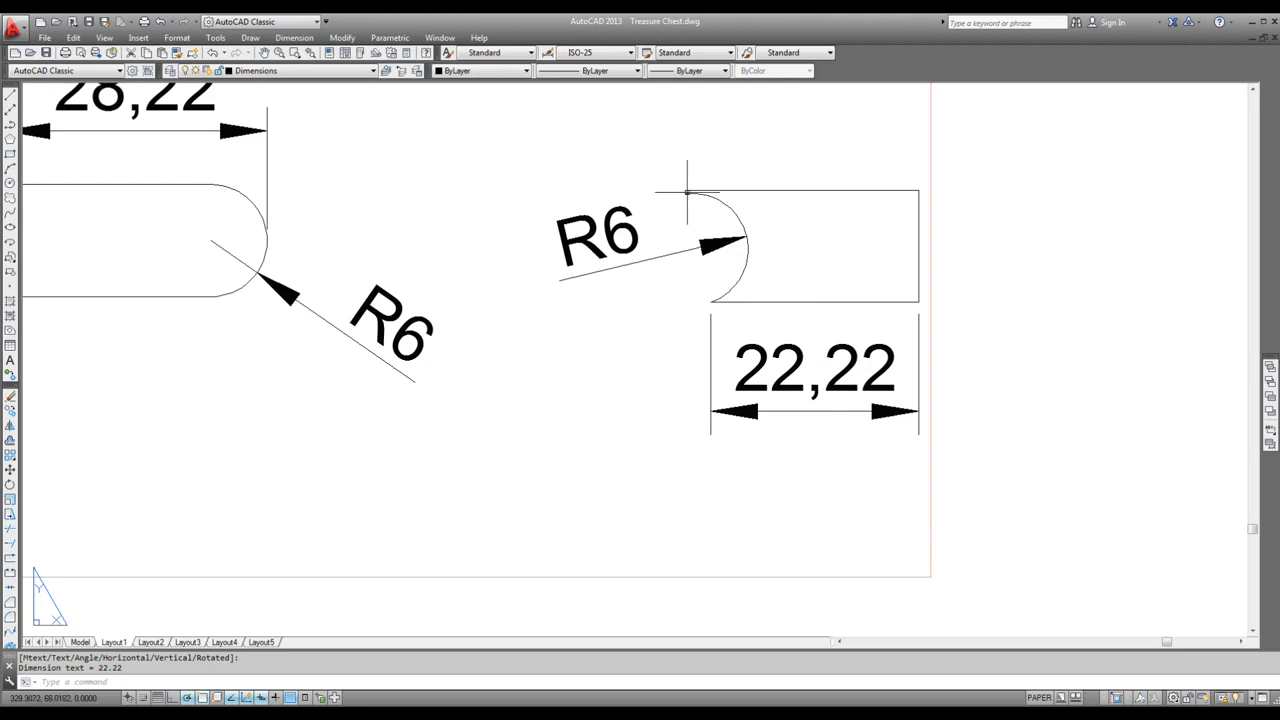
left_click(846, 368)
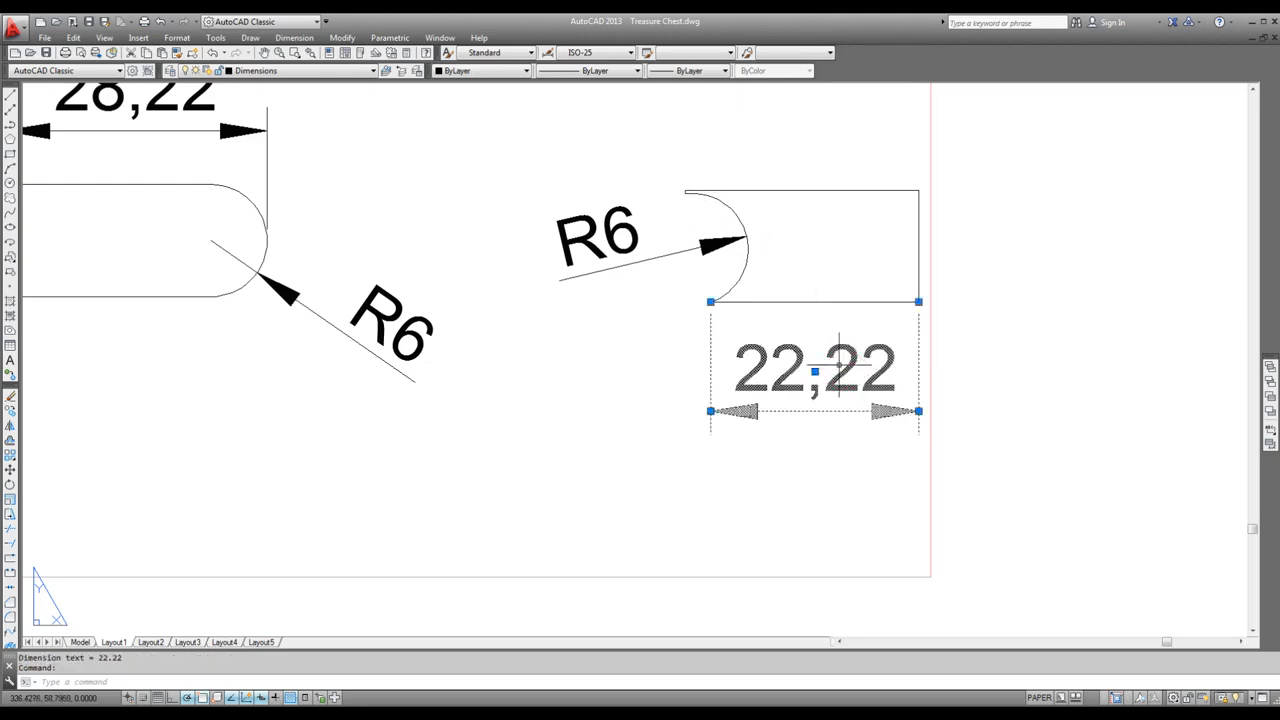
right_click(850, 385)
mouse_move(905, 398)
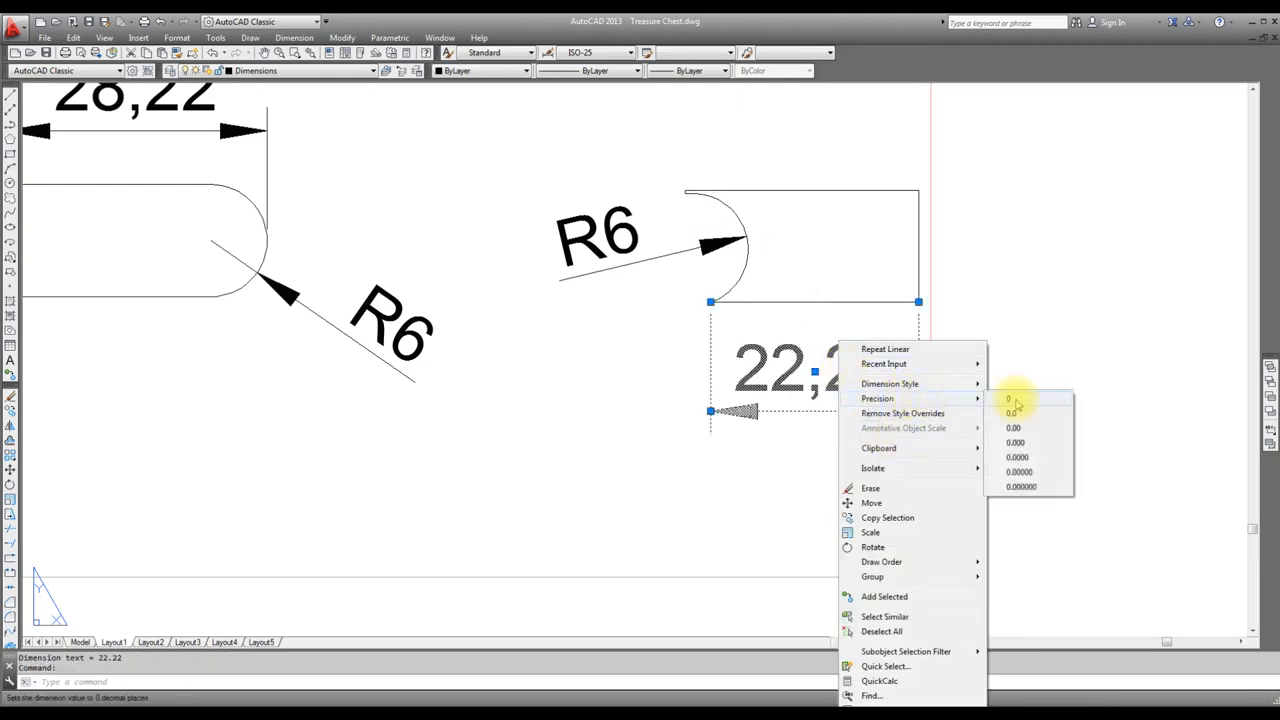
left_click(1012, 401)
scroll(855, 370, "down", 5)
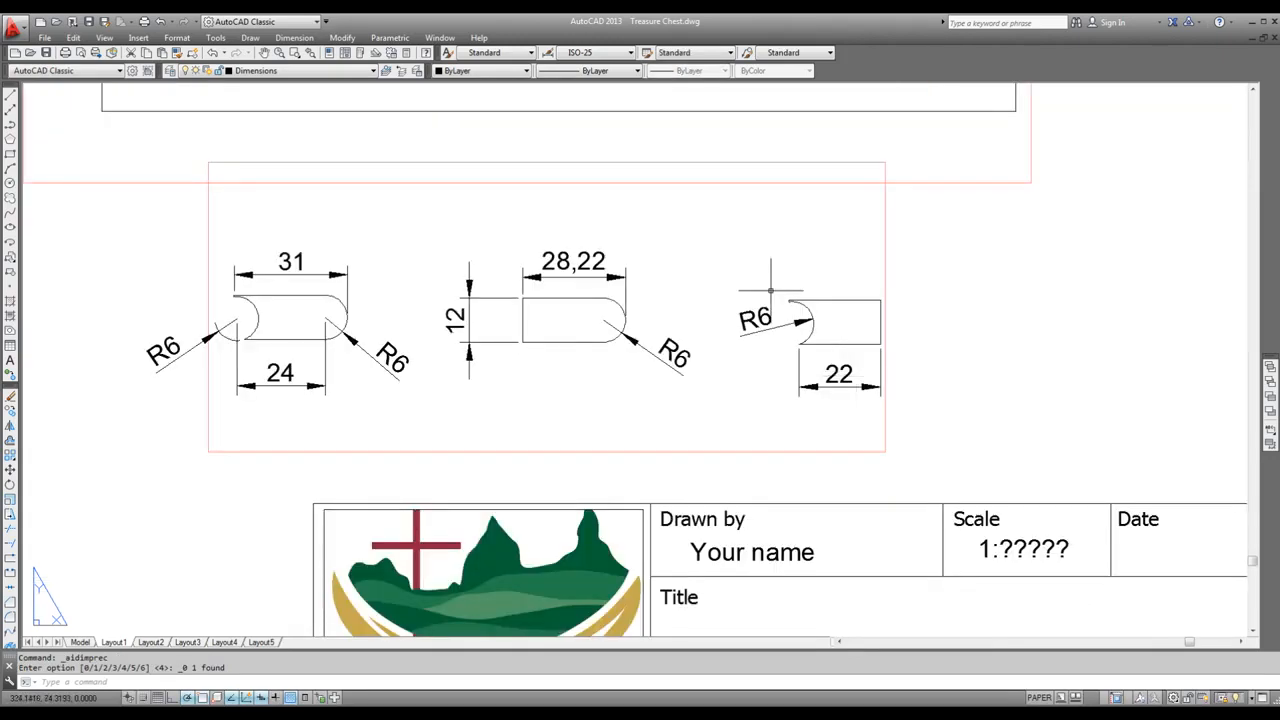
Step: Save the drawing and check the settings of the Standard text style
left_click(89, 21)
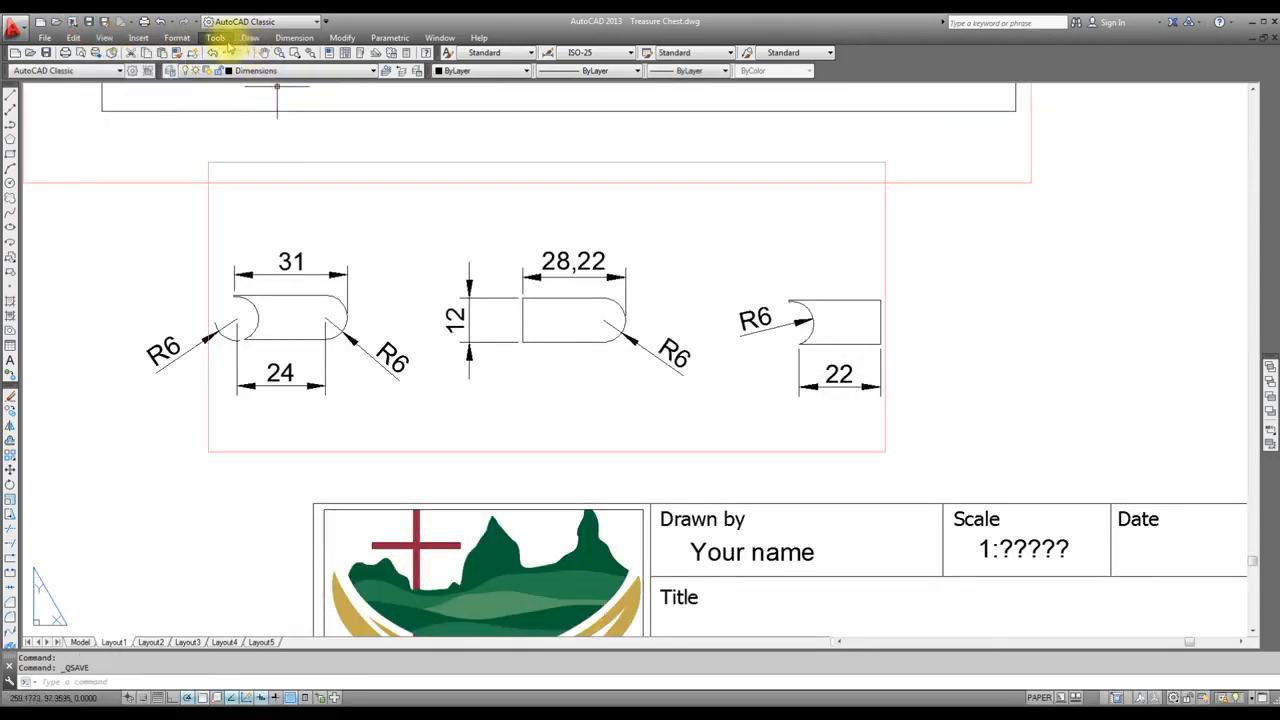
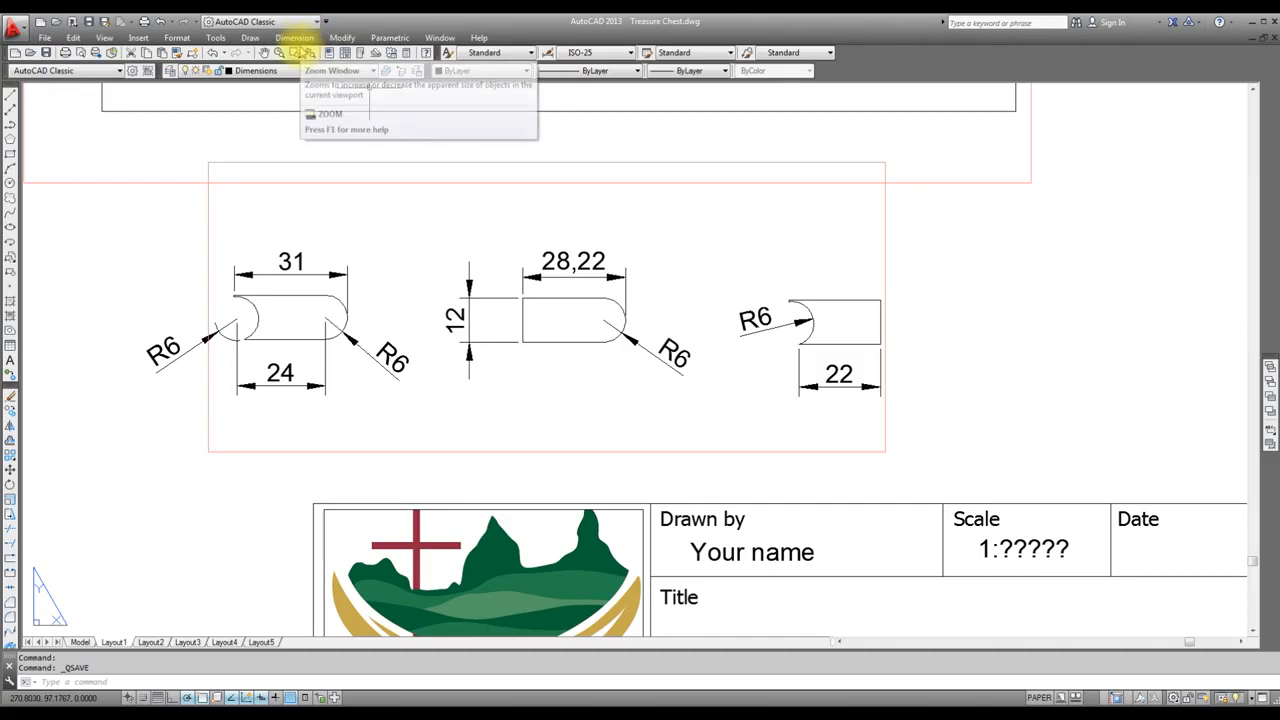
left_click(449, 53)
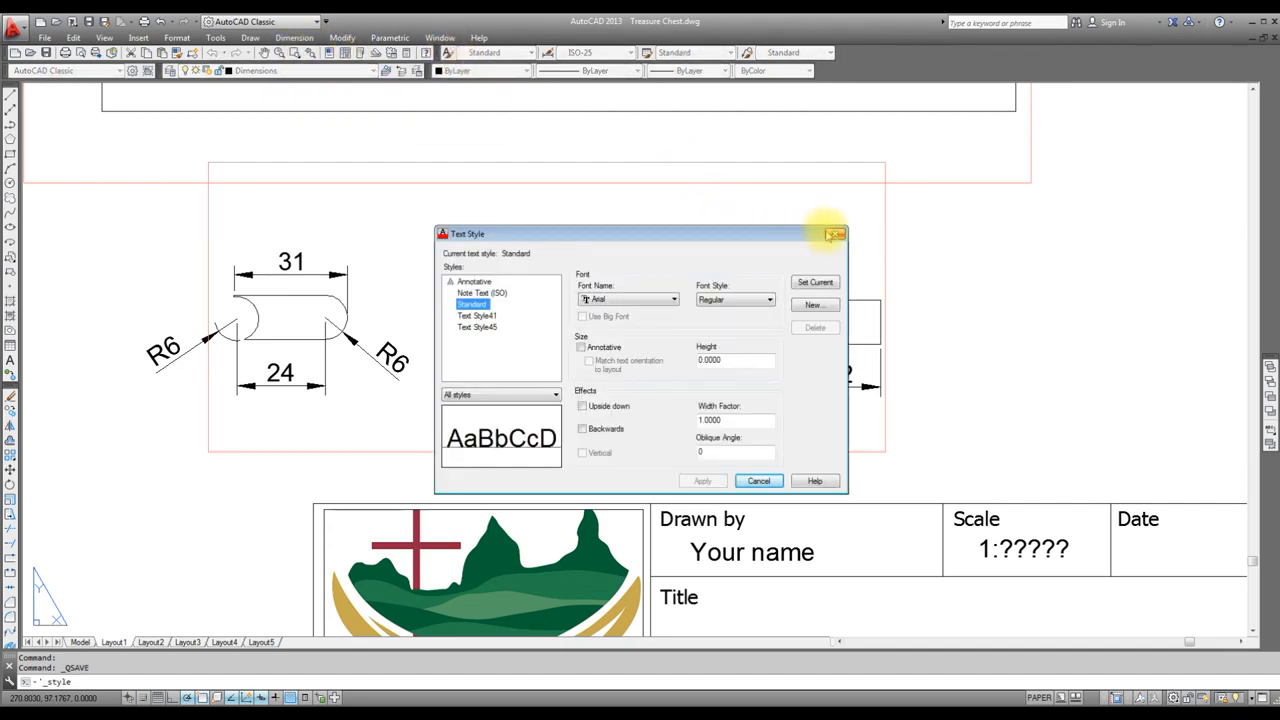
left_click(835, 235)
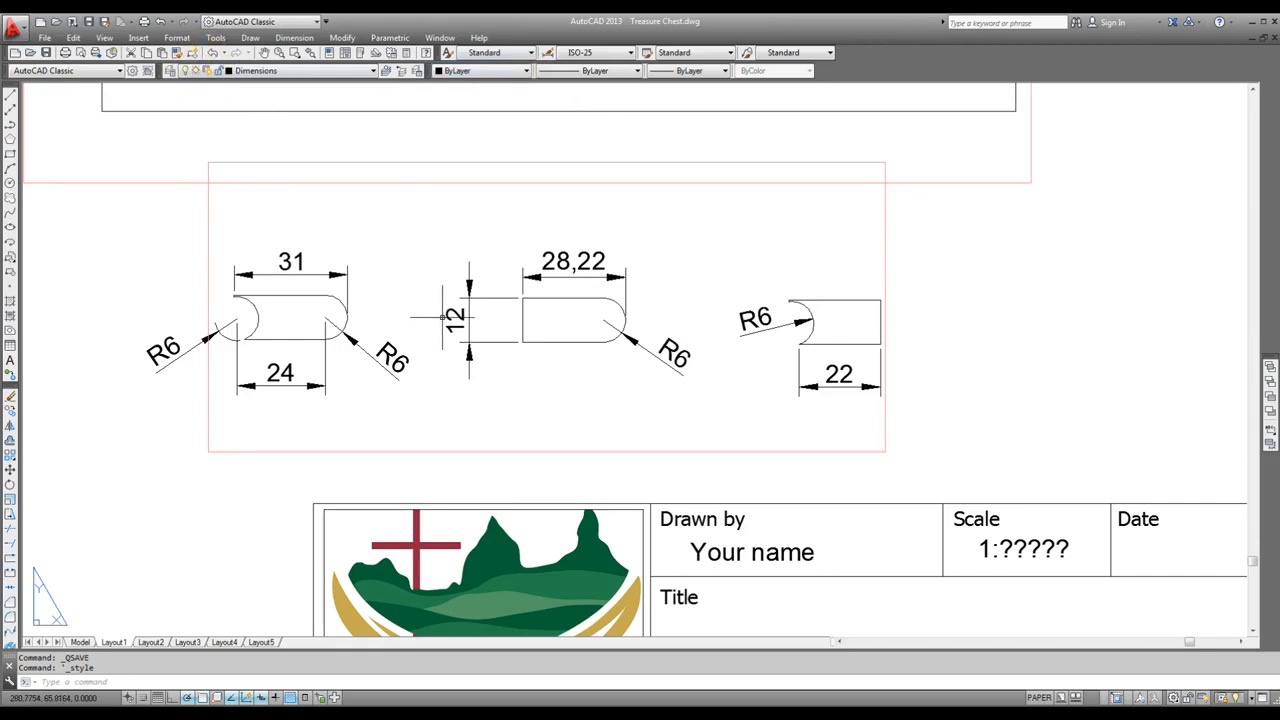
Step: Begin a multiline text note below the leftmost slat profile with "8 off" as its first line
left_click(10, 361)
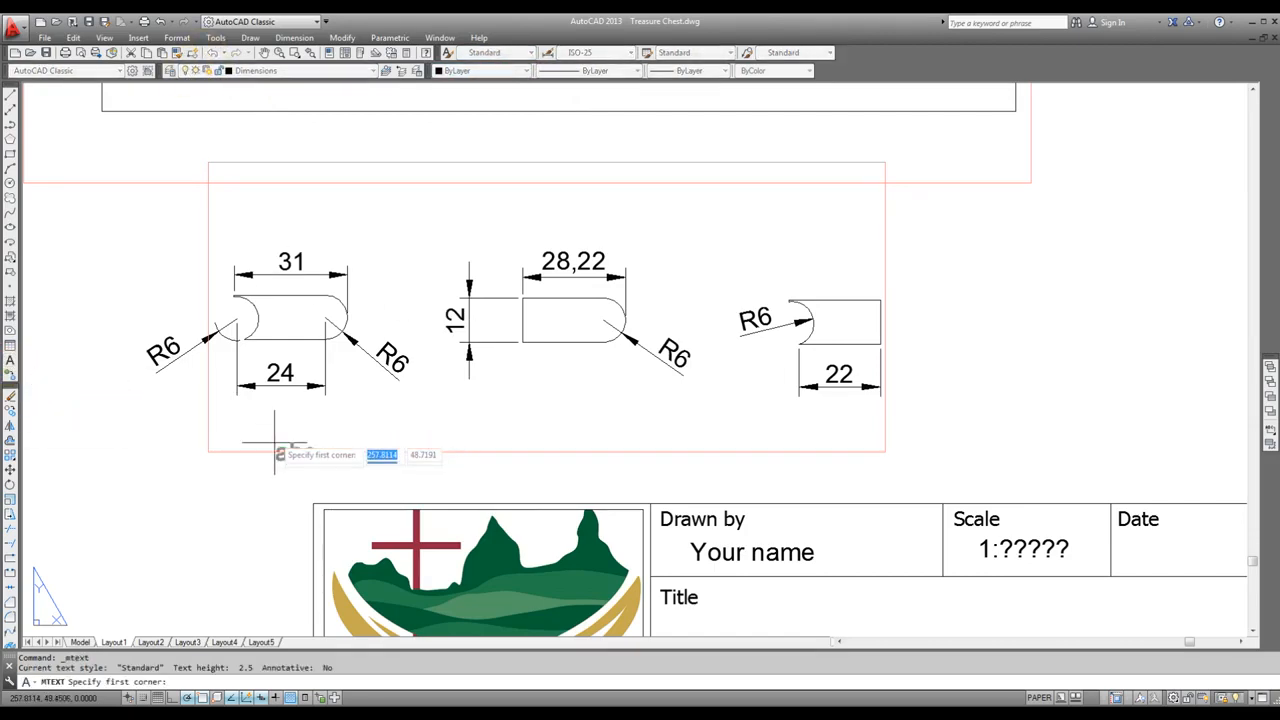
left_click(228, 418)
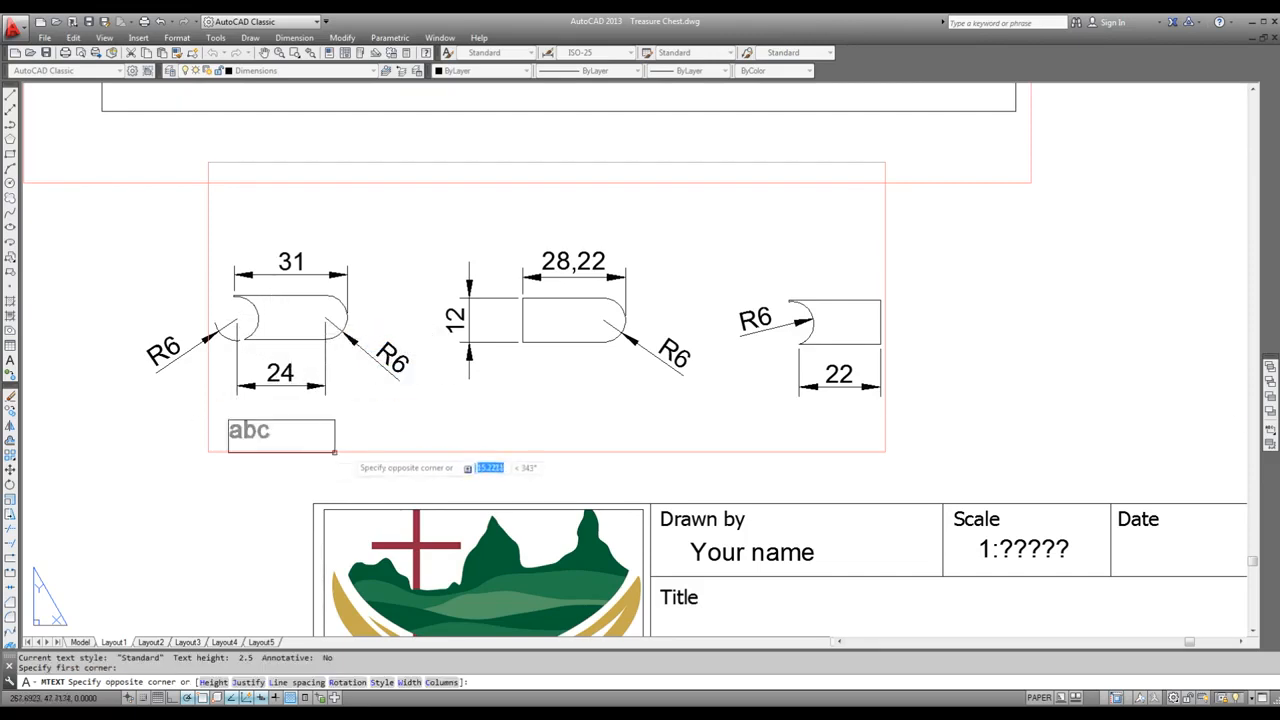
left_click(344, 448)
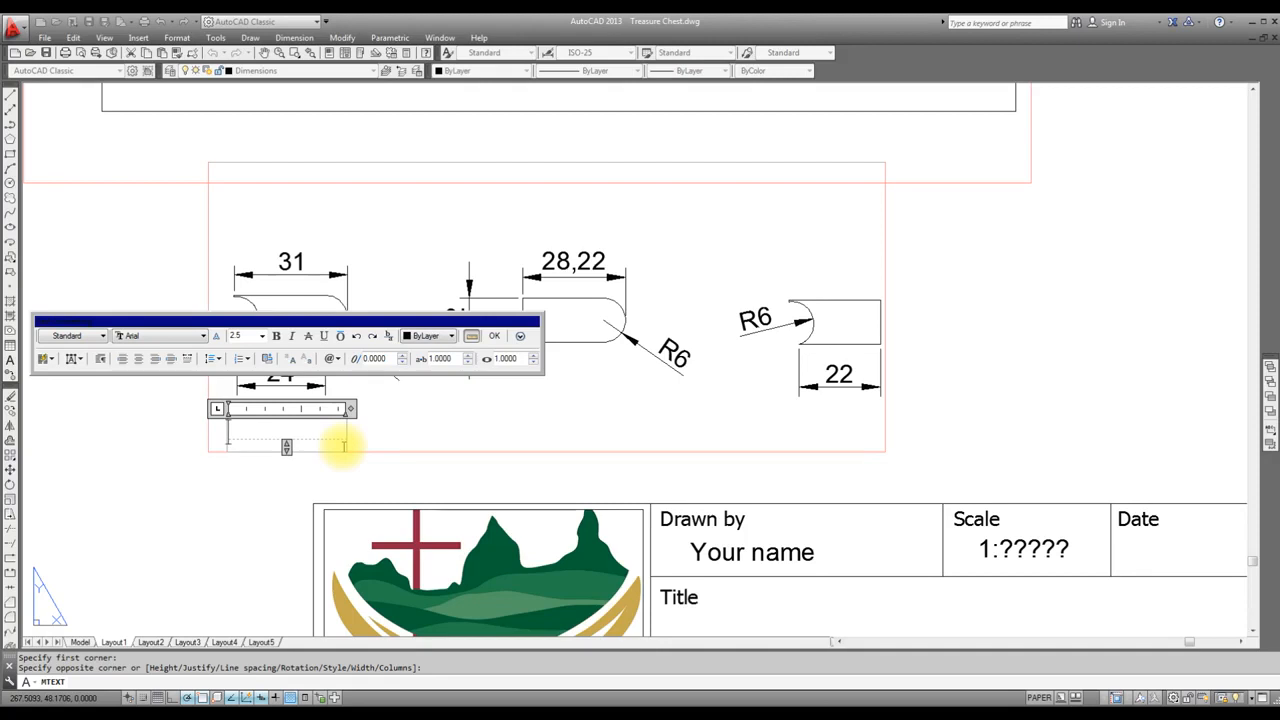
type("8 off")
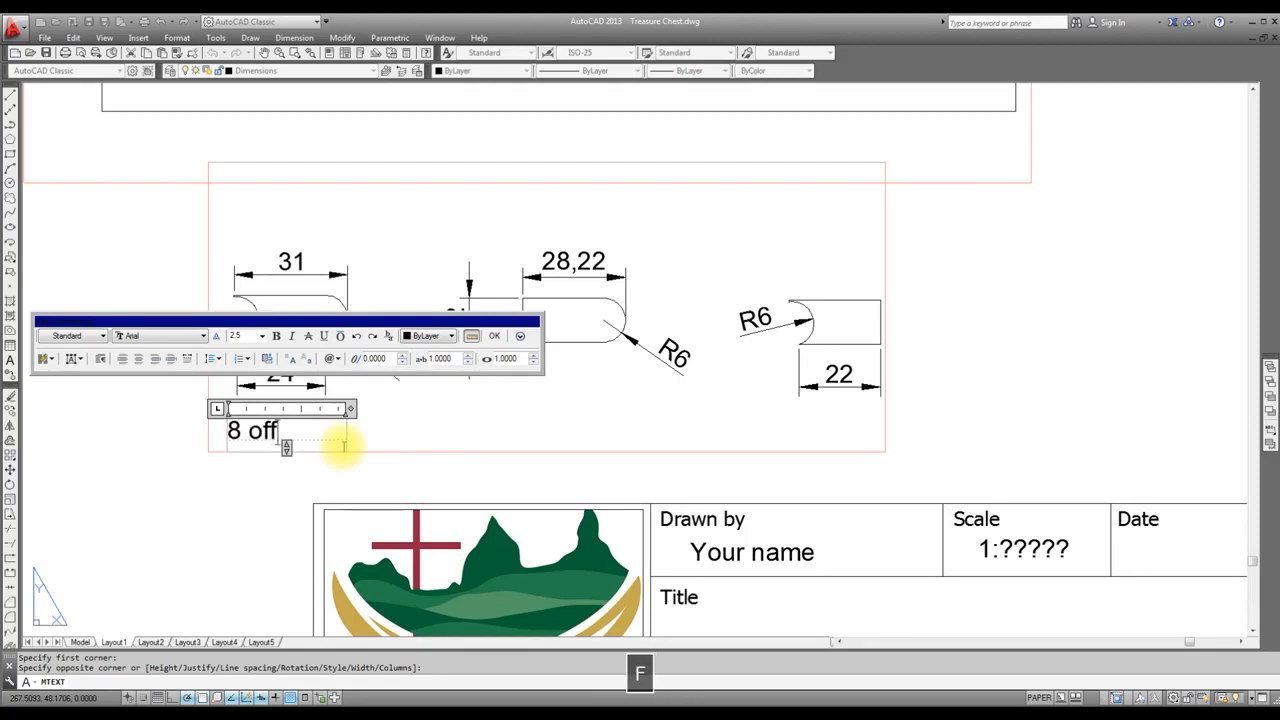
key("Return")
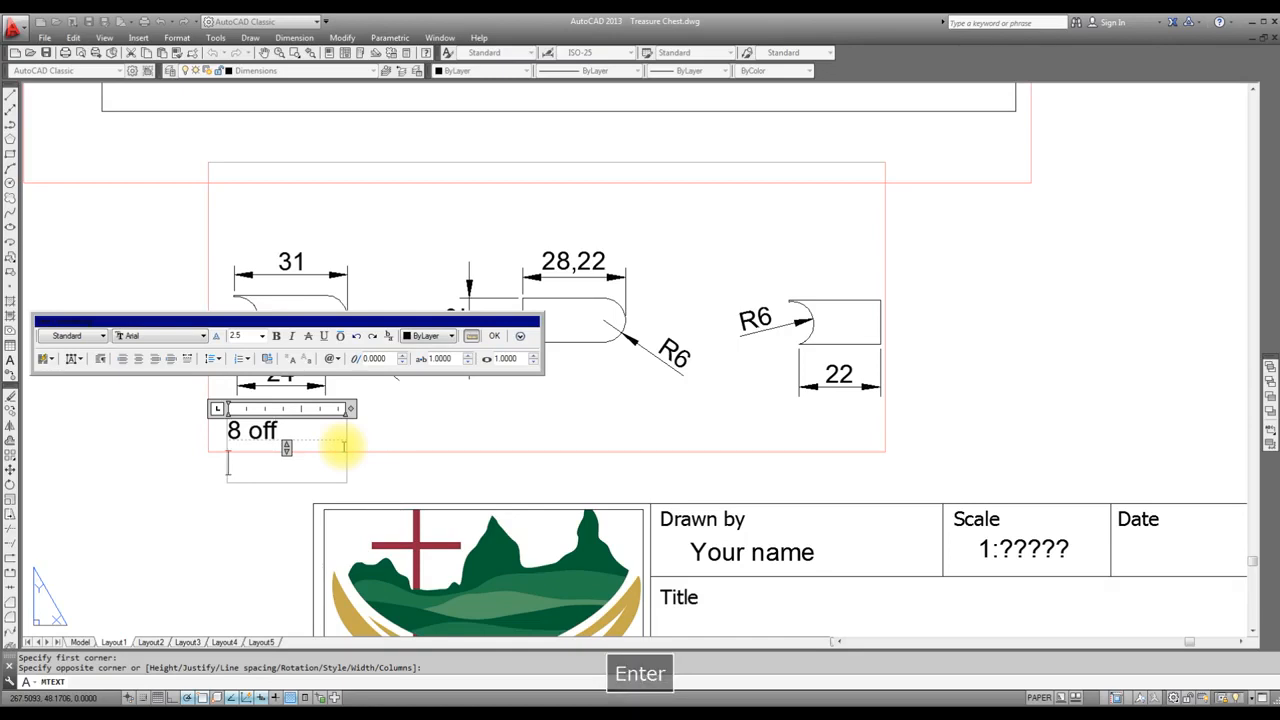
Step: Add "Alternating Colours" as the note's second line and widen the text box so it fits on one line
type("Alter")
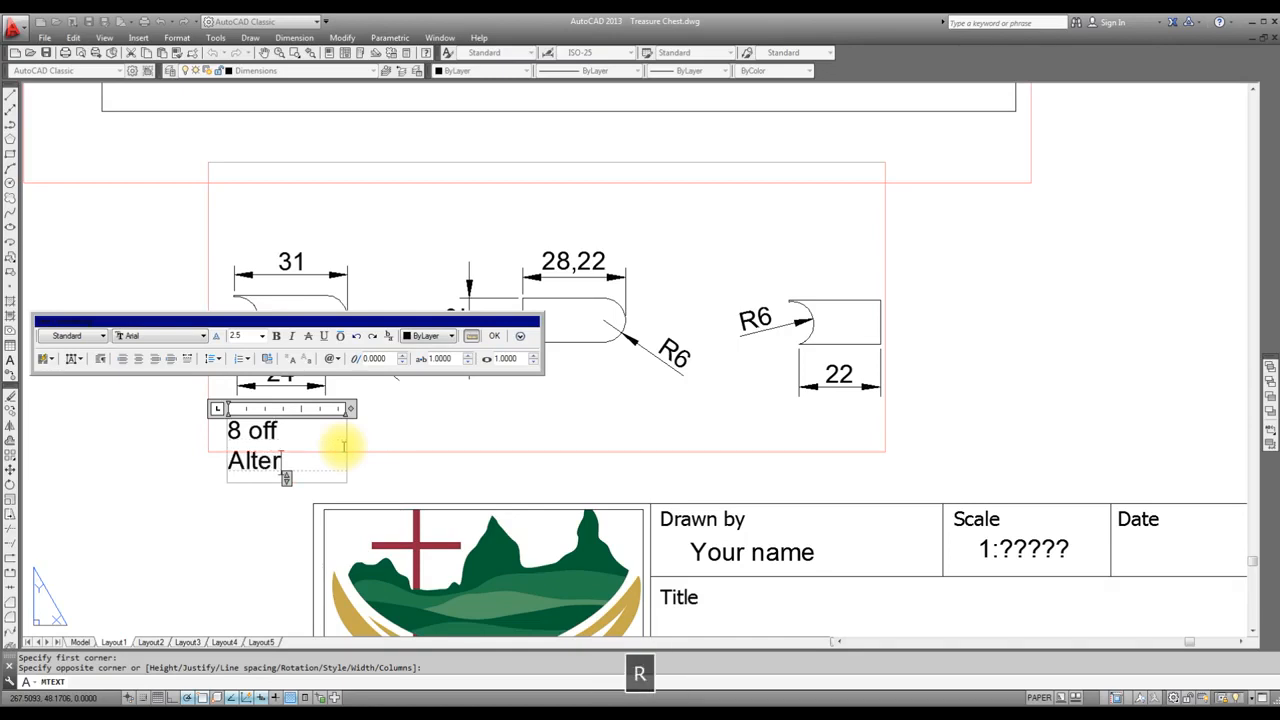
type("ating")
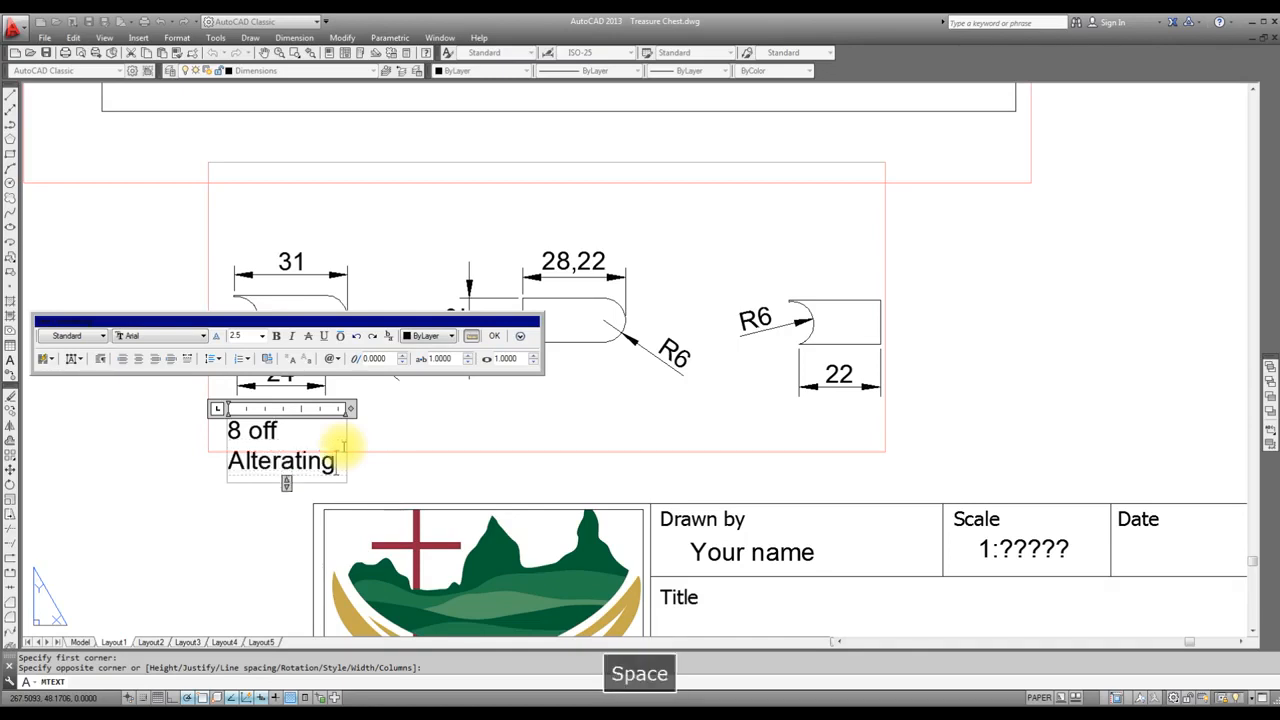
key("Return")
type("Colours")
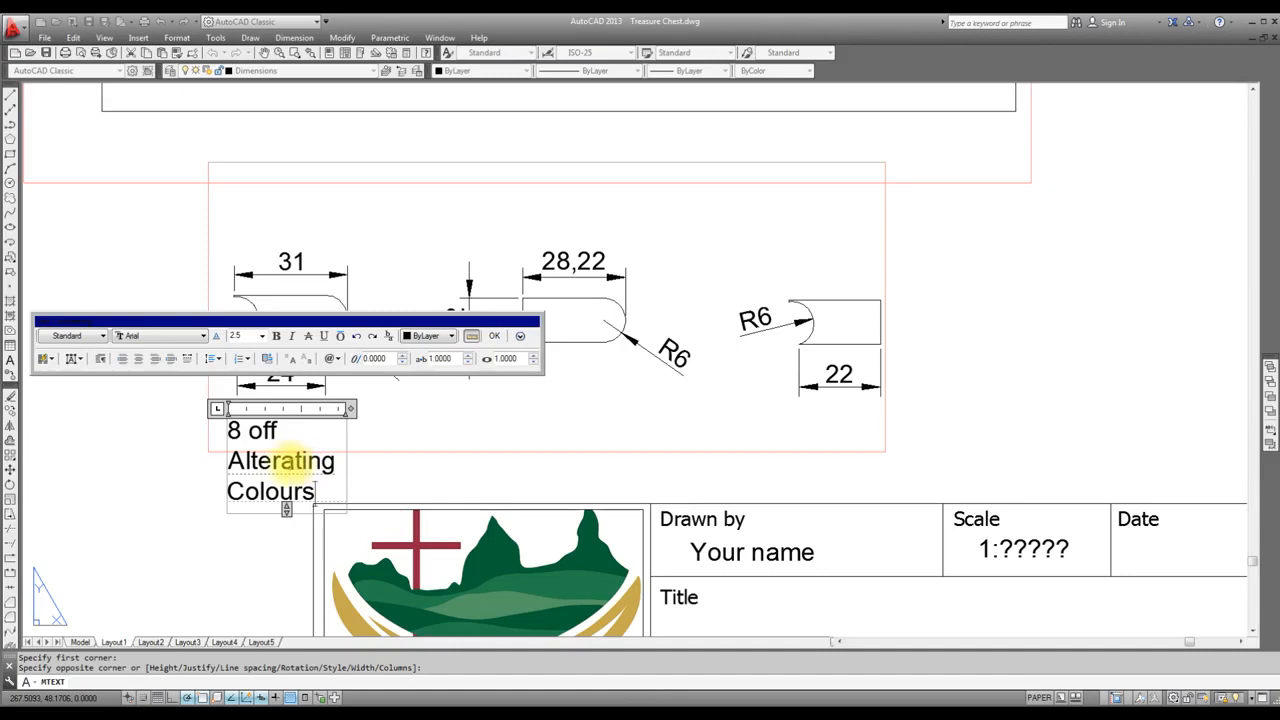
left_click(283, 461)
type("n")
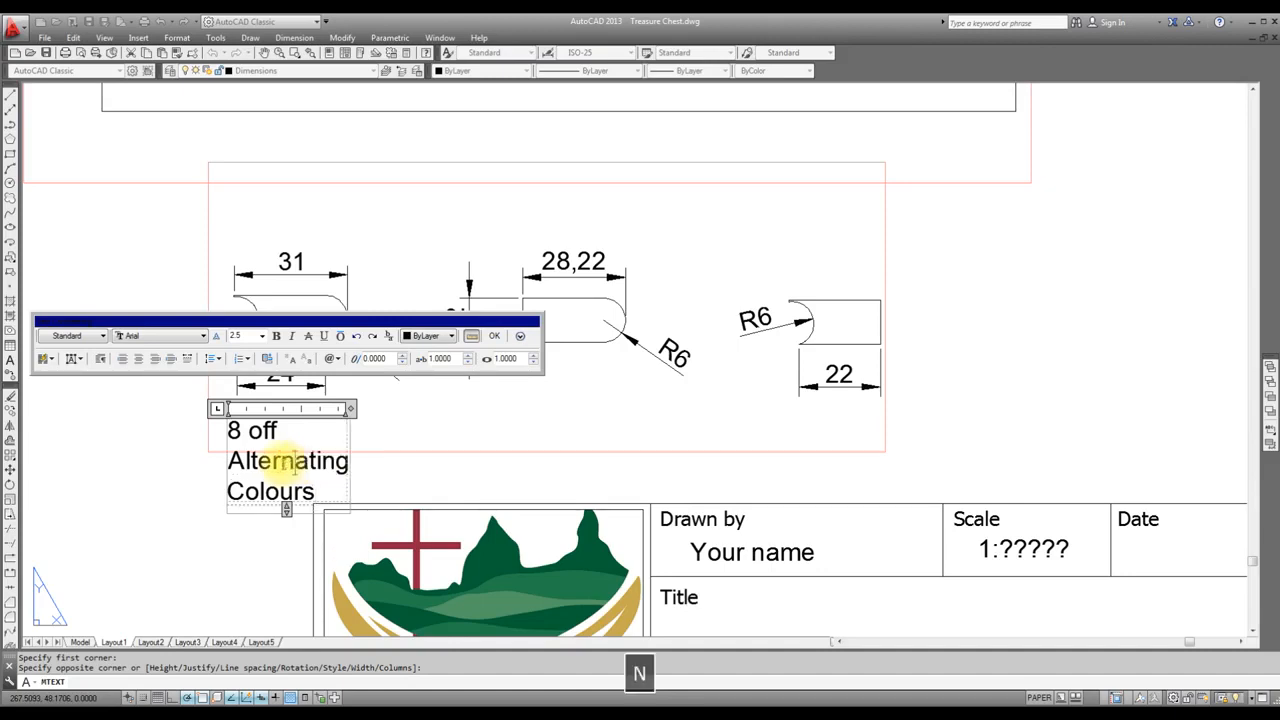
left_click_drag(347, 409, 454, 409)
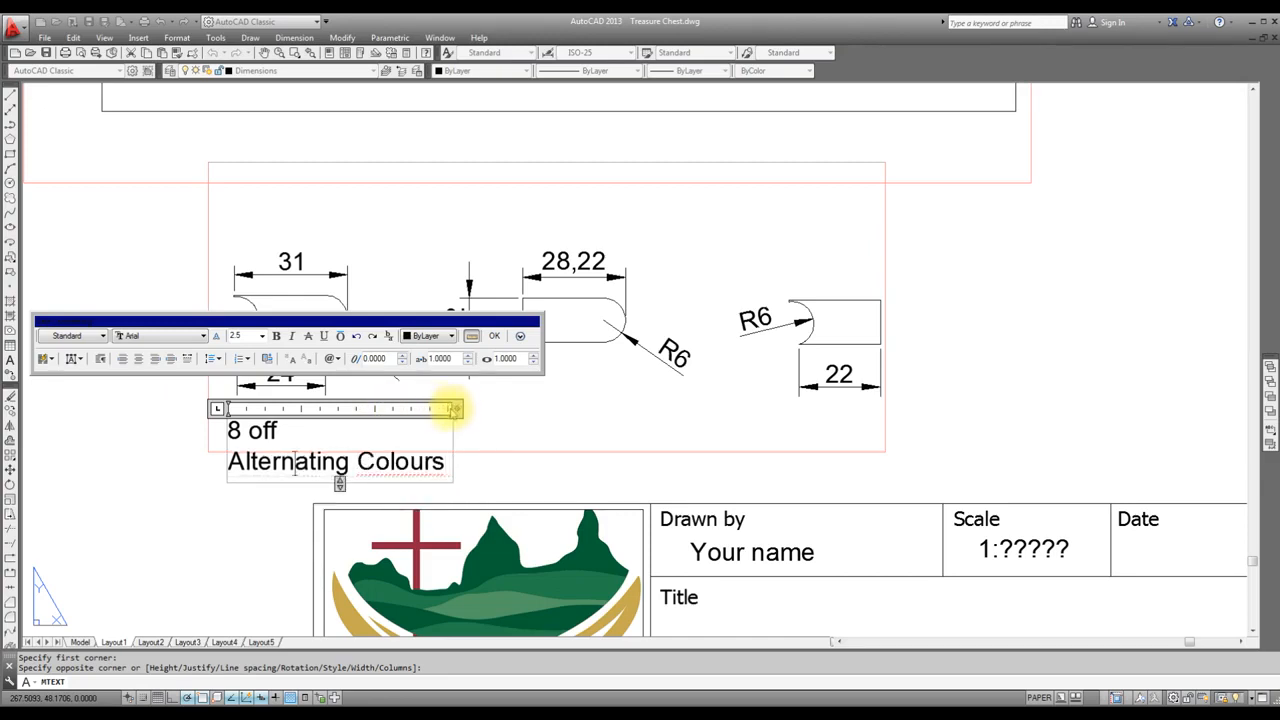
left_click(494, 336)
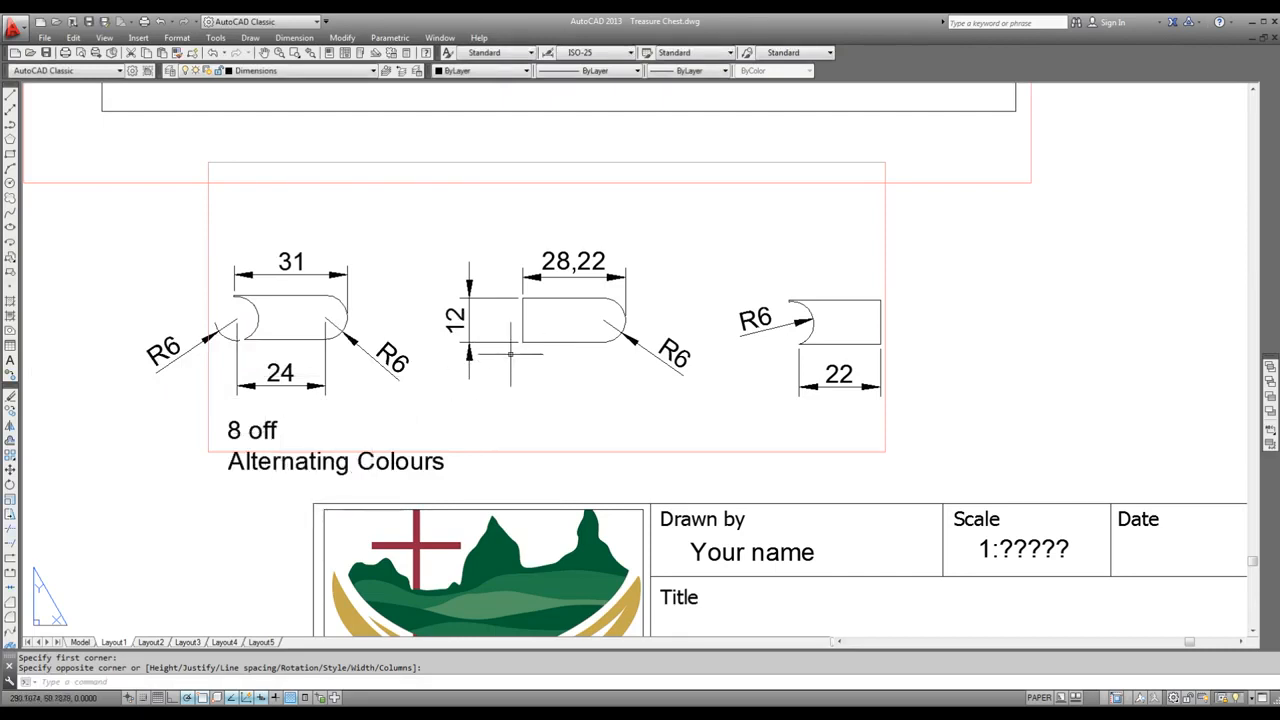
Step: Copy the "8 off Alternating Colours" note to below the middle slat profile
left_click(262, 430)
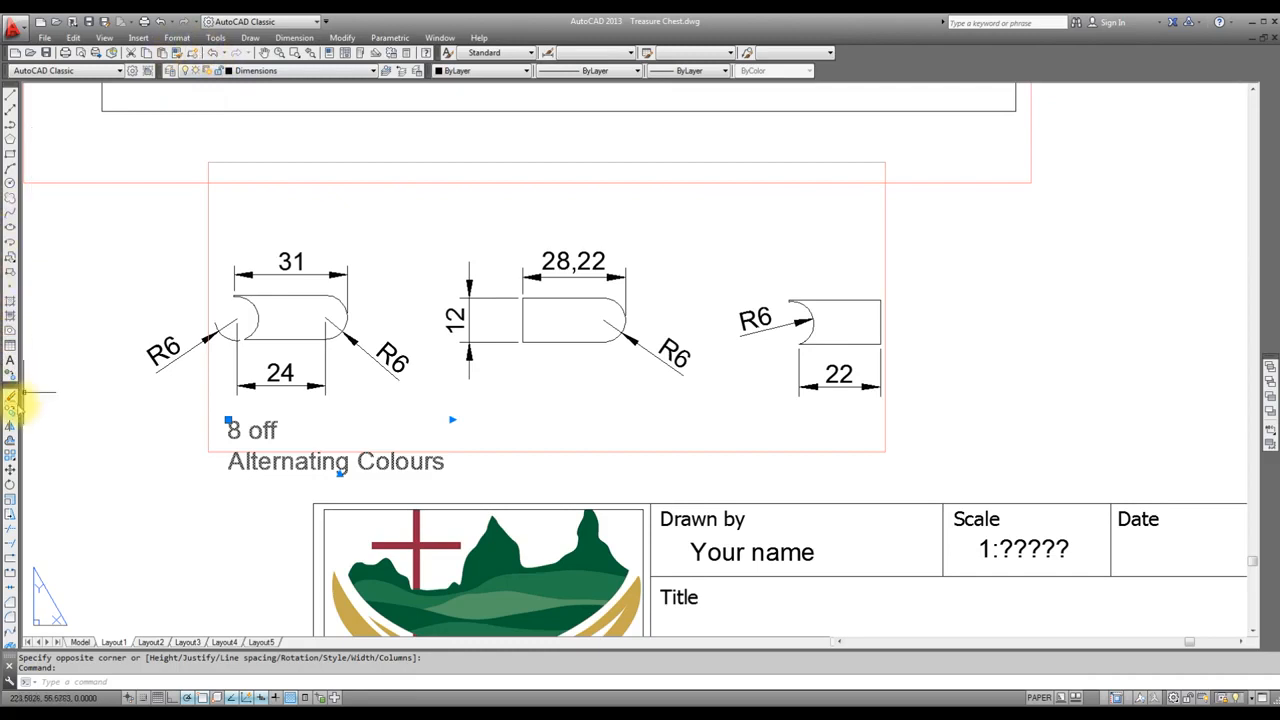
left_click(491, 484)
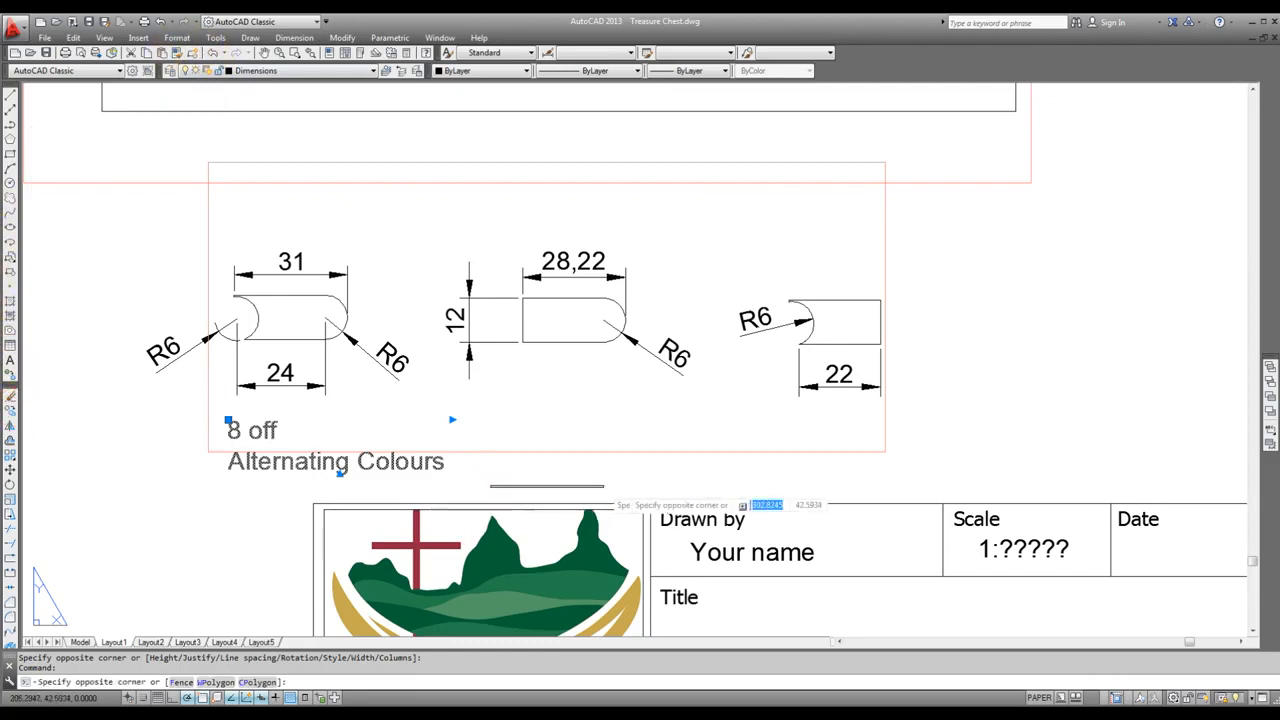
key("Escape")
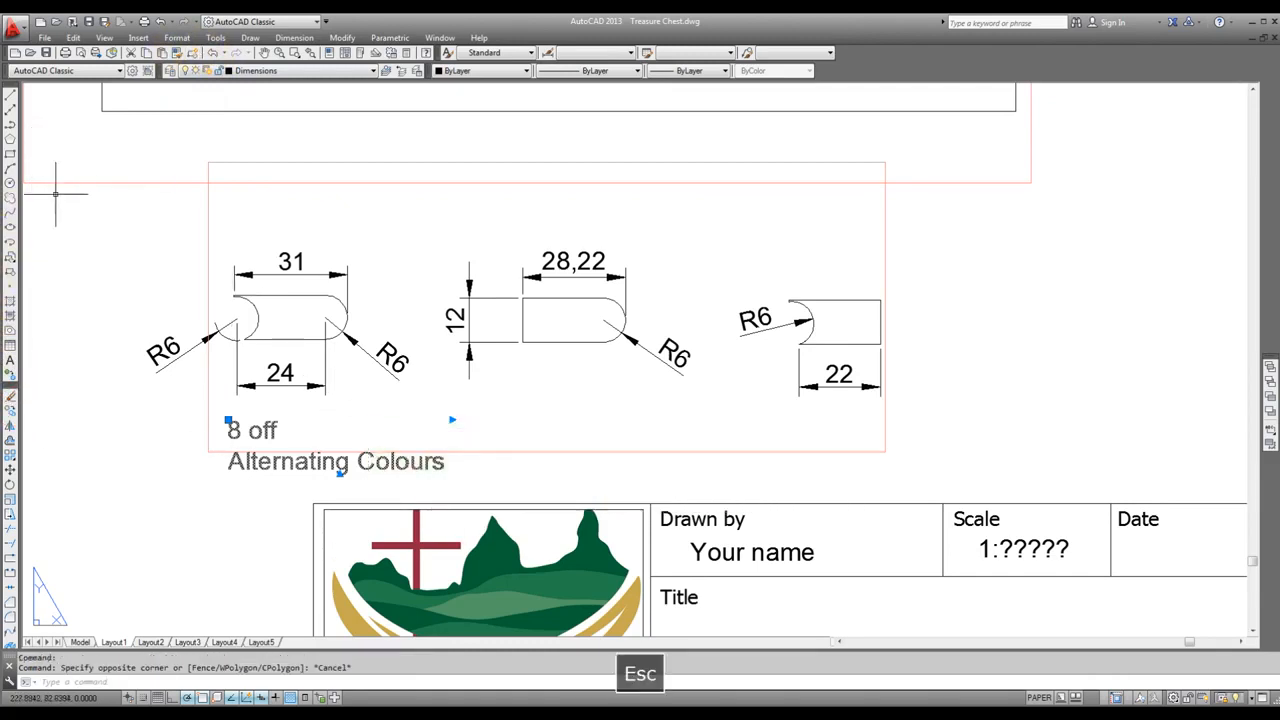
left_click(10, 410)
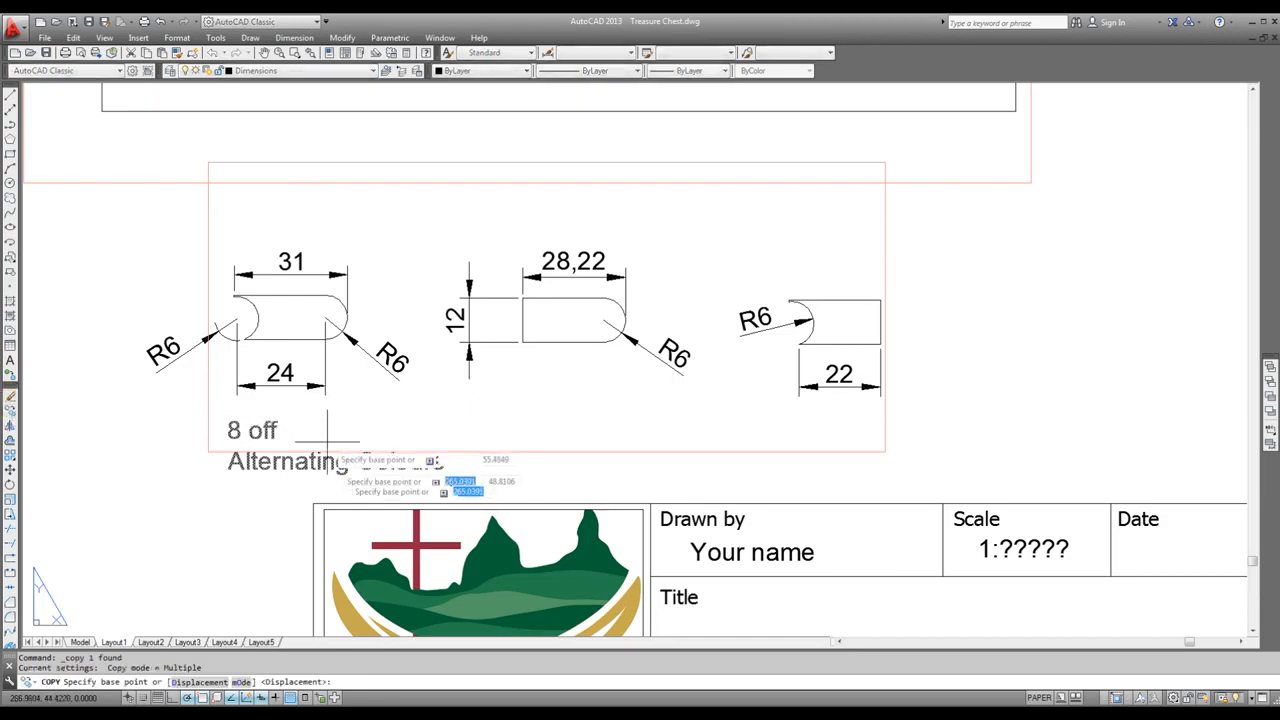
left_click(424, 422)
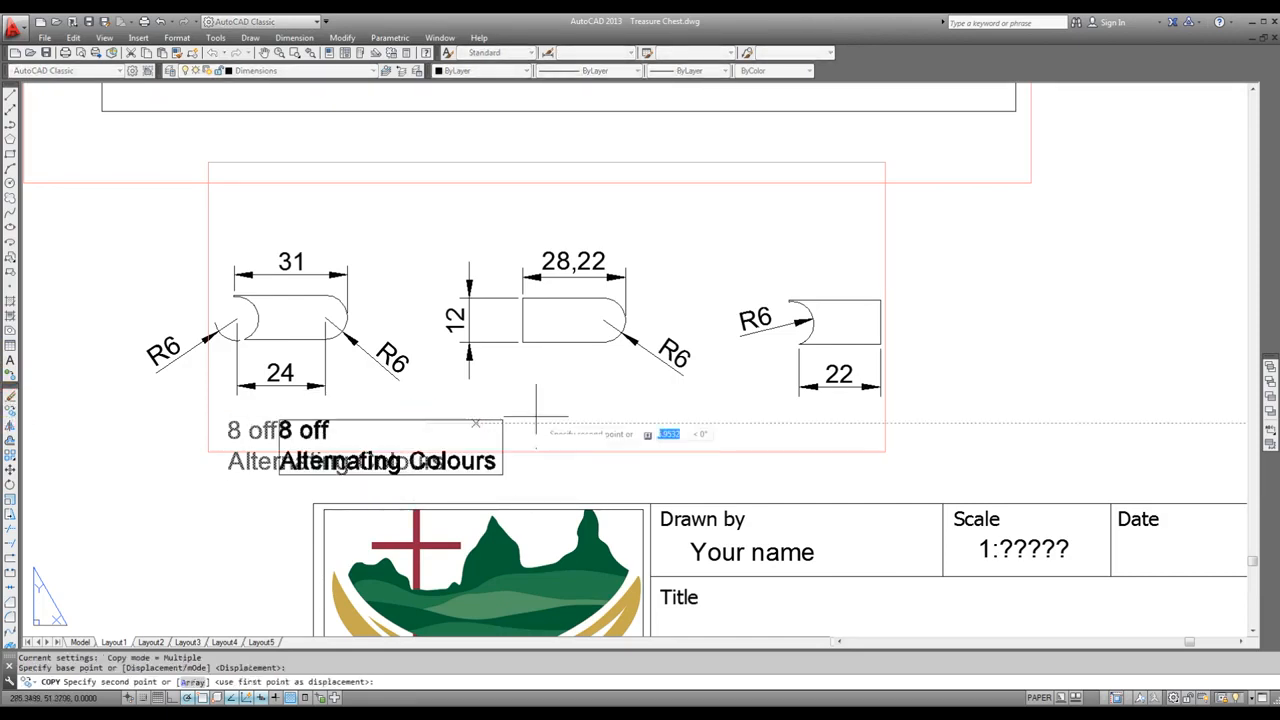
left_click(718, 414)
key("Escape")
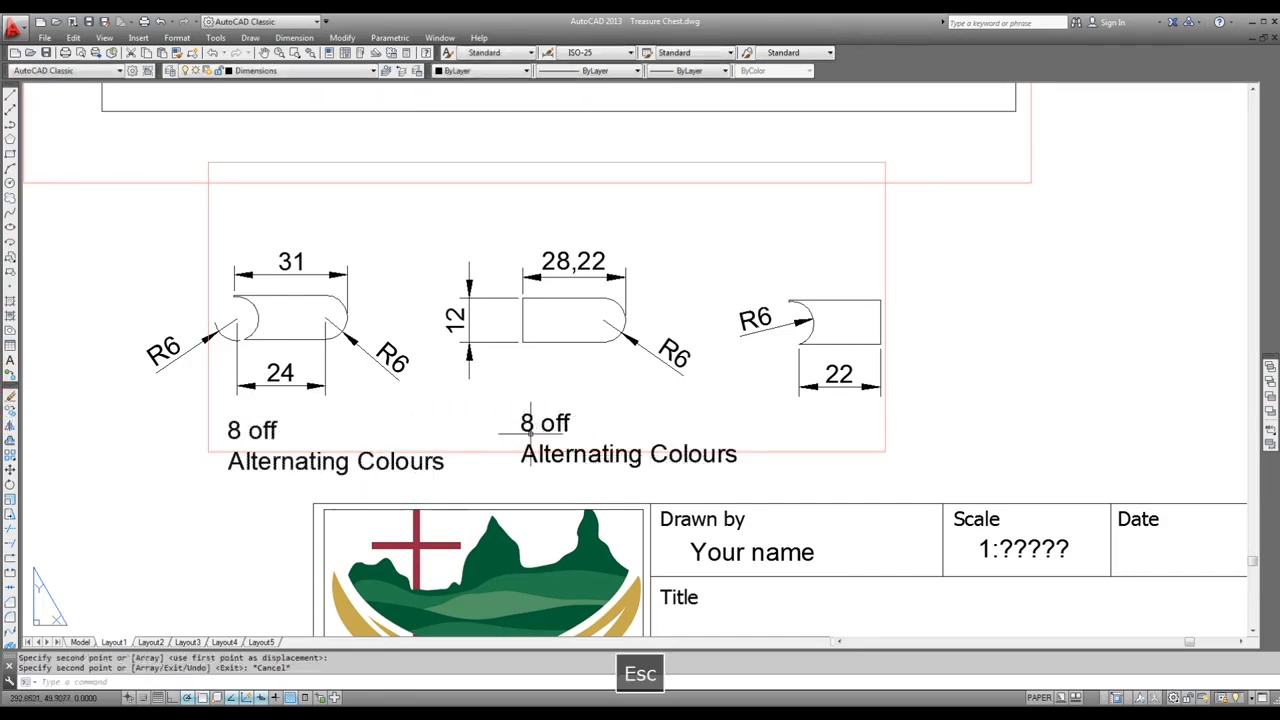
Step: Change the copied note under the middle slat profile to read "1 off" and "Radiata" on two lines
double_click(555, 425)
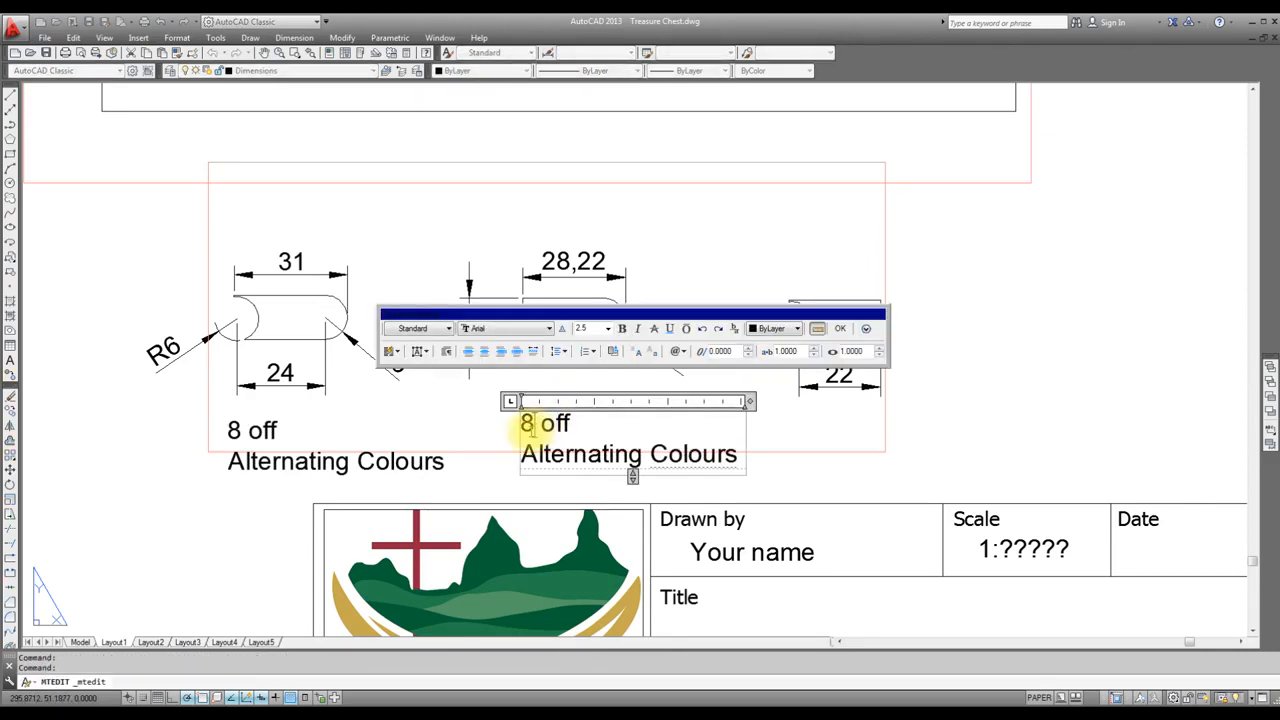
key("BackSpace")
type("1")
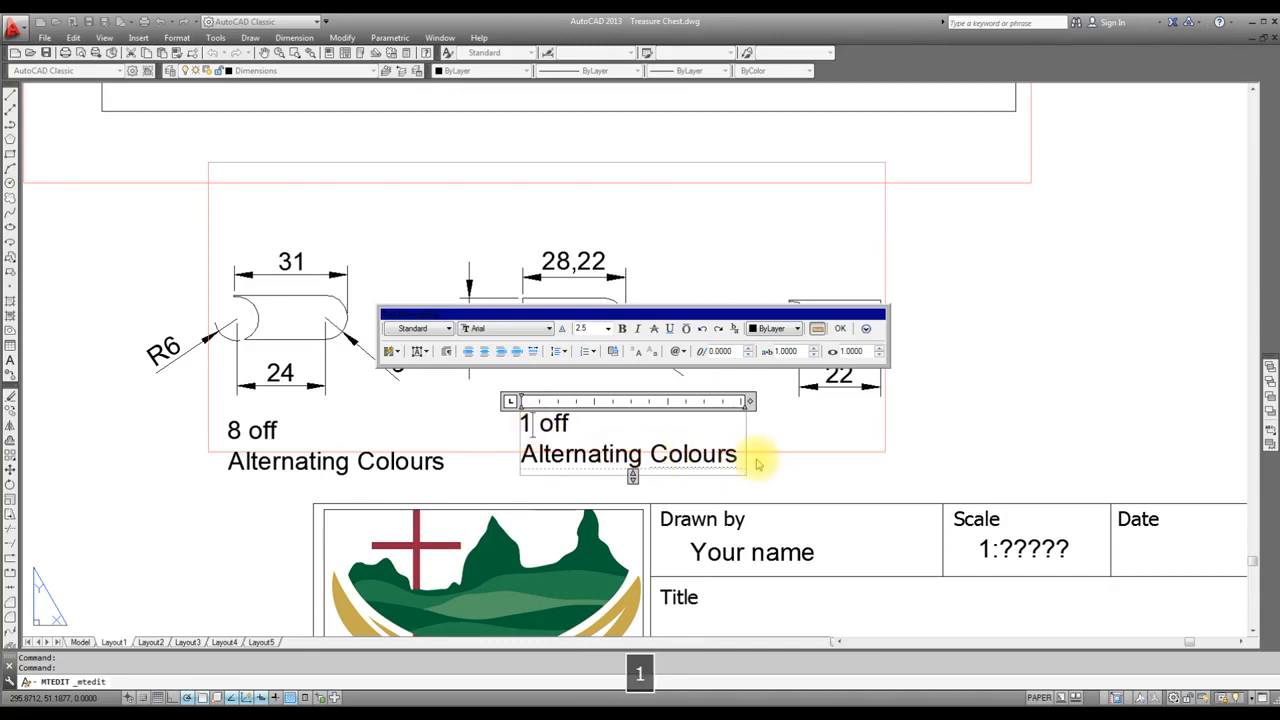
key("BackSpace")
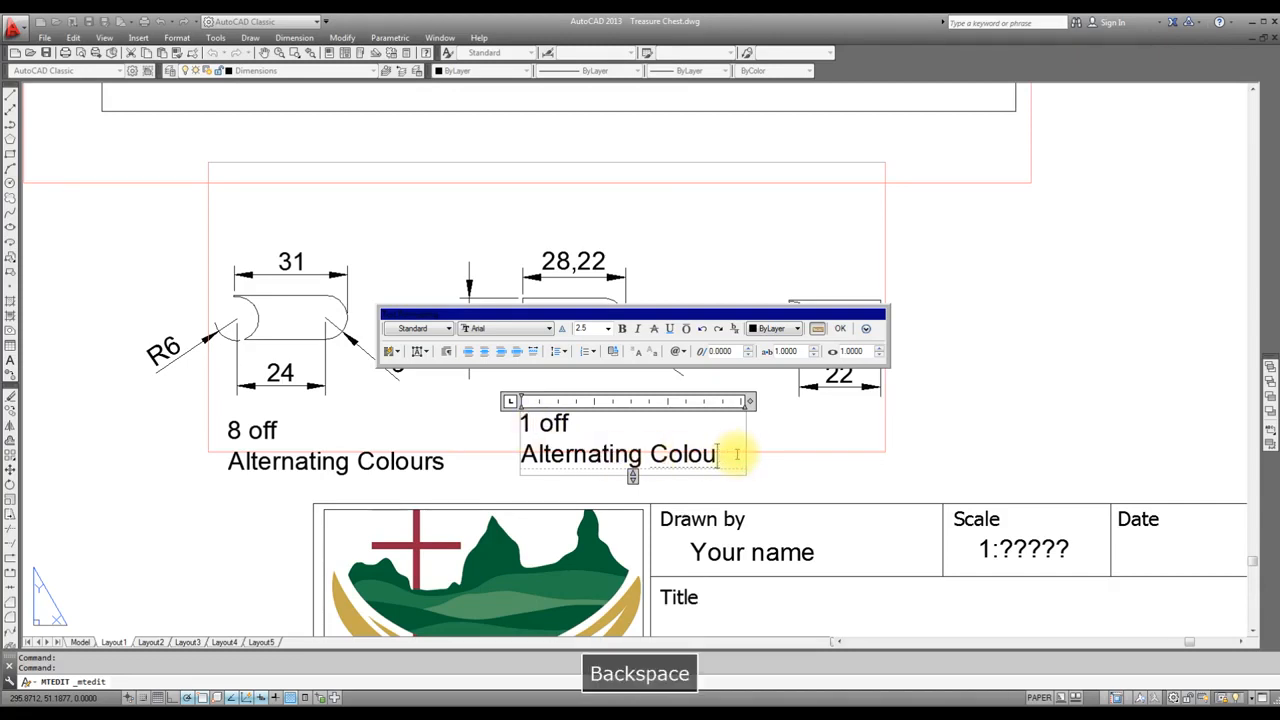
key("BackSpace")
key("BackSpace")
key("BackSpace")
key("BackSpace")
key("BackSpace")
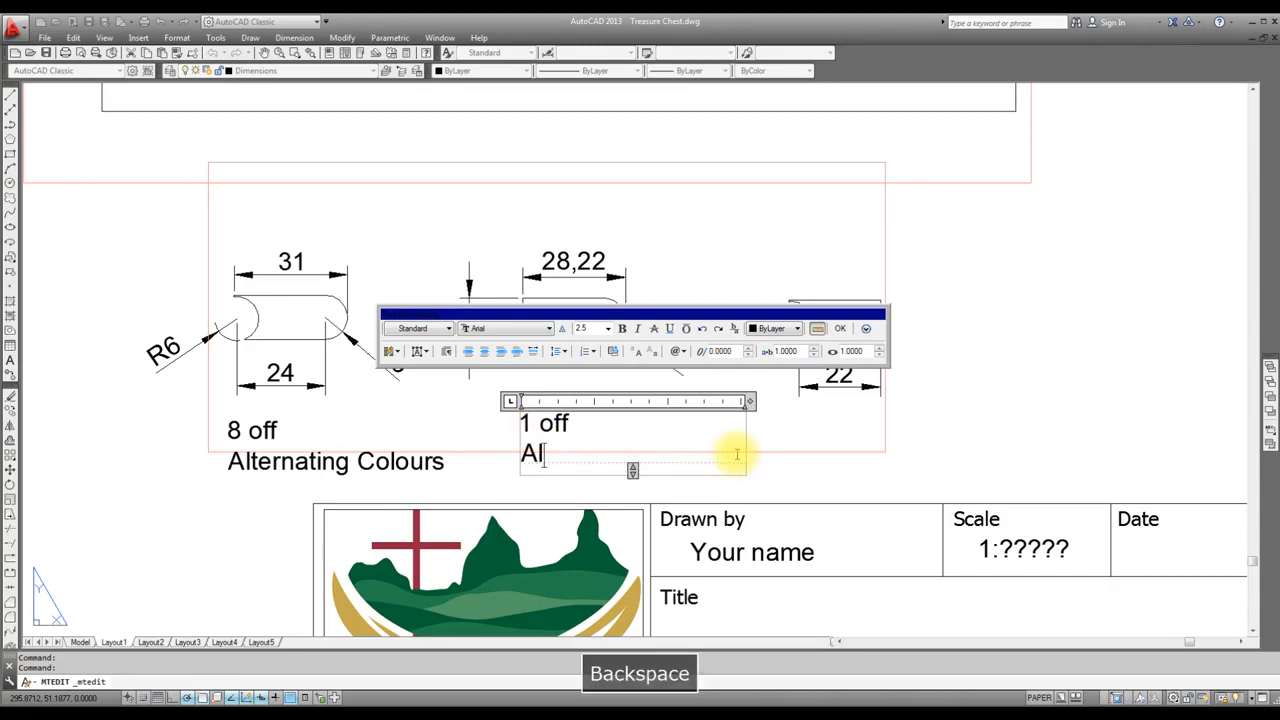
type("Radiata")
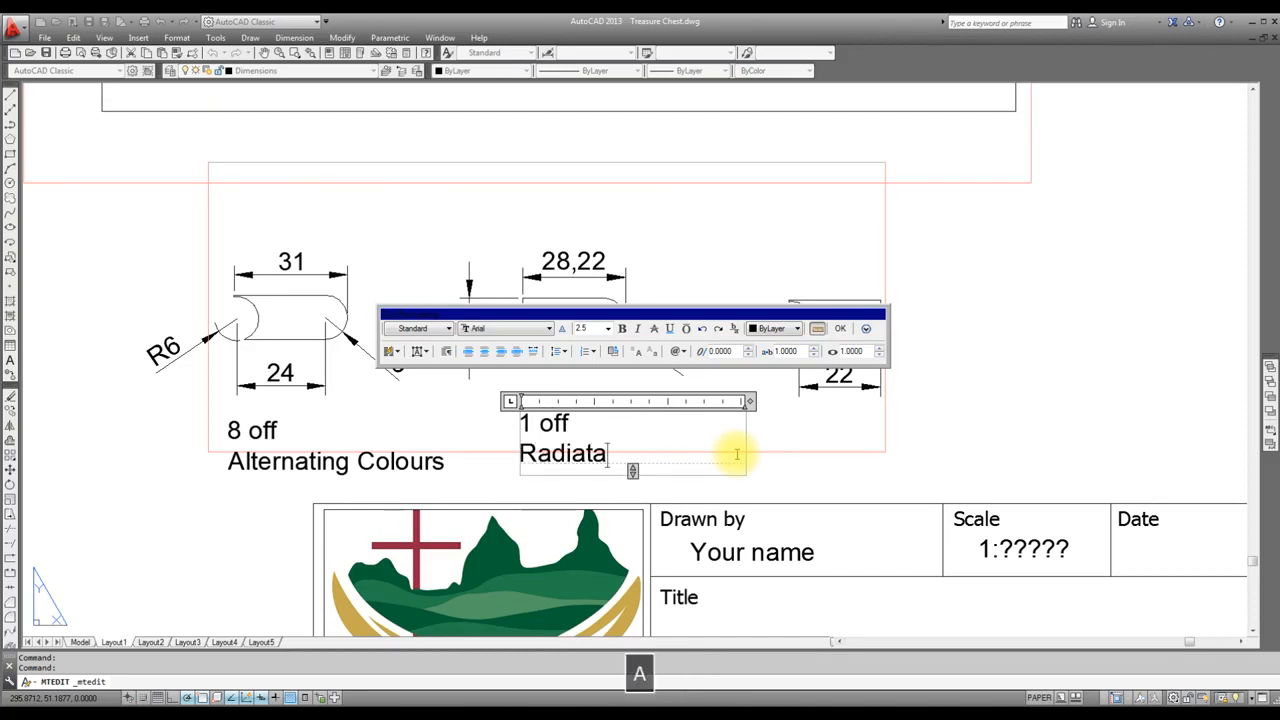
left_click(855, 327)
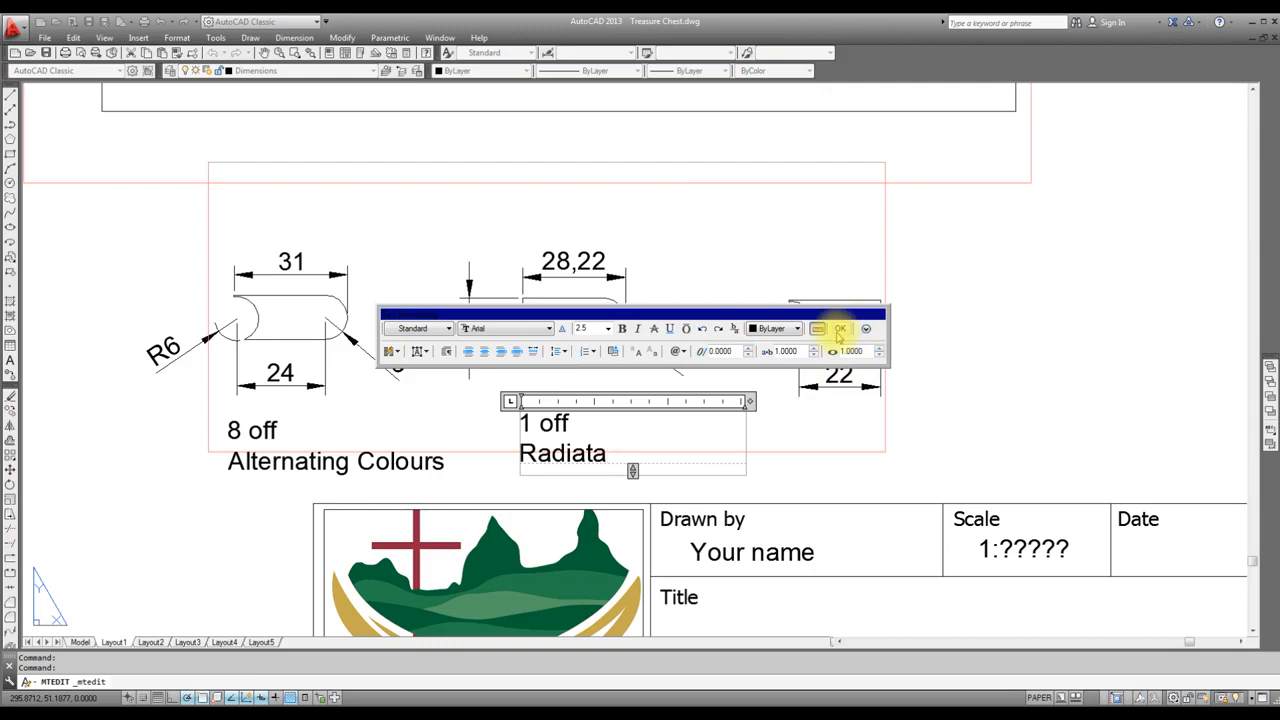
Step: Copy the "1 off Radiata" note to below the rightmost slat profile
left_click(564, 425)
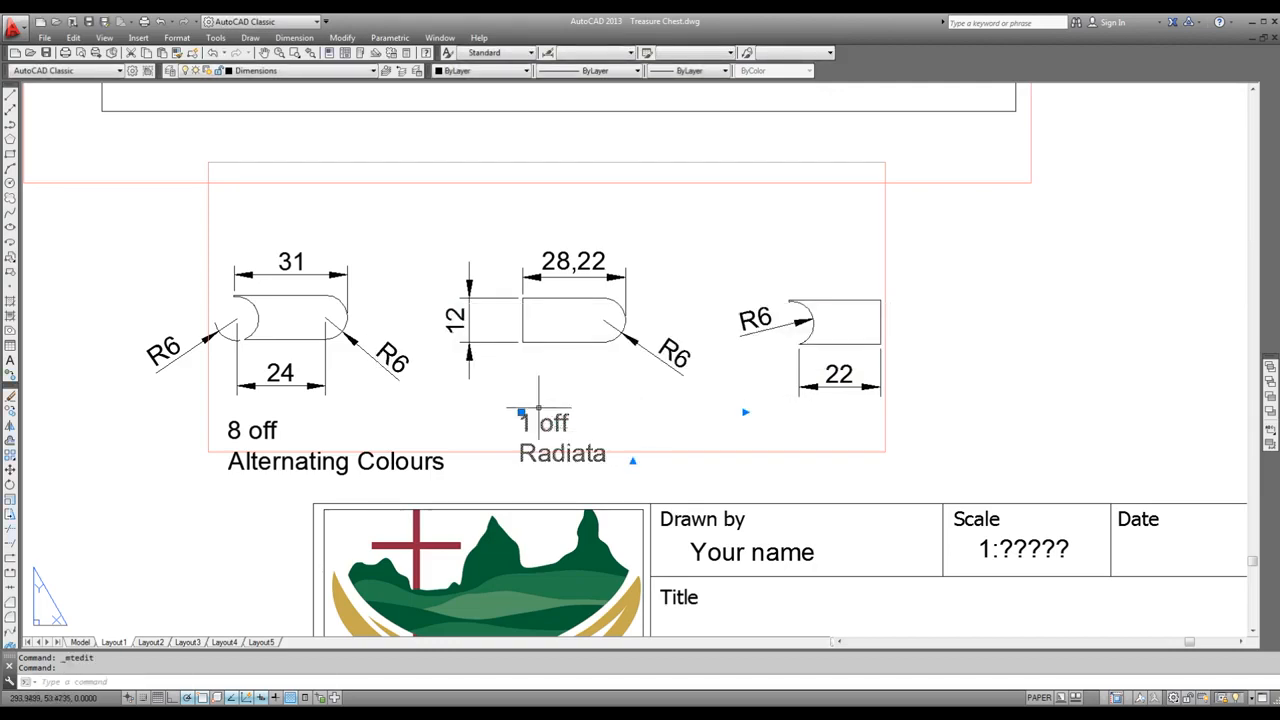
left_click(10, 410)
left_click(645, 485)
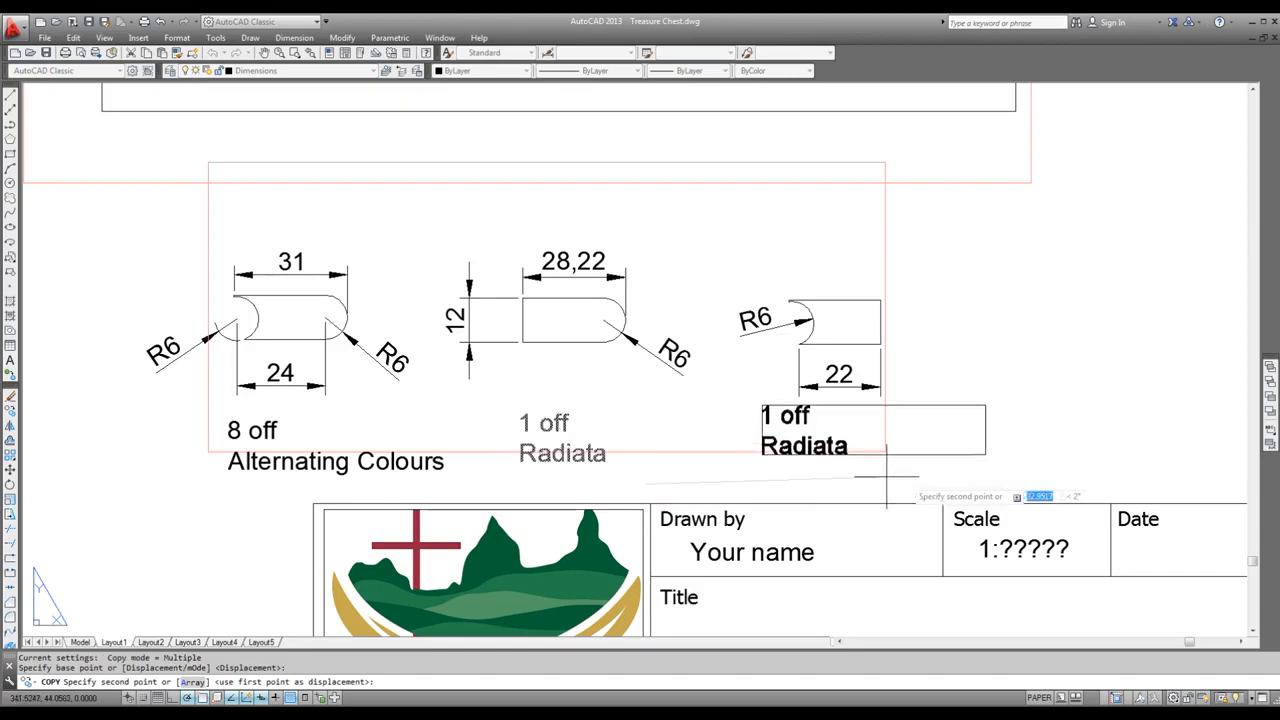
left_click(921, 484)
key("Escape")
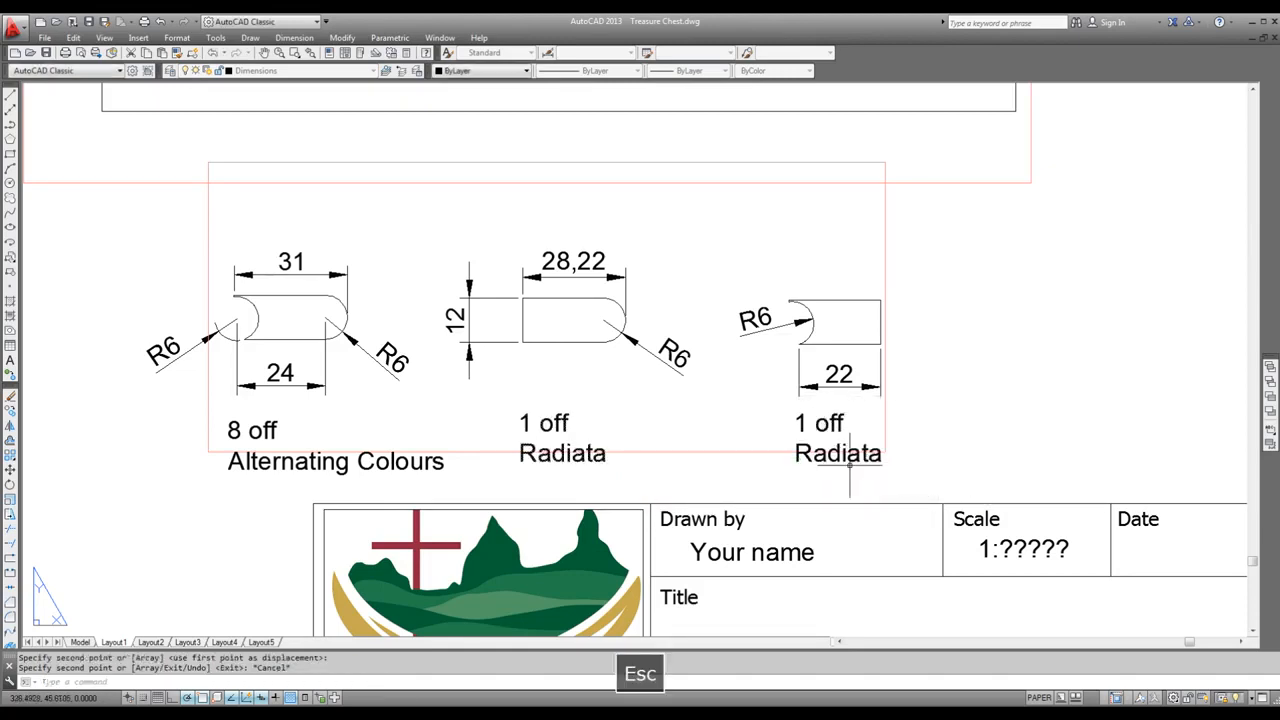
left_click(838, 424)
double_click(838, 424)
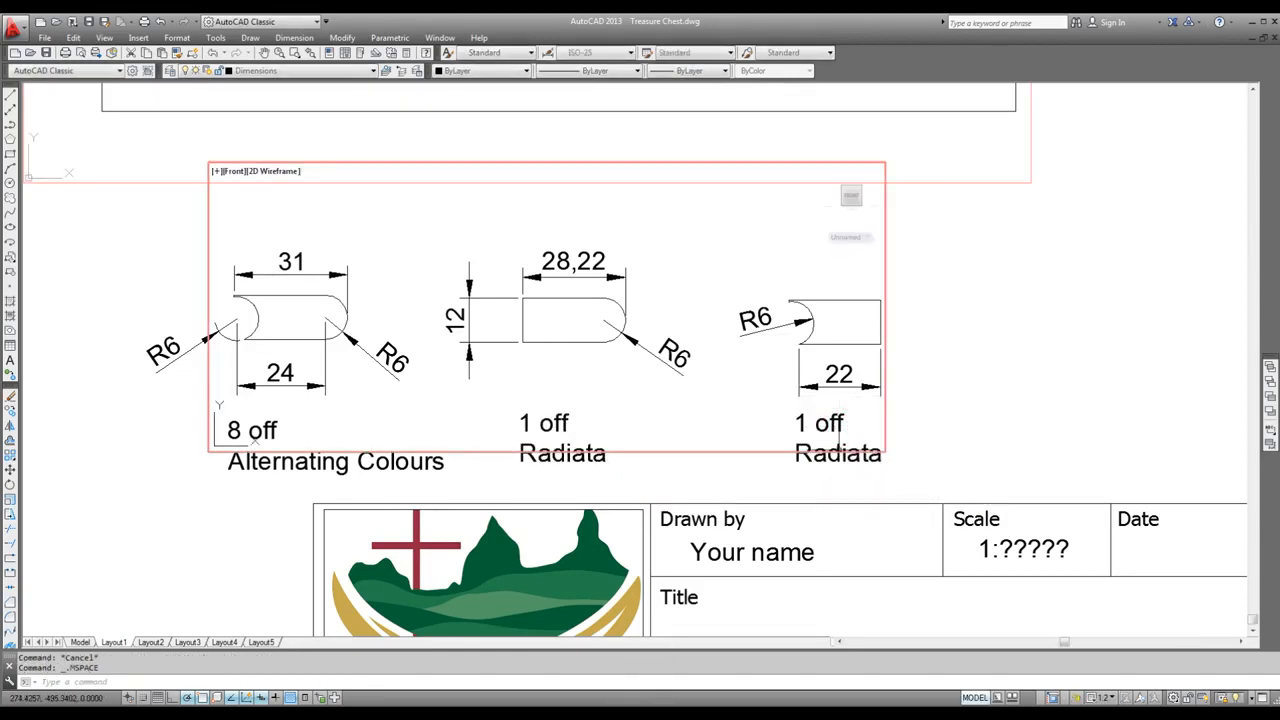
left_click(826, 425)
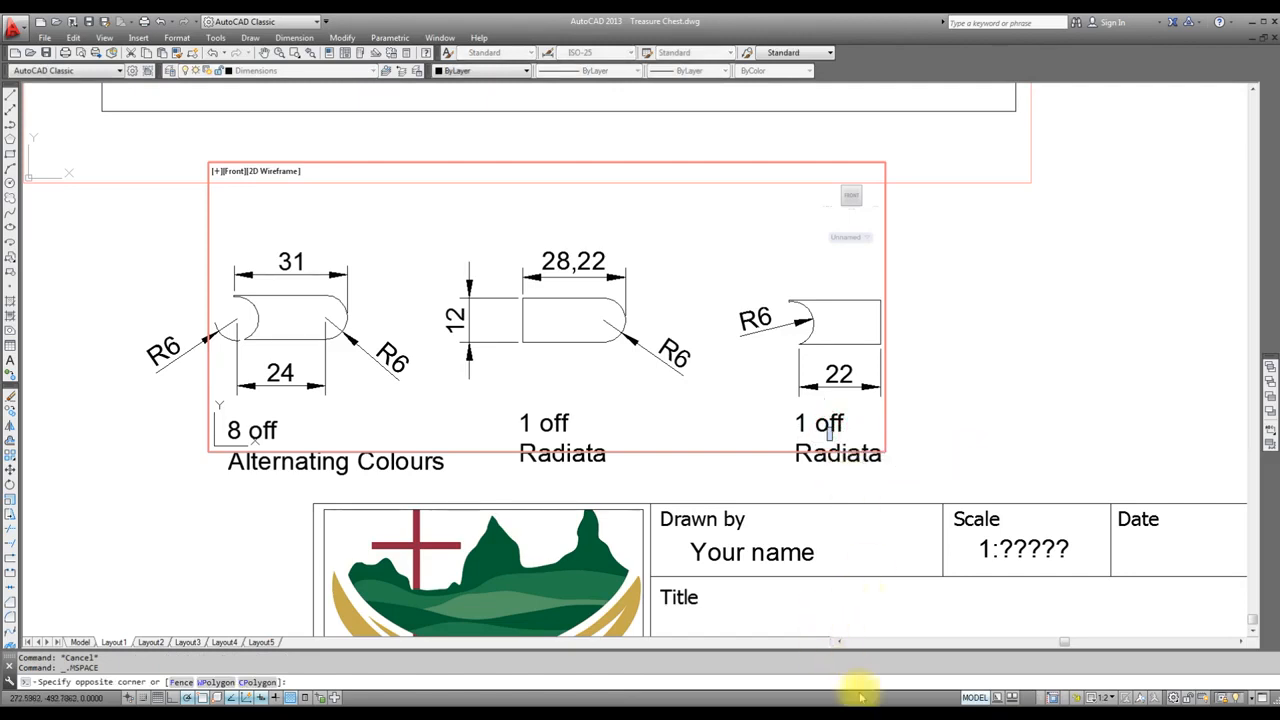
left_click(972, 697)
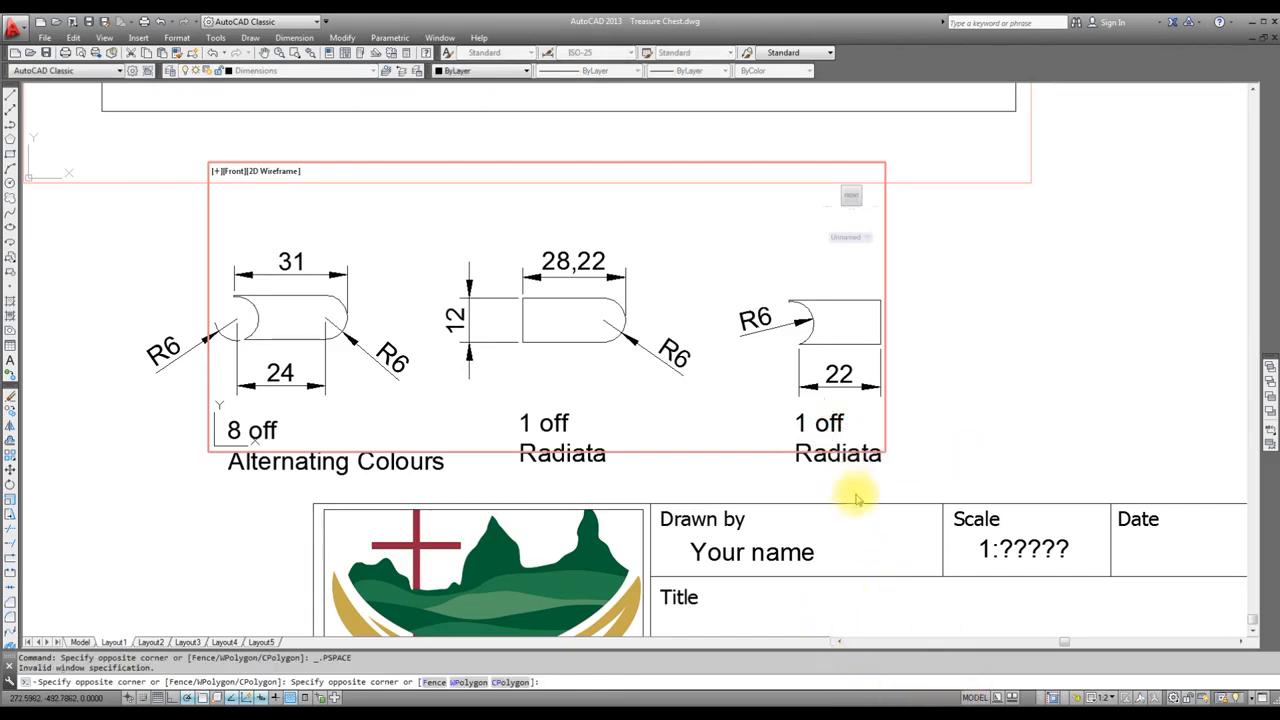
left_click(972, 697)
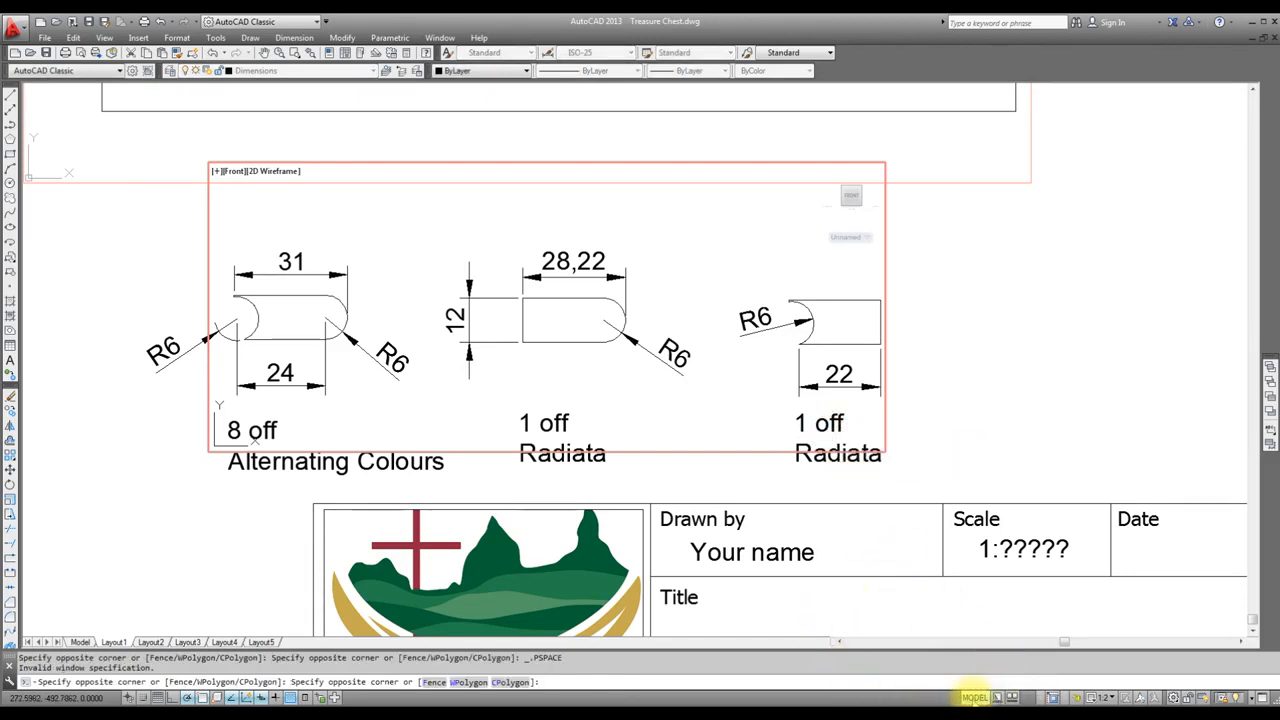
key("Escape")
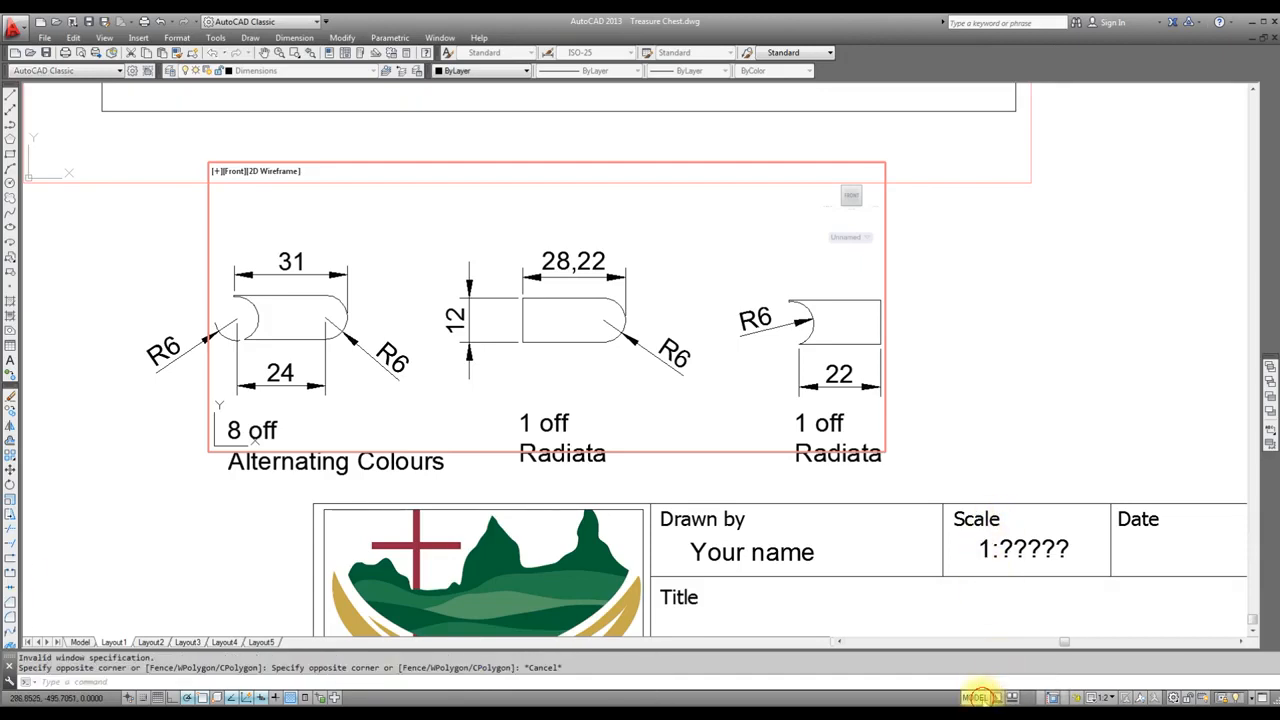
left_click(975, 697)
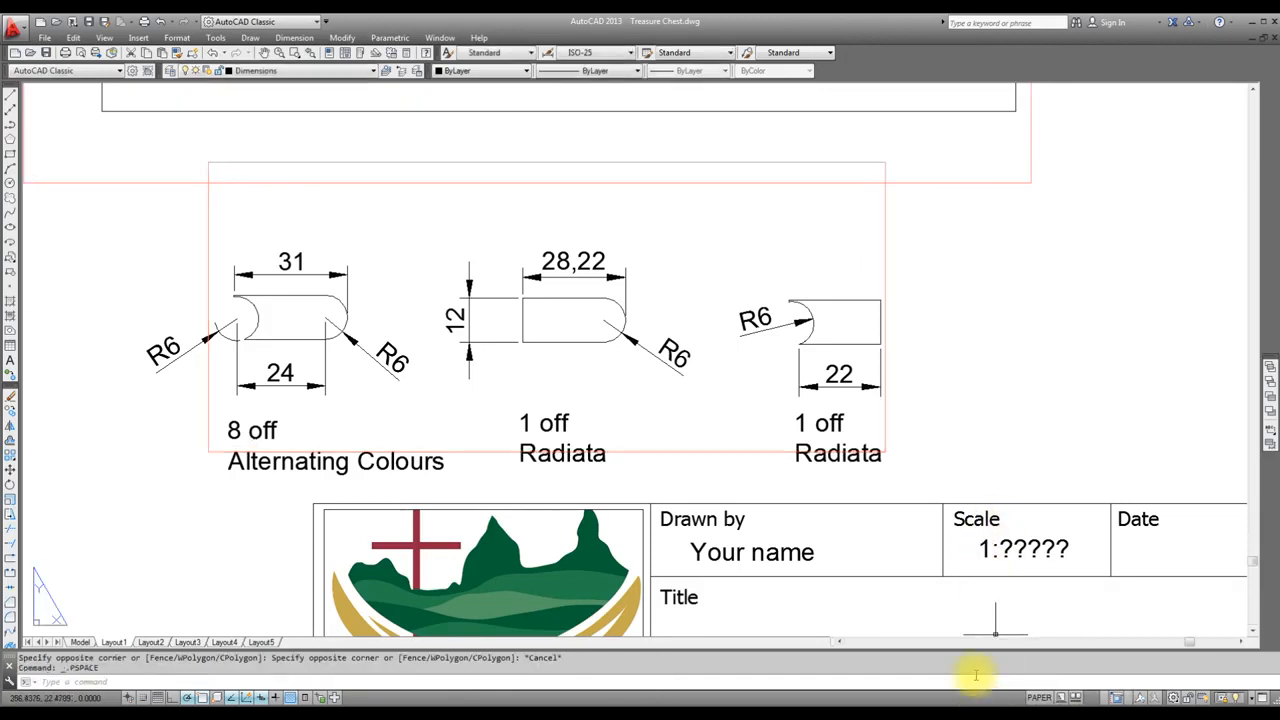
Step: Change the second line of the note under the rightmost slat profile to "Meranti"
double_click(835, 462)
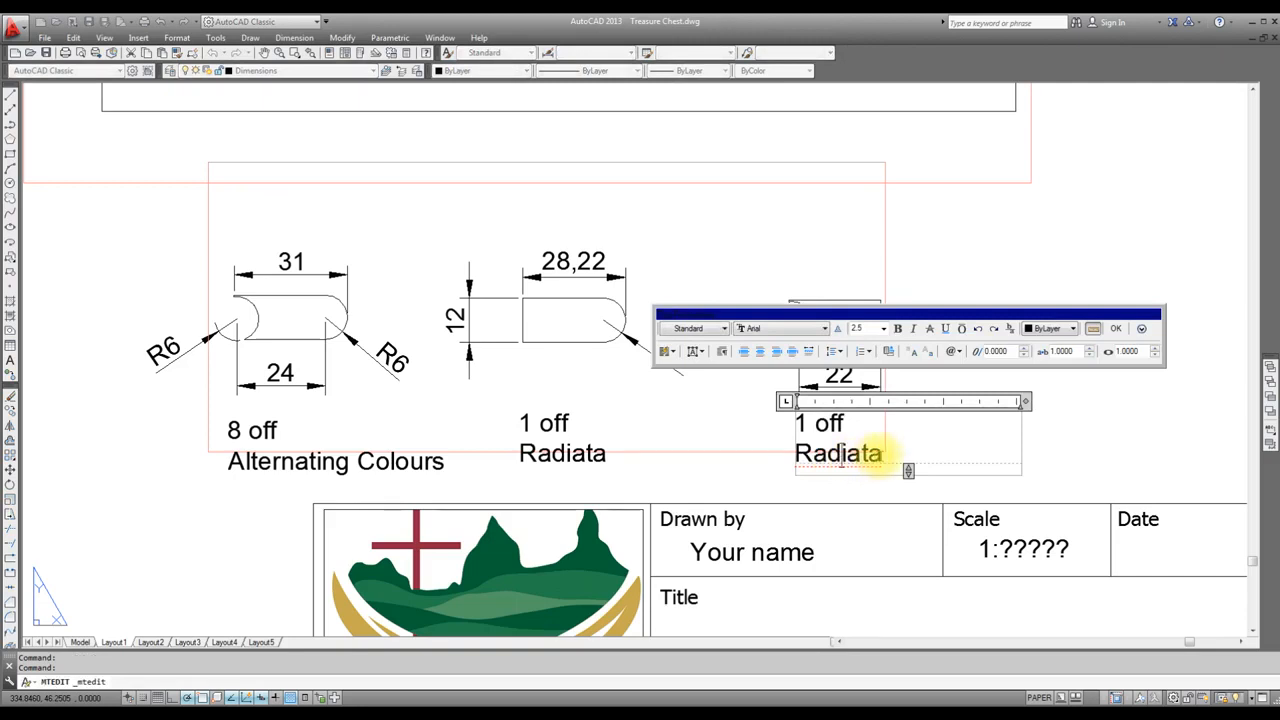
key("BackSpace")
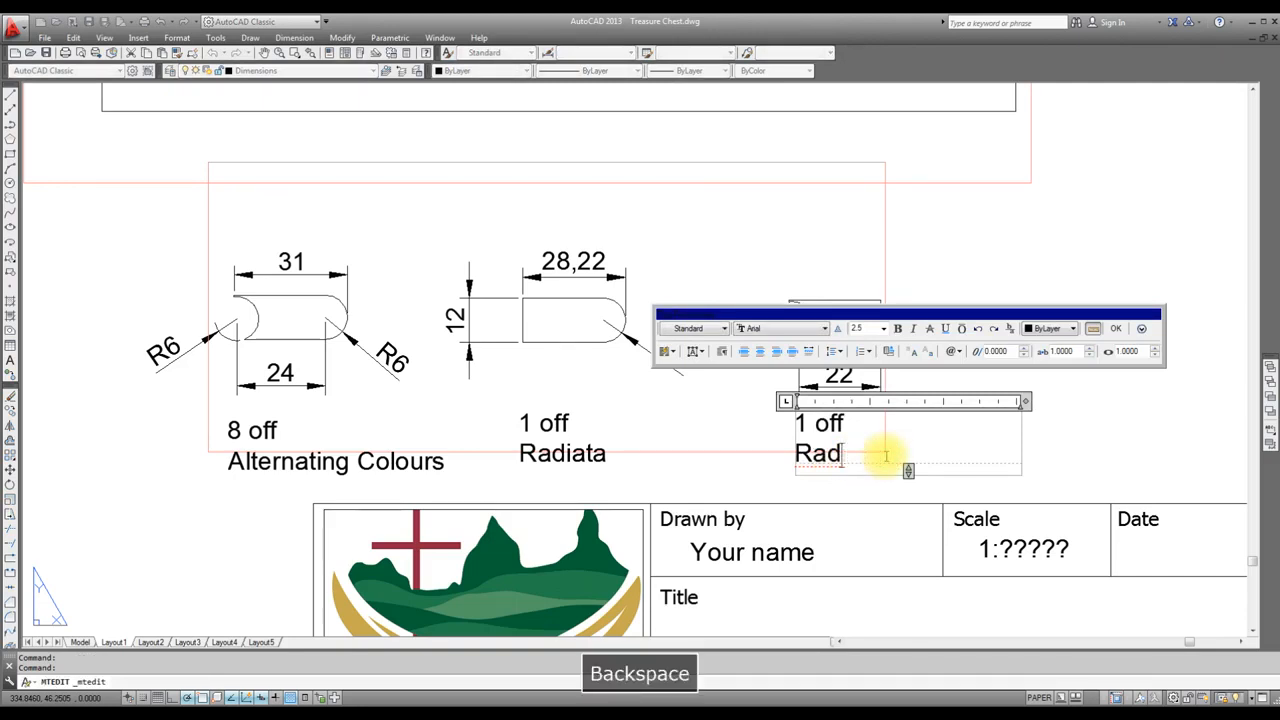
type("Mearnti")
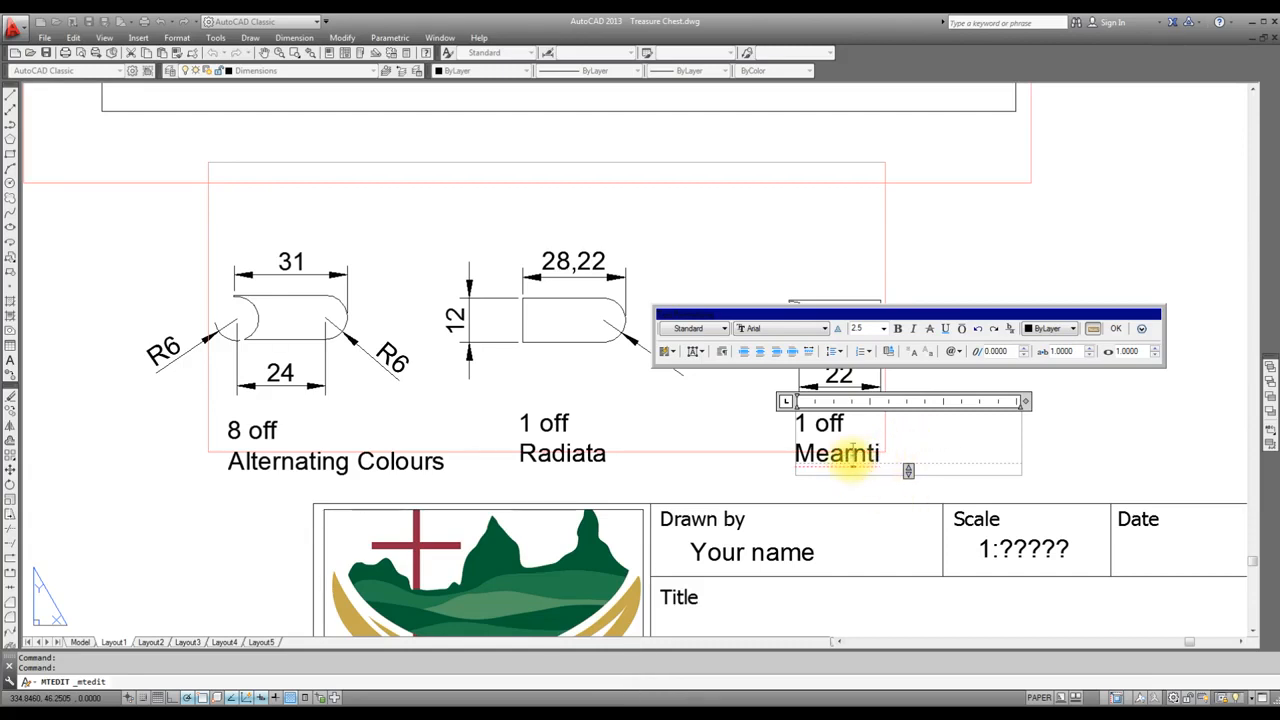
key("BackSpace")
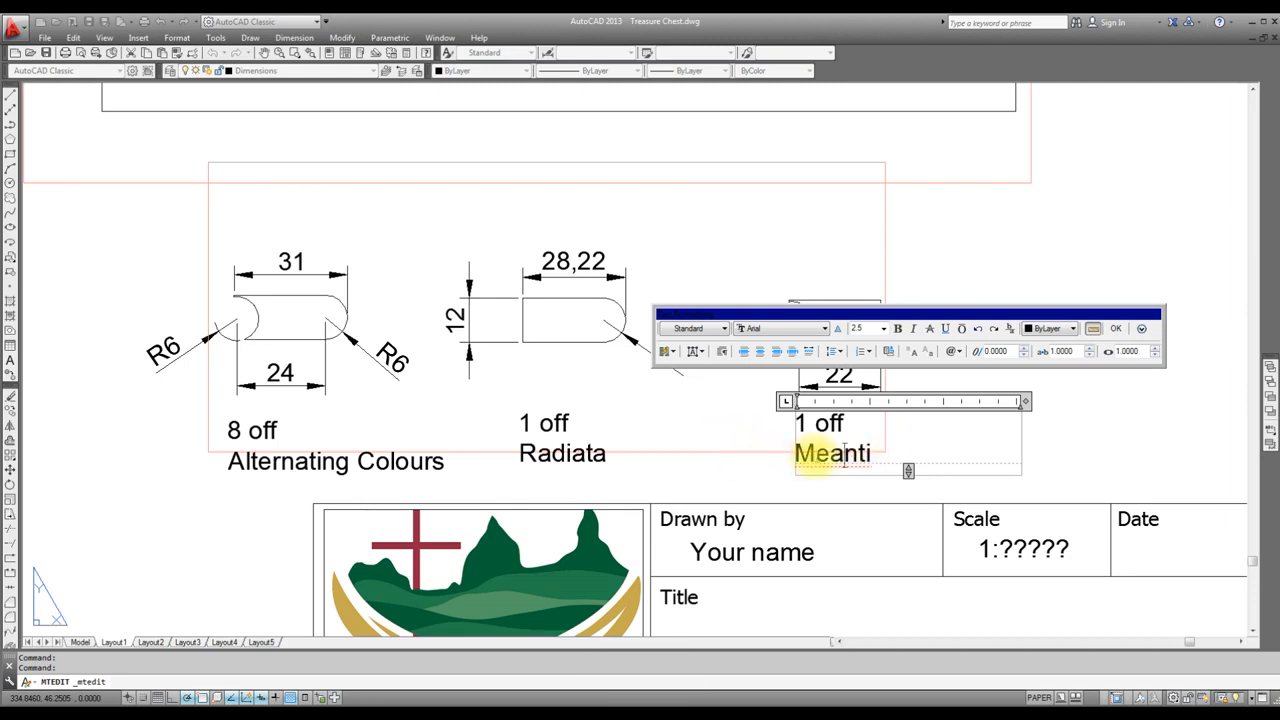
type("r")
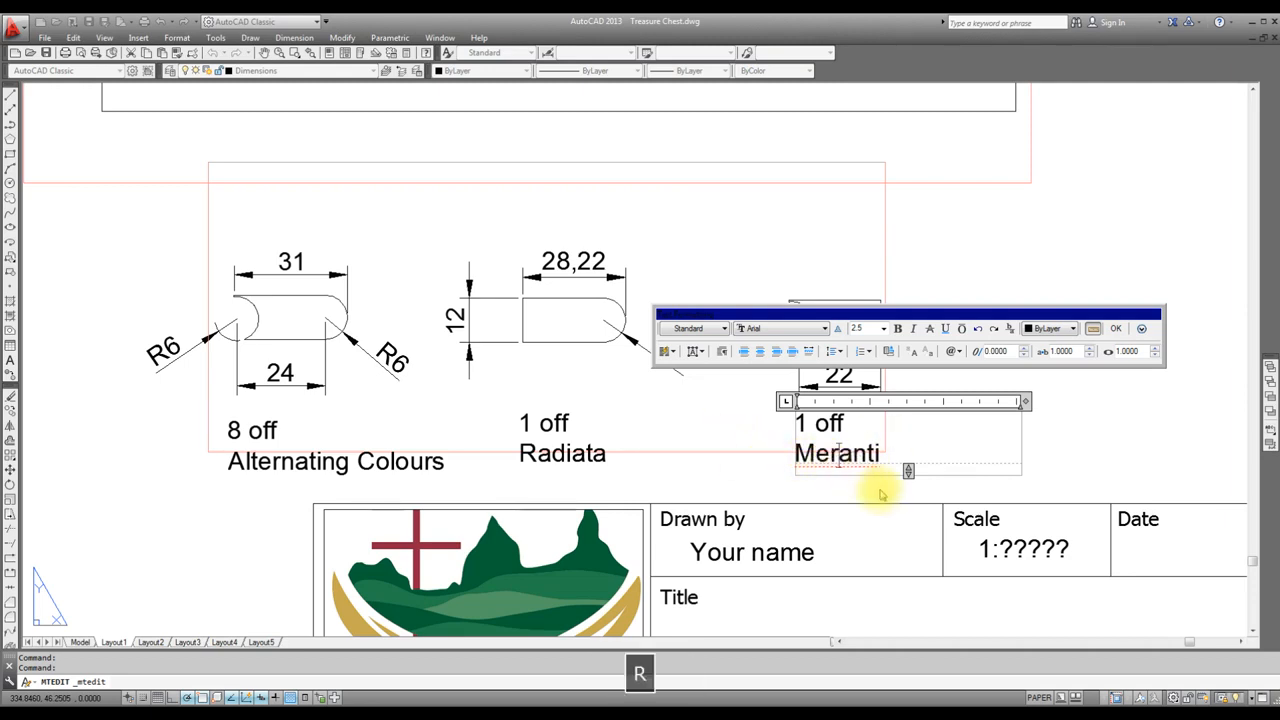
left_click(1114, 328)
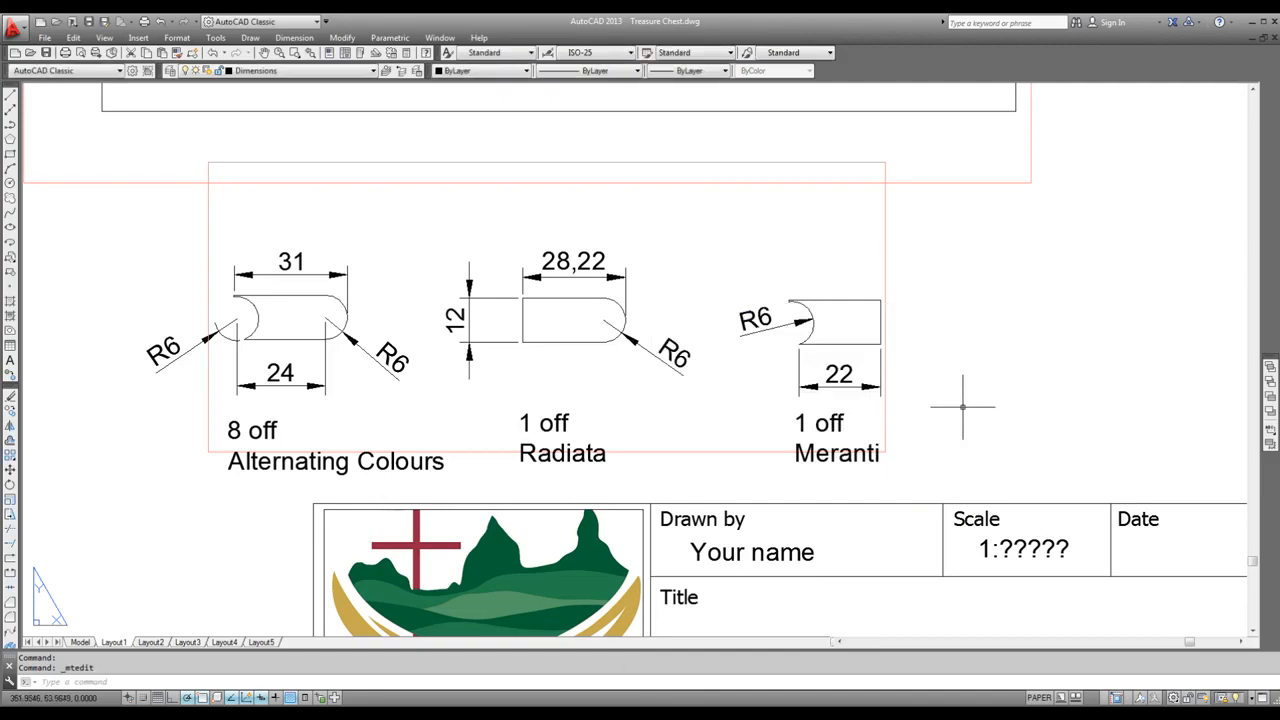
Step: Copy the "8 off Alternating Colours" note from the slat profile to below the 150 mm long panel
scroll(546, 407, "down", 6)
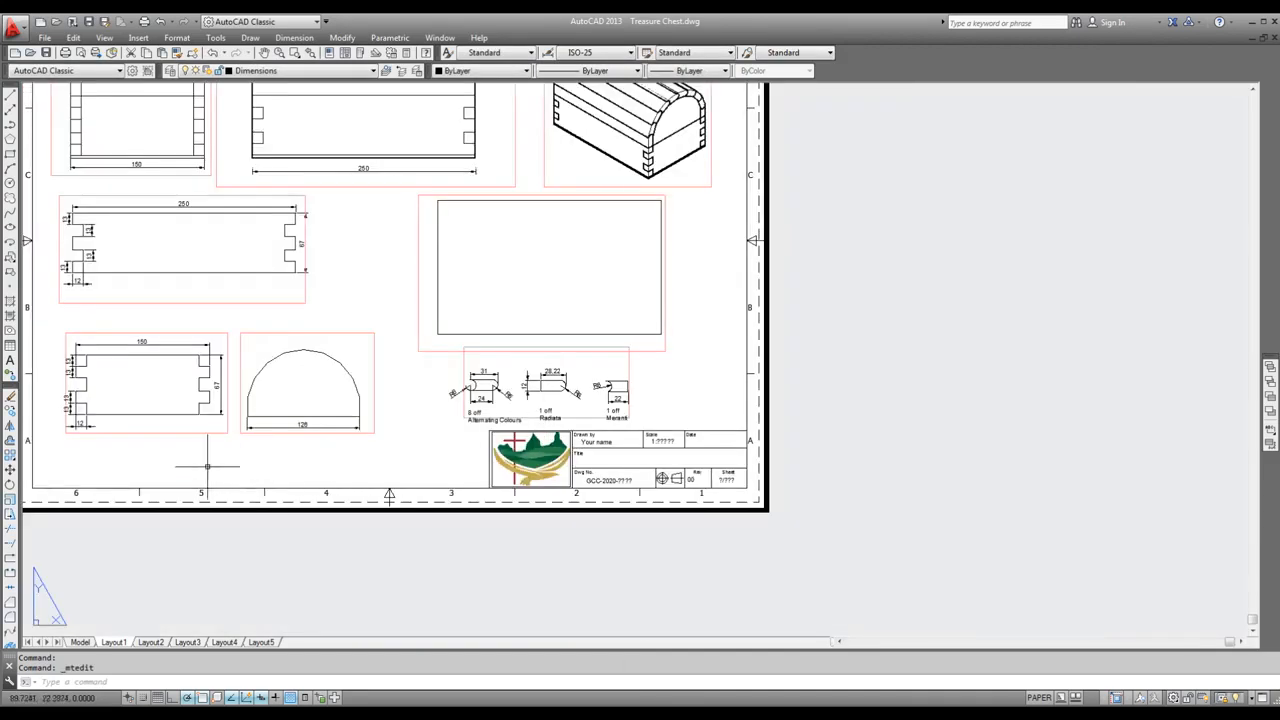
scroll(100, 418, "up", 2)
left_click(696, 423)
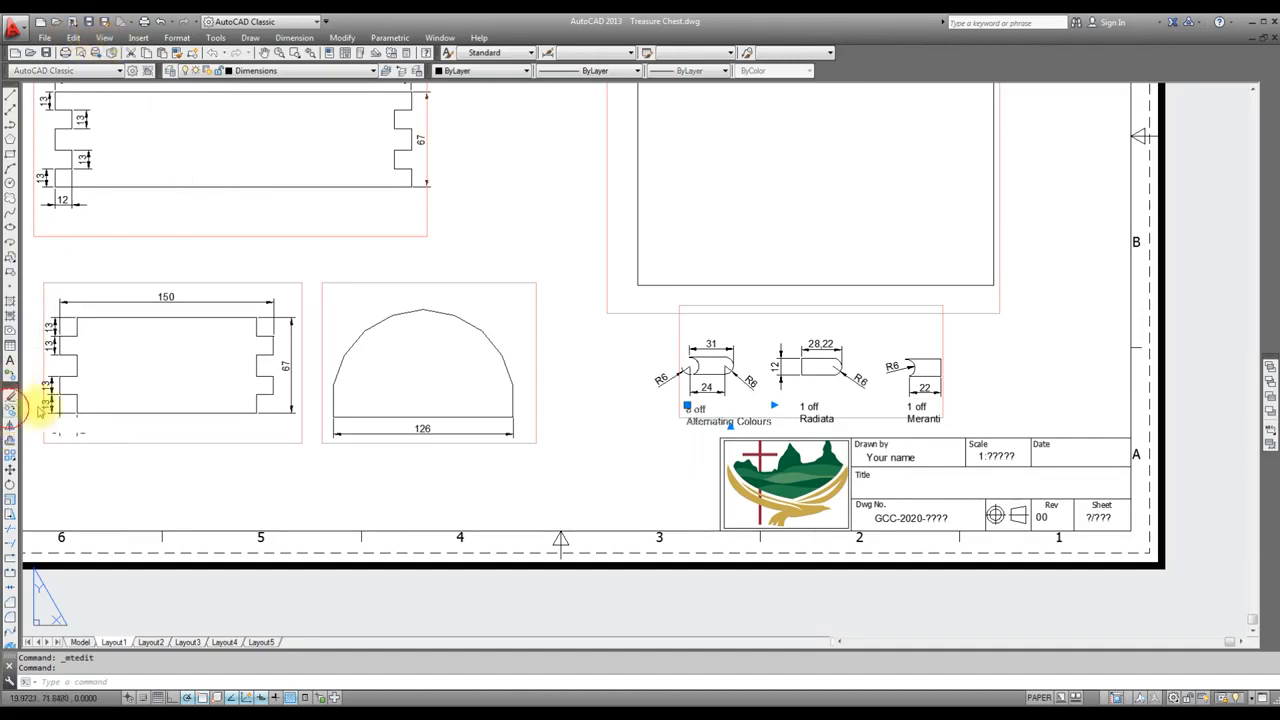
left_click(10, 405)
left_click(589, 464)
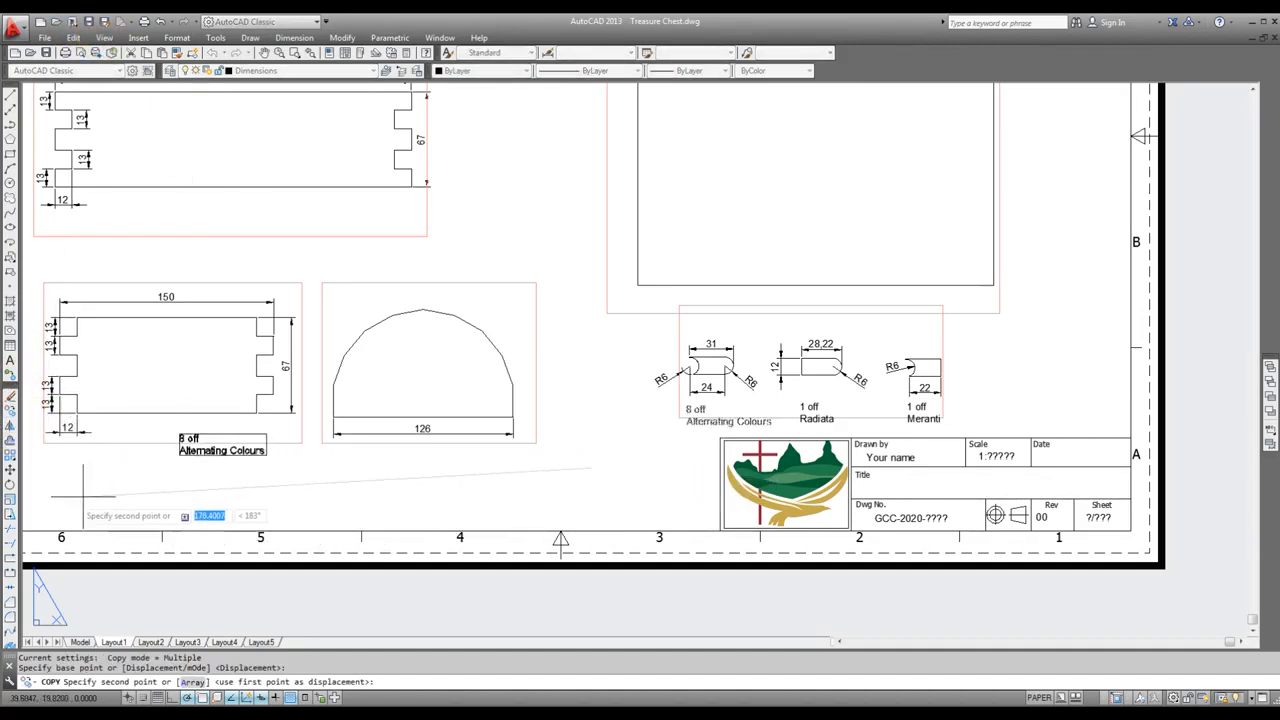
left_click(41, 512)
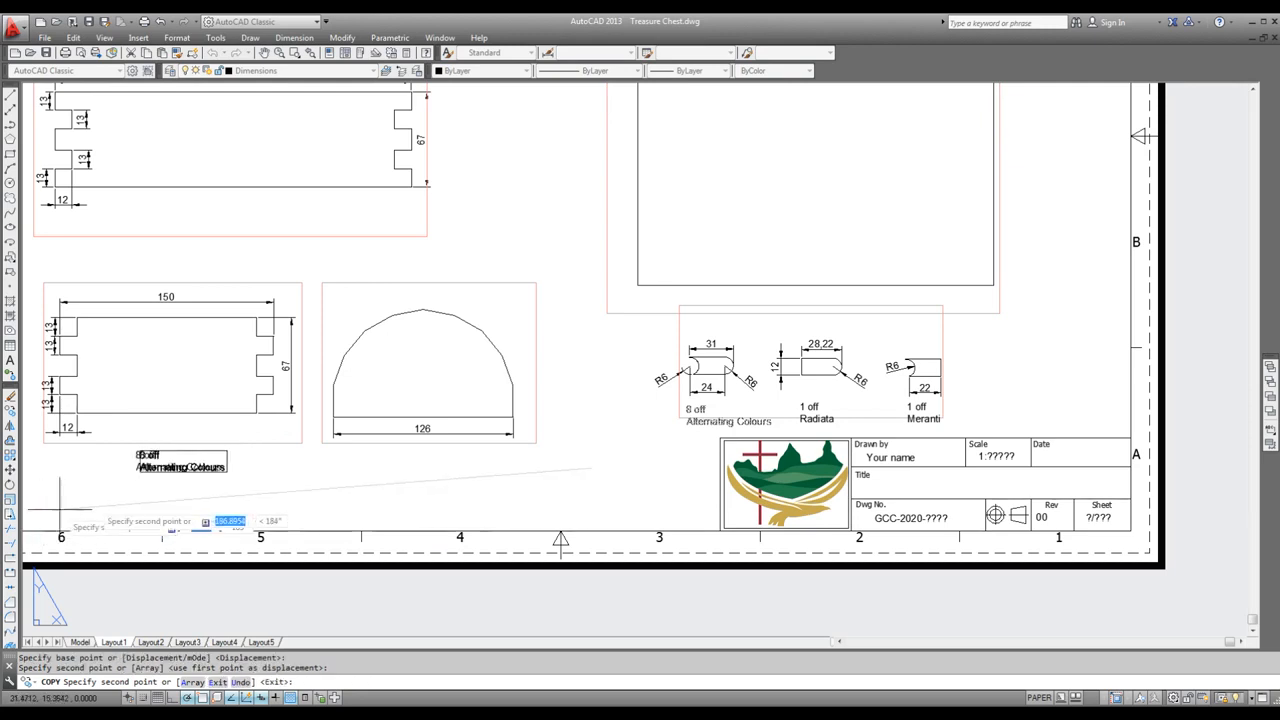
key("Escape")
Step: Change the quantity in the note under the 150 mm panel to "2 off"
double_click(140, 456)
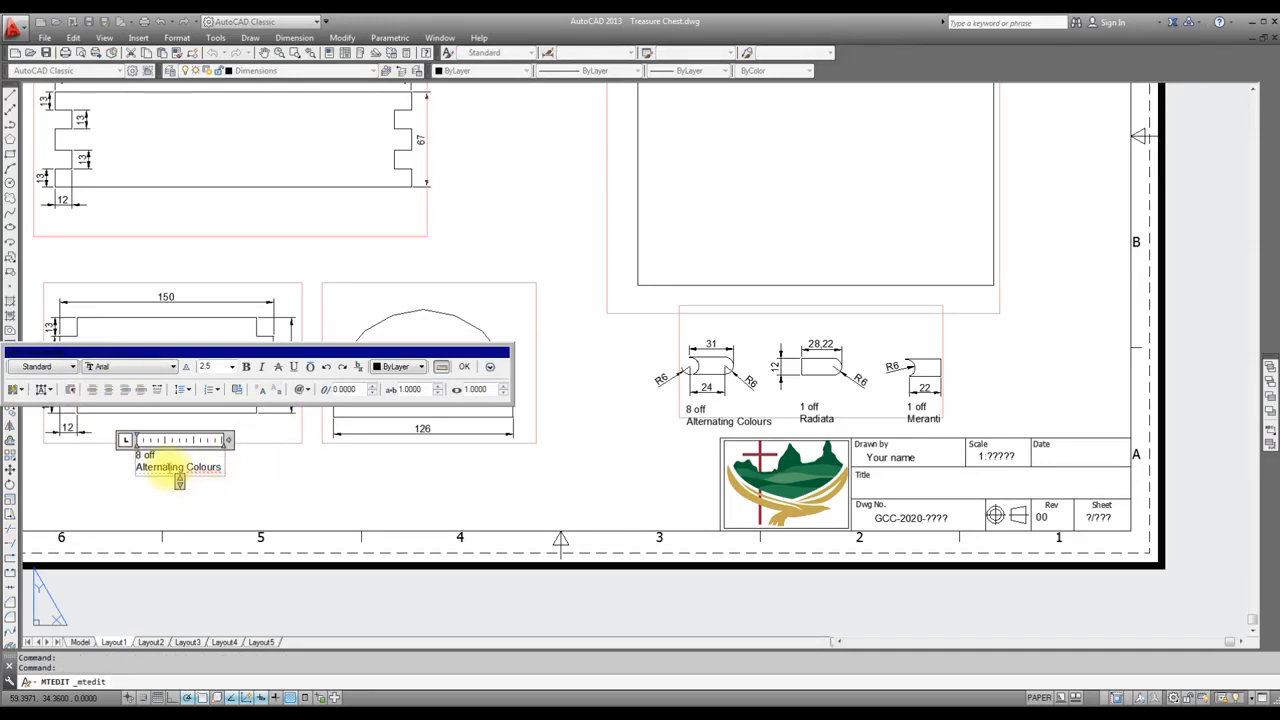
key("BackSpace")
type("2")
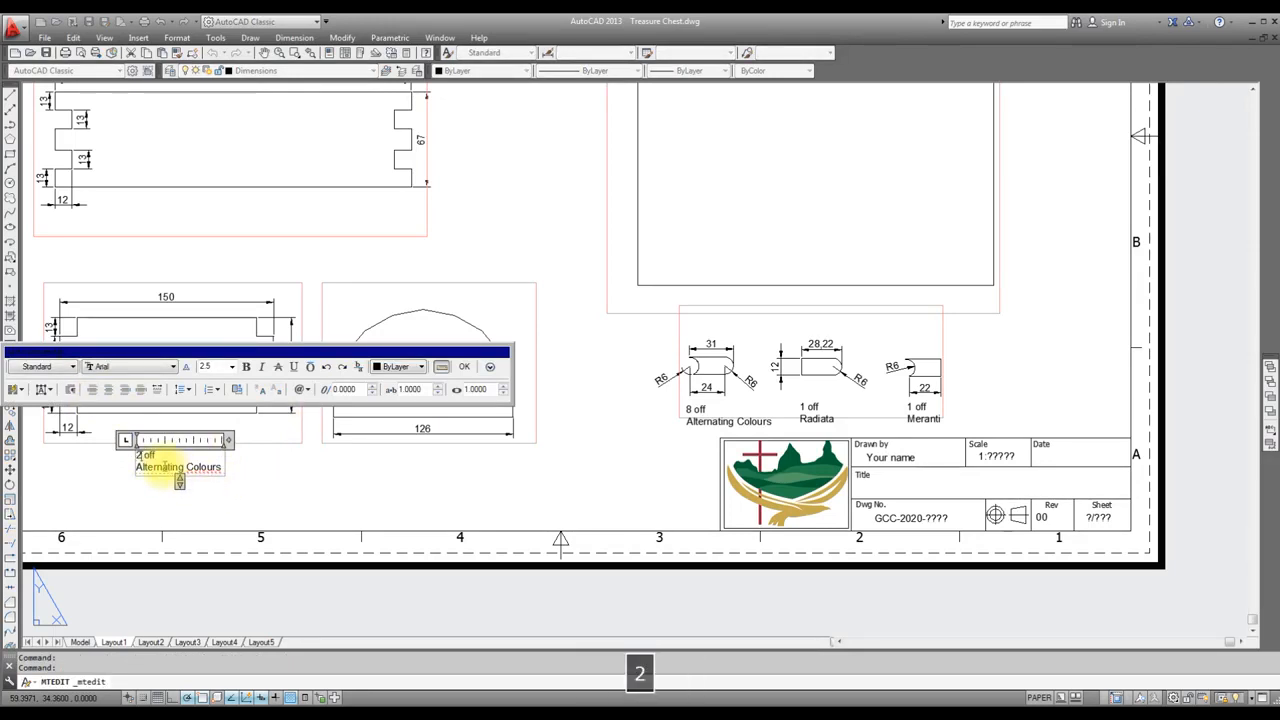
left_click(464, 366)
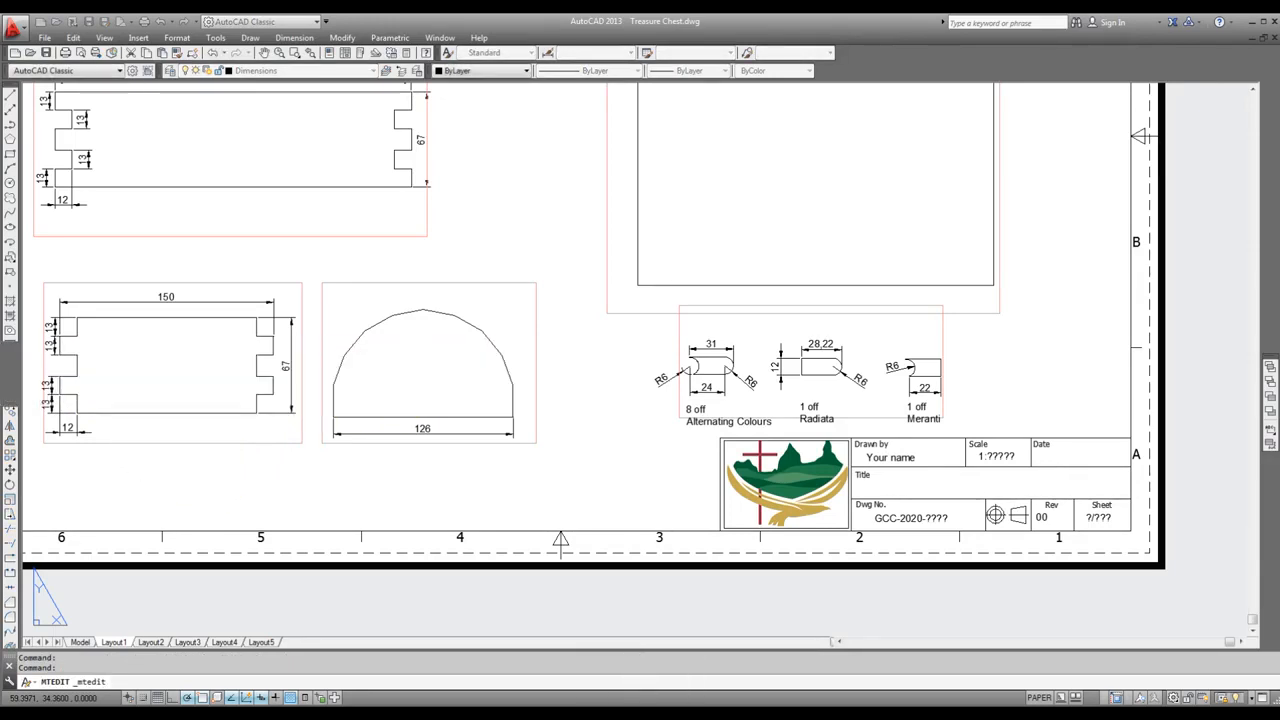
Step: Copy the "2 off Alternating Colours" note to below the 250 mm long panel and below the arched end panel
left_click(170, 467)
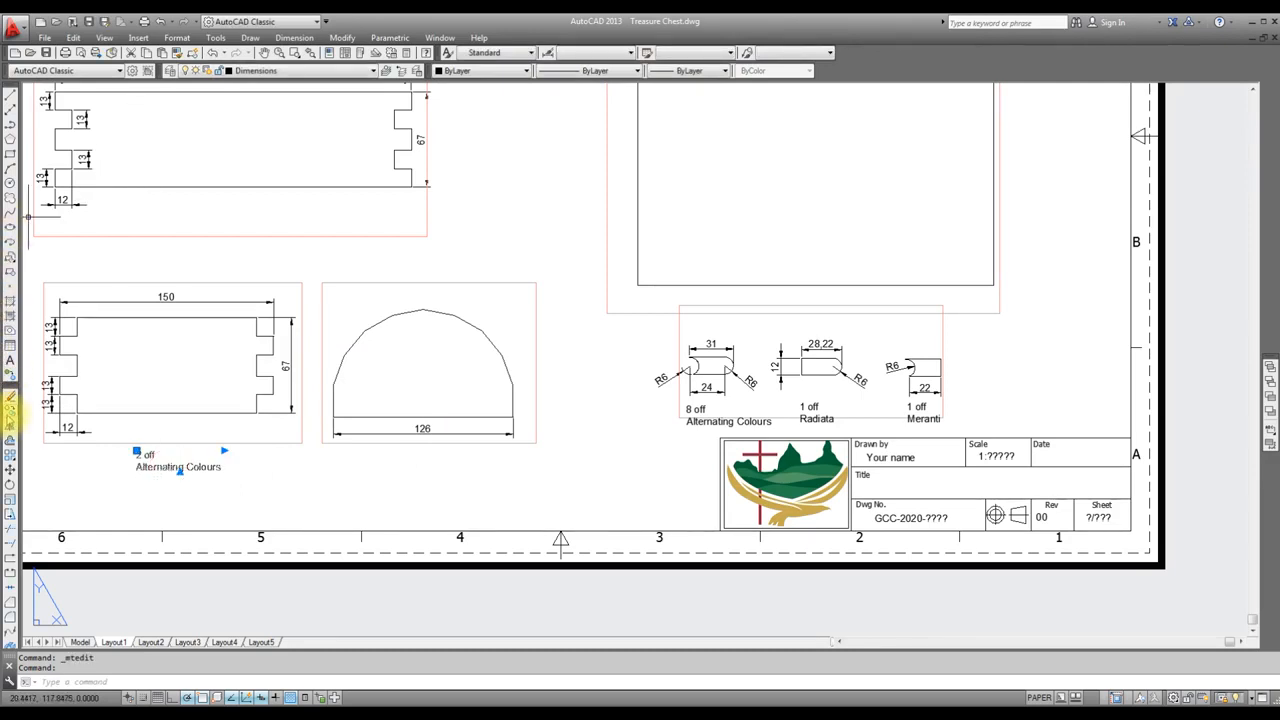
left_click(10, 410)
left_click(271, 507)
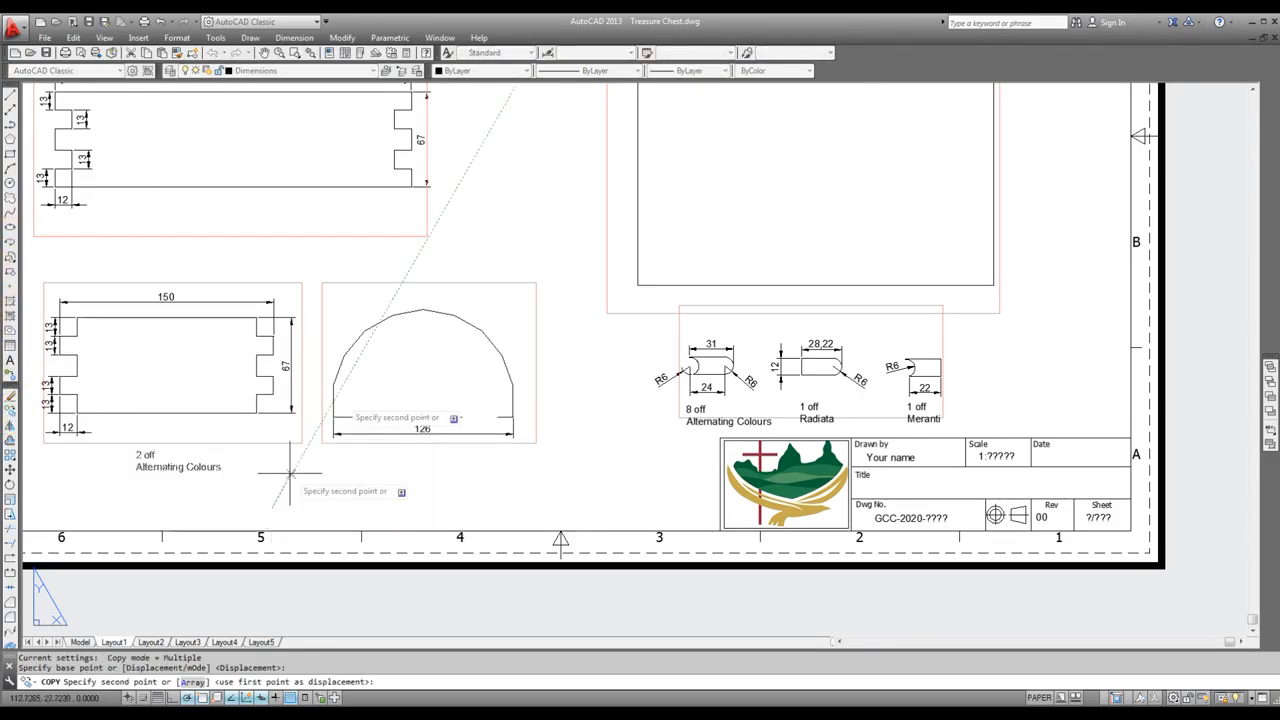
left_click(343, 255)
left_click(530, 510)
key("Escape")
Step: Check the notes across the whole sheet and save the drawing
scroll(509, 509, "down", 2)
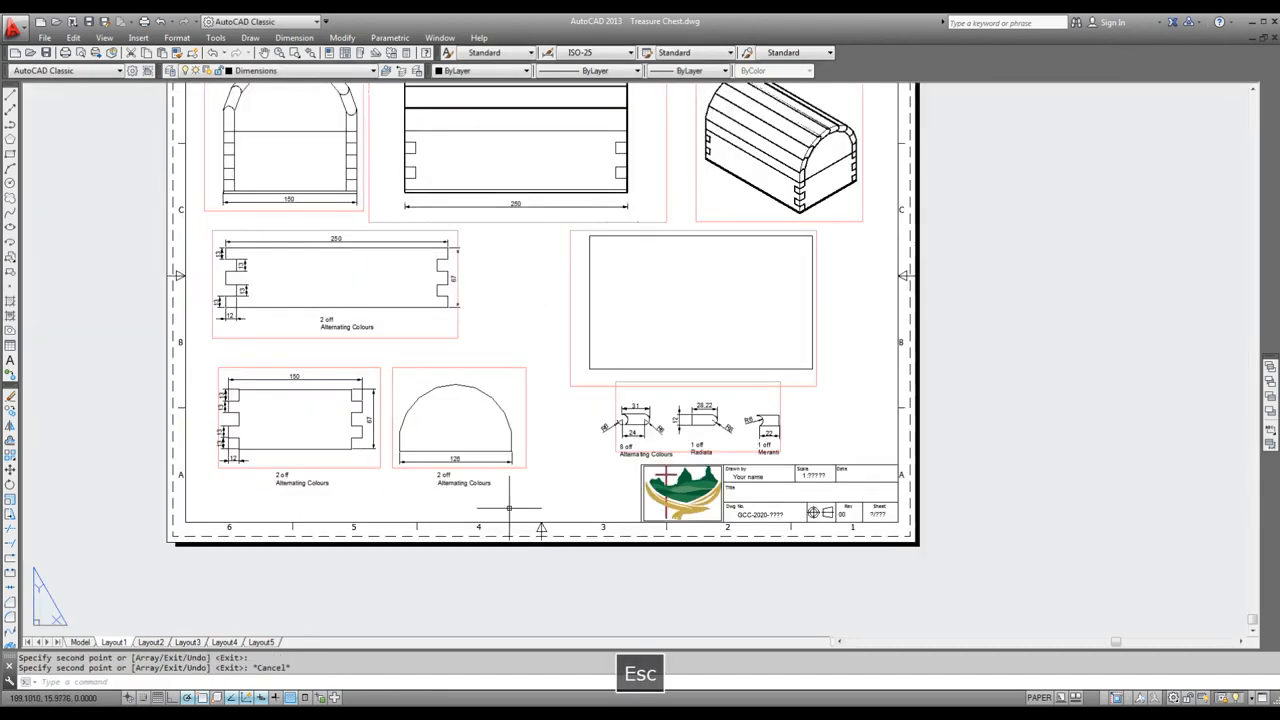
scroll(509, 509, "down", 2)
scroll(446, 263, "up", 2)
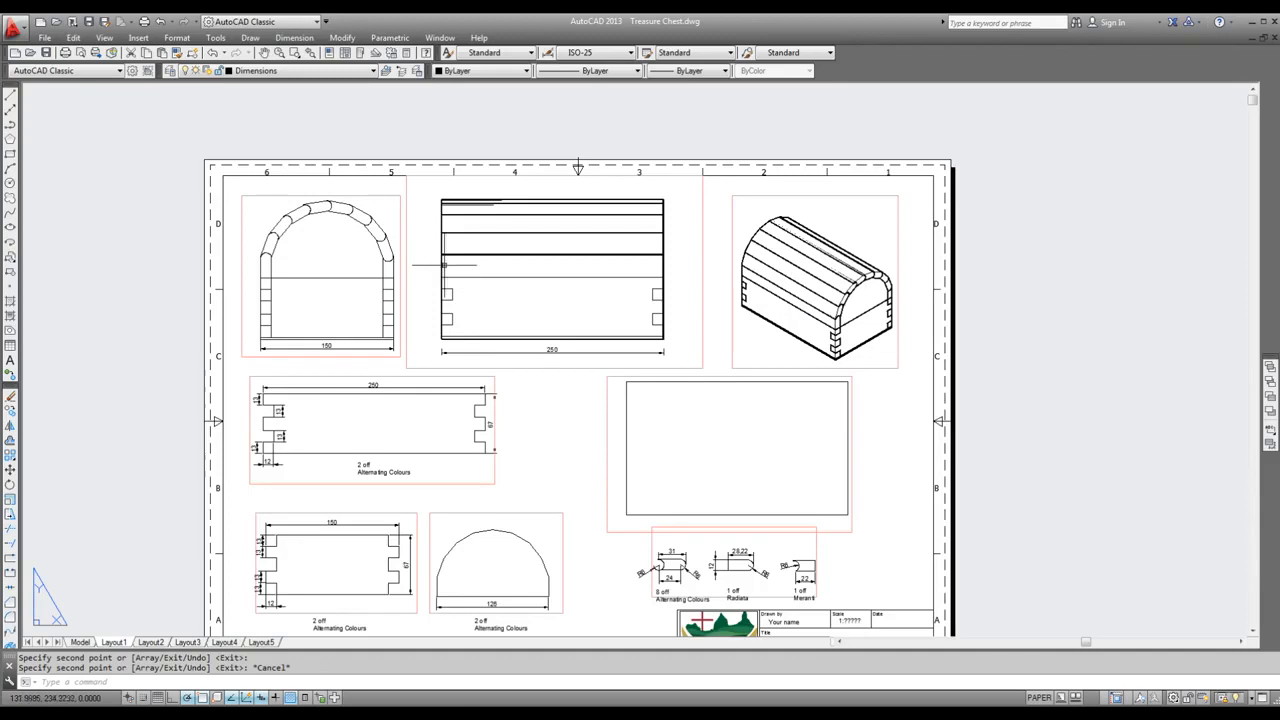
left_click(89, 24)
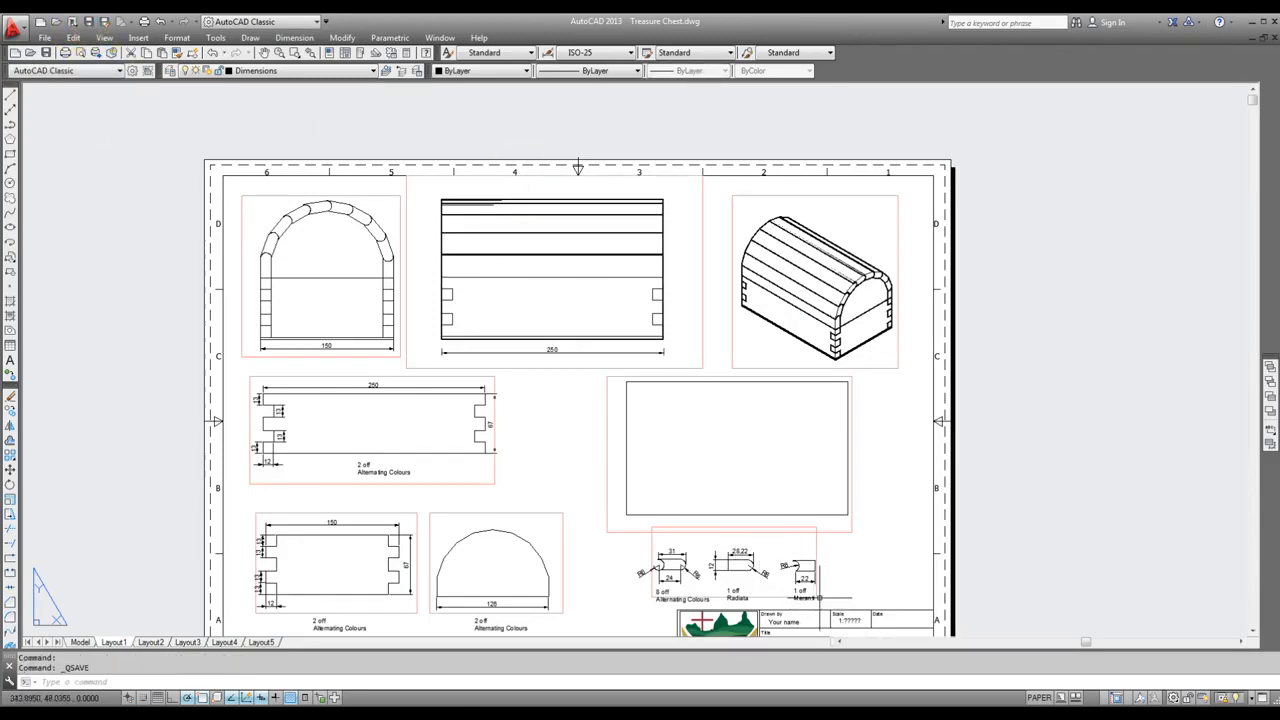
Step: Open the title block's attributes and enter the drafter's initials as the DRAWN-BY value
scroll(663, 374, "down", 2)
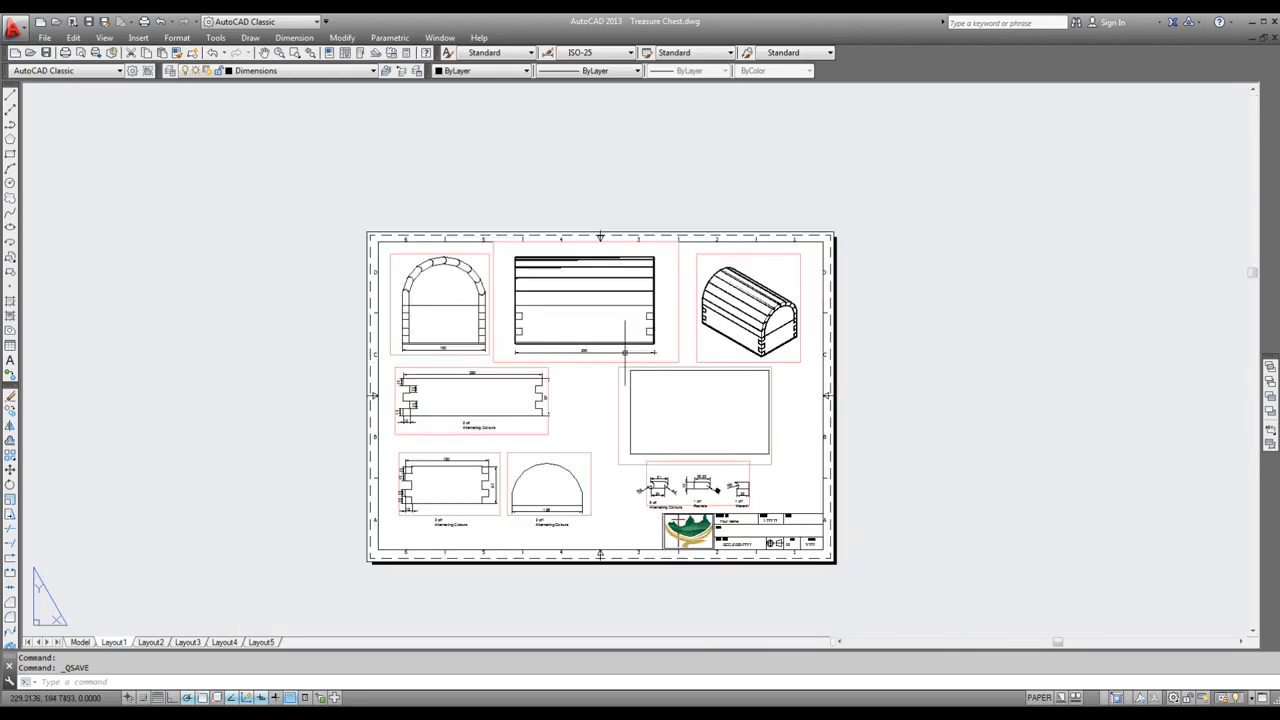
scroll(605, 527, "up", 2)
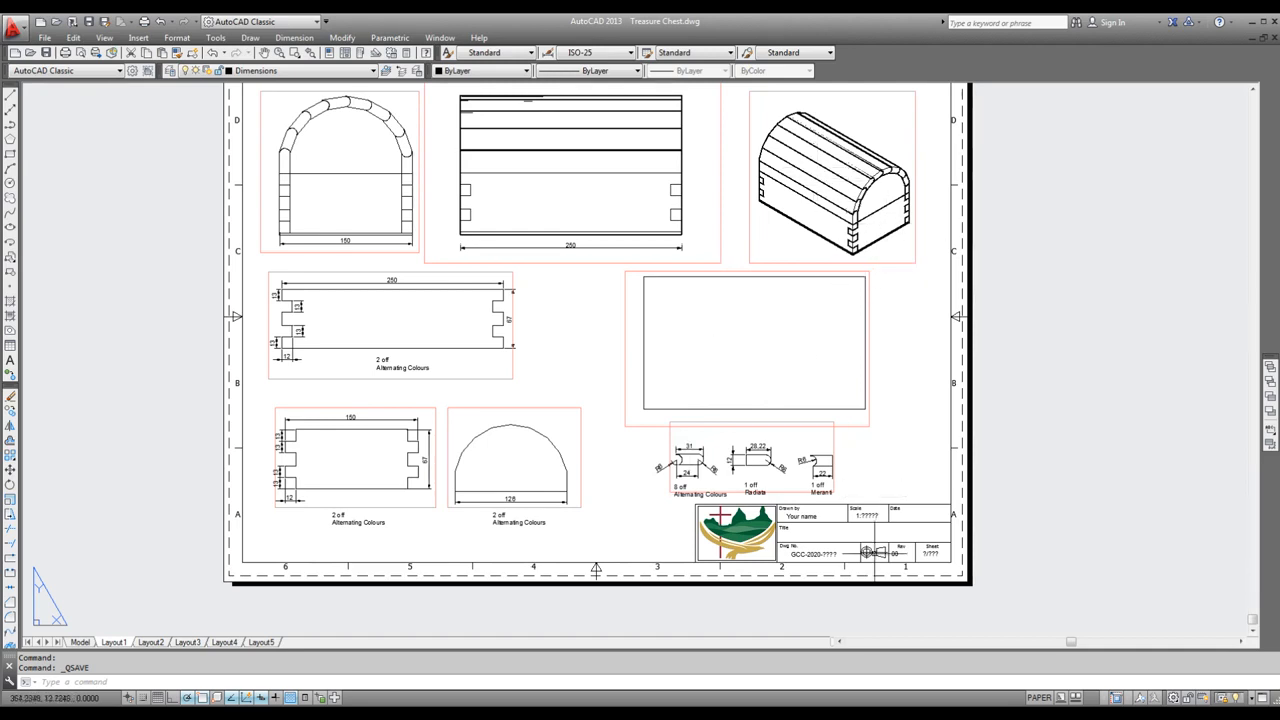
scroll(866, 572, "up", 2)
scroll(868, 572, "down", 2)
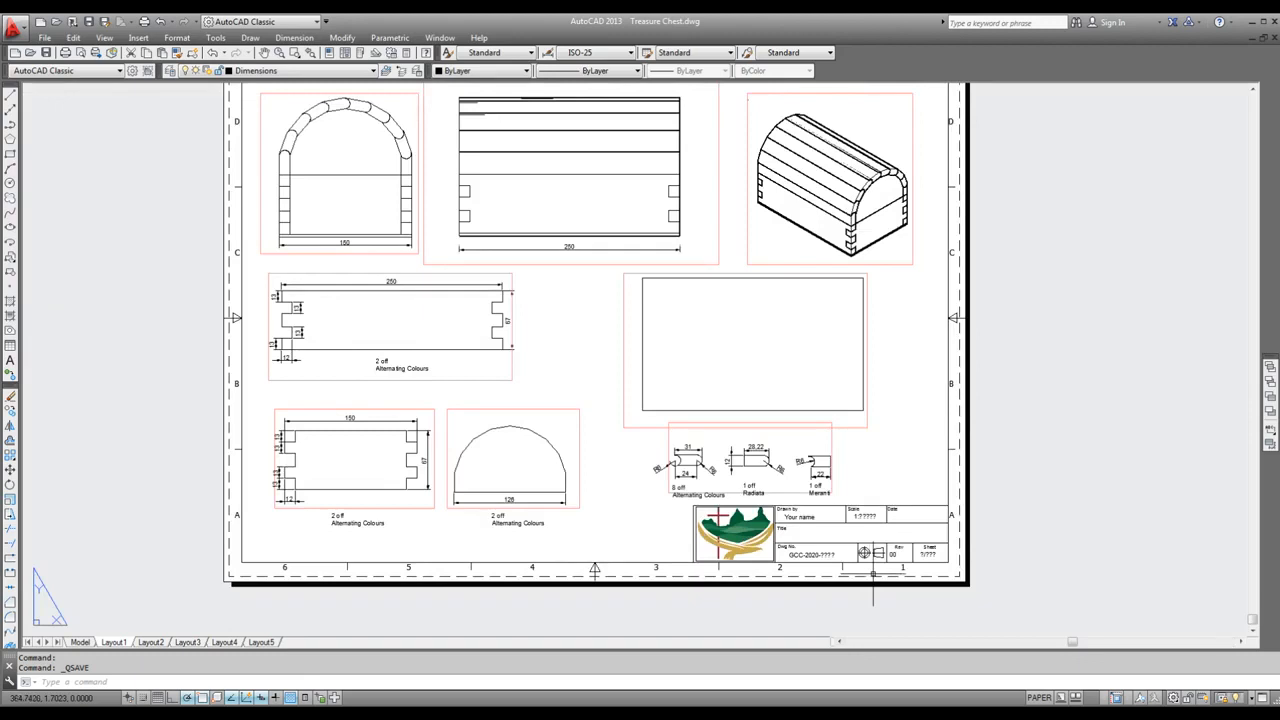
scroll(868, 572, "up", 2)
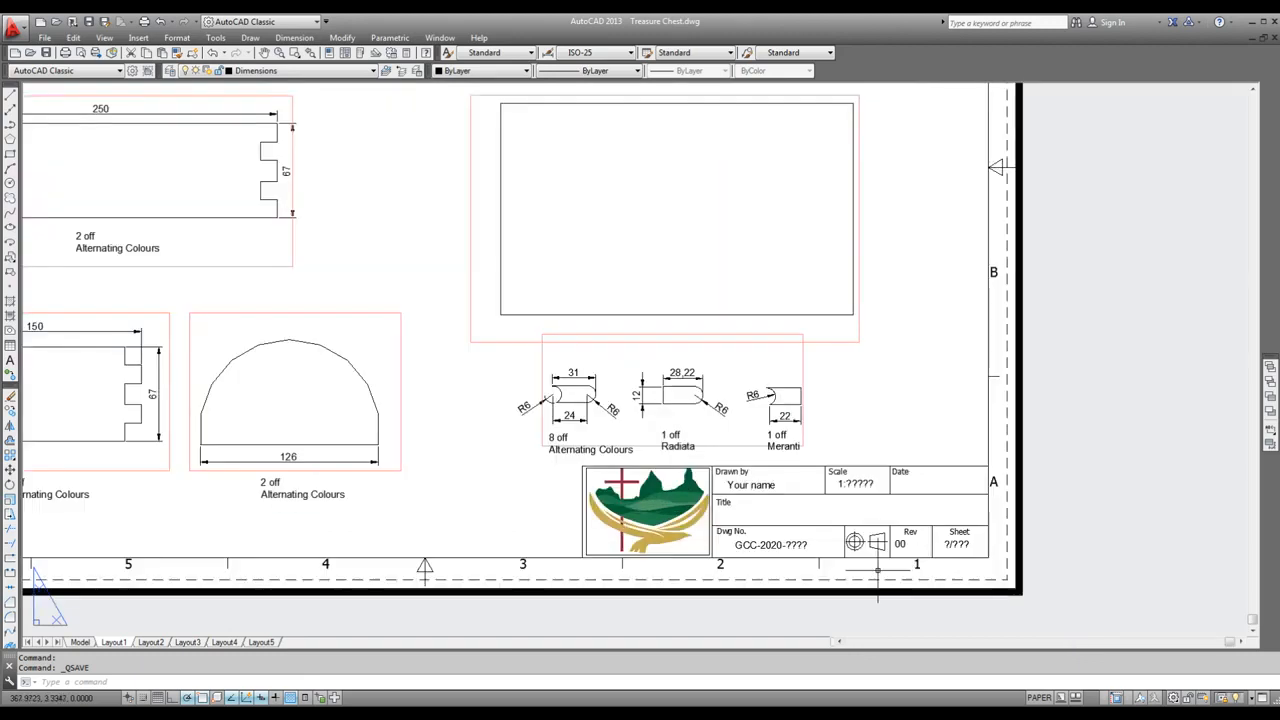
double_click(767, 484)
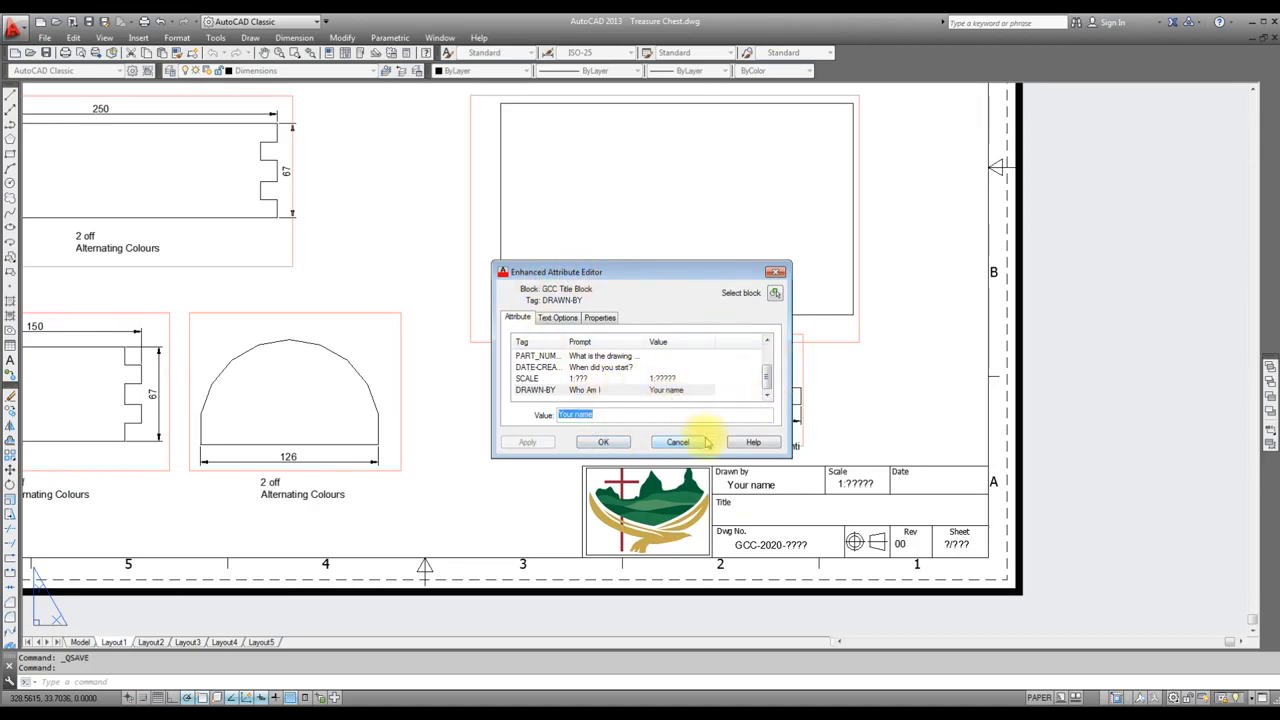
type("GA")
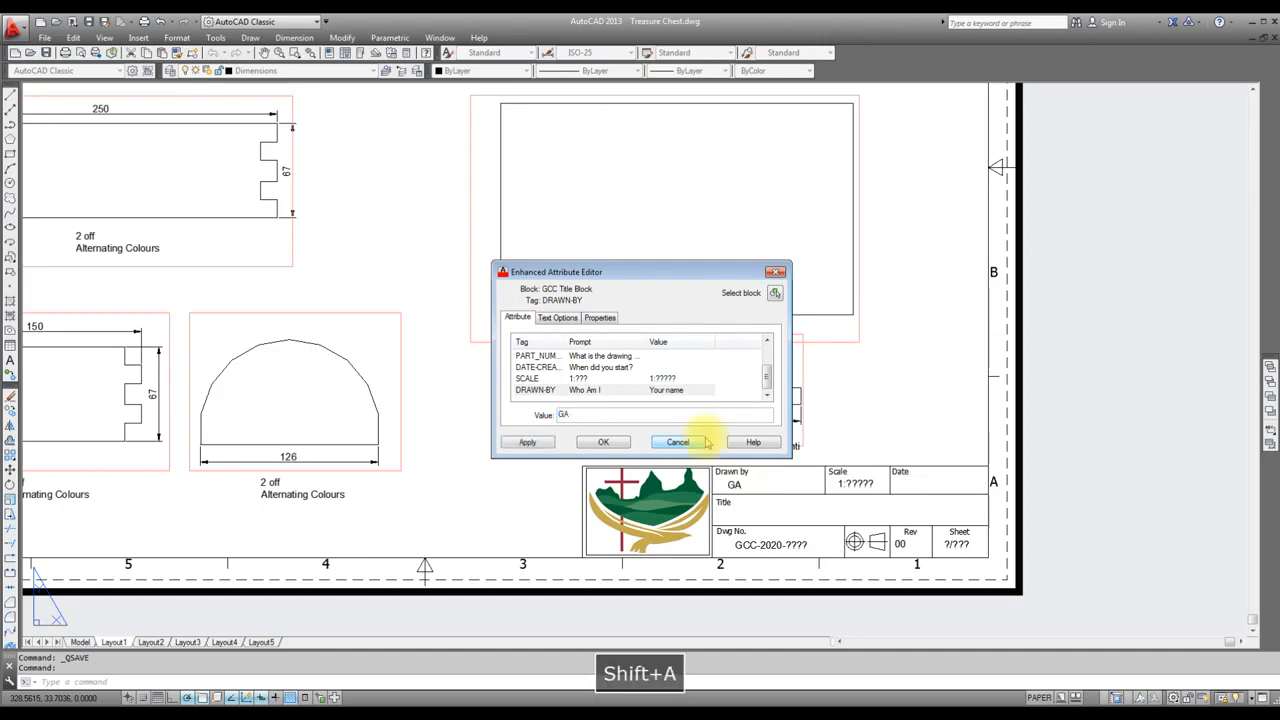
left_click(525, 441)
Step: Set the title block's SCALE attribute to 1:2 and apply it
left_click(664, 378)
left_click(597, 414)
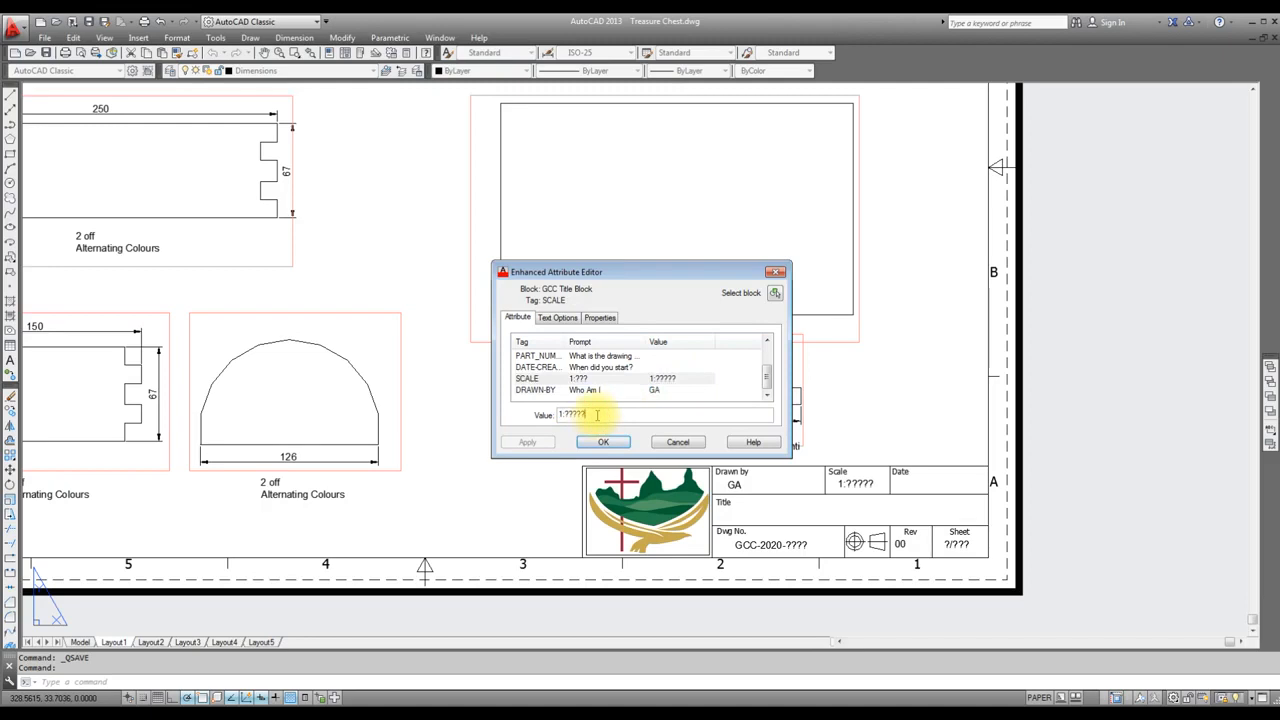
key("BackSpace")
key("BackSpace")
key("BackSpace")
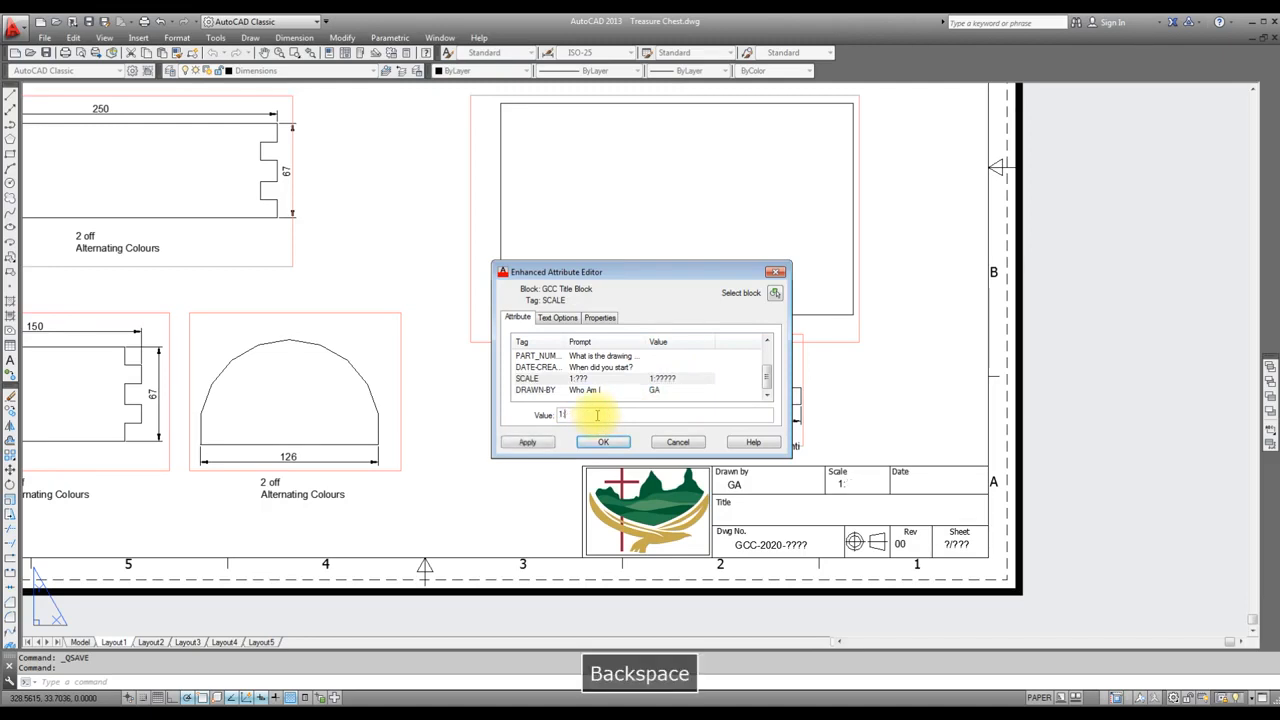
type("2")
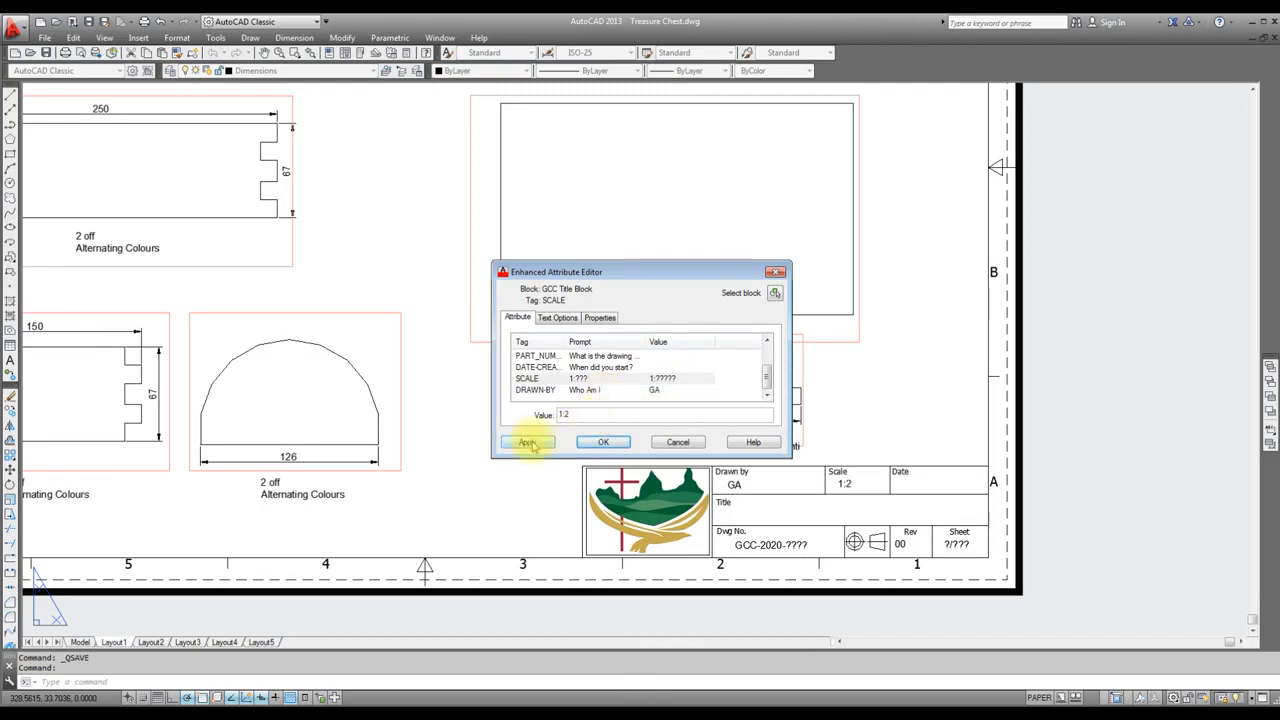
left_click(528, 442)
Step: Set the title block's DATE-CREATED attribute to 11/05/2020 and apply it
left_click(607, 368)
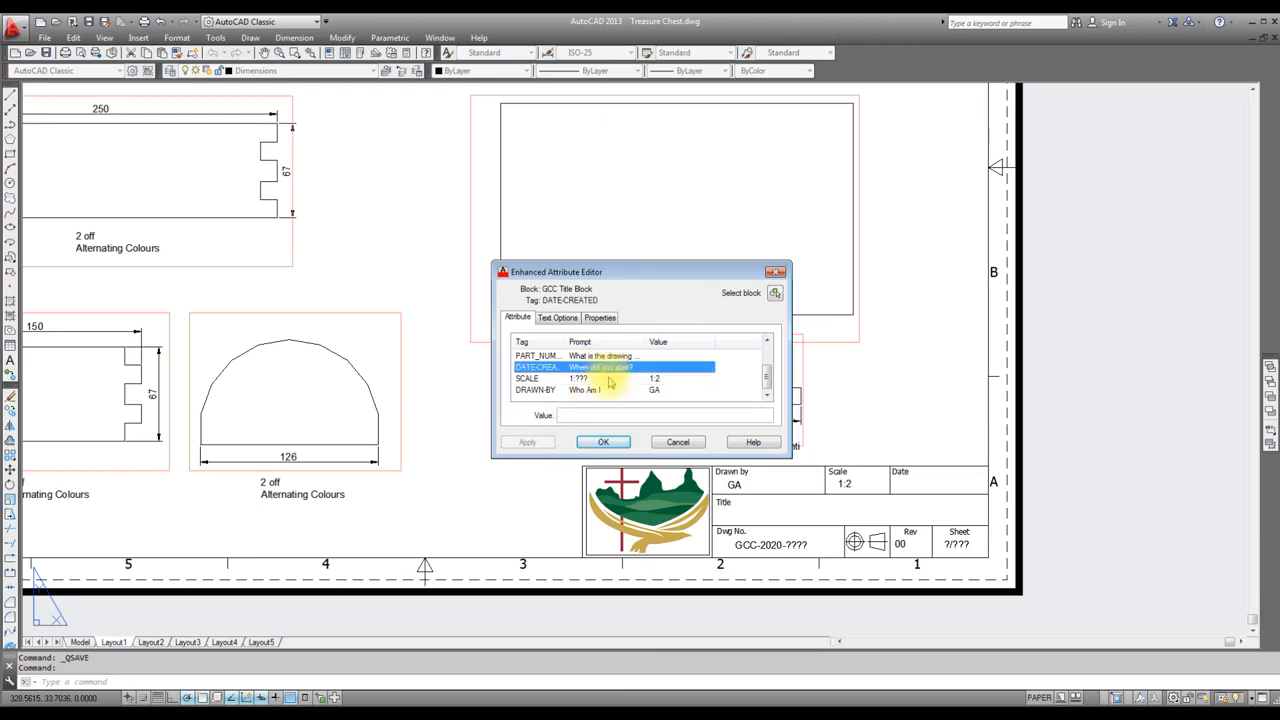
left_click(575, 415)
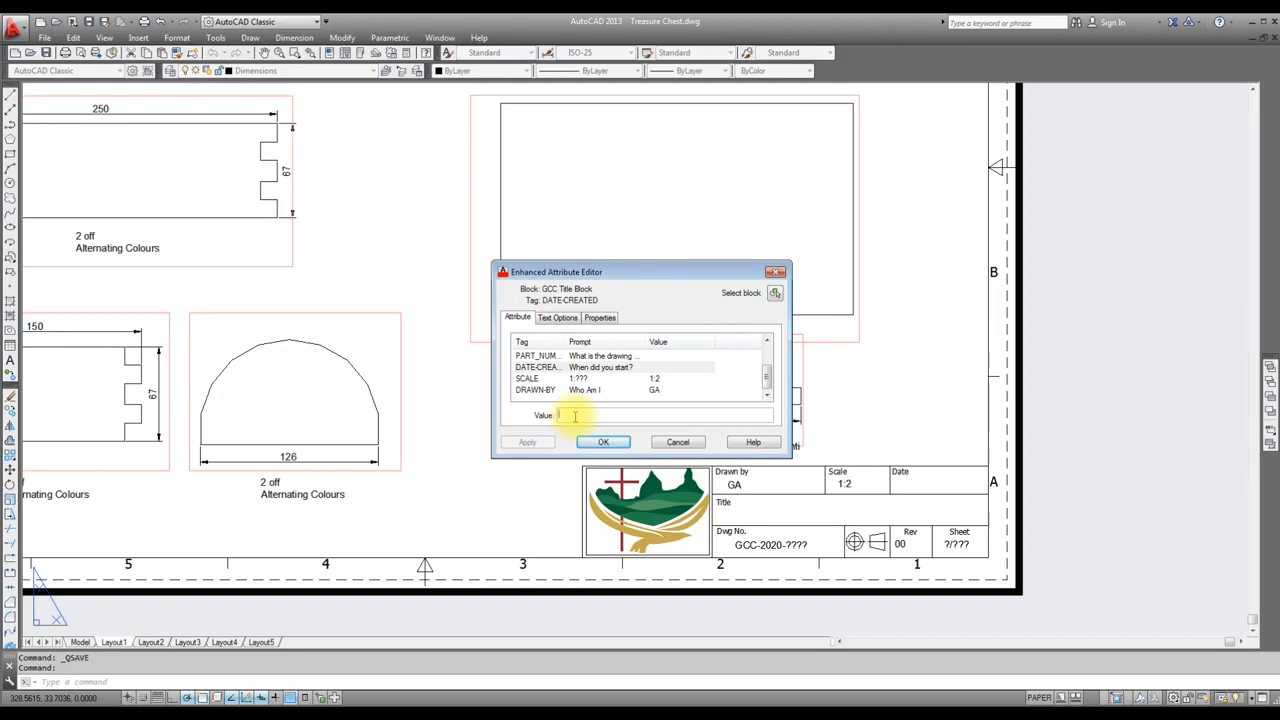
type("11")
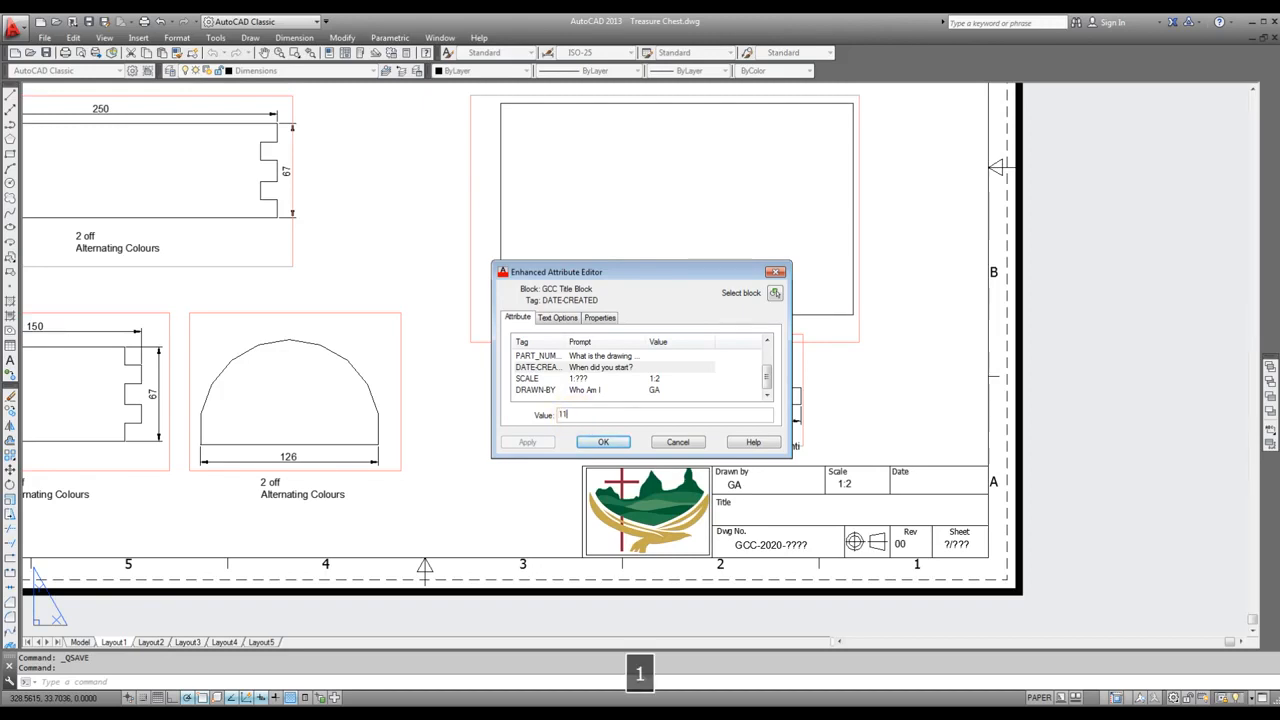
type("/05/2020")
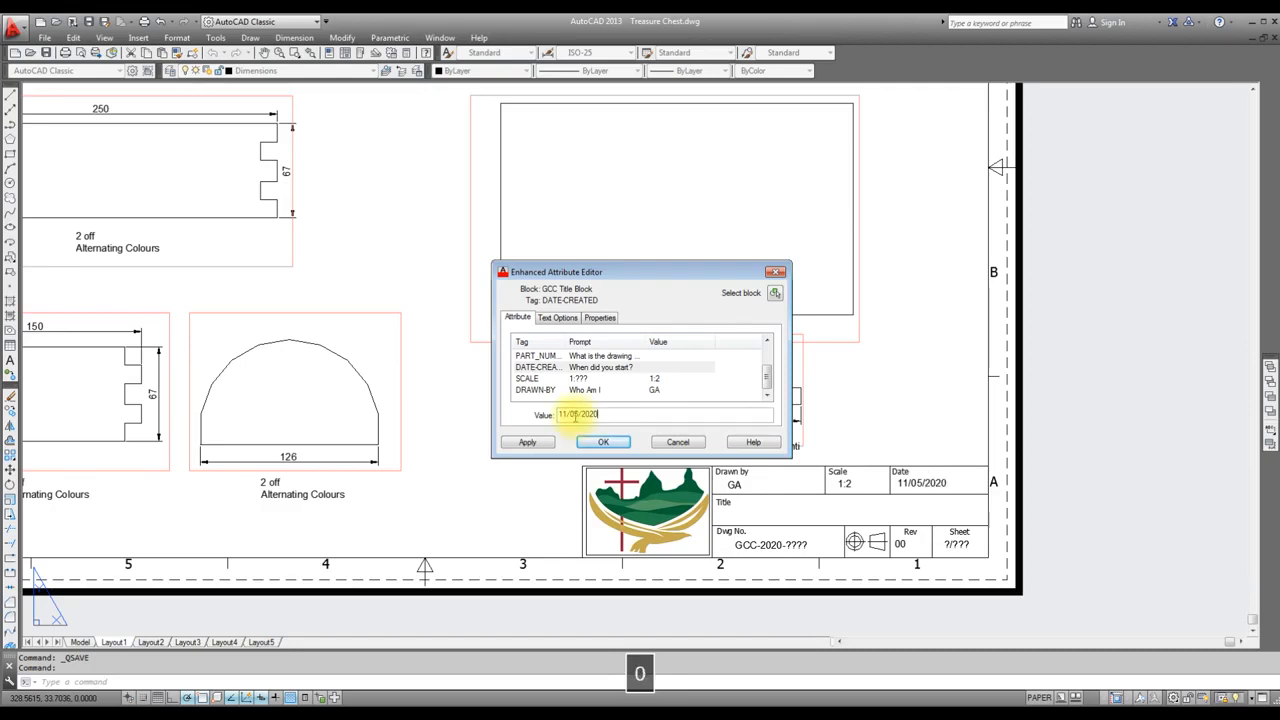
left_click(533, 444)
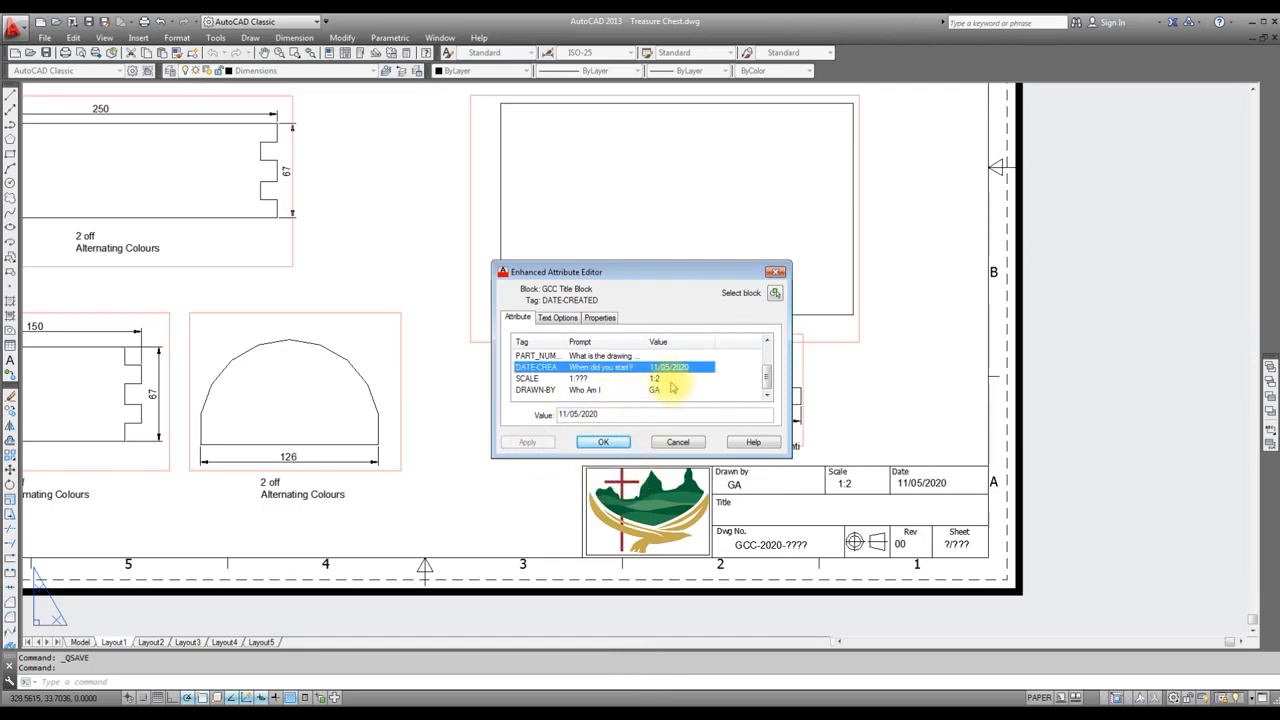
Step: Set the title block's PART_NUMBER attribute to "Treasure Chest" and apply it
left_click(625, 356)
left_click(596, 414)
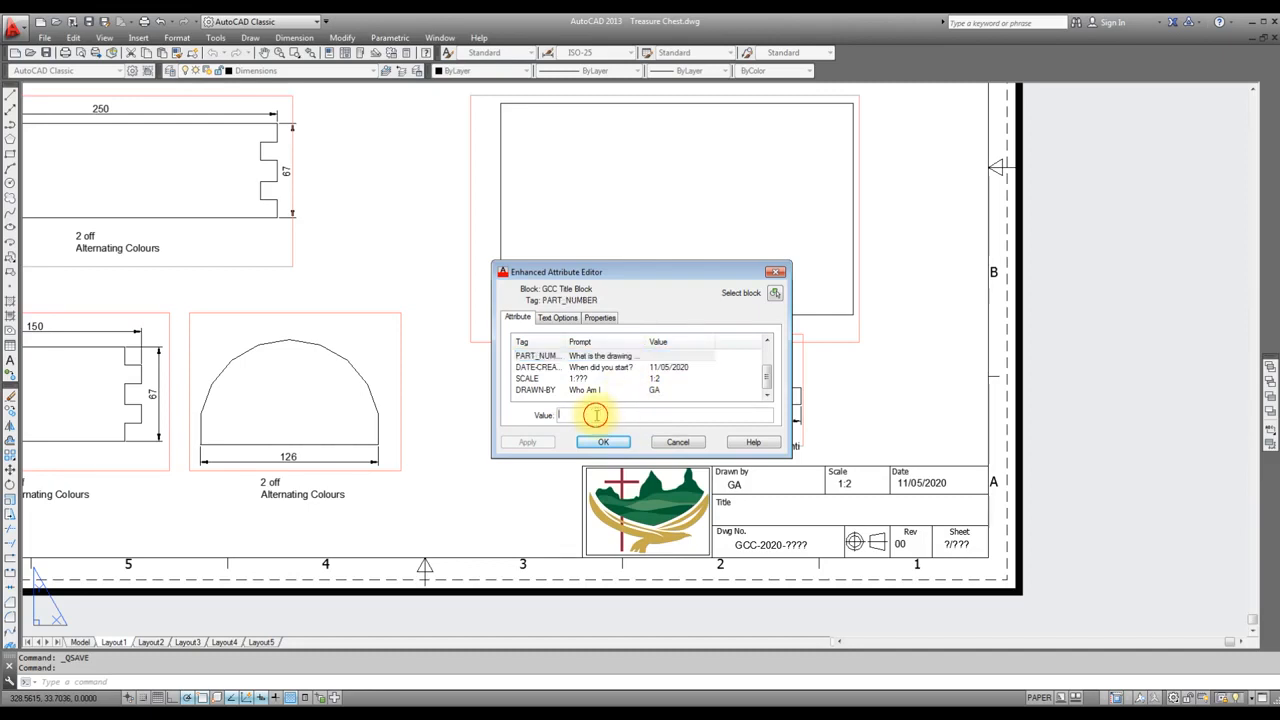
type("Treasut")
key("BackSpace")
type("re ")
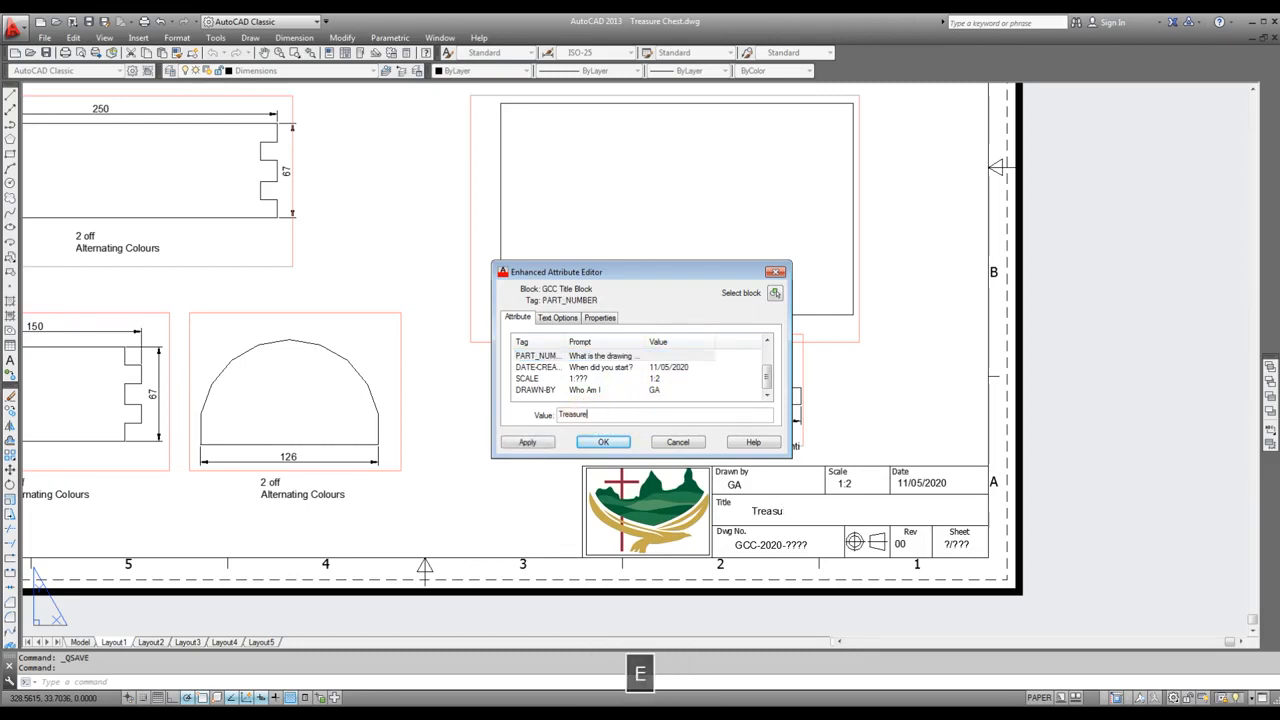
type("Chest")
left_click(524, 443)
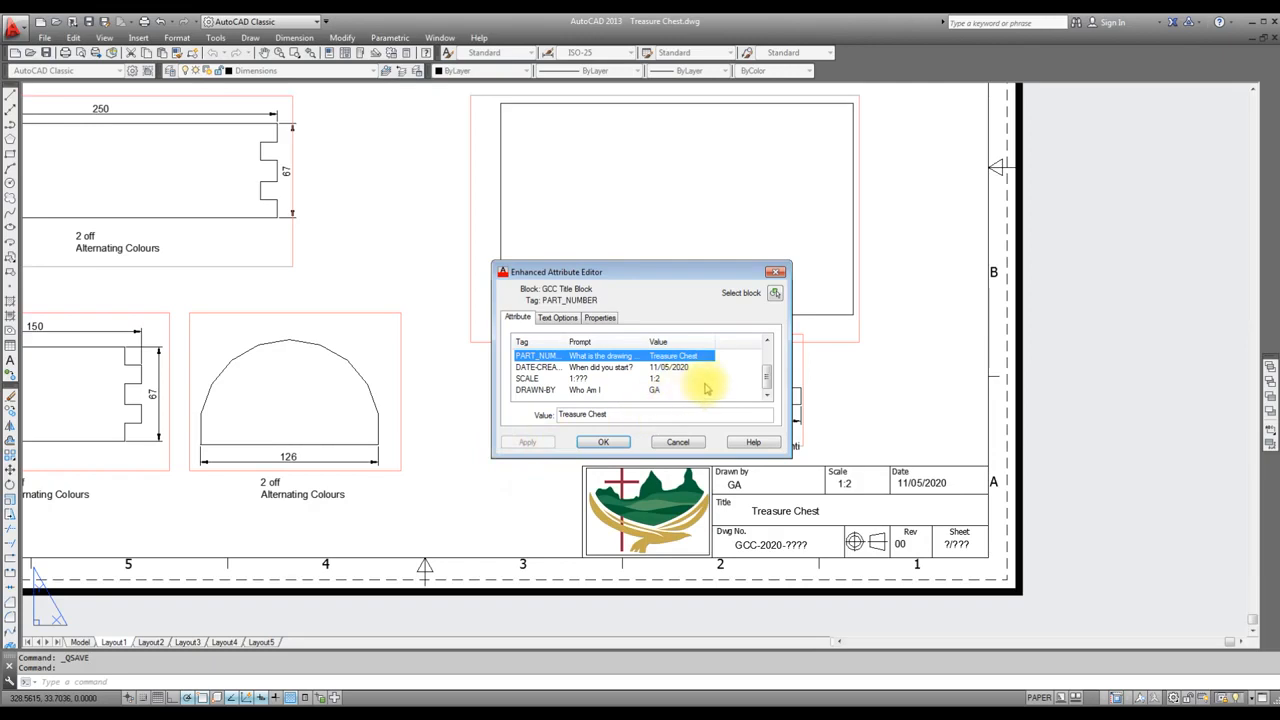
Step: Set the title block's DWG_NO attribute to GCC-2020-01 and apply it
left_click_drag(767, 378, 765, 346)
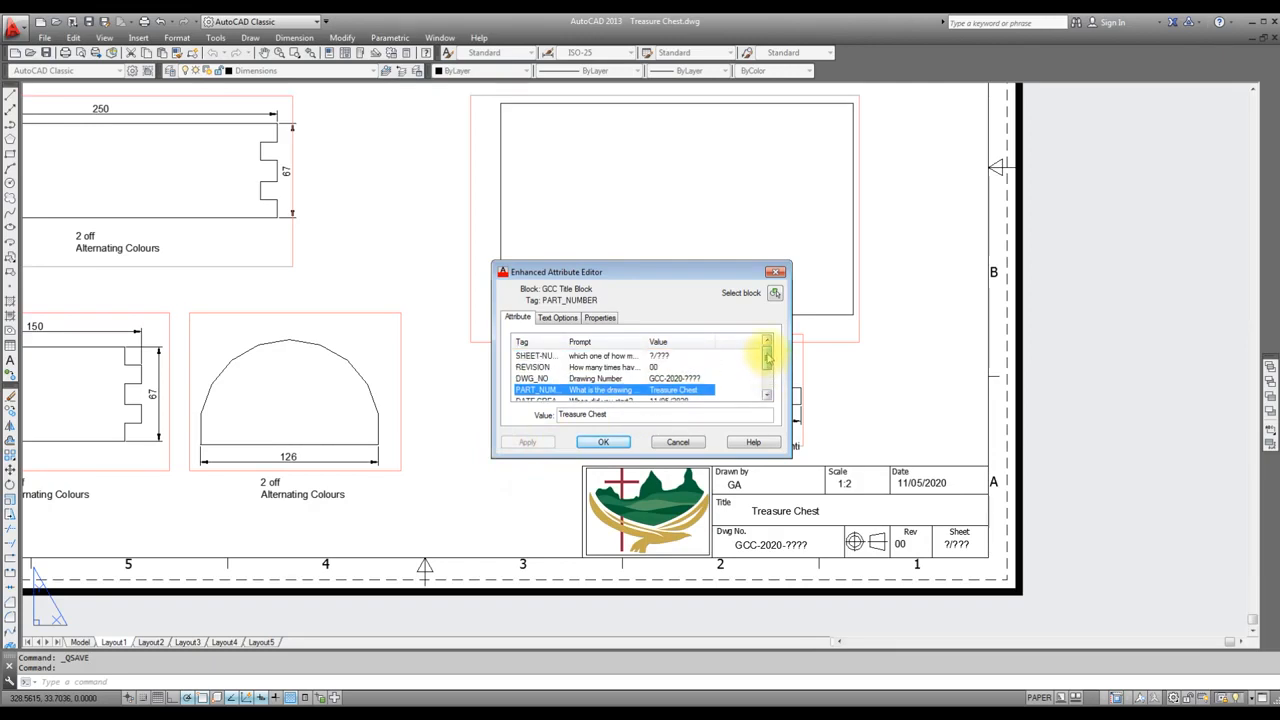
left_click(689, 378)
left_click(626, 415)
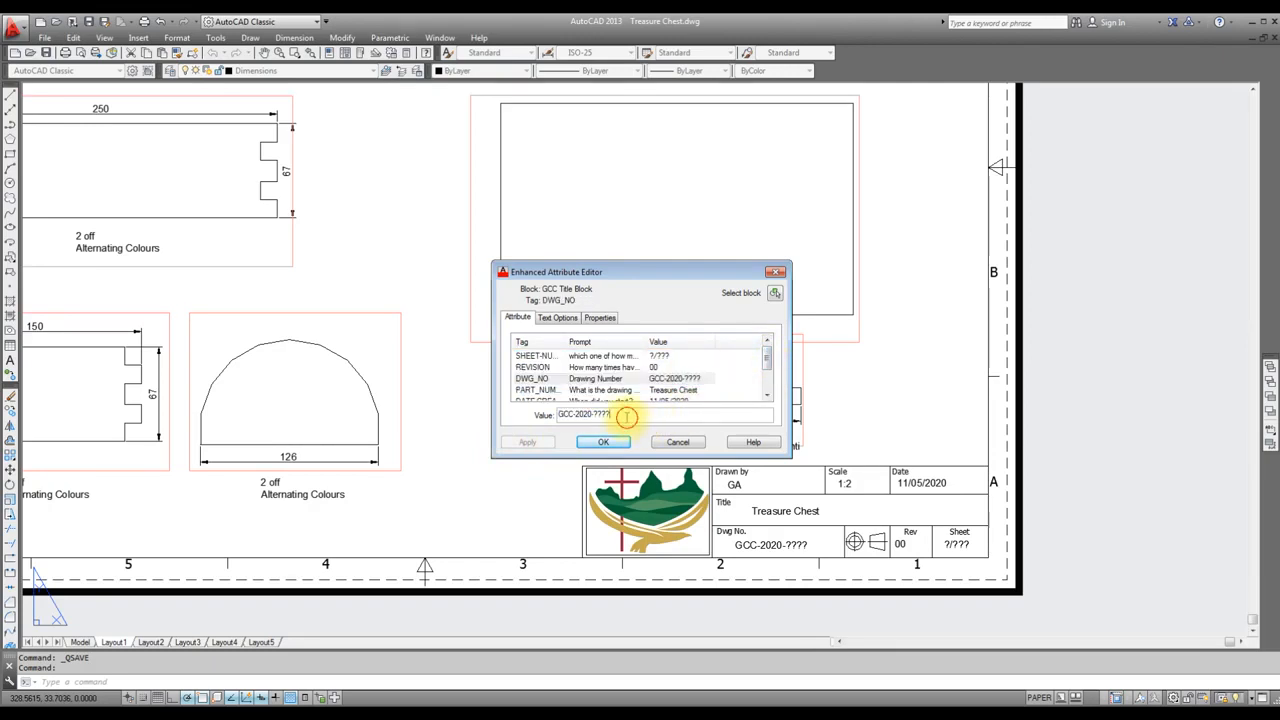
key("BackSpace")
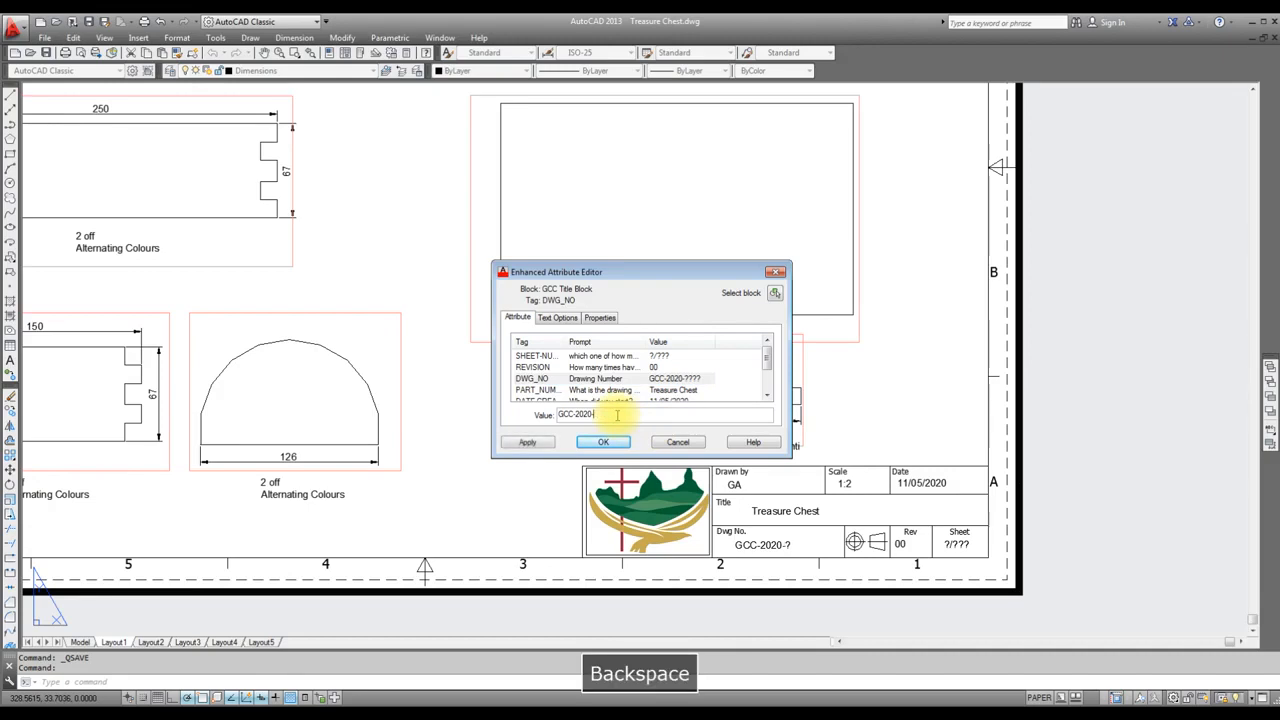
type("01")
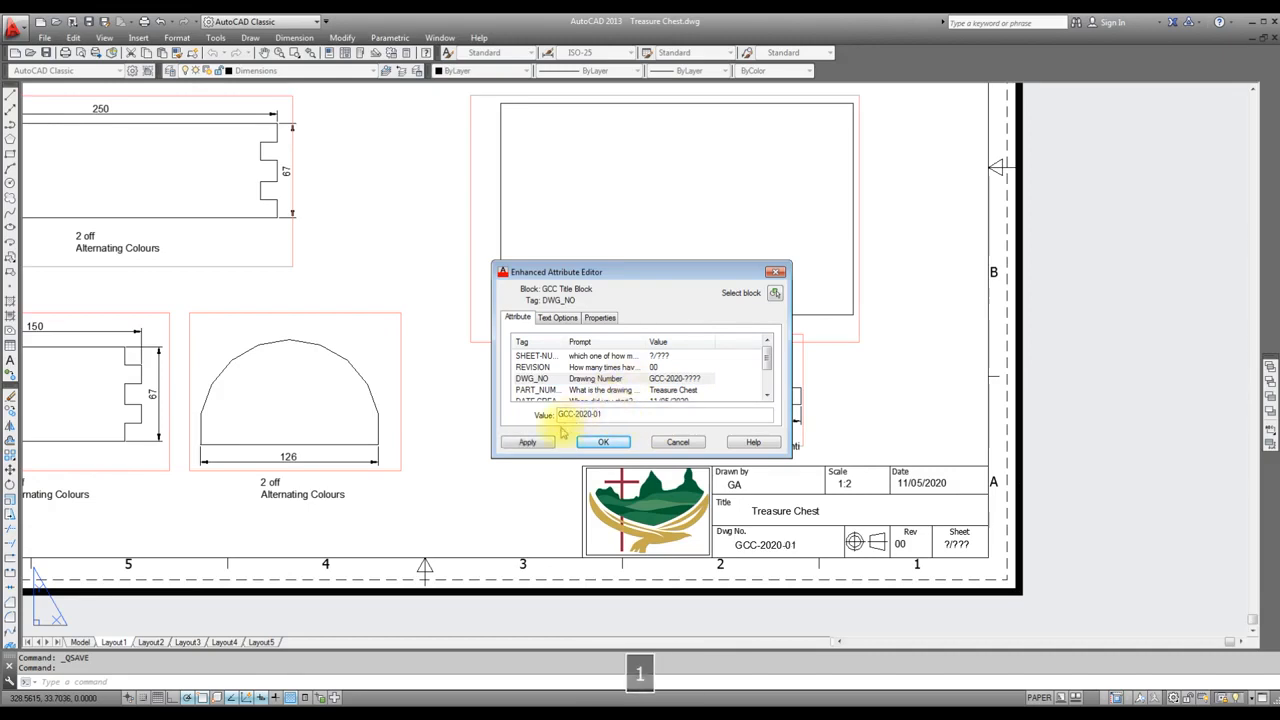
left_click(528, 442)
Step: Set the title block's SHEET-NUMBER attribute to "1 of 1", apply it and finish editing the attributes
left_click(613, 367)
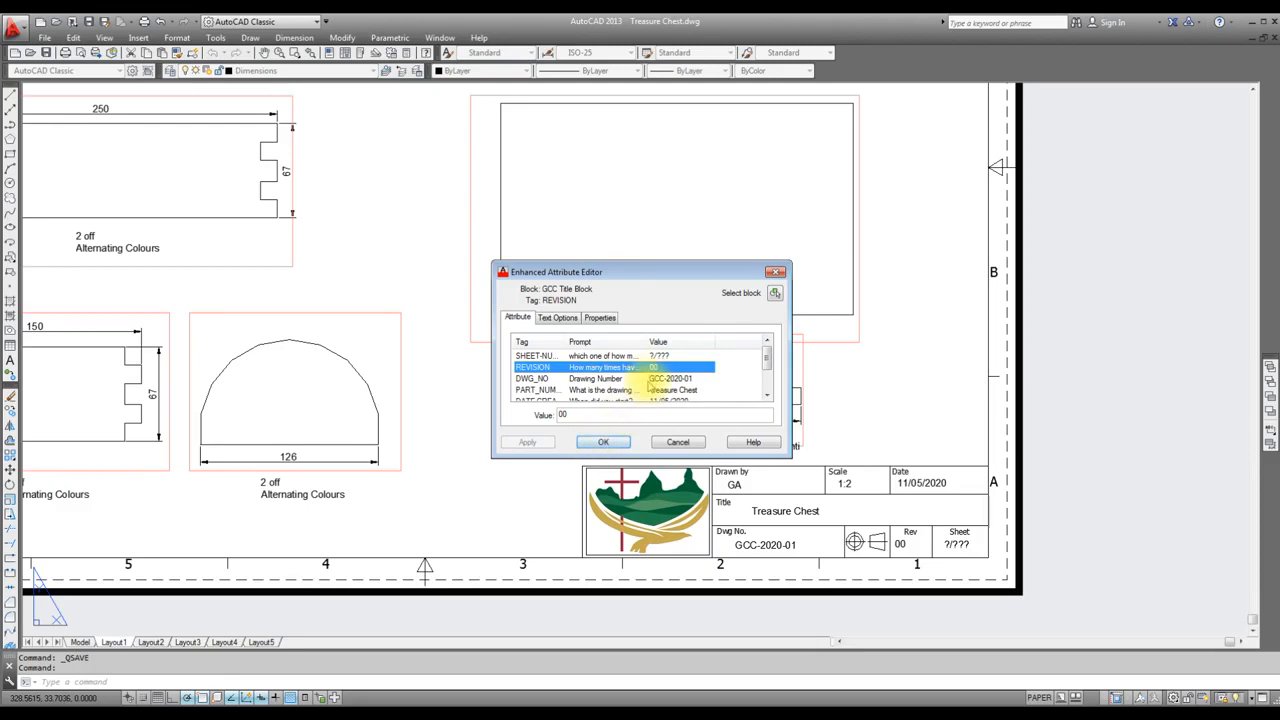
left_click(626, 356)
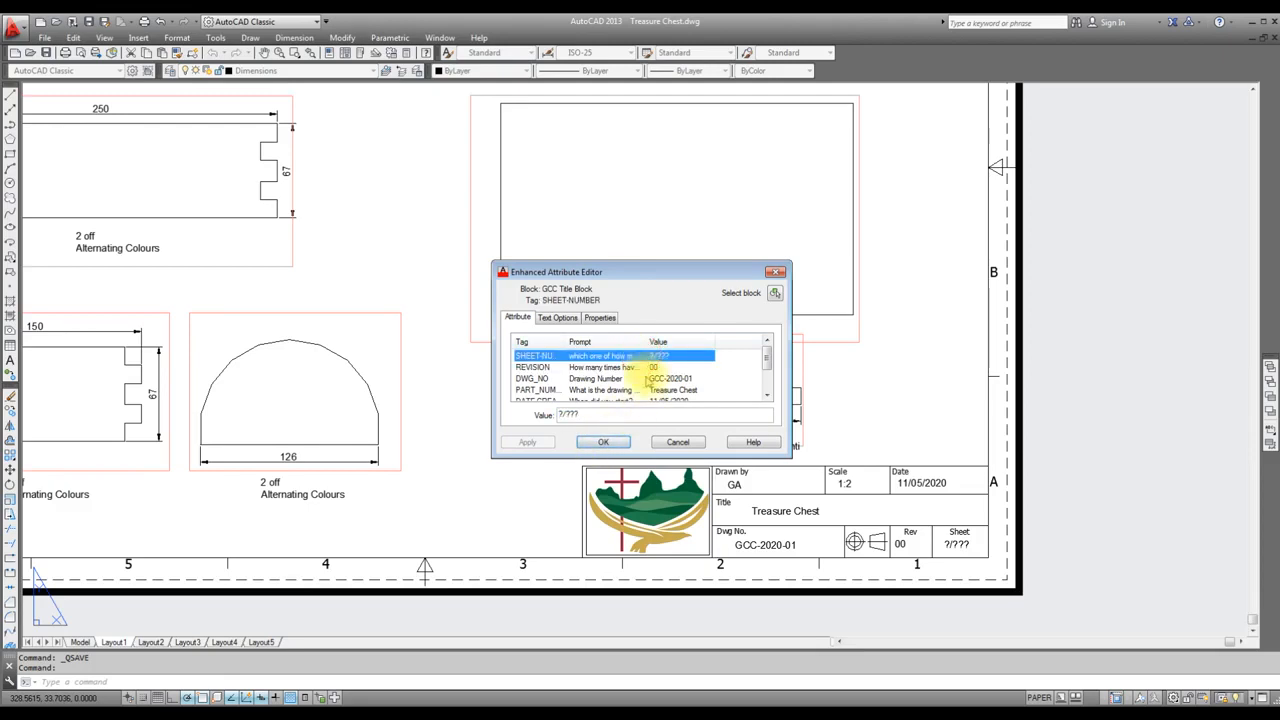
left_click(602, 413)
key("BackSpace")
key("BackSpace")
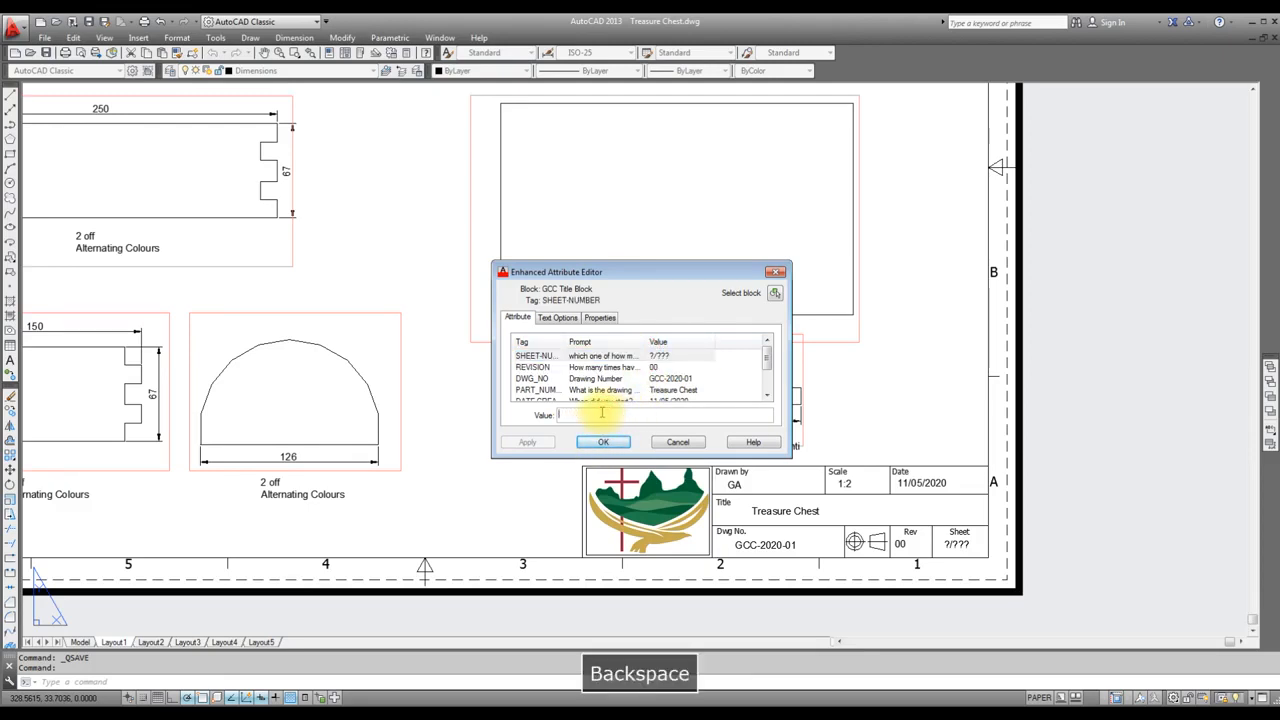
type("1 of ")
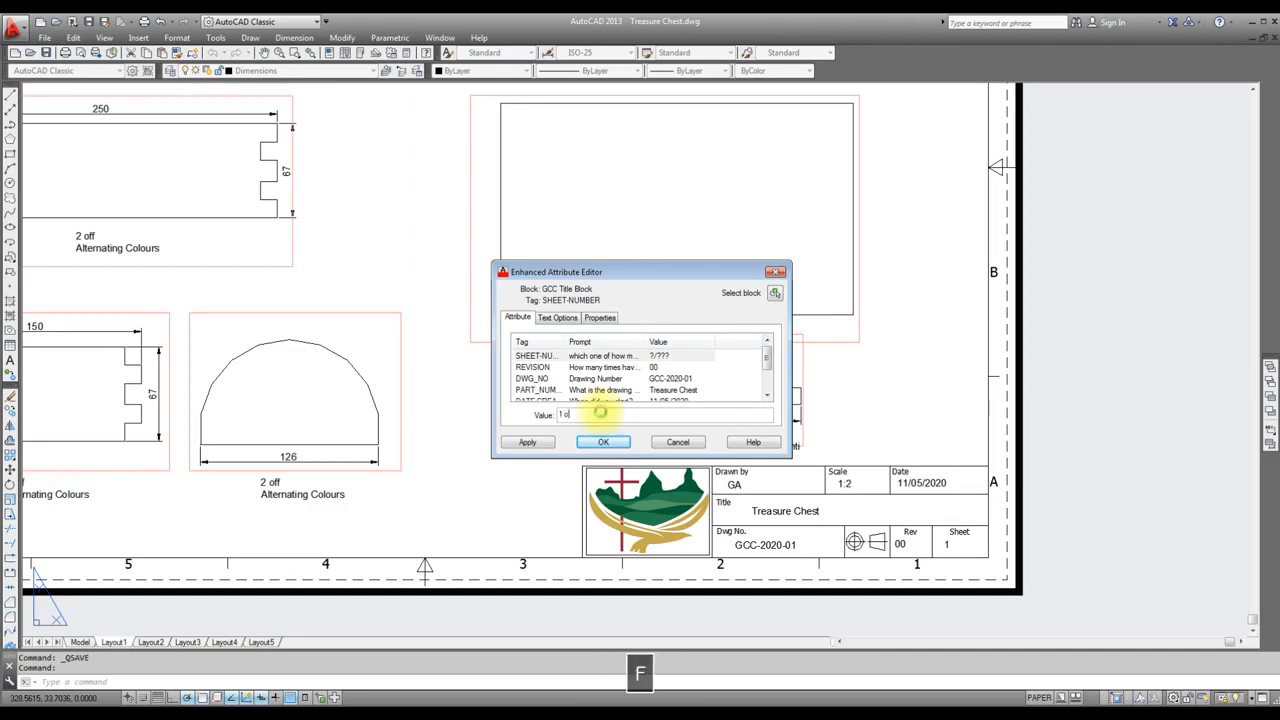
type("1")
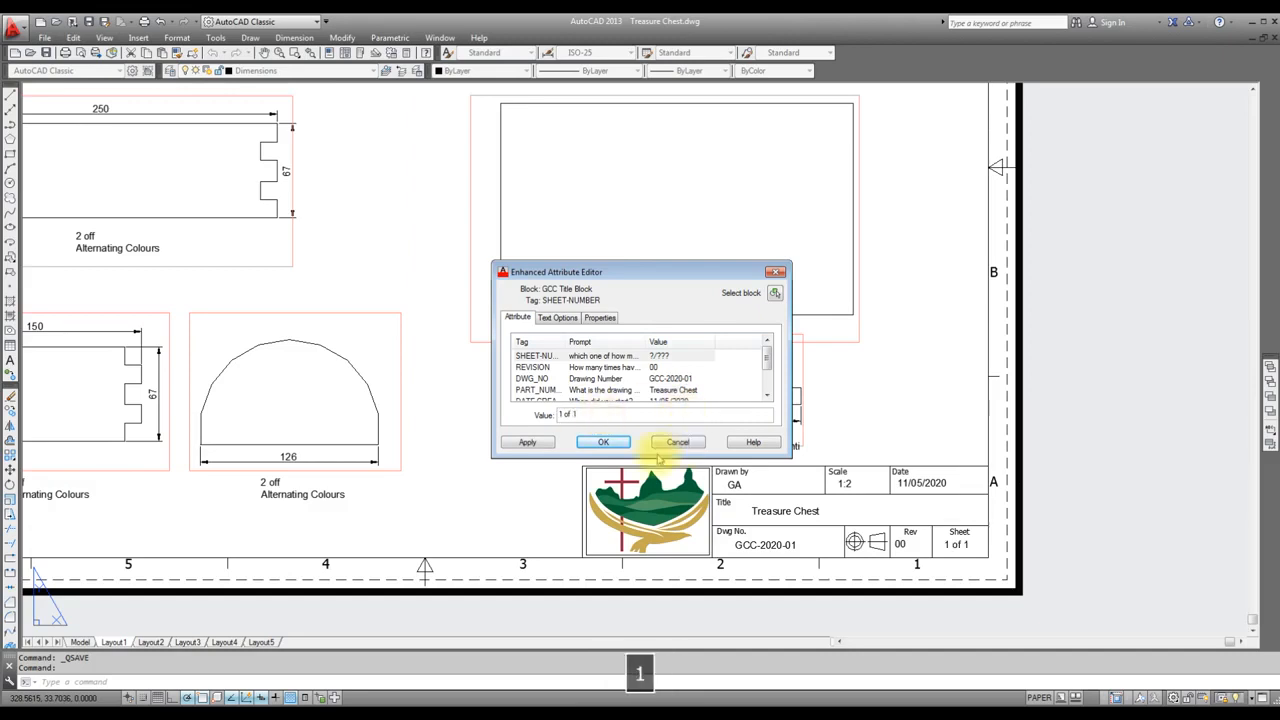
left_click(527, 442)
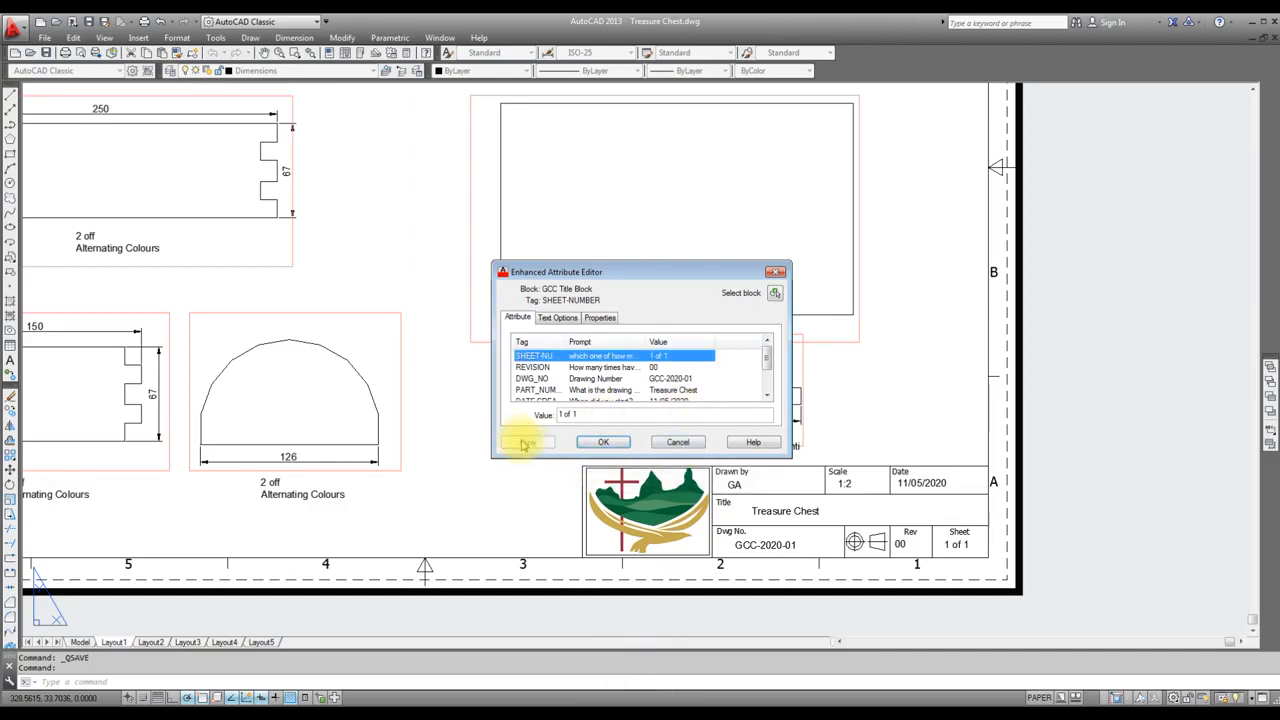
left_click(605, 443)
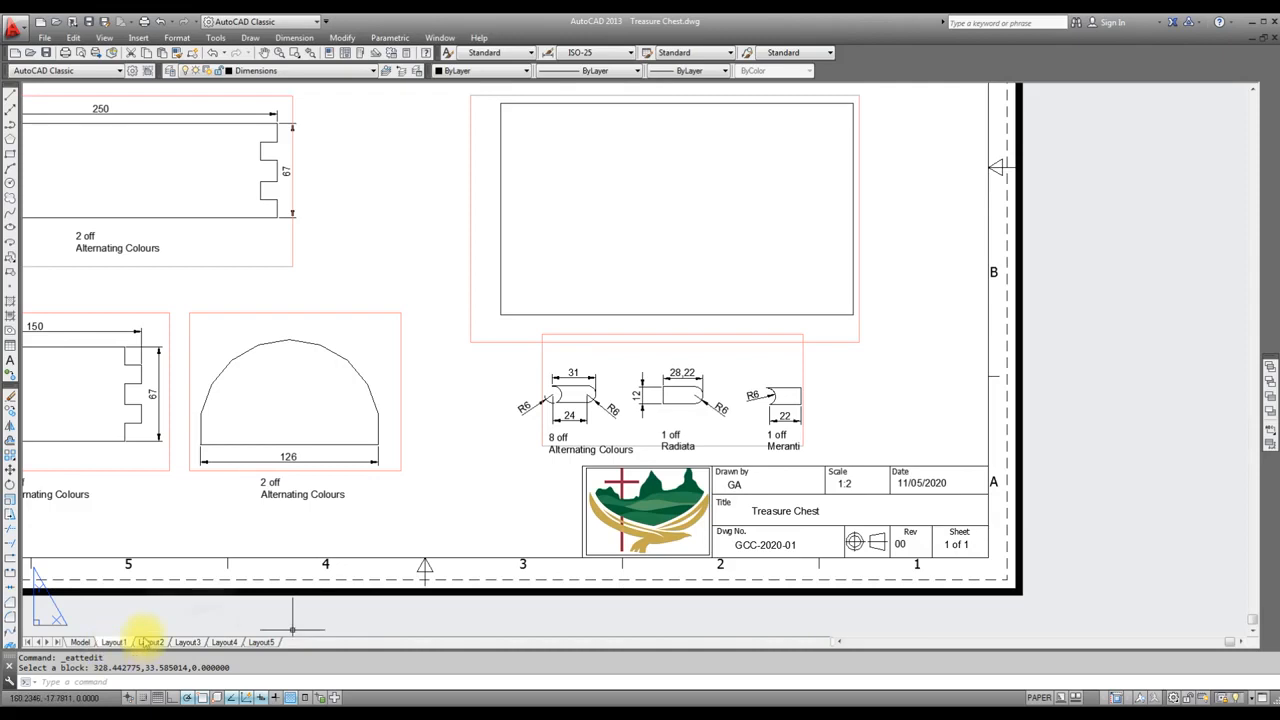
Step: Add a vertical linear dimension to the left edge of the large rectangular panel above the small slat profiles
mouse_move(148, 644)
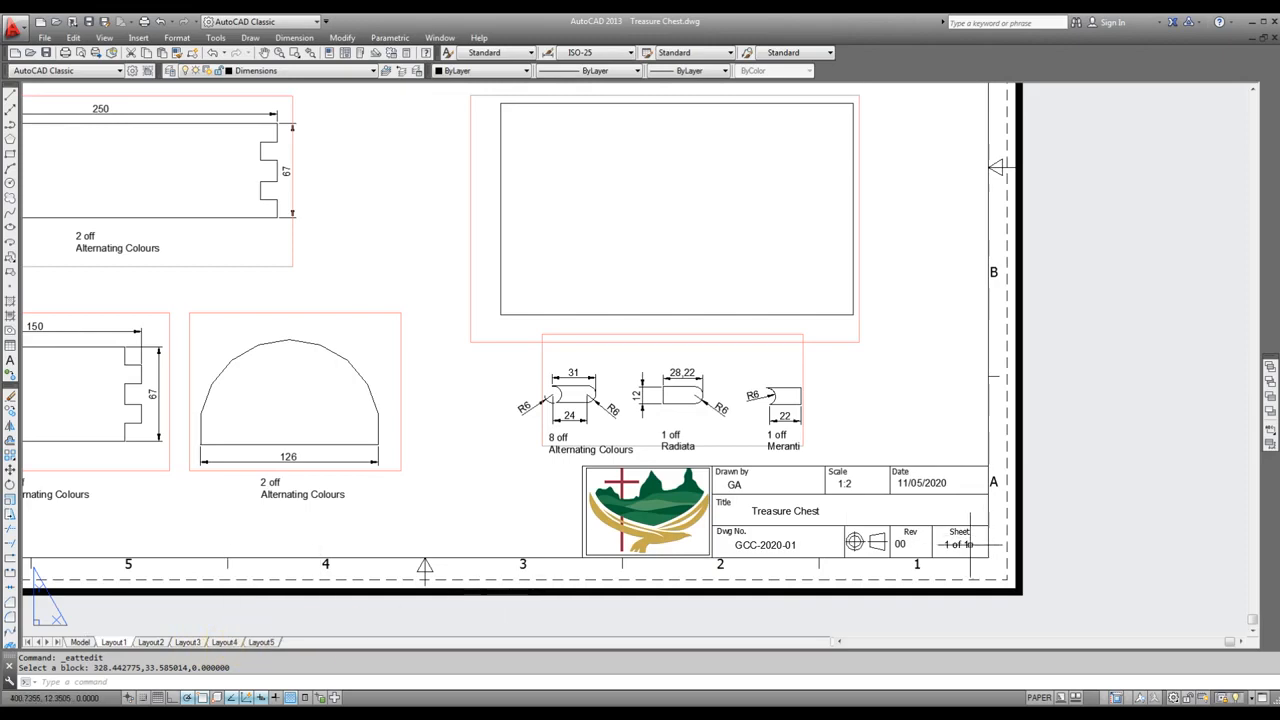
scroll(950, 522, "down", 3)
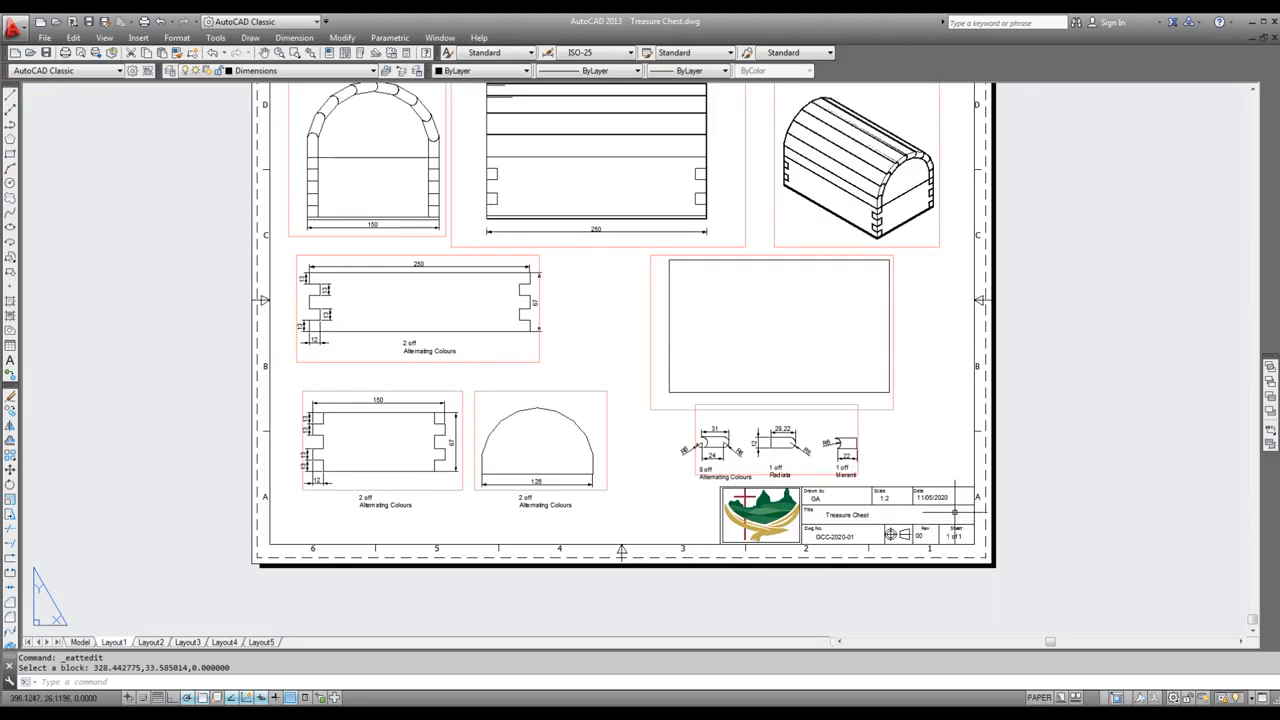
scroll(948, 545, "up", 2)
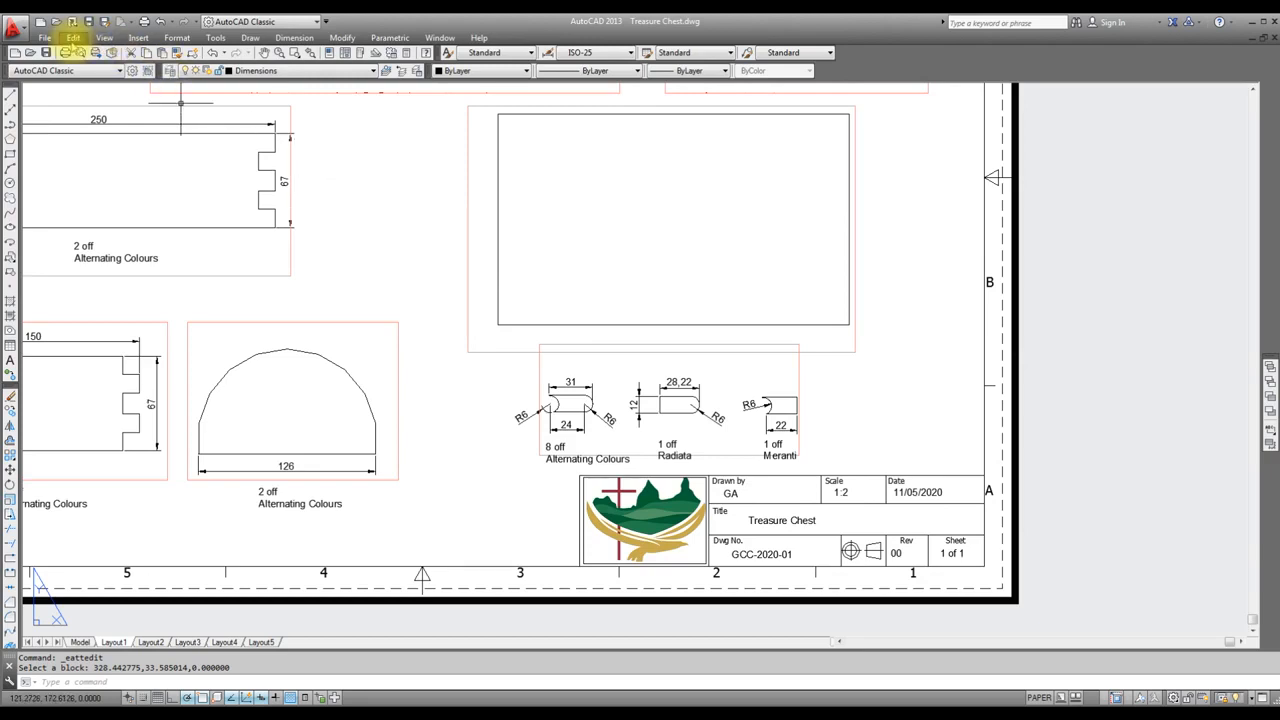
left_click(293, 37)
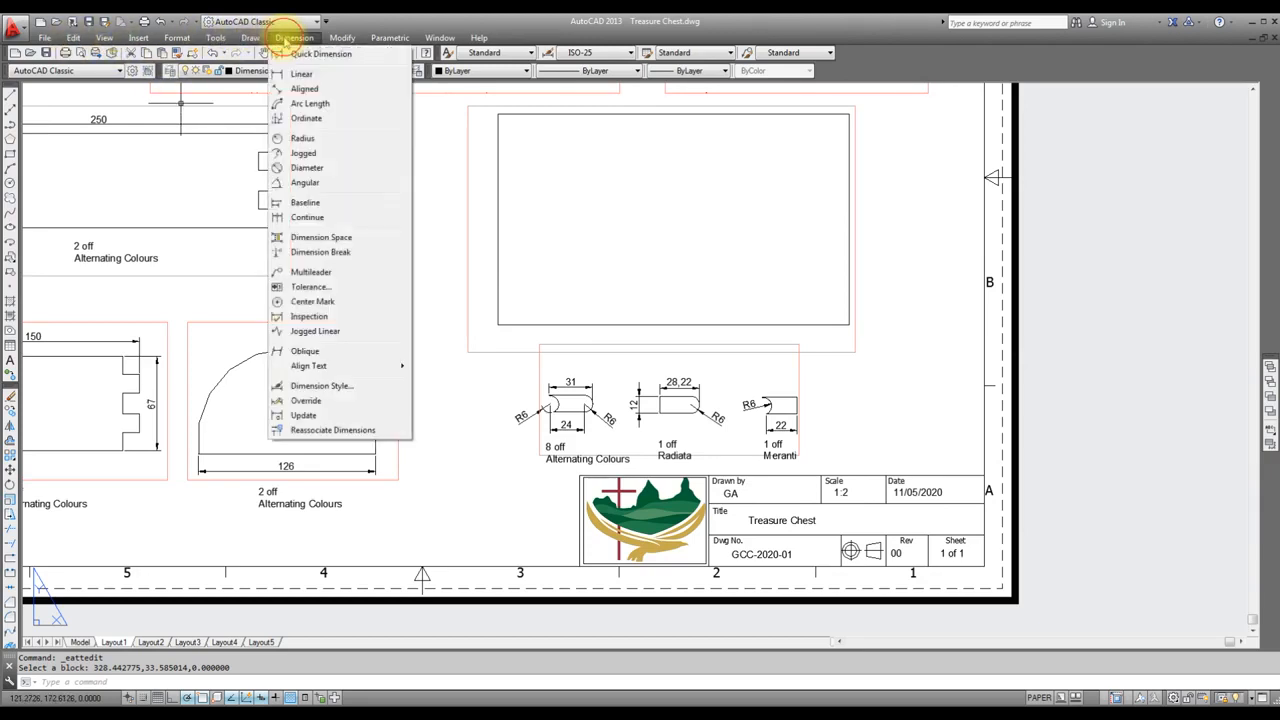
left_click(279, 75)
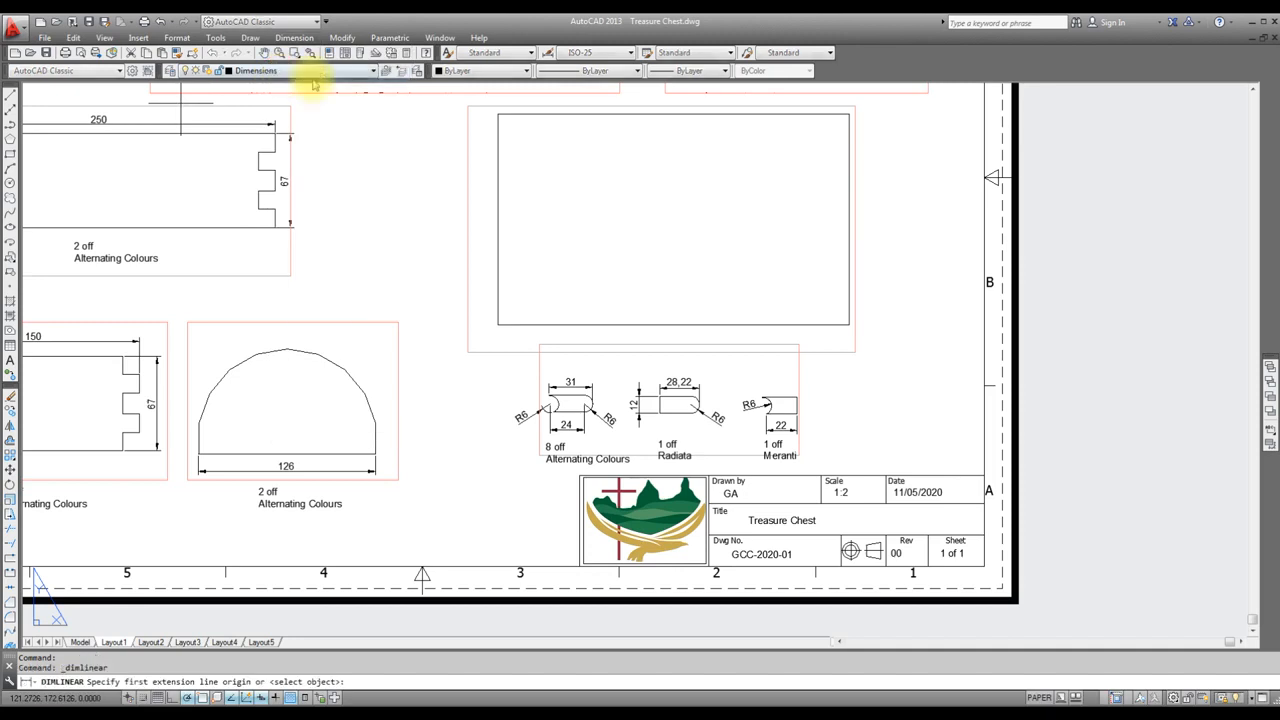
left_click(498, 115)
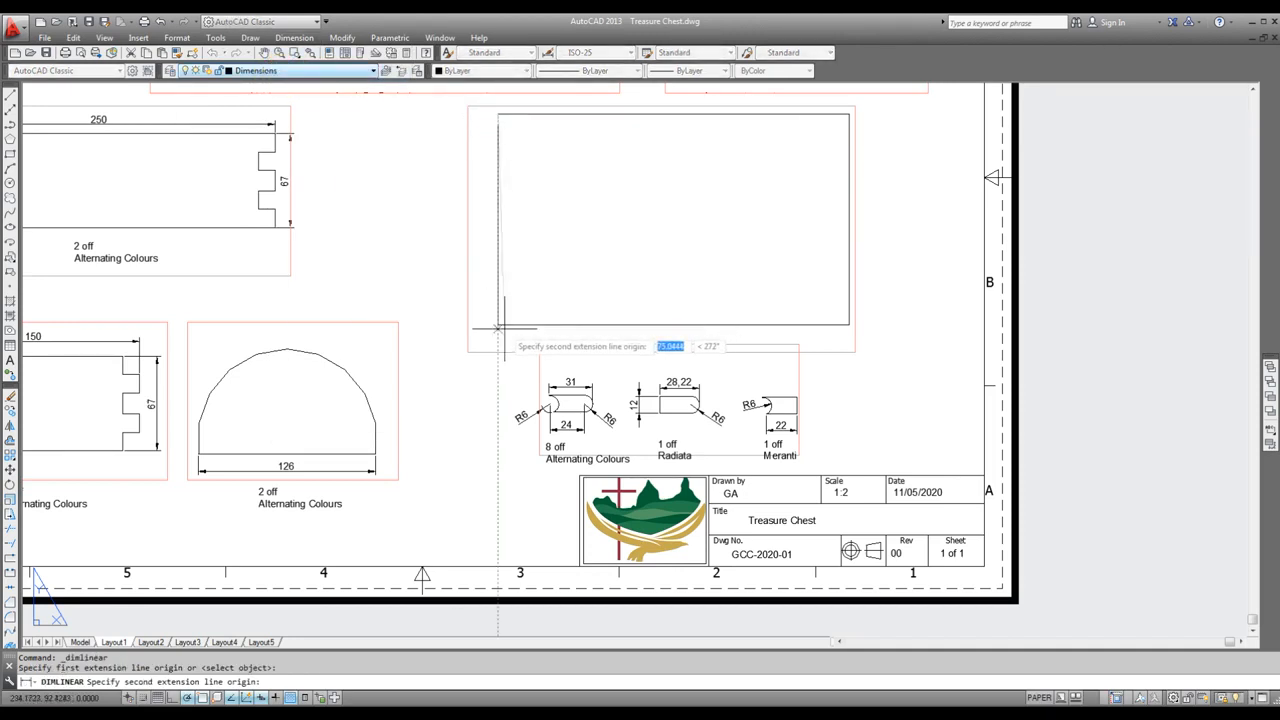
left_click(498, 324)
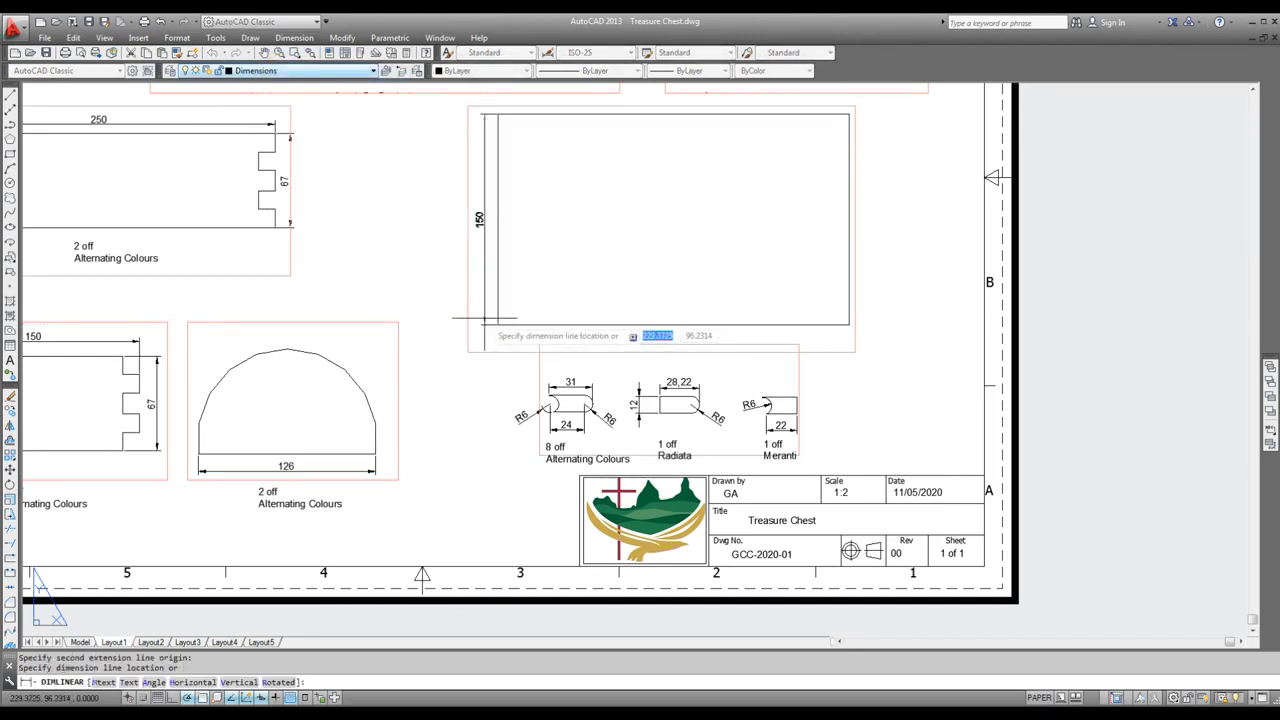
left_click(485, 320)
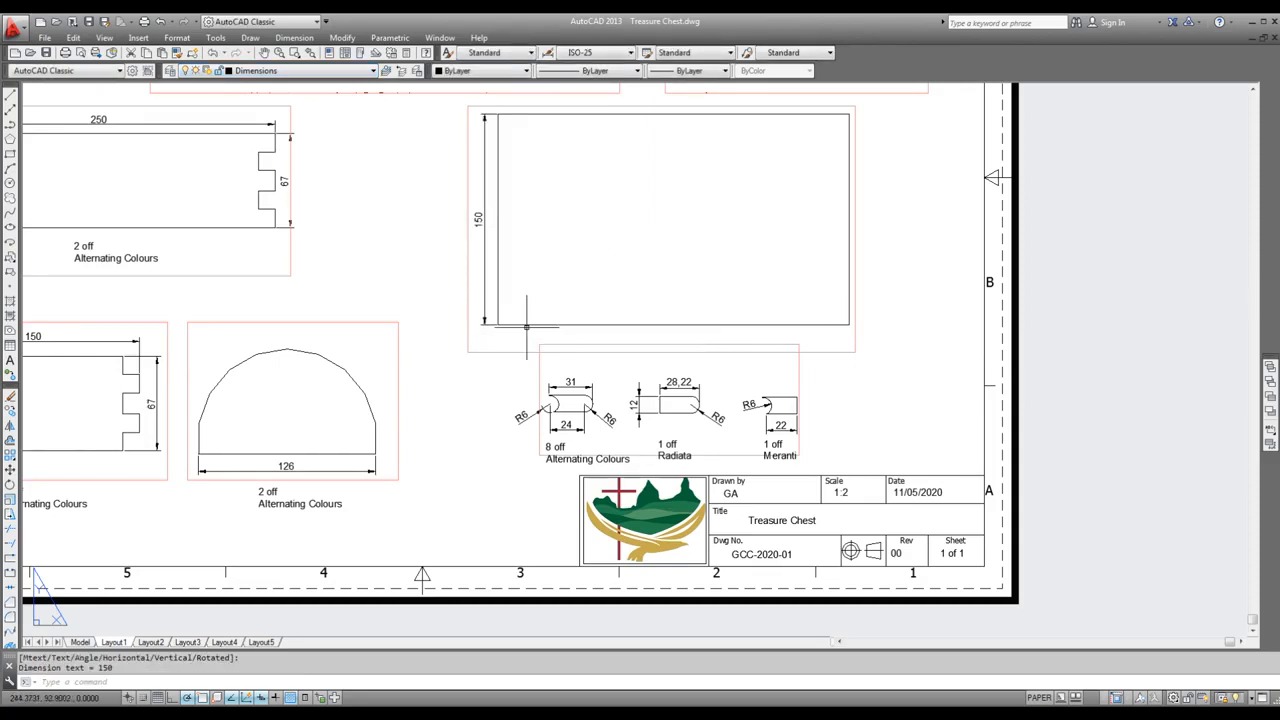
Step: Add a horizontal linear dimension along the lower edge of the large rectangular panel, placed just below it
key("space")
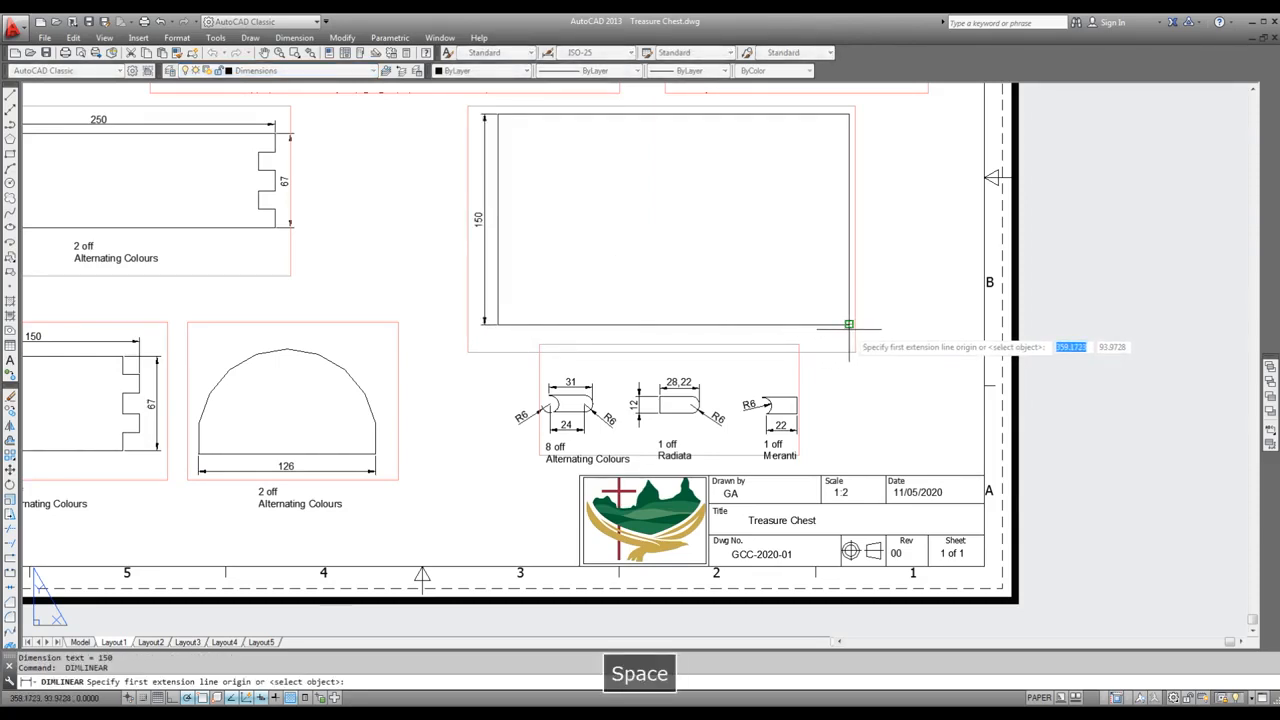
left_click(849, 324)
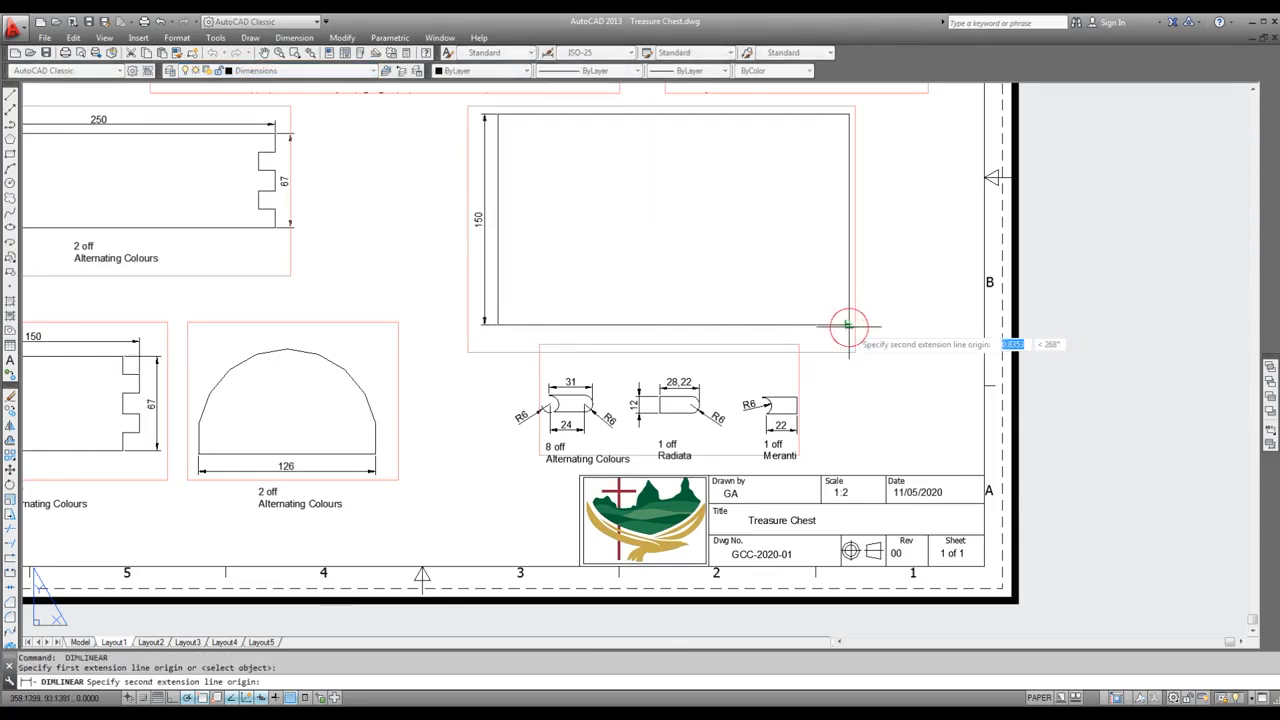
left_click(498, 324)
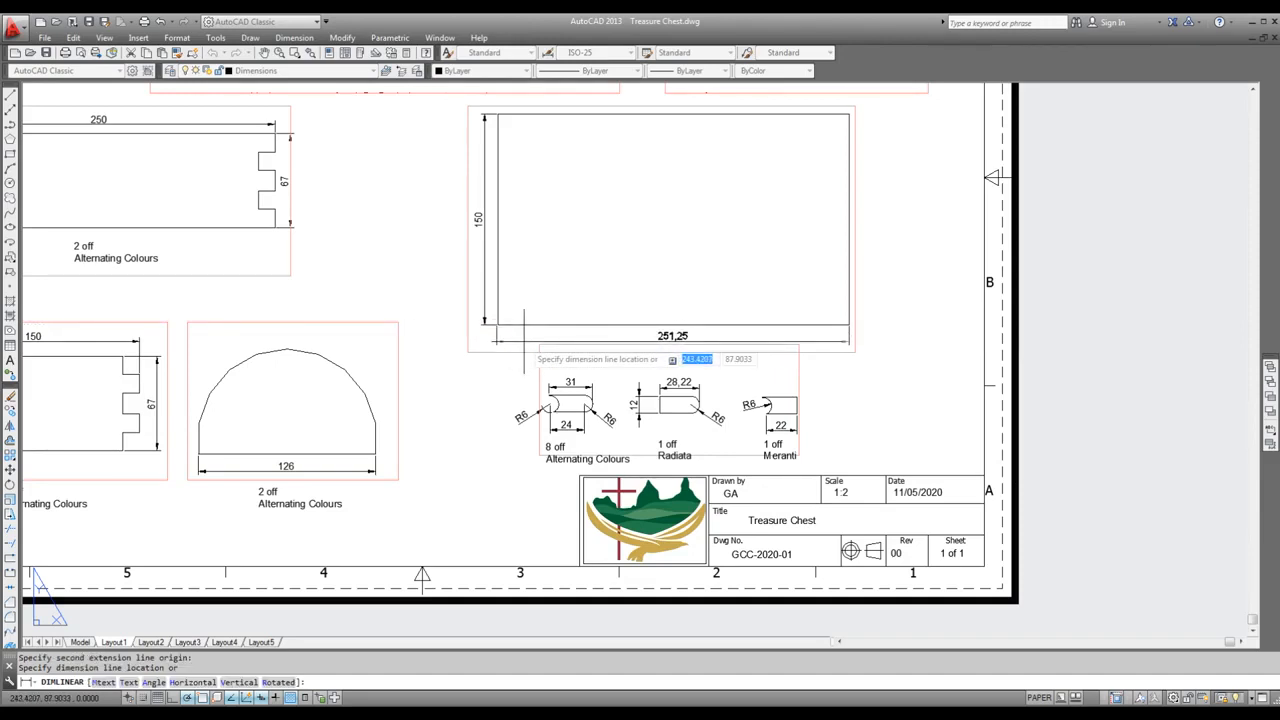
left_click(523, 340)
Step: Examine how the horizontal dimension's extension line aligns with the large panel's lower right corner
scroll(757, 343, "up", 5)
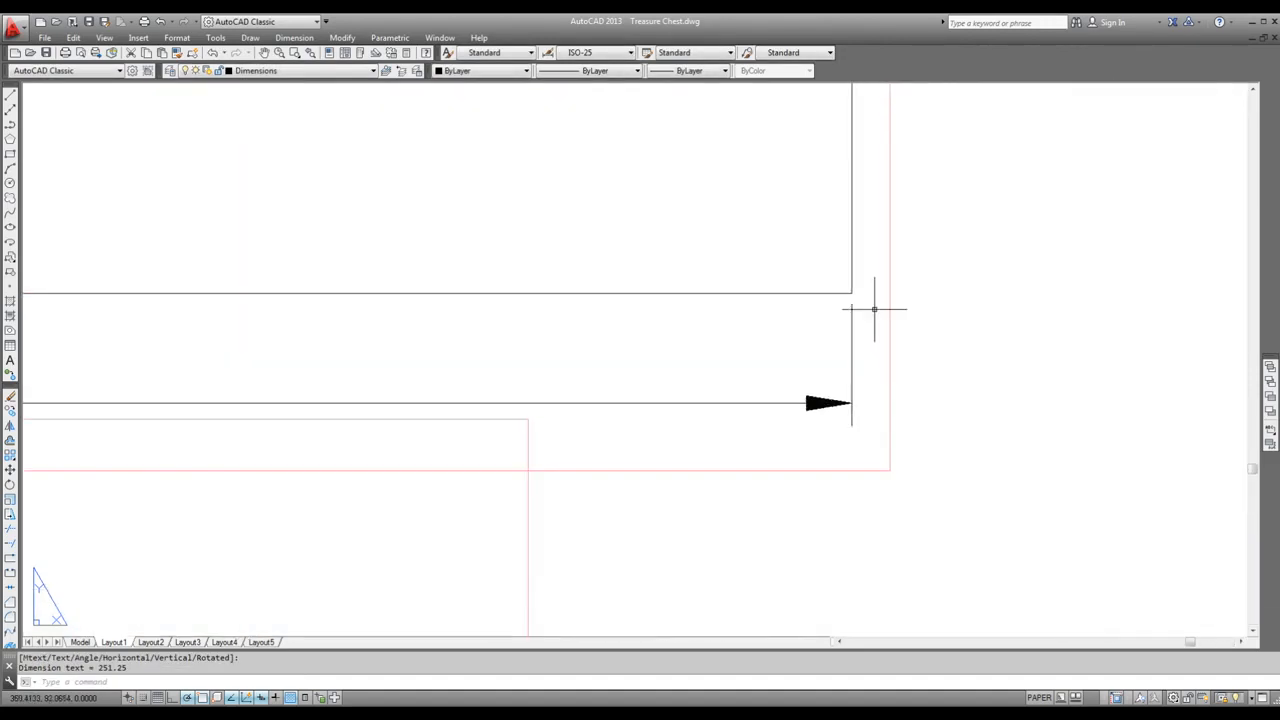
left_click(849, 326)
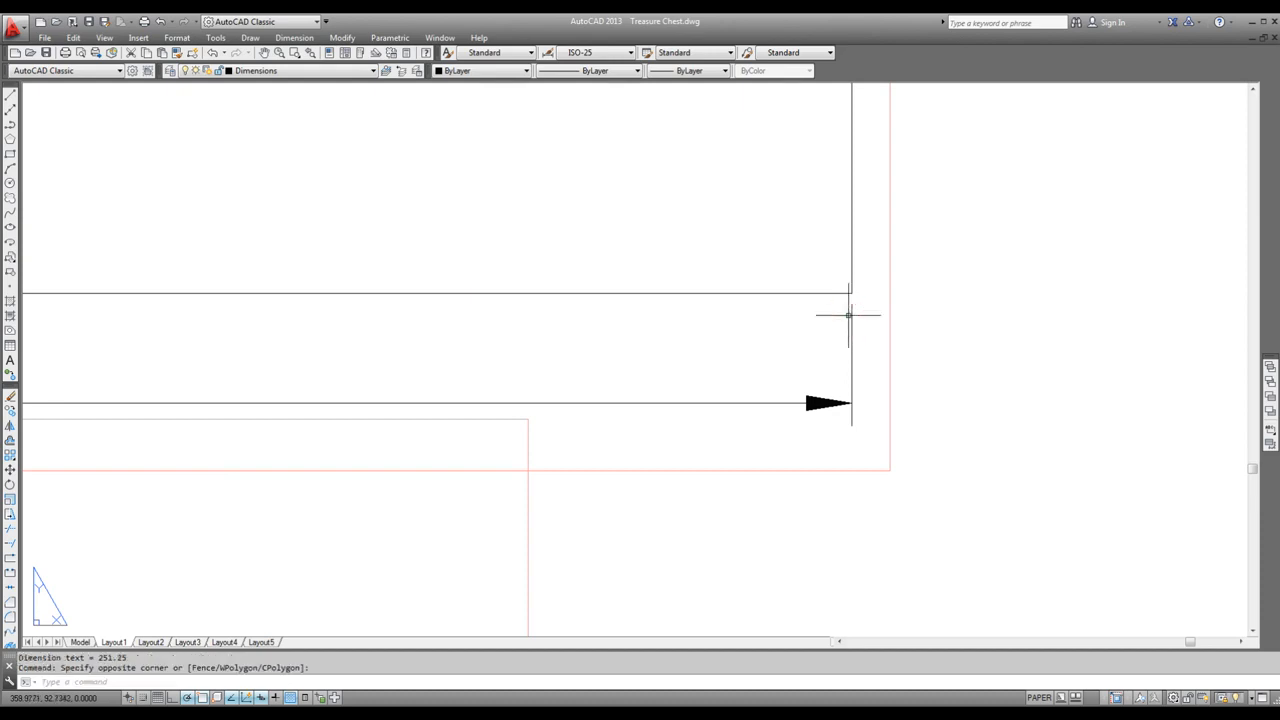
key("Escape")
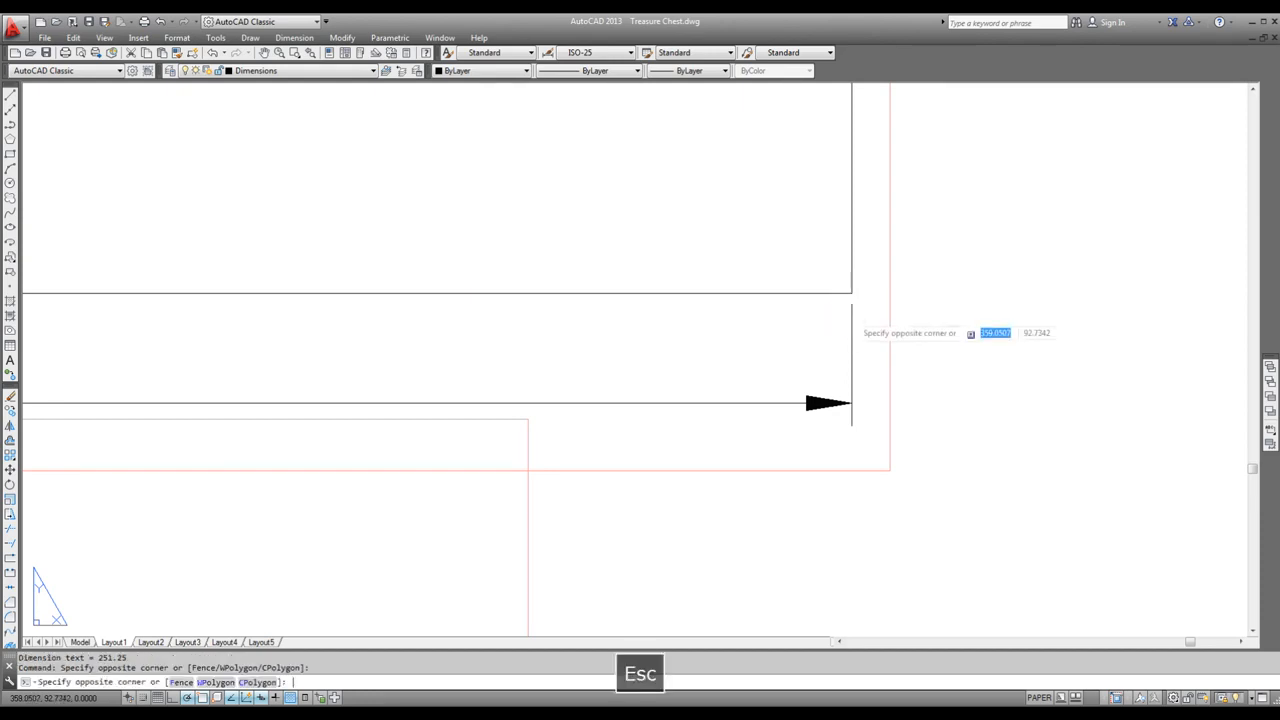
scroll(849, 326, "down", 3)
left_click(571, 331)
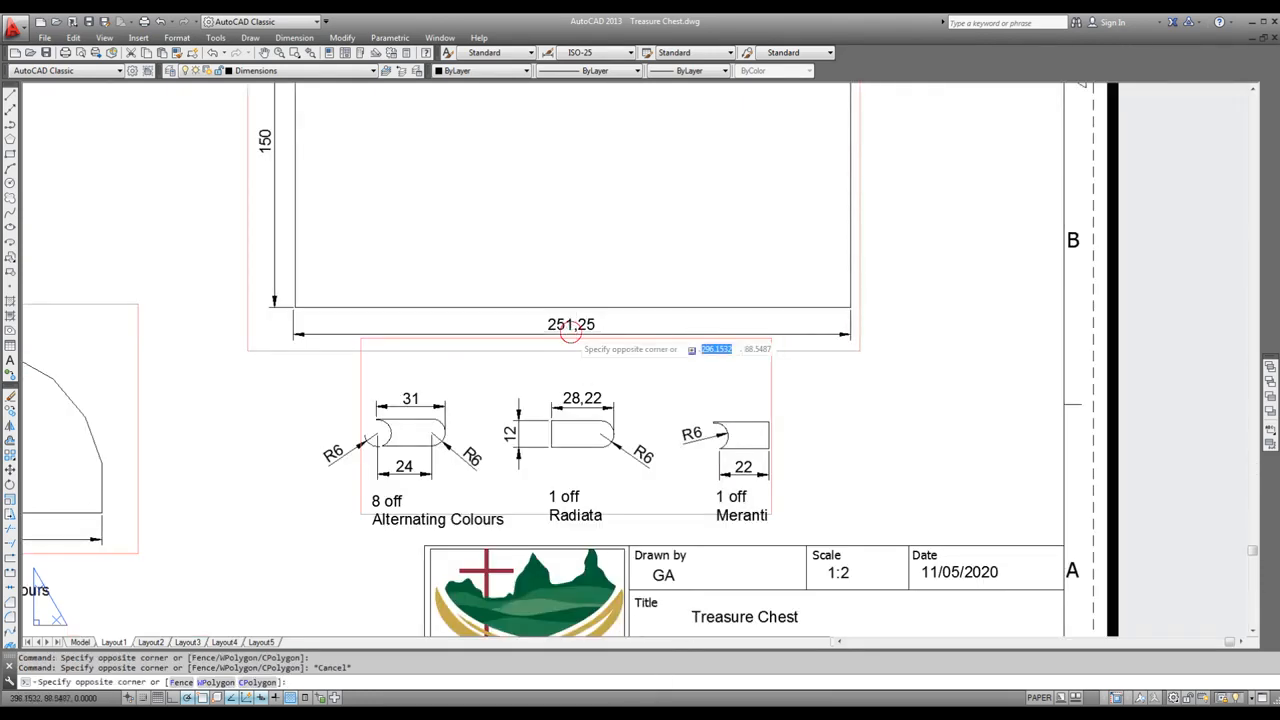
key("Escape")
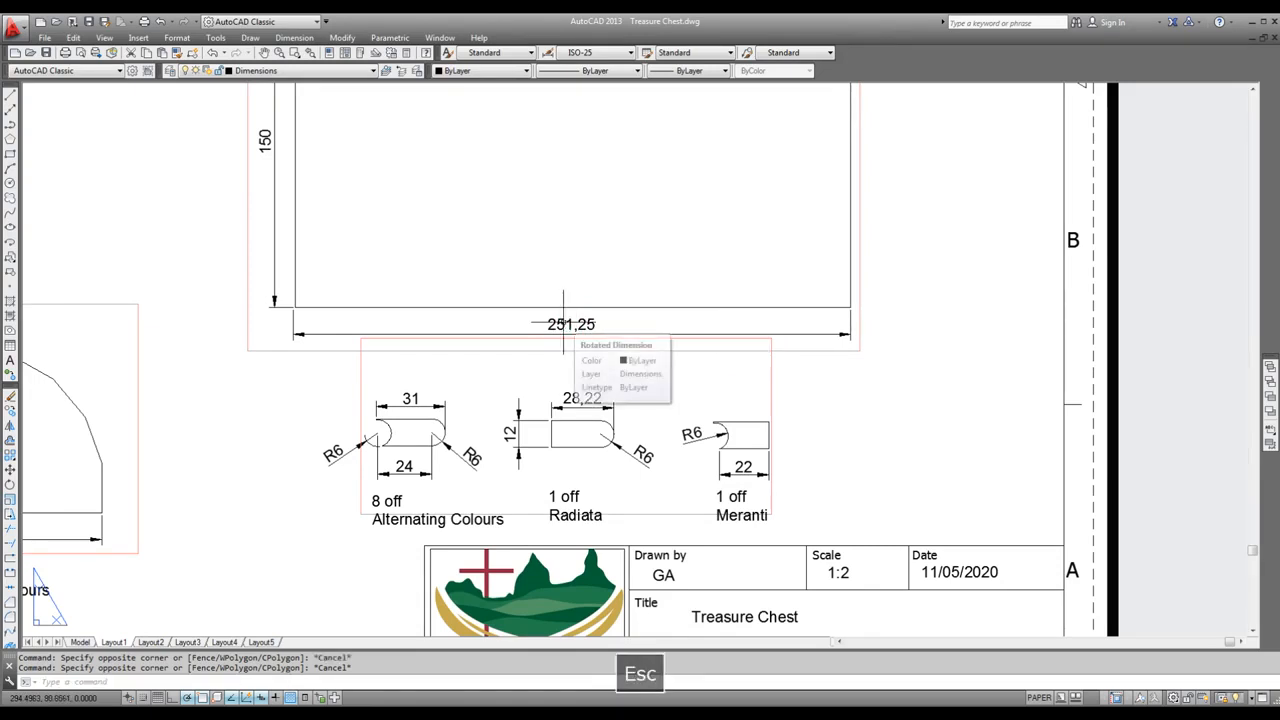
Step: Stretch the left extension-line origin of the horizontal dimension onto the large rectangular panel's lower left corner
scroll(296, 328, "up", 5)
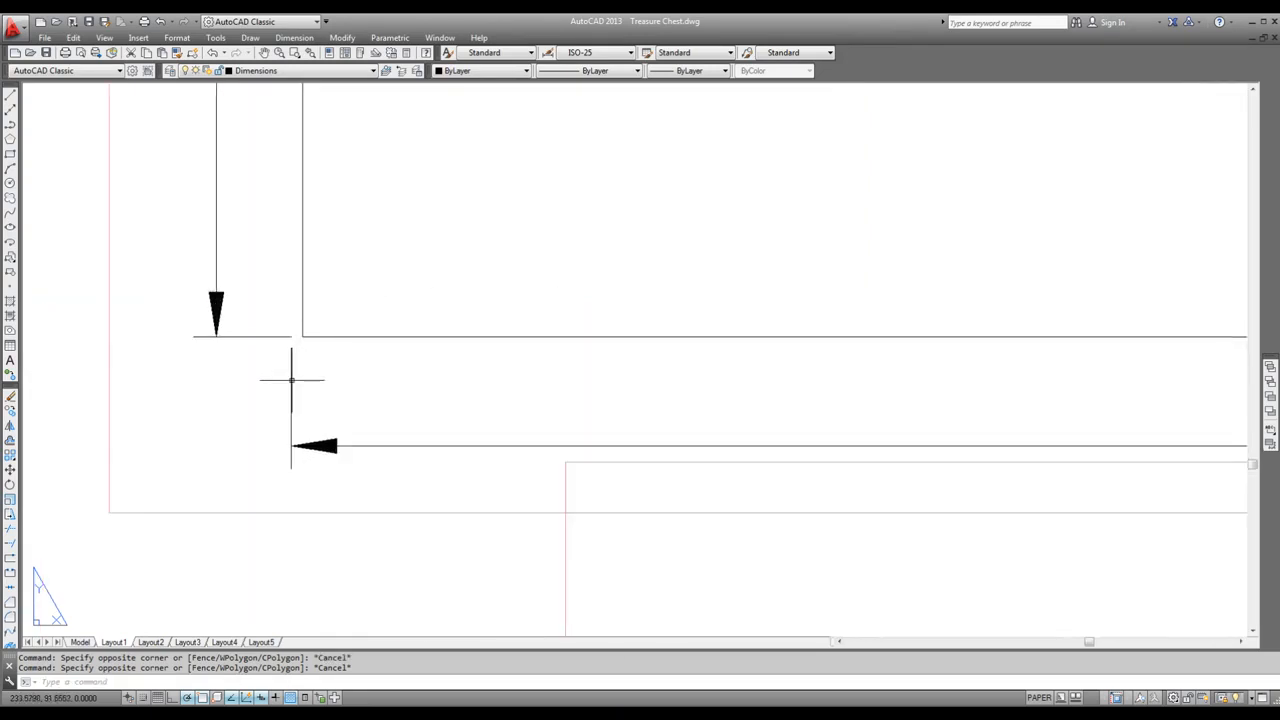
left_click(291, 368)
left_click(291, 337)
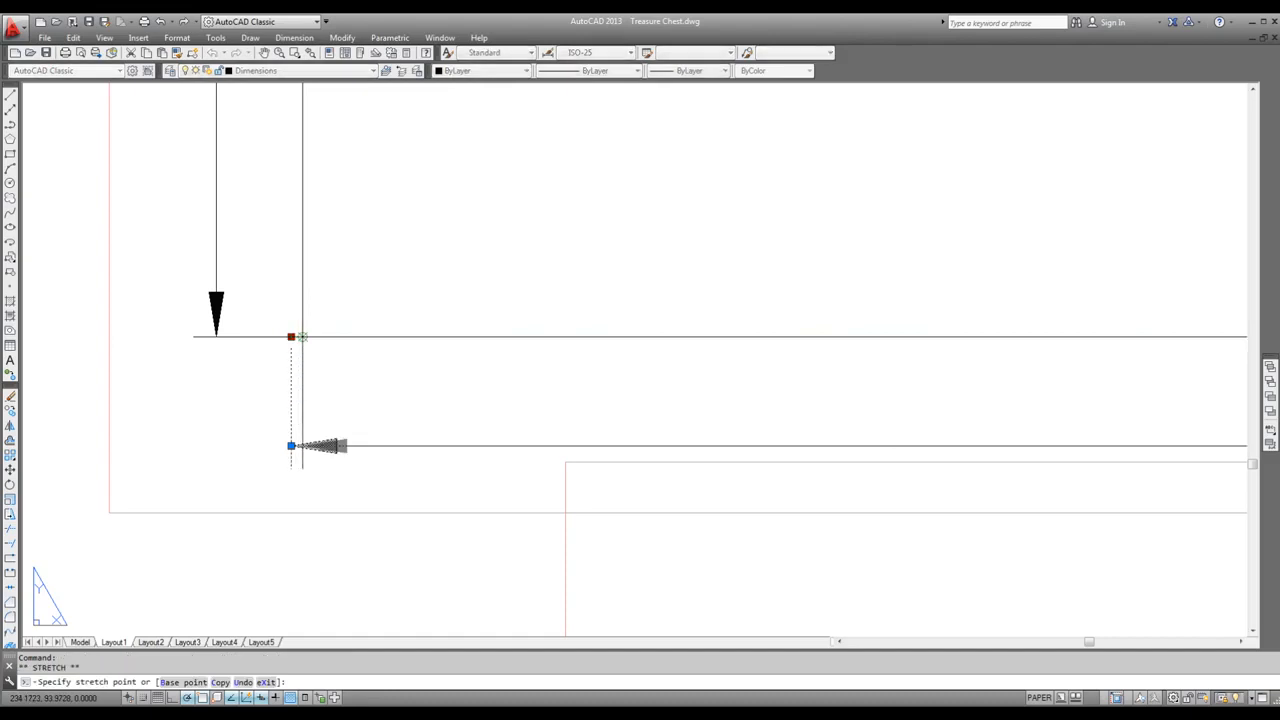
scroll(395, 333, "down", 8)
key("Escape")
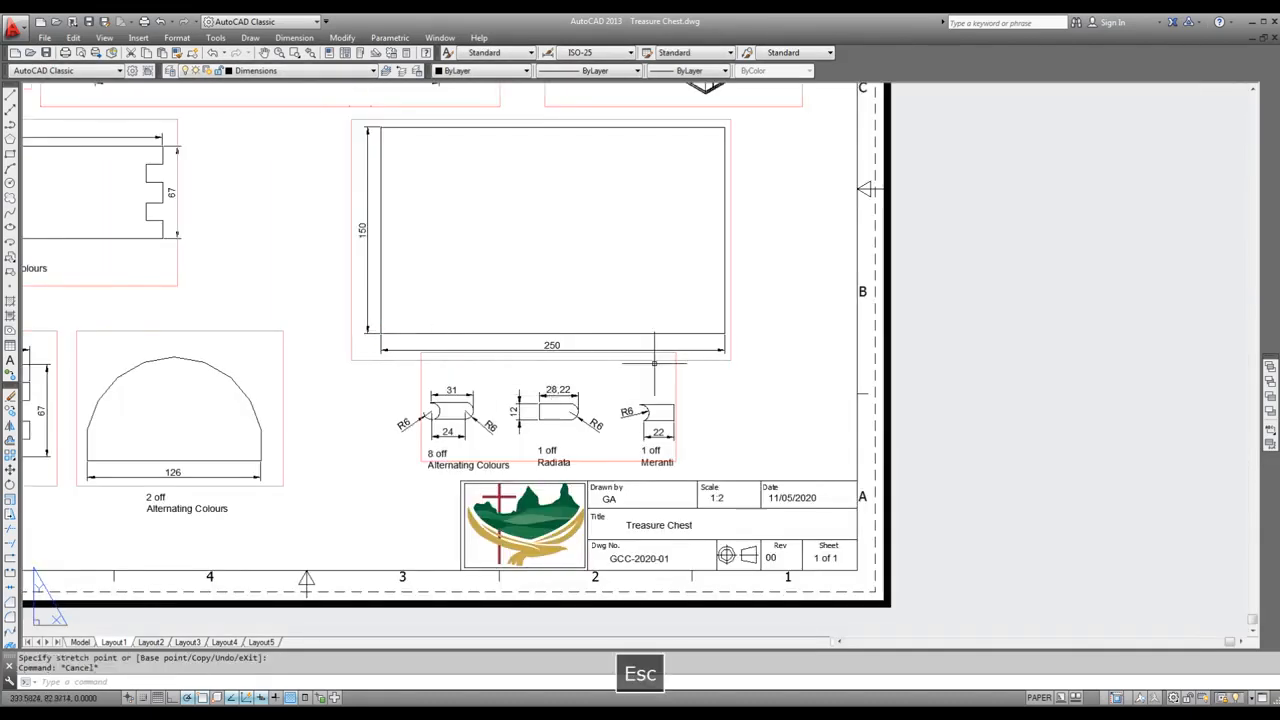
Step: Preview the Layout1 plot with the plot area set to Extents, and close it without plotting
scroll(825, 370, "down", 3)
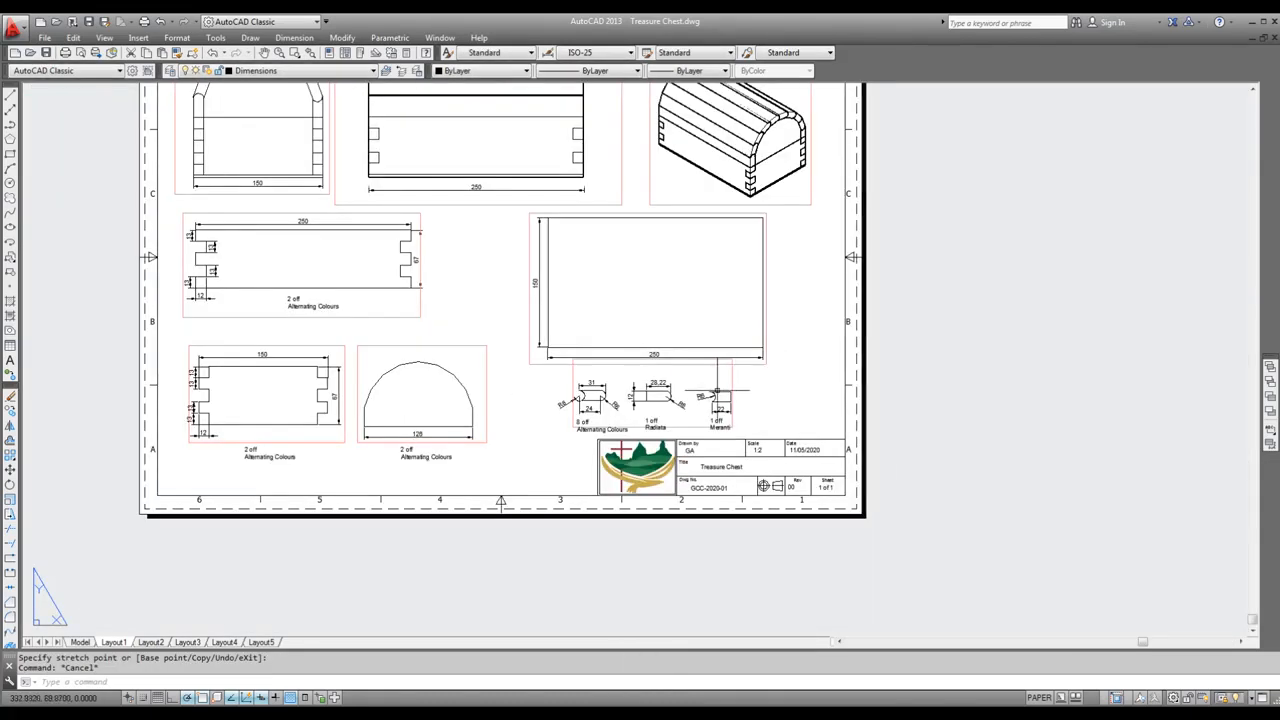
scroll(740, 390, "down", 2)
scroll(724, 401, "up", 5)
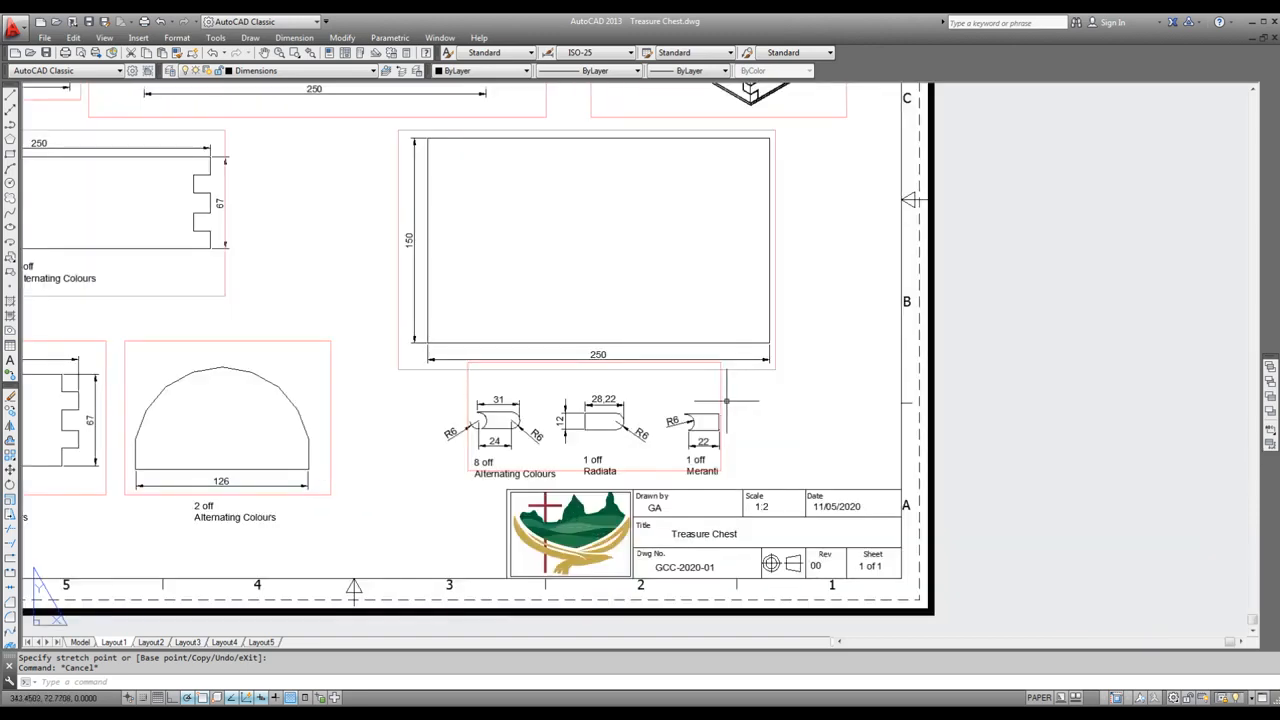
scroll(855, 450, "down", 4)
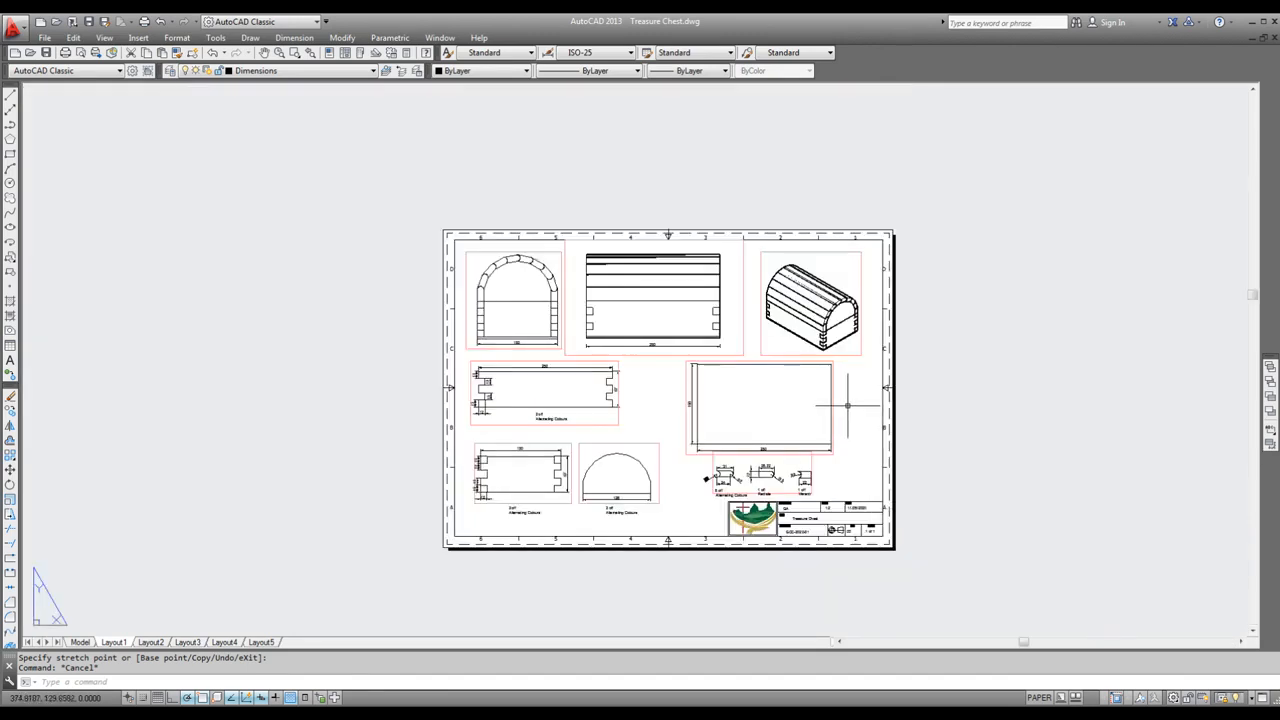
scroll(842, 392, "up", 2)
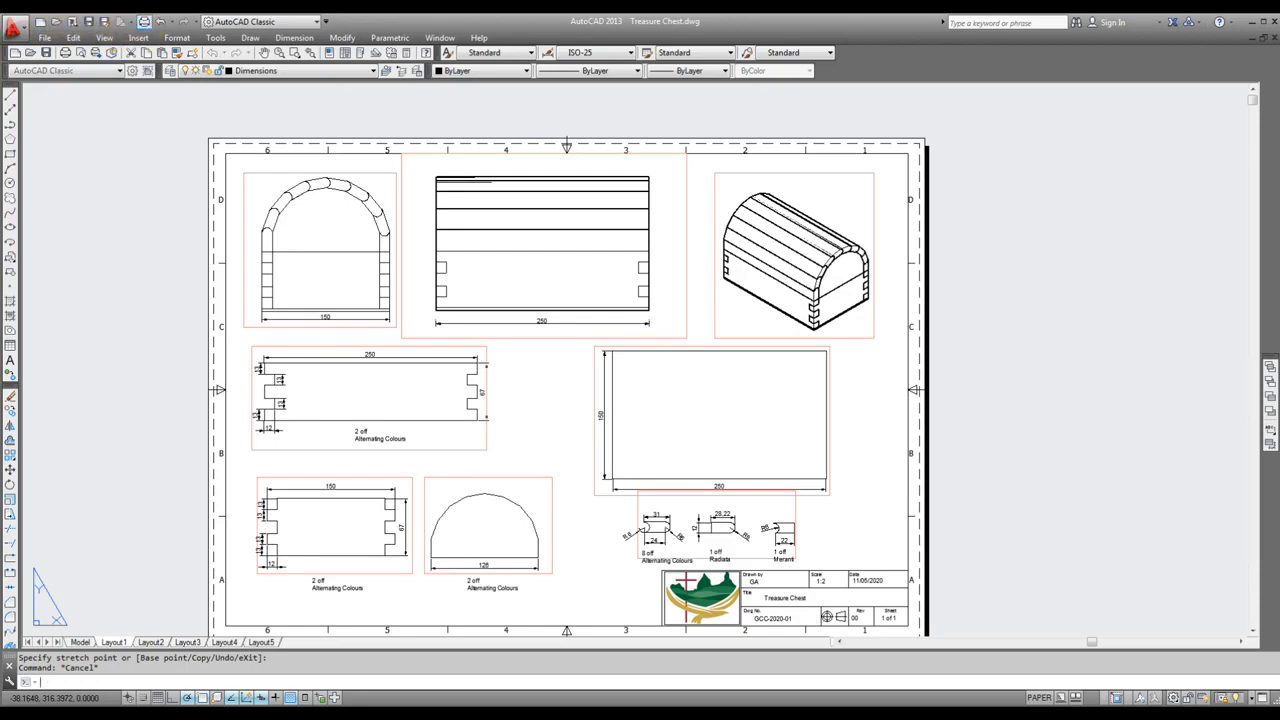
left_click(144, 21)
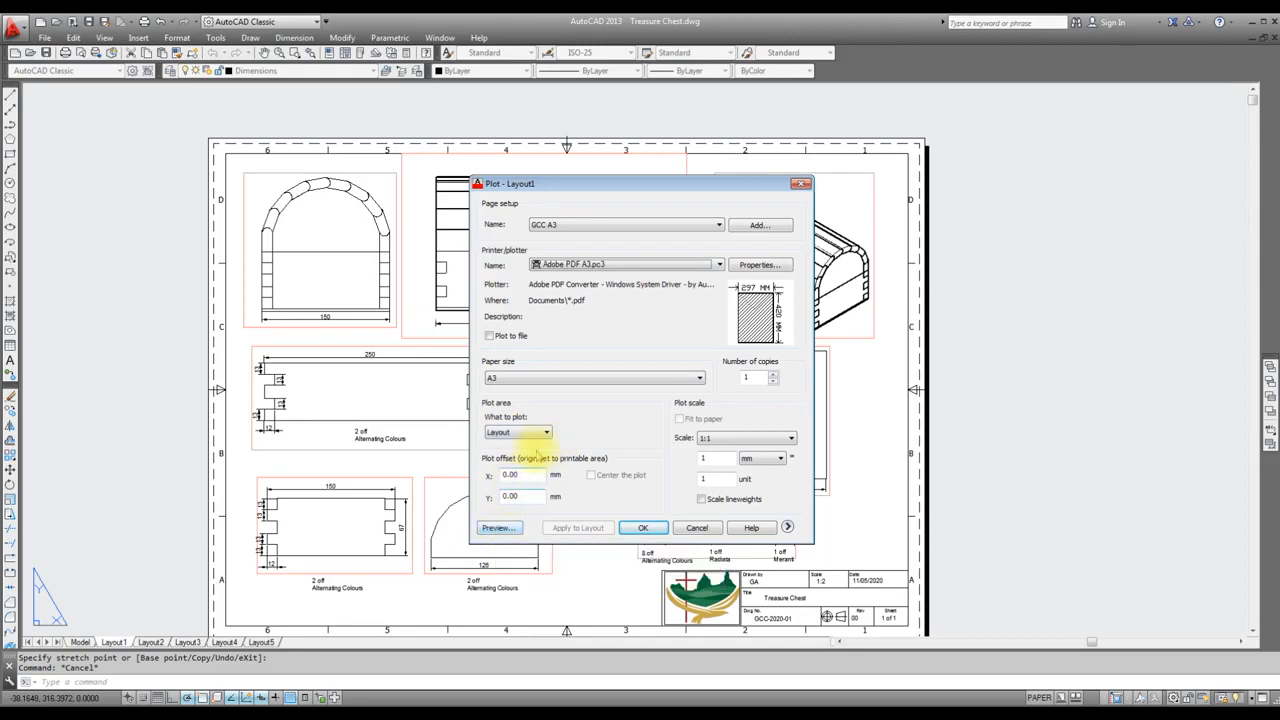
left_click(540, 436)
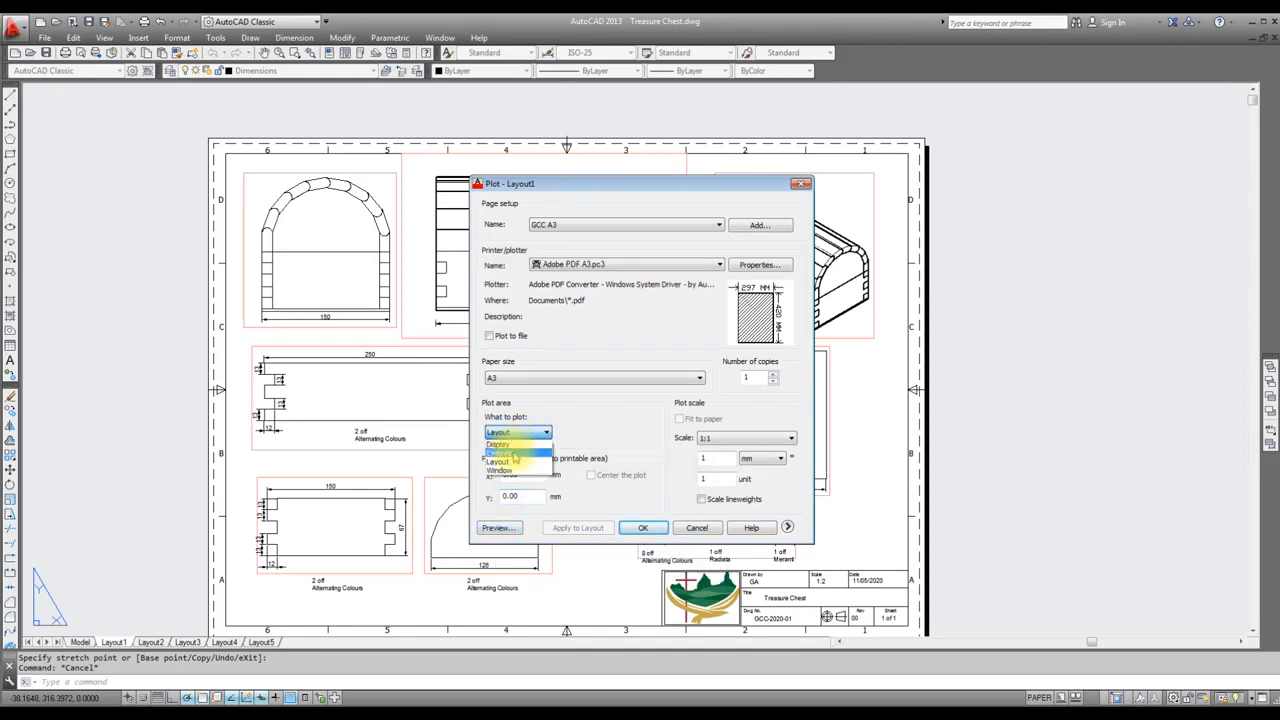
left_click(516, 452)
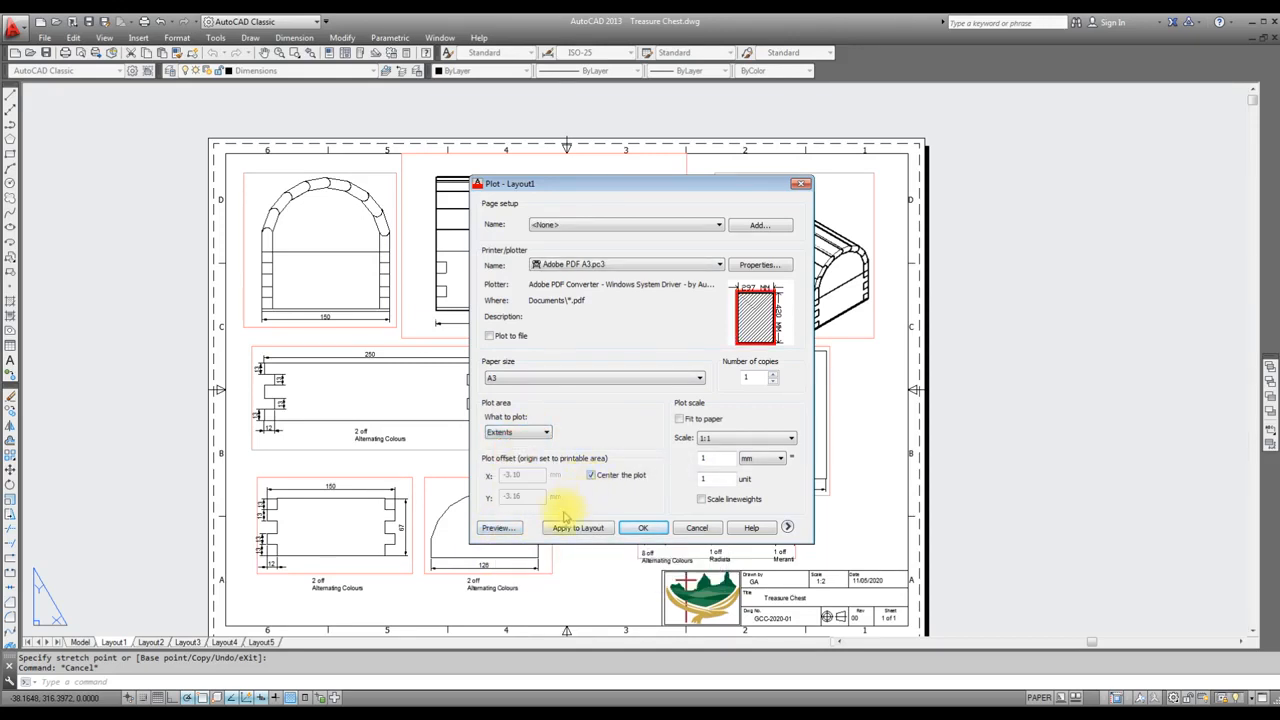
left_click(501, 528)
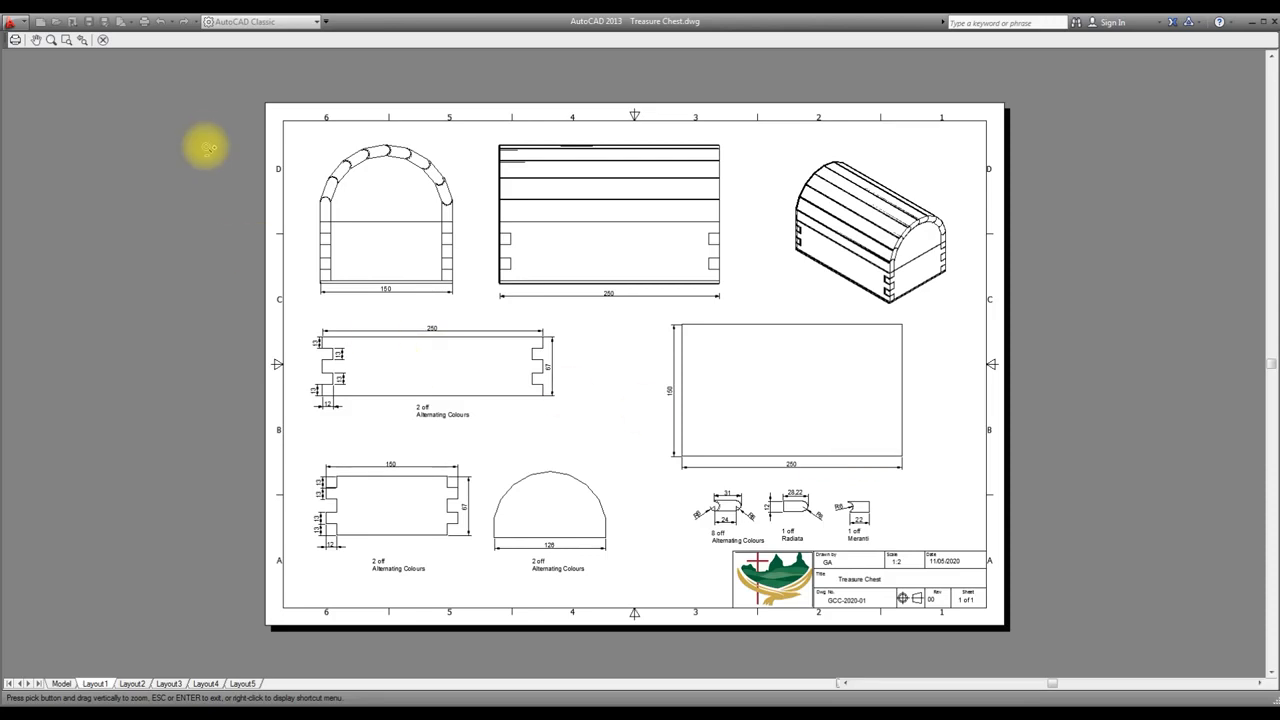
left_click(102, 39)
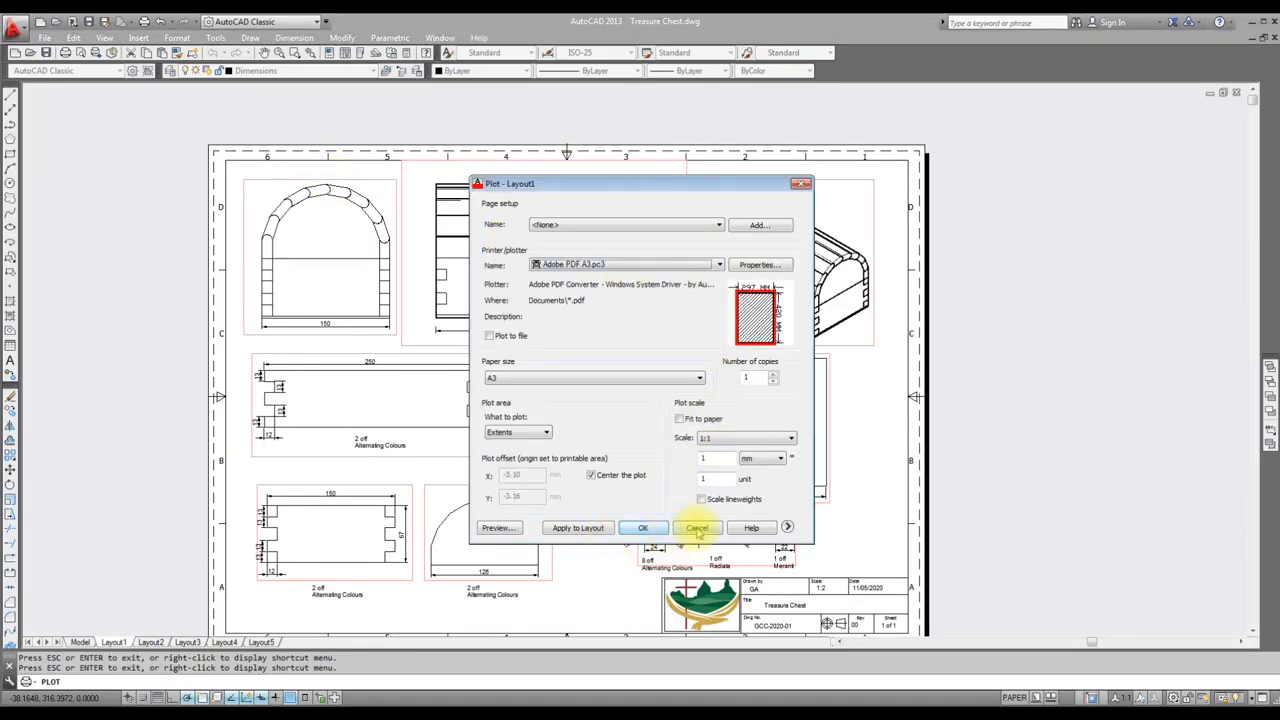
left_click(697, 529)
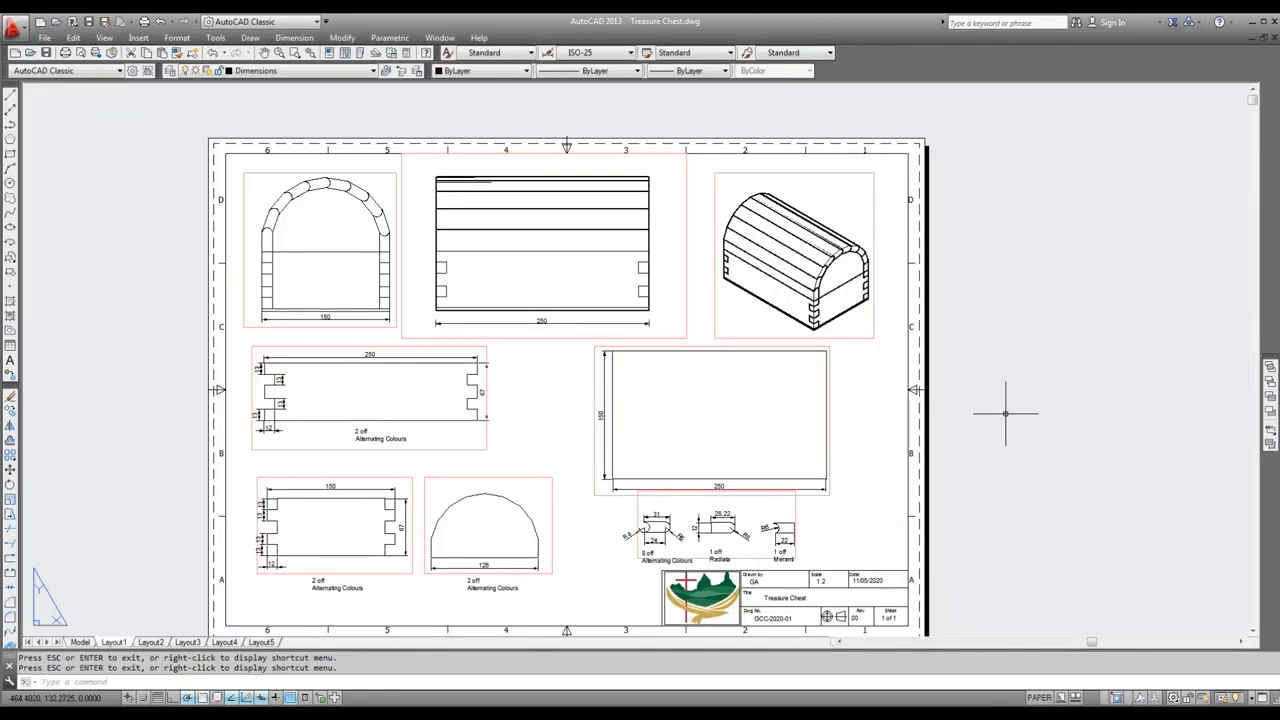